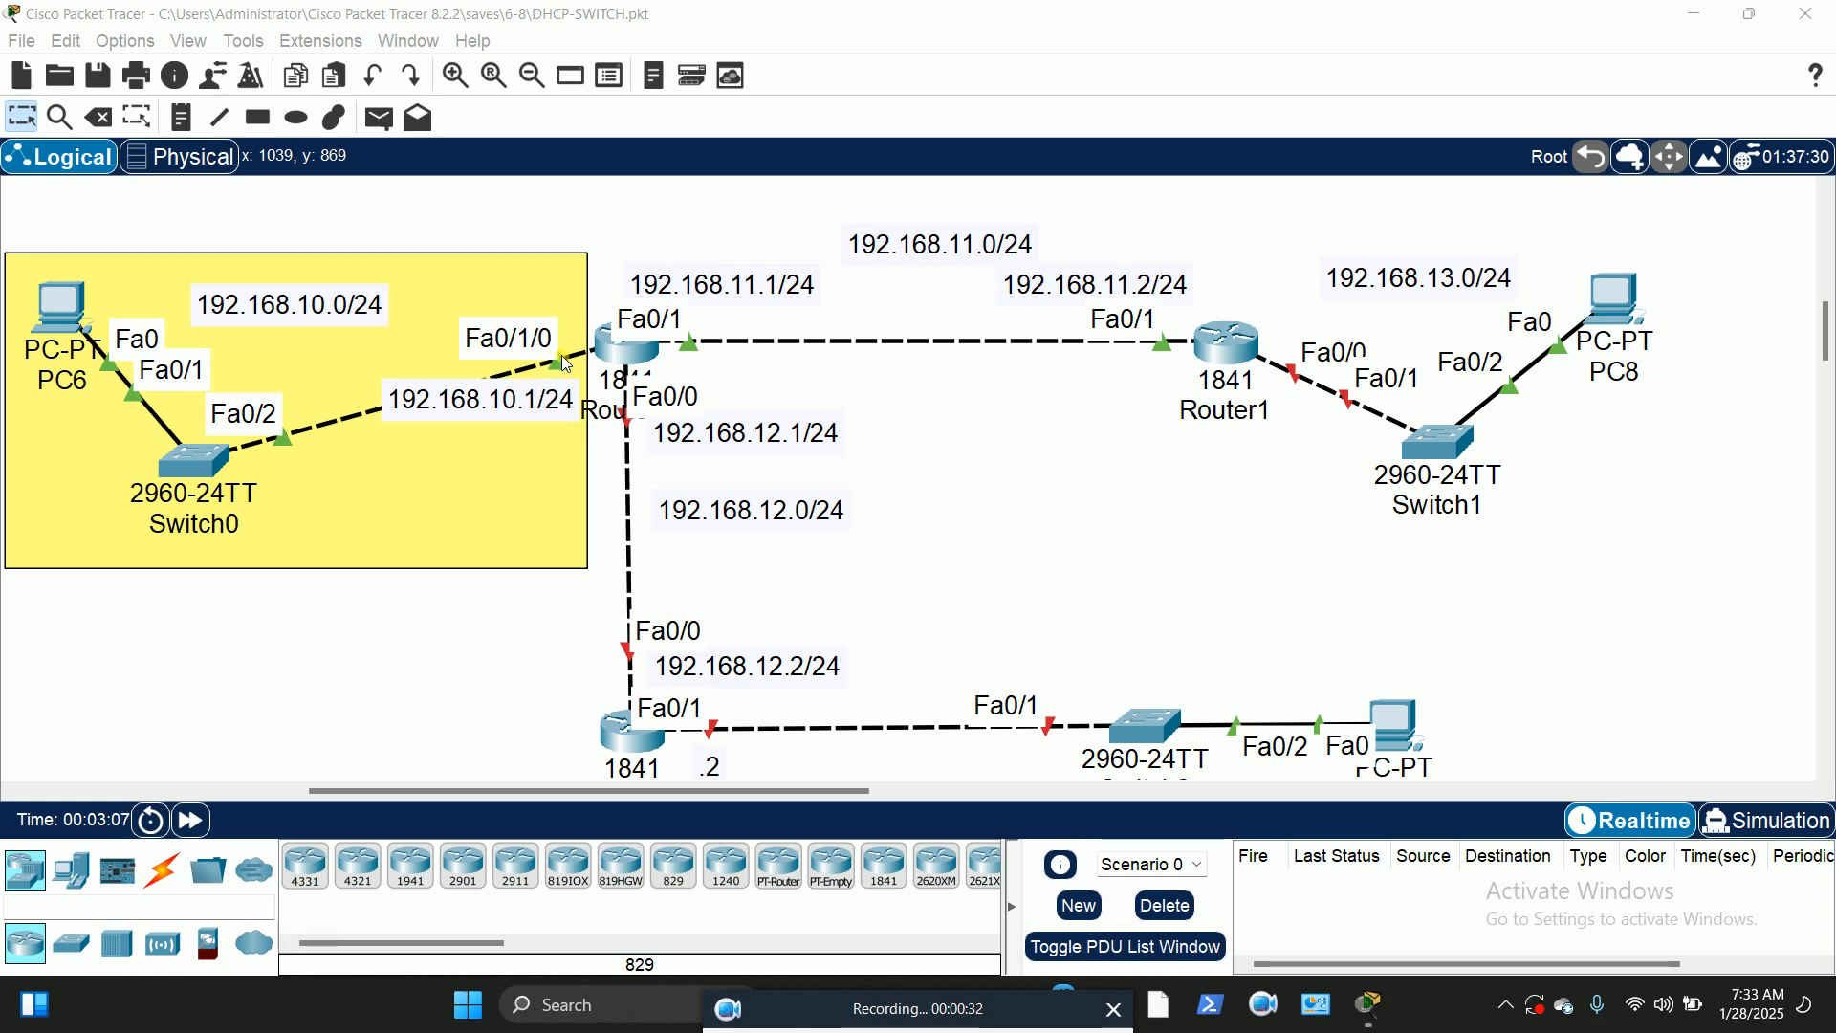
Step: Place a Laptop-PT in the yellow 192.168.10.0/24 area, between Switch0 and the router
left_click(999, 421)
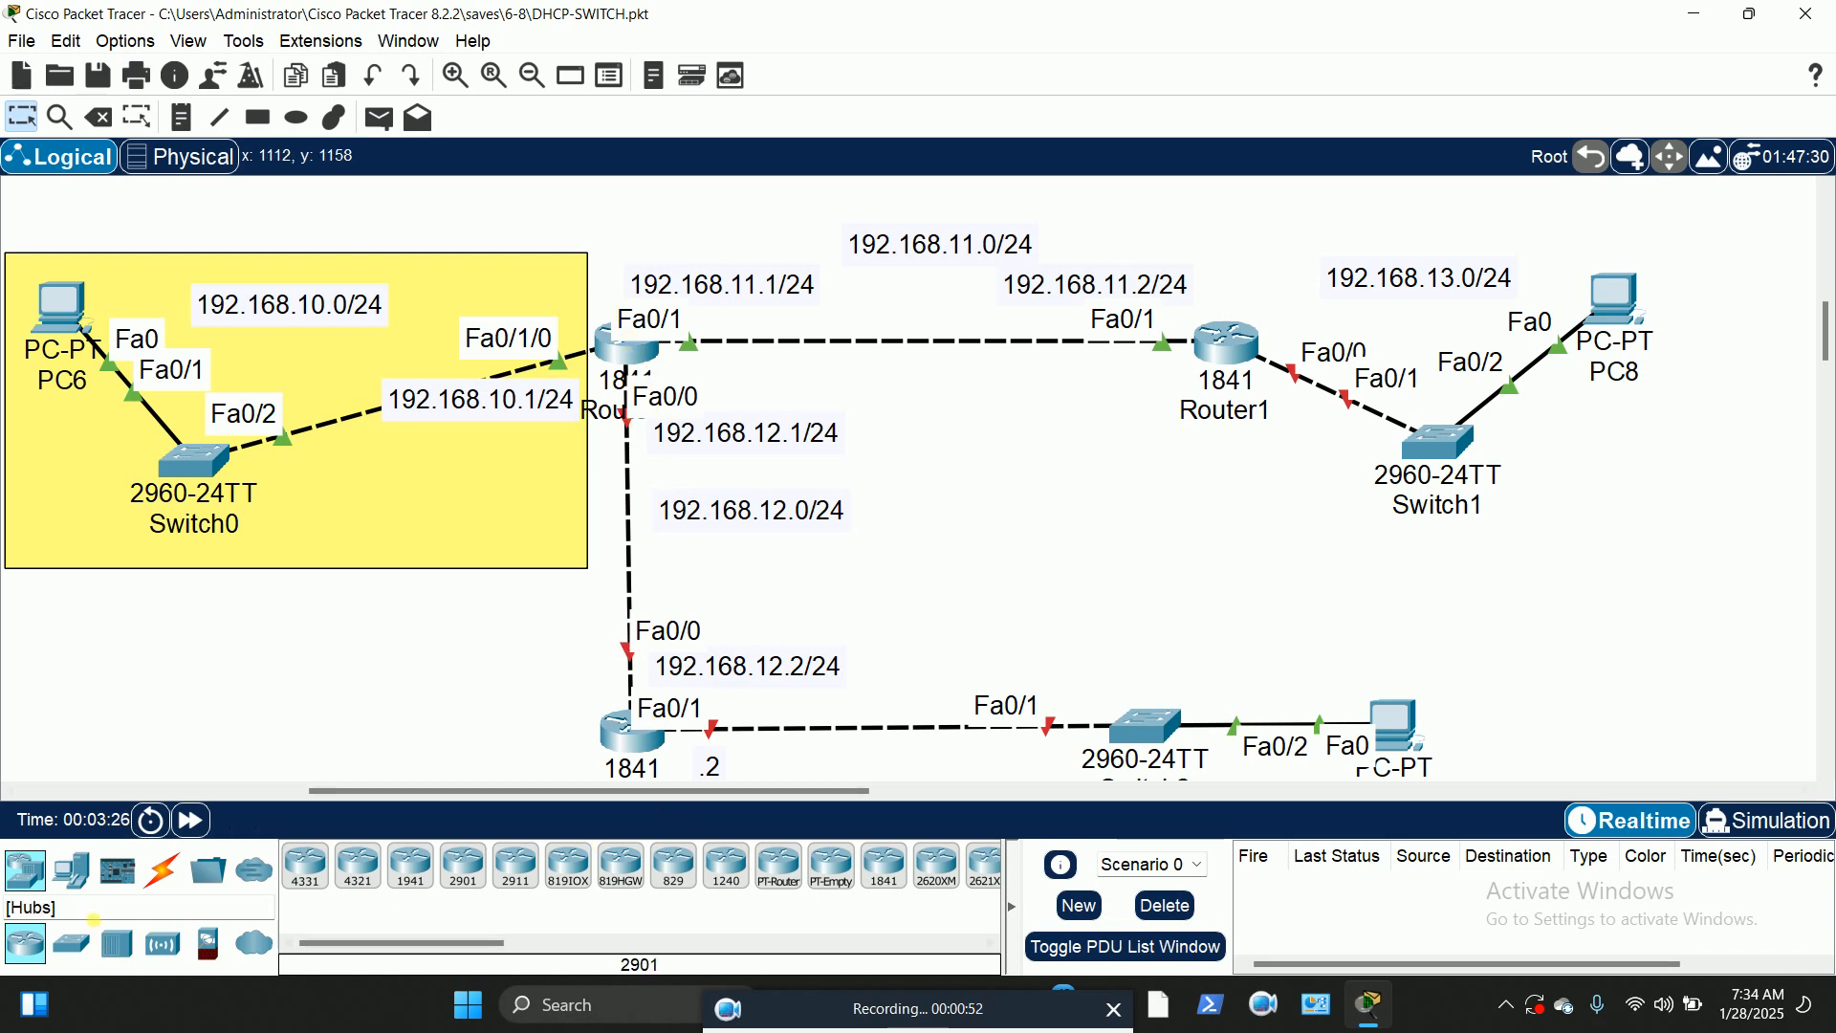
left_click(71, 870)
left_click(366, 870)
left_click(411, 522)
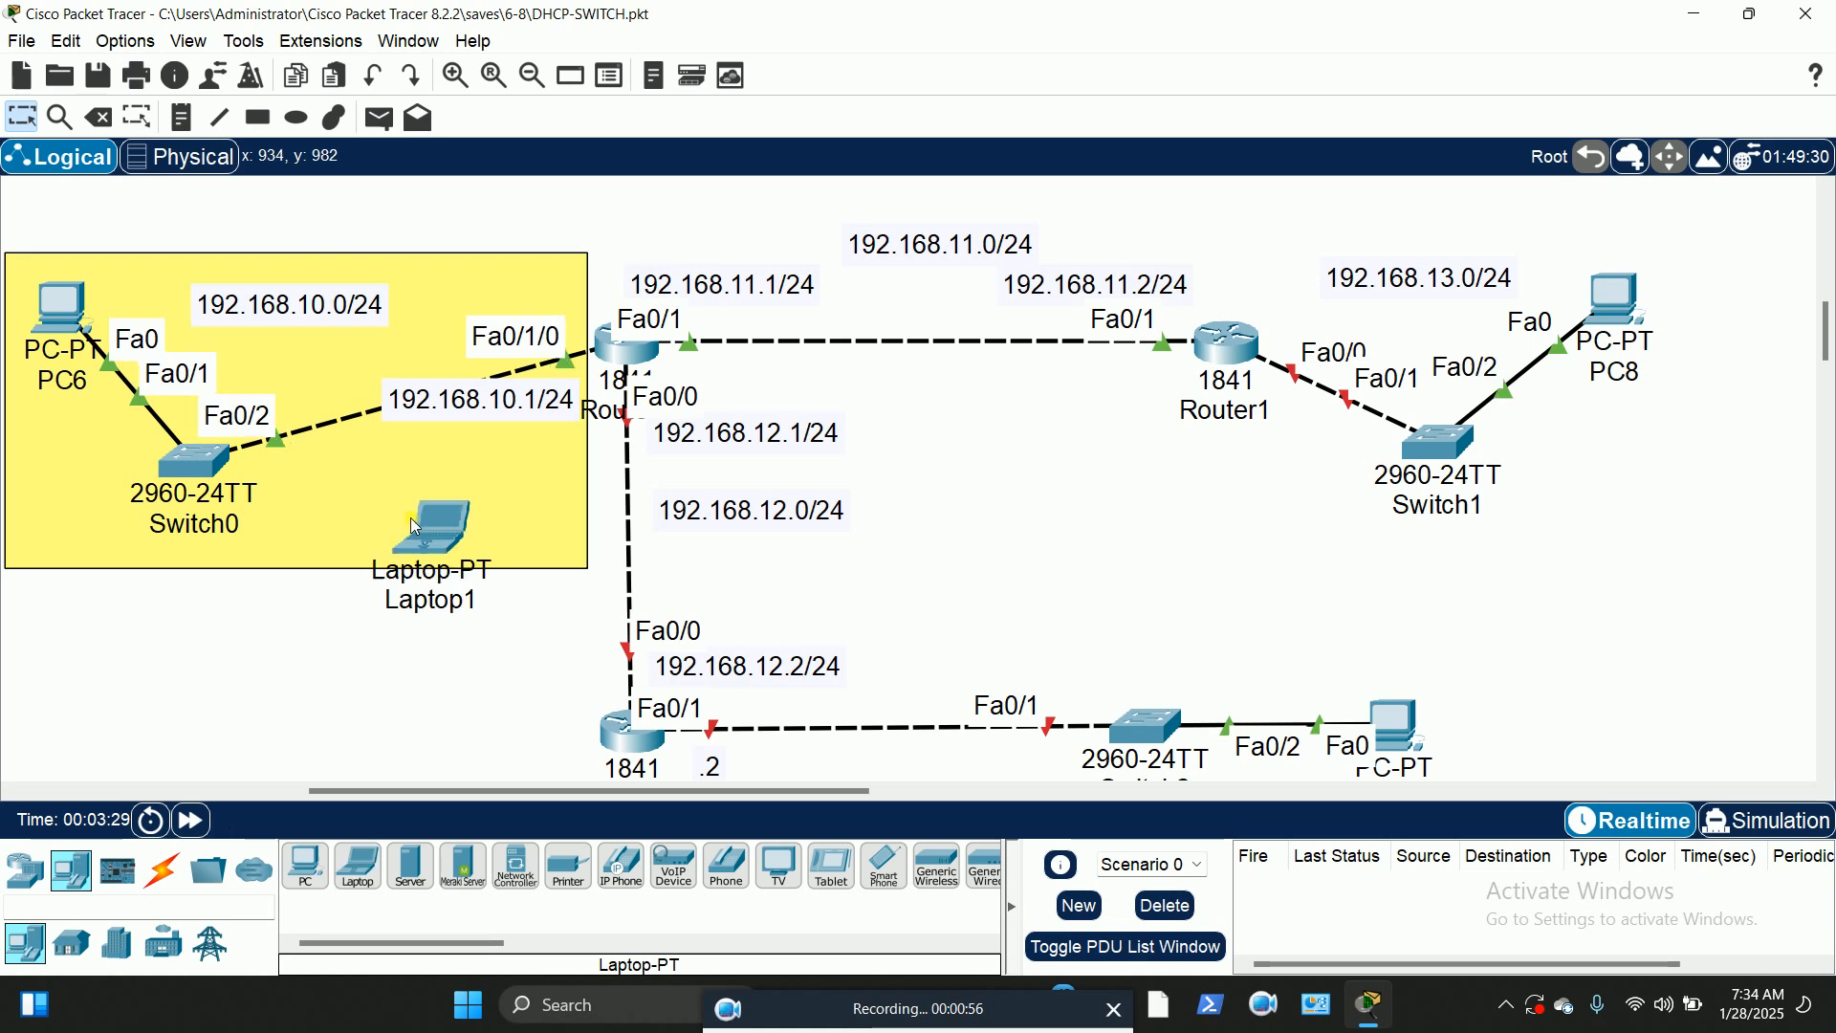
Step: Connect Laptop1's RS 232 port to the Console port of the adjacent 1841 router with a console cable
left_click(162, 870)
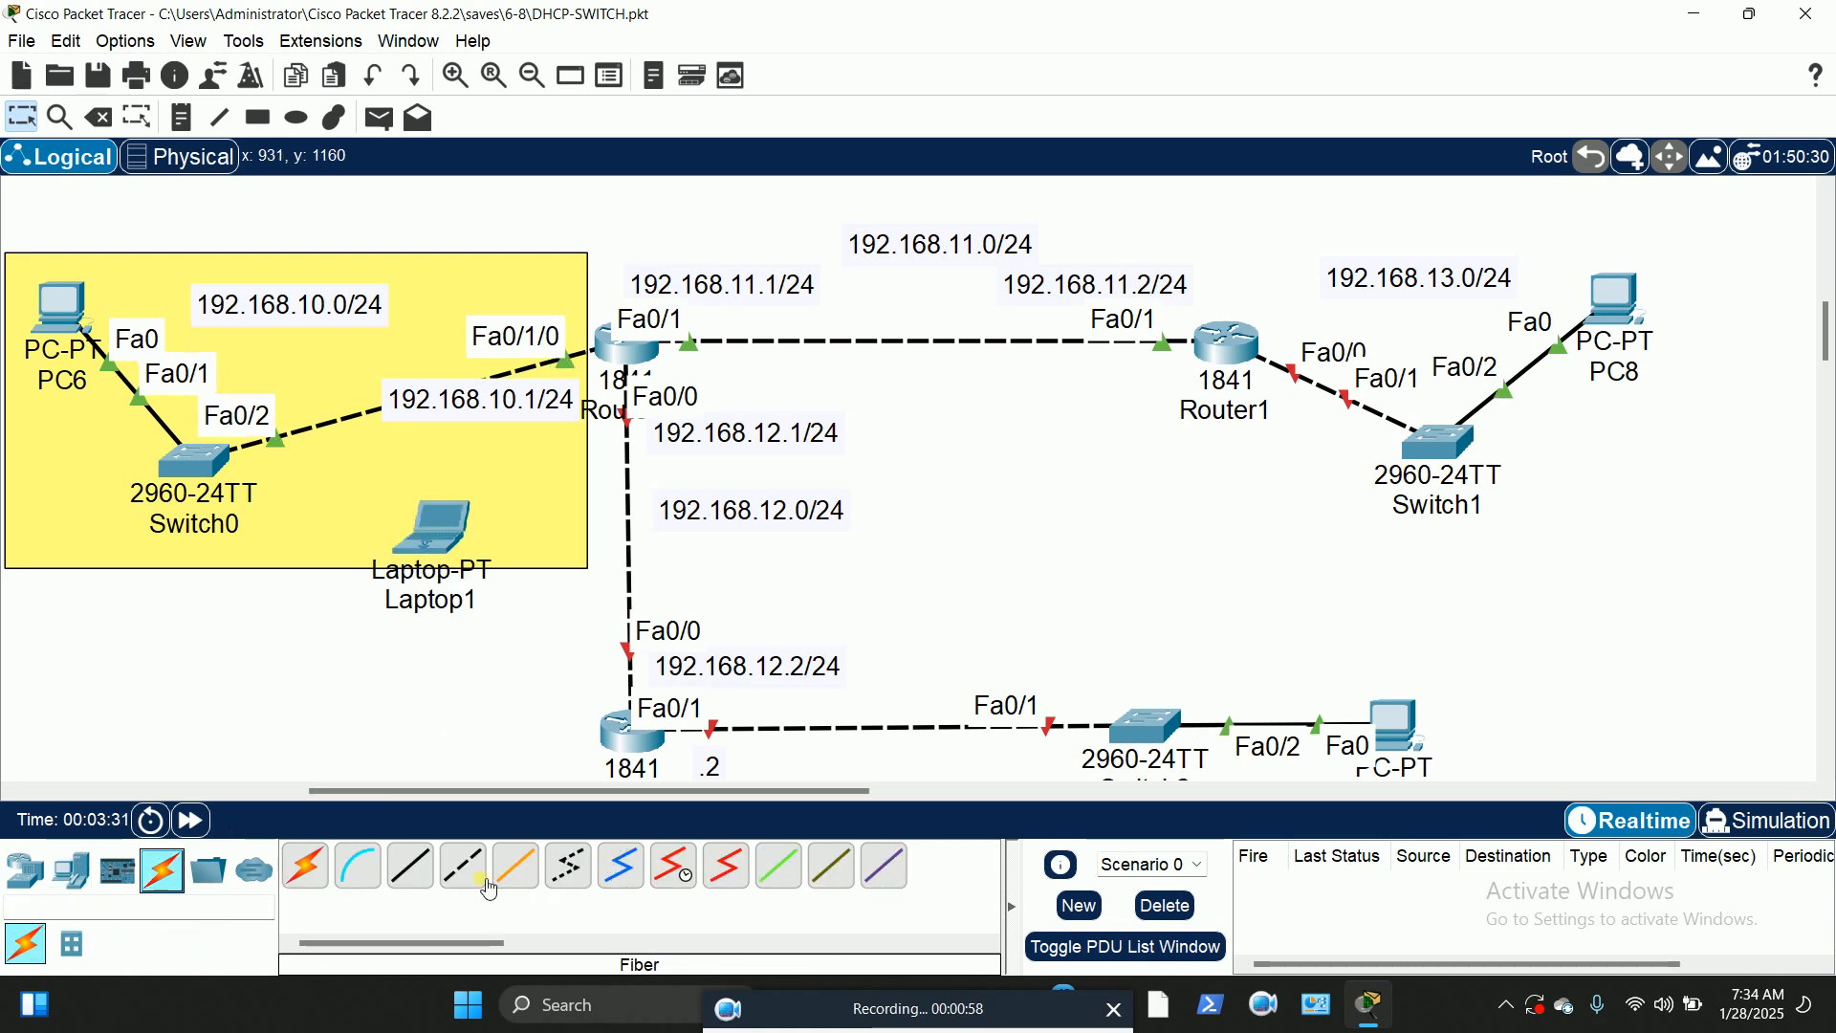
left_click(358, 866)
left_click(454, 523)
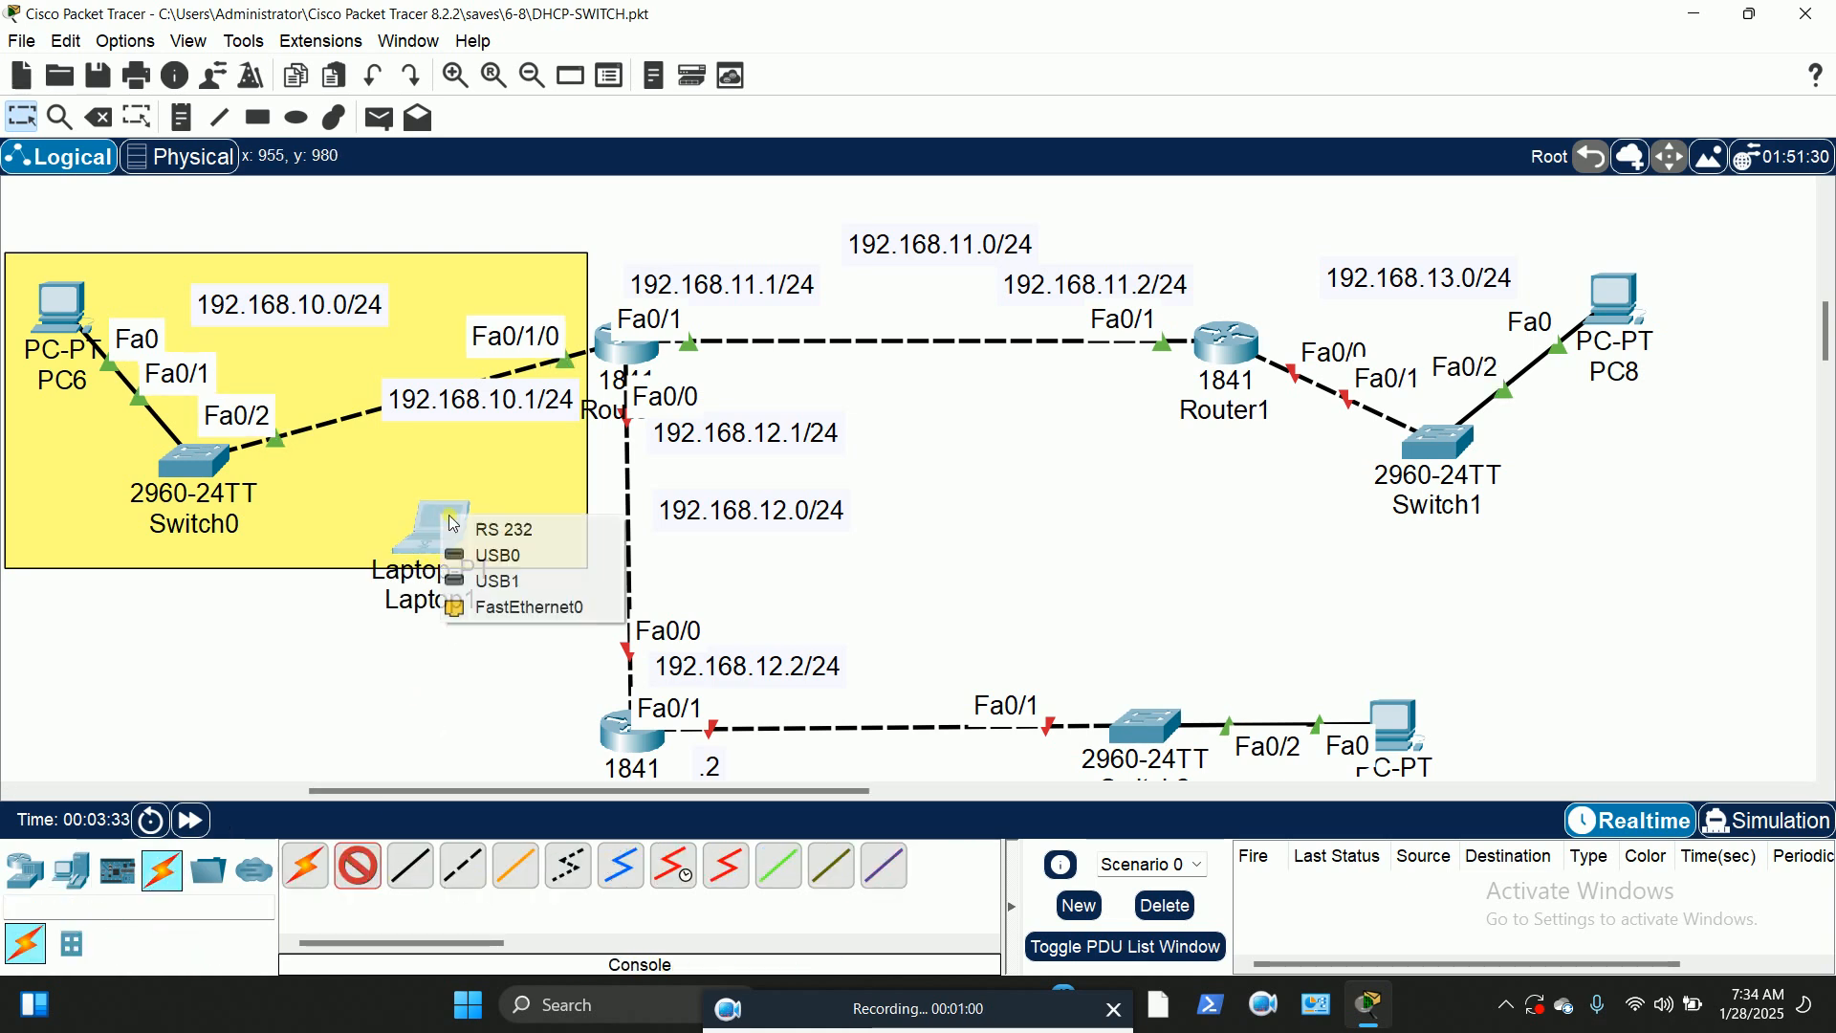
left_click(488, 529)
left_click(619, 356)
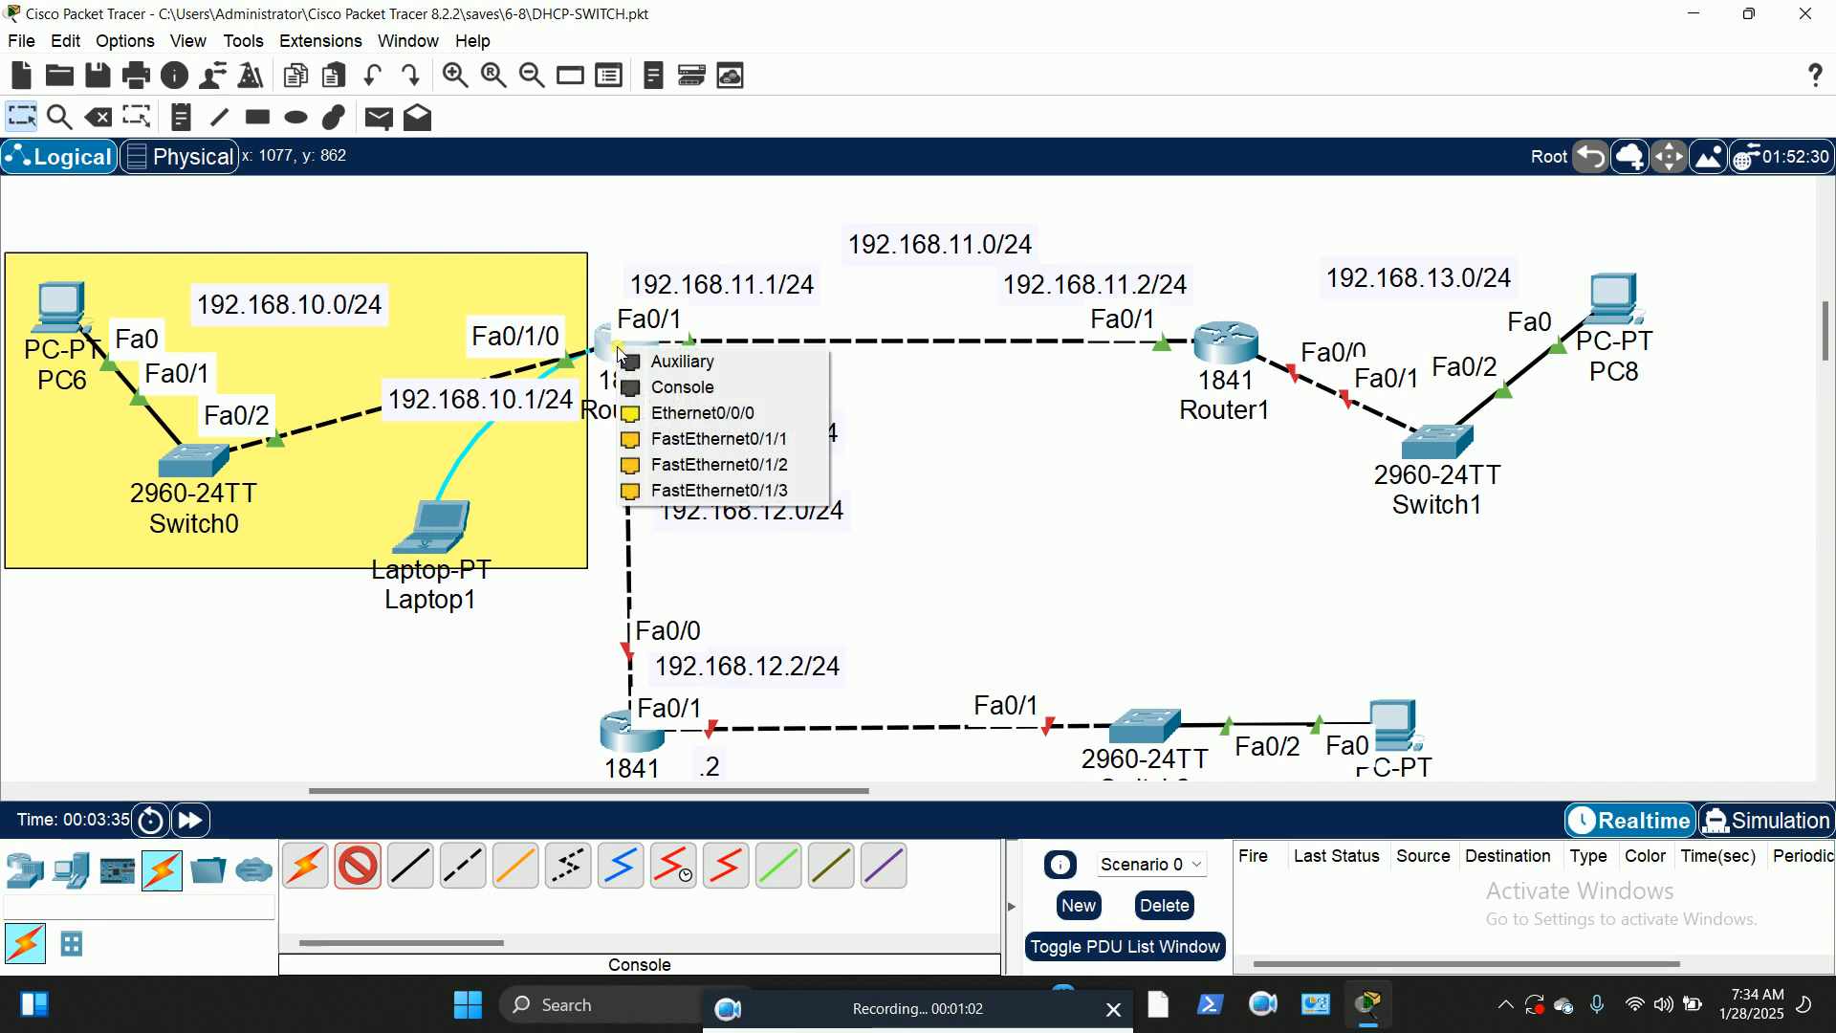
left_click(683, 387)
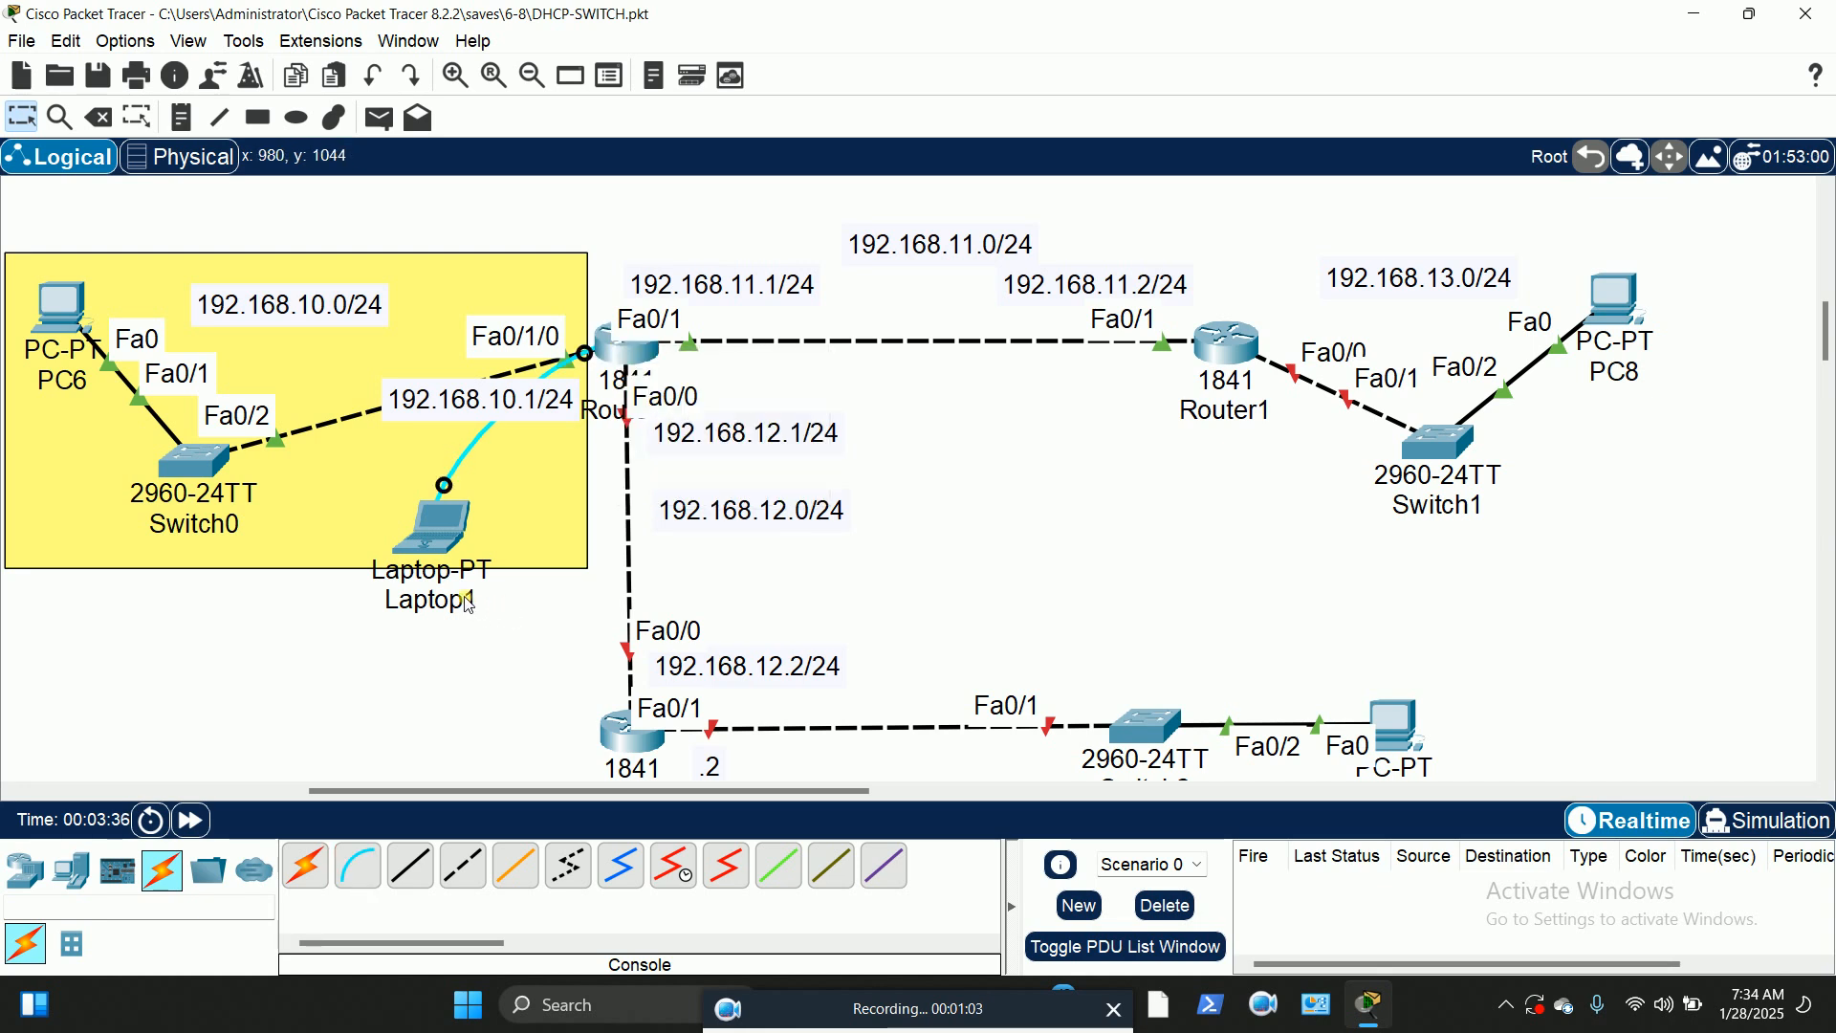
Step: Open a terminal session on Laptop1 with the default port configuration and start the router's command line
left_click(446, 533)
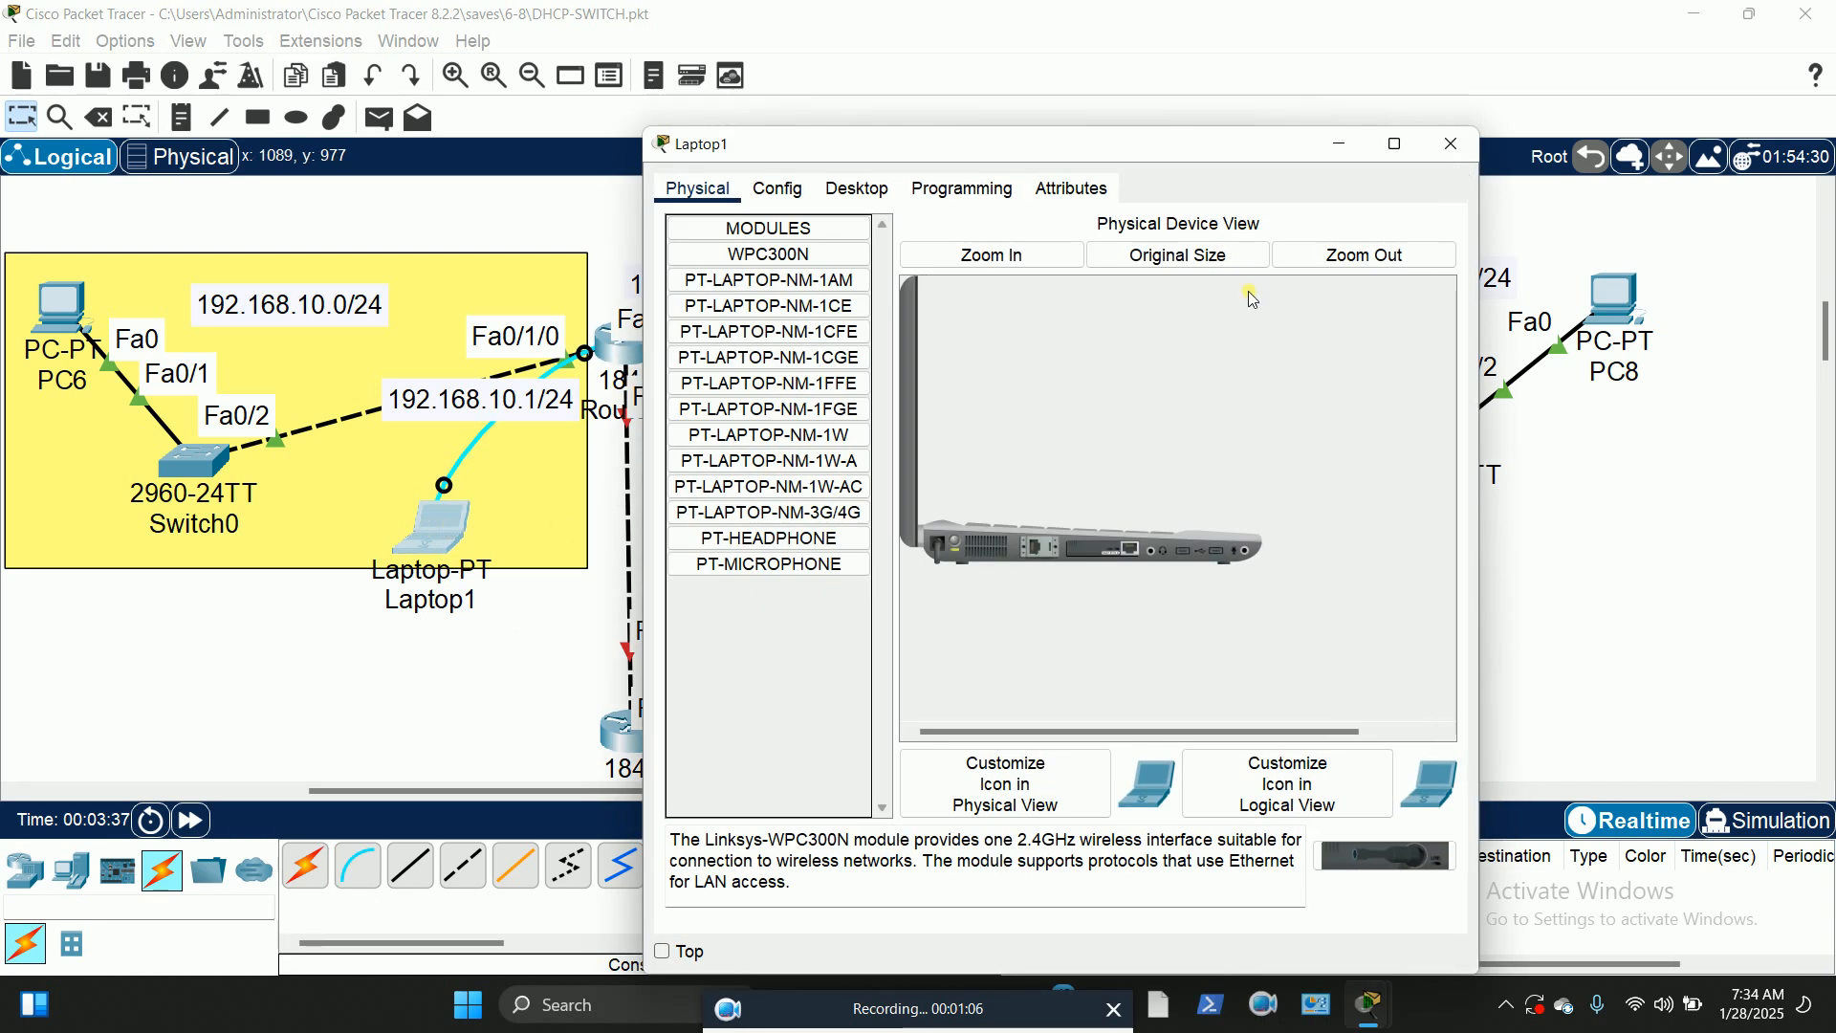
left_click(857, 189)
left_click(1057, 291)
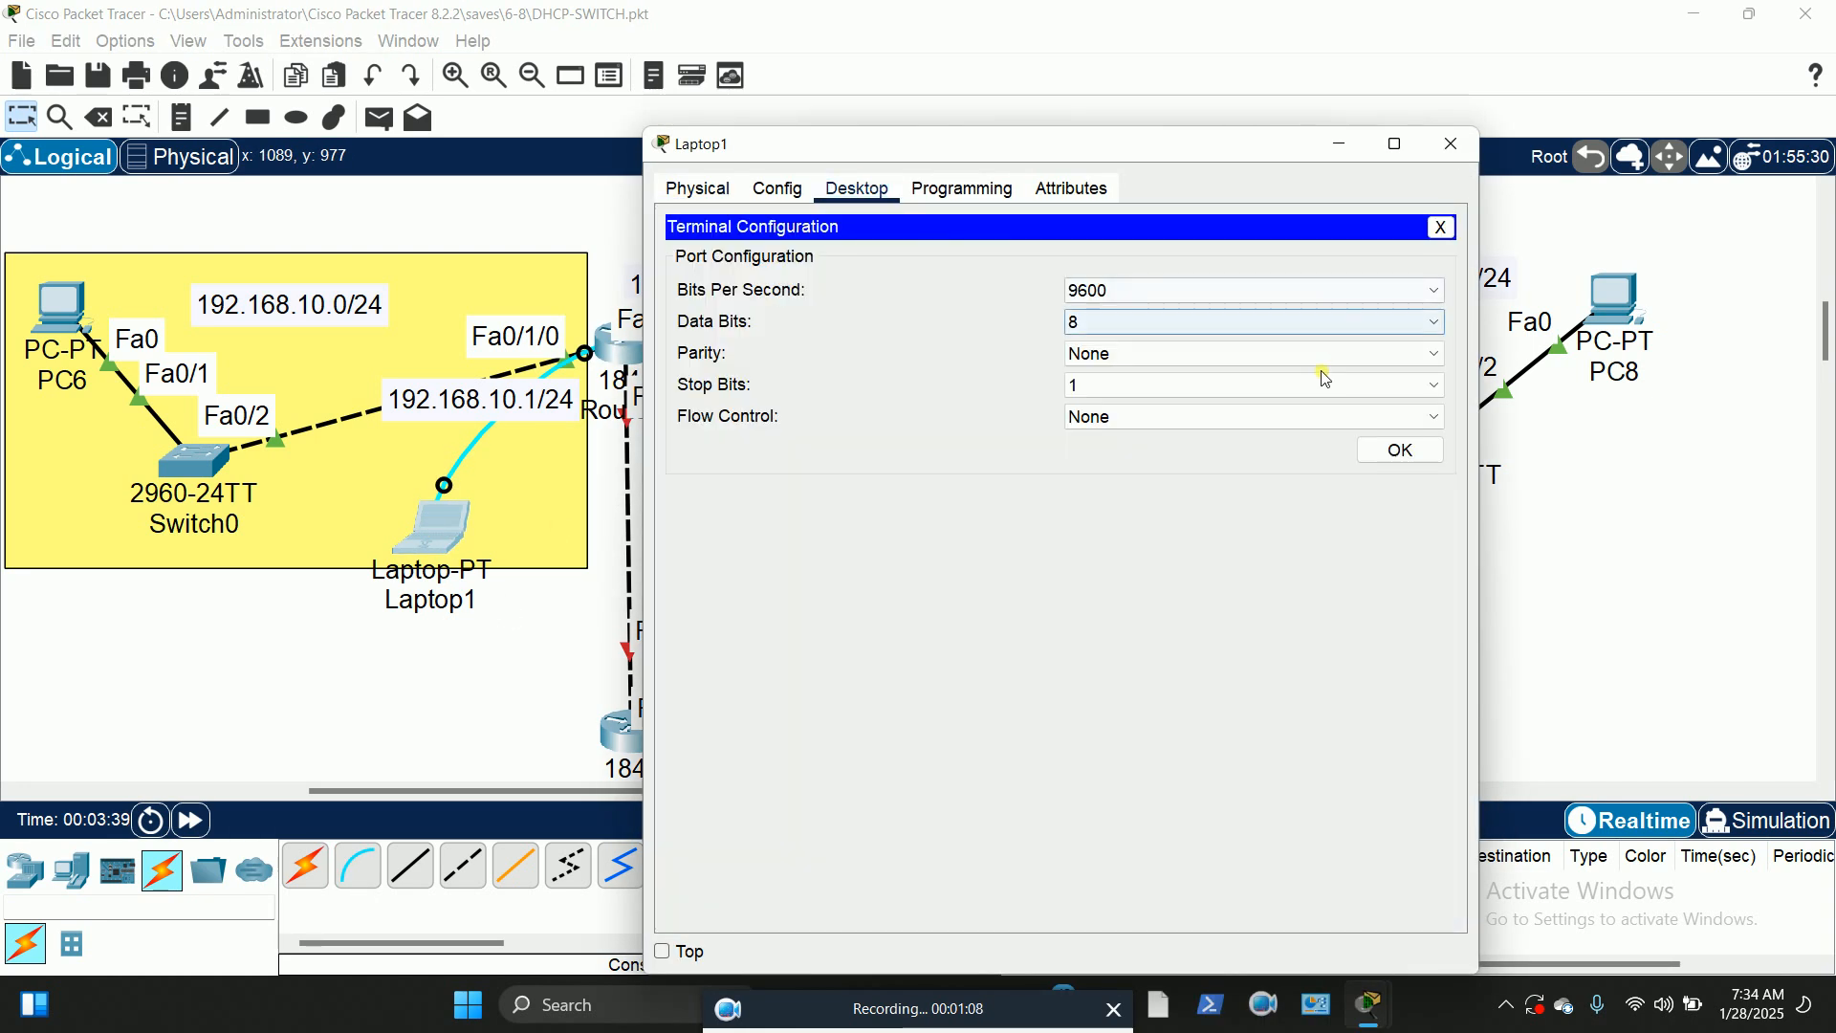
left_click(1400, 450)
left_click(1242, 878)
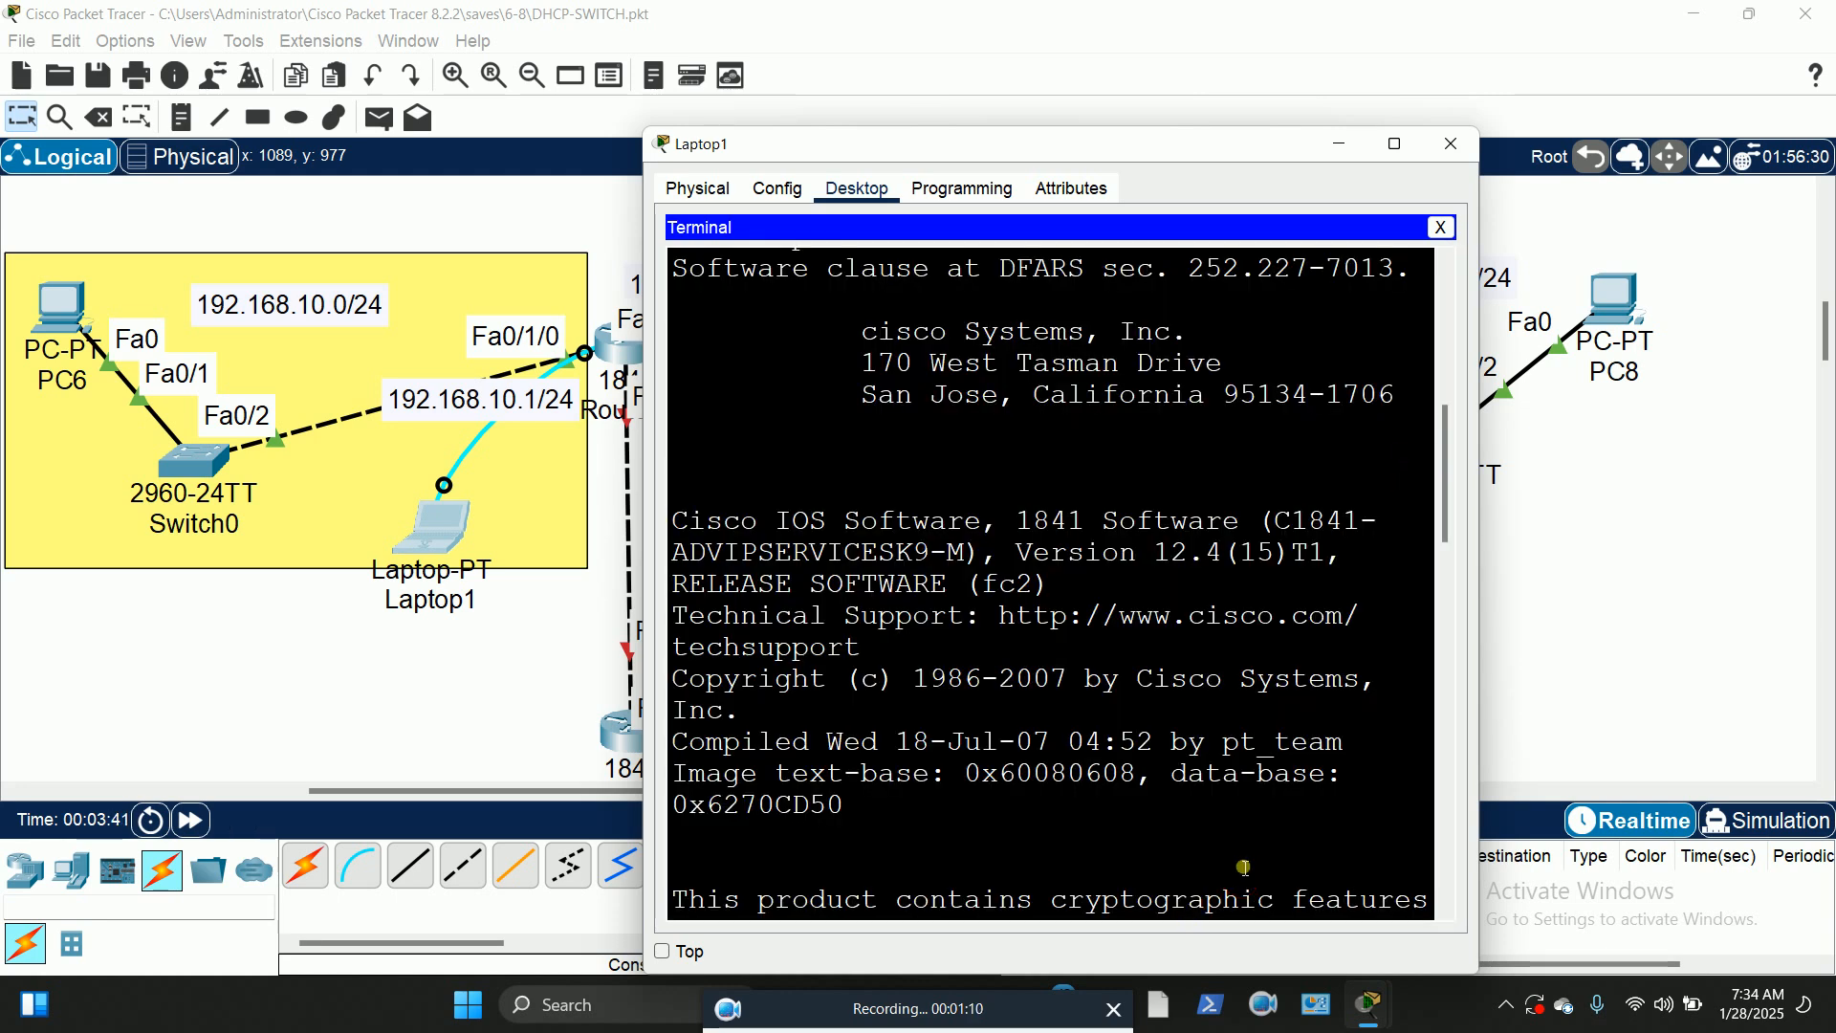
key("Return")
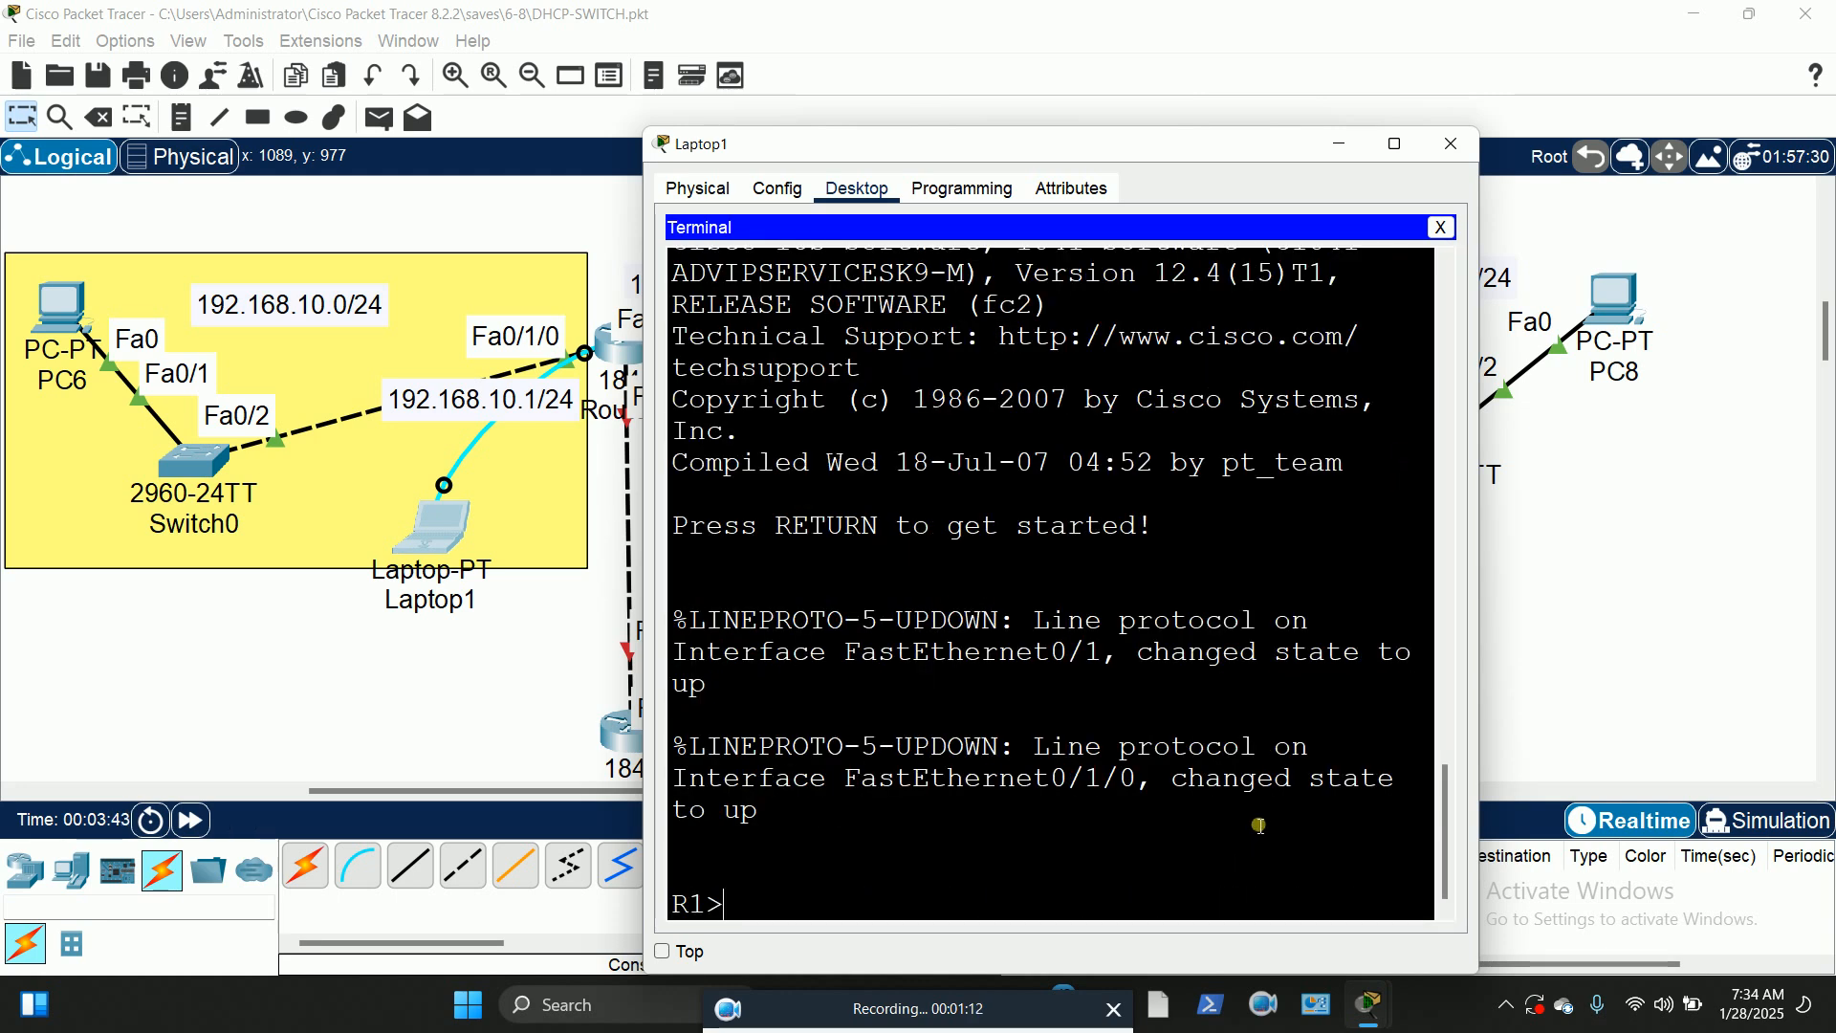
Step: Enter privileged mode on R1 with en and global configuration mode with config t
type("en")
key("Return")
type("confi")
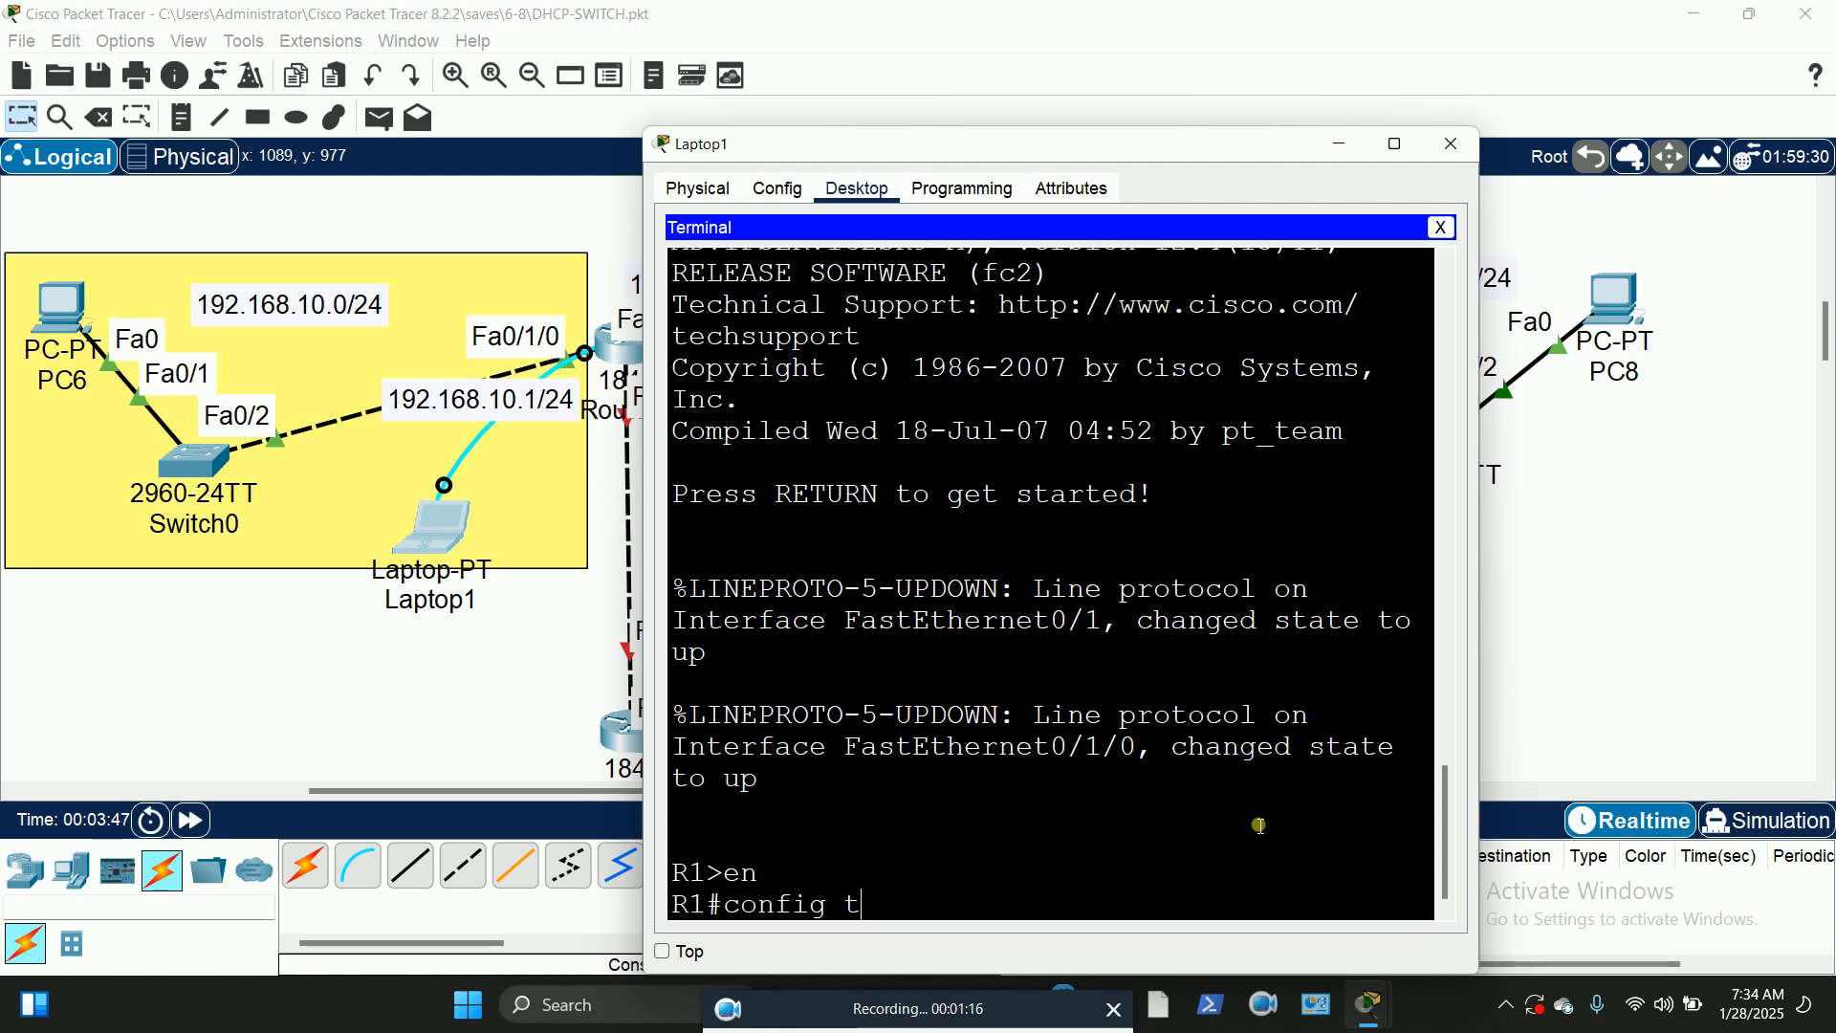
type("g t")
key("Return")
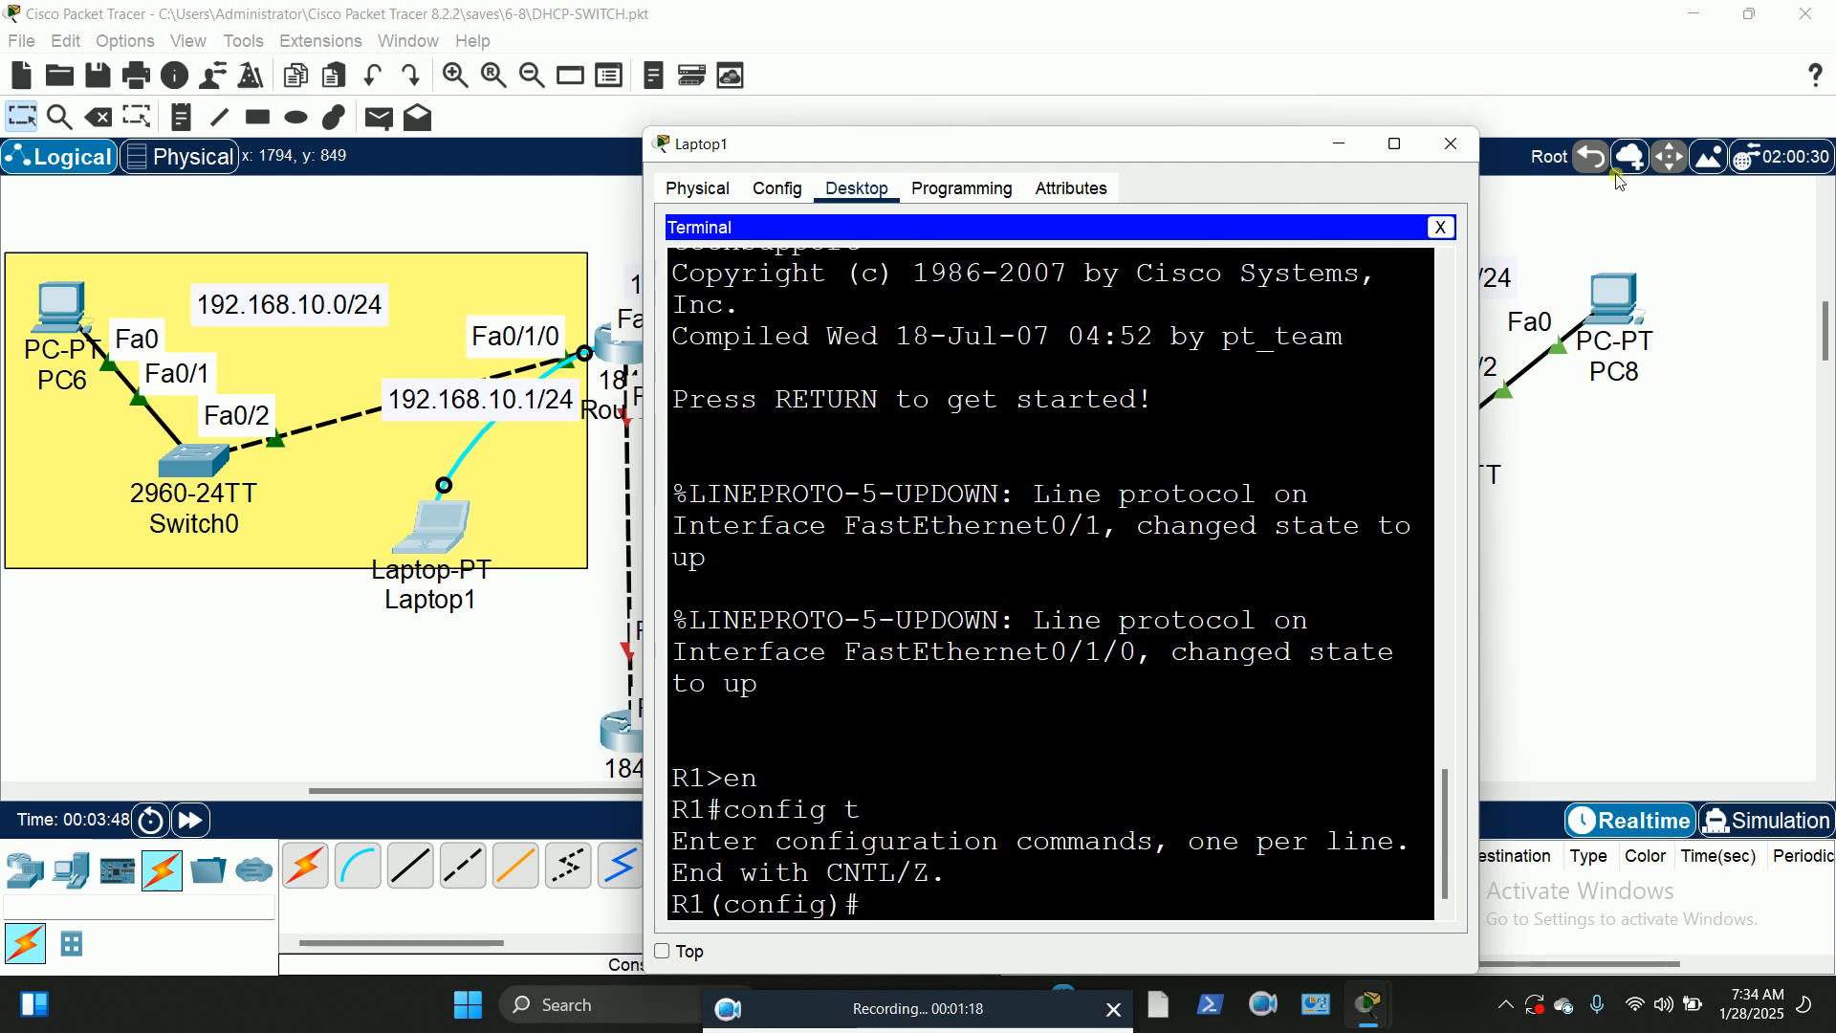
Step: Display R1's brief IP interface summary with do sh ip int br and review it beside the topology
left_click_drag(1086, 145, 1450, 44)
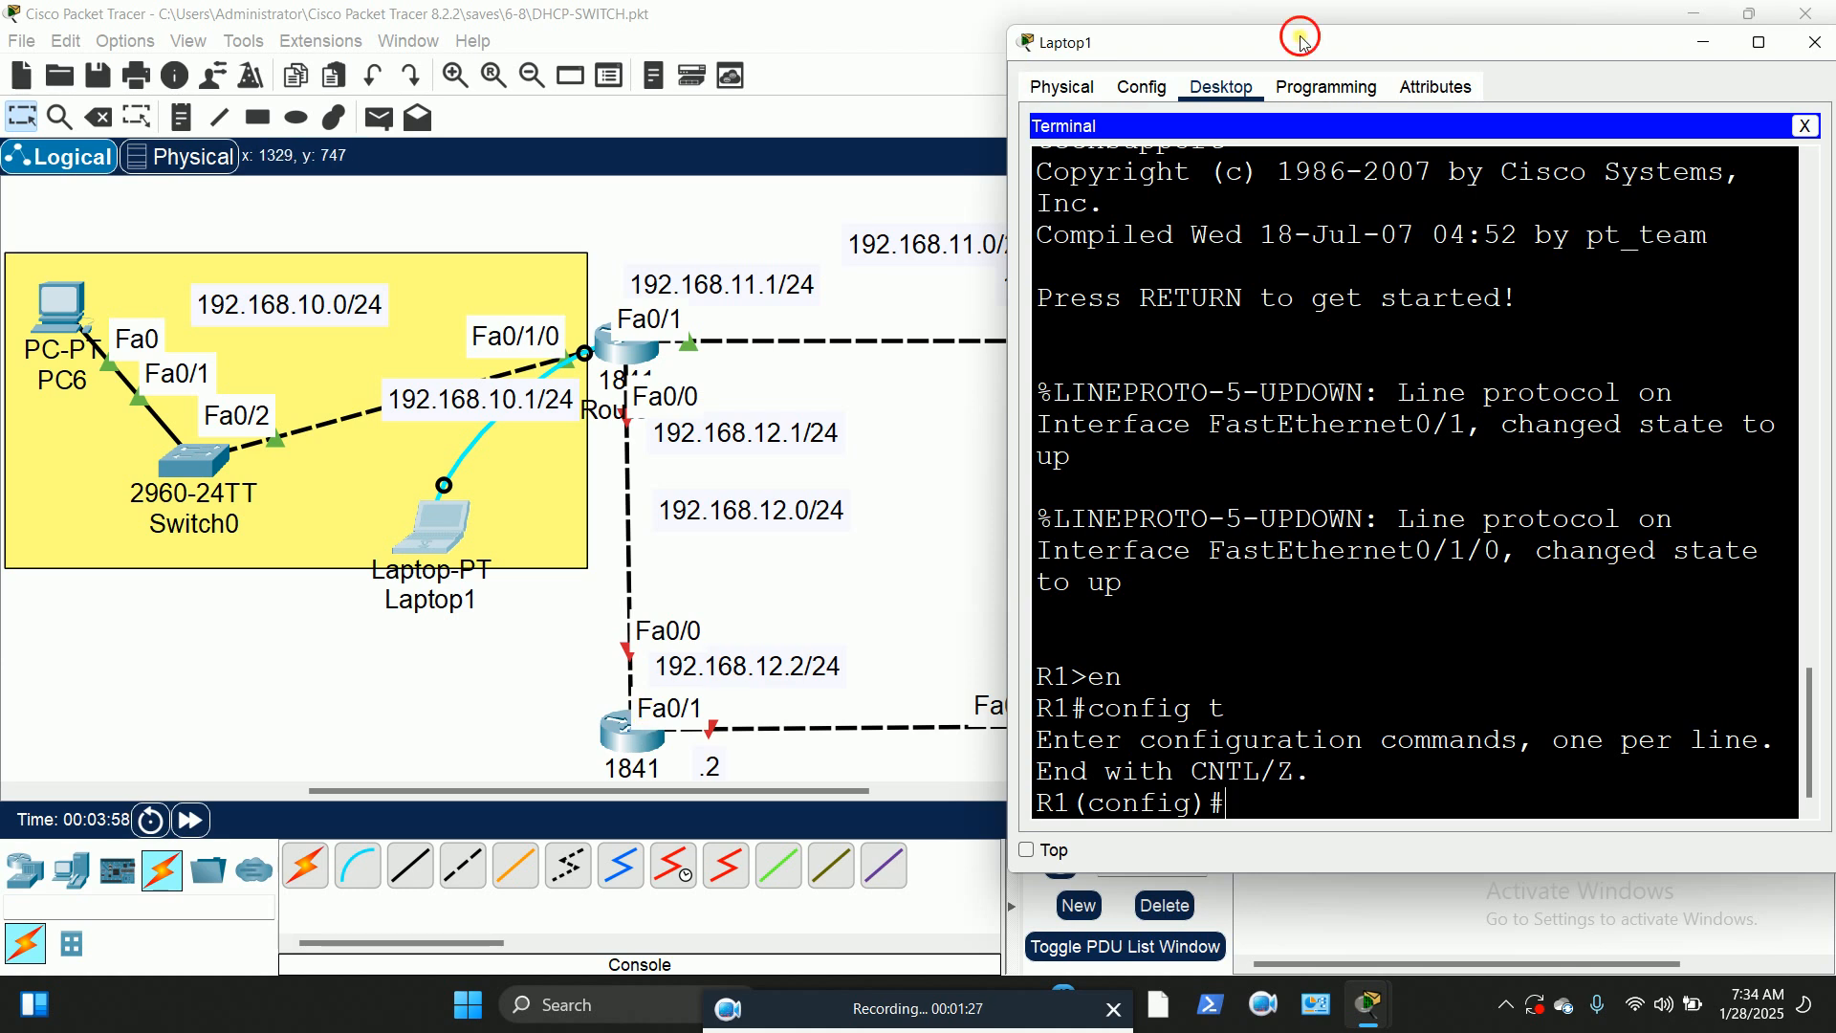
left_click_drag(1302, 42, 1137, 791)
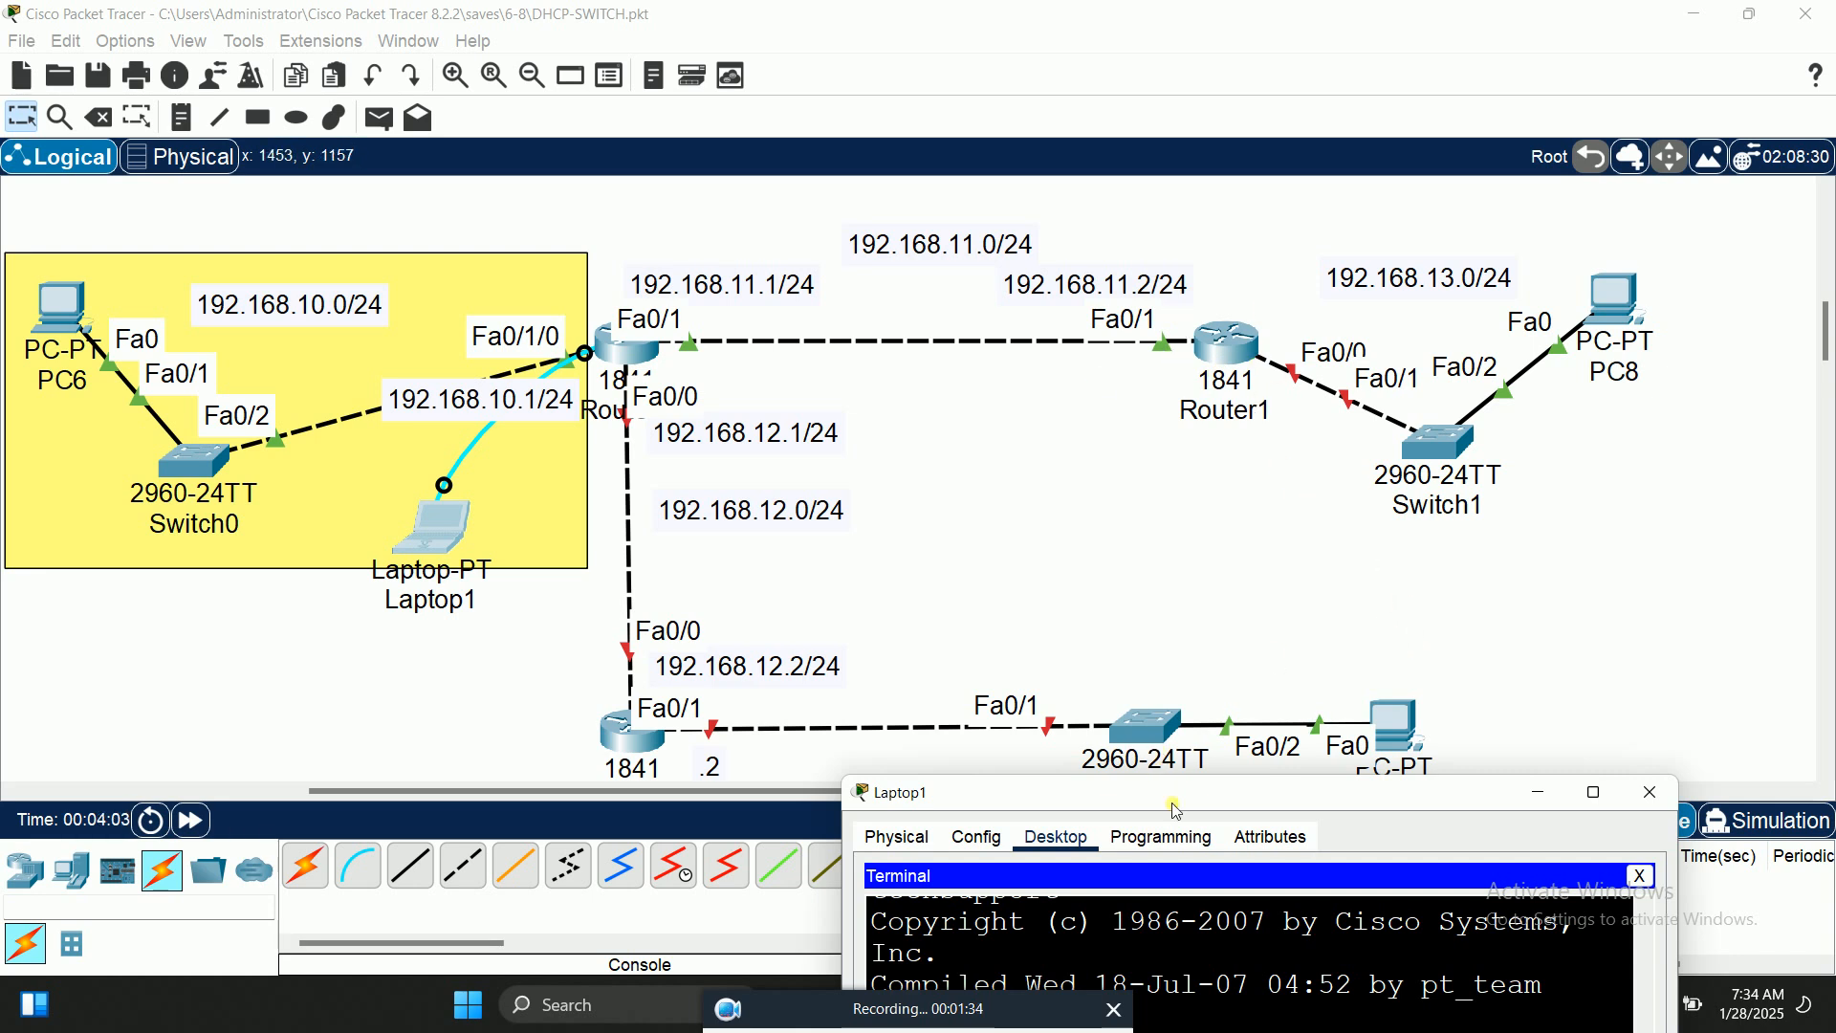
left_click_drag(1175, 810, 1192, 833)
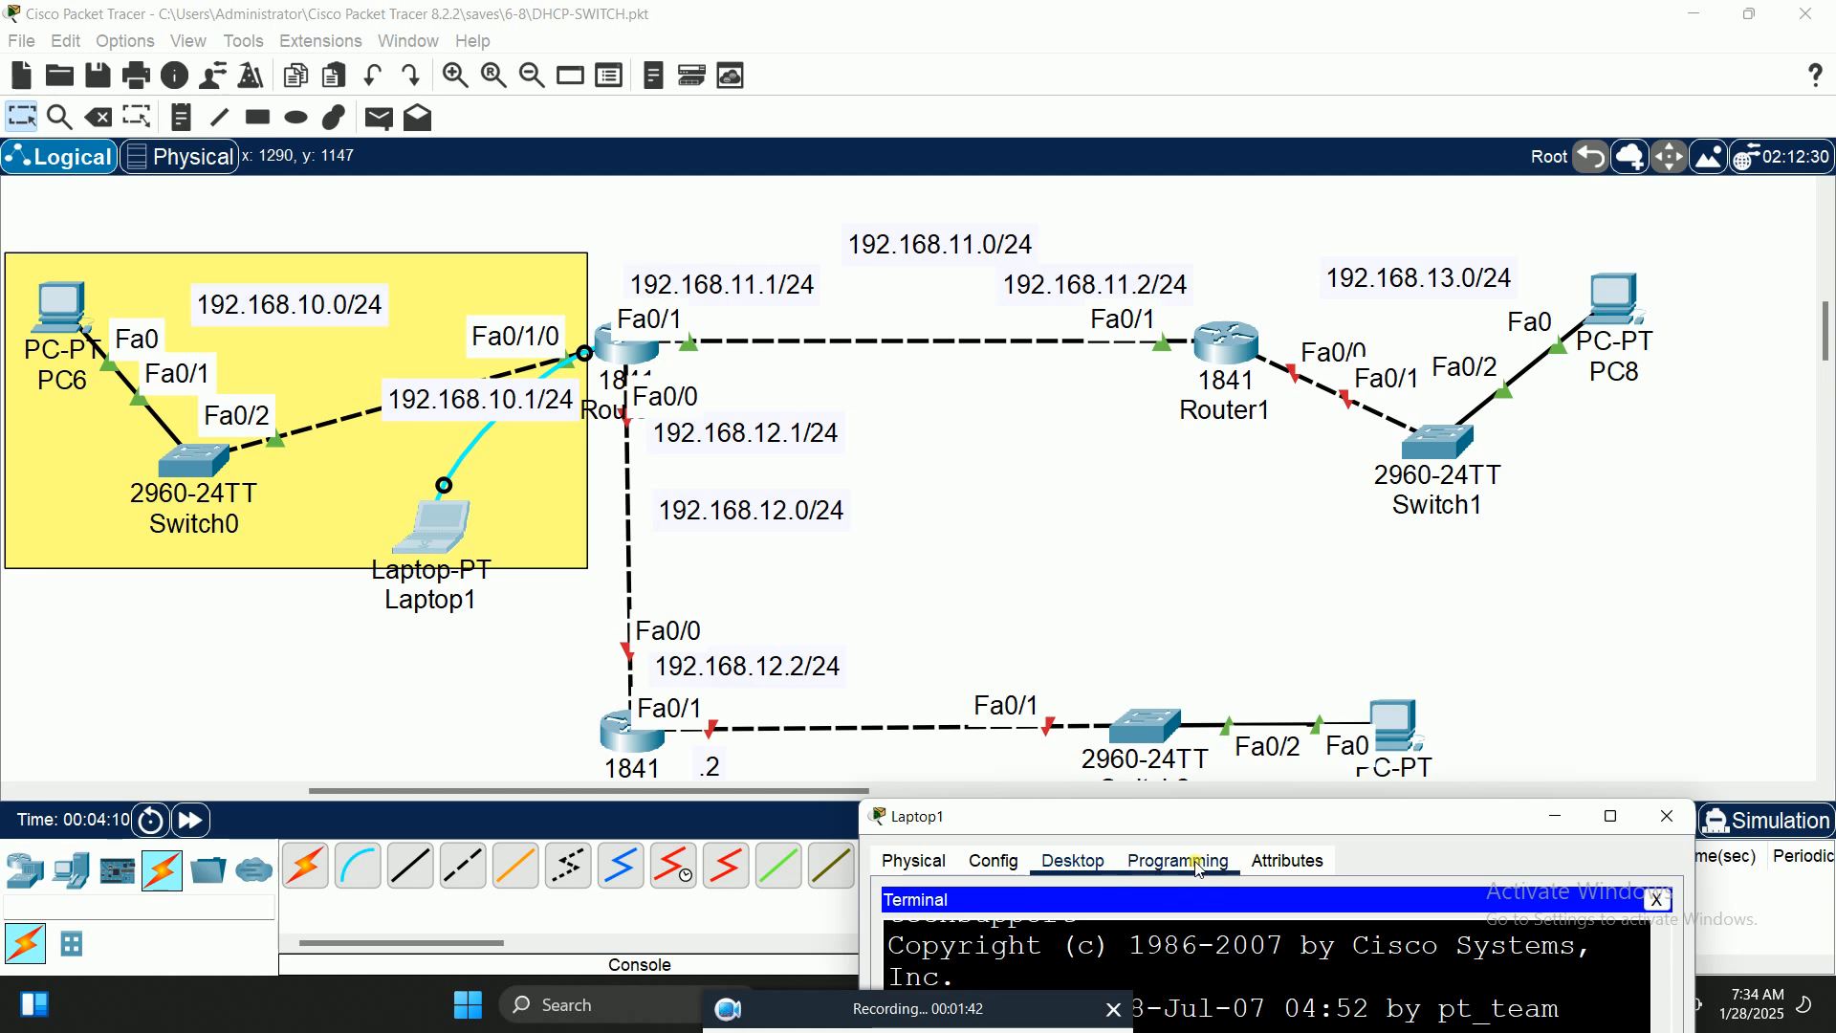
left_click_drag(1228, 825, 1338, 78)
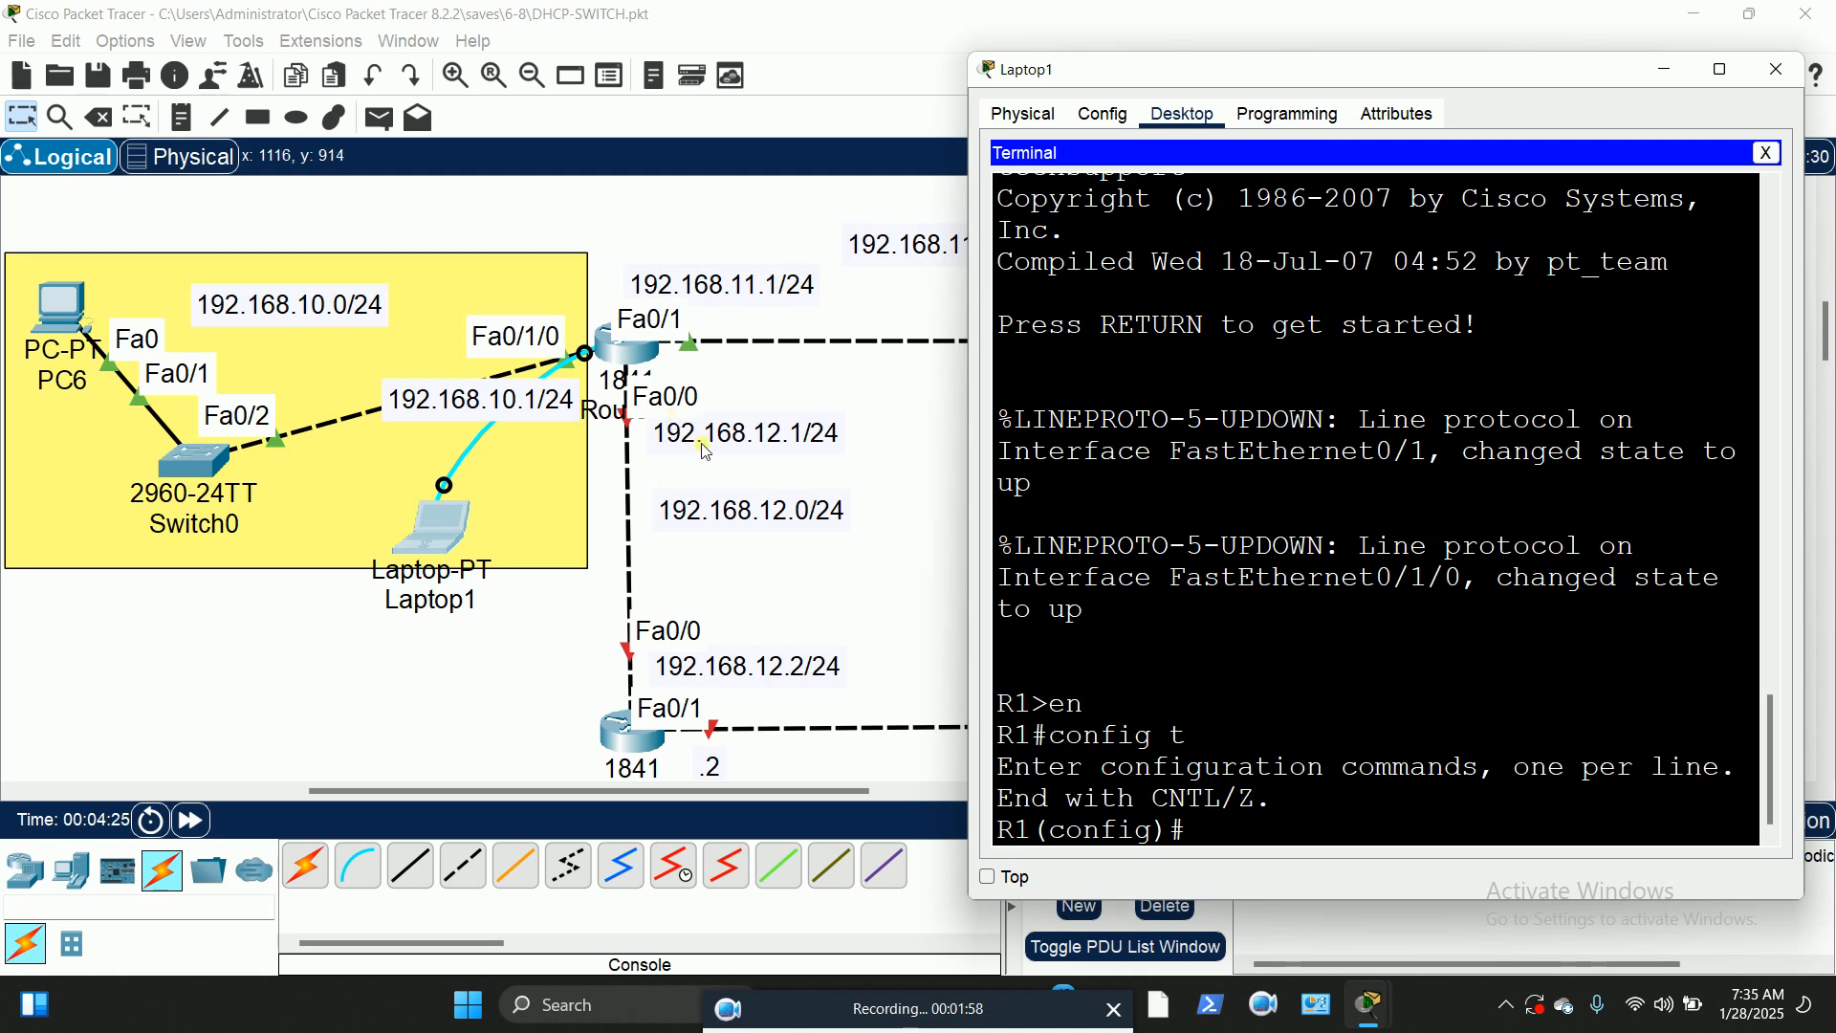
left_click(1720, 70)
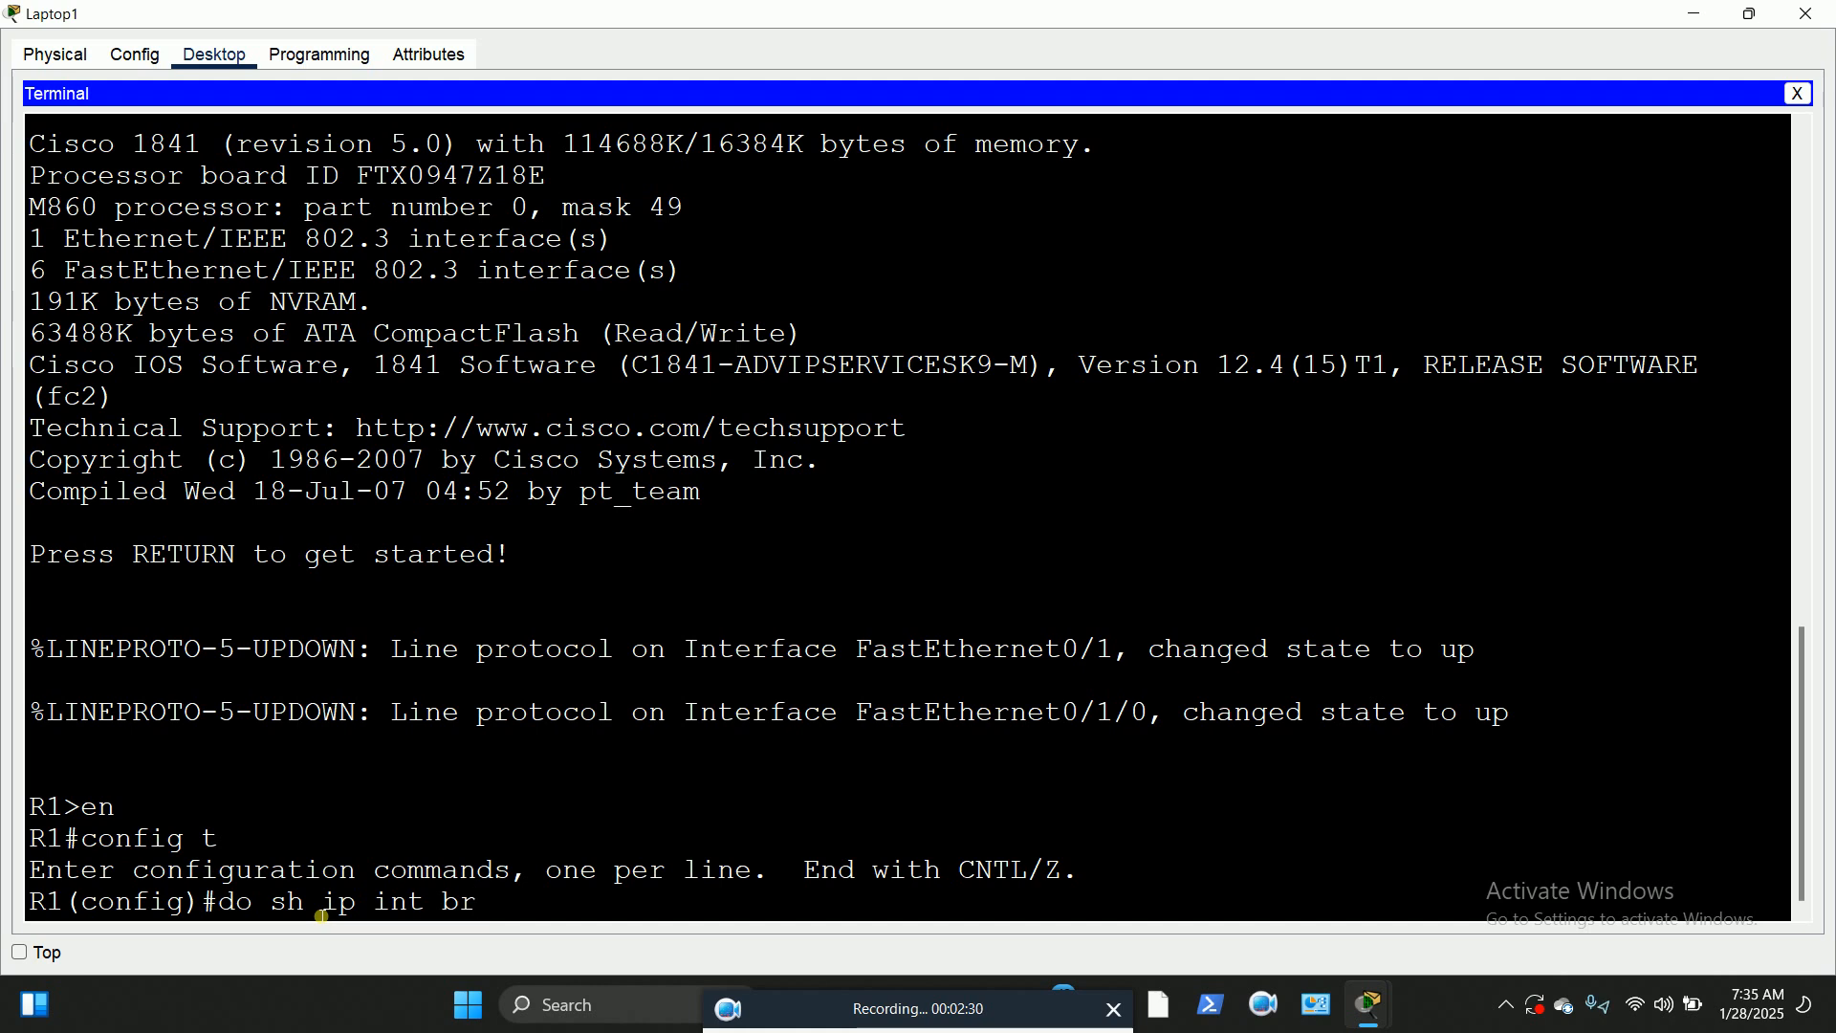
key("Return")
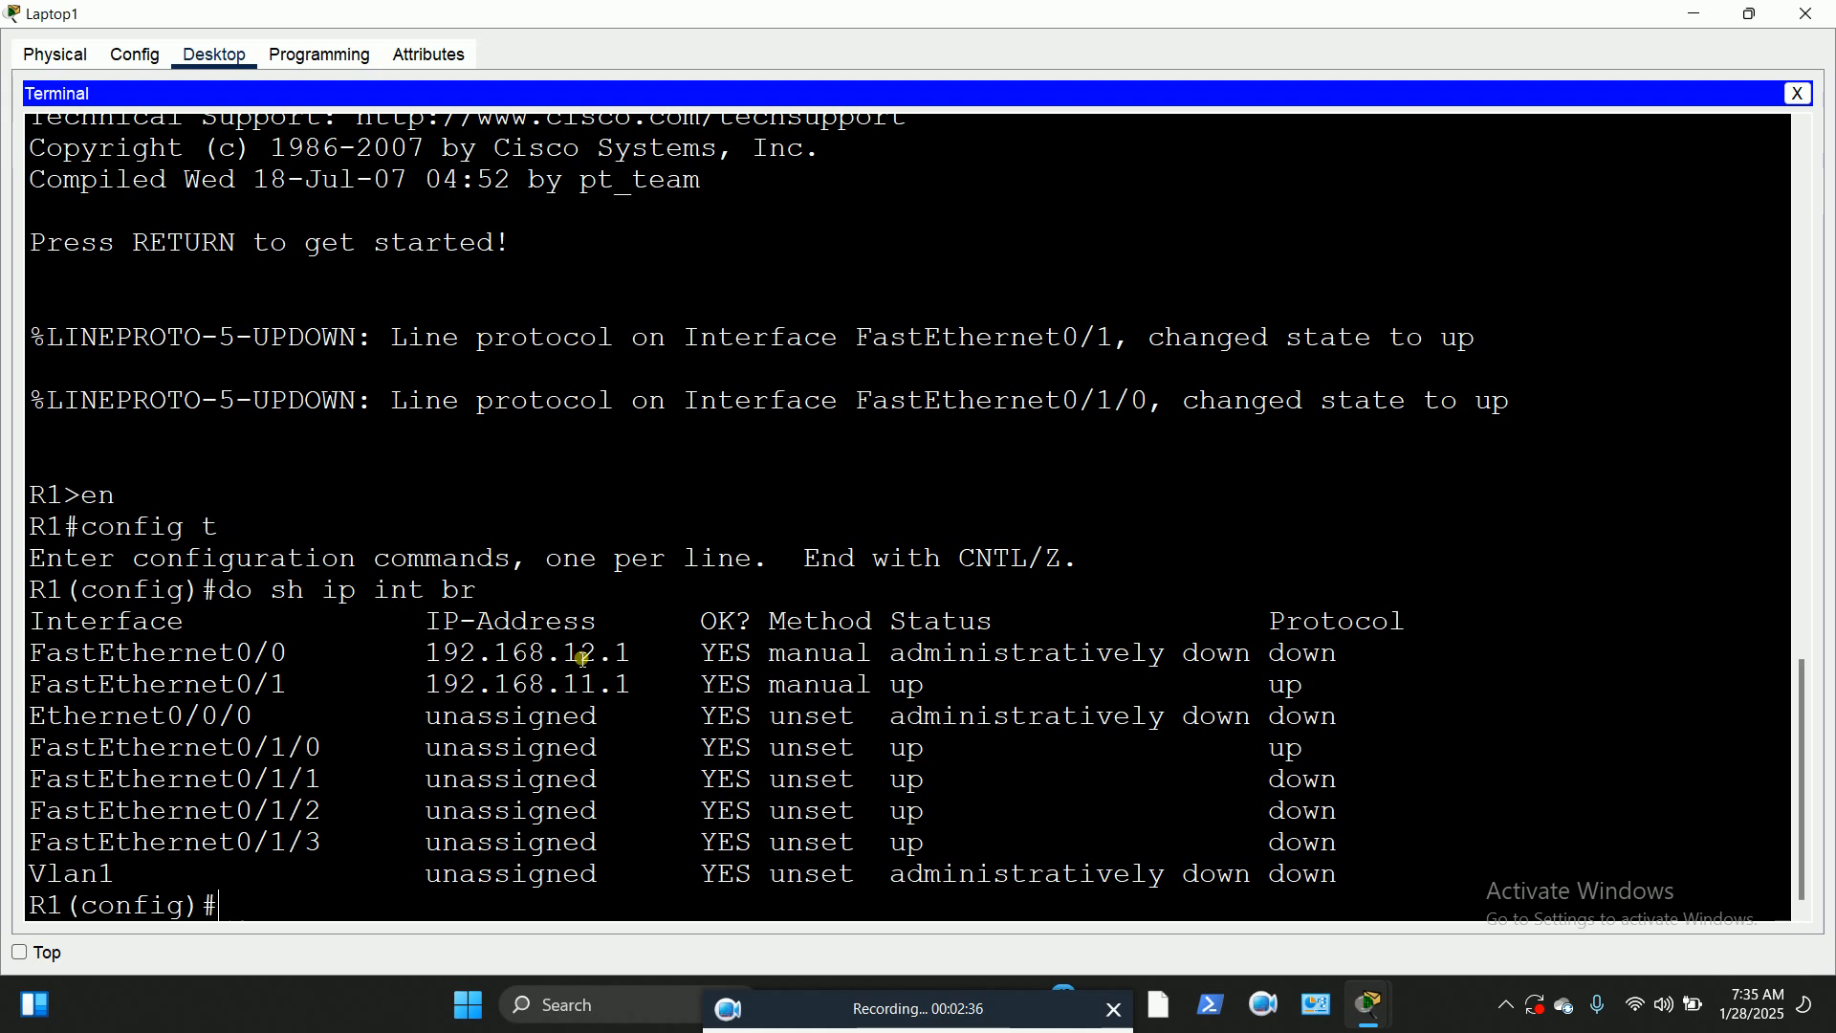
left_click(1753, 15)
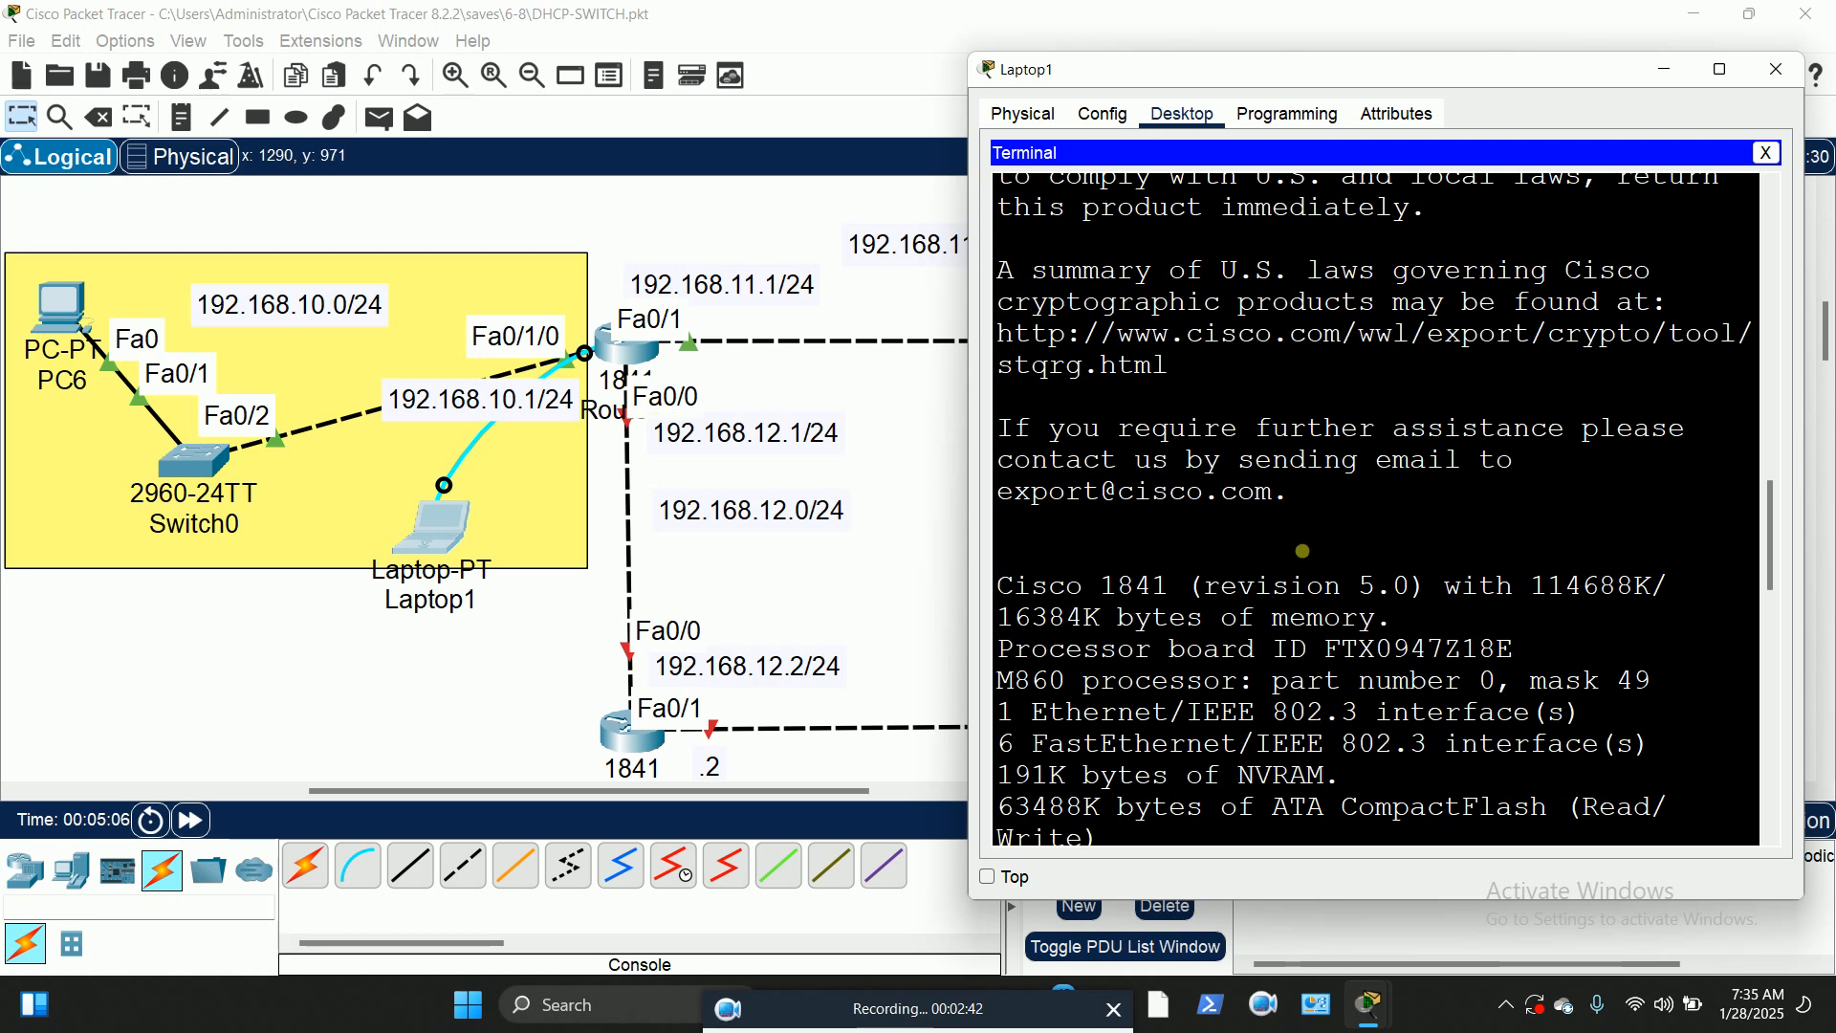
scroll(1303, 551, "down", 15)
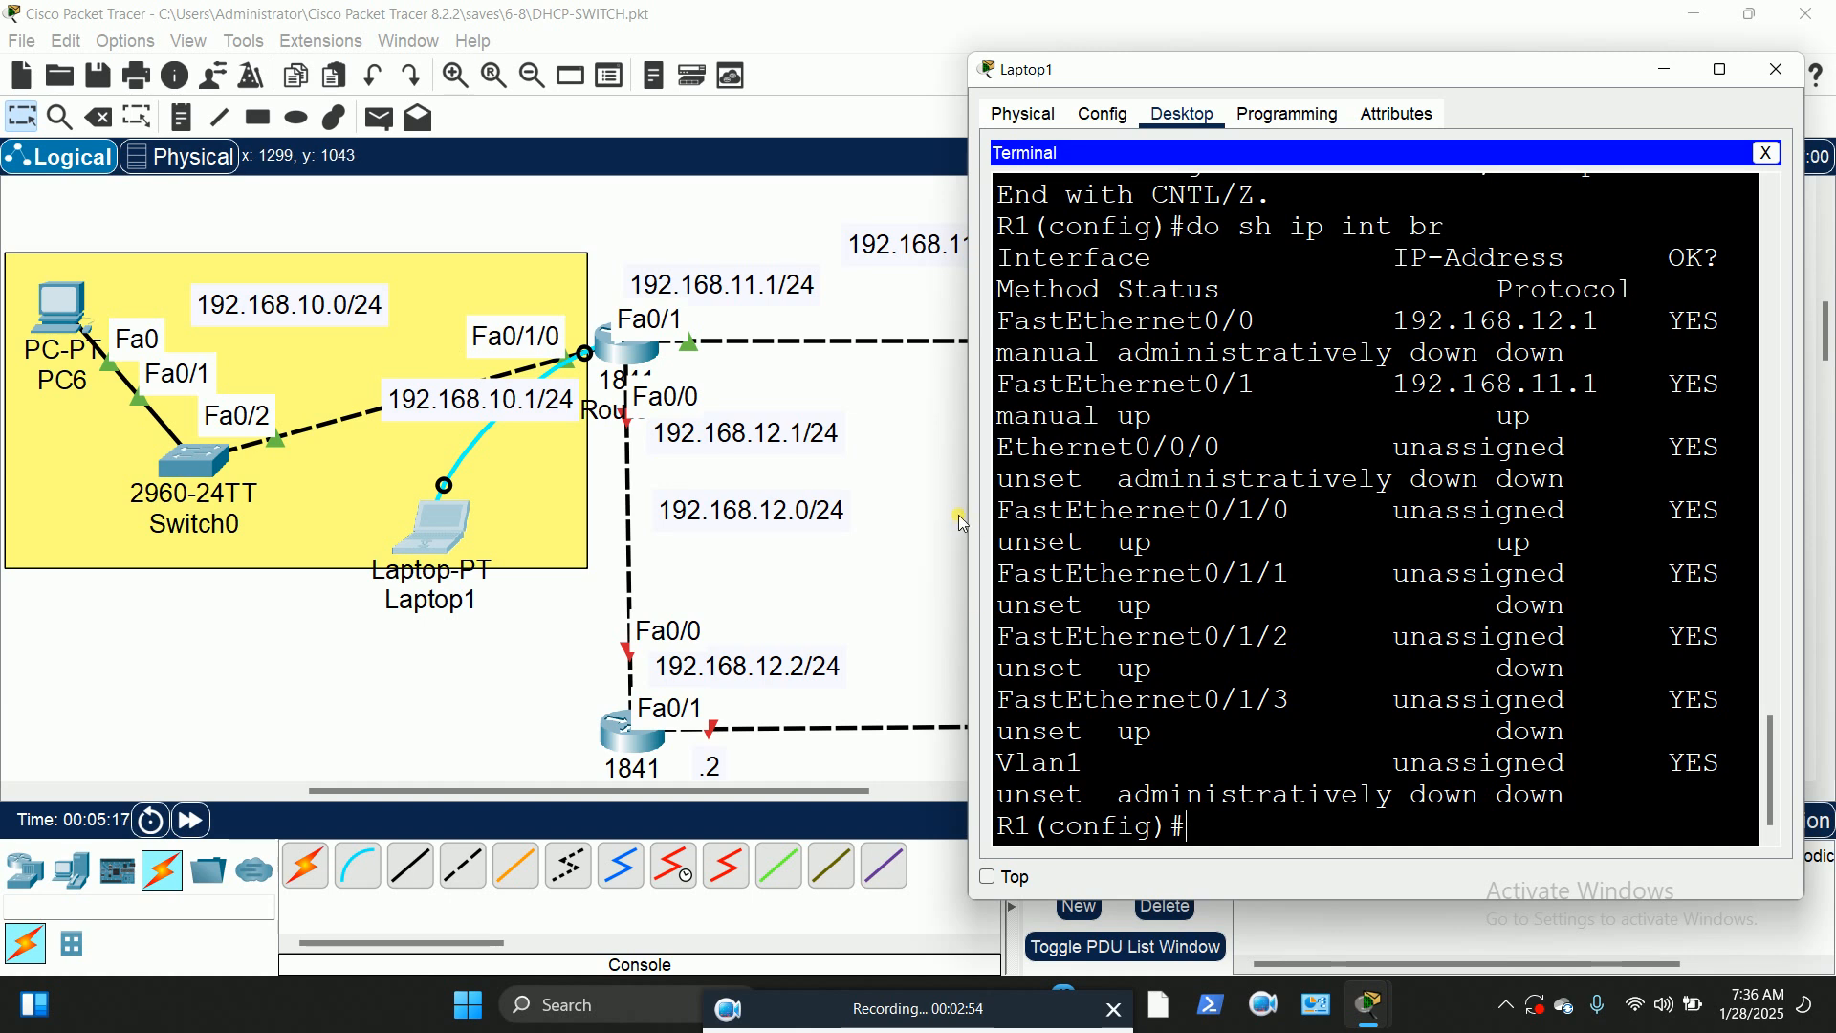
Step: Enter interface configuration mode for R1's port with int fa0/1/0, keeping the topology visible beside the terminal
left_click_drag(964, 524, 673, 545)
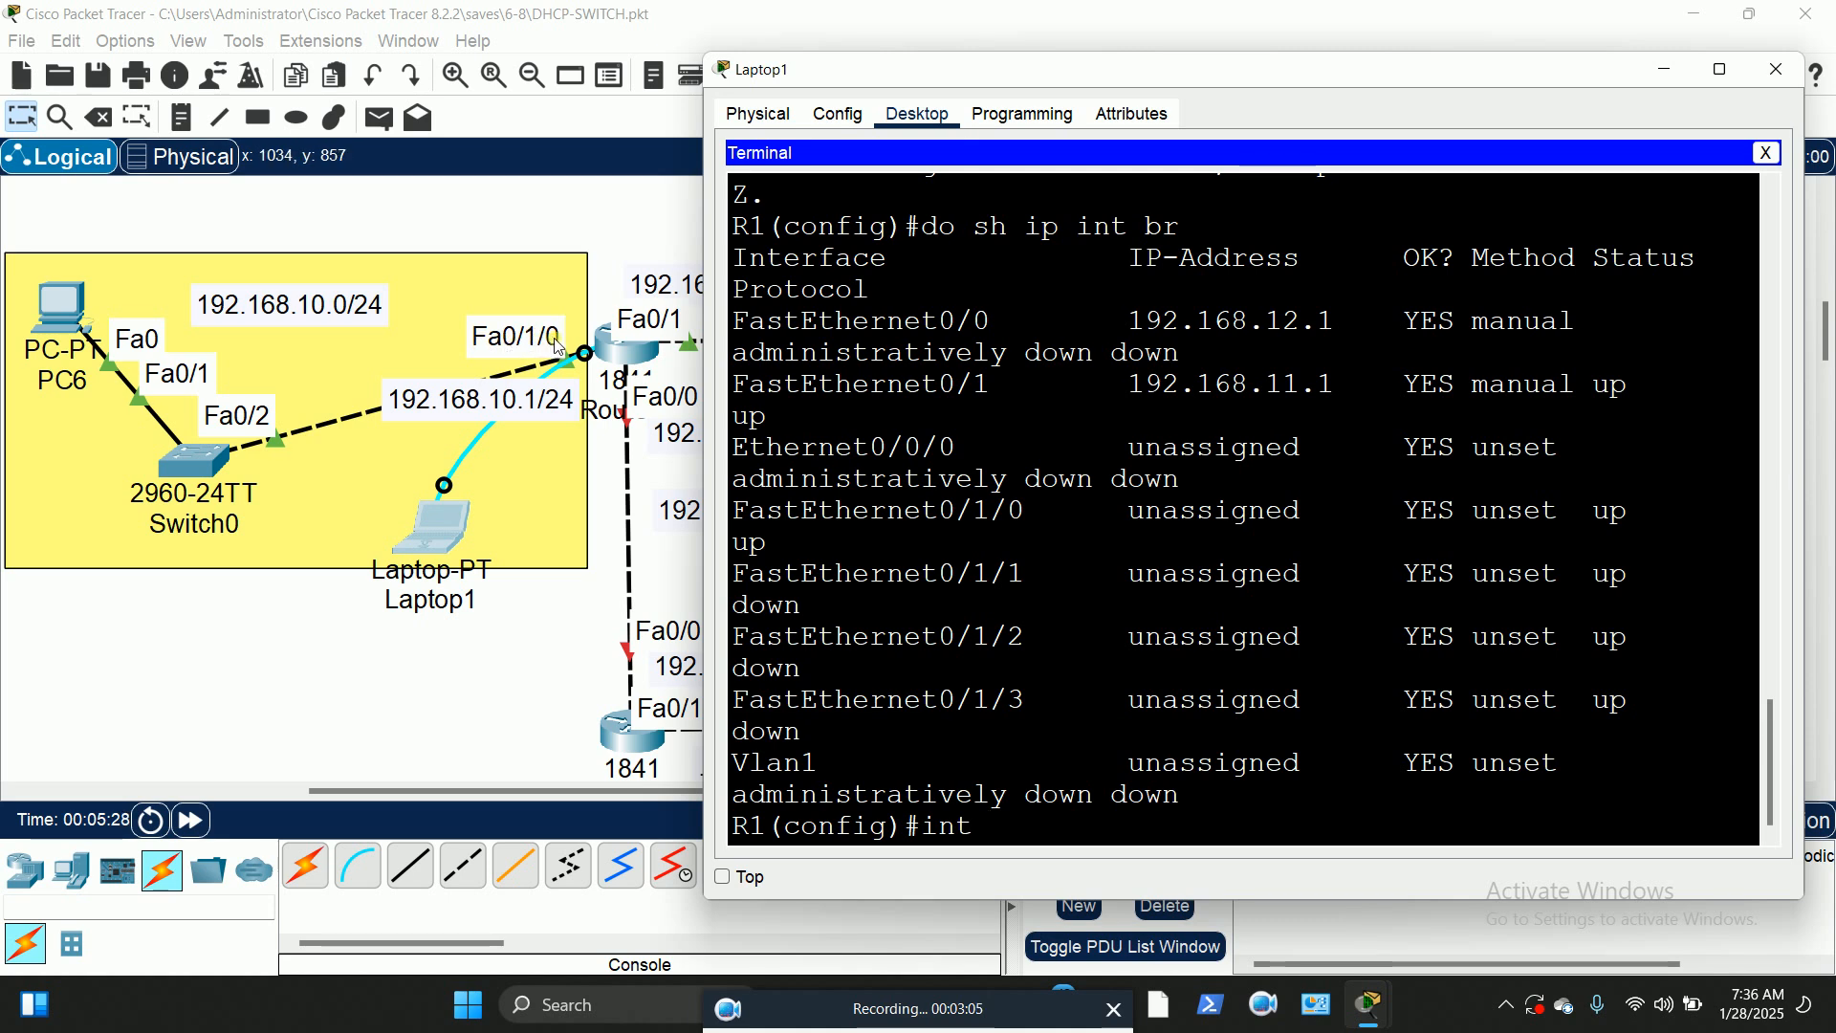
type("fa0/1/0")
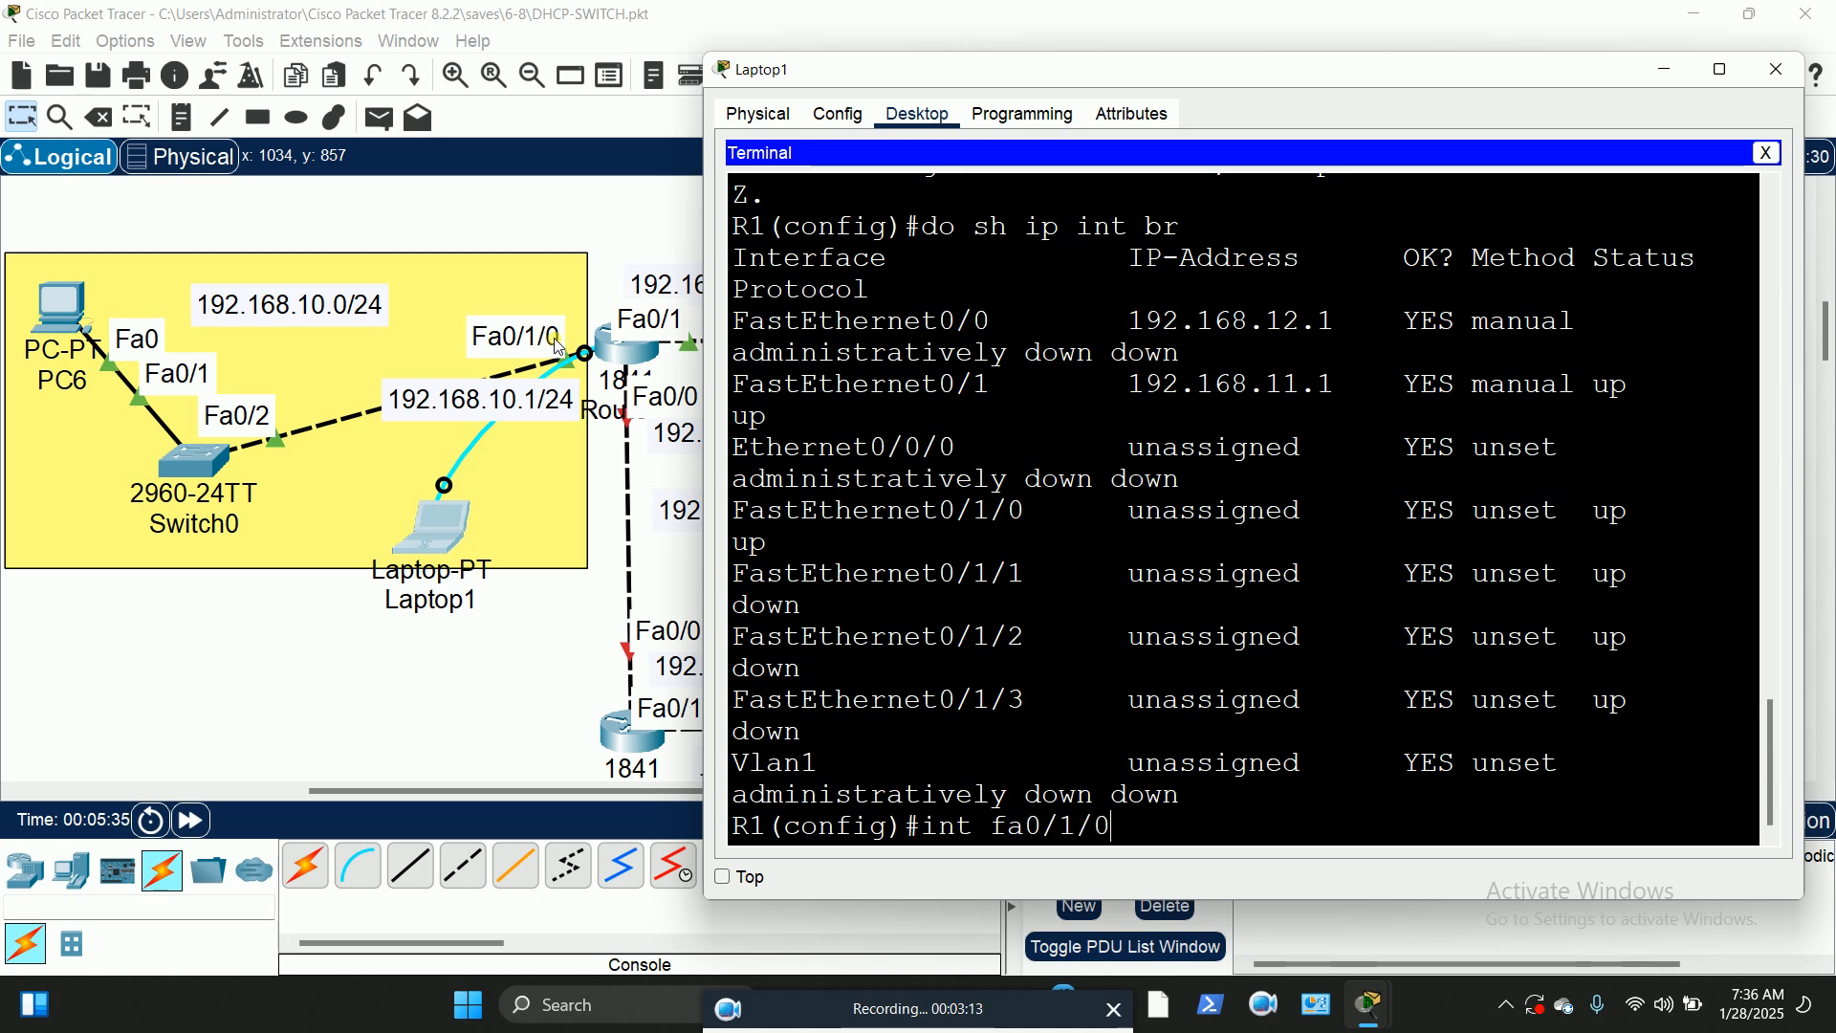
key("Return")
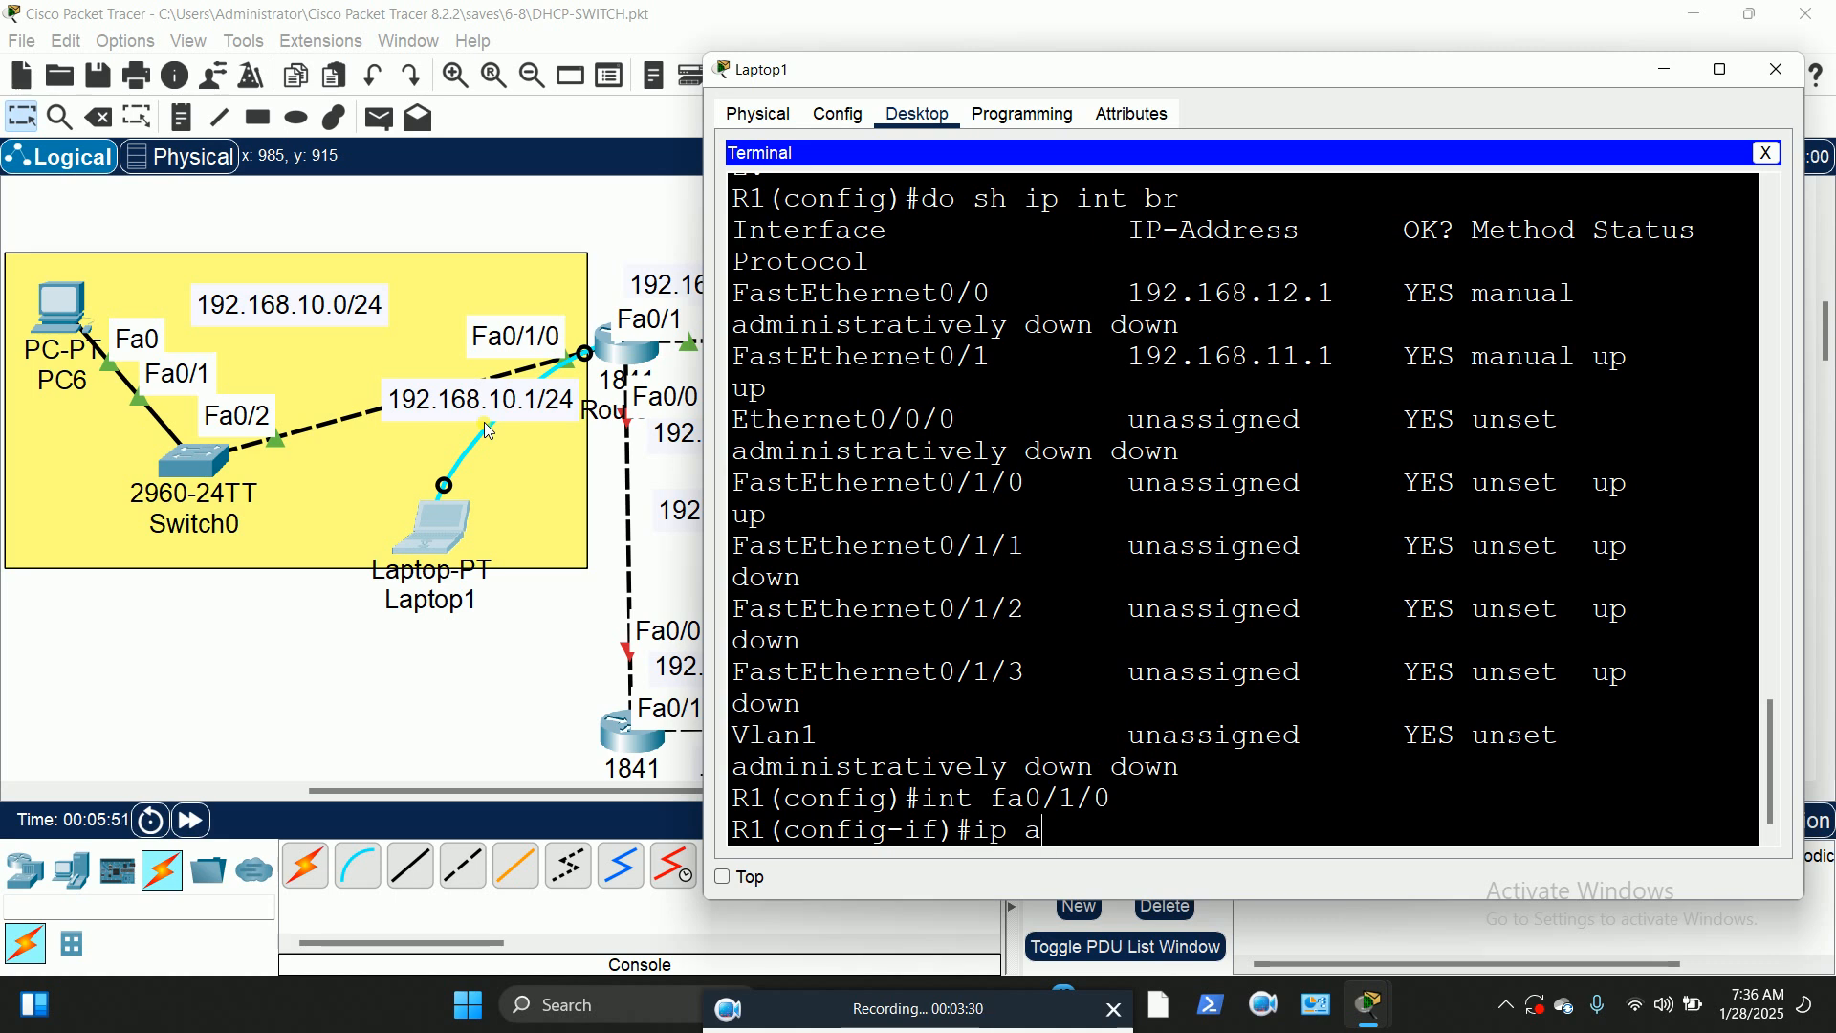
Step: Try to assign IP address 192.168.10.1 with mask 255.255.255.0 directly to interface fa0/1/0
type("dd")
key("Tab")
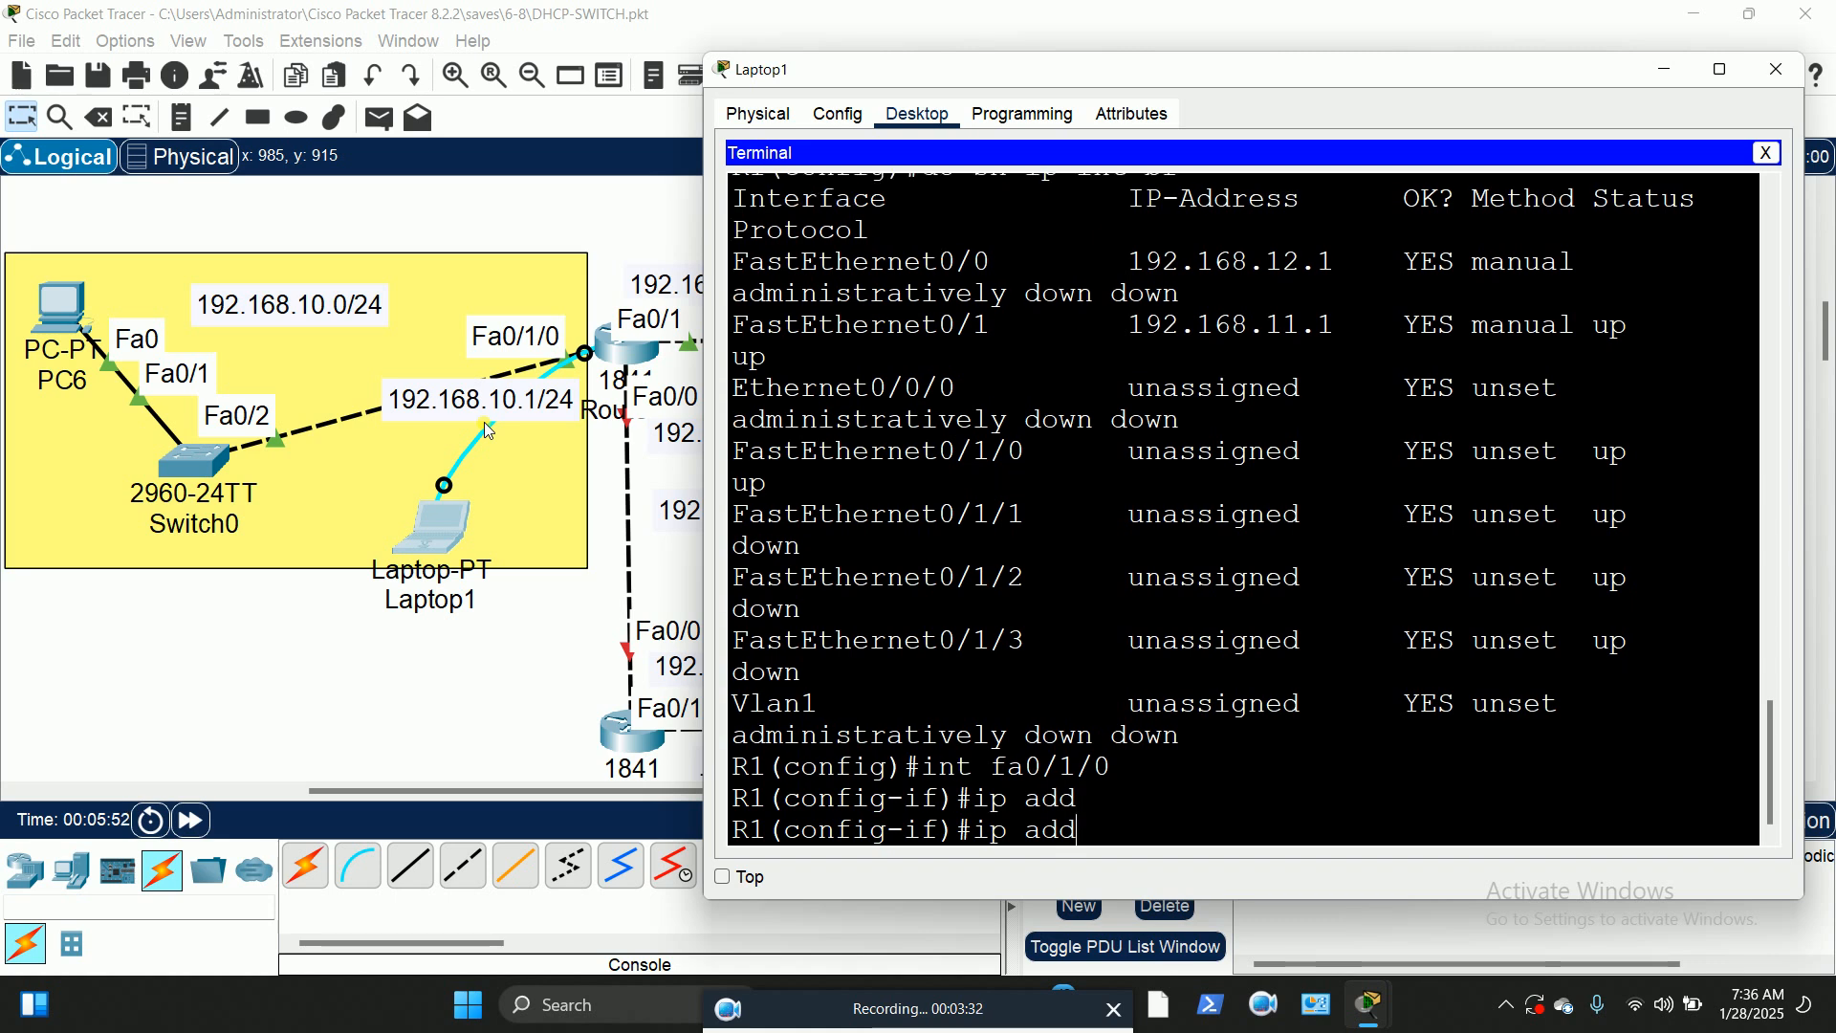
key("Tab")
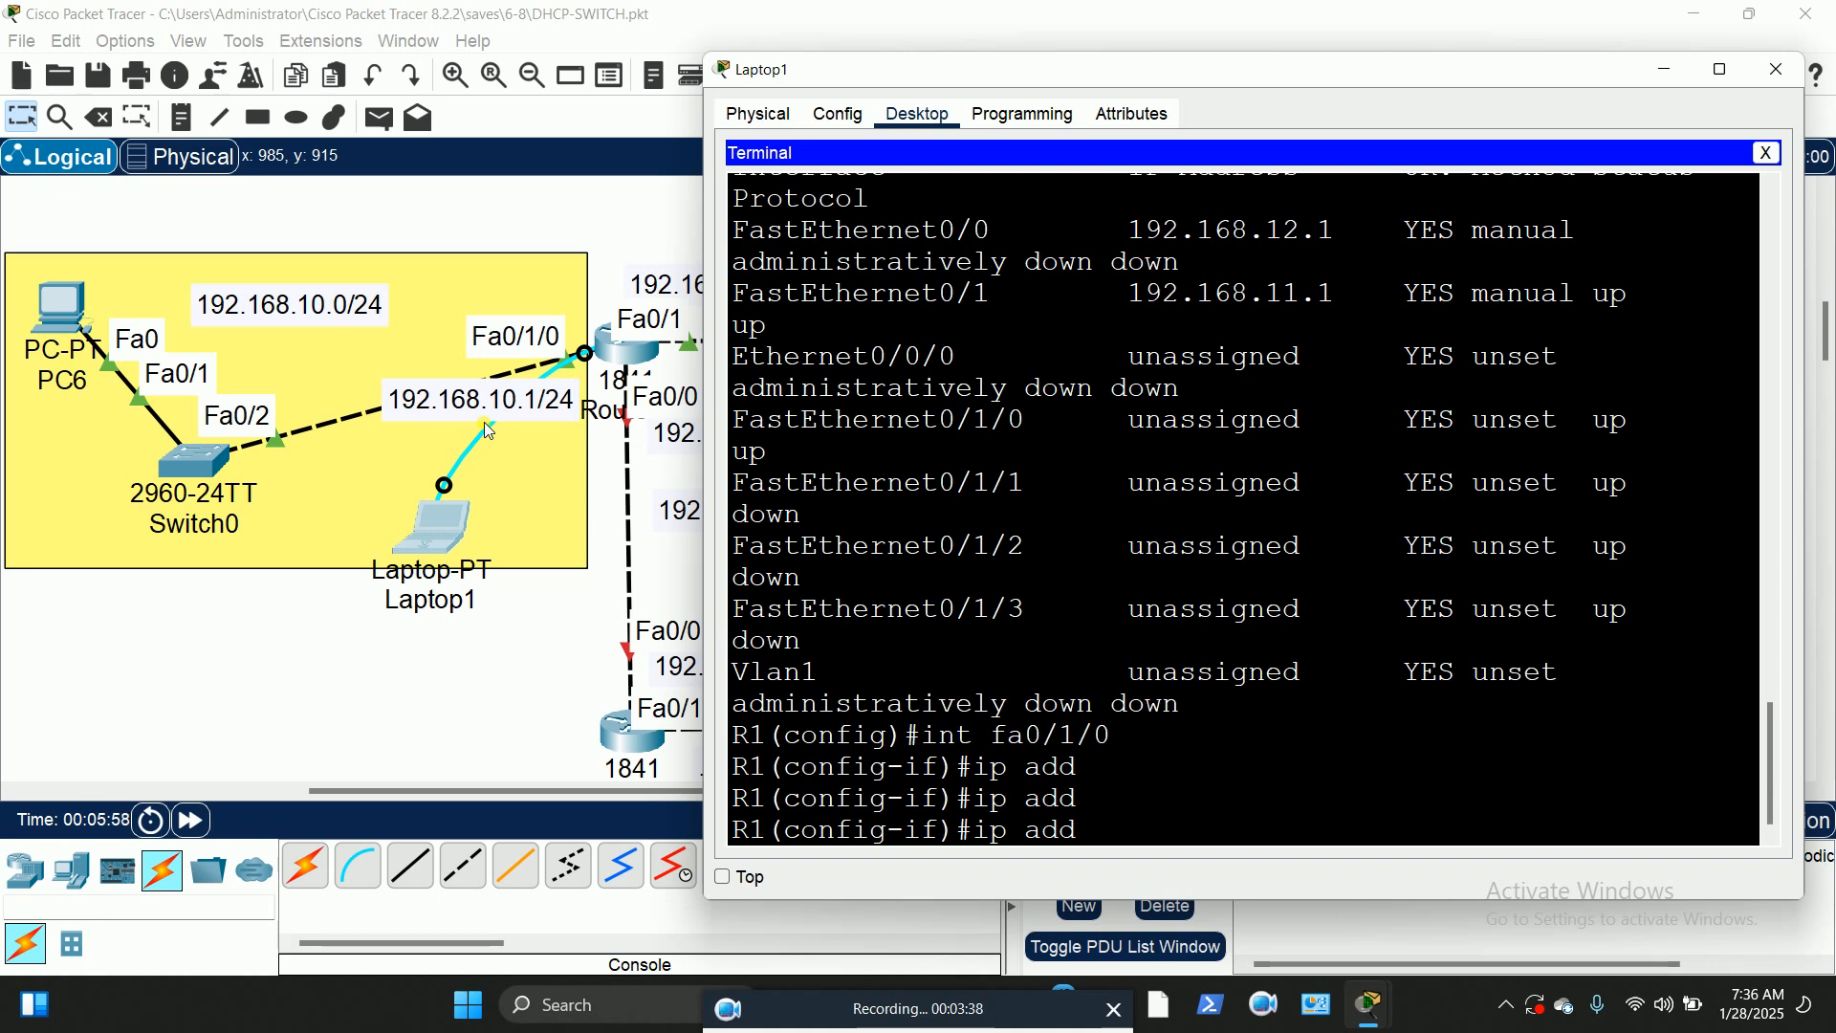
type("192.168.10.1 255")
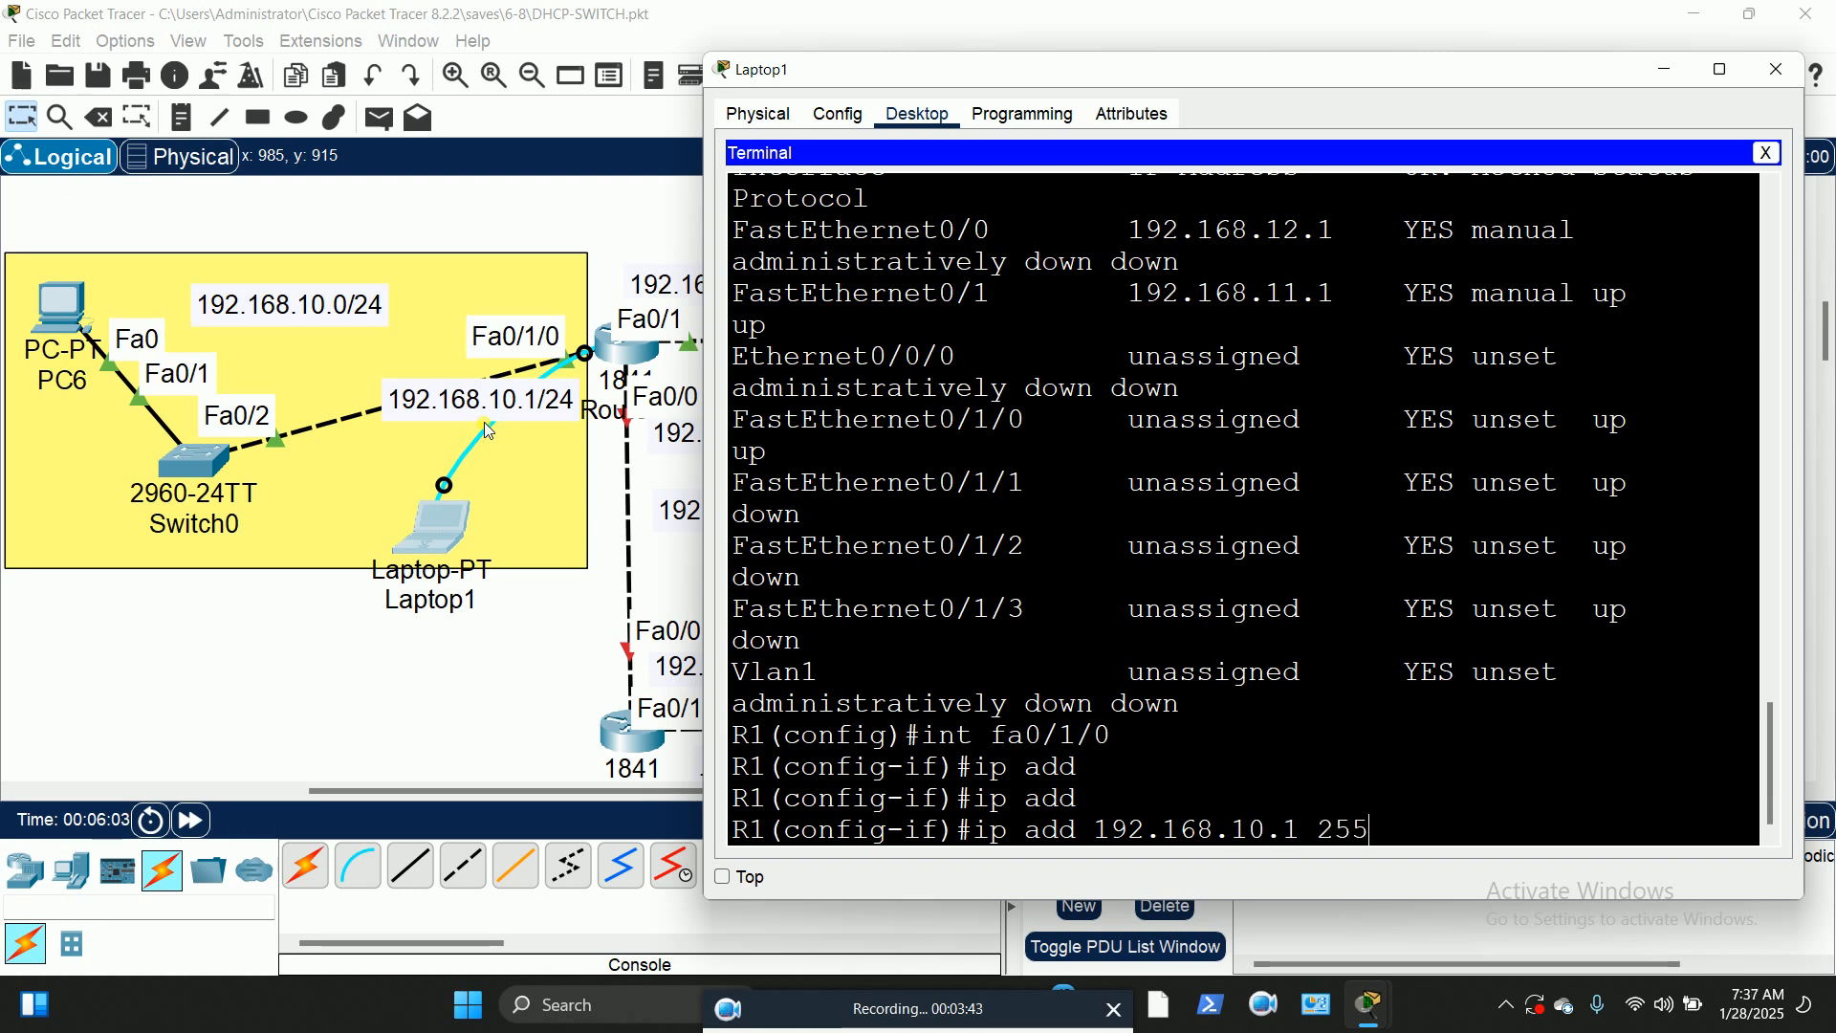
type(".255.255.0")
key("Return")
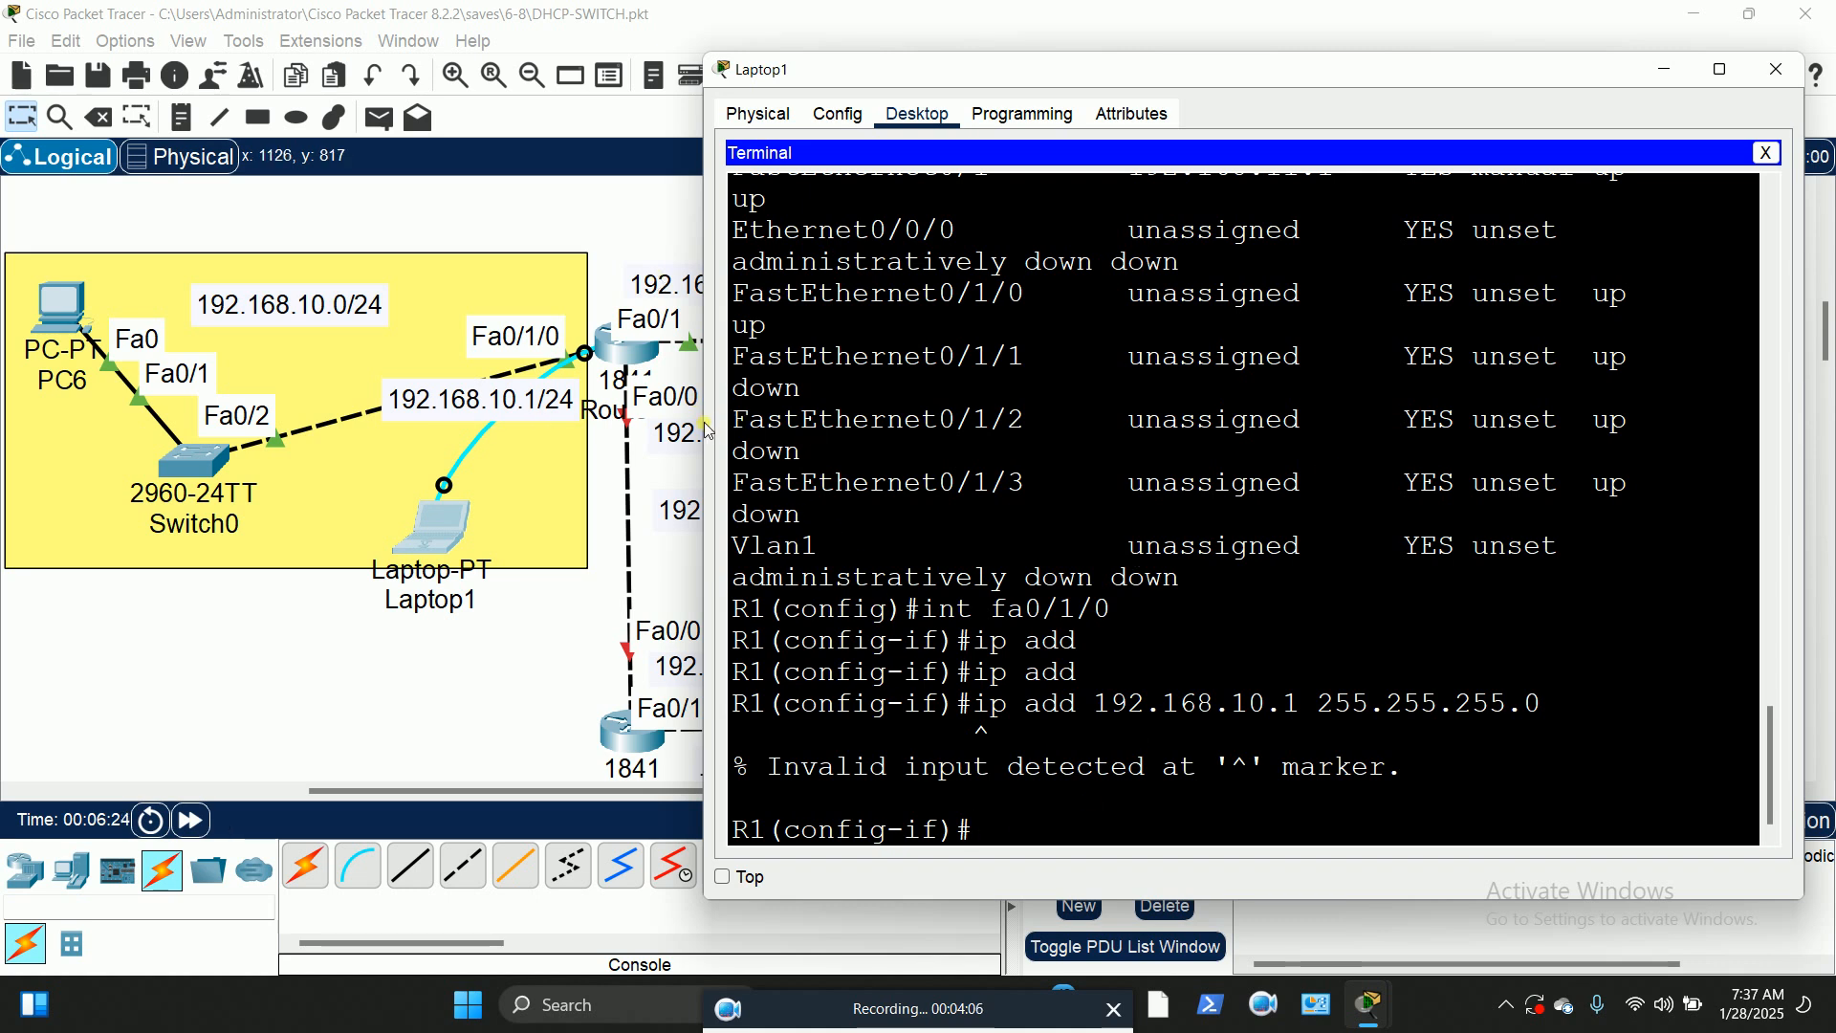
Step: List the commands available in interface configuration mode with ? and check whether IP addressing is supported
left_click_drag(715, 426, 365, 445)
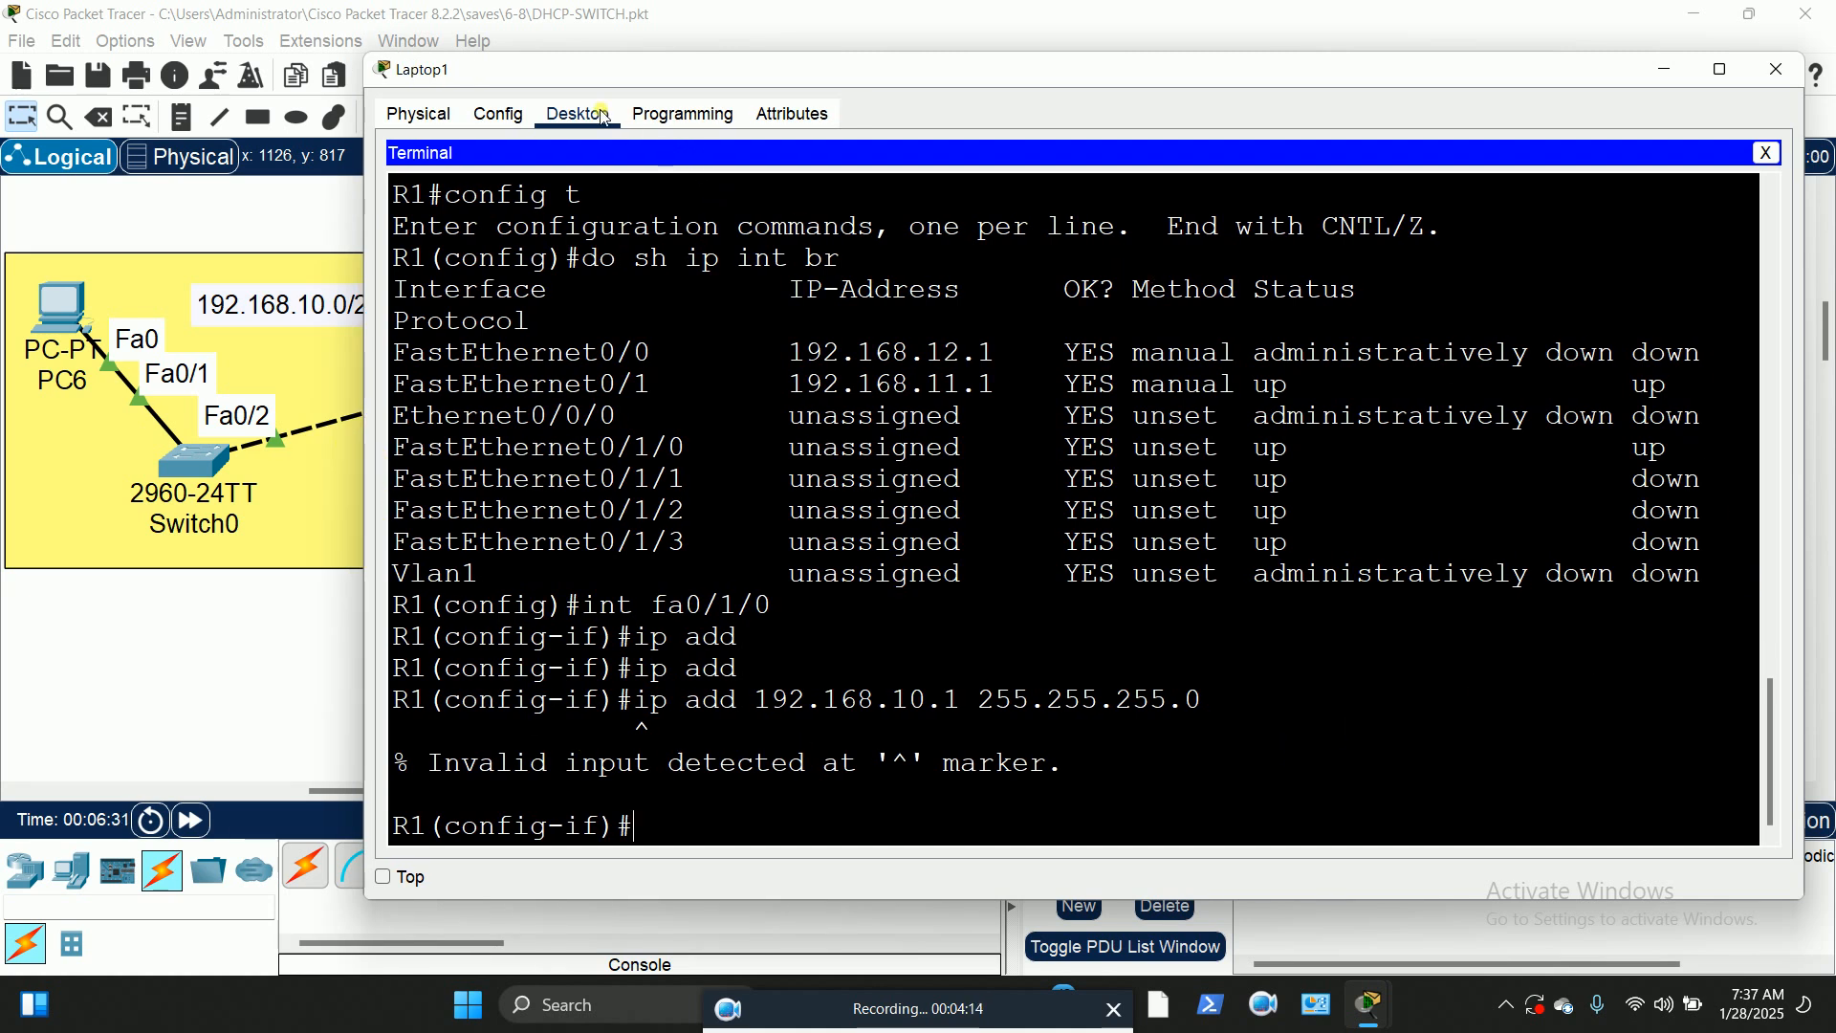
left_click(705, 836)
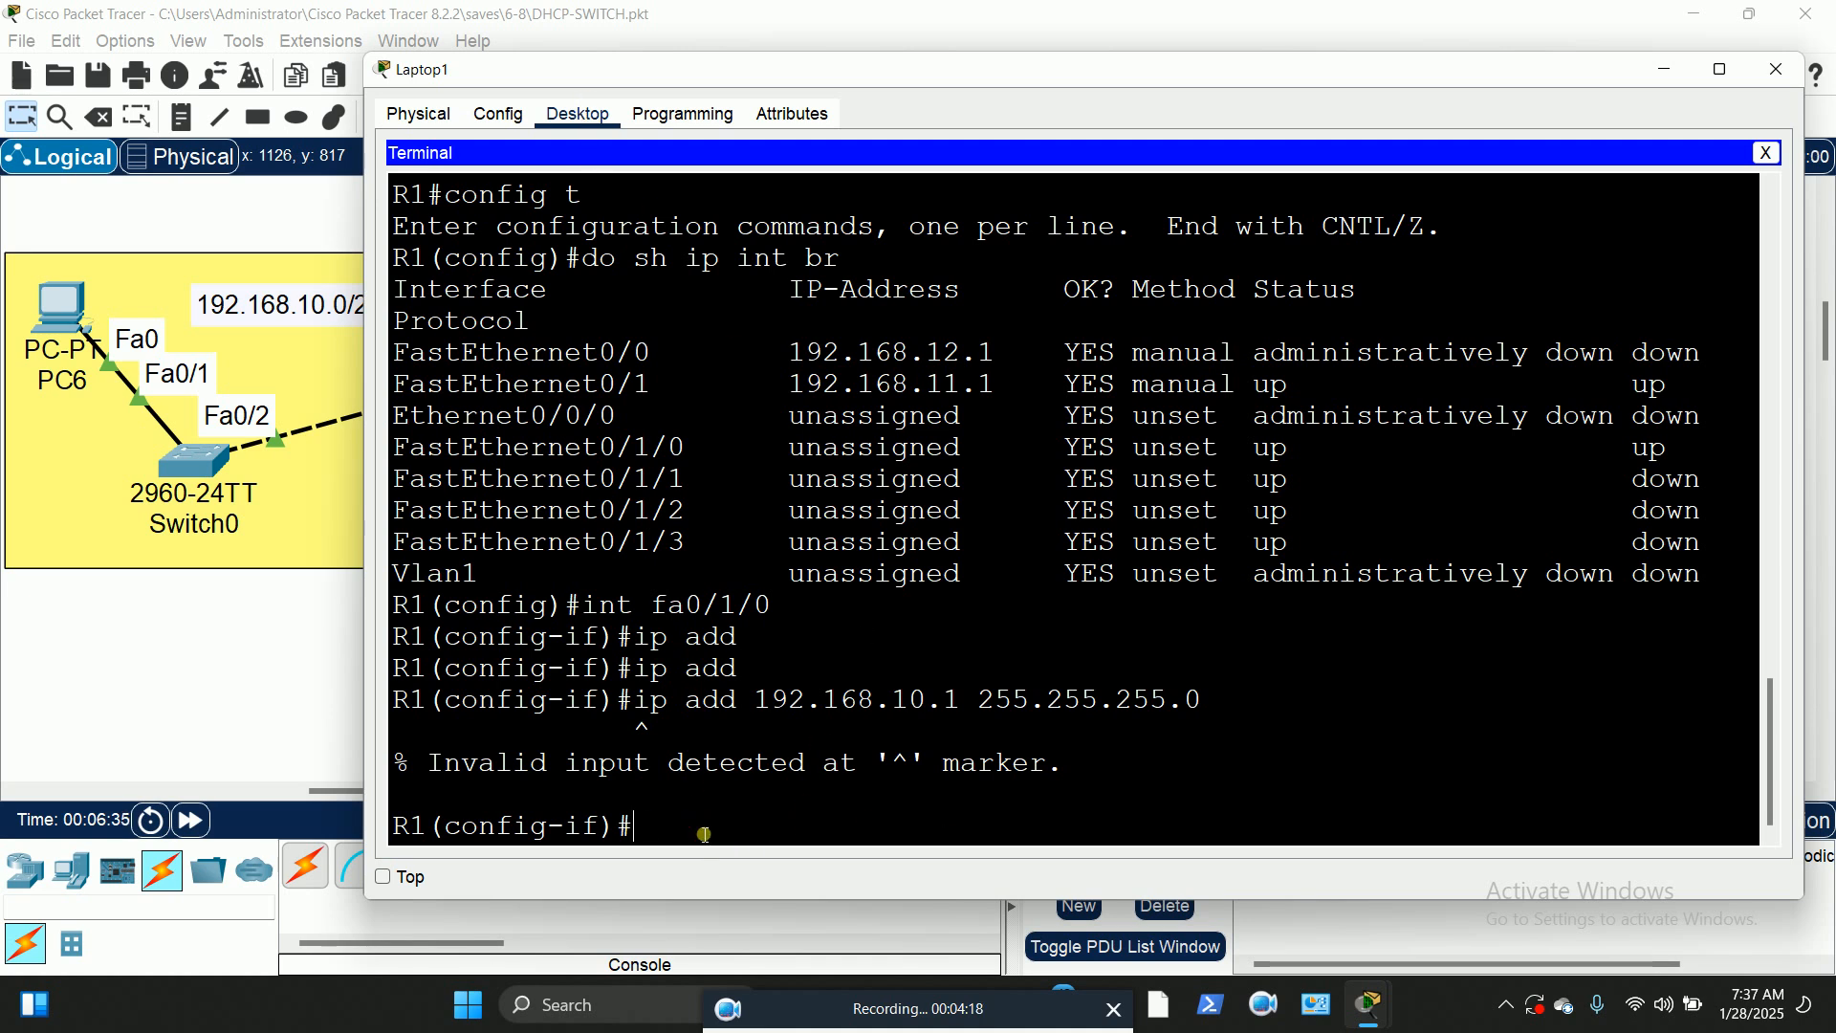
type("?")
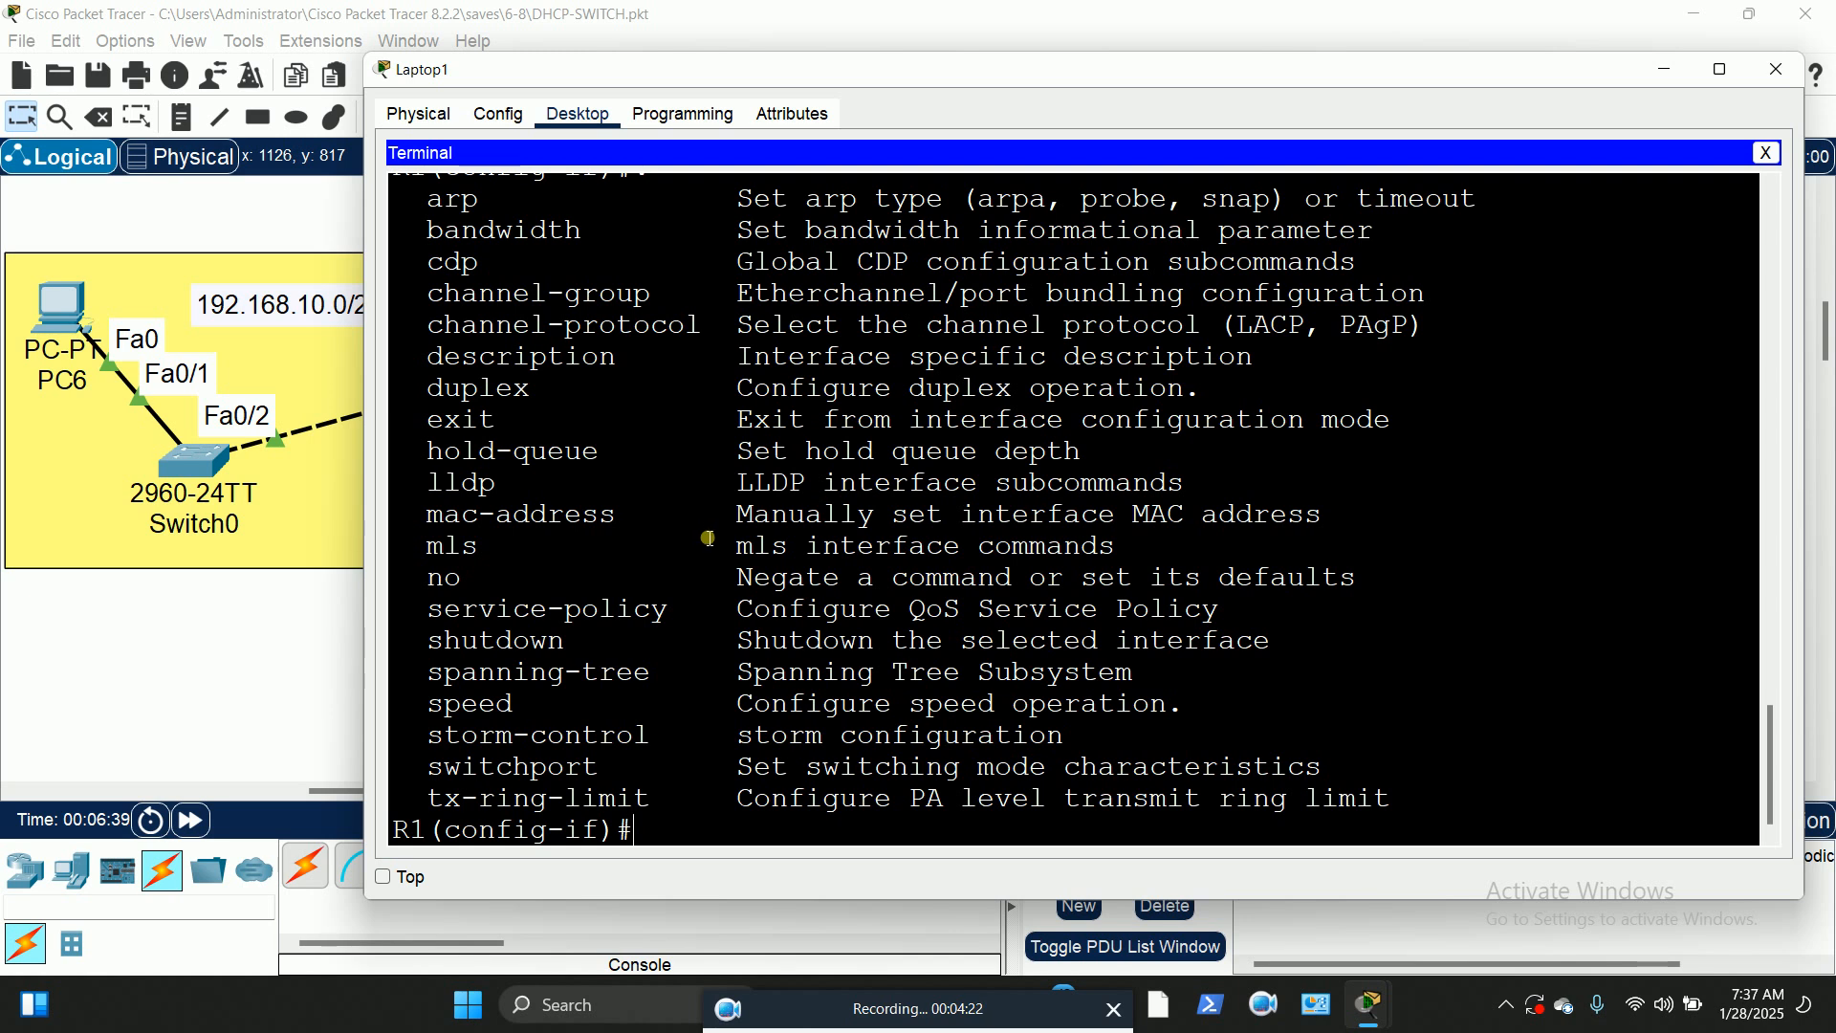
scroll(709, 542, "up", 2)
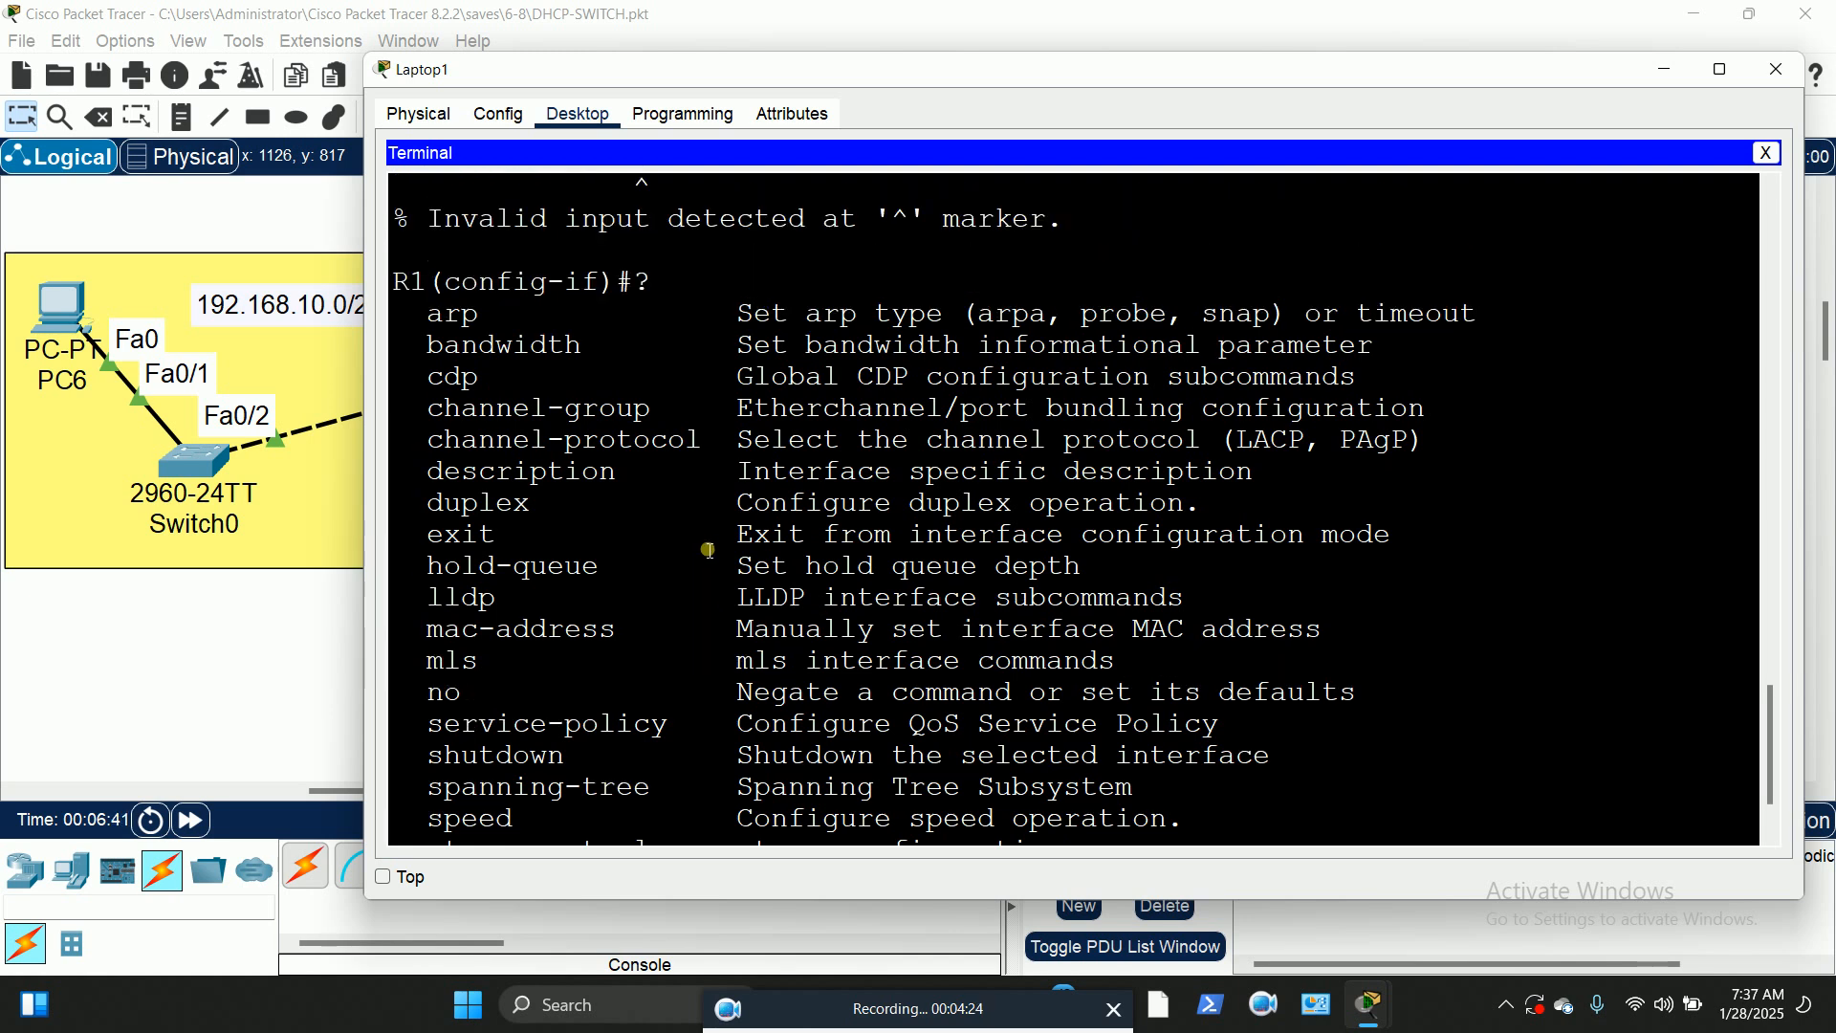
scroll(708, 551, "down", 2)
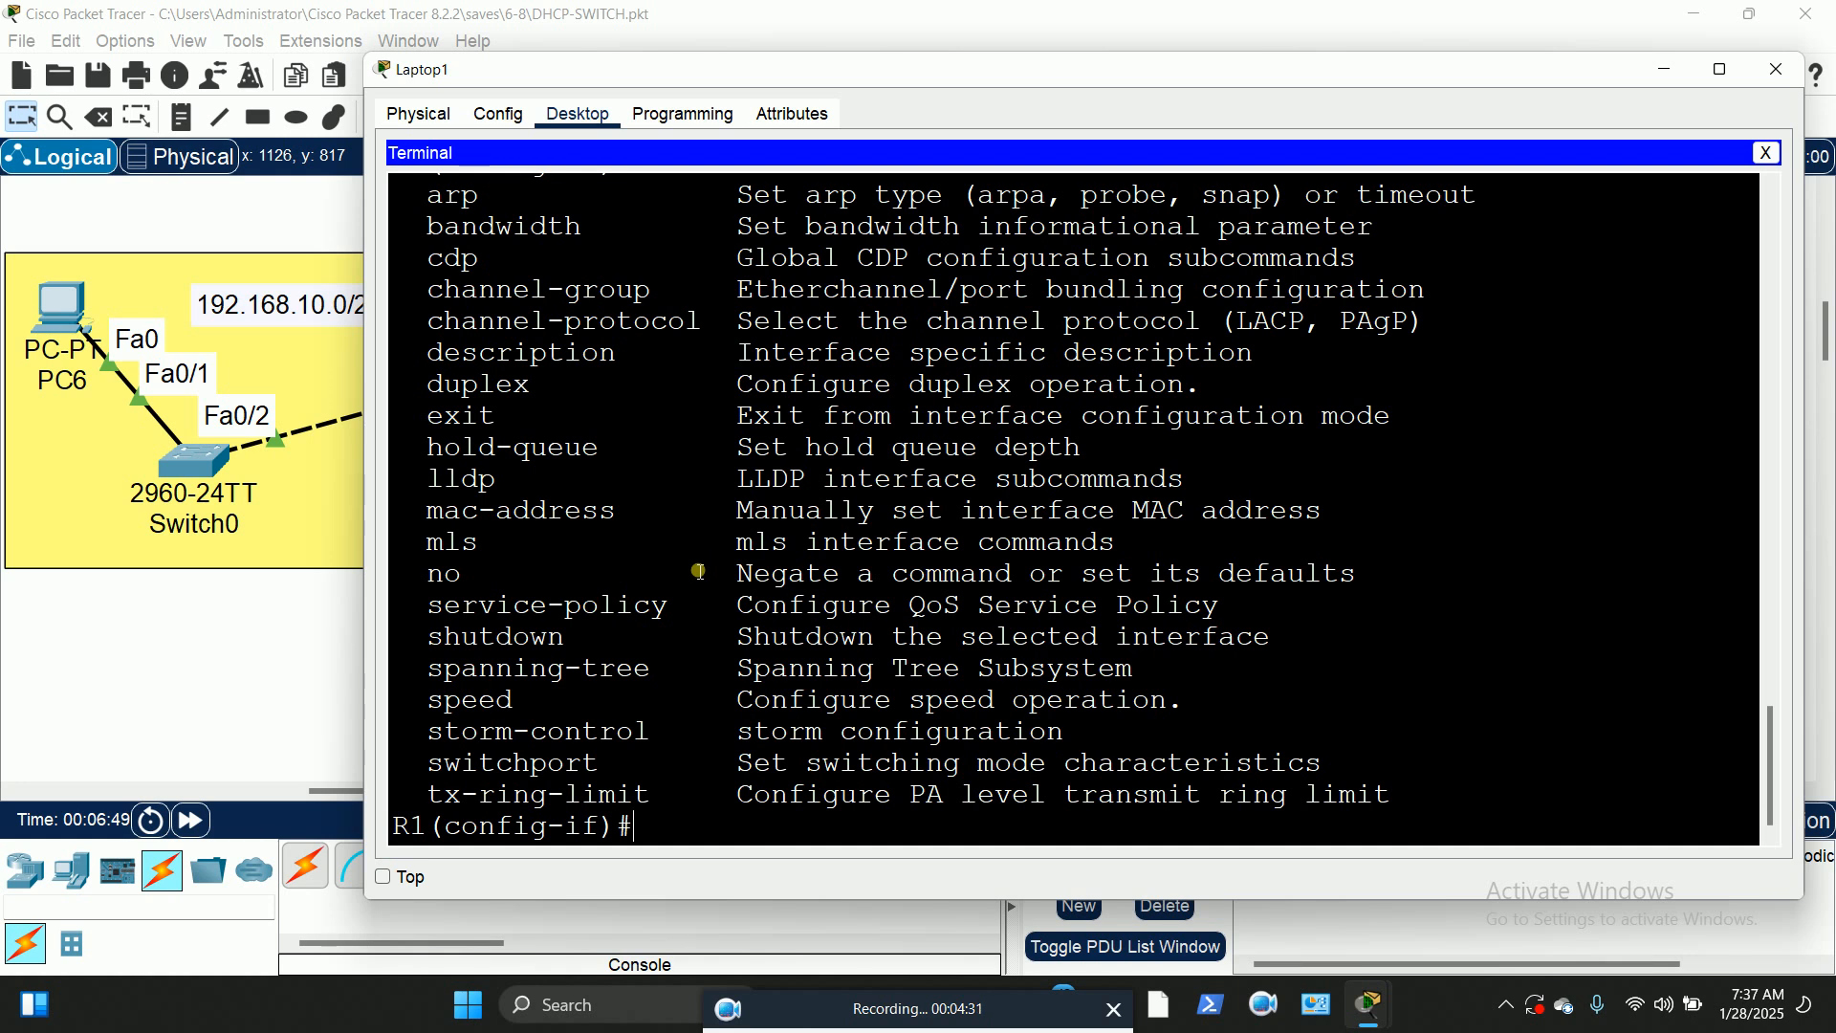
scroll(699, 573, "up", 1)
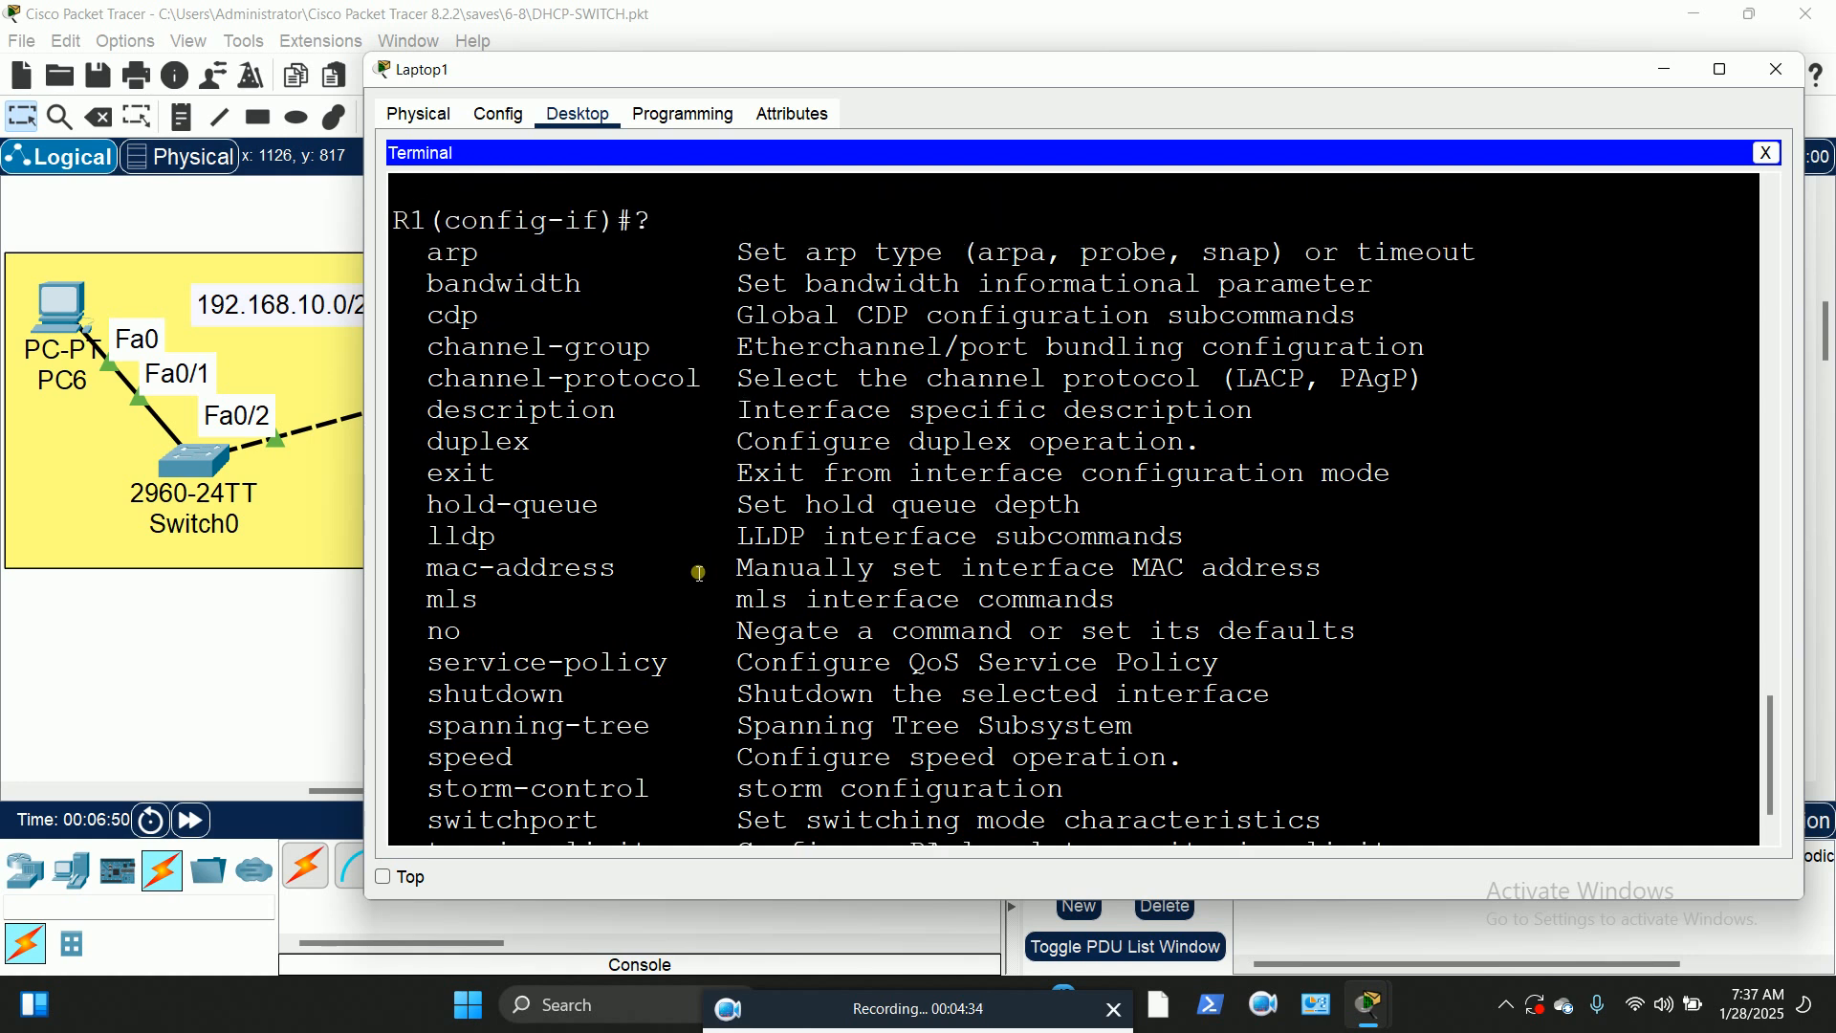
scroll(699, 573, "up", 1)
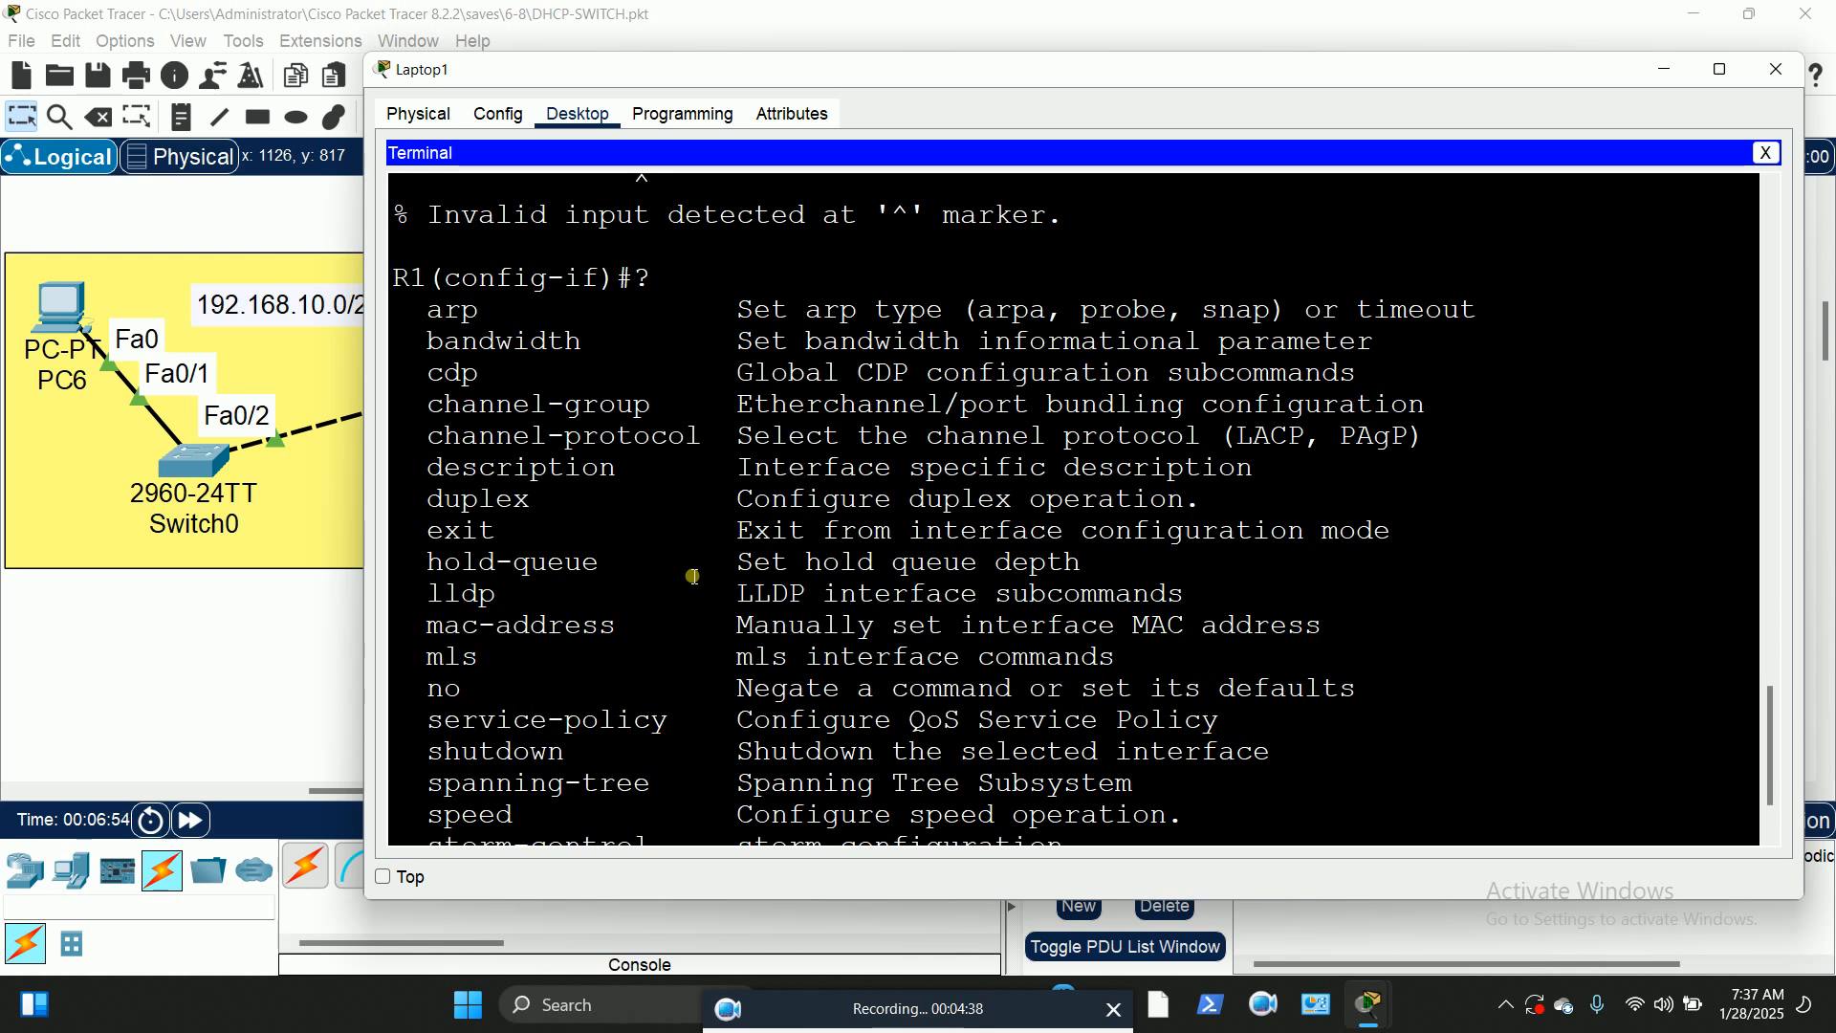
scroll(693, 576, "up", 1)
scroll(693, 576, "up", 1)
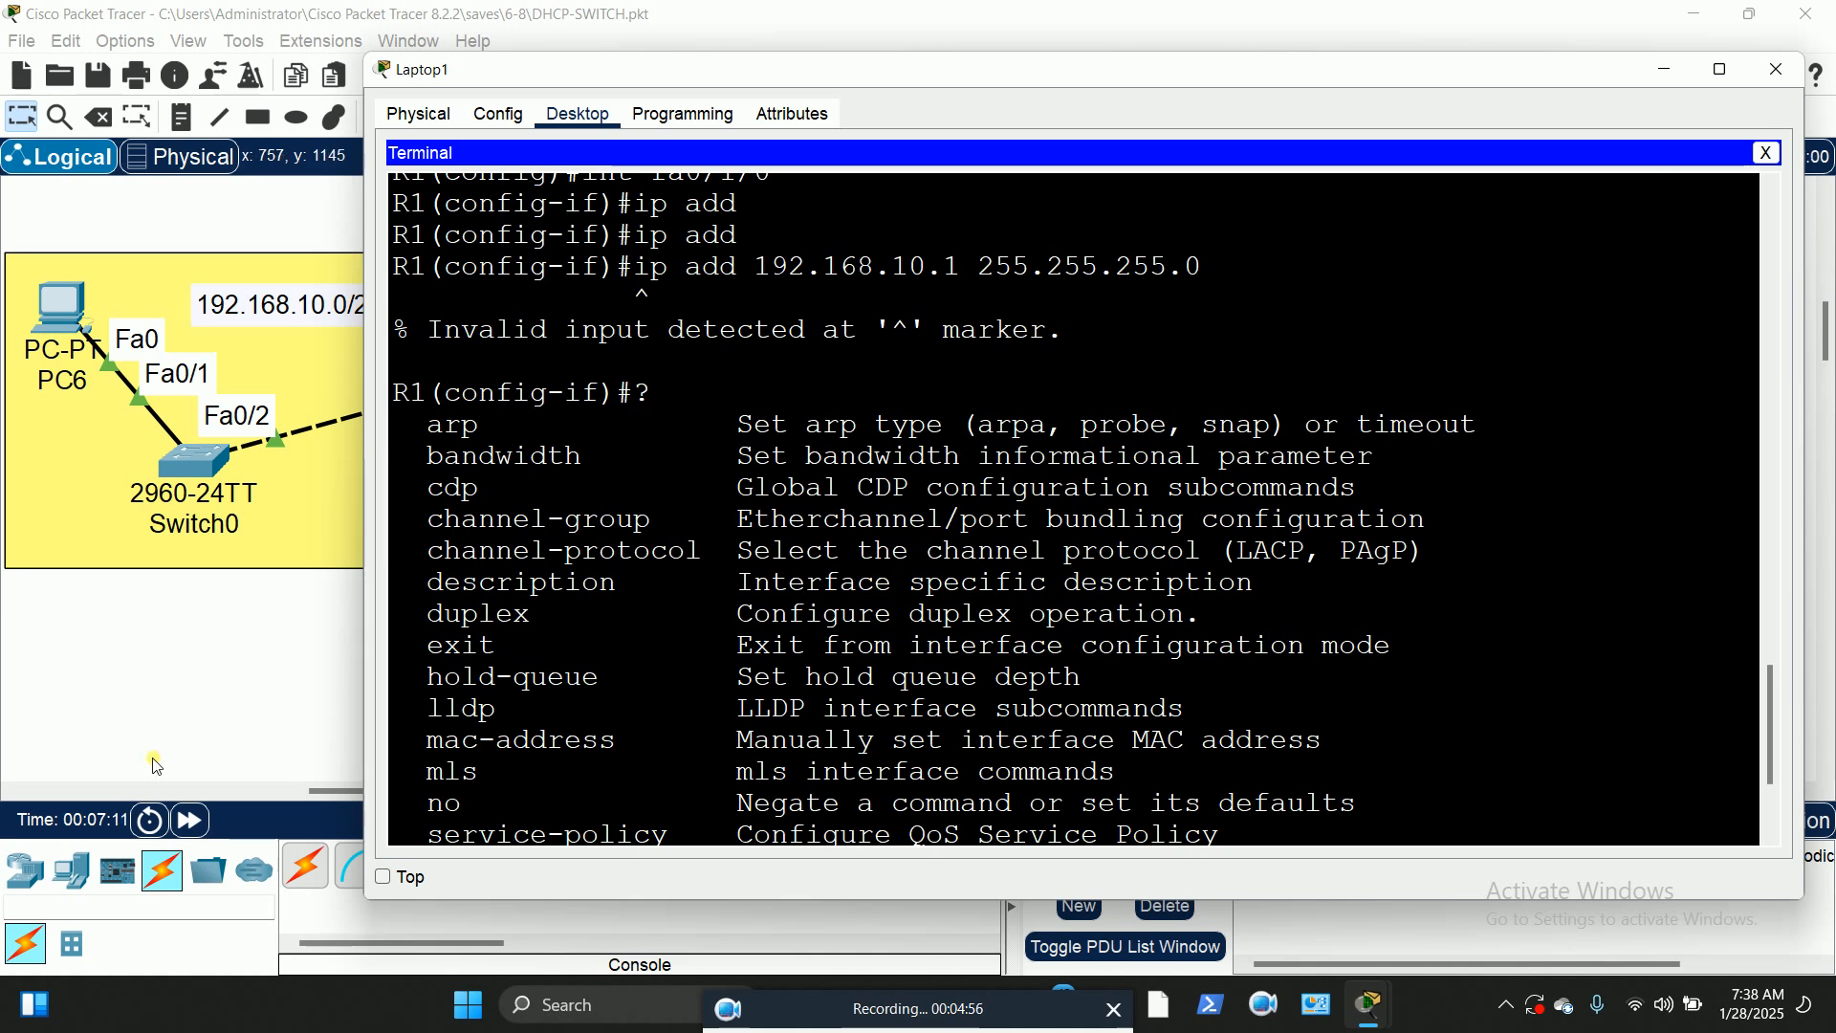
Step: Give PC6 the static IPv4 address 192.168.10.100 with subnet mask 255.255.255.0
left_click(234, 681)
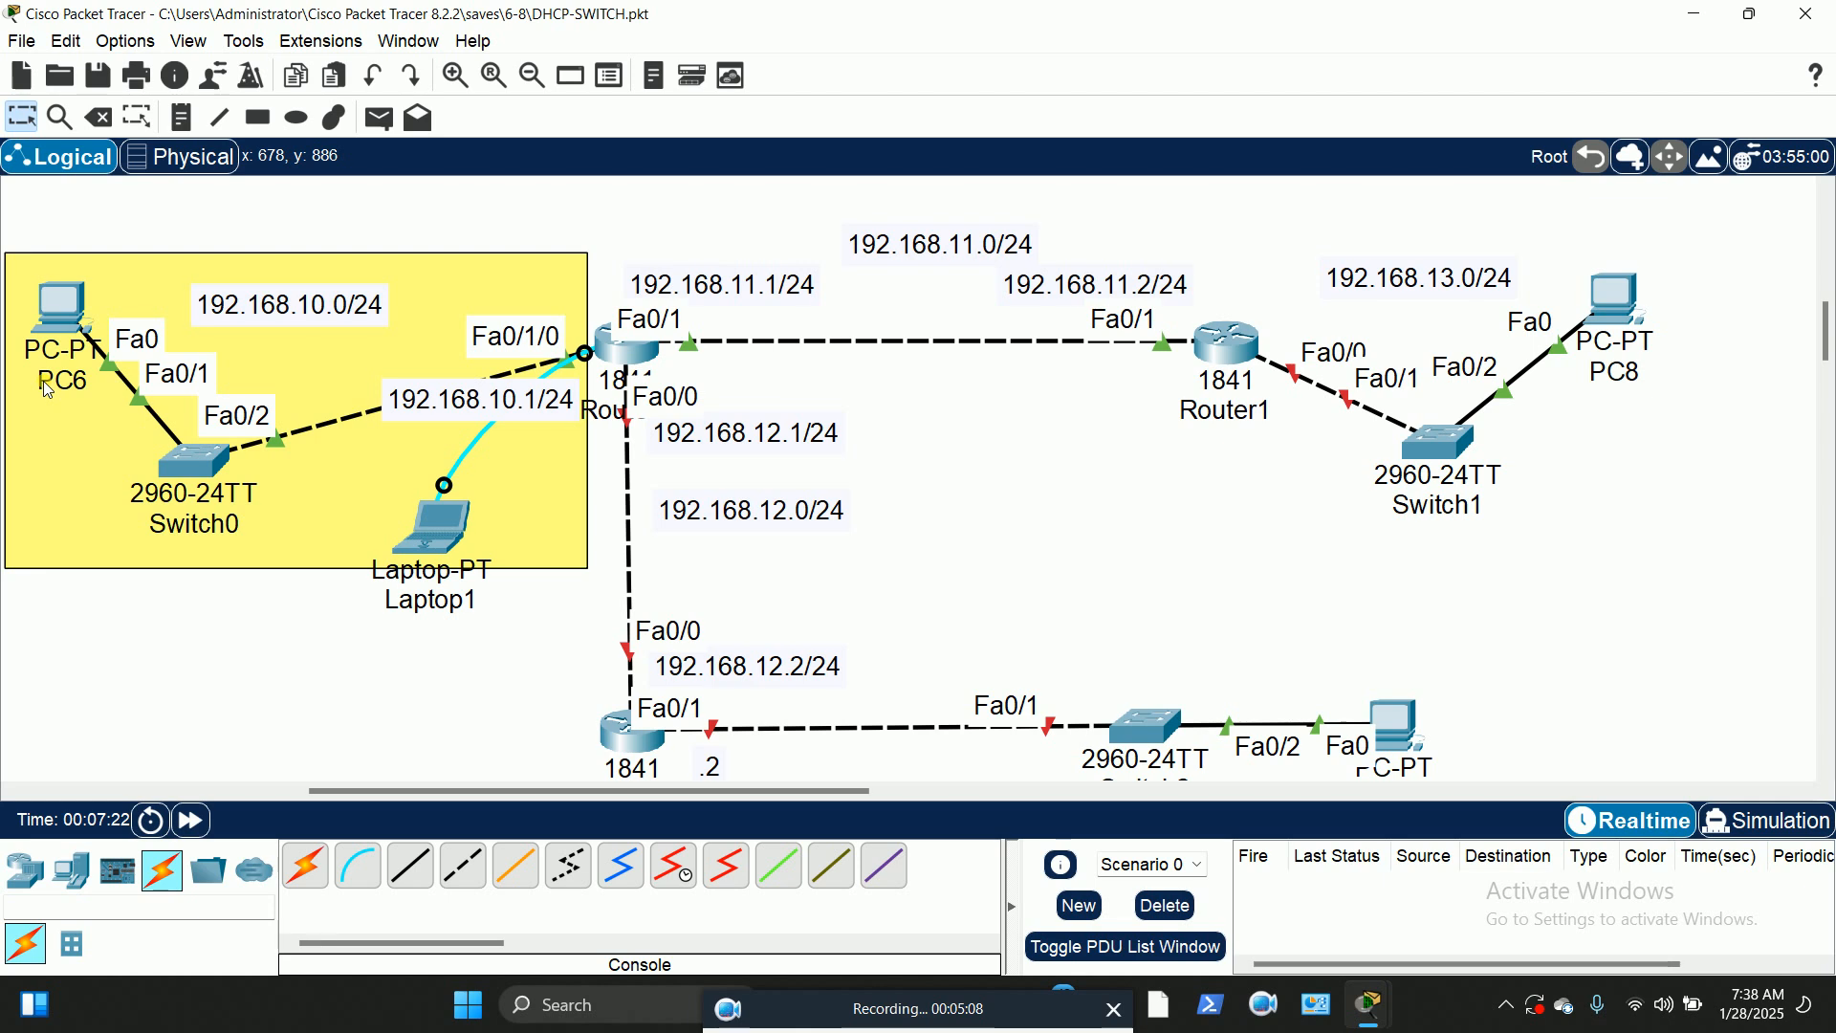
mouse_move(45, 381)
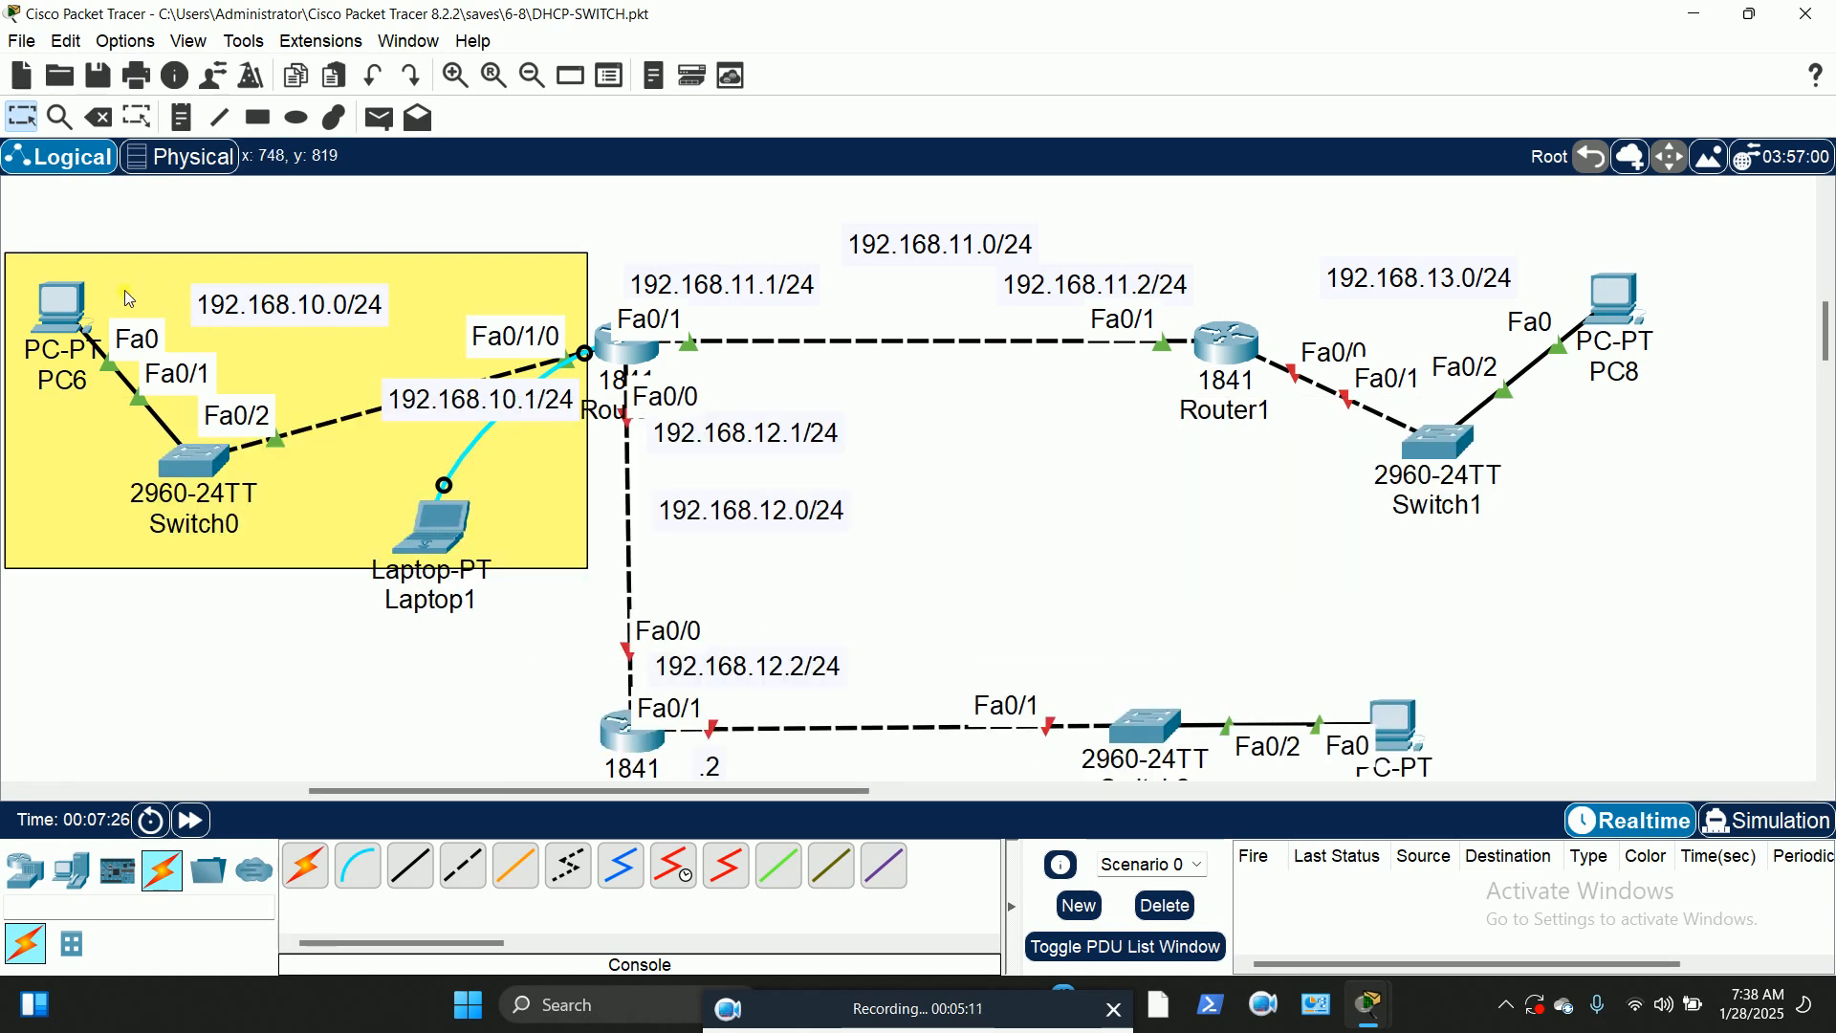
left_click(61, 308)
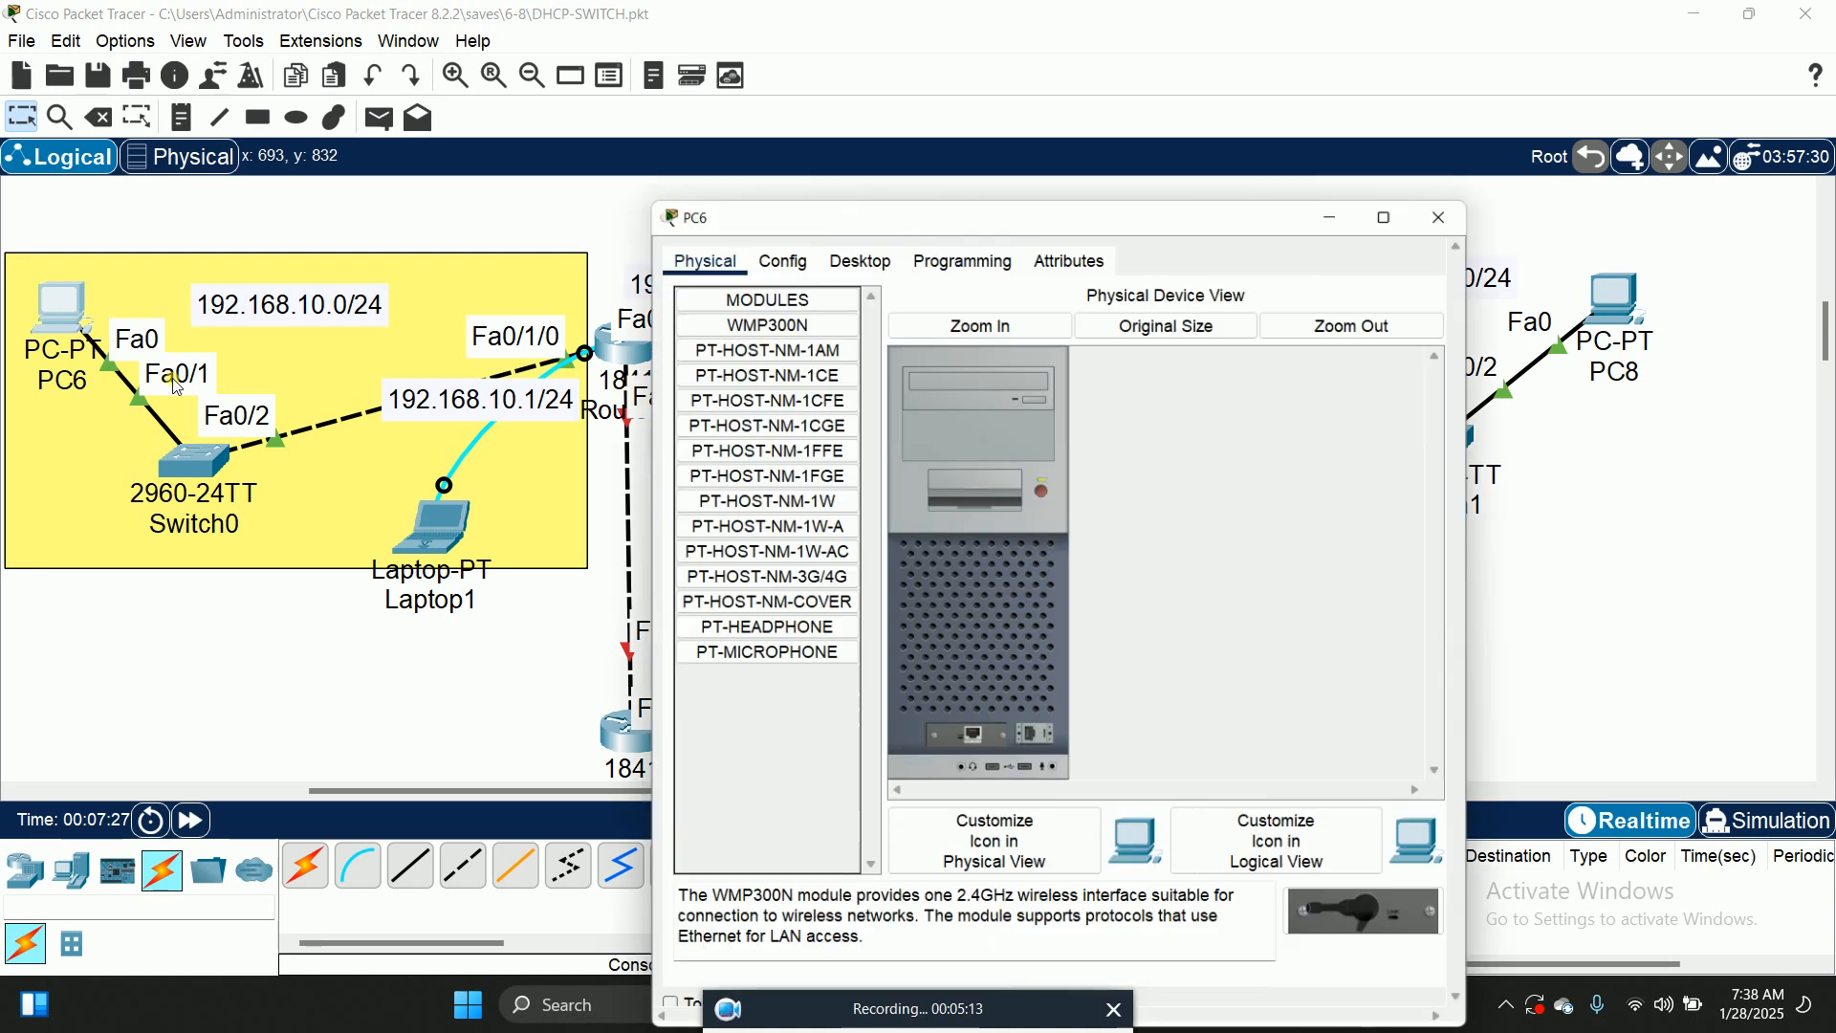
left_click(857, 189)
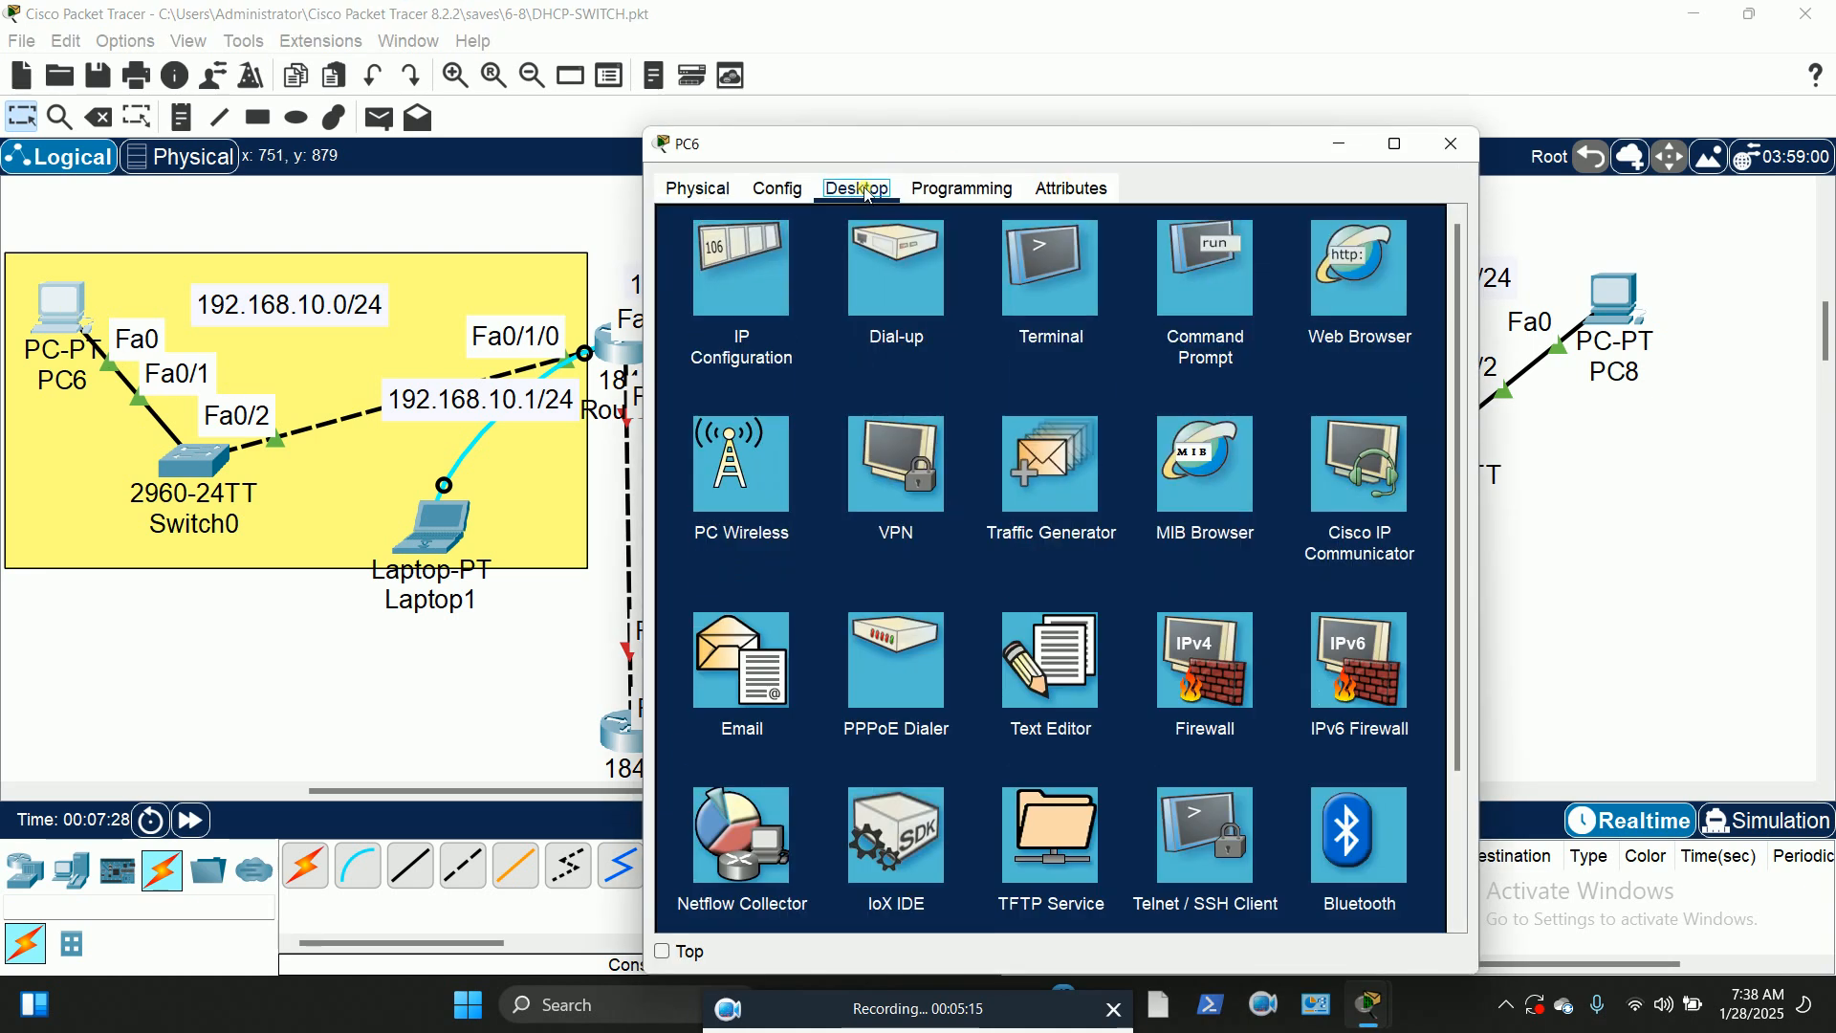
left_click(762, 291)
left_click(982, 342)
type("192.168.10.")
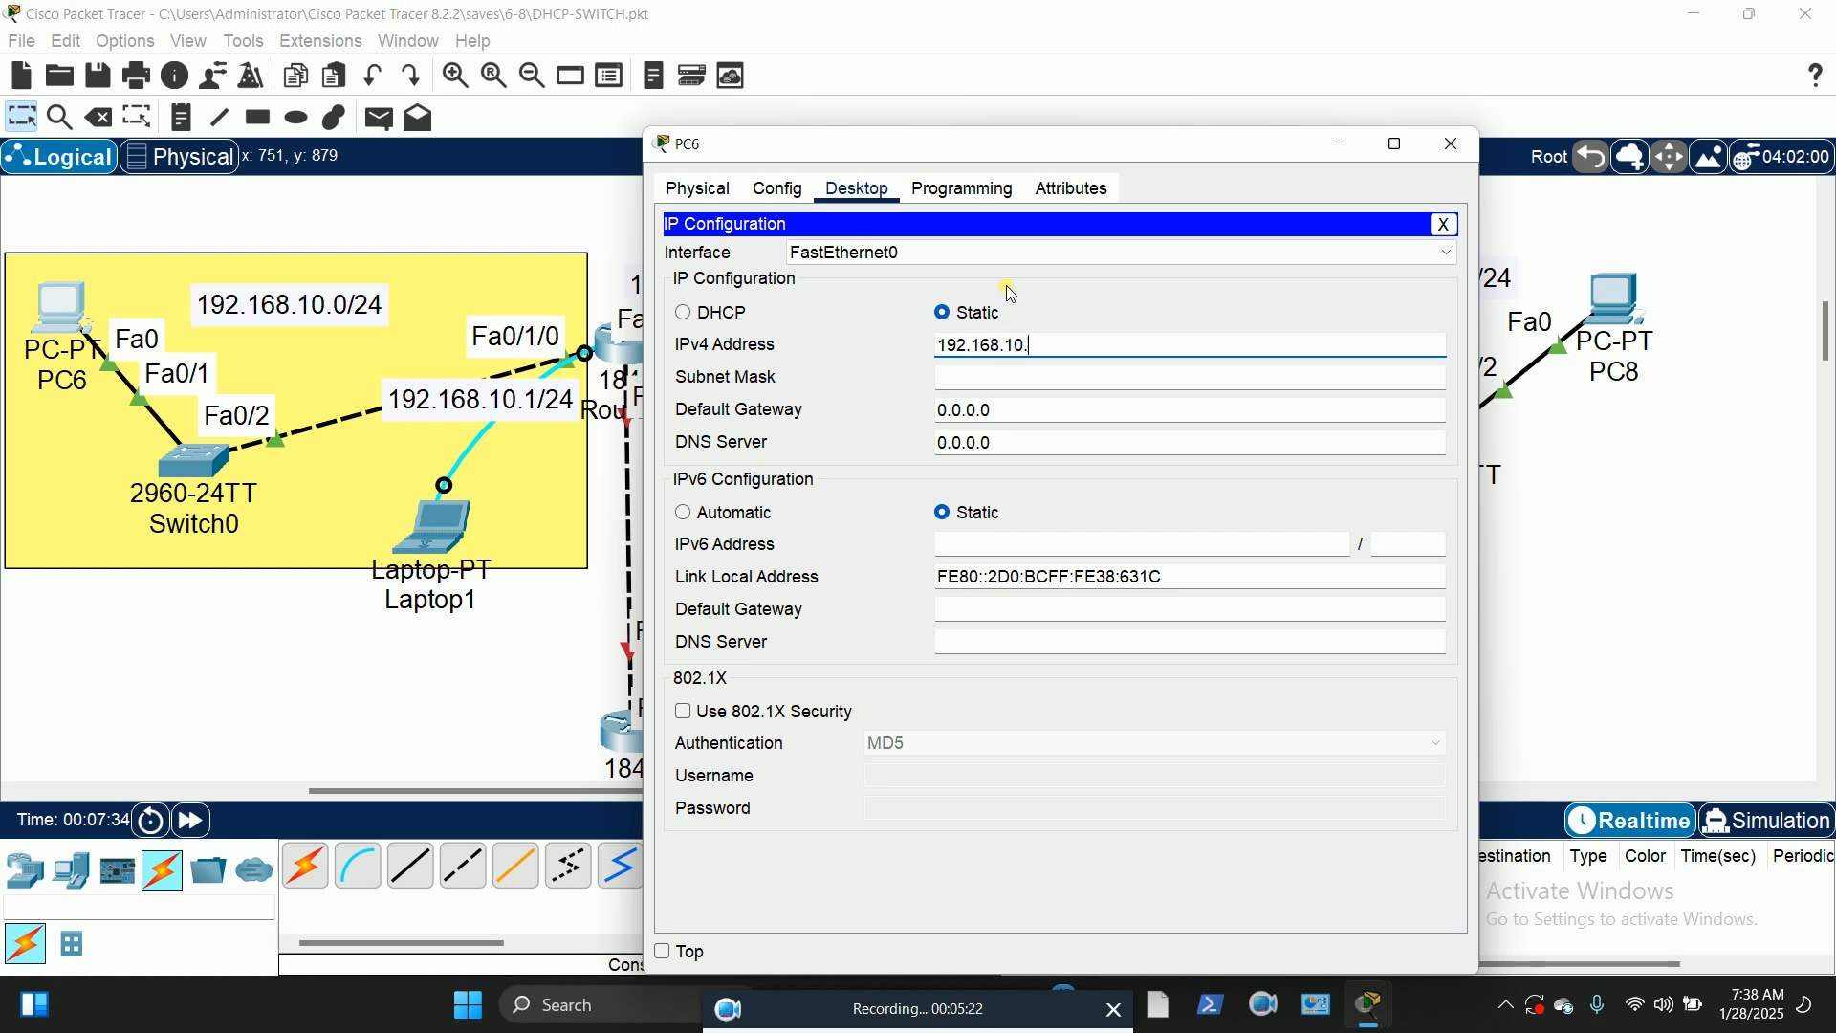
key("Tab")
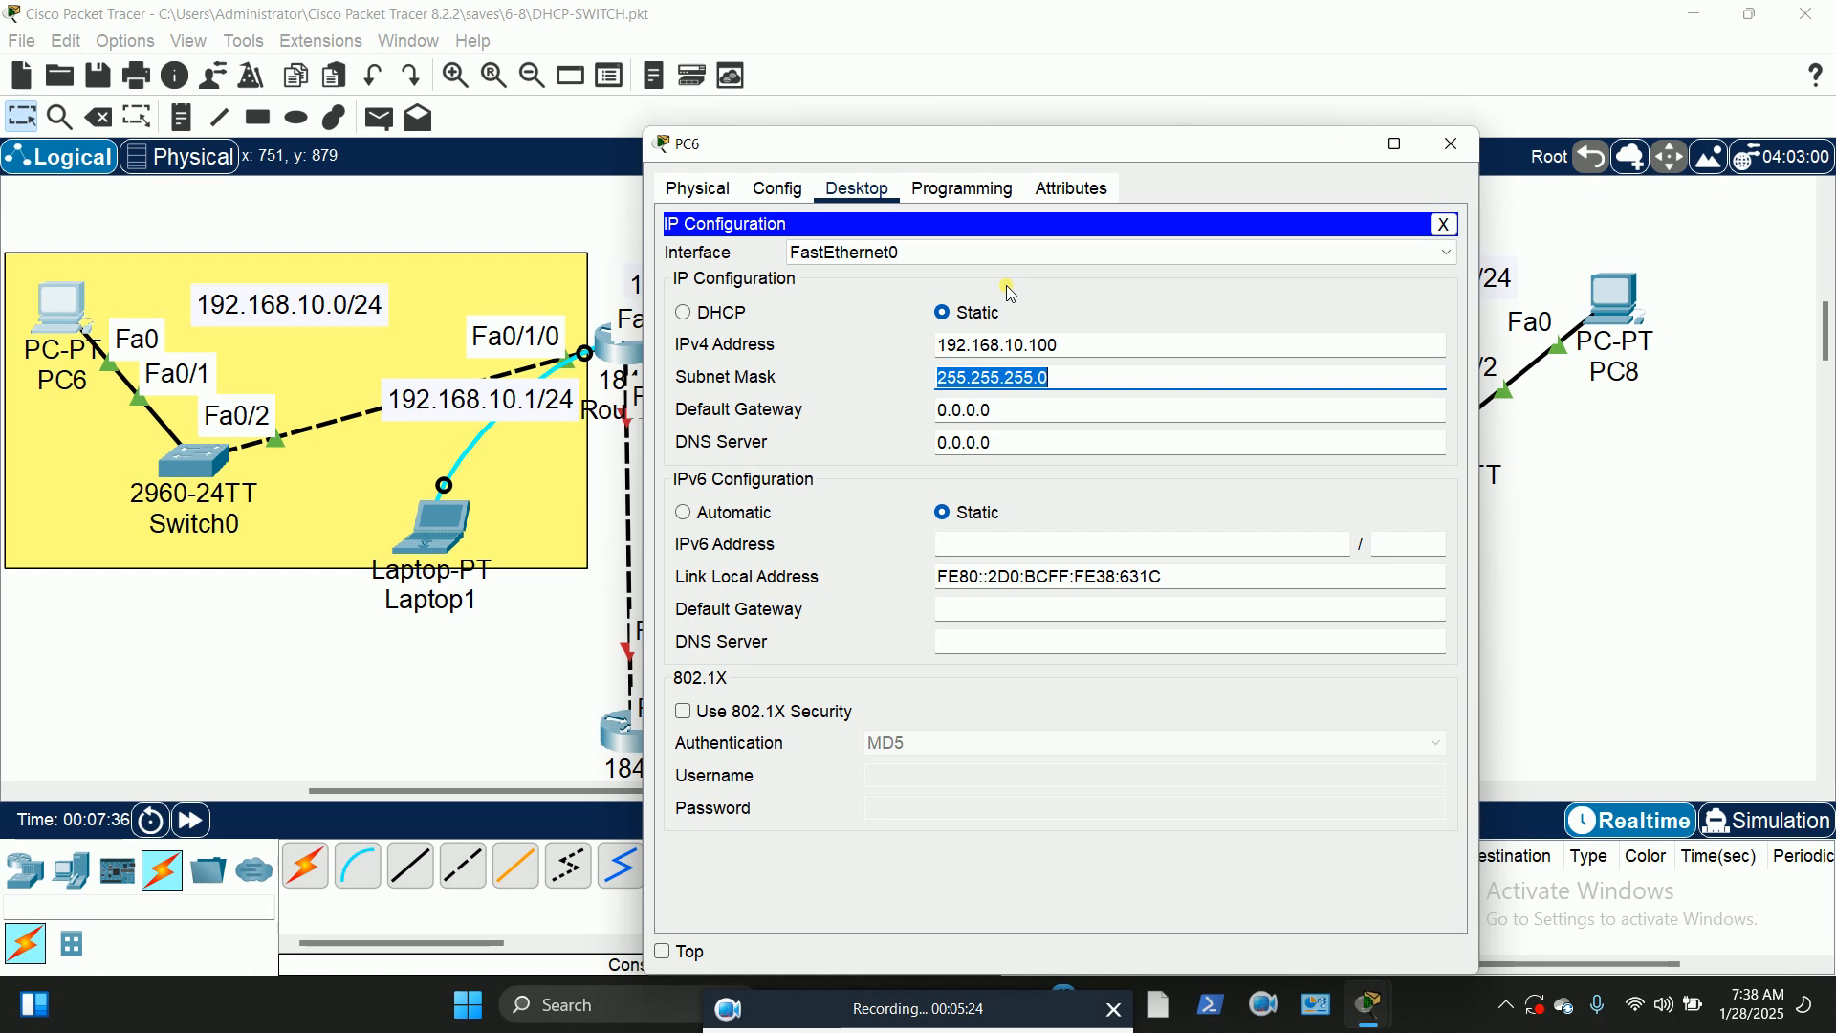
key("Tab")
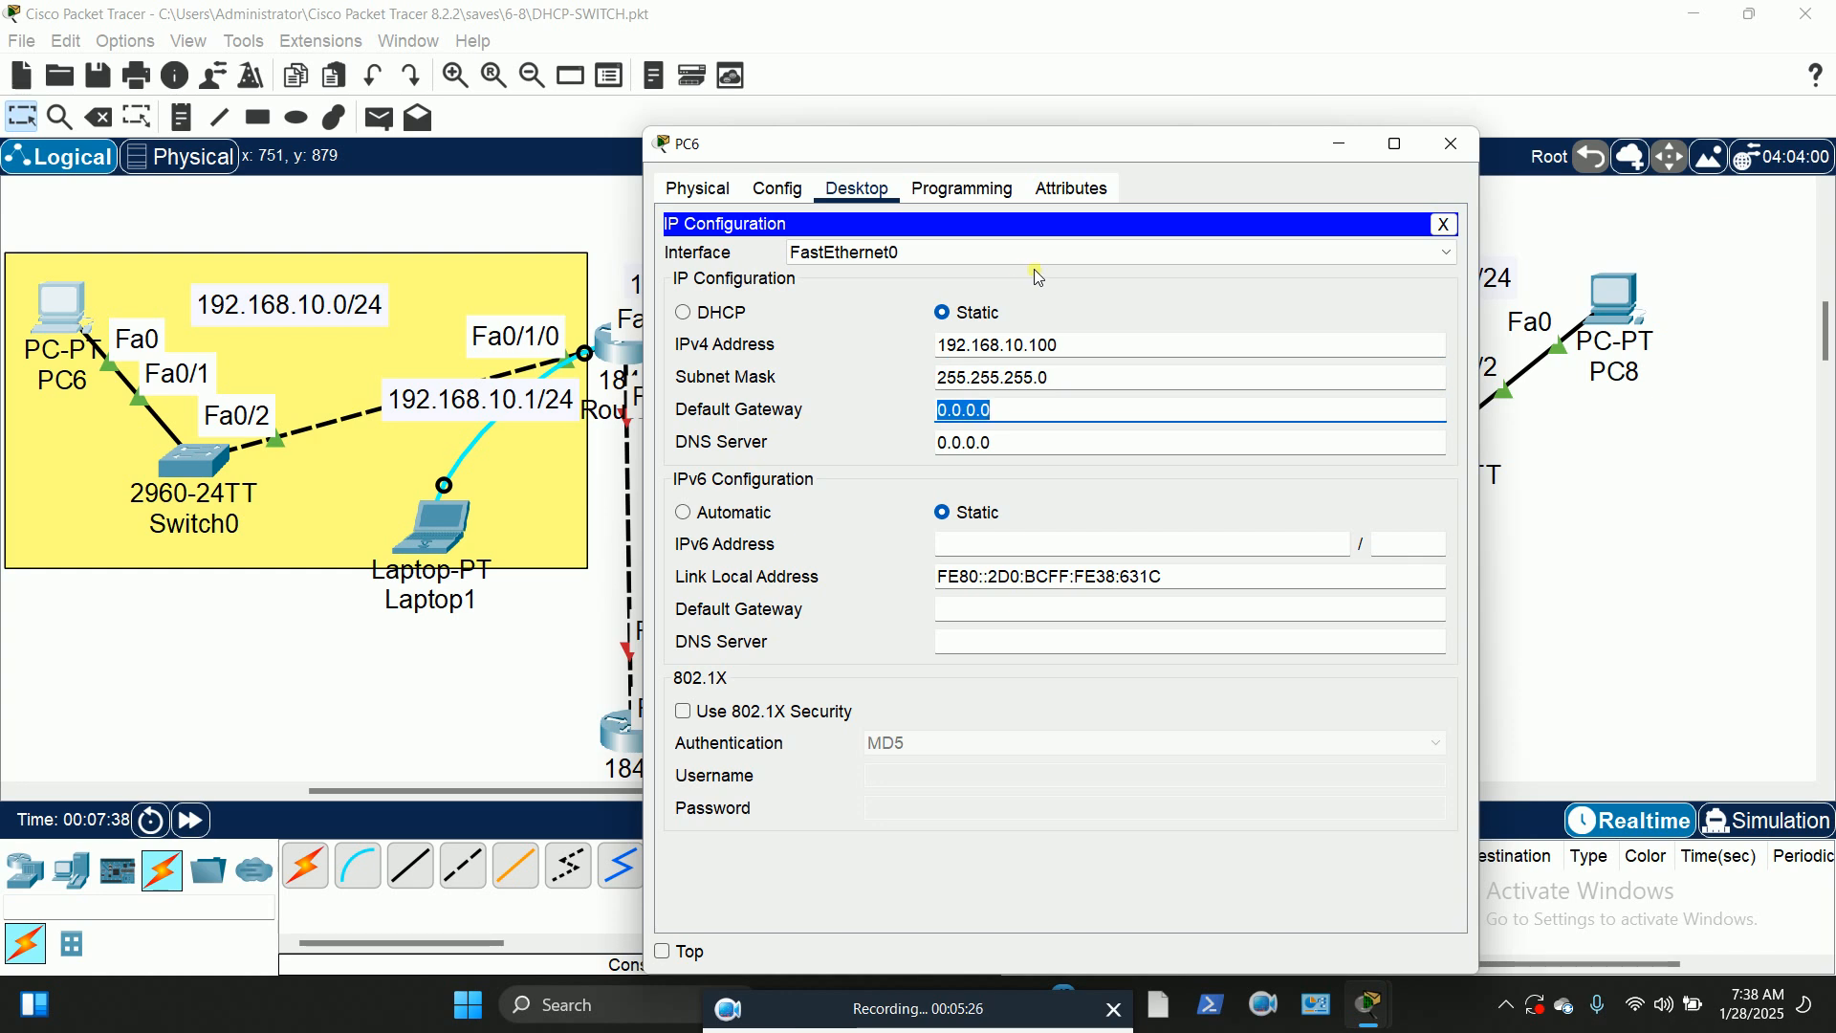
Step: Copy PC6's IPv4 address 192.168.10.100 and close its IP configuration
left_click(1071, 349)
left_click_drag(1071, 352, 906, 356)
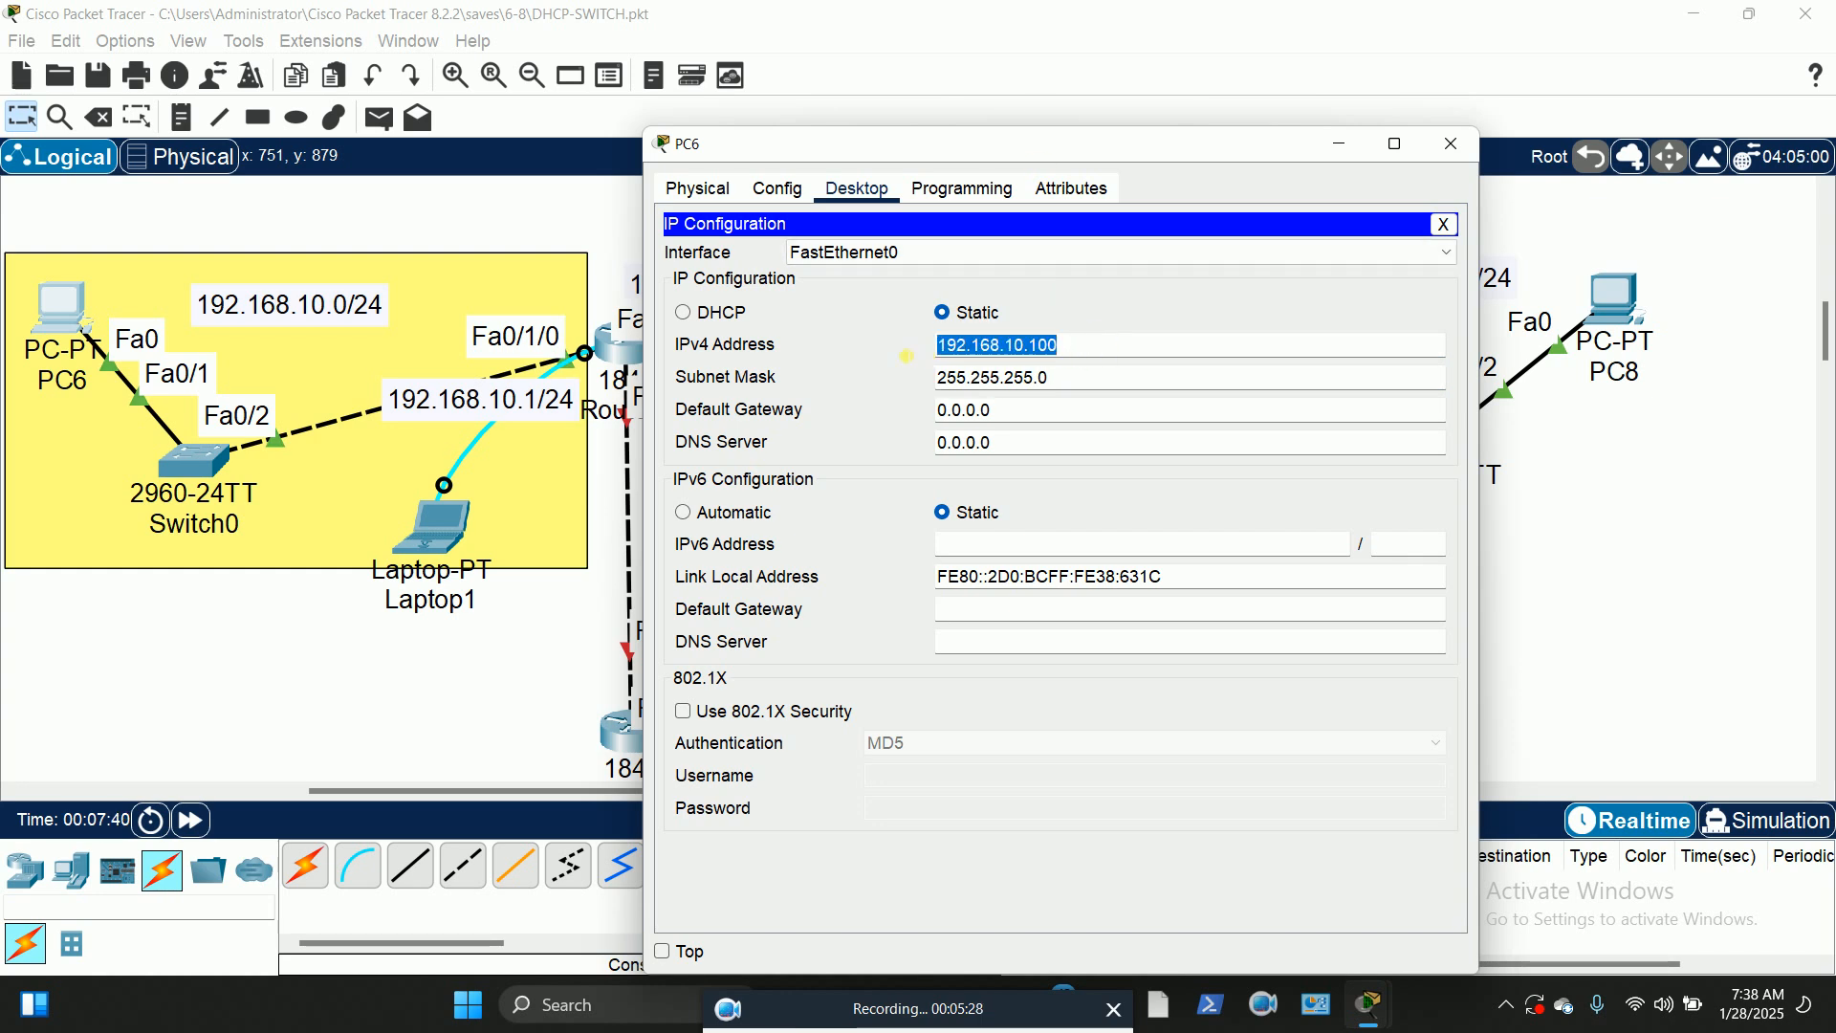
right_click(959, 346)
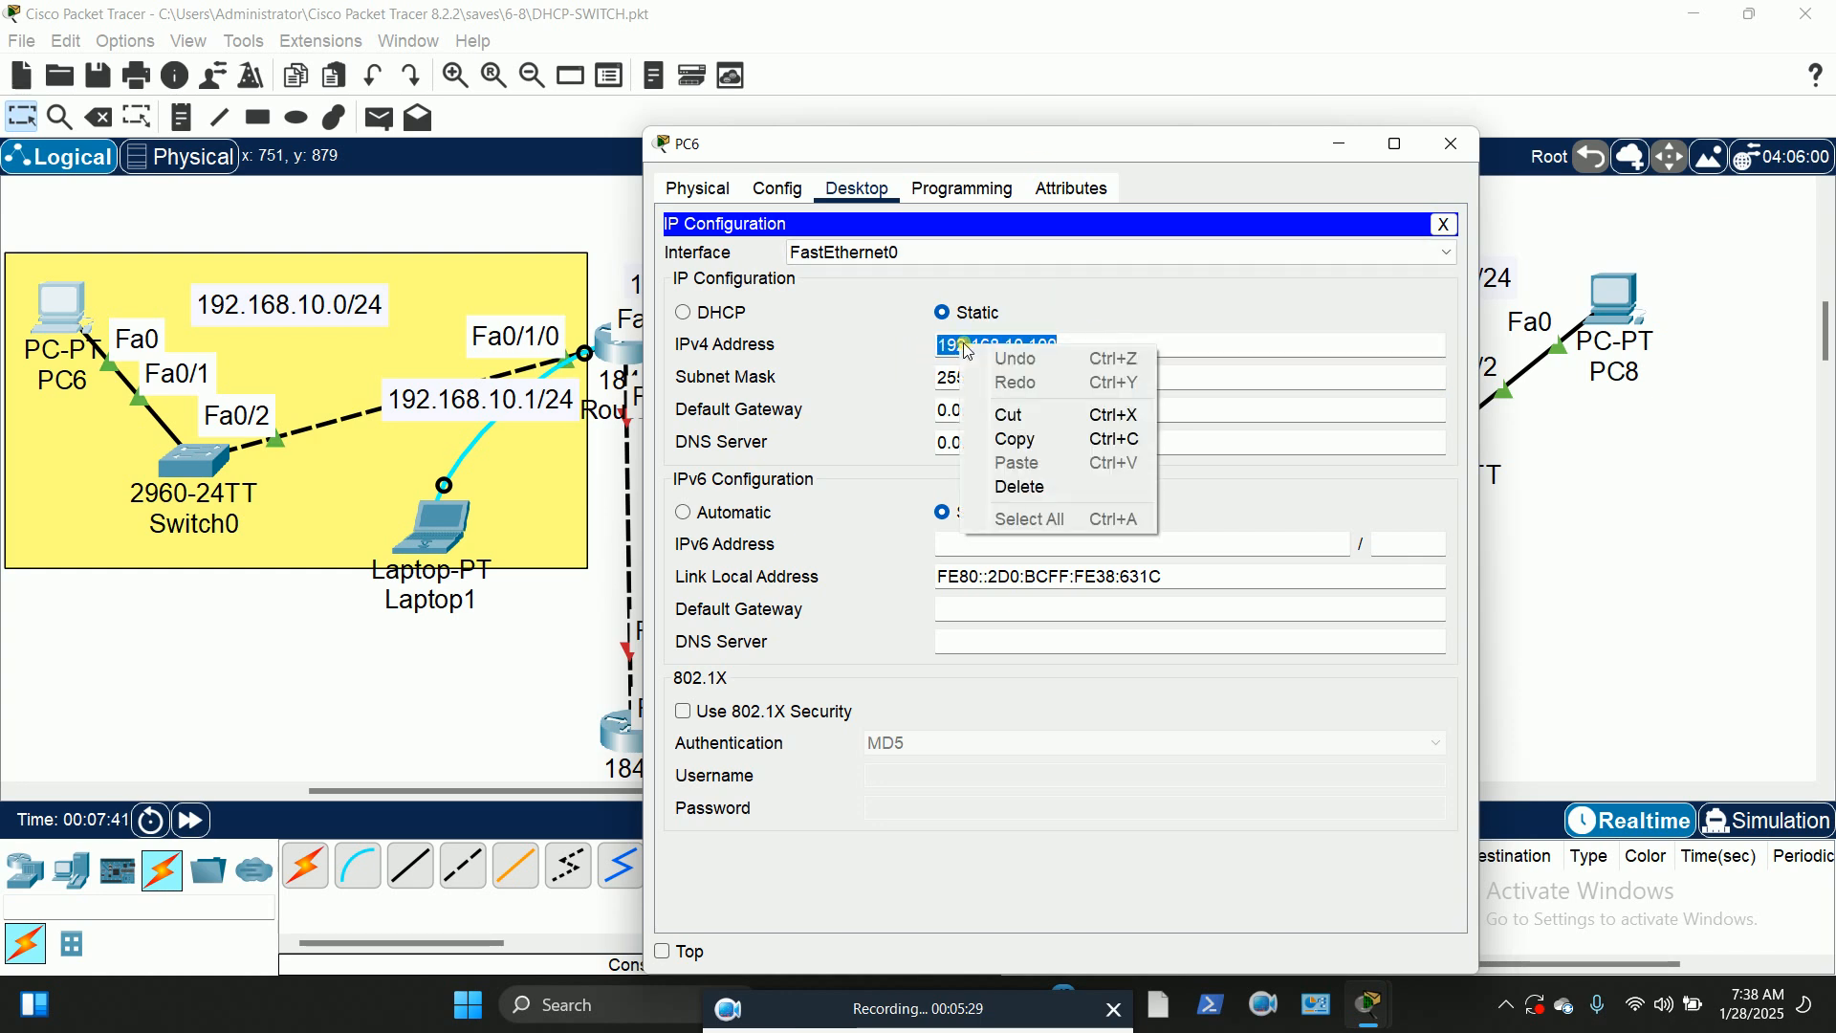
left_click(1011, 435)
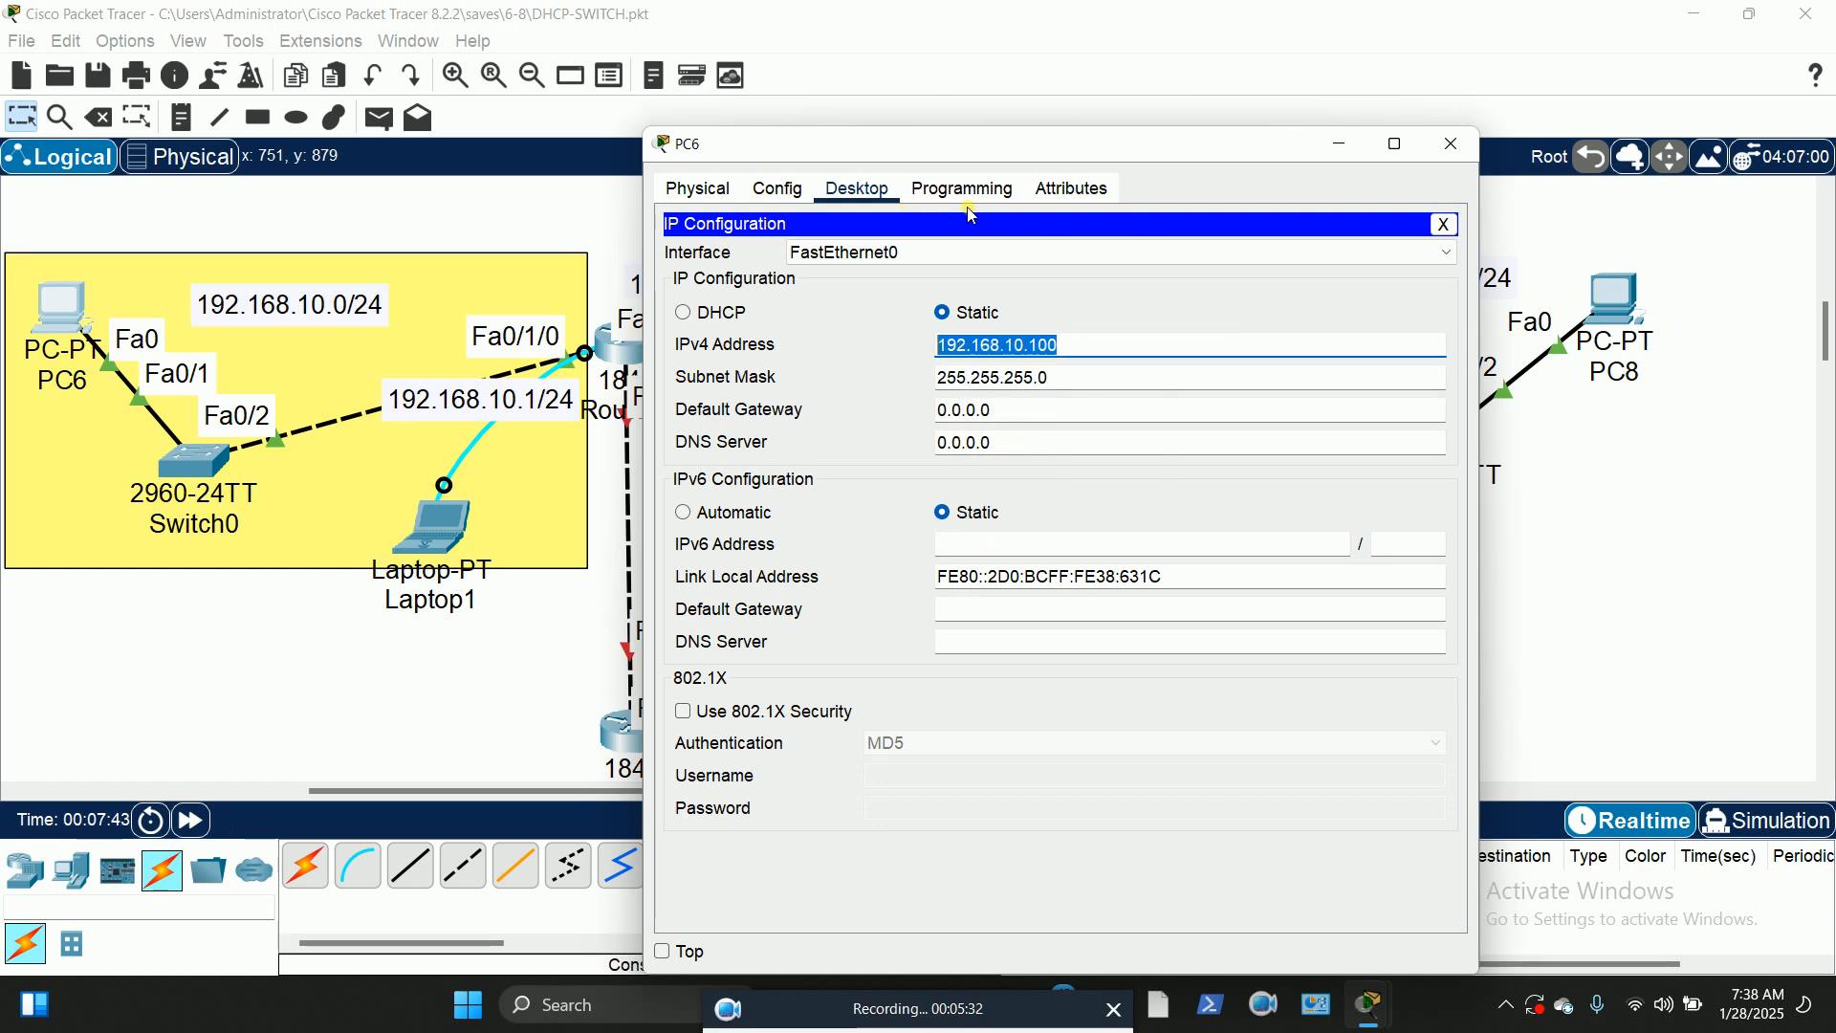
left_click(854, 189)
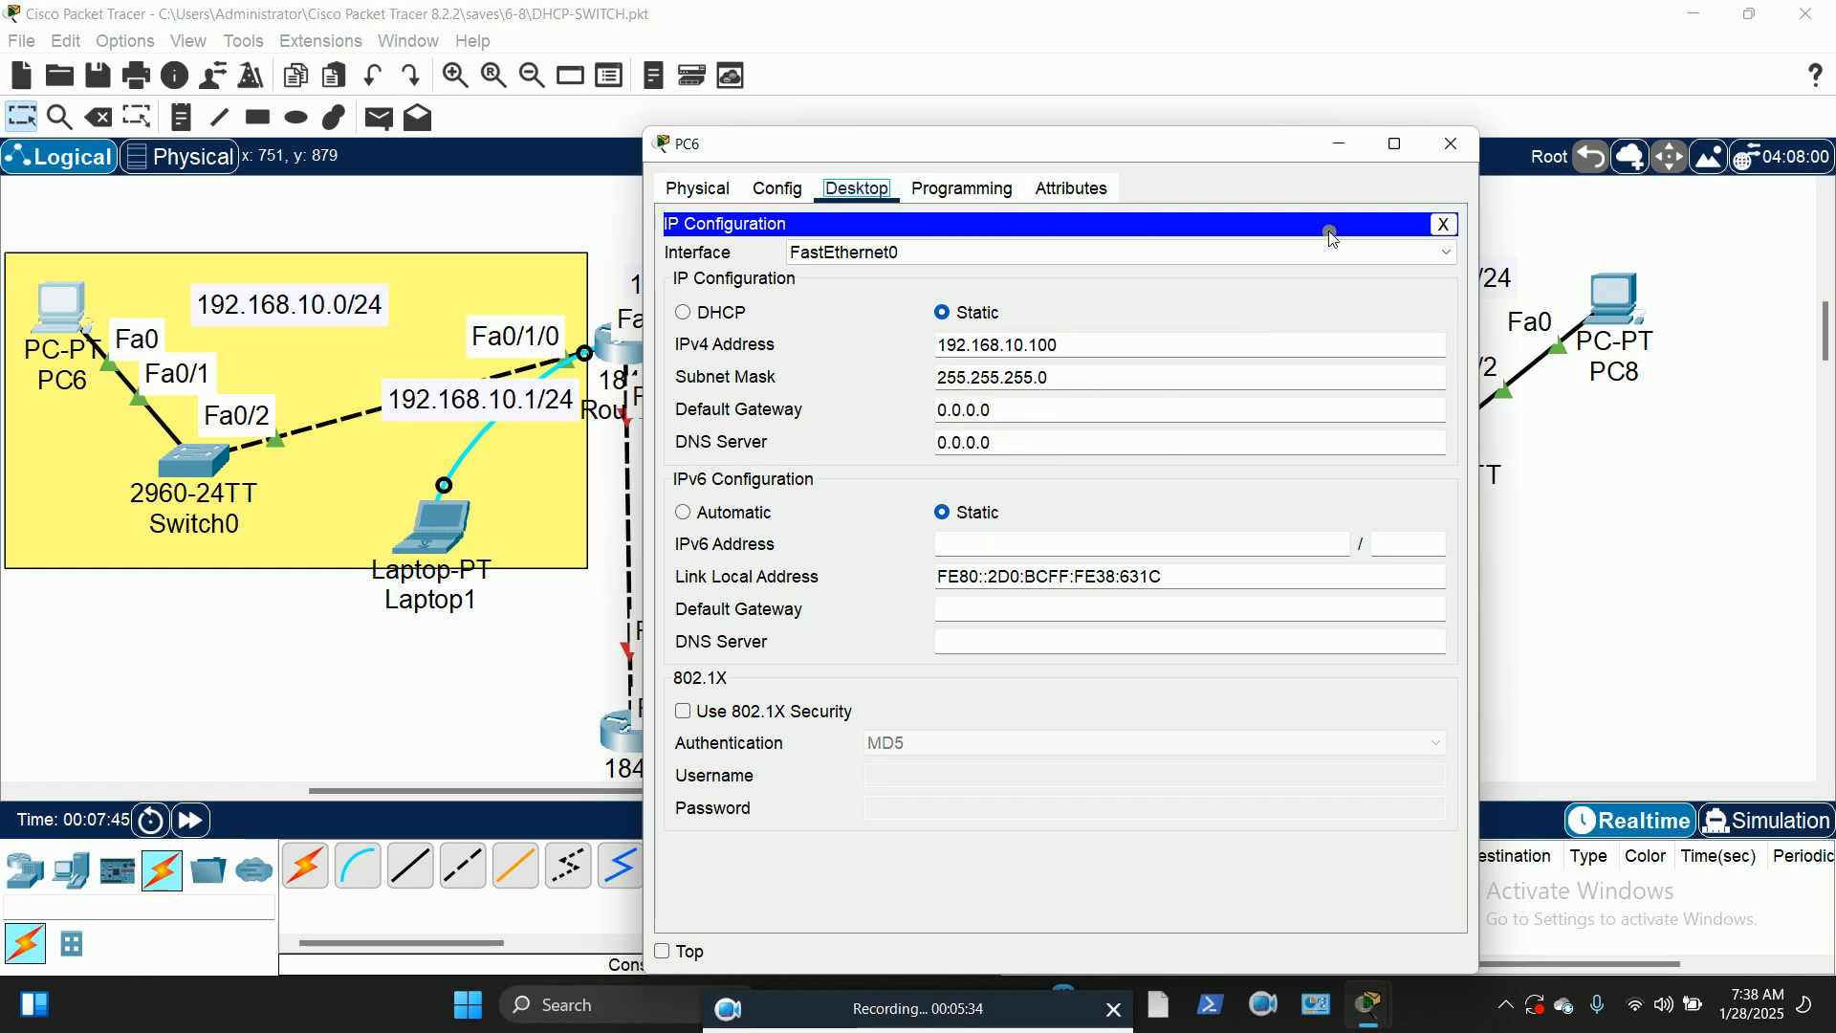
left_click(1444, 224)
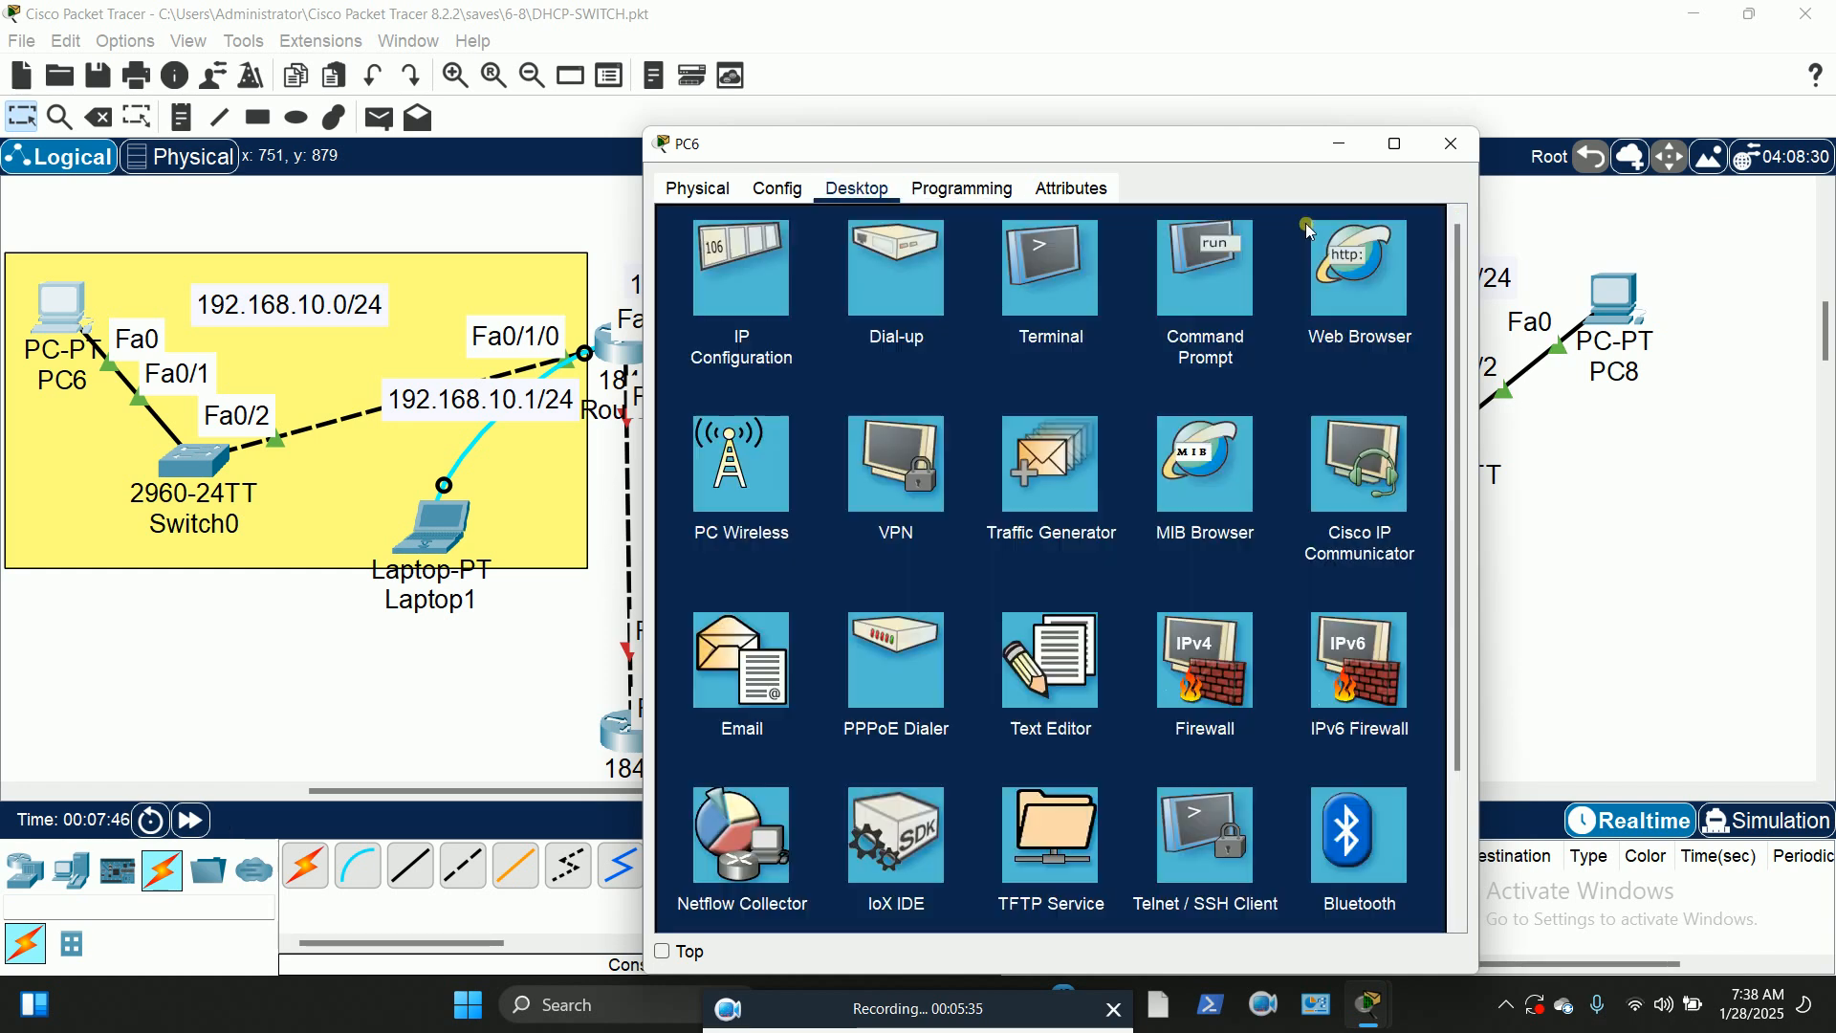
Step: Ping PC6's own address 192.168.10.100 from its command prompt, with the topology visible beside the window
left_click(1234, 291)
left_click_drag(1093, 144, 1413, 93)
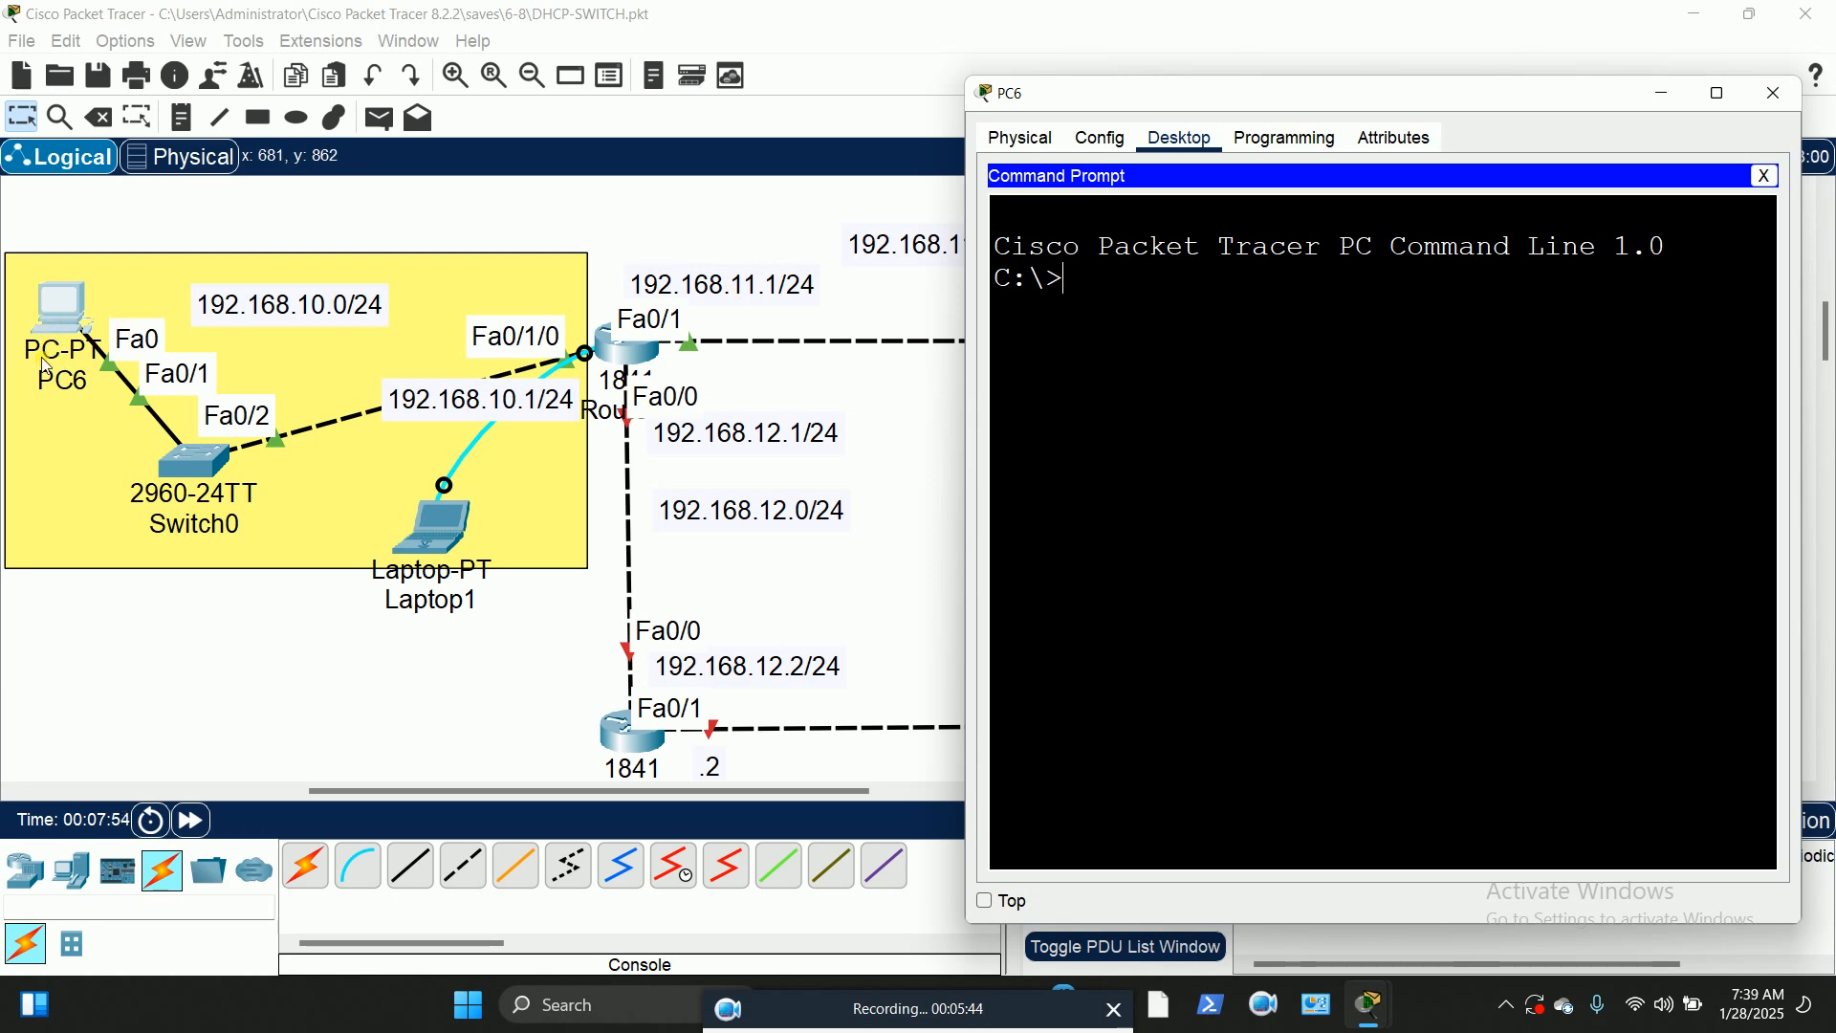
left_click(1093, 282)
type("ping")
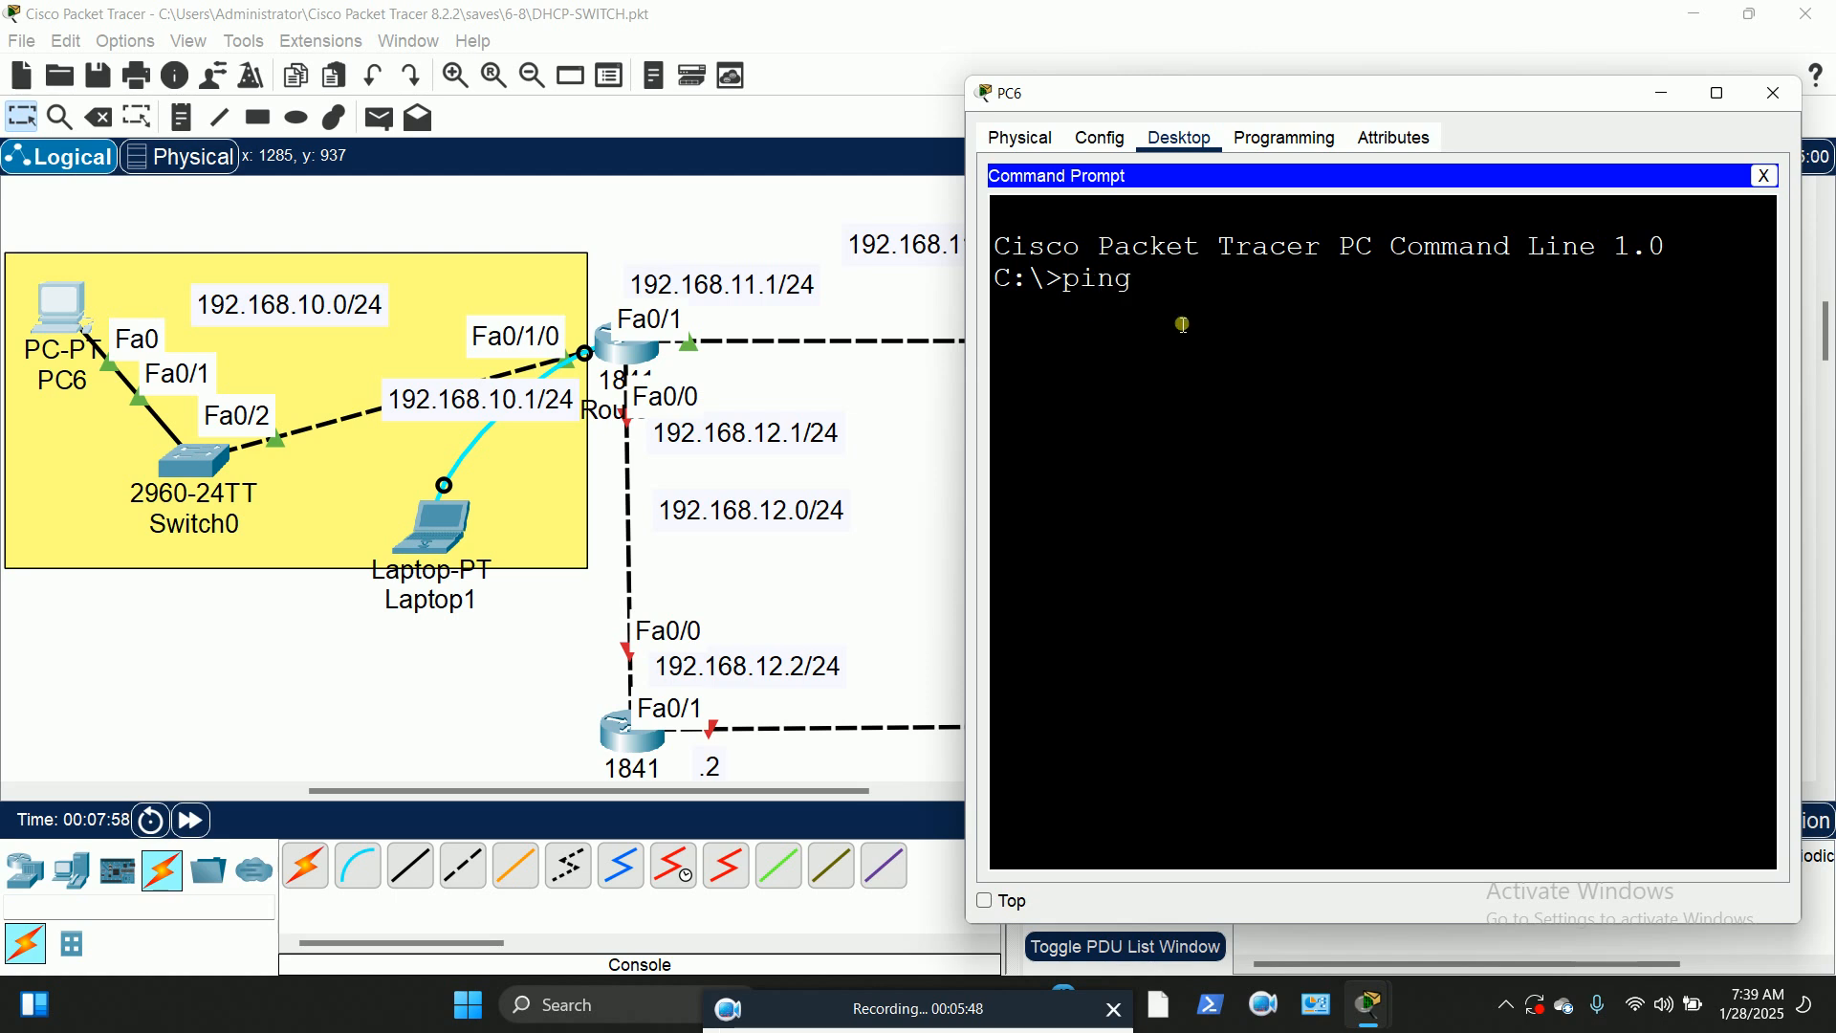
right_click(1182, 324)
left_click(1235, 353)
key("Return")
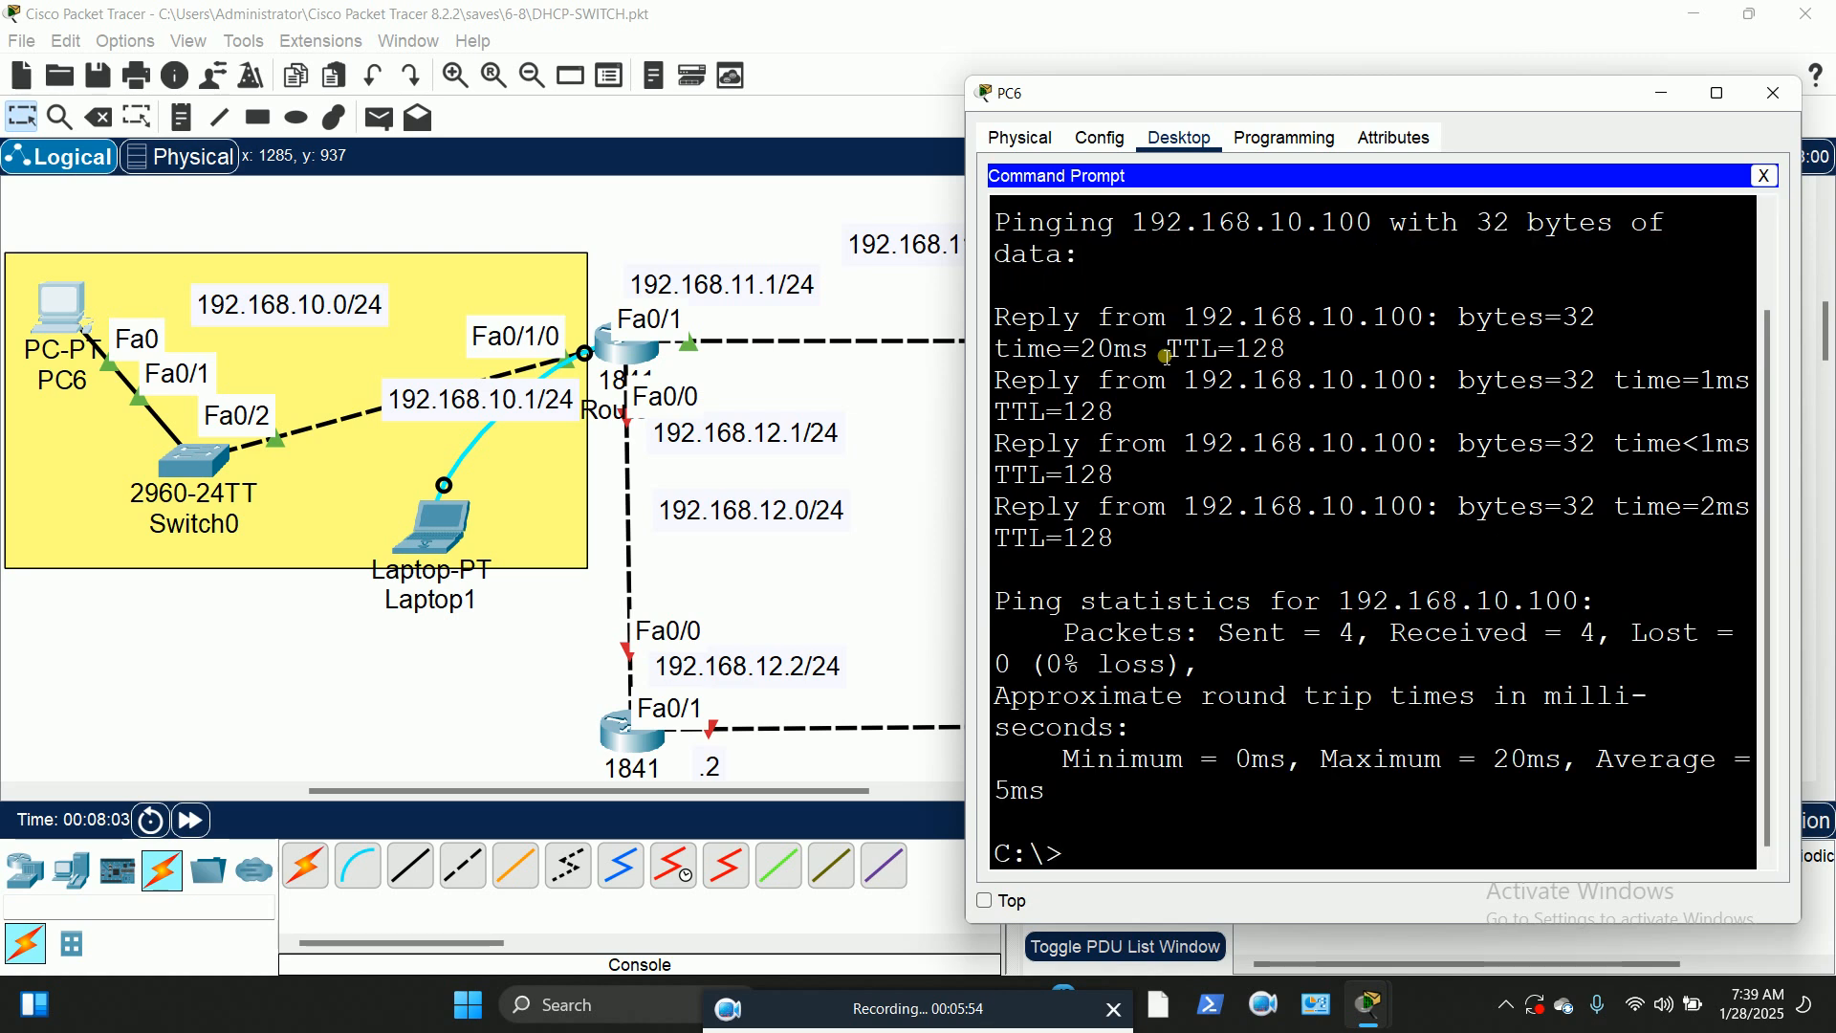
Step: Ping 192.168.11.1 from PC6 by editing the previous ping command, and close the PC6 window
key("Up")
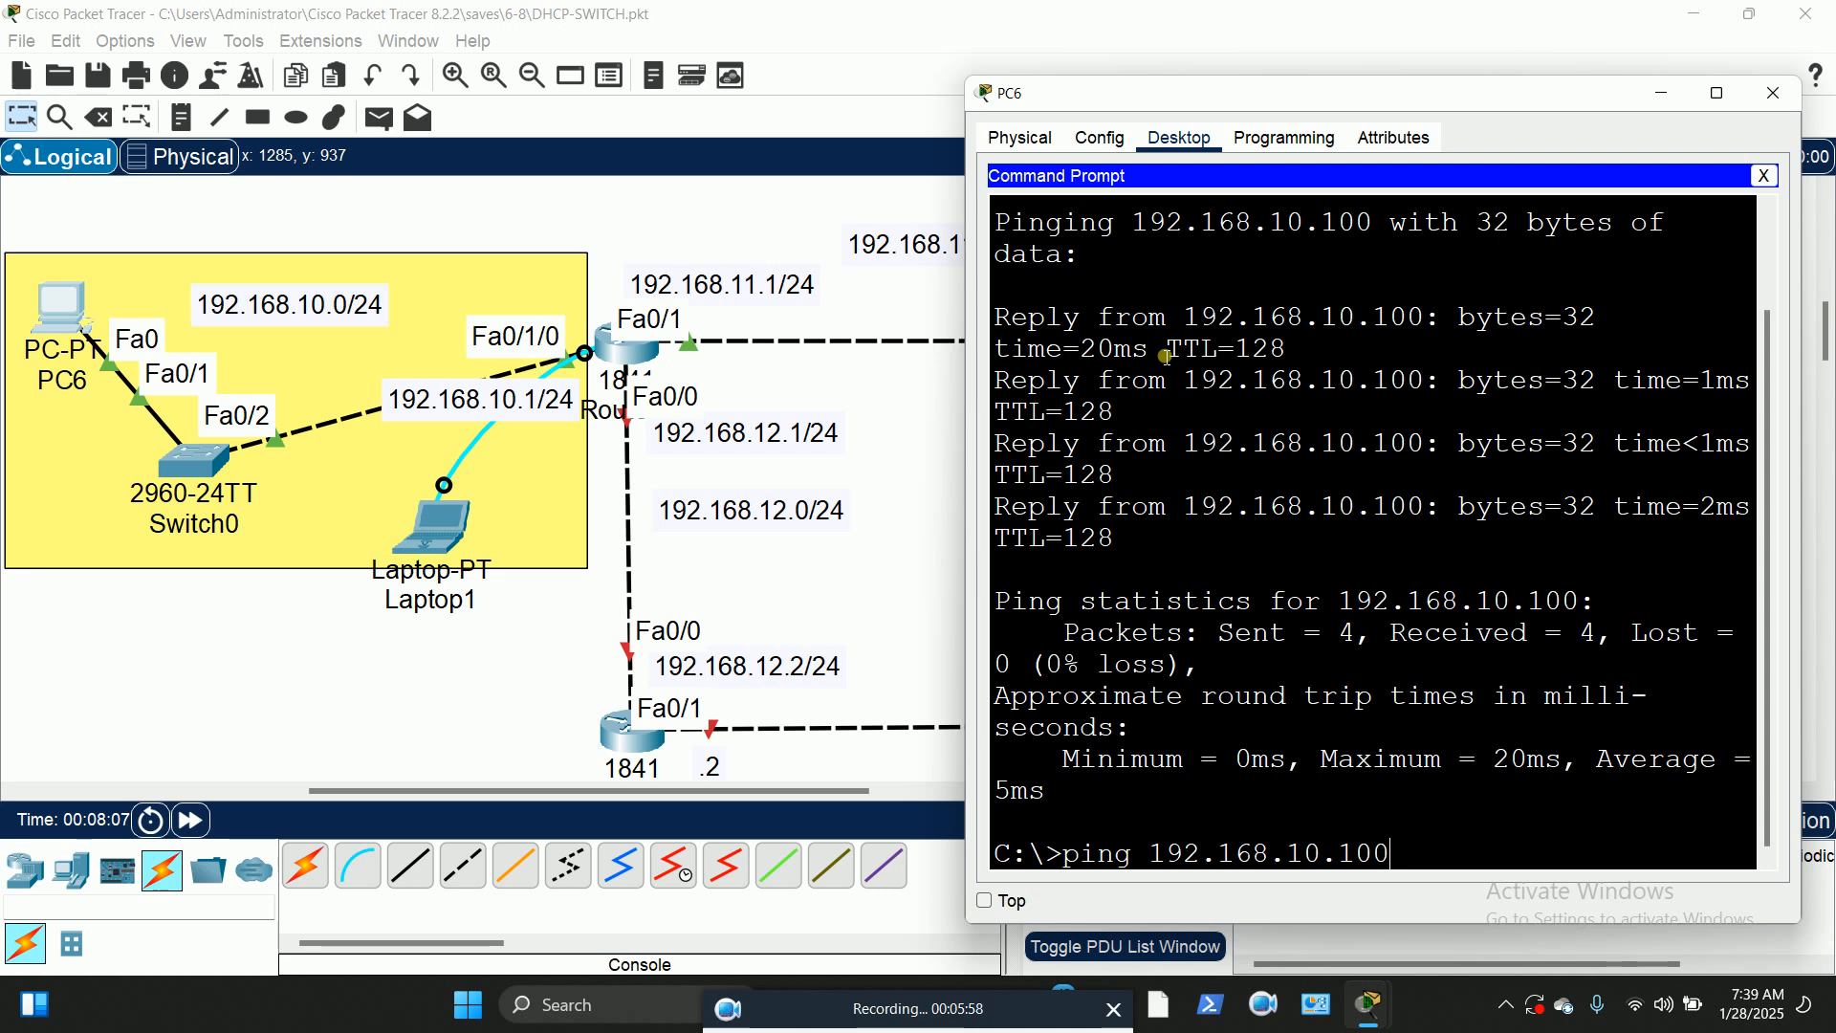
key("BackSpace")
key("BackSpace")
key("BackSpace")
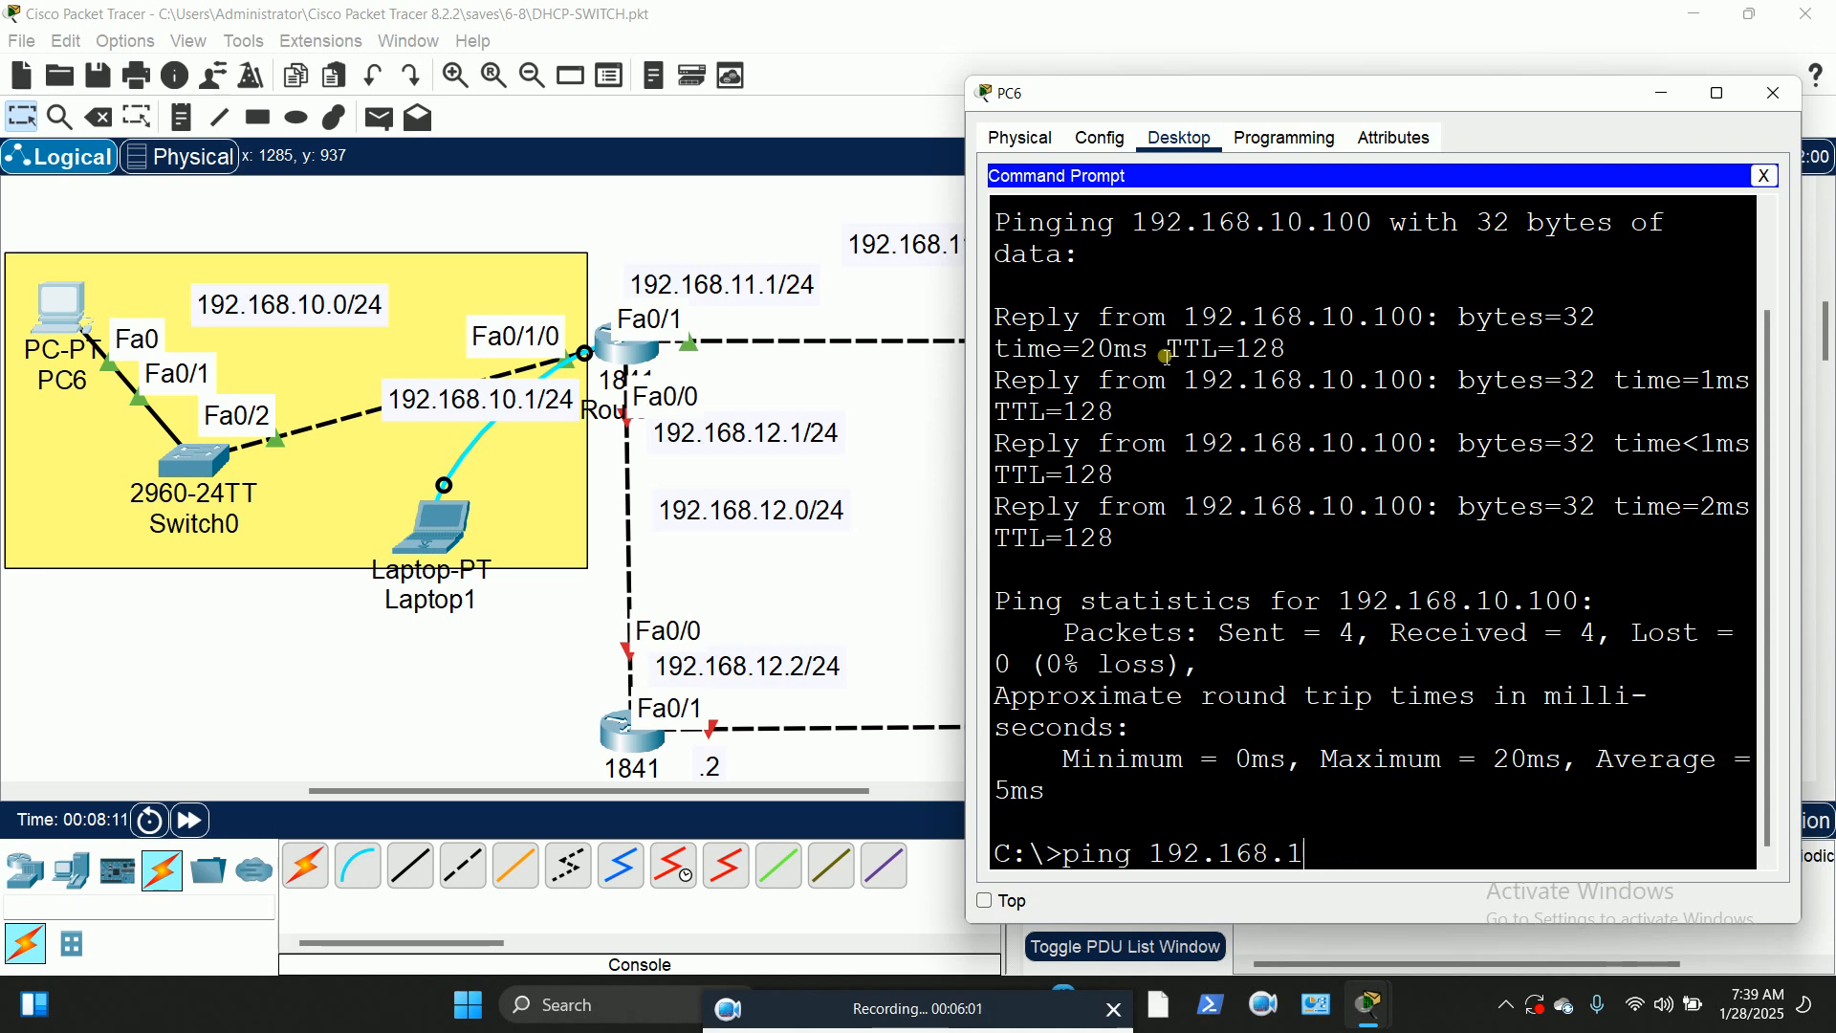
type("1")
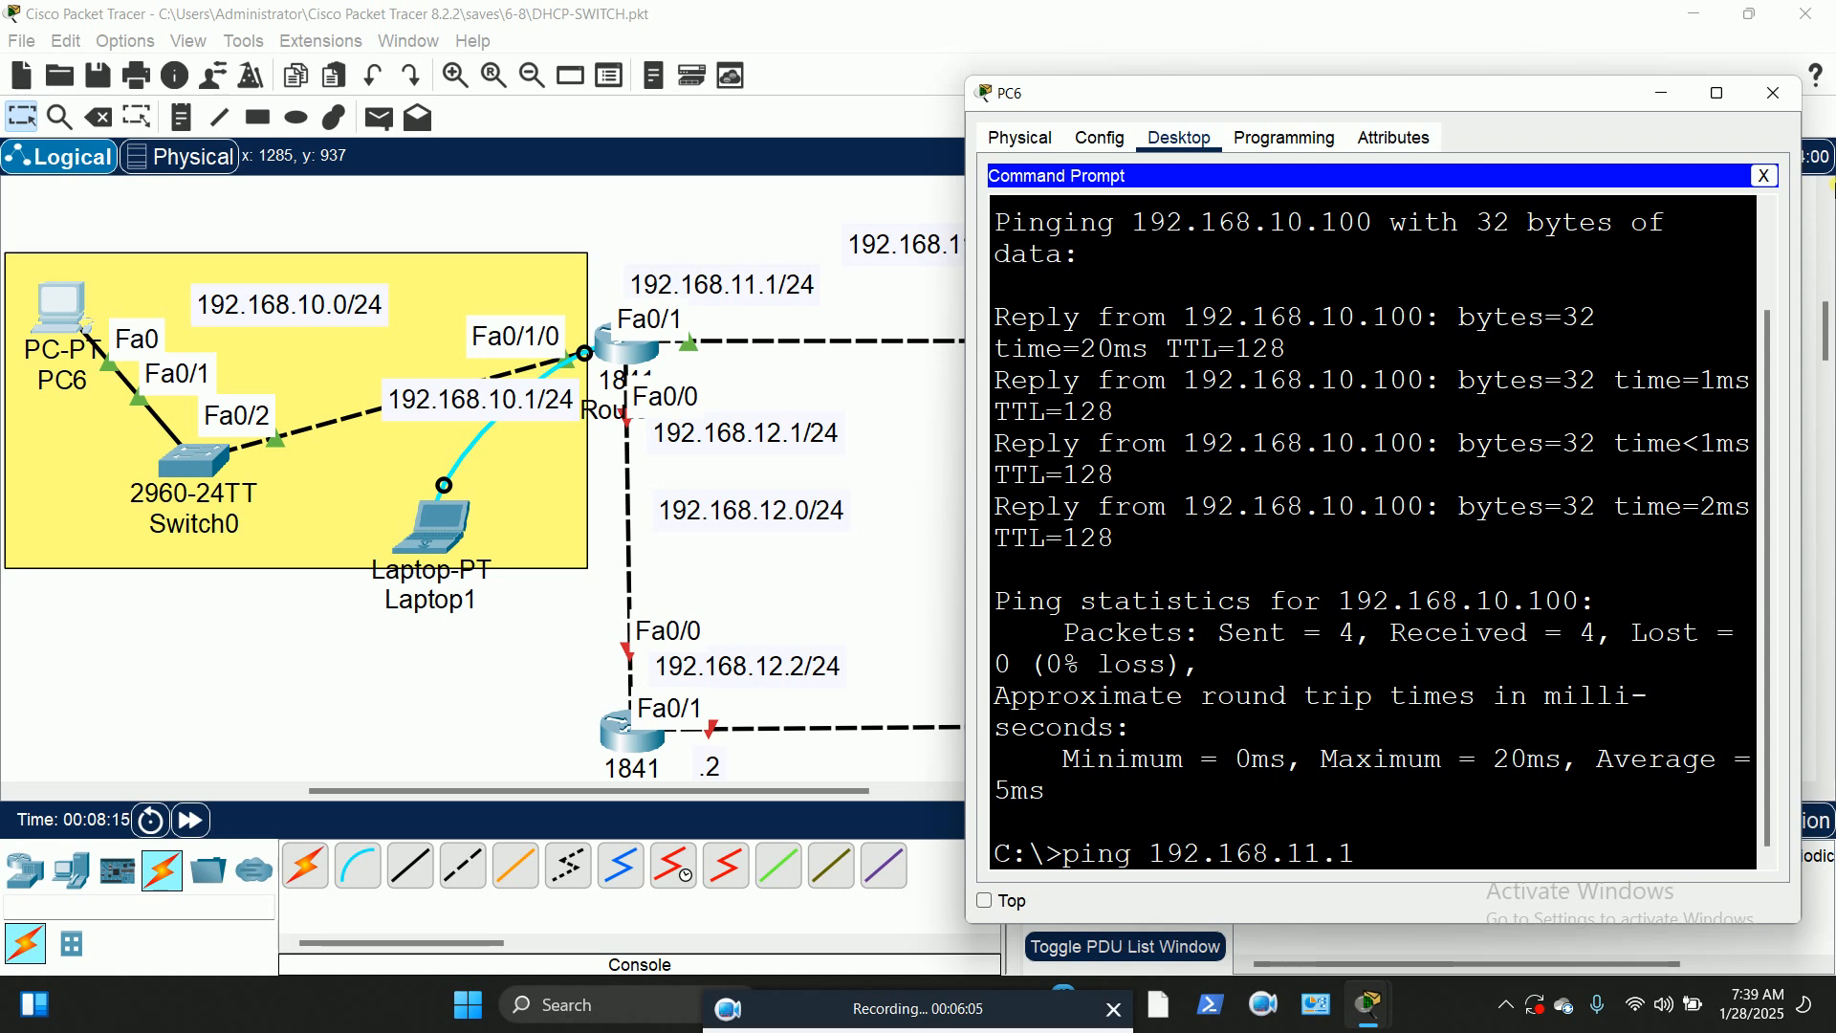
type(".1")
key("Return")
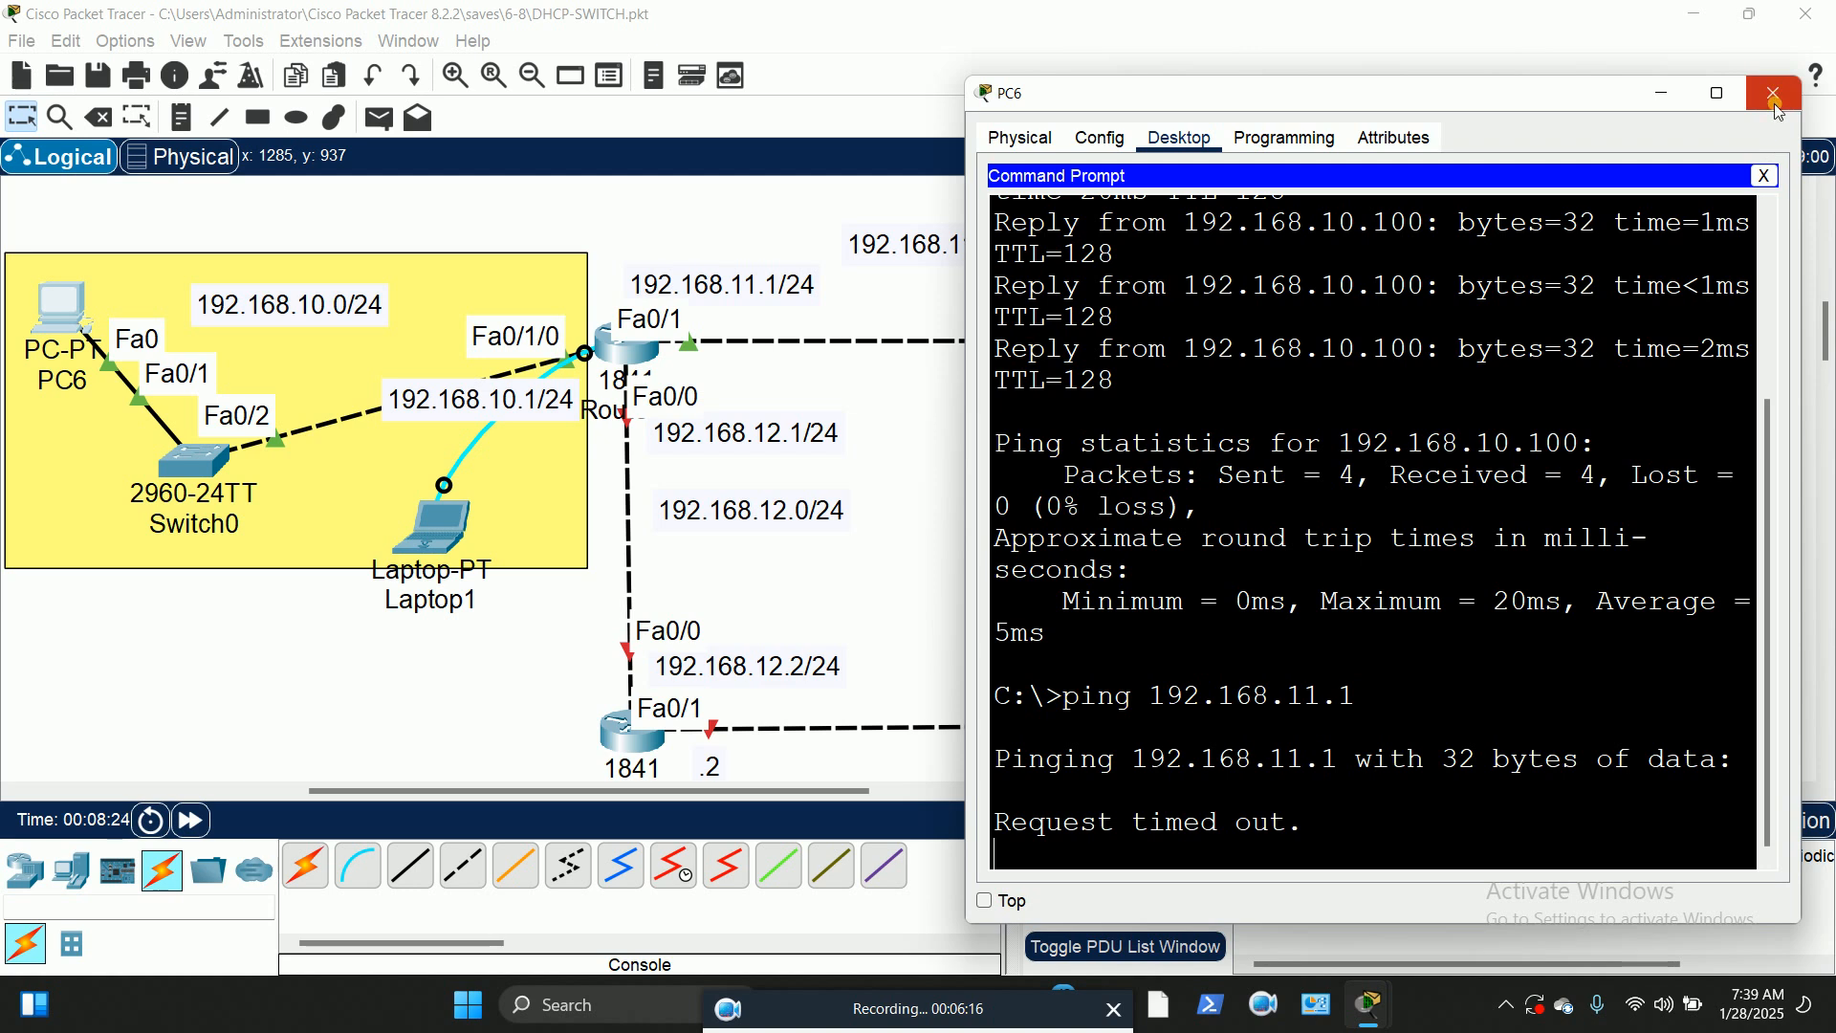
left_click(1764, 176)
left_click(1774, 94)
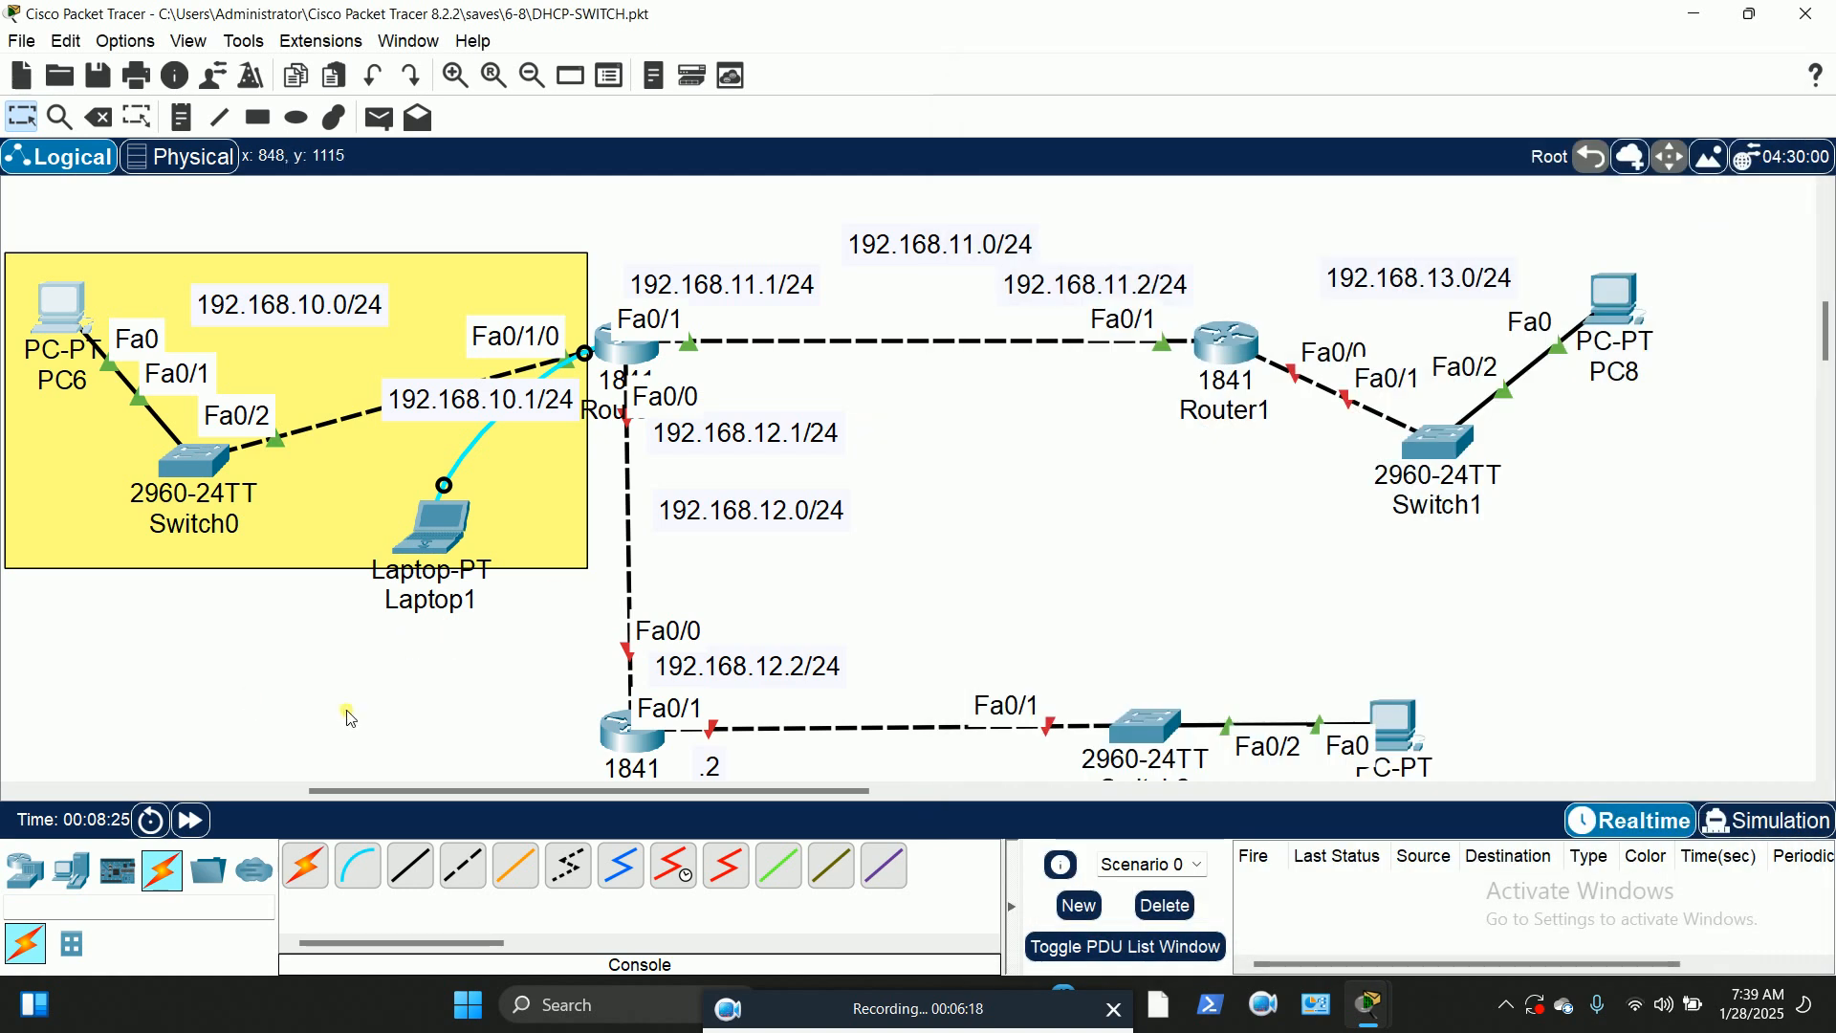
Step: Power off Router0 and remove the four-port Ethernet switch card from slot 1
left_click(610, 352)
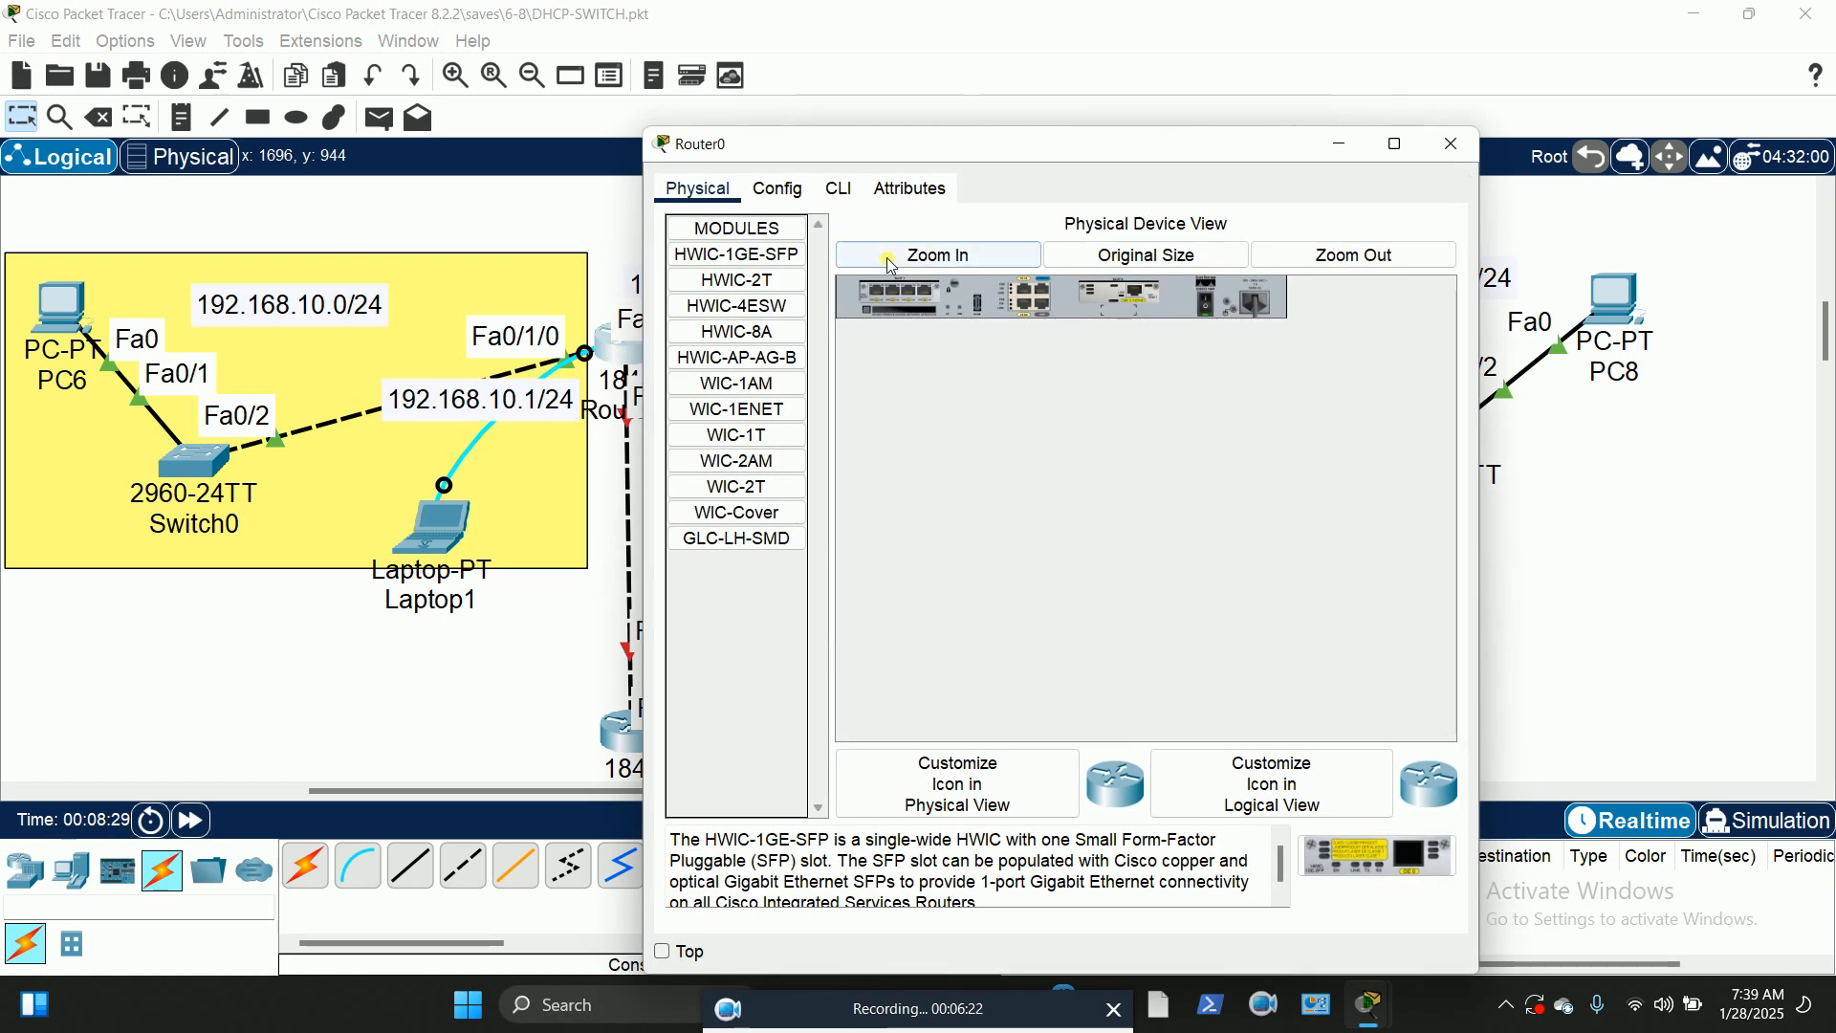
left_click(932, 256)
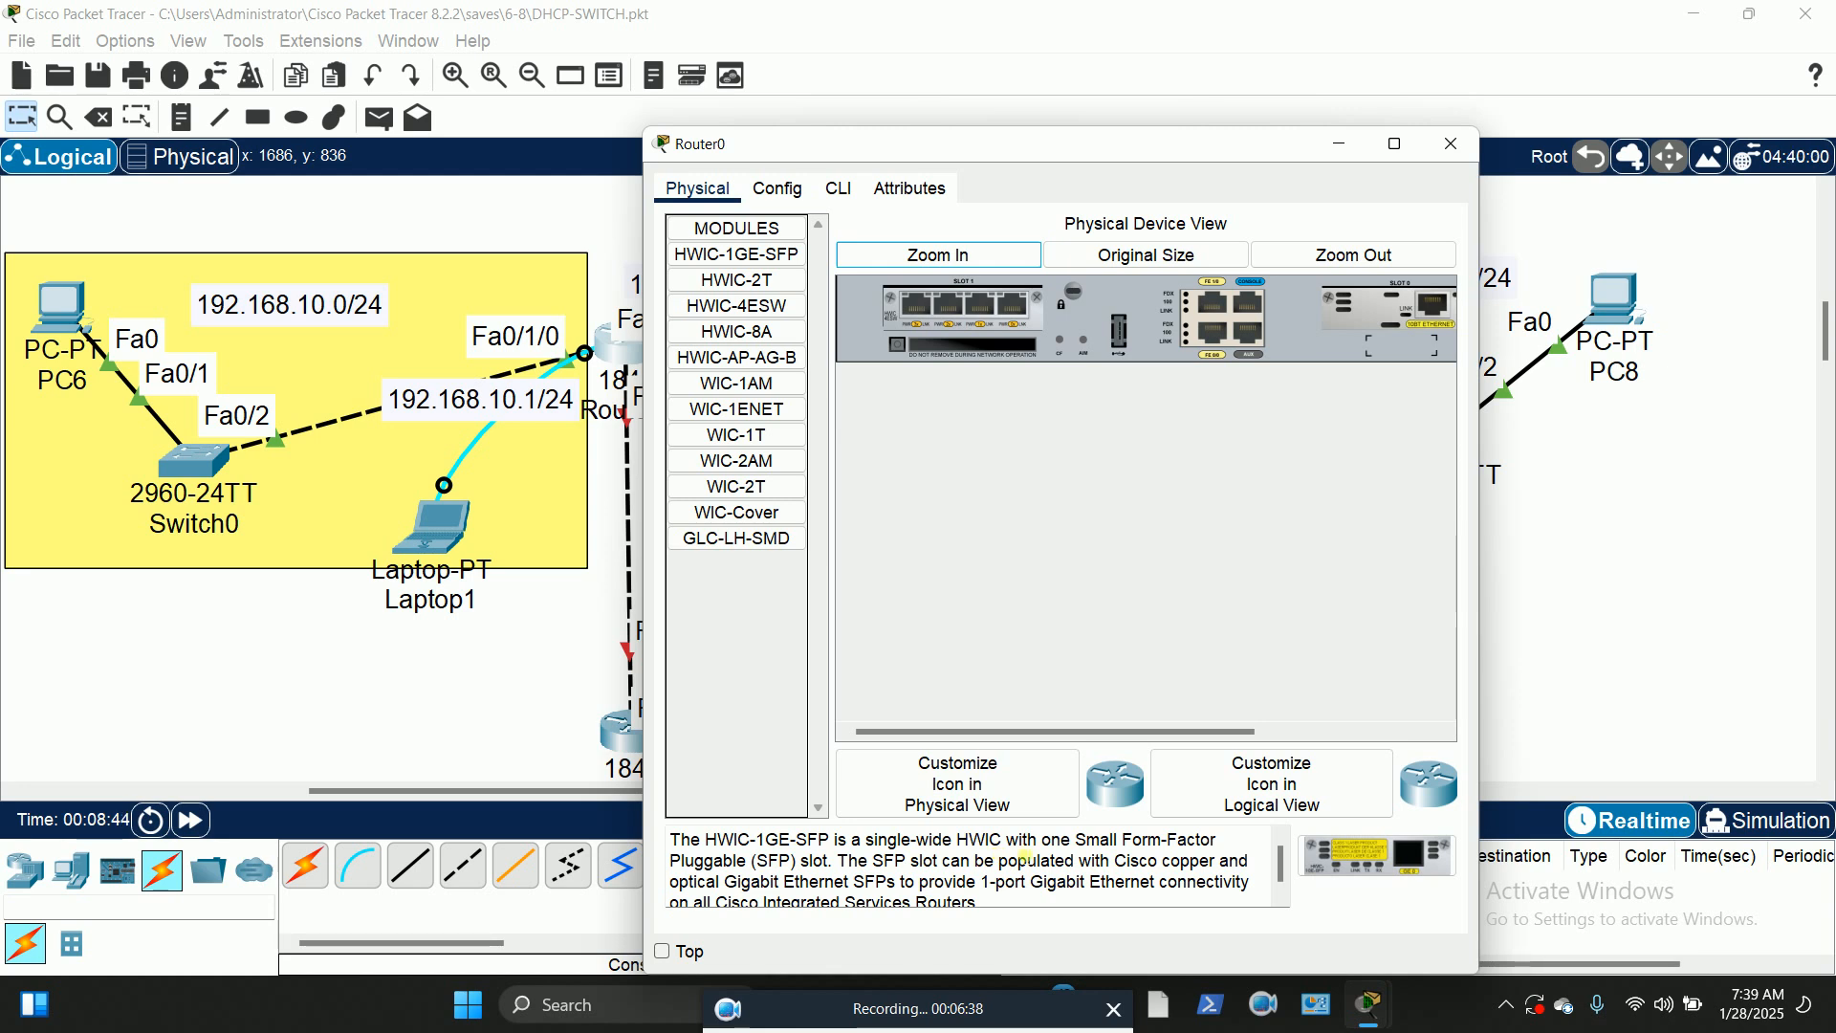
scroll(1097, 860, "down", 1)
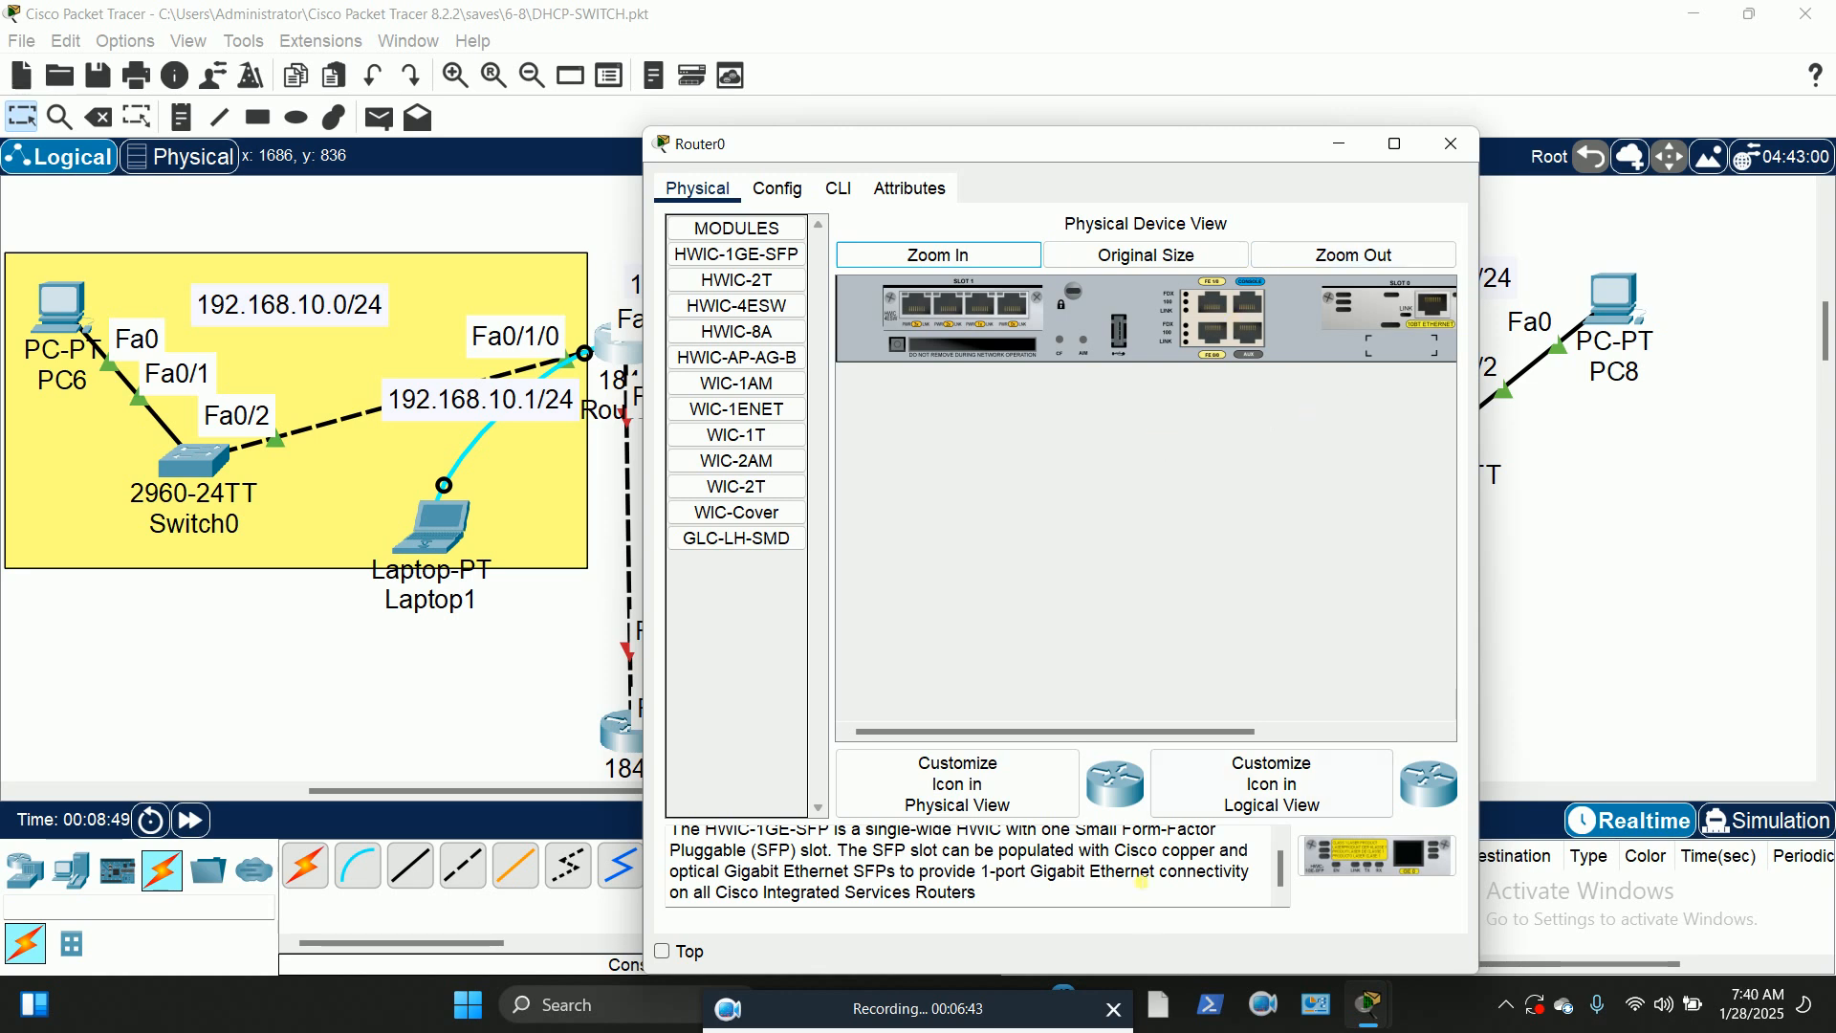
left_click_drag(1146, 738, 1329, 736)
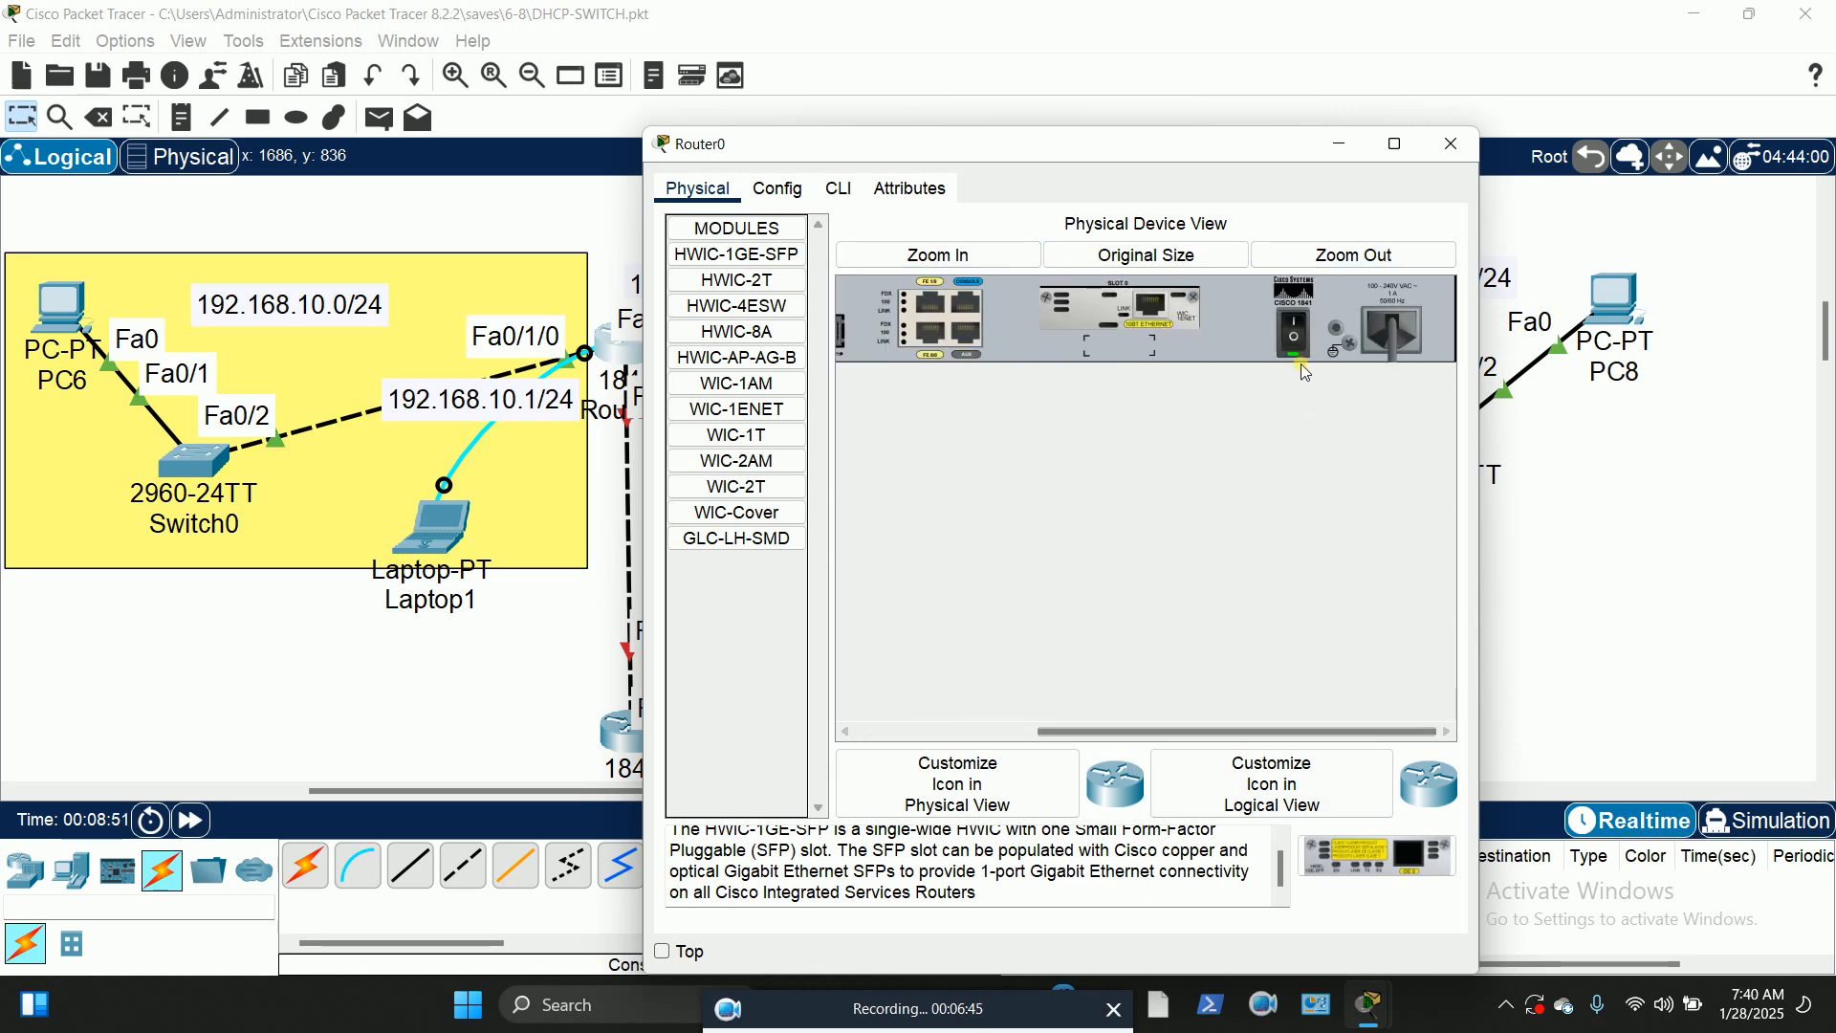
left_click_drag(1286, 731, 899, 736)
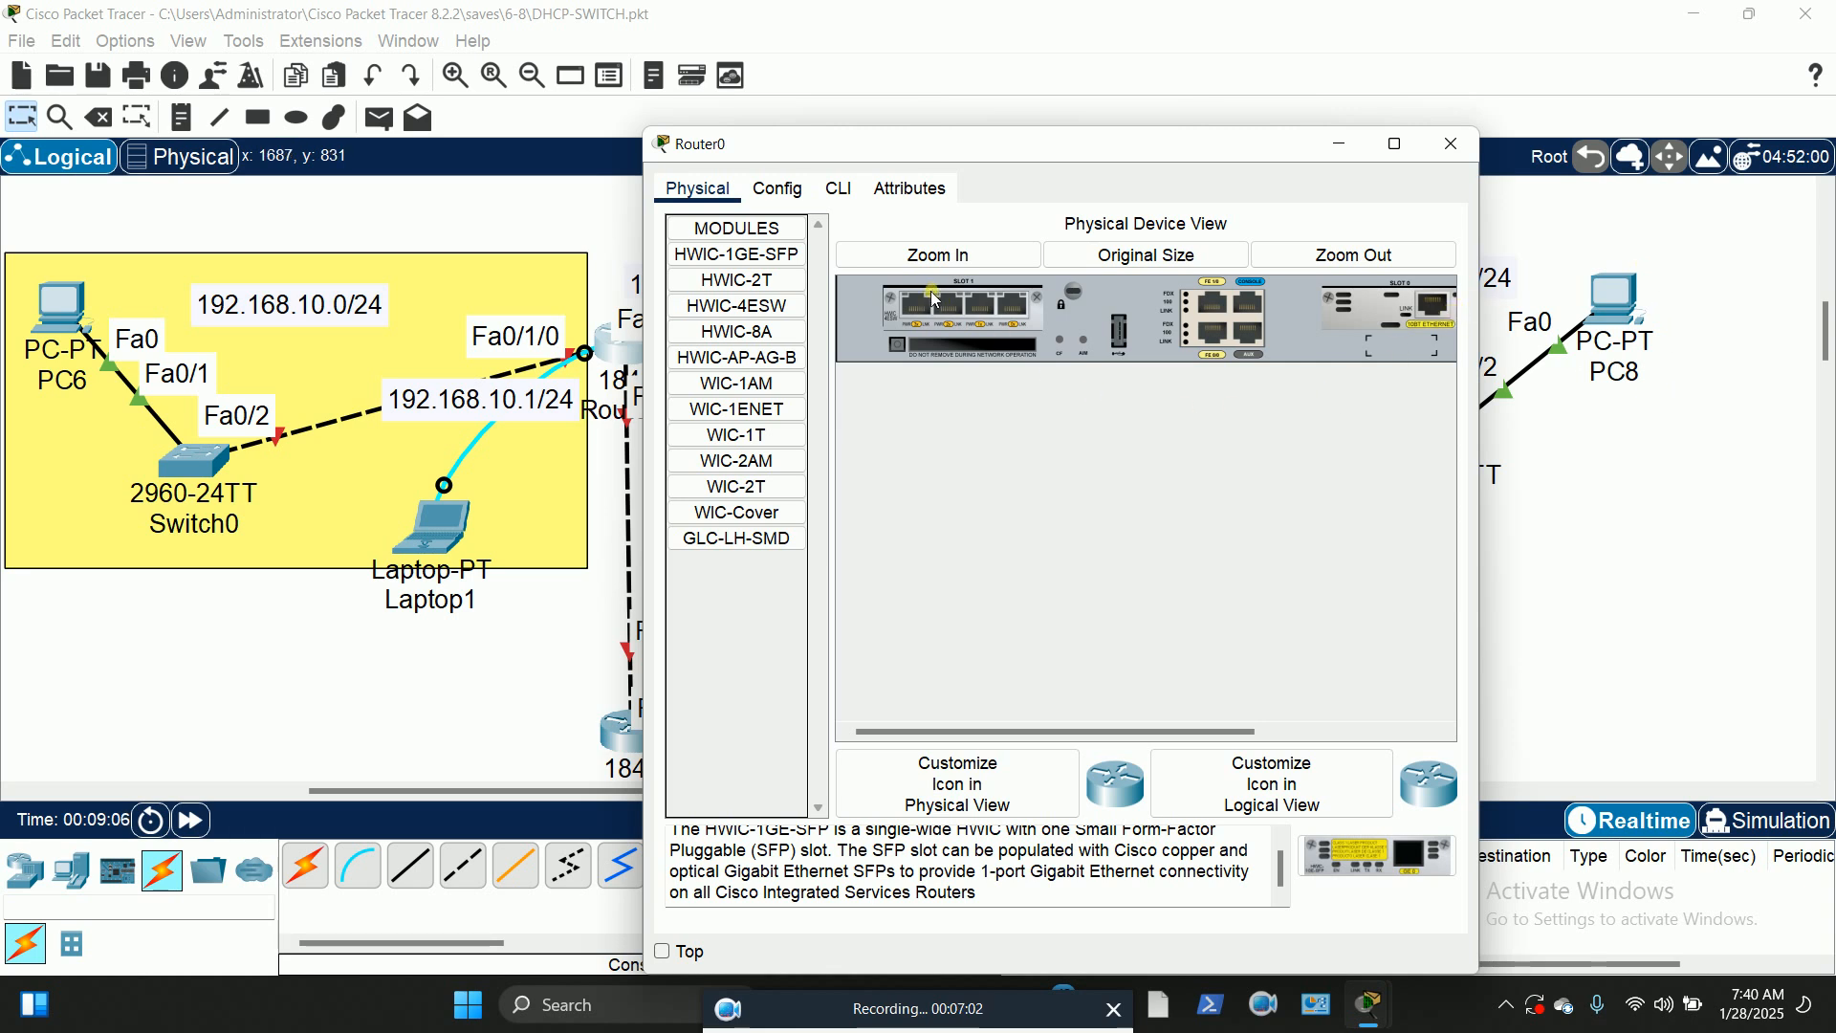
left_click_drag(933, 300, 1382, 865)
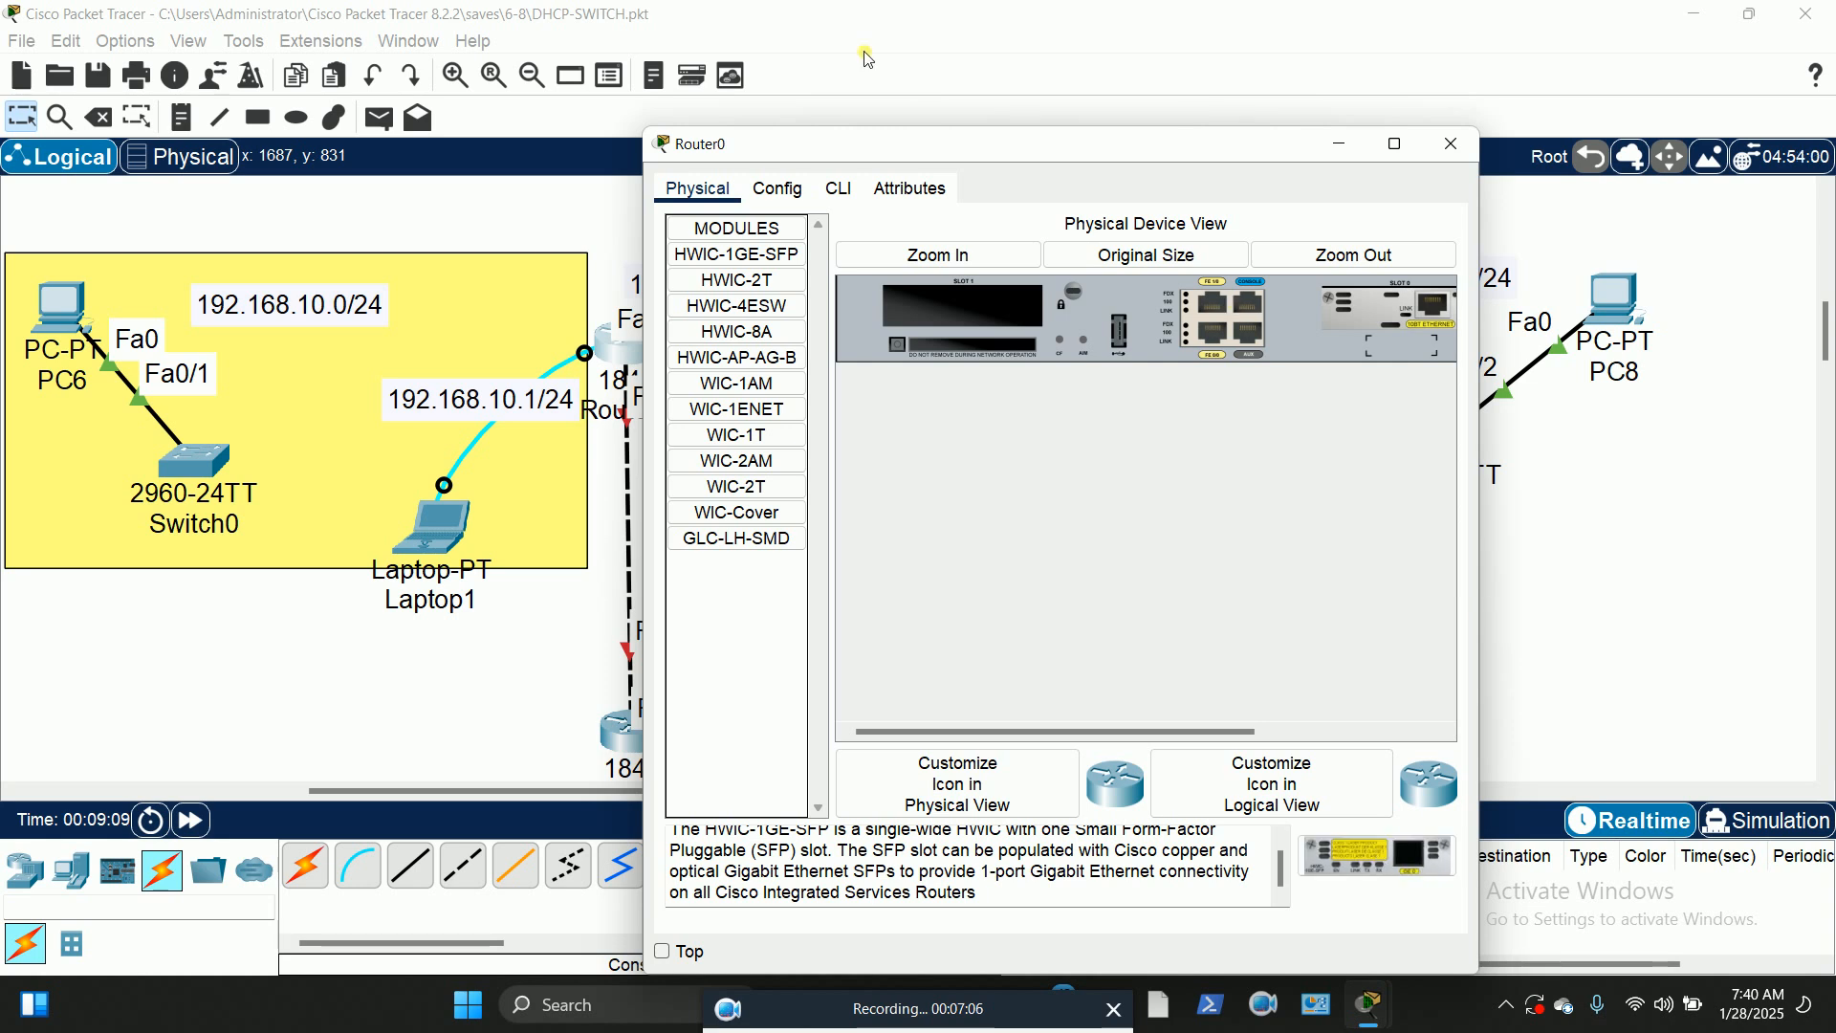
Step: Install an HWIC-2T two-port serial card in Router0's empty slot 1 and close the router window
left_click_drag(1063, 151, 1388, 71)
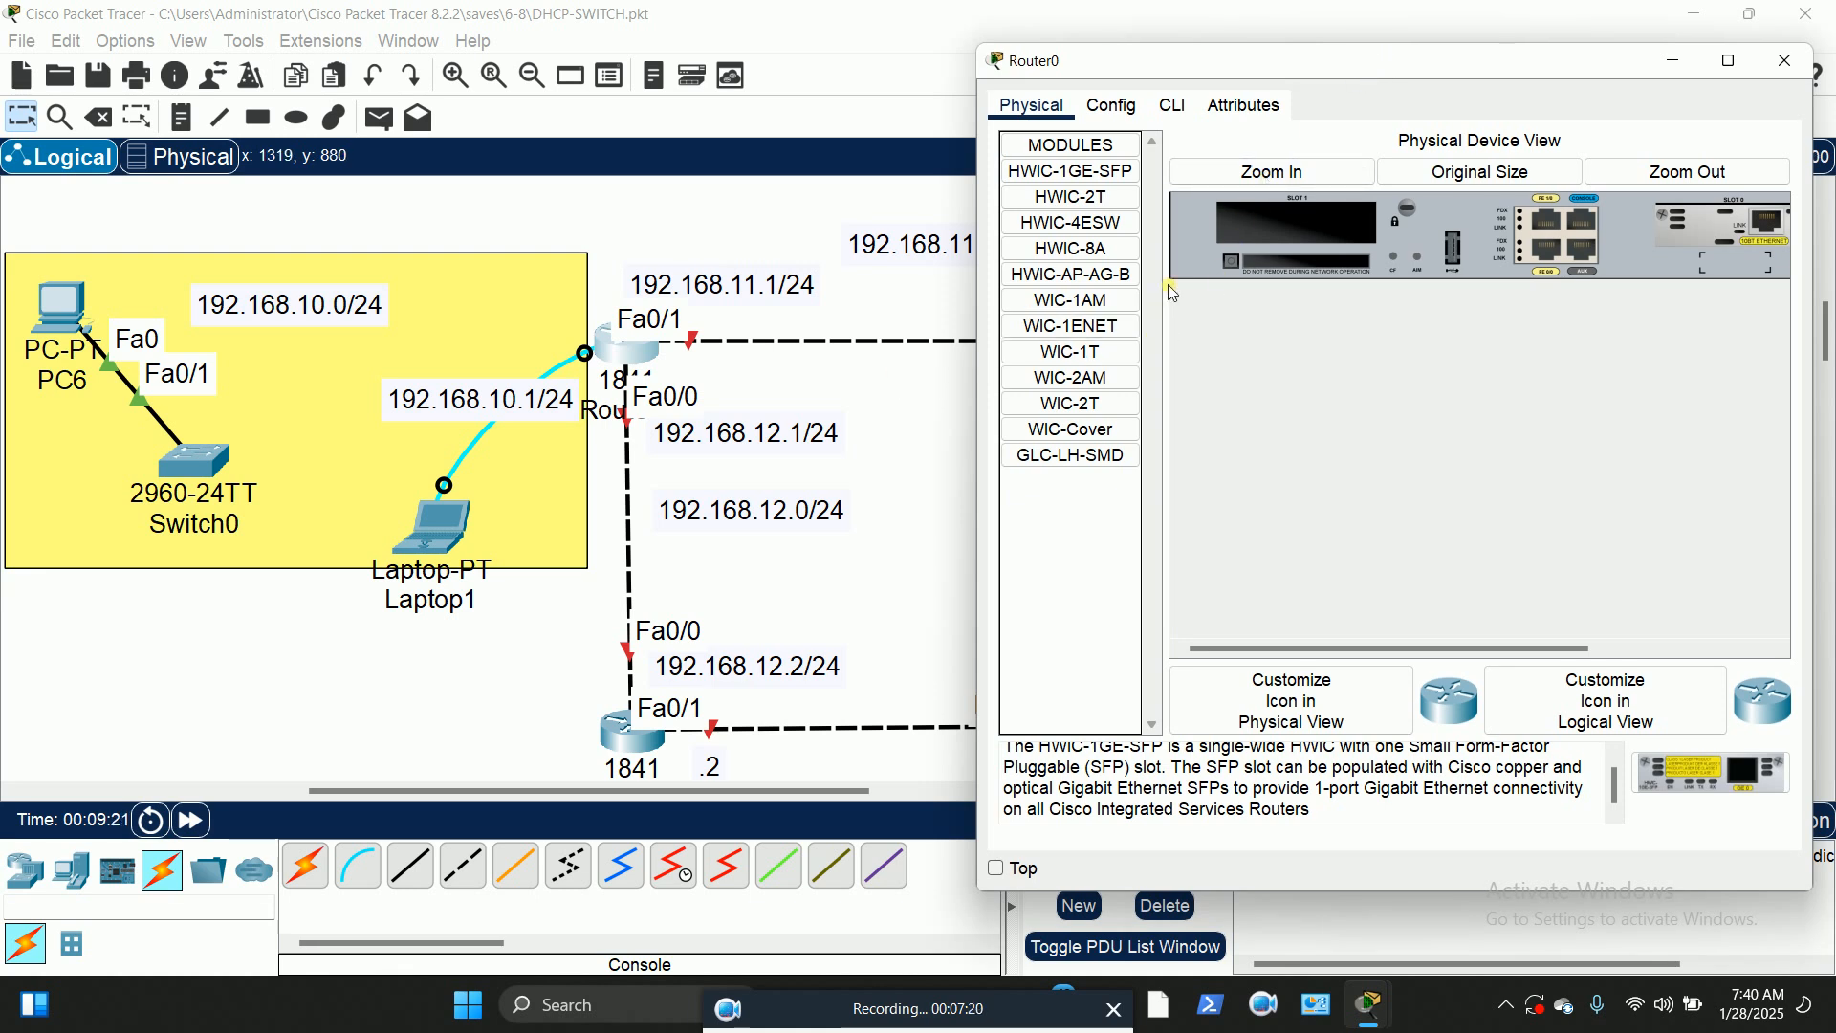
left_click(1063, 200)
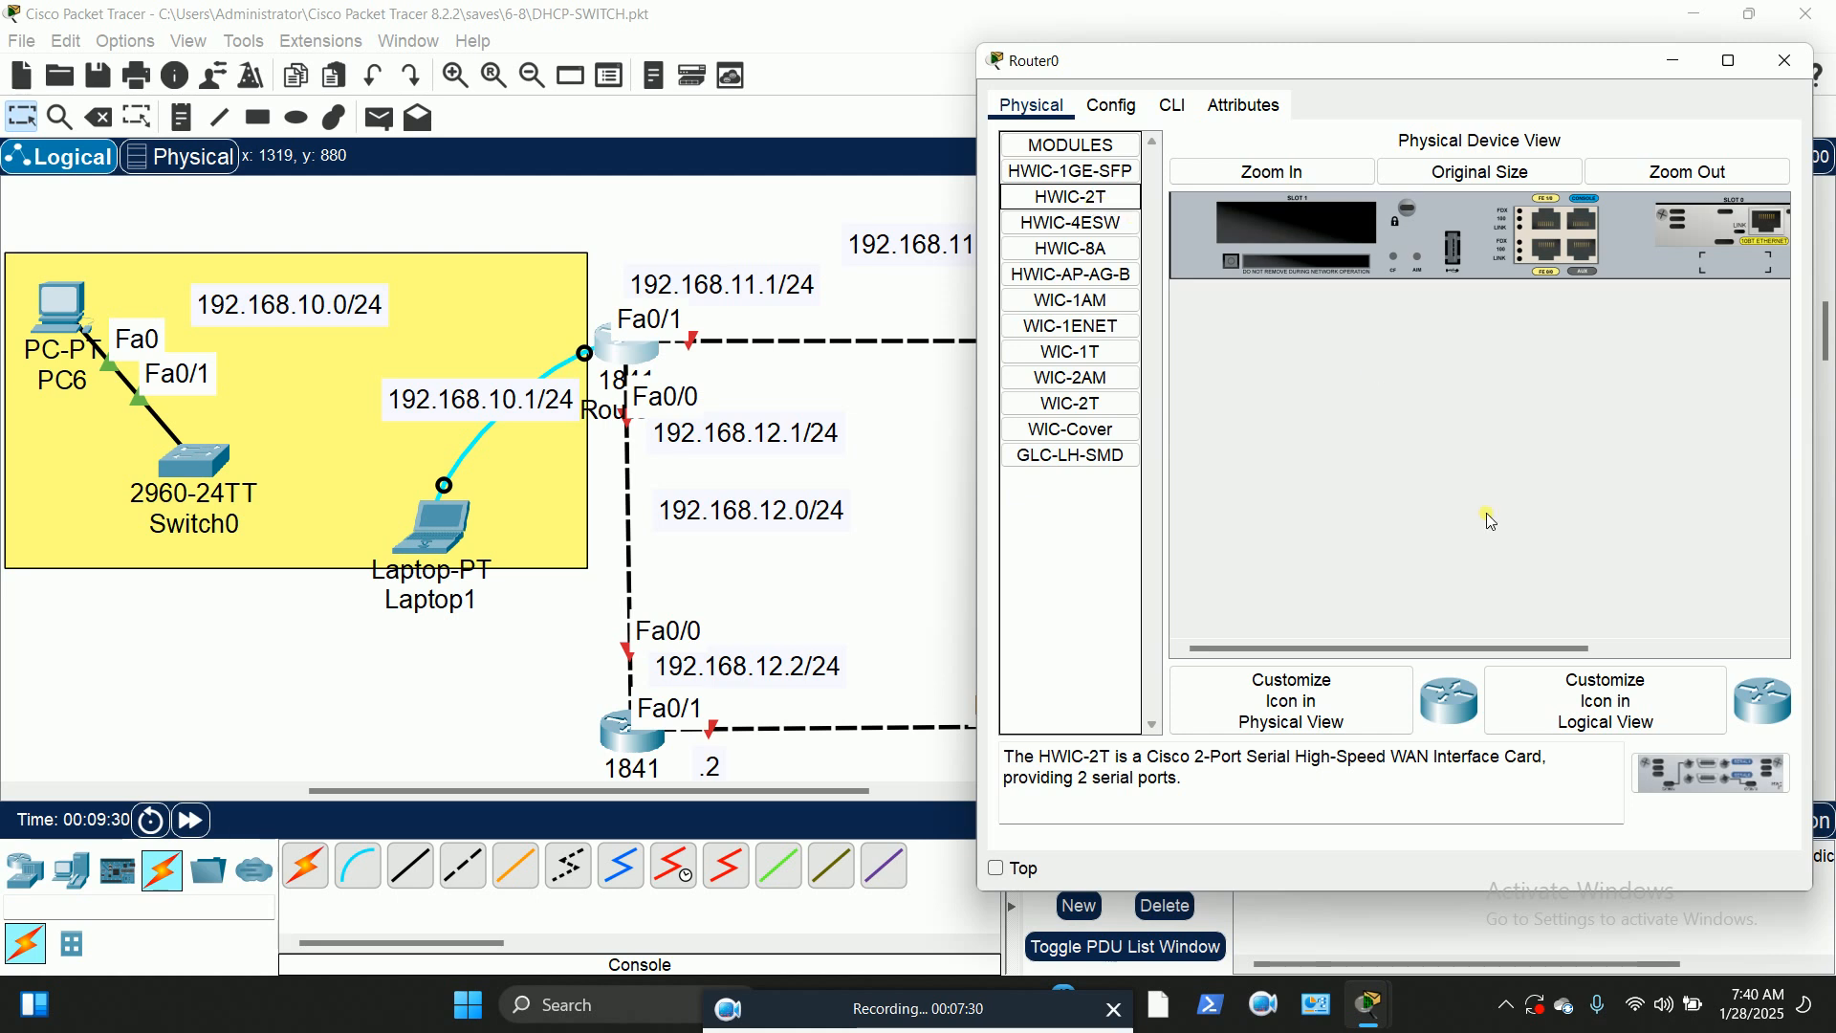
left_click_drag(1711, 773, 1299, 239)
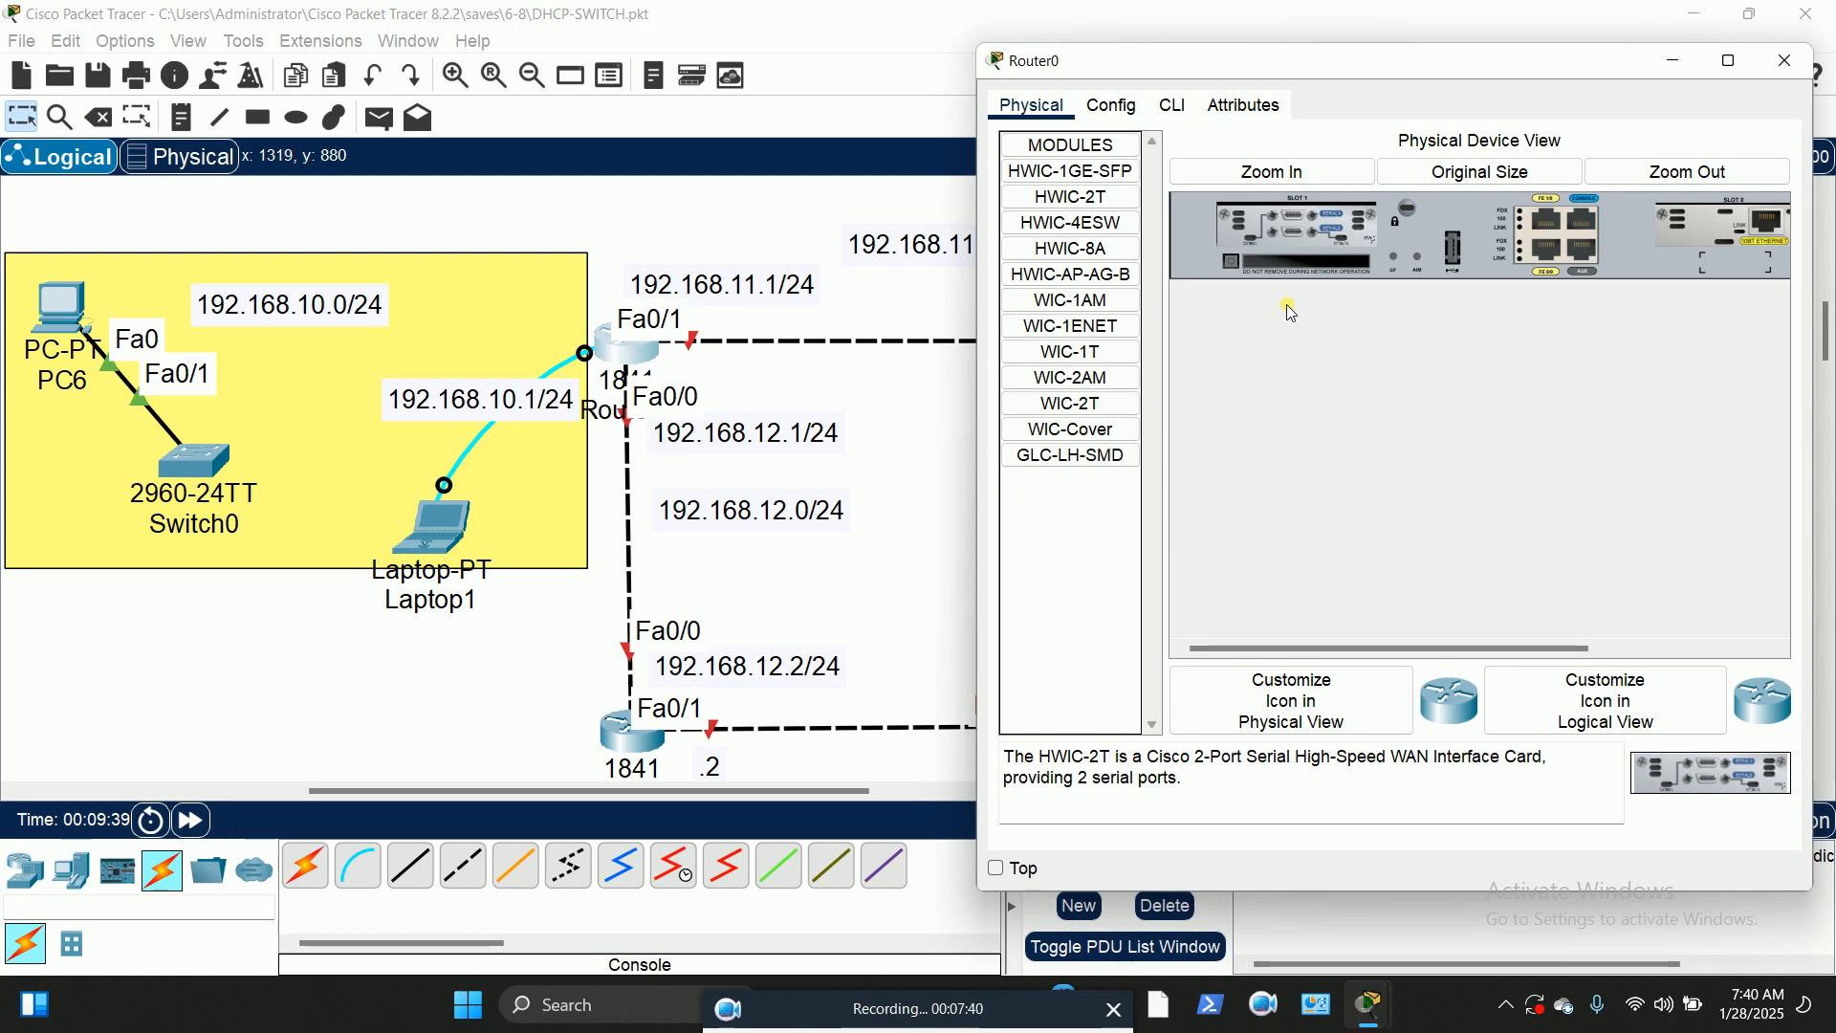
left_click_drag(1449, 649, 1701, 654)
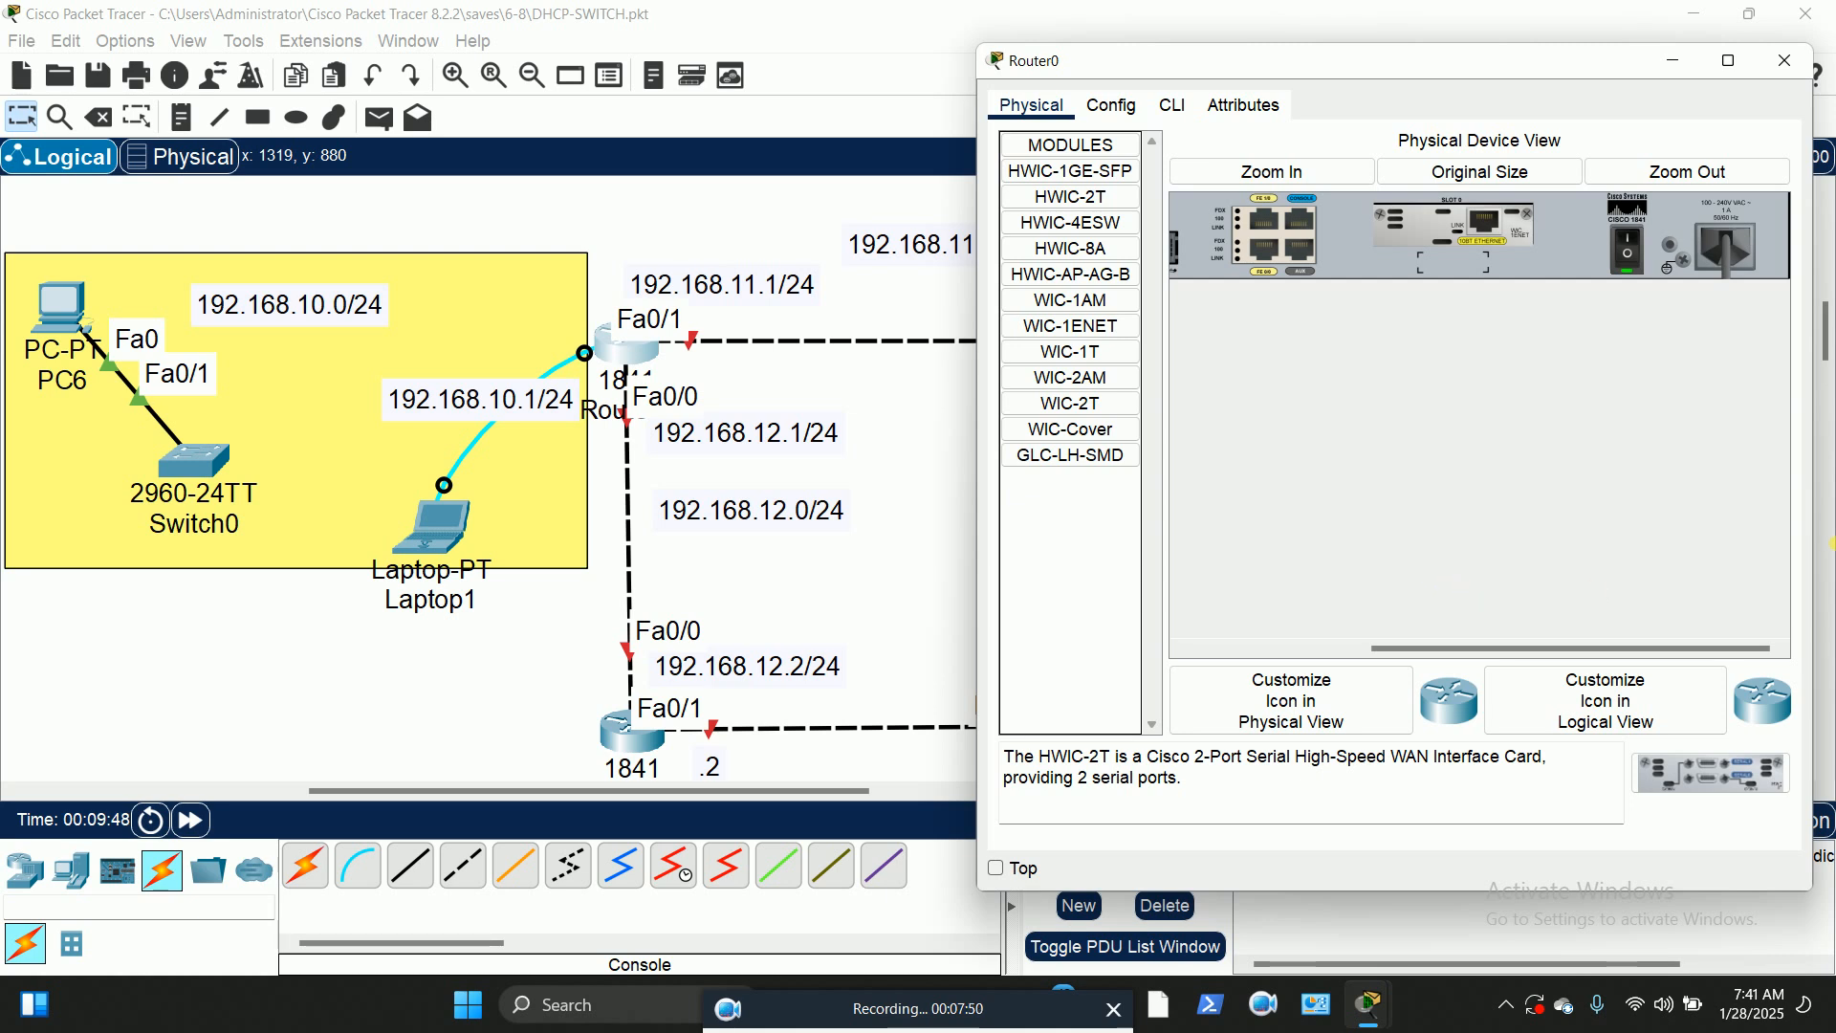
left_click(1784, 60)
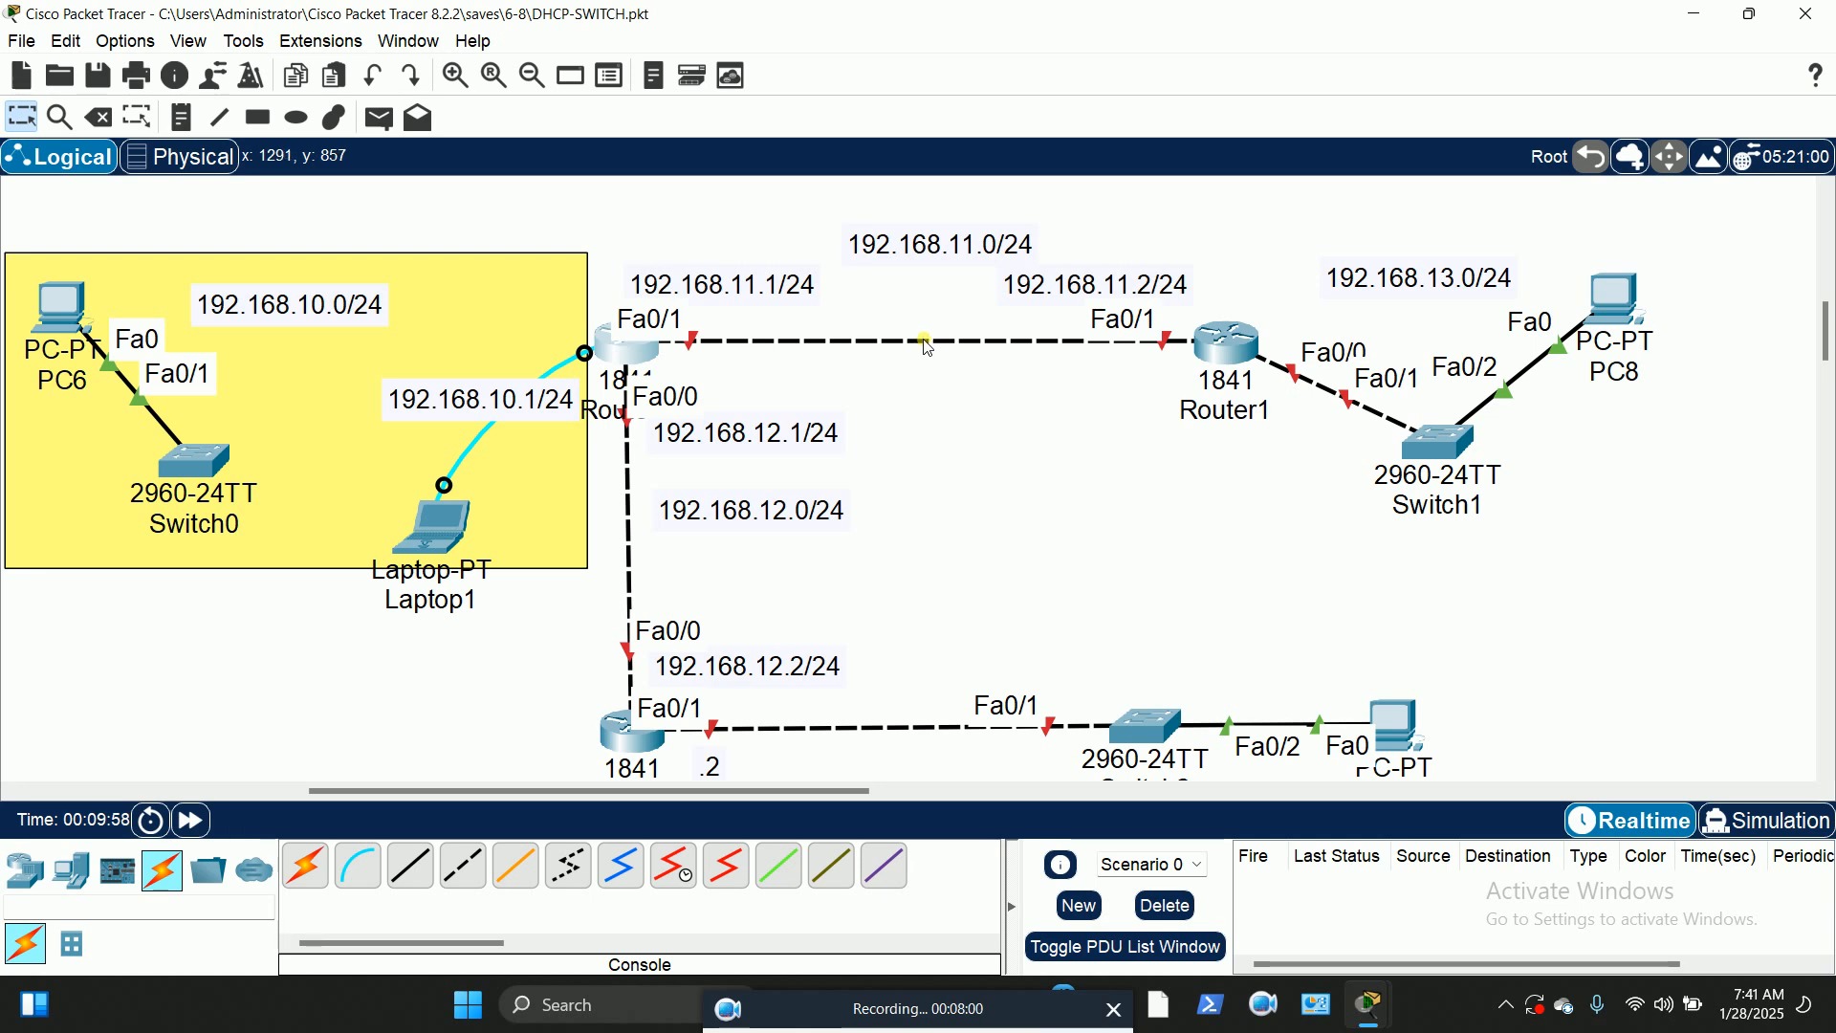
Step: Delete the Fa0/1 cable between Router0 and Router1, keeping Router0 itself, and return to selection mode
left_click(109, 124)
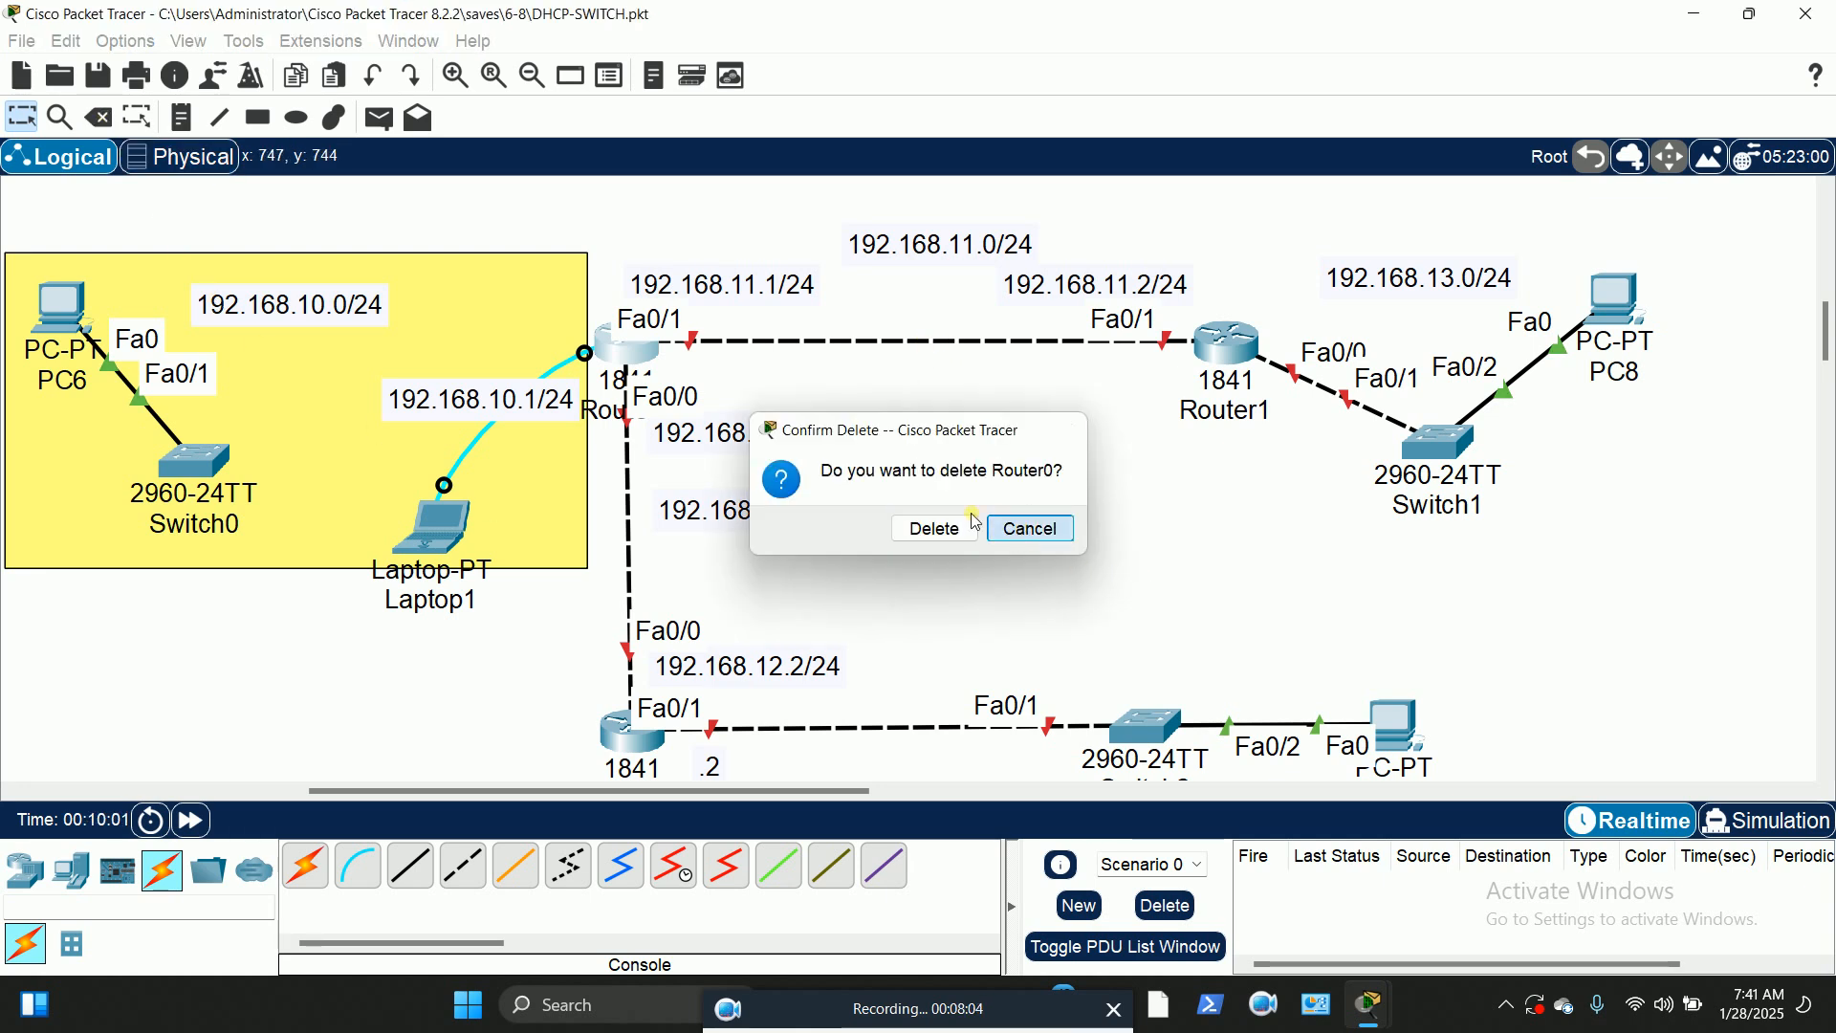
left_click(994, 526)
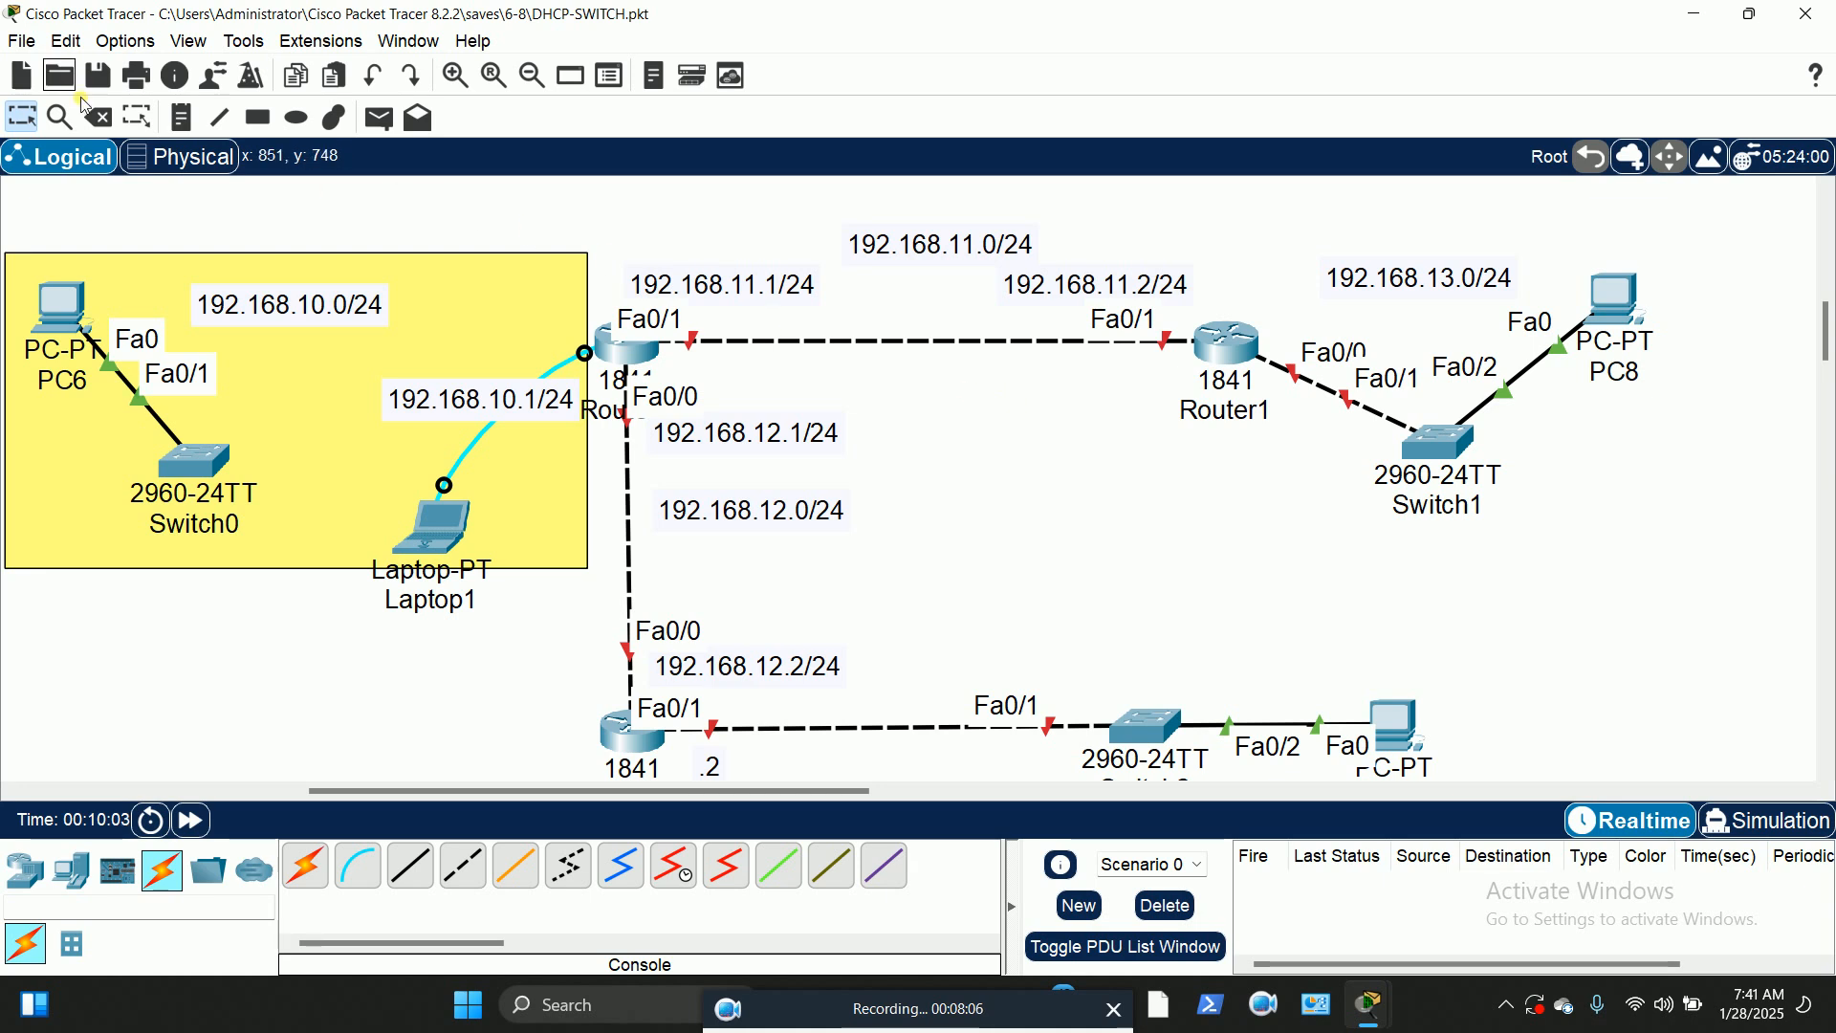
left_click(98, 117)
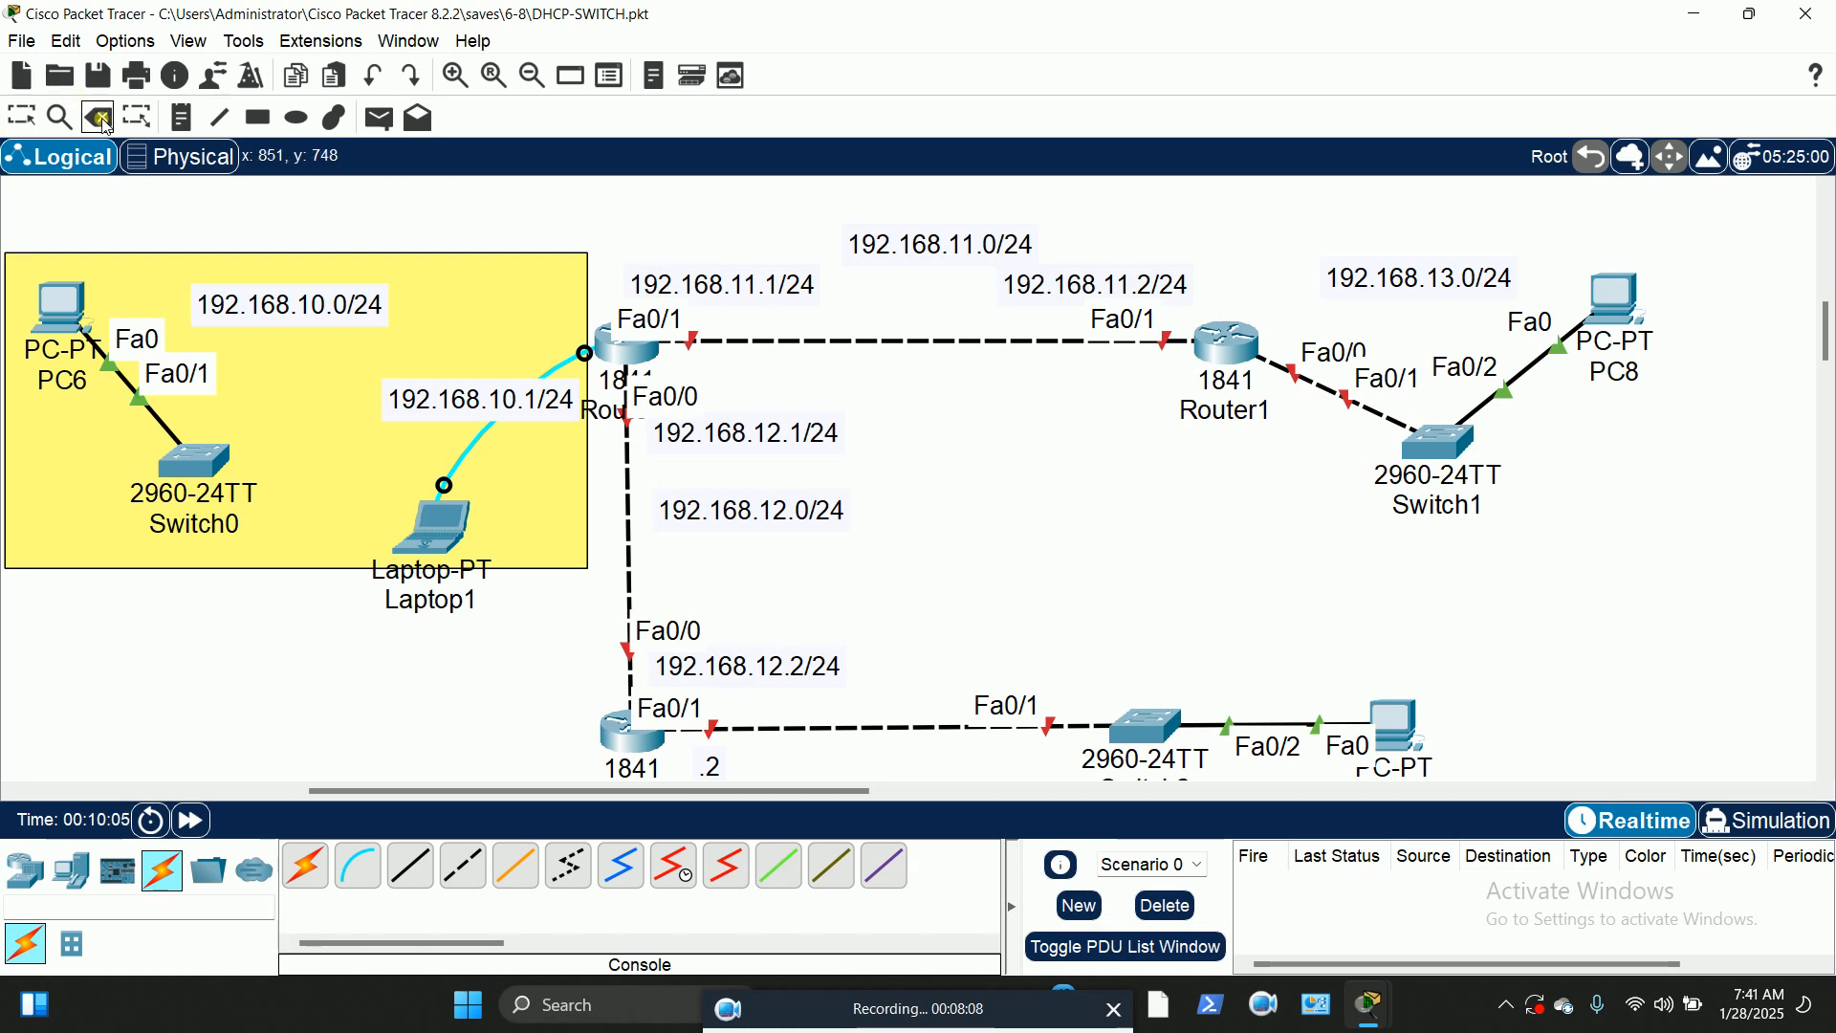
left_click(914, 355)
left_click(21, 117)
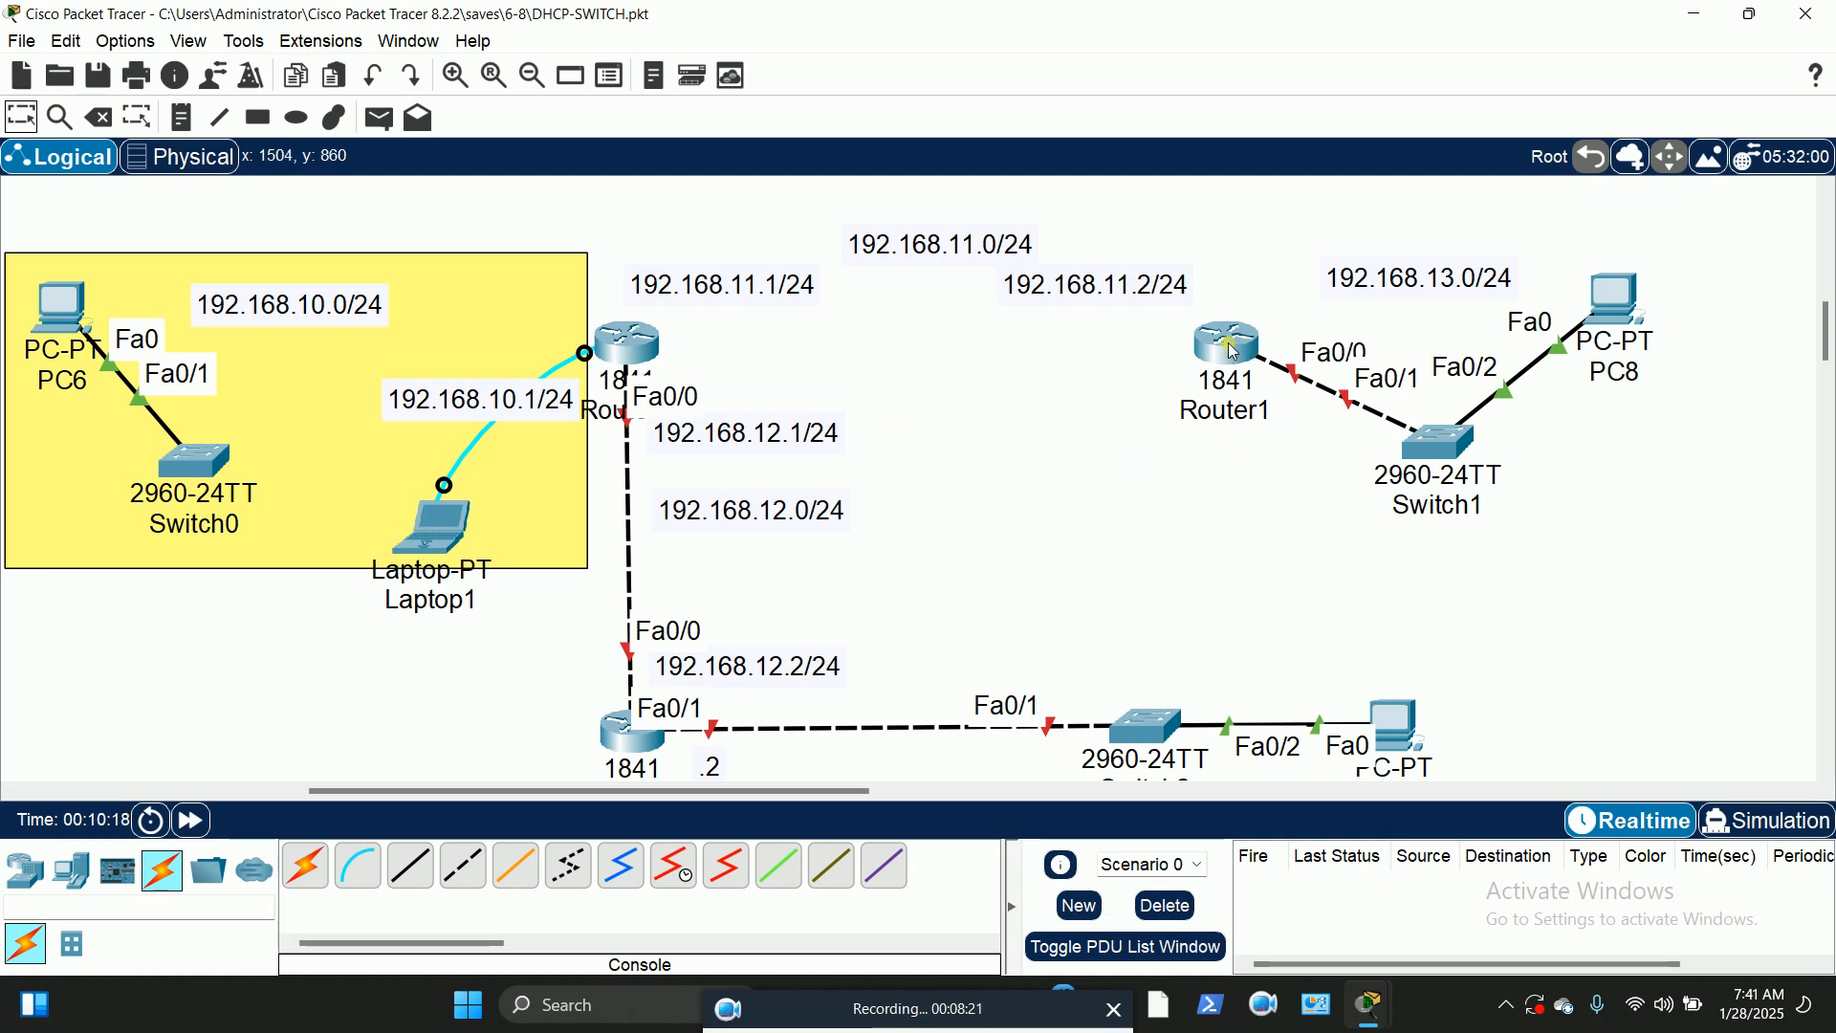
mouse_move(1233, 352)
left_click(1230, 347)
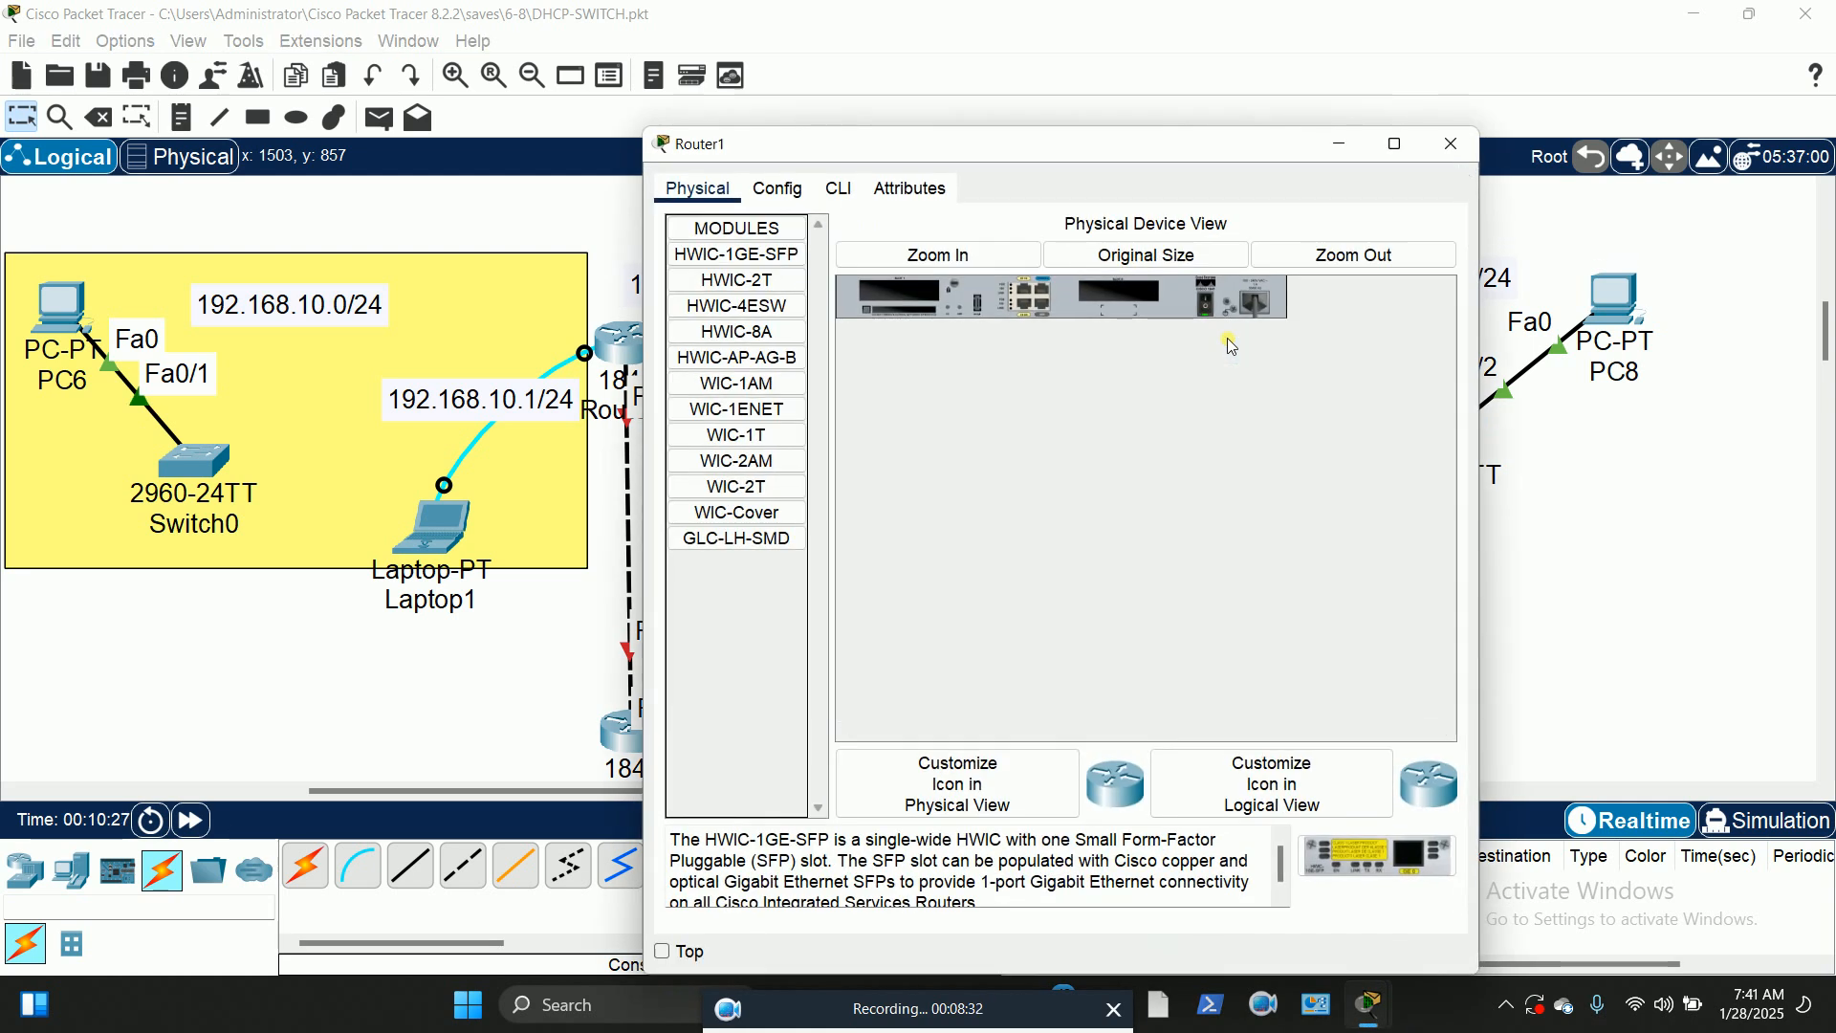
left_click(985, 256)
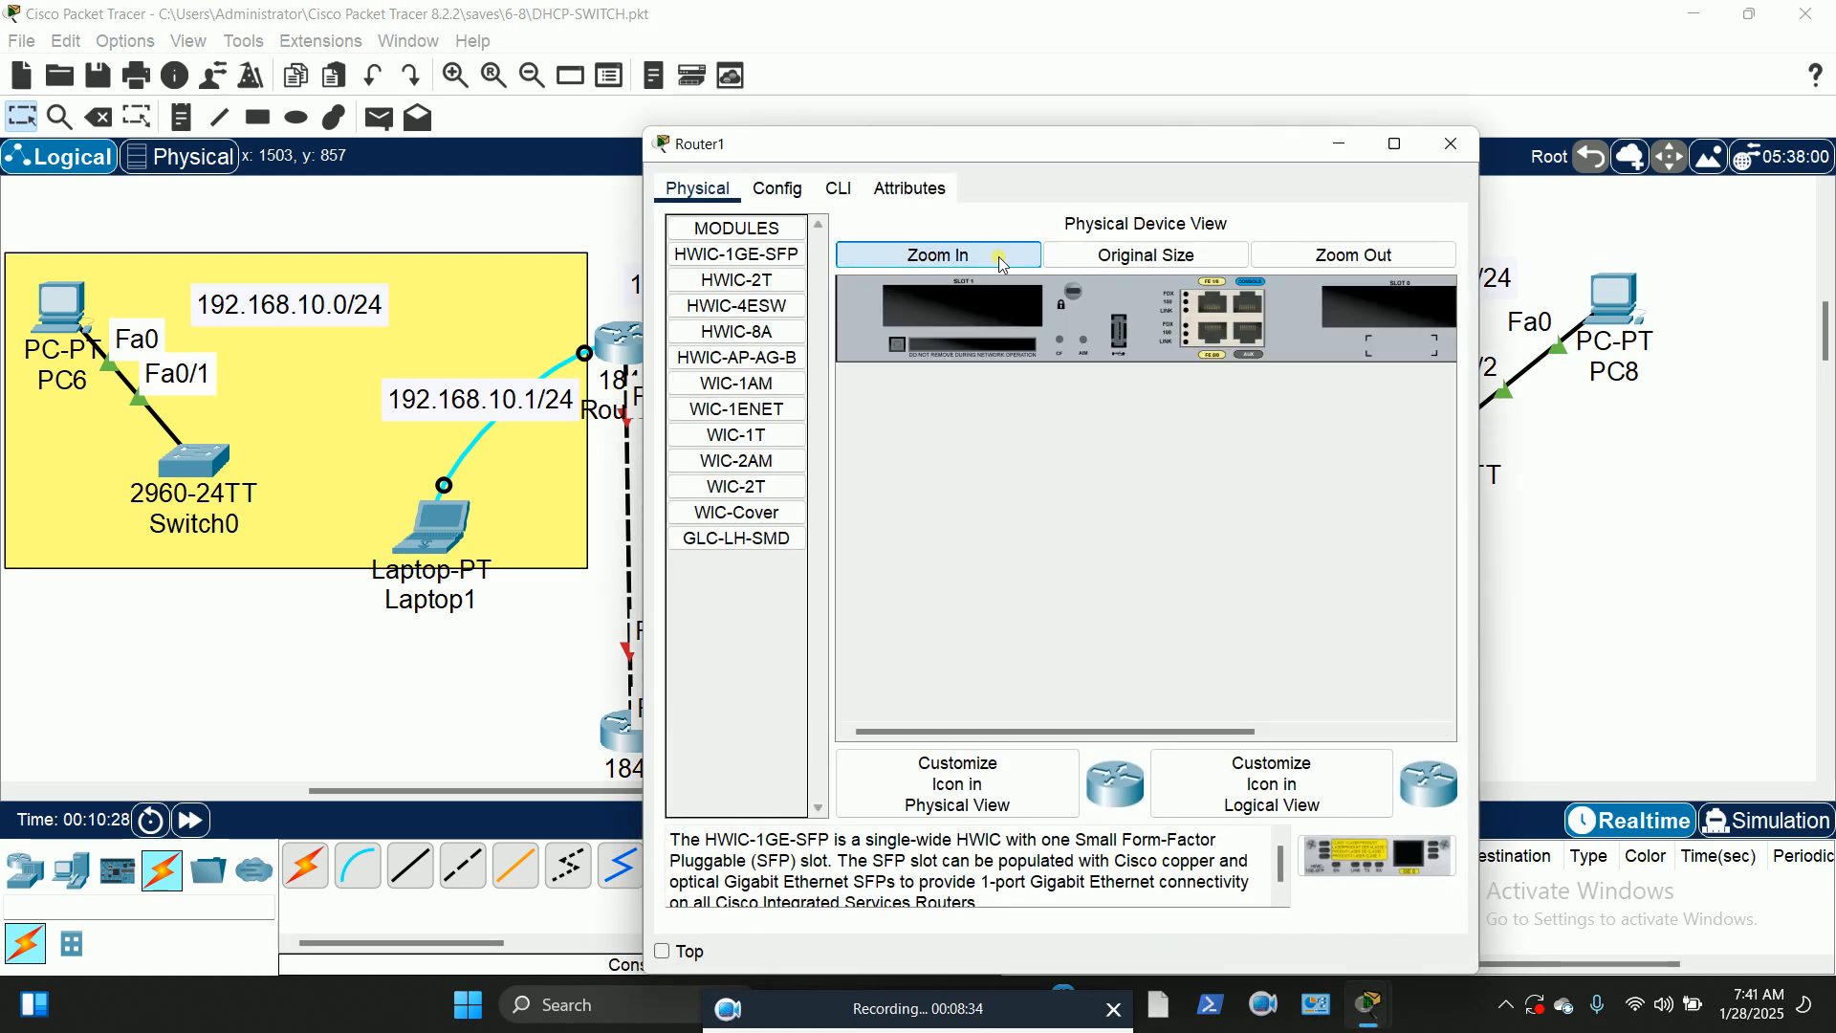
left_click_drag(1147, 732, 1331, 731)
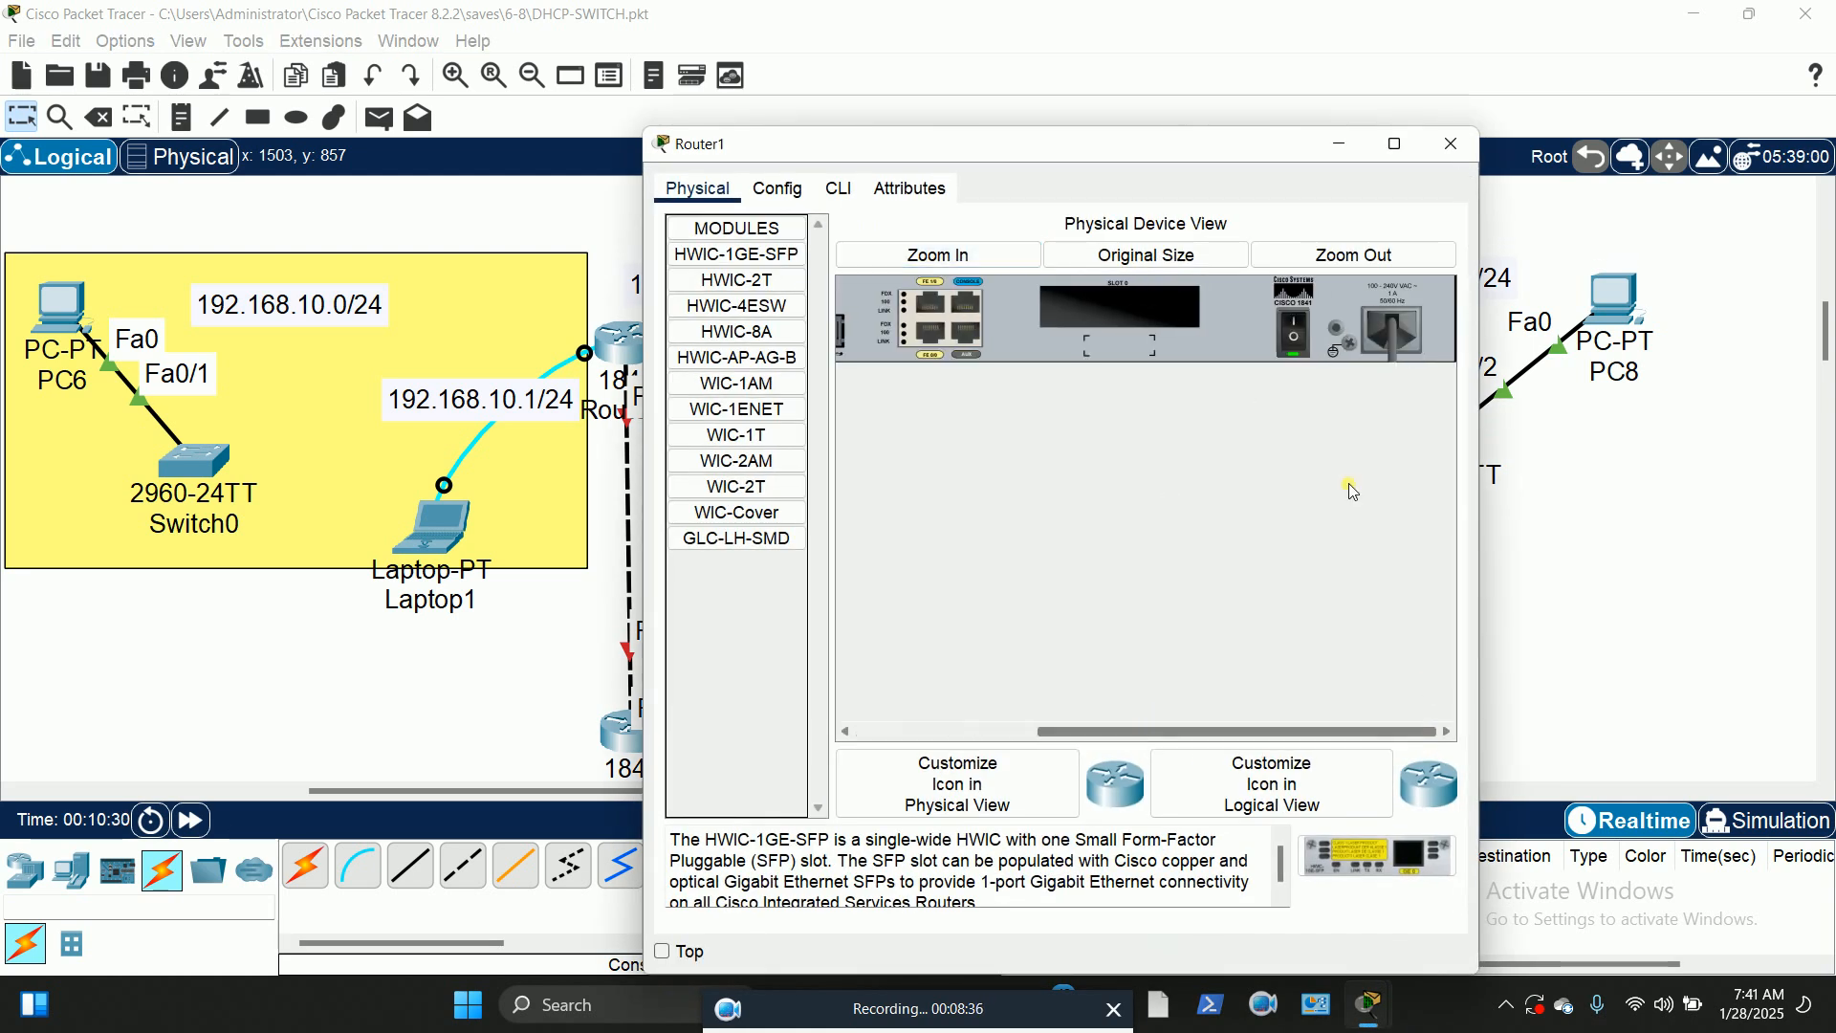
left_click(1296, 334)
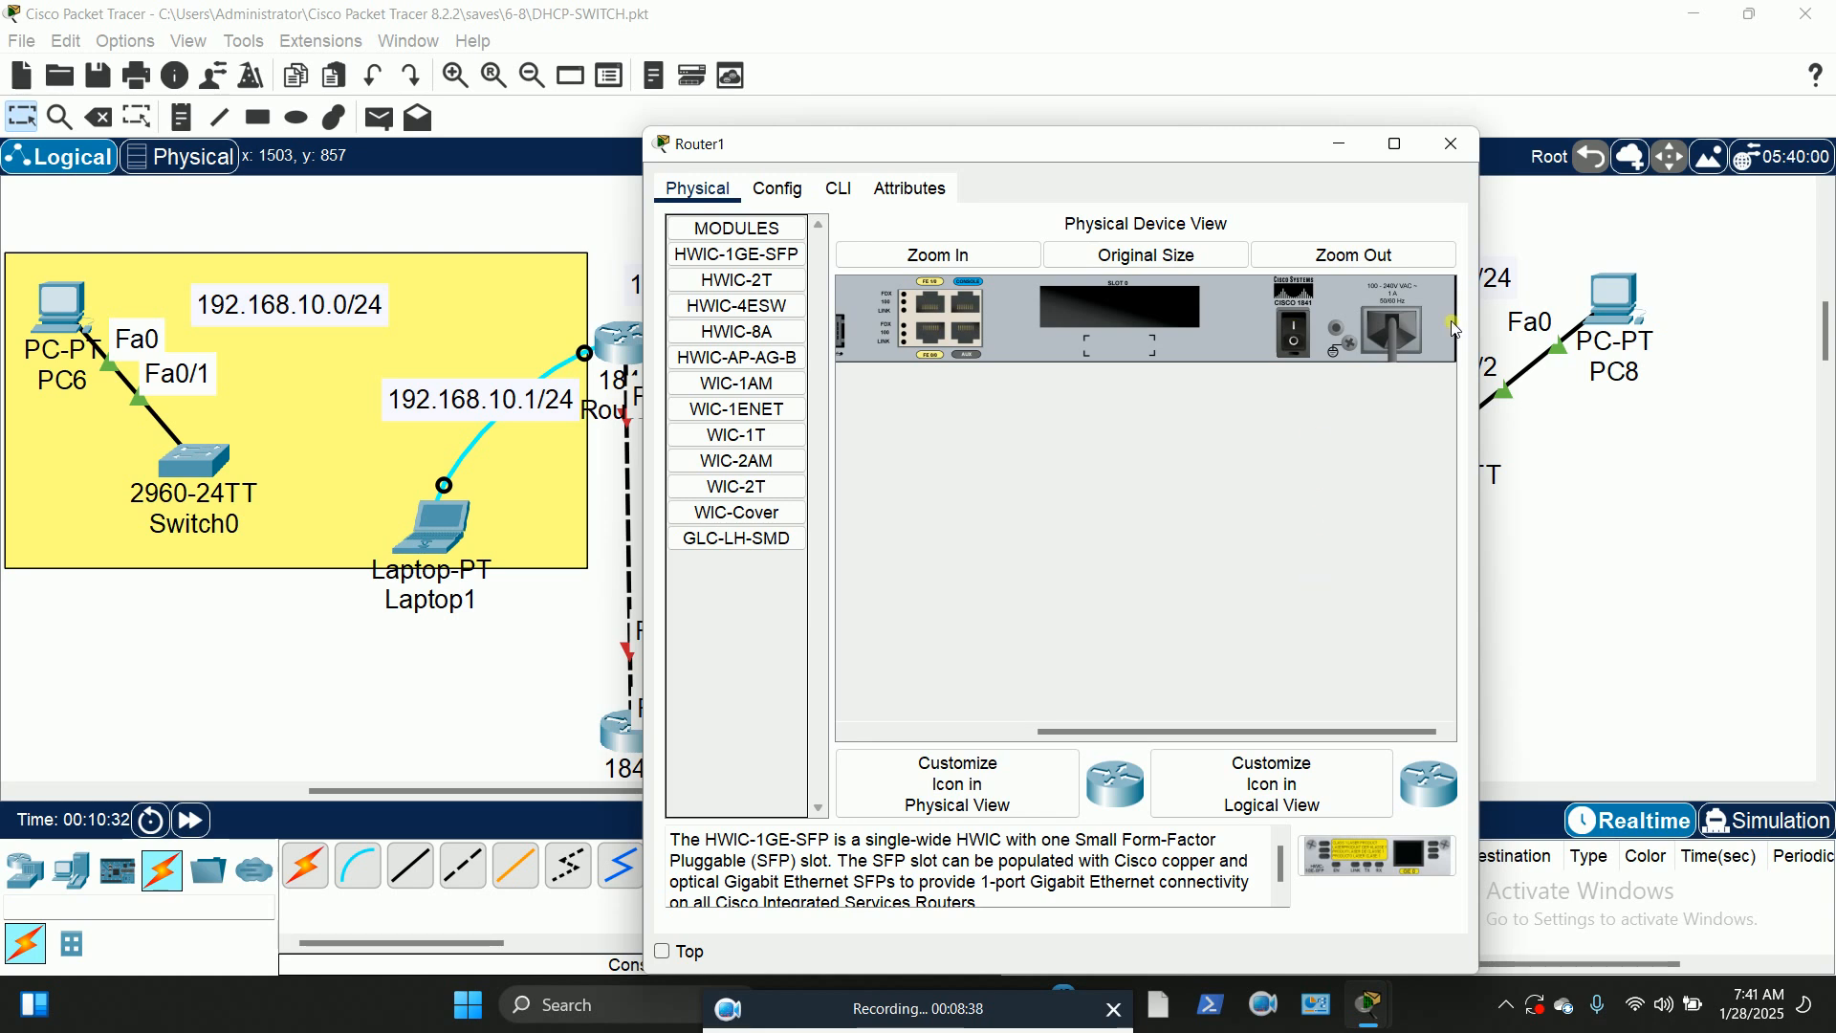
left_click_drag(1262, 155, 1290, 551)
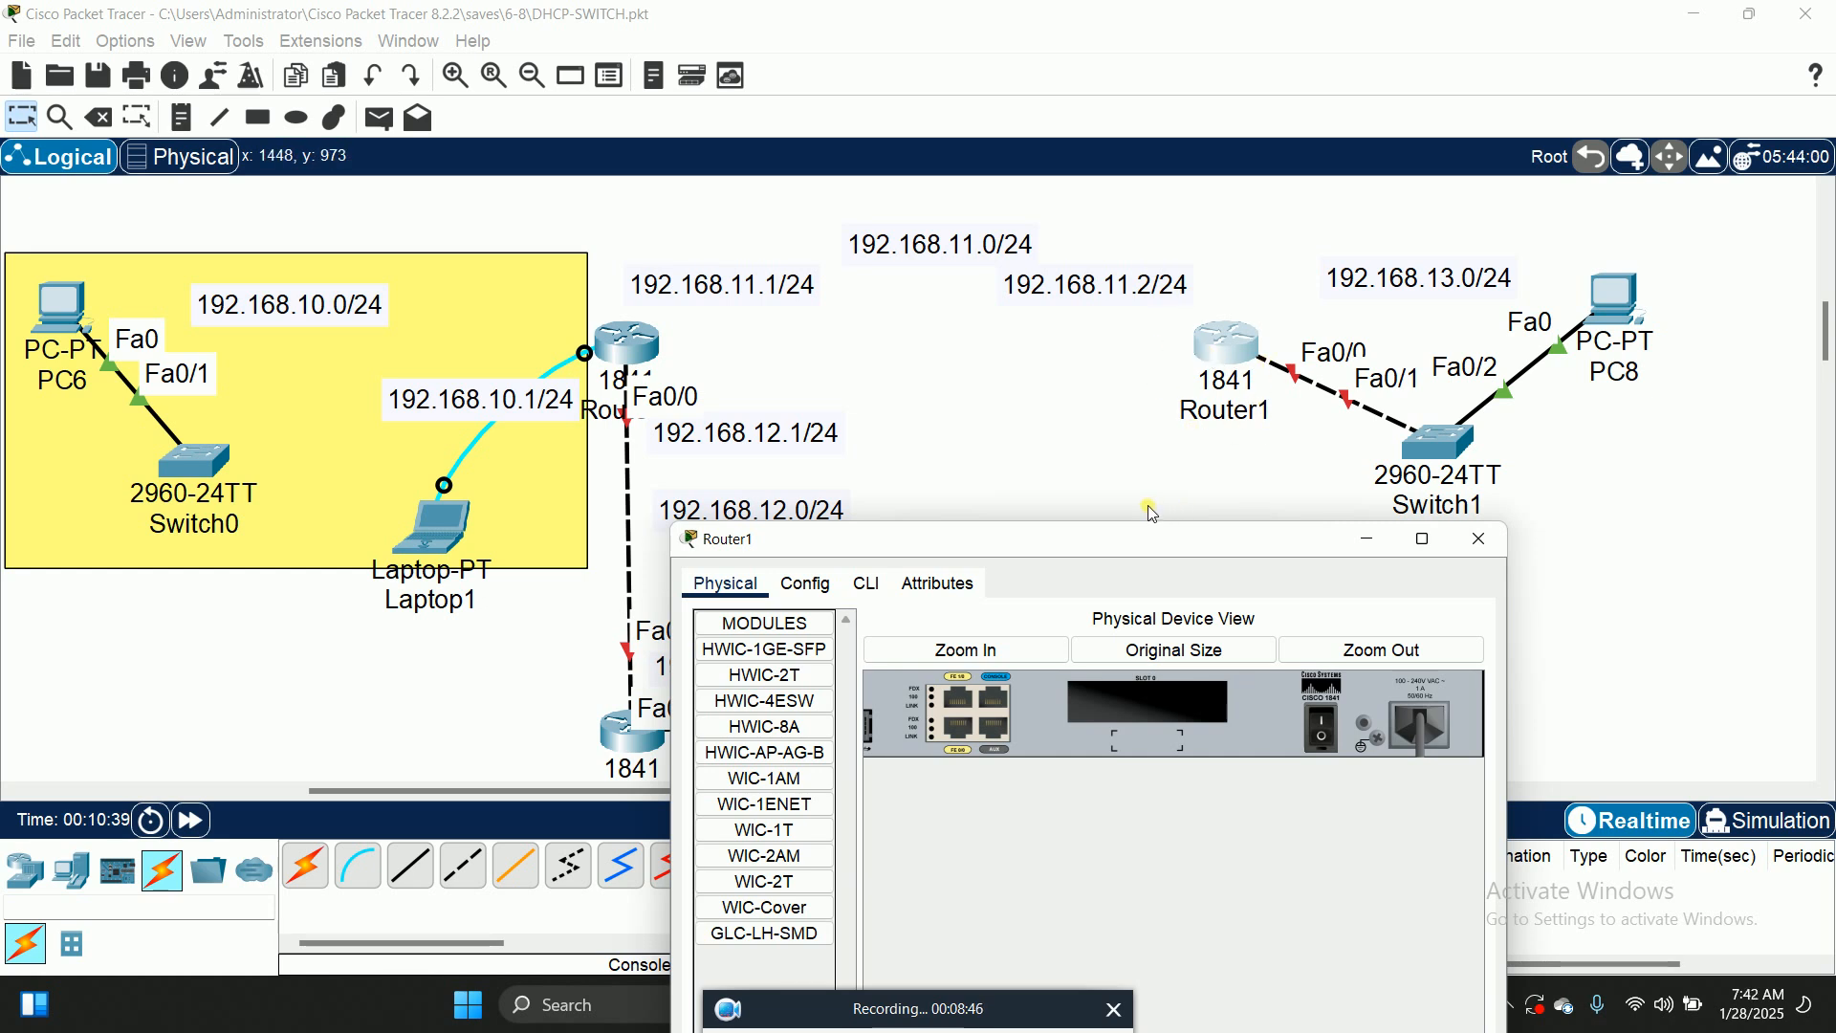
left_click_drag(1151, 543, 779, 157)
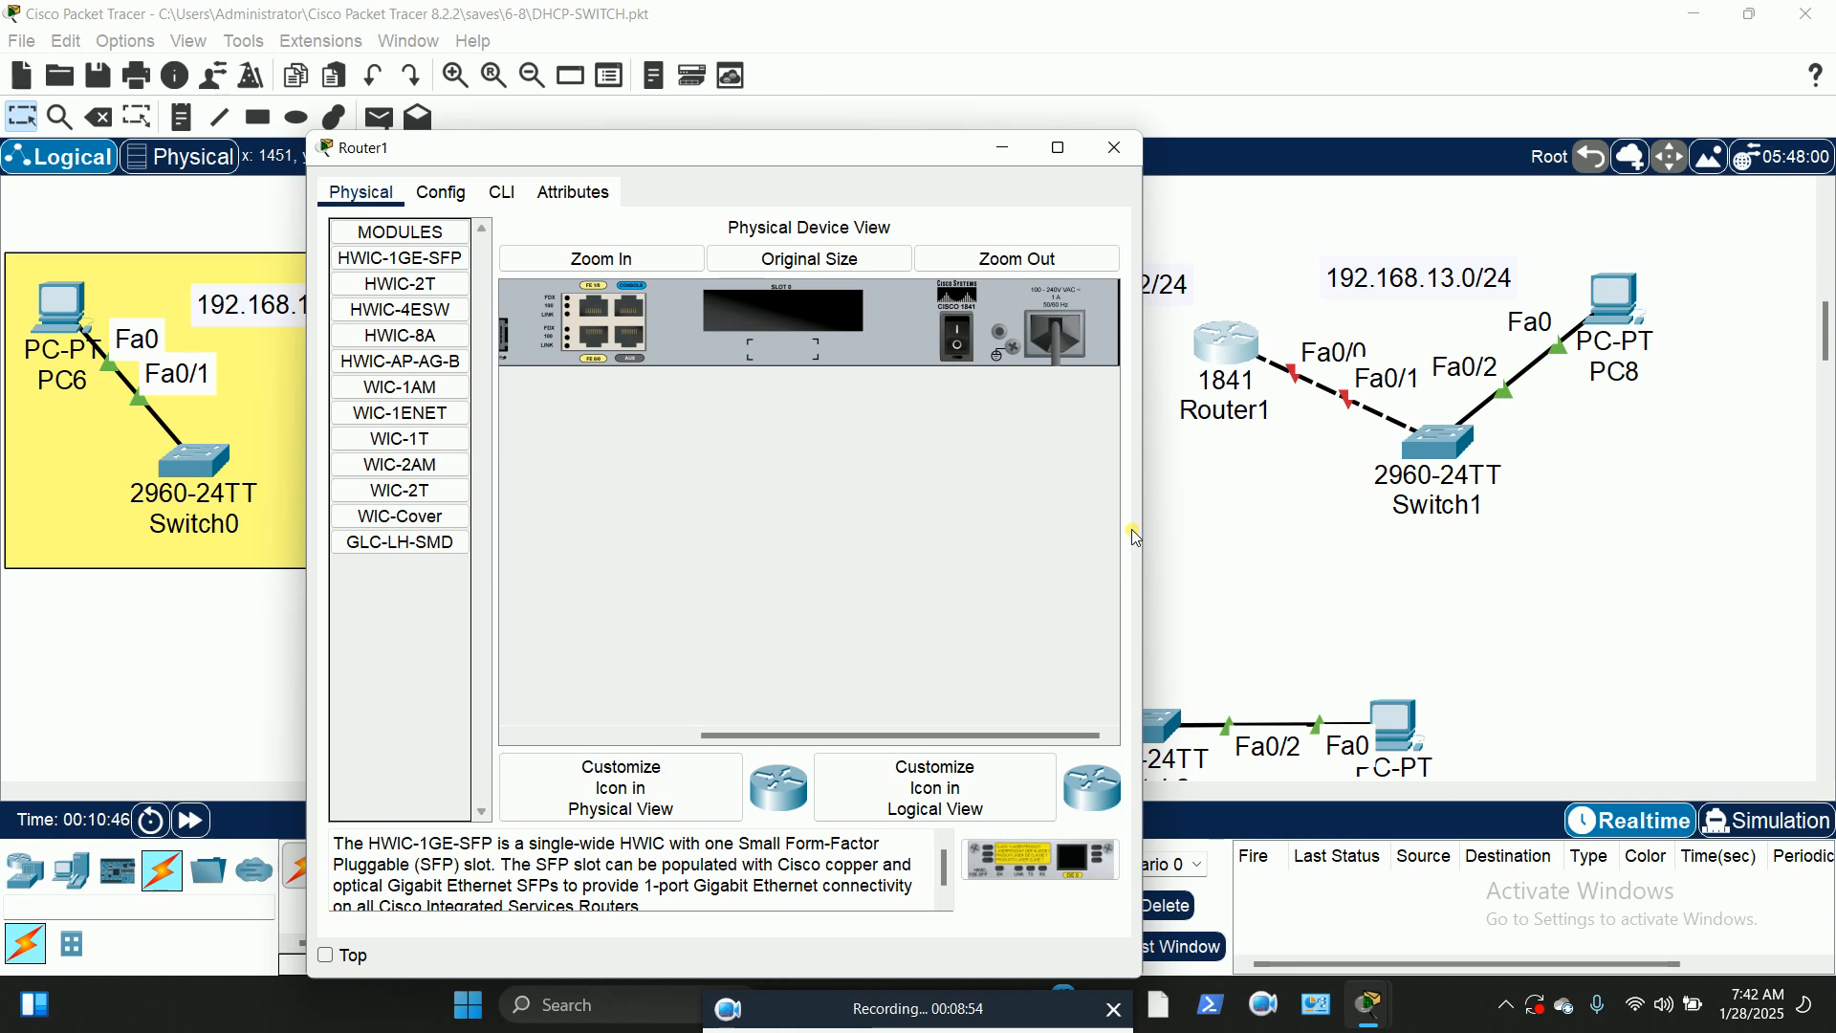
left_click(957, 342)
left_click(1114, 149)
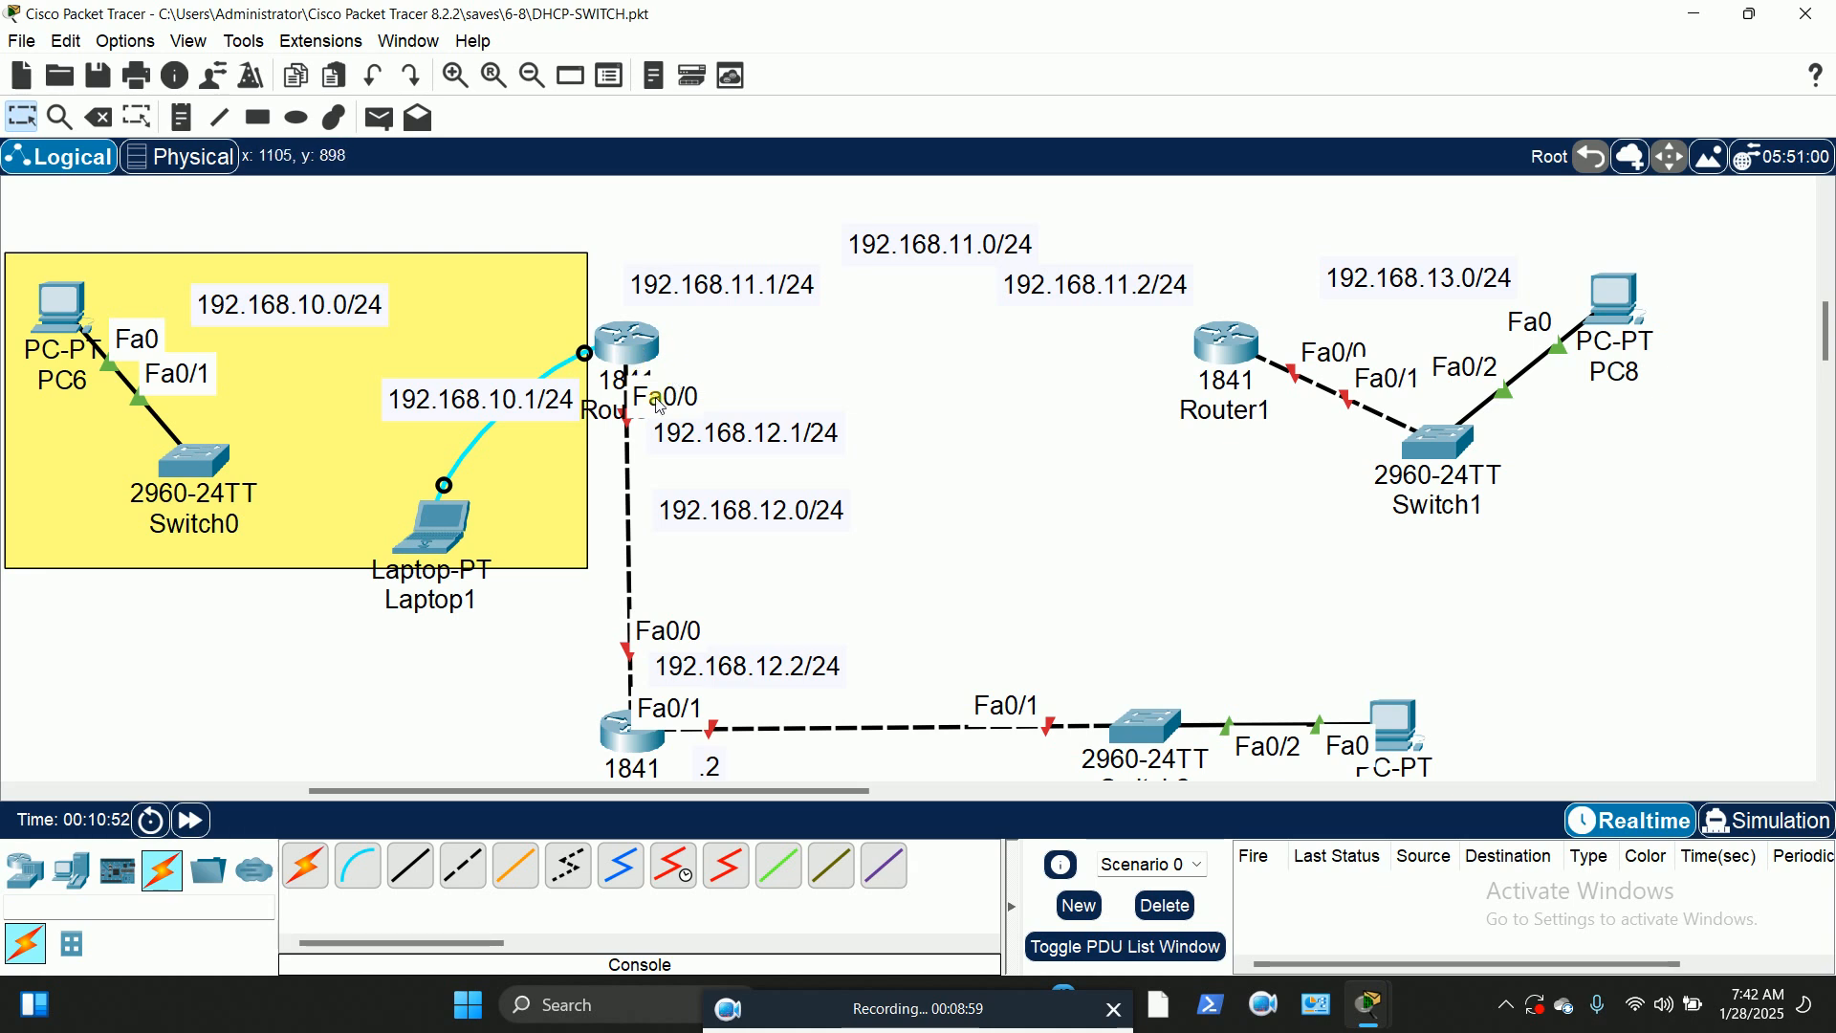
Step: Open Router0's physical device view enlarged and power the router off
left_click(456, 75)
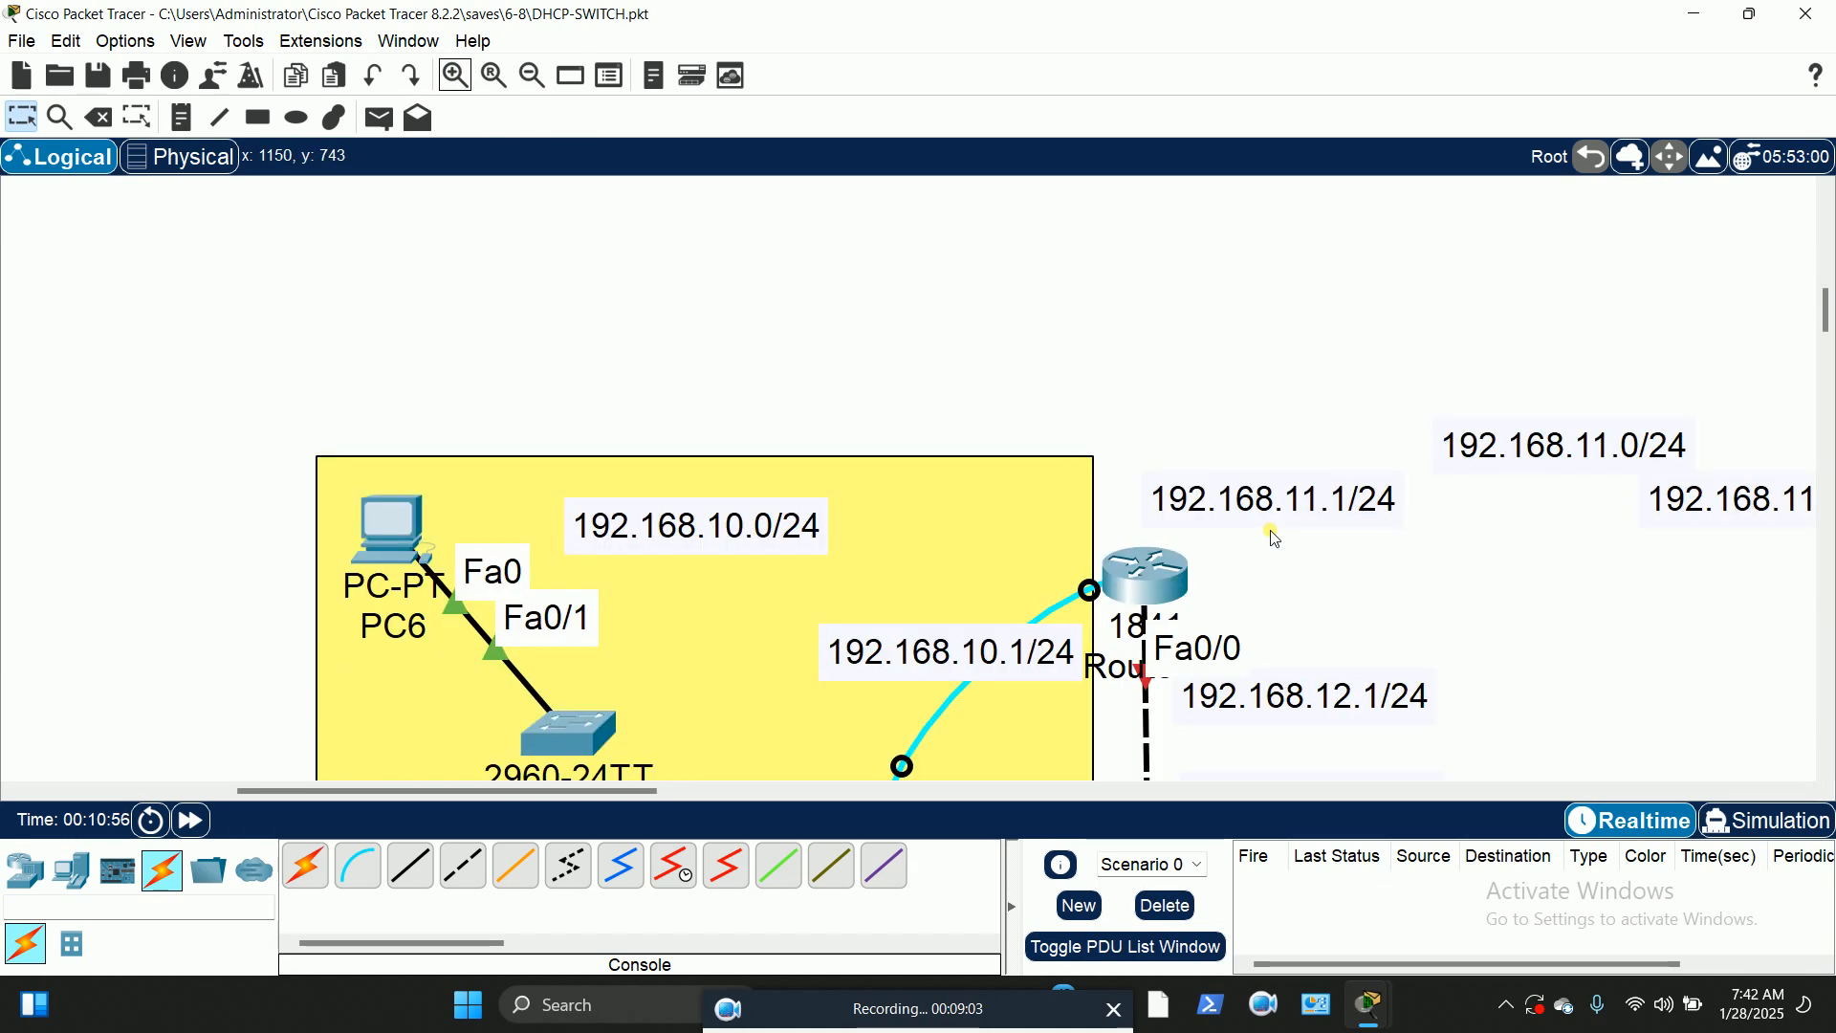
scroll(1275, 538, "down", 3)
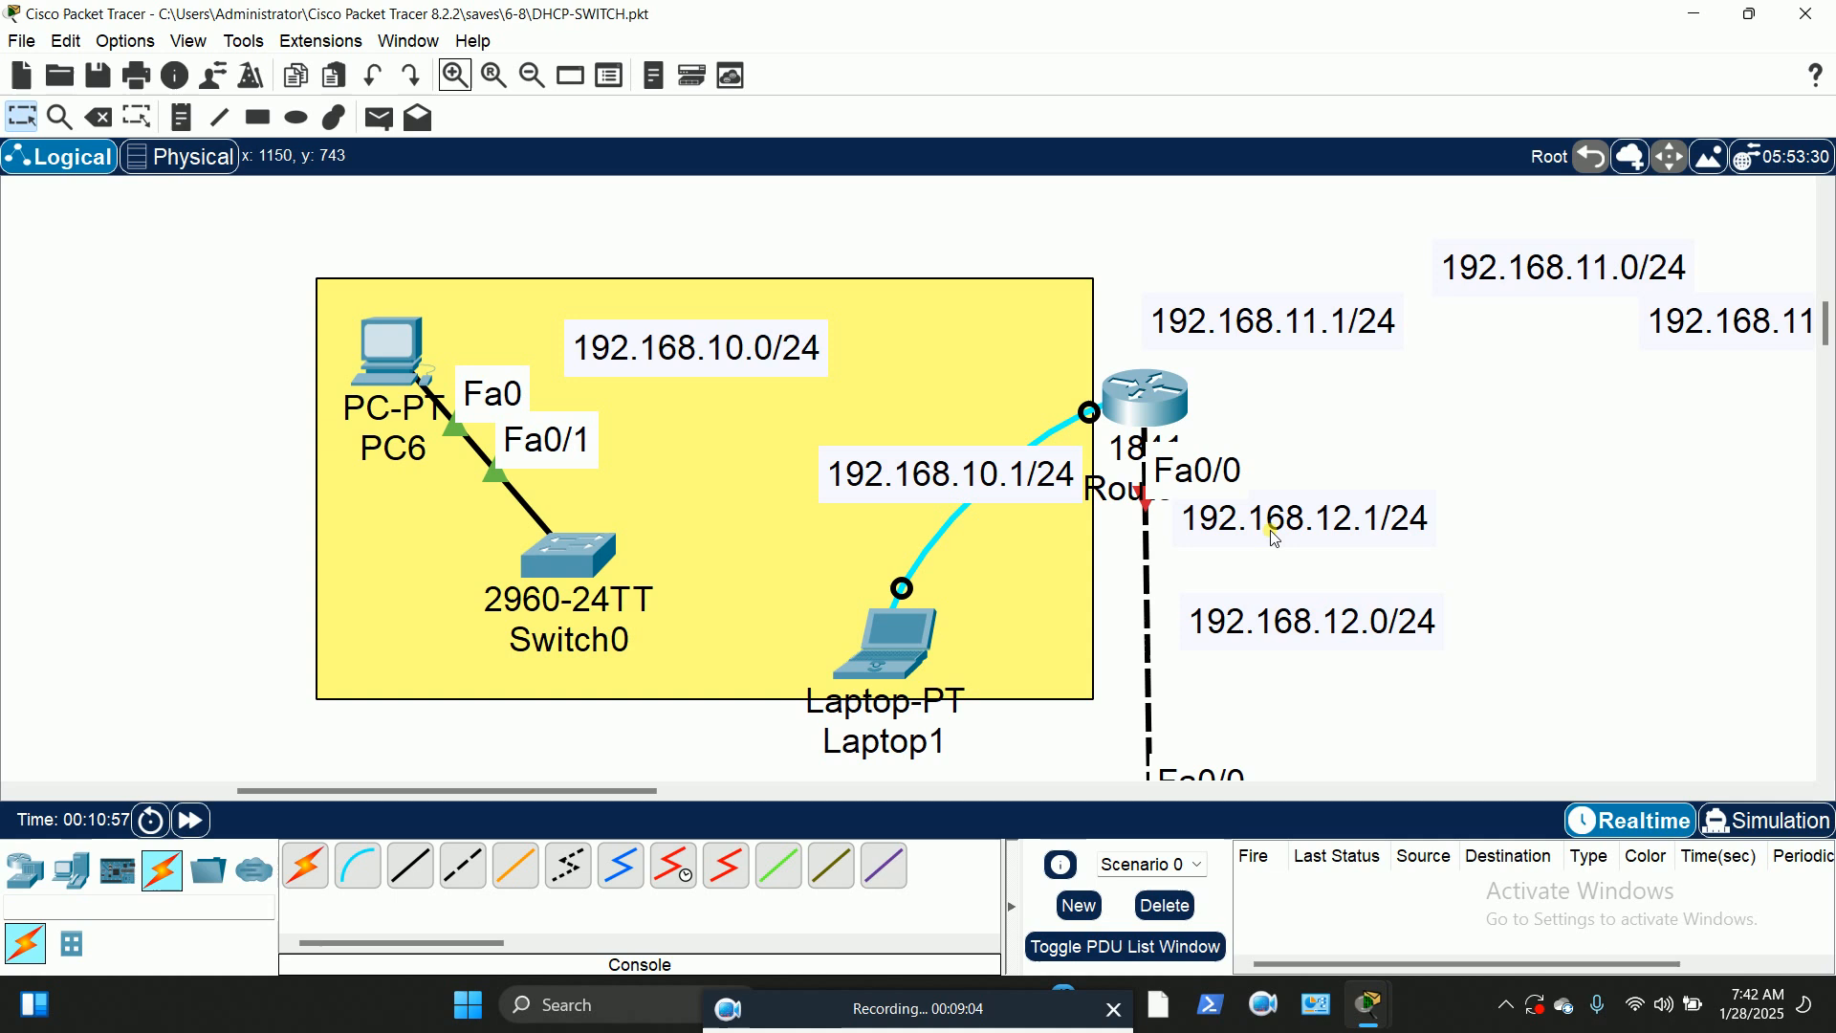
left_click(1153, 402)
left_click_drag(1233, 157, 730, 84)
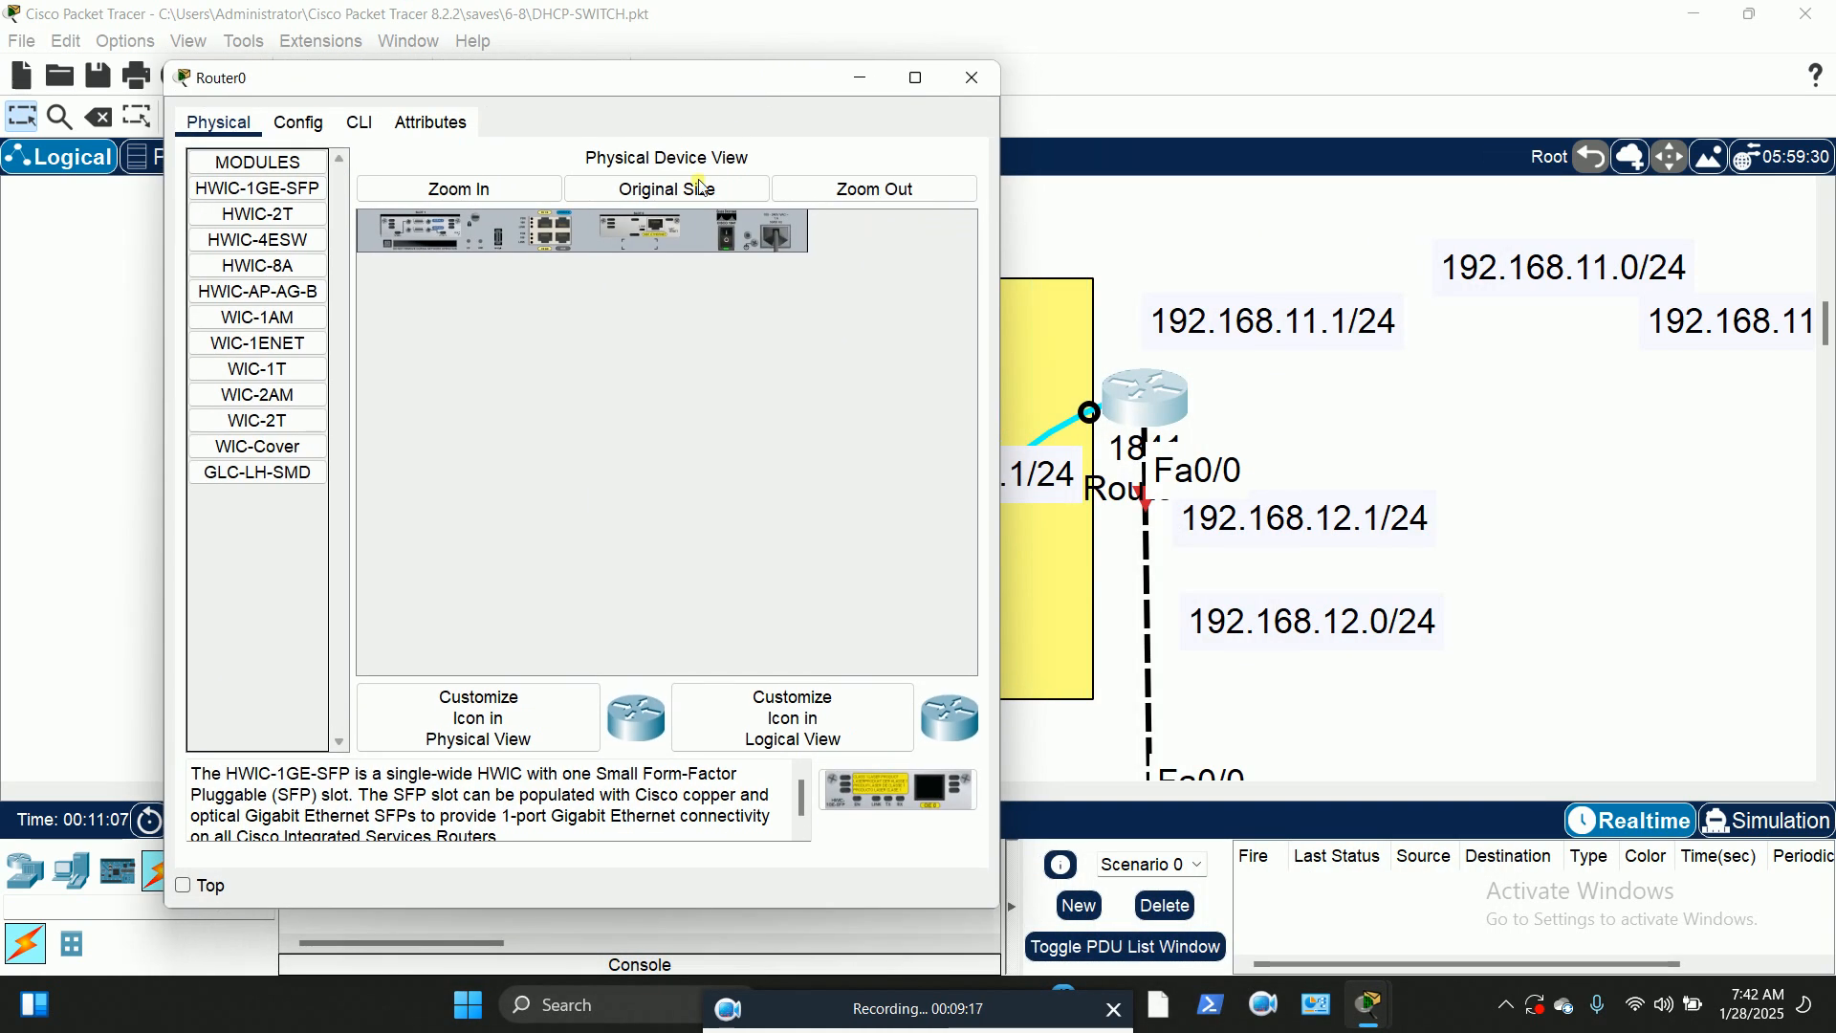
left_click(468, 193)
left_click_drag(539, 675, 722, 669)
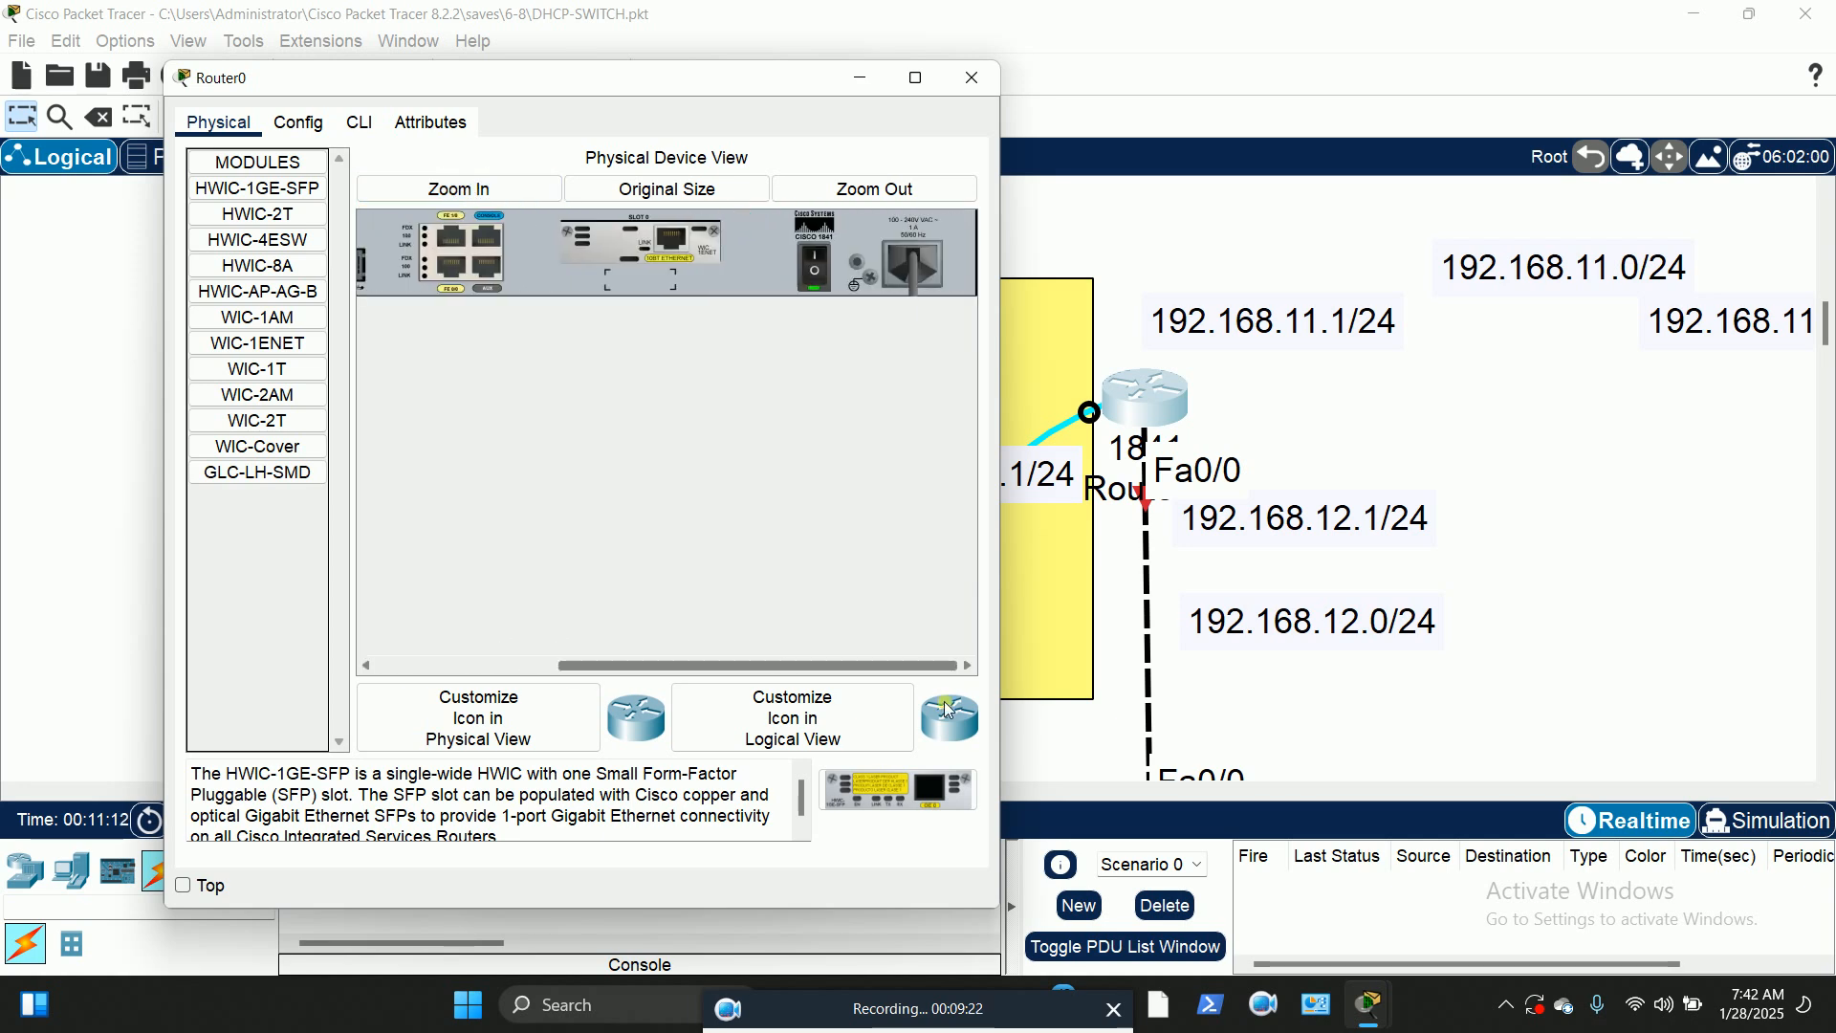
left_click(818, 258)
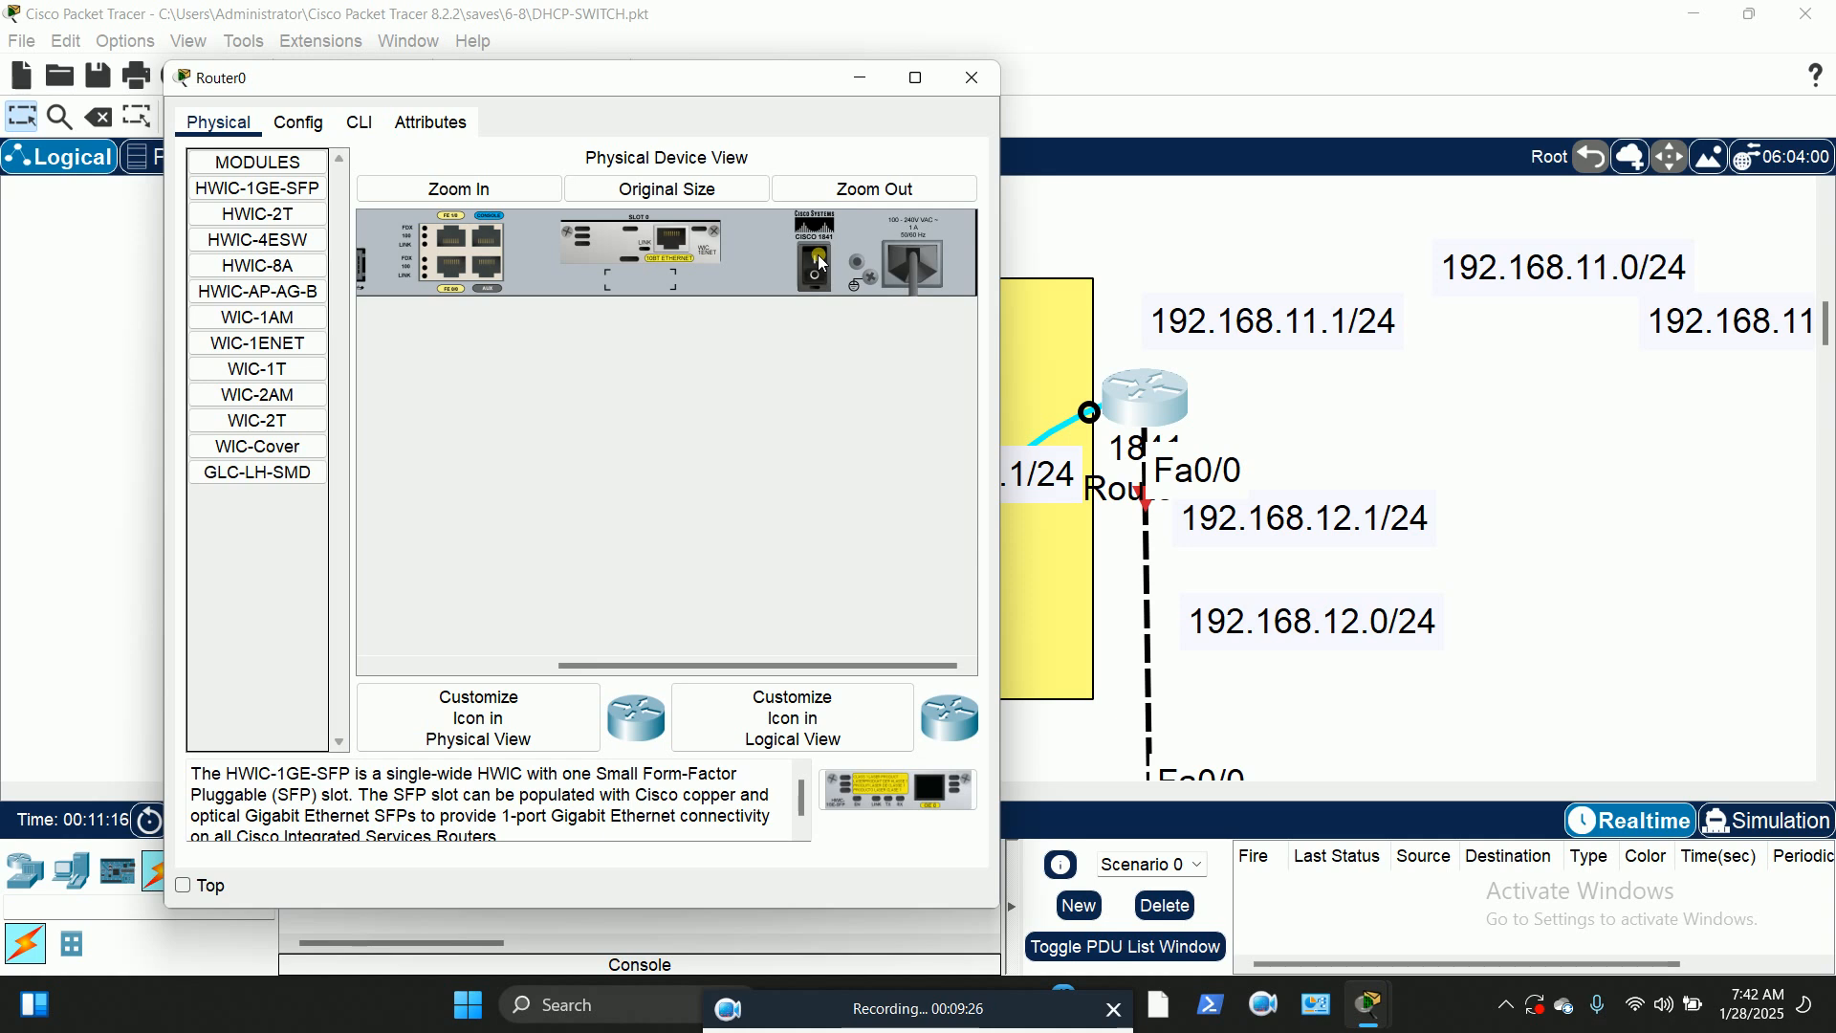
Step: Review the HWIC-2T module against the card in Router0's slot 1, and power the router back on before closing its window
left_click_drag(707, 664, 526, 665)
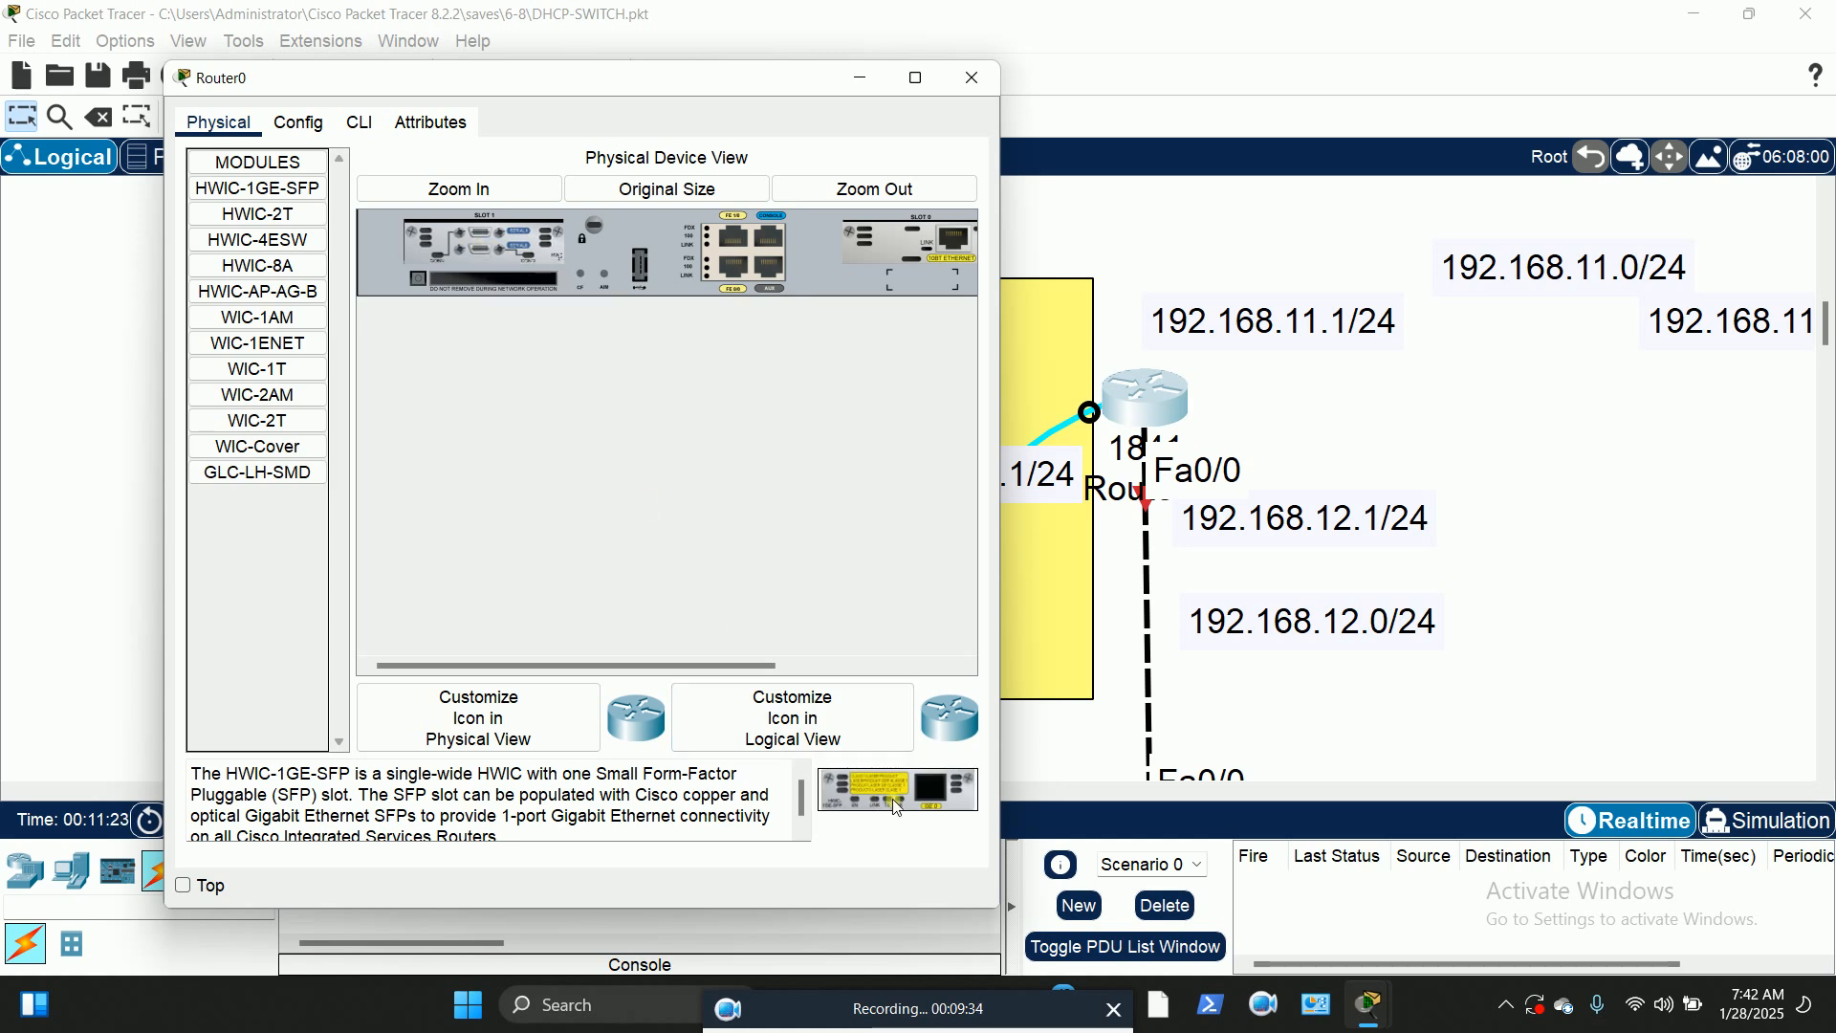
left_click_drag(898, 808, 776, 556)
mouse_move(530, 260)
left_mouse_down()
mouse_move(872, 774)
mouse_move(818, 664)
mouse_move(497, 248)
left_mouse_up()
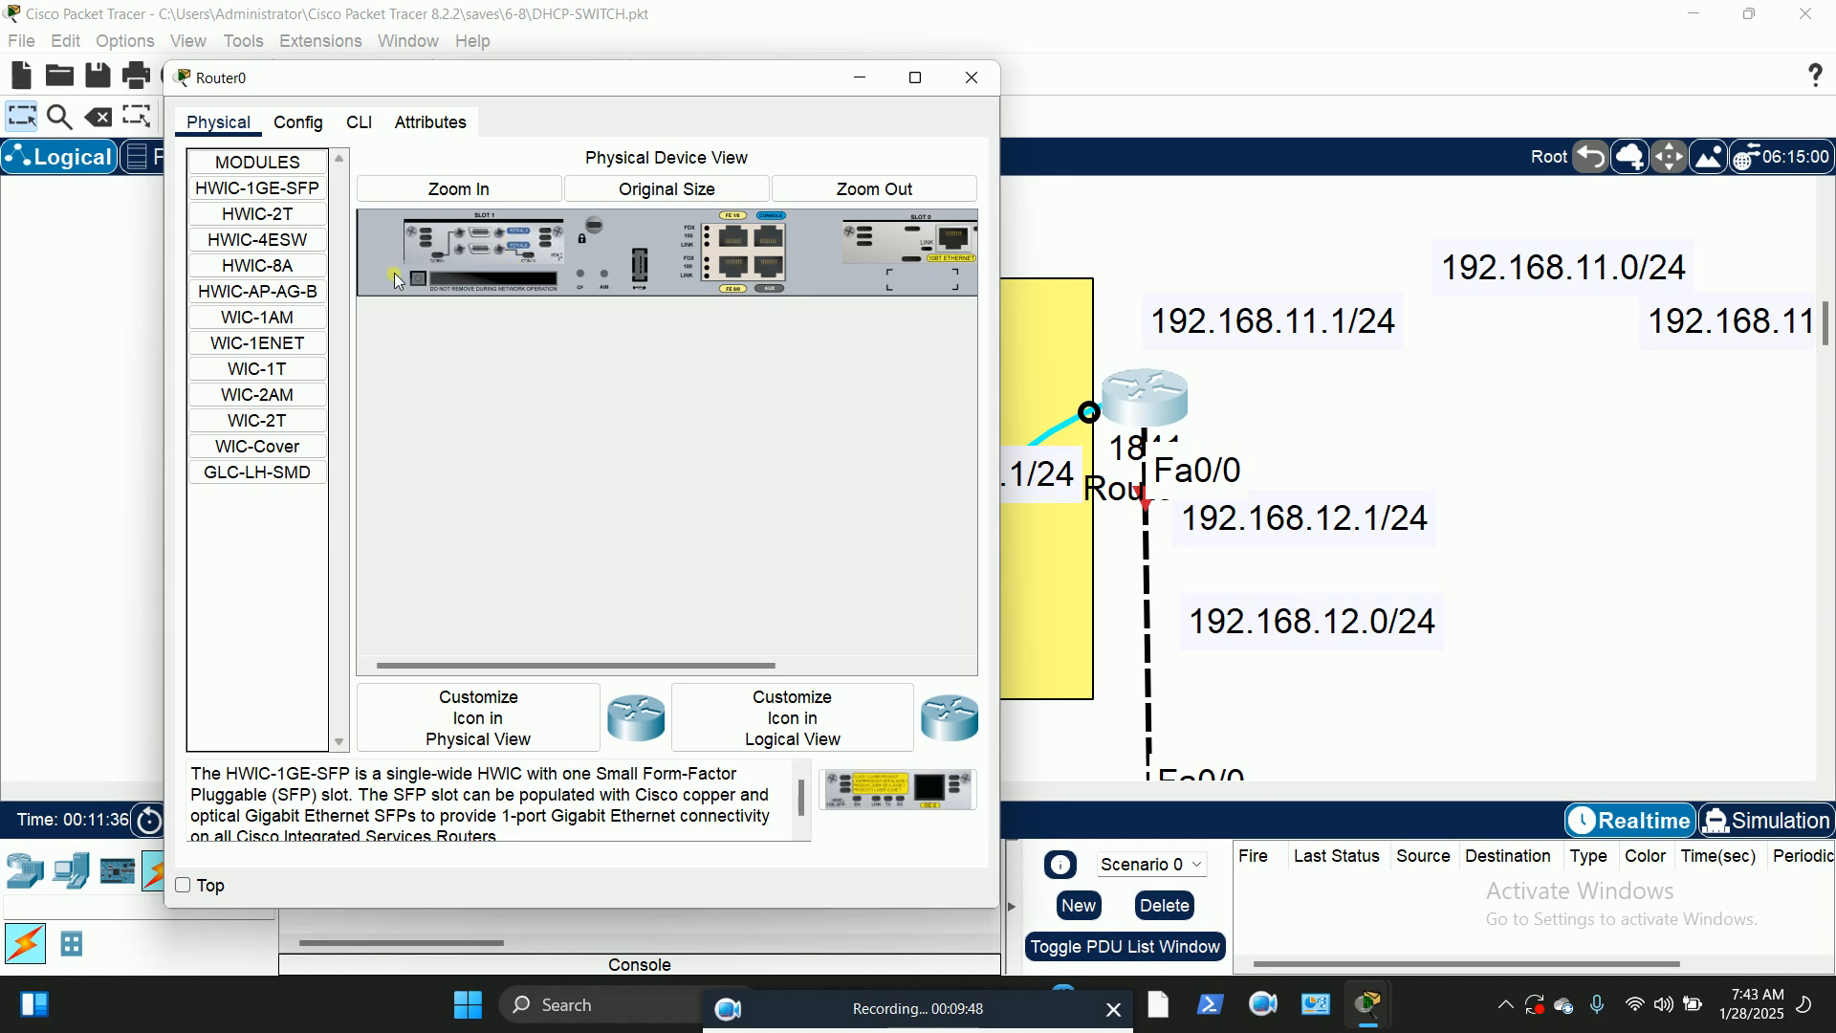
left_click(276, 223)
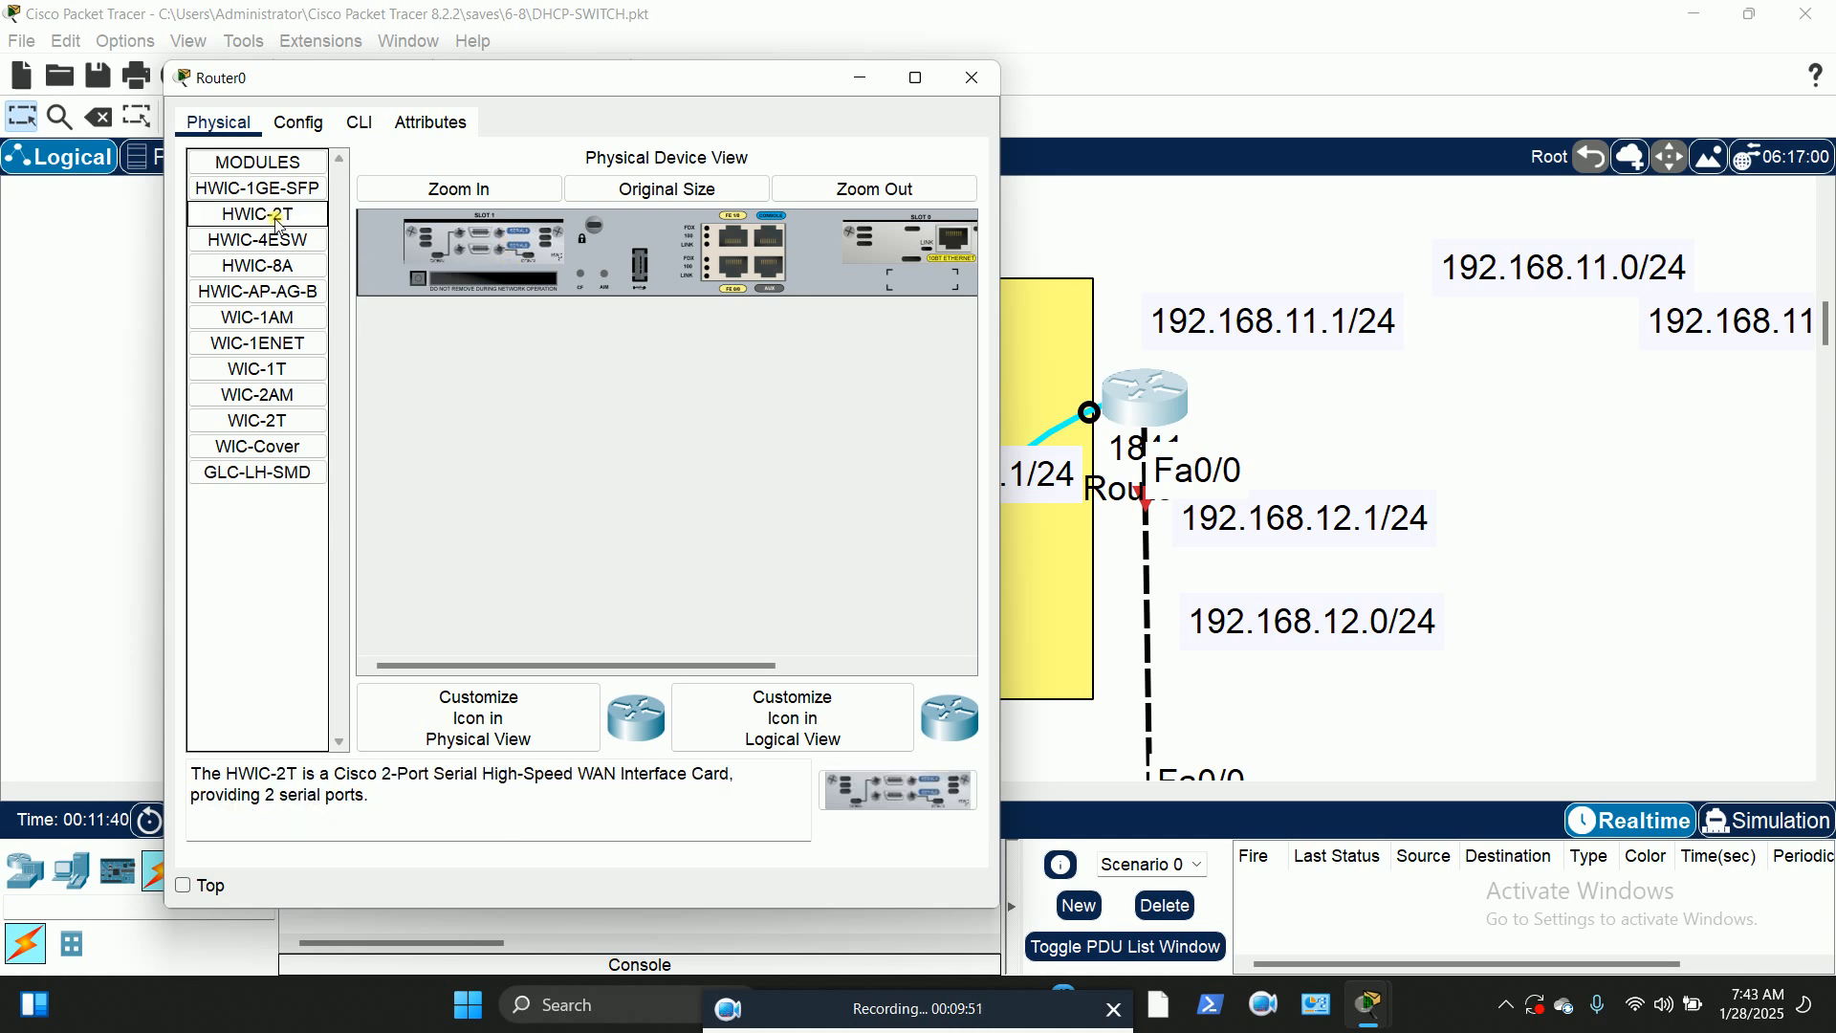
left_click(277, 223)
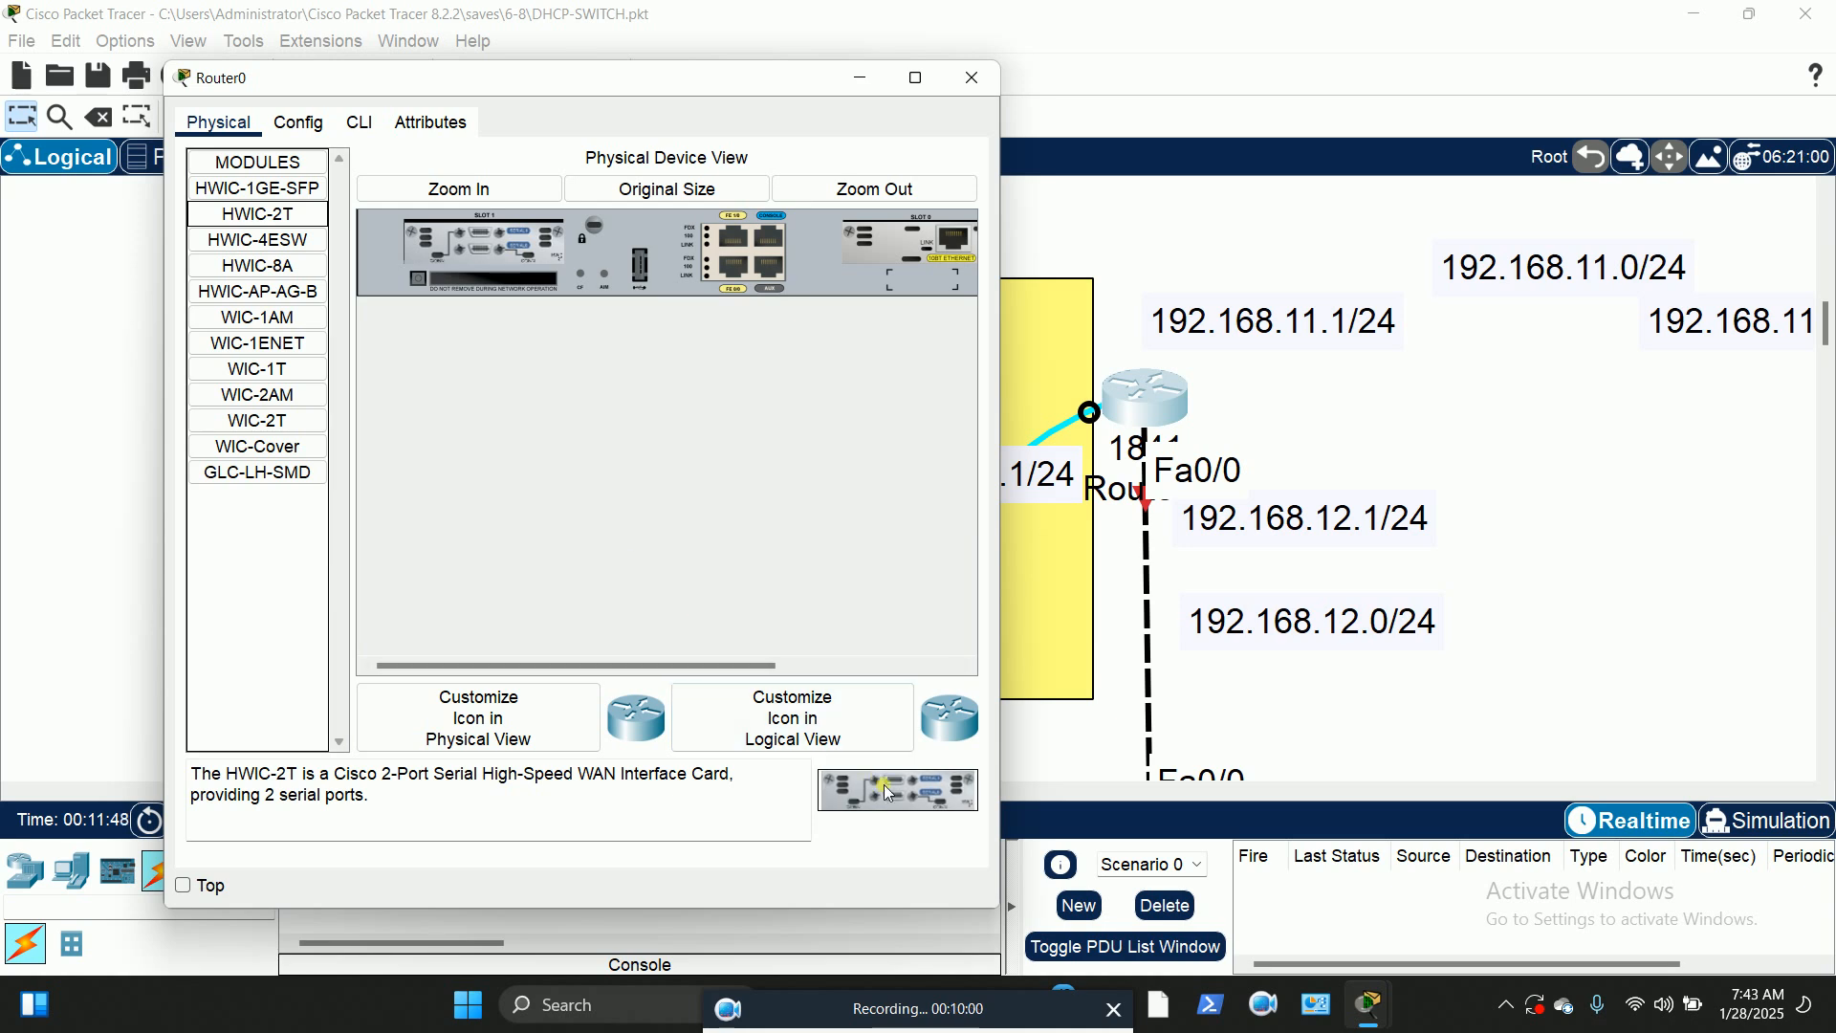
mouse_move(884, 785)
left_mouse_down()
mouse_move(612, 440)
mouse_move(498, 250)
mouse_move(866, 720)
mouse_move(898, 792)
left_mouse_up()
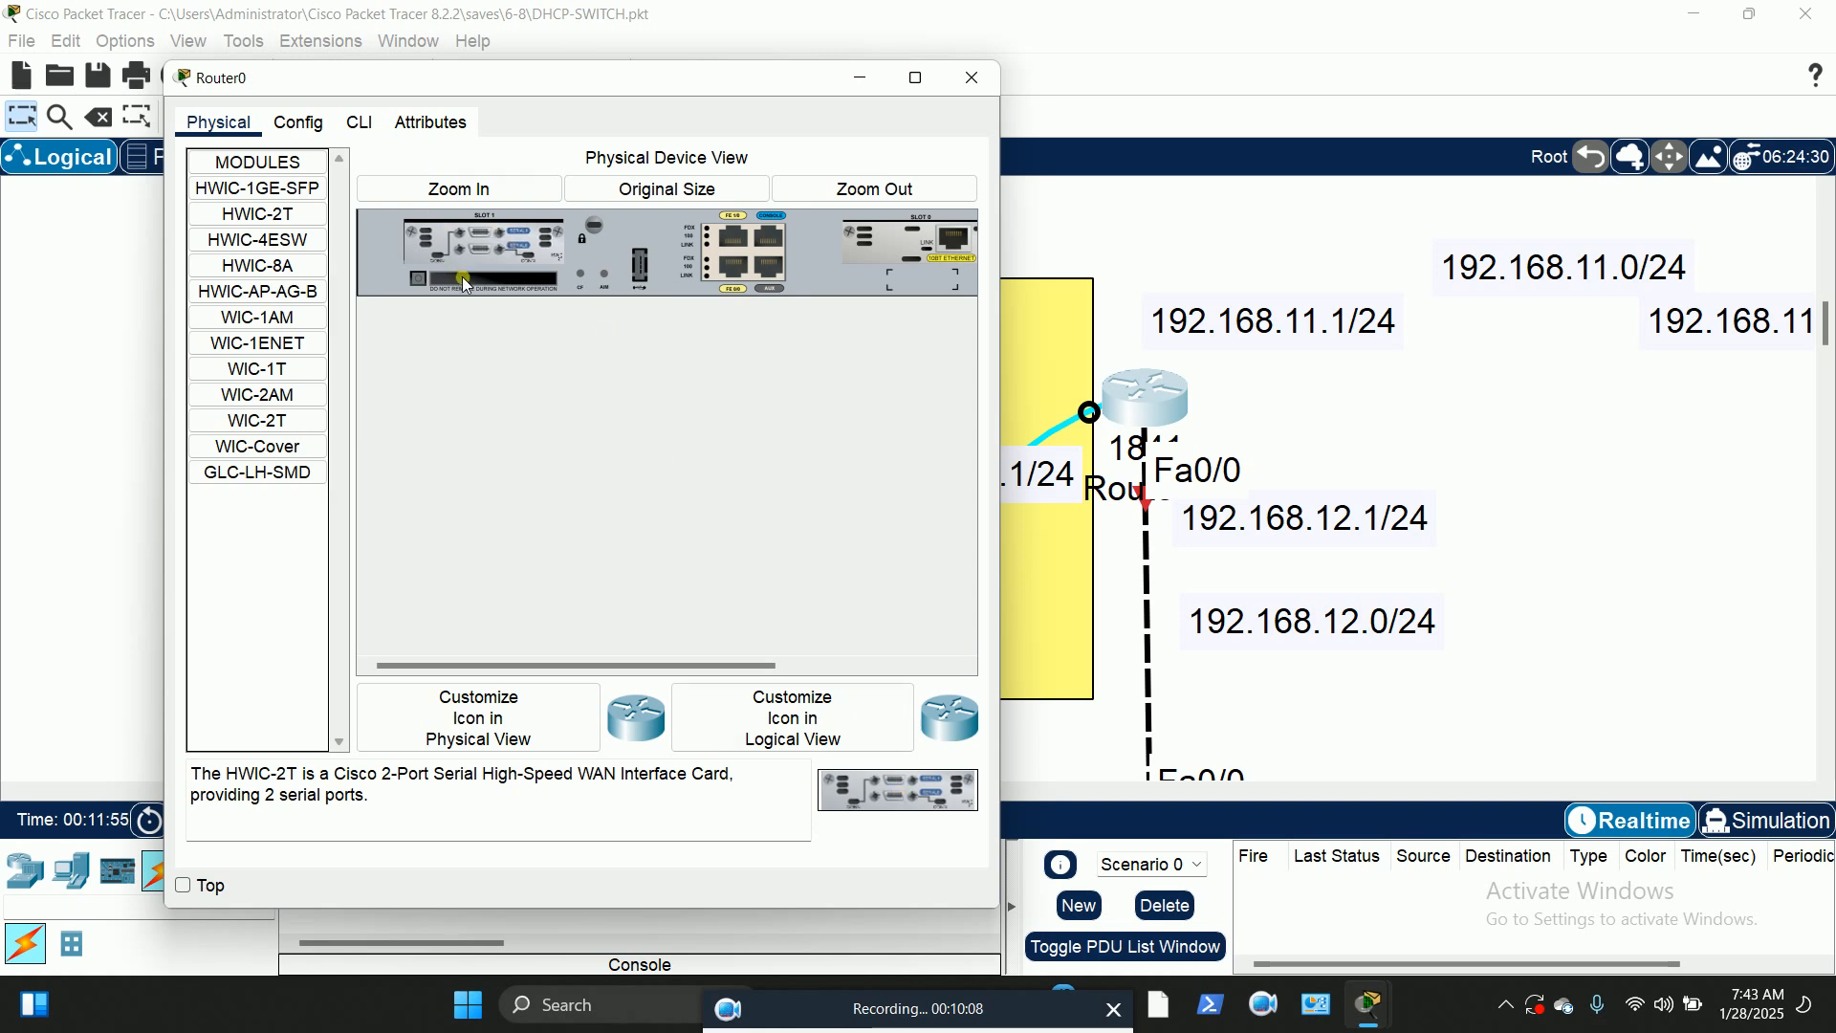
left_click(801, 660)
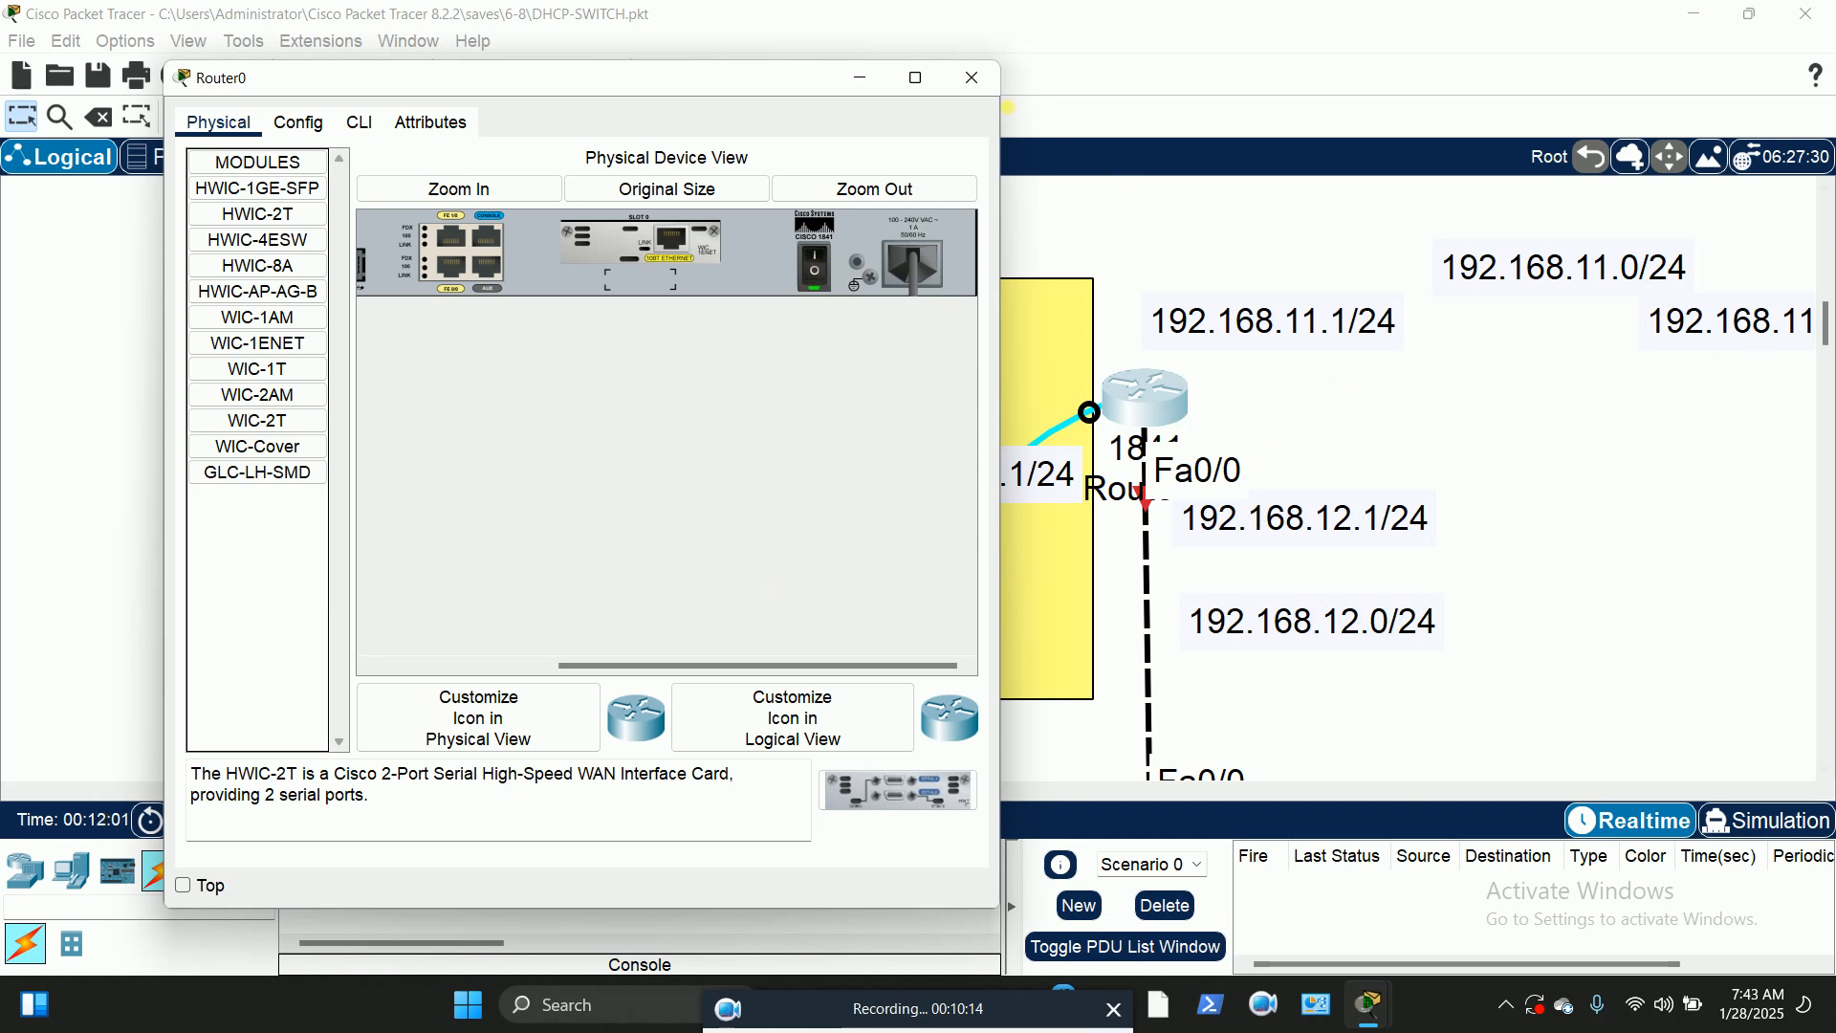
left_click(971, 77)
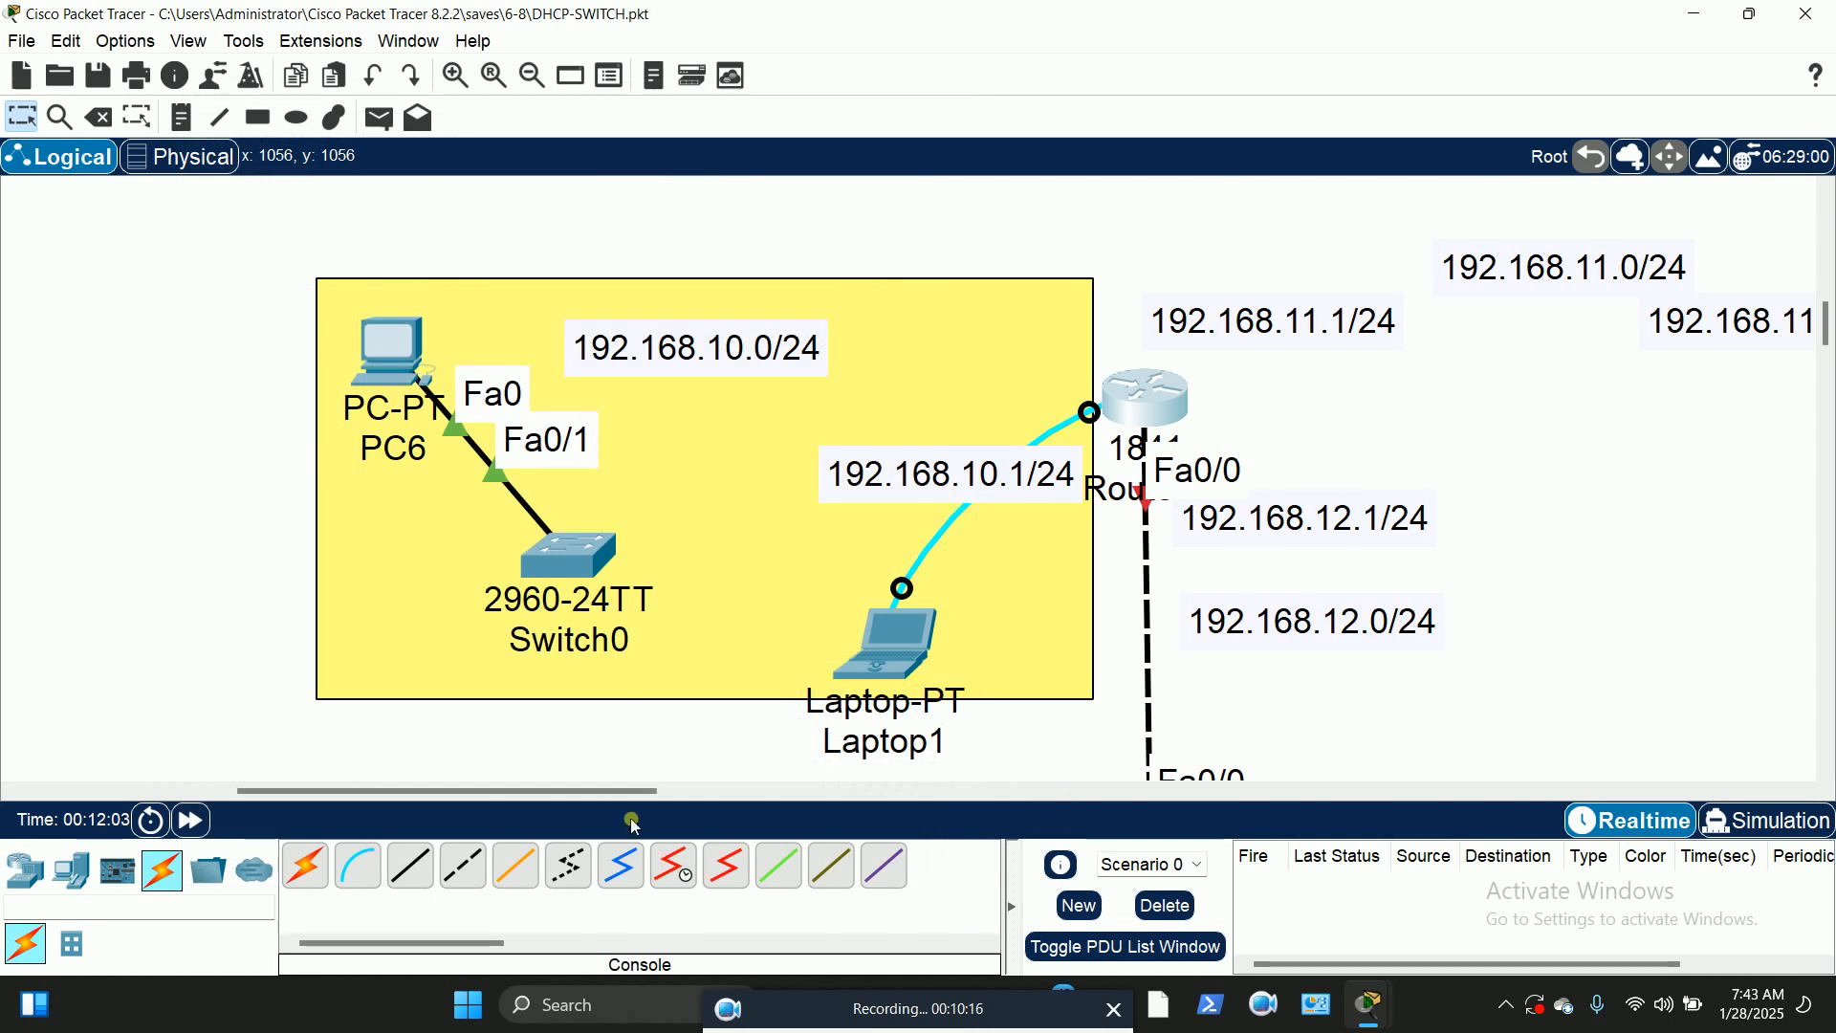
Step: Open Router1's physical device view and power the router off
left_click_drag(619, 801, 858, 813)
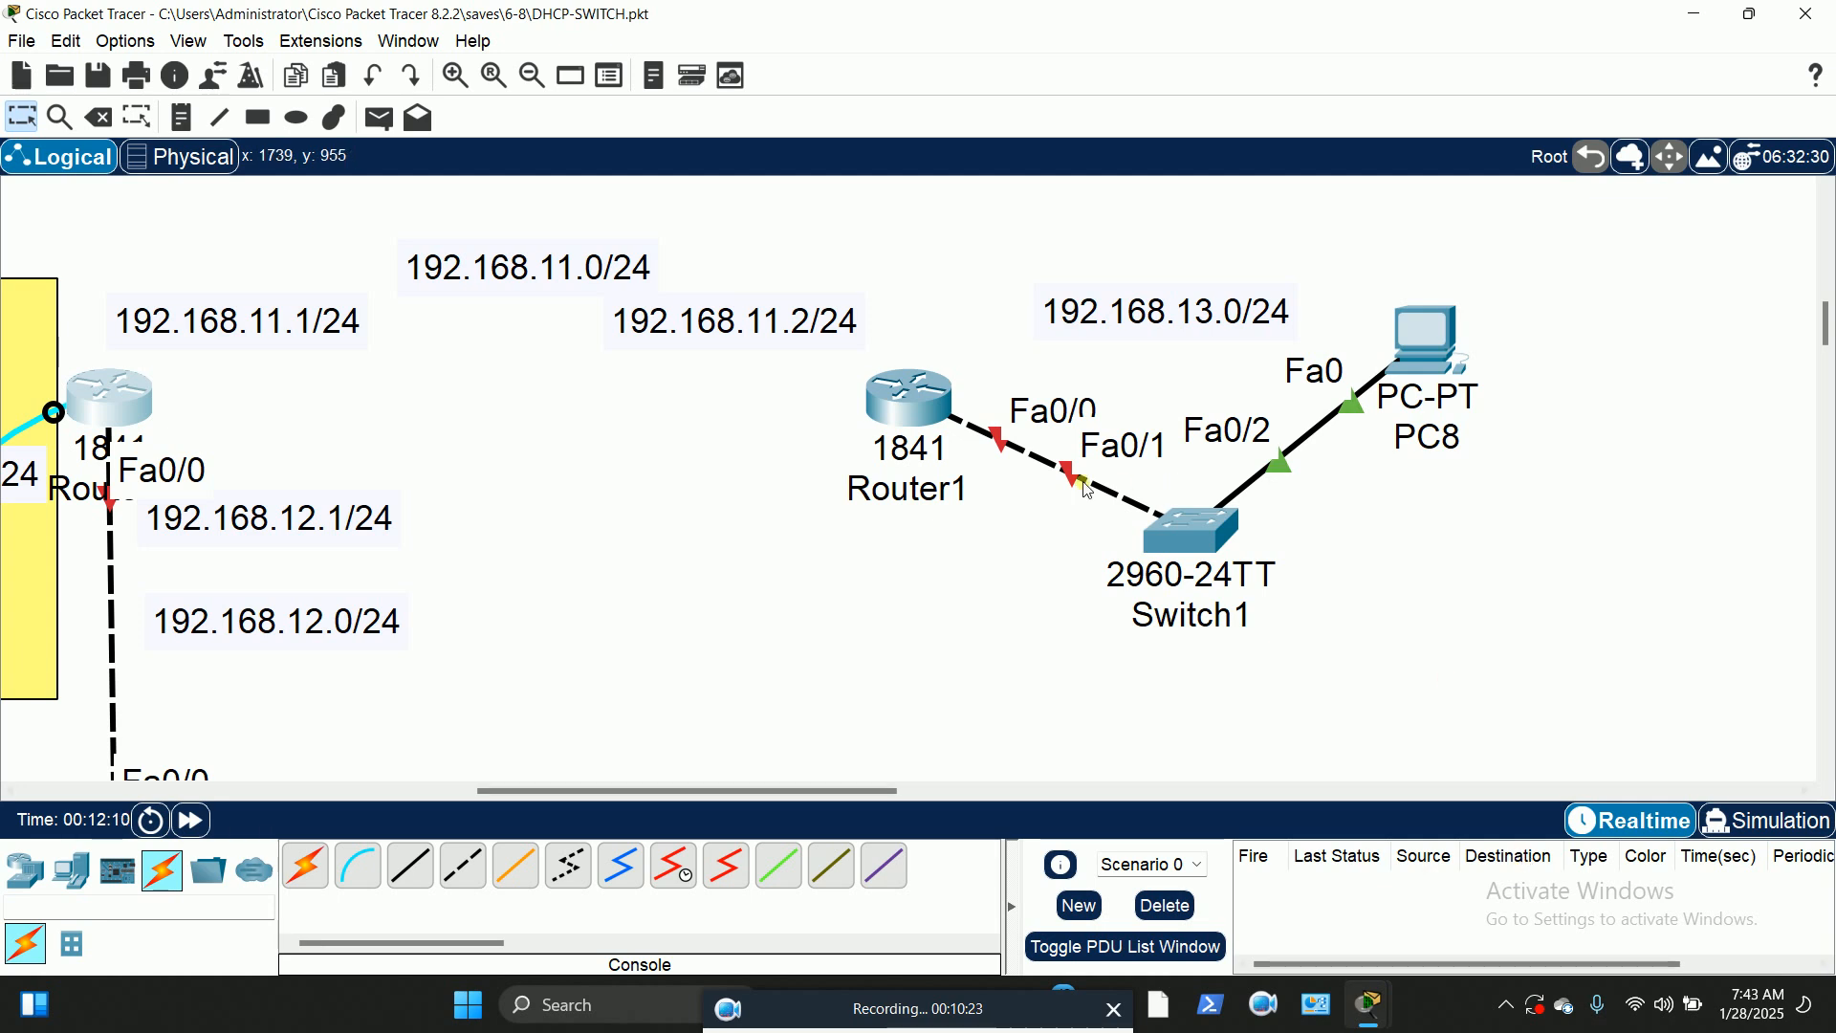
left_click(903, 414)
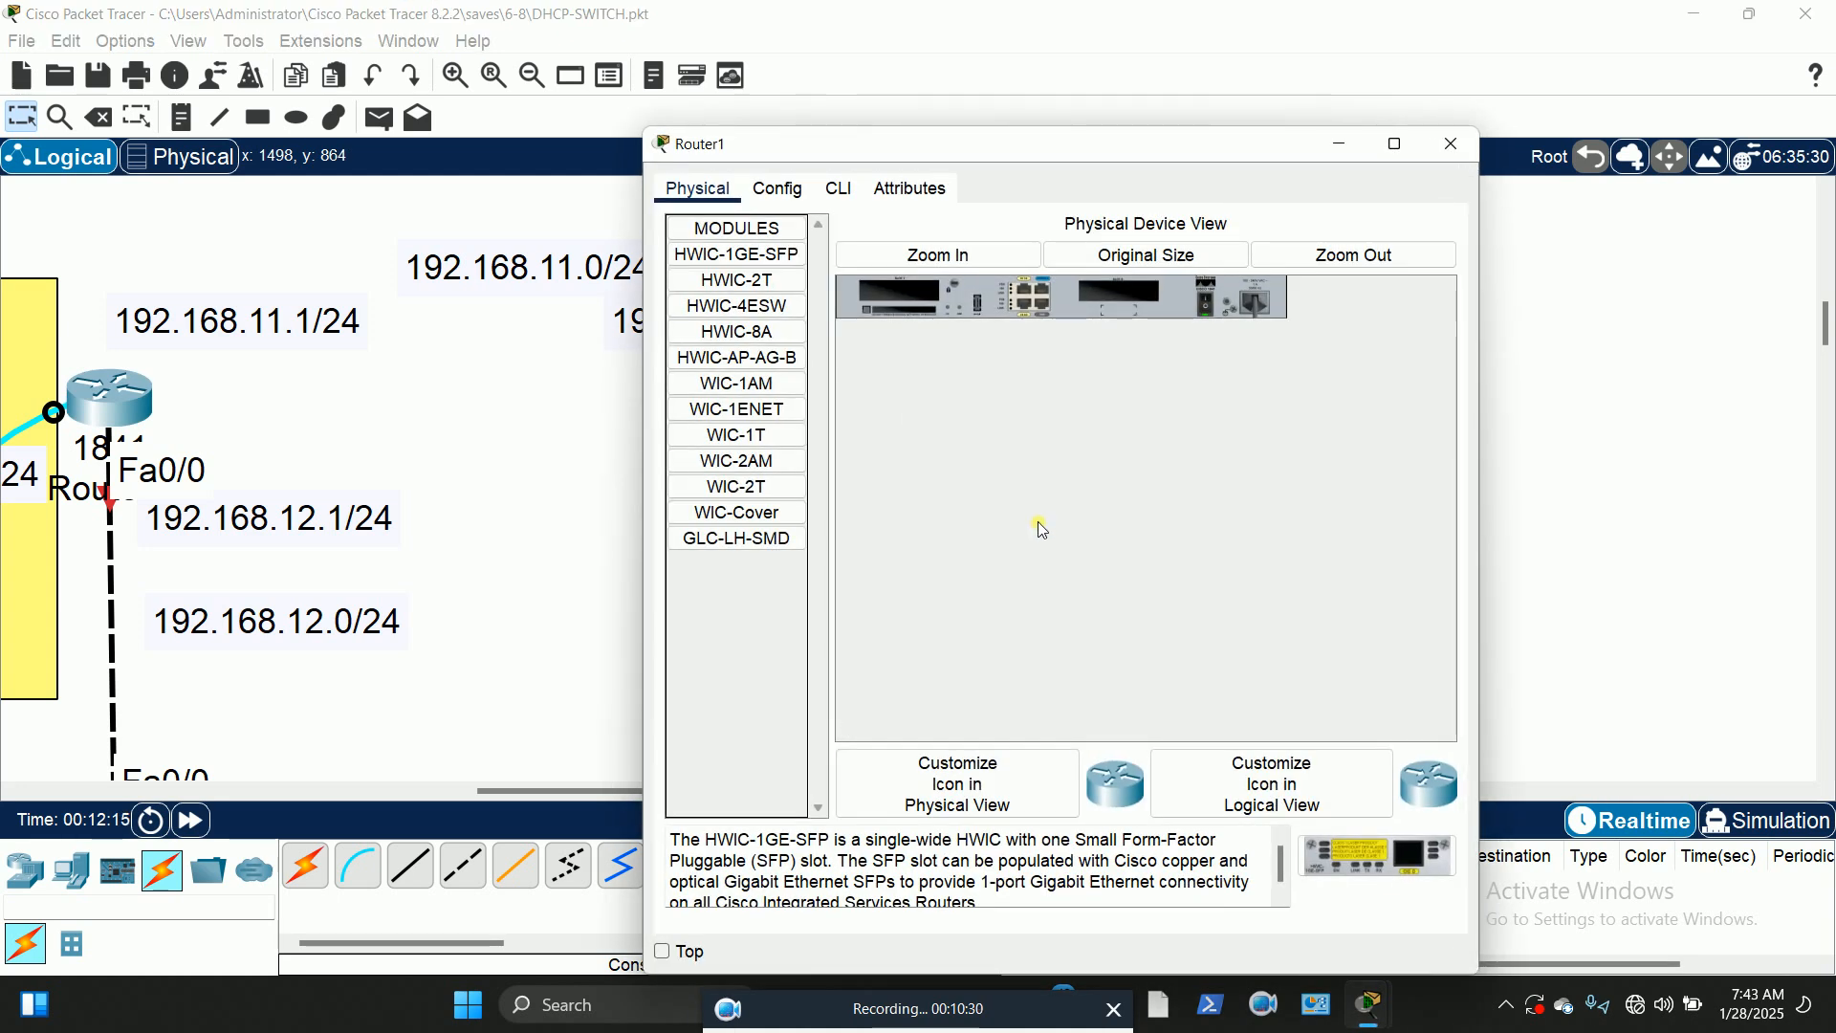
left_click(962, 254)
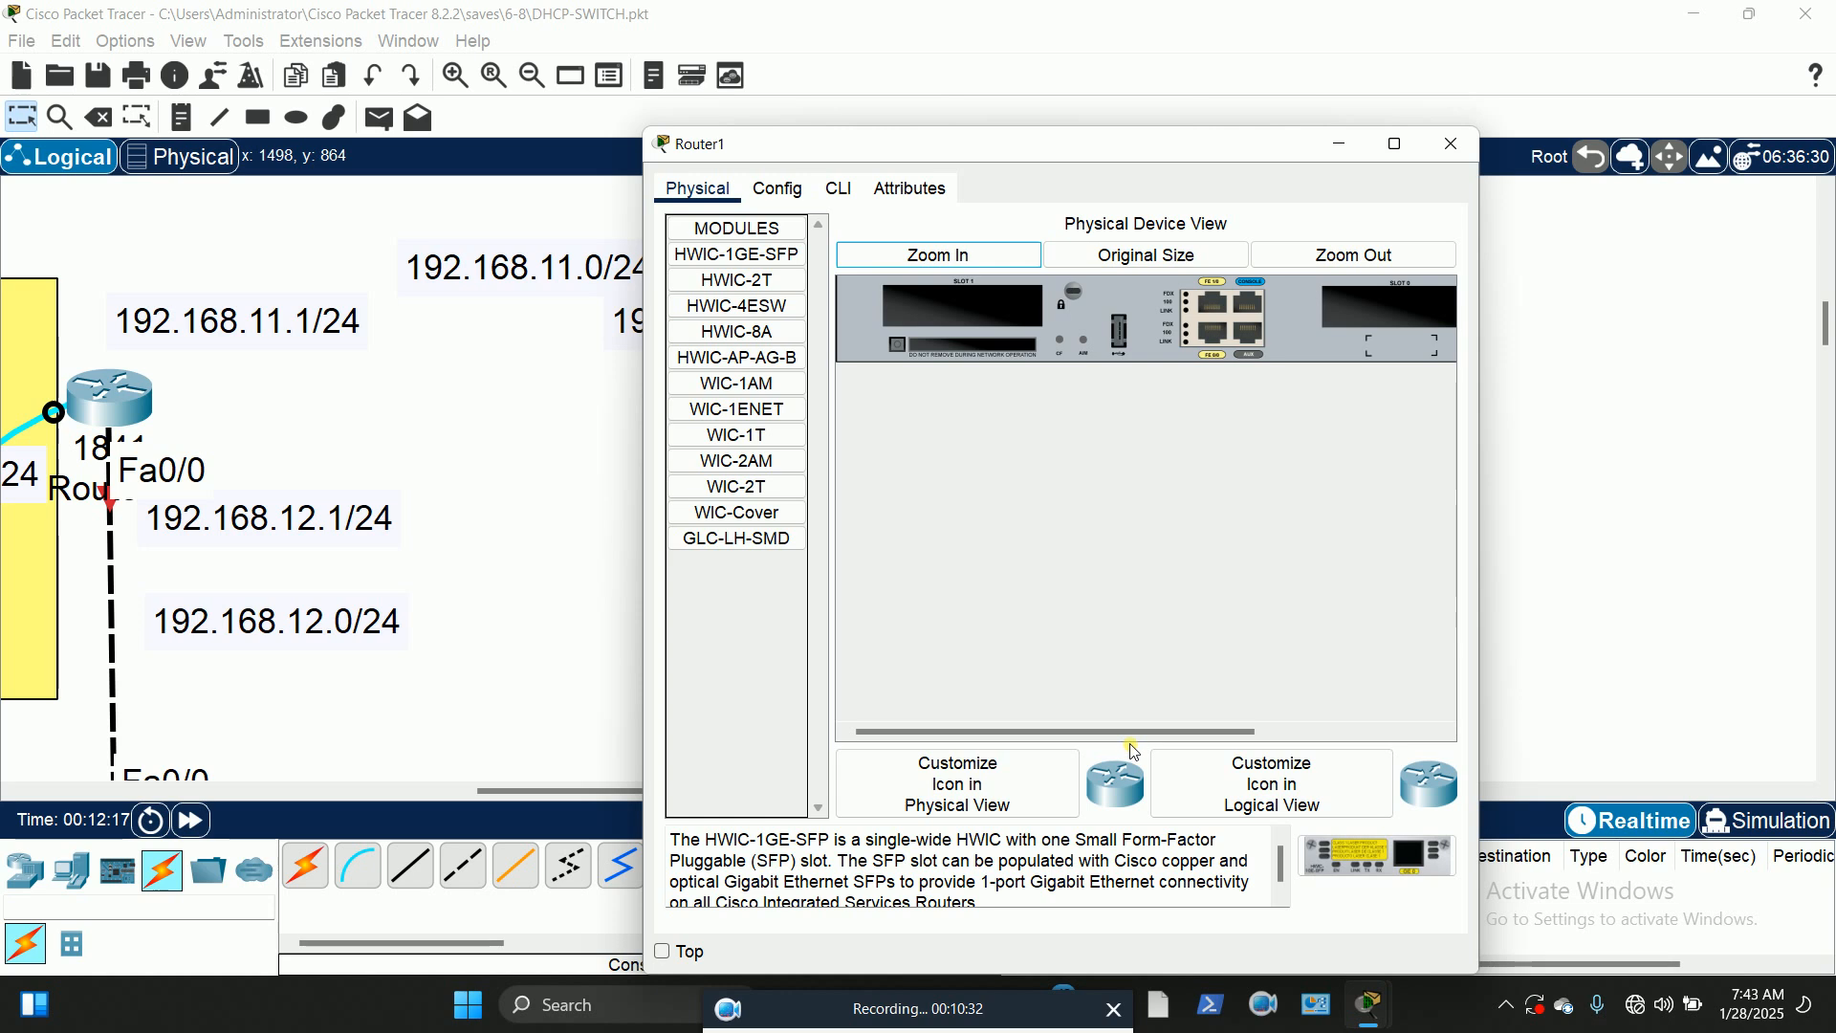
left_click_drag(1061, 732, 1243, 731)
left_click(1291, 346)
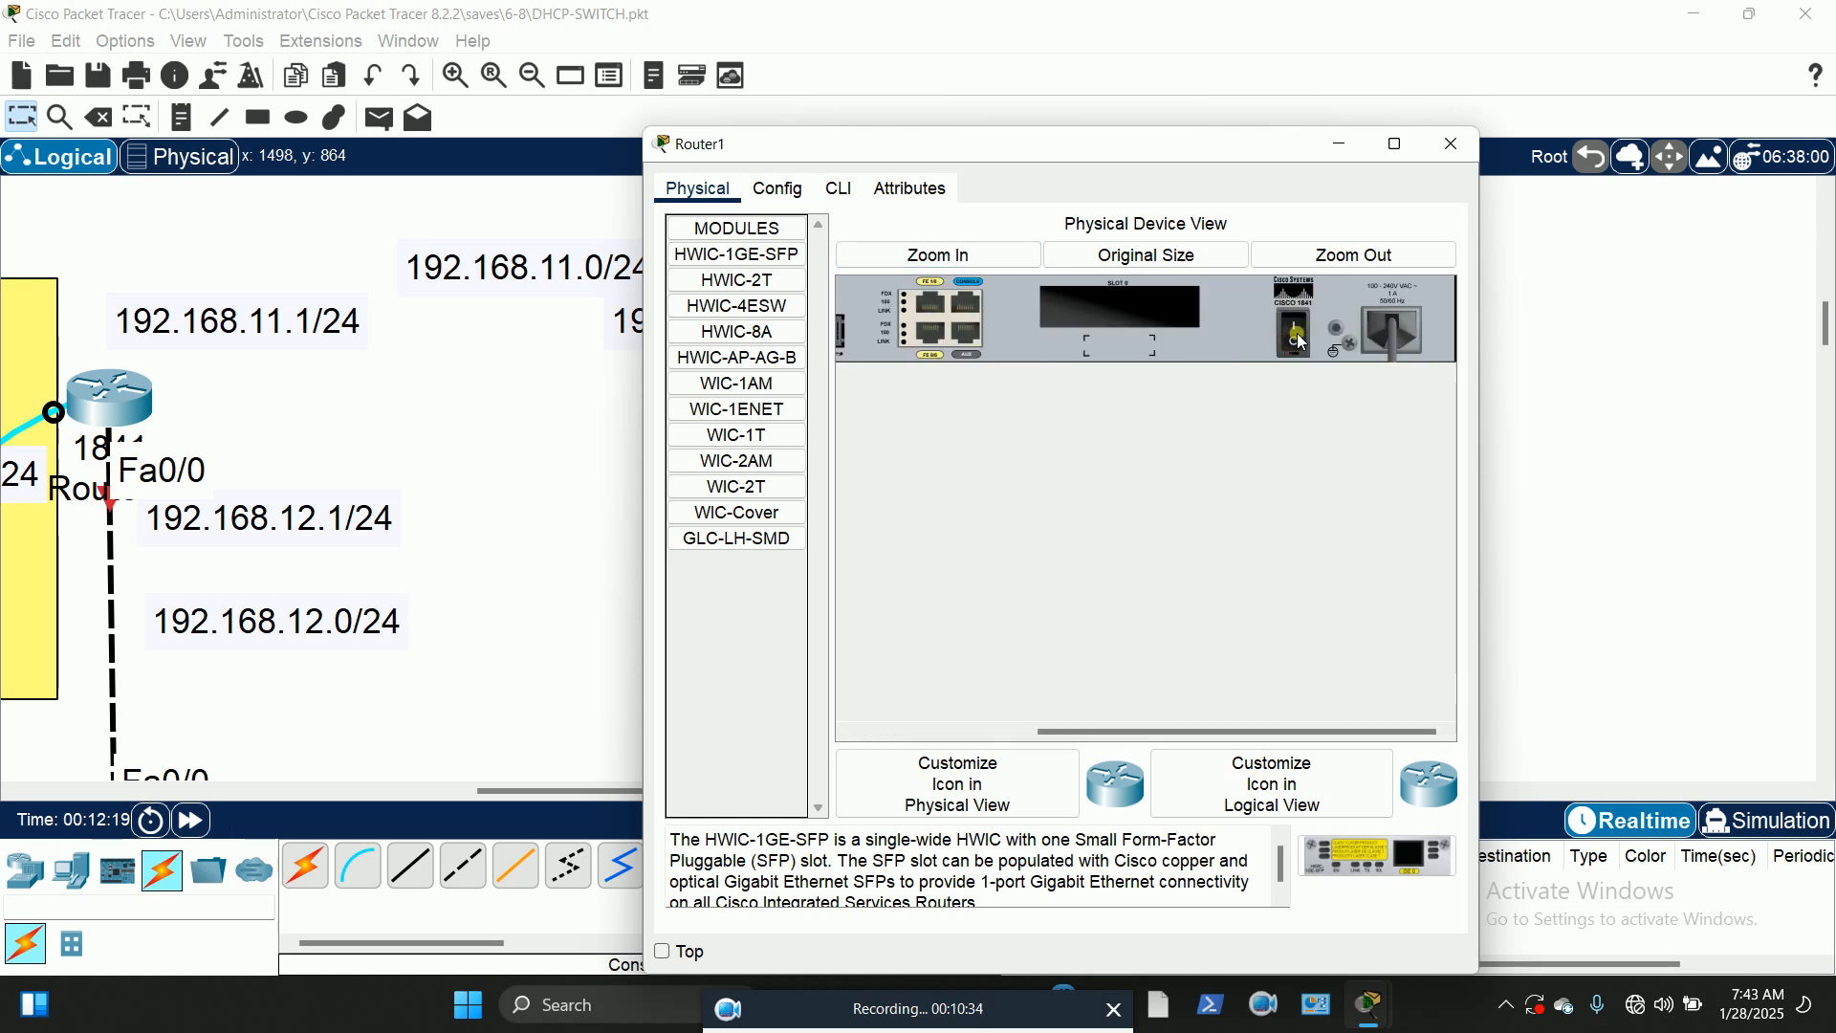
Step: Install an HWIC-2T two-port serial card in Router1's empty slot 0 and power the router back on, closing its window
left_click(701, 302)
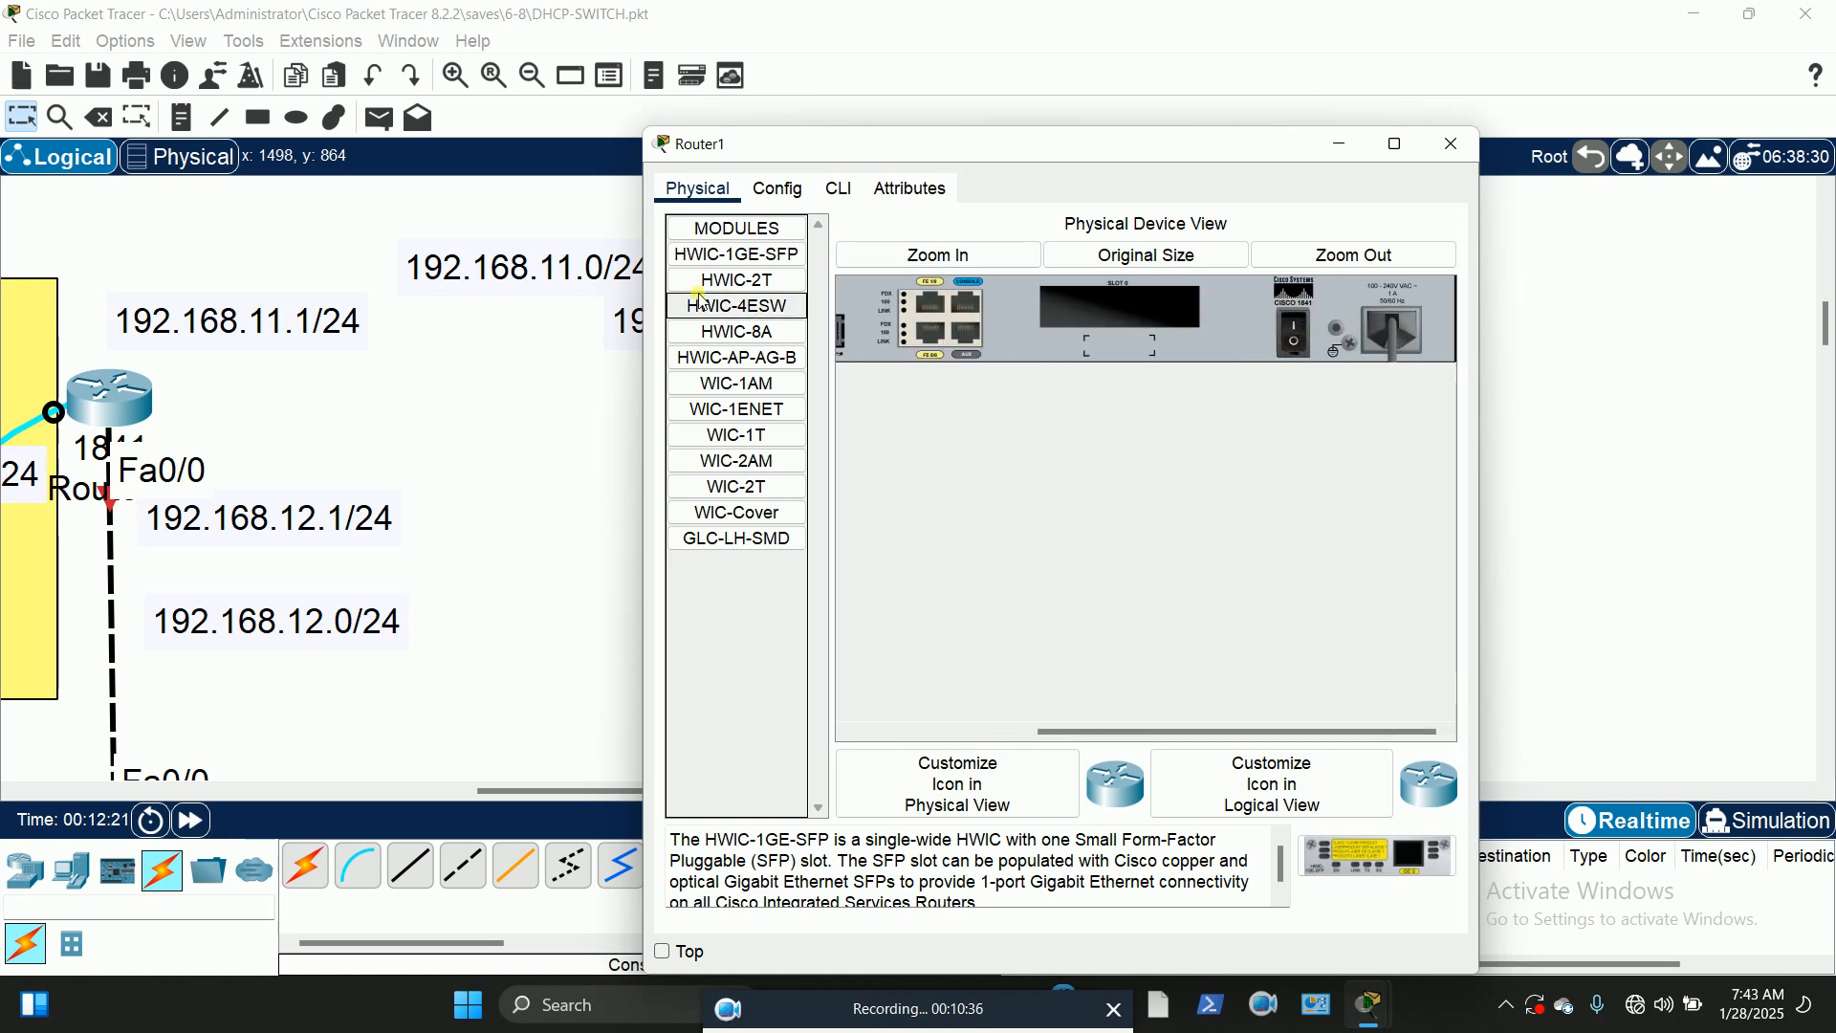
left_click(746, 281)
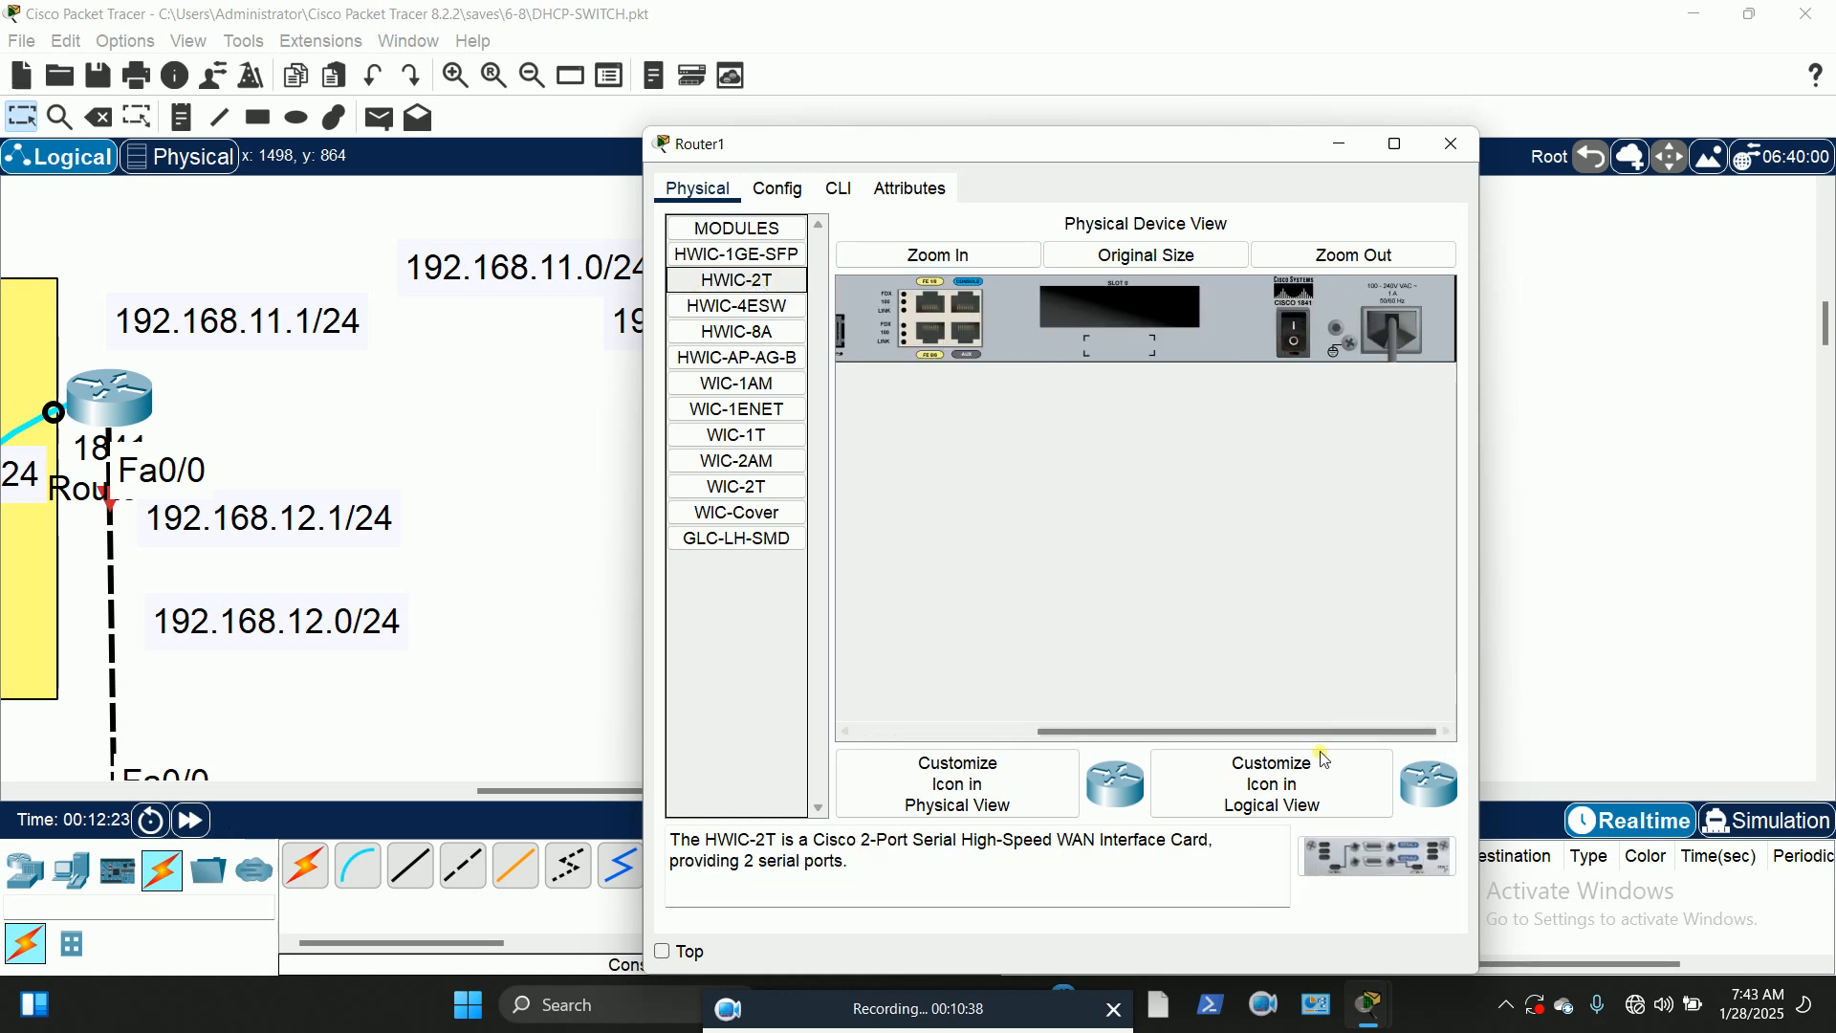
left_click_drag(1345, 856, 1126, 311)
left_click(1296, 330)
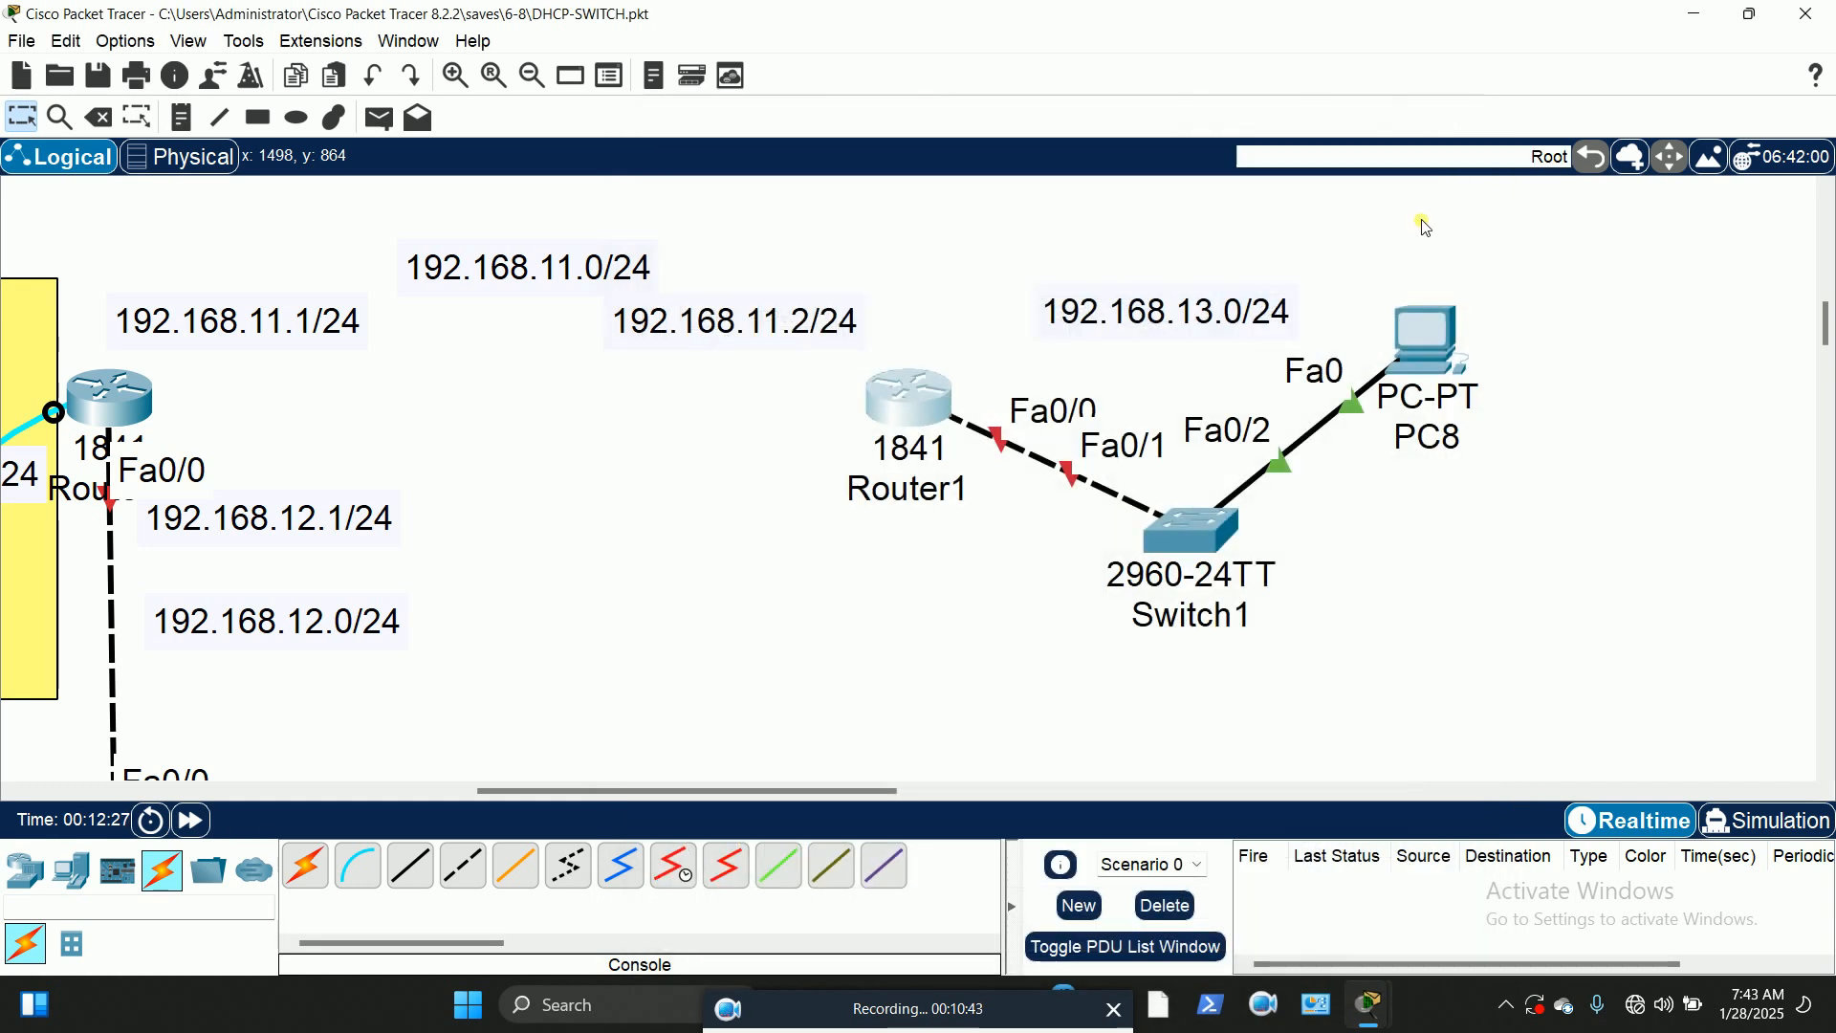
left_click(1452, 143)
Step: Connect Router0's FastEthernet0/1 to Switch0's FastEthernet0/2 with a copper cross-over cable
left_click_drag(857, 792, 744, 796)
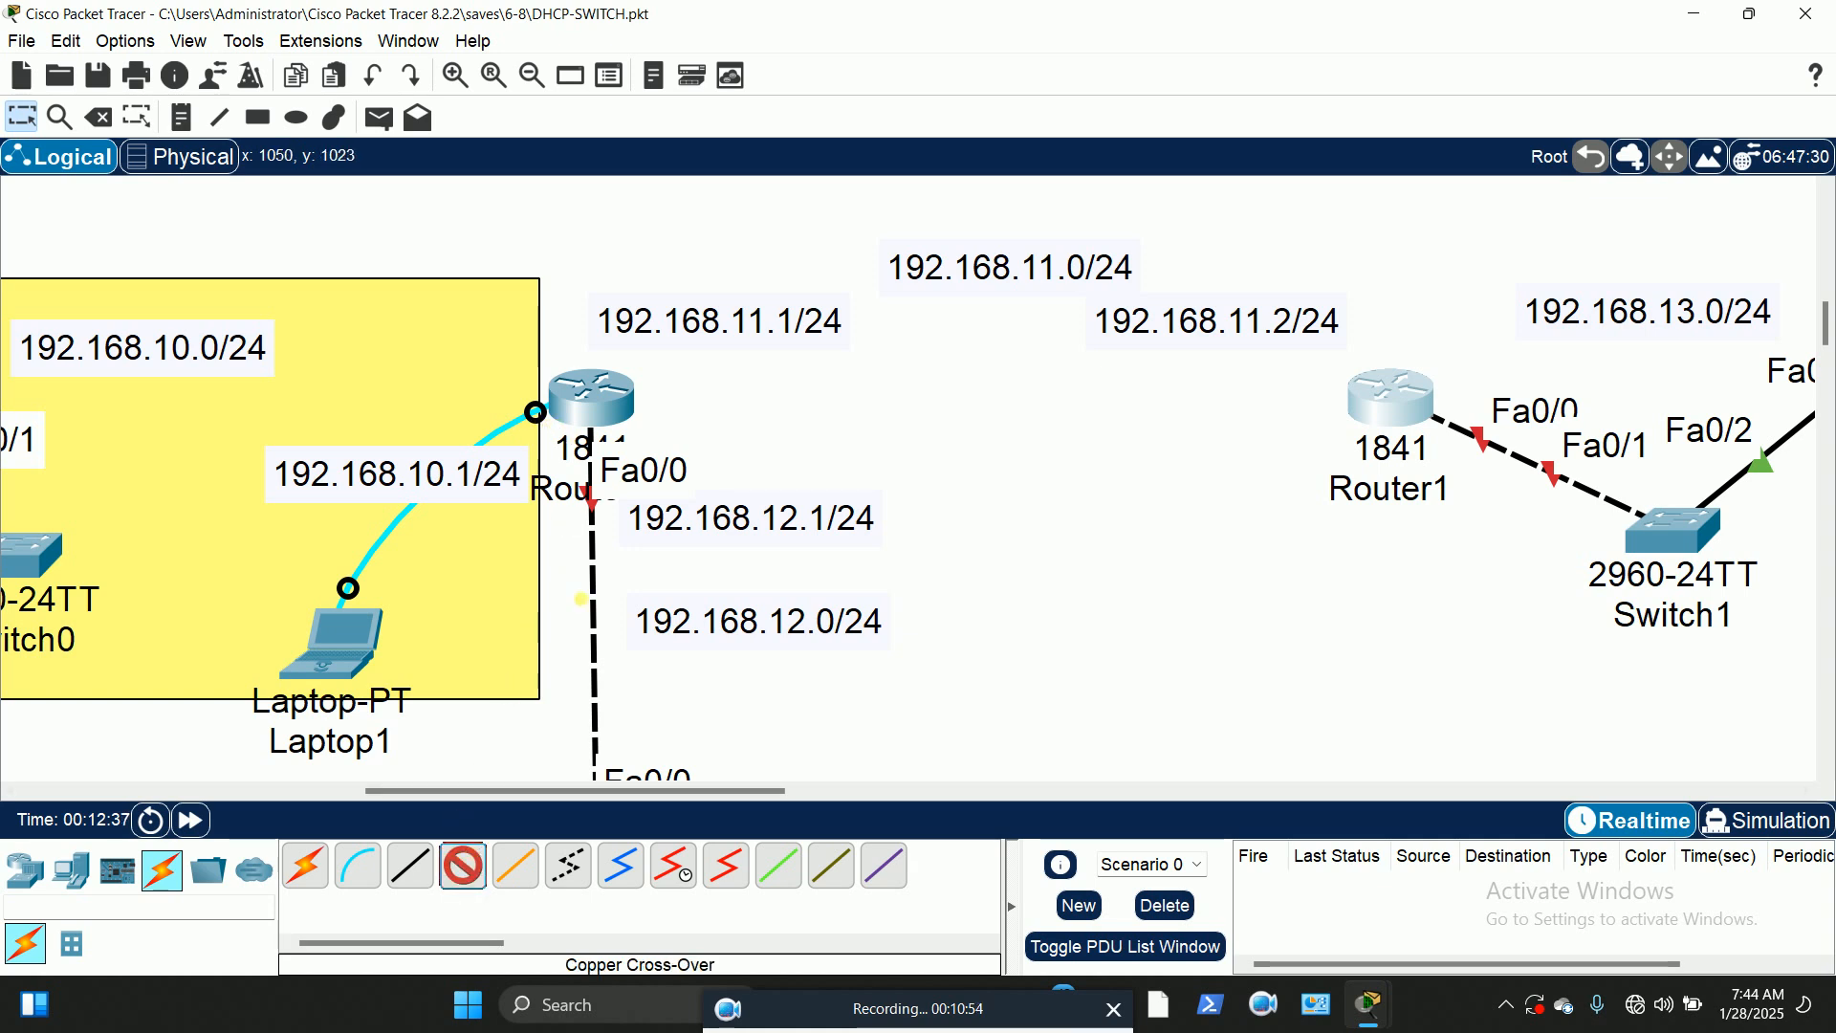
left_click(597, 403)
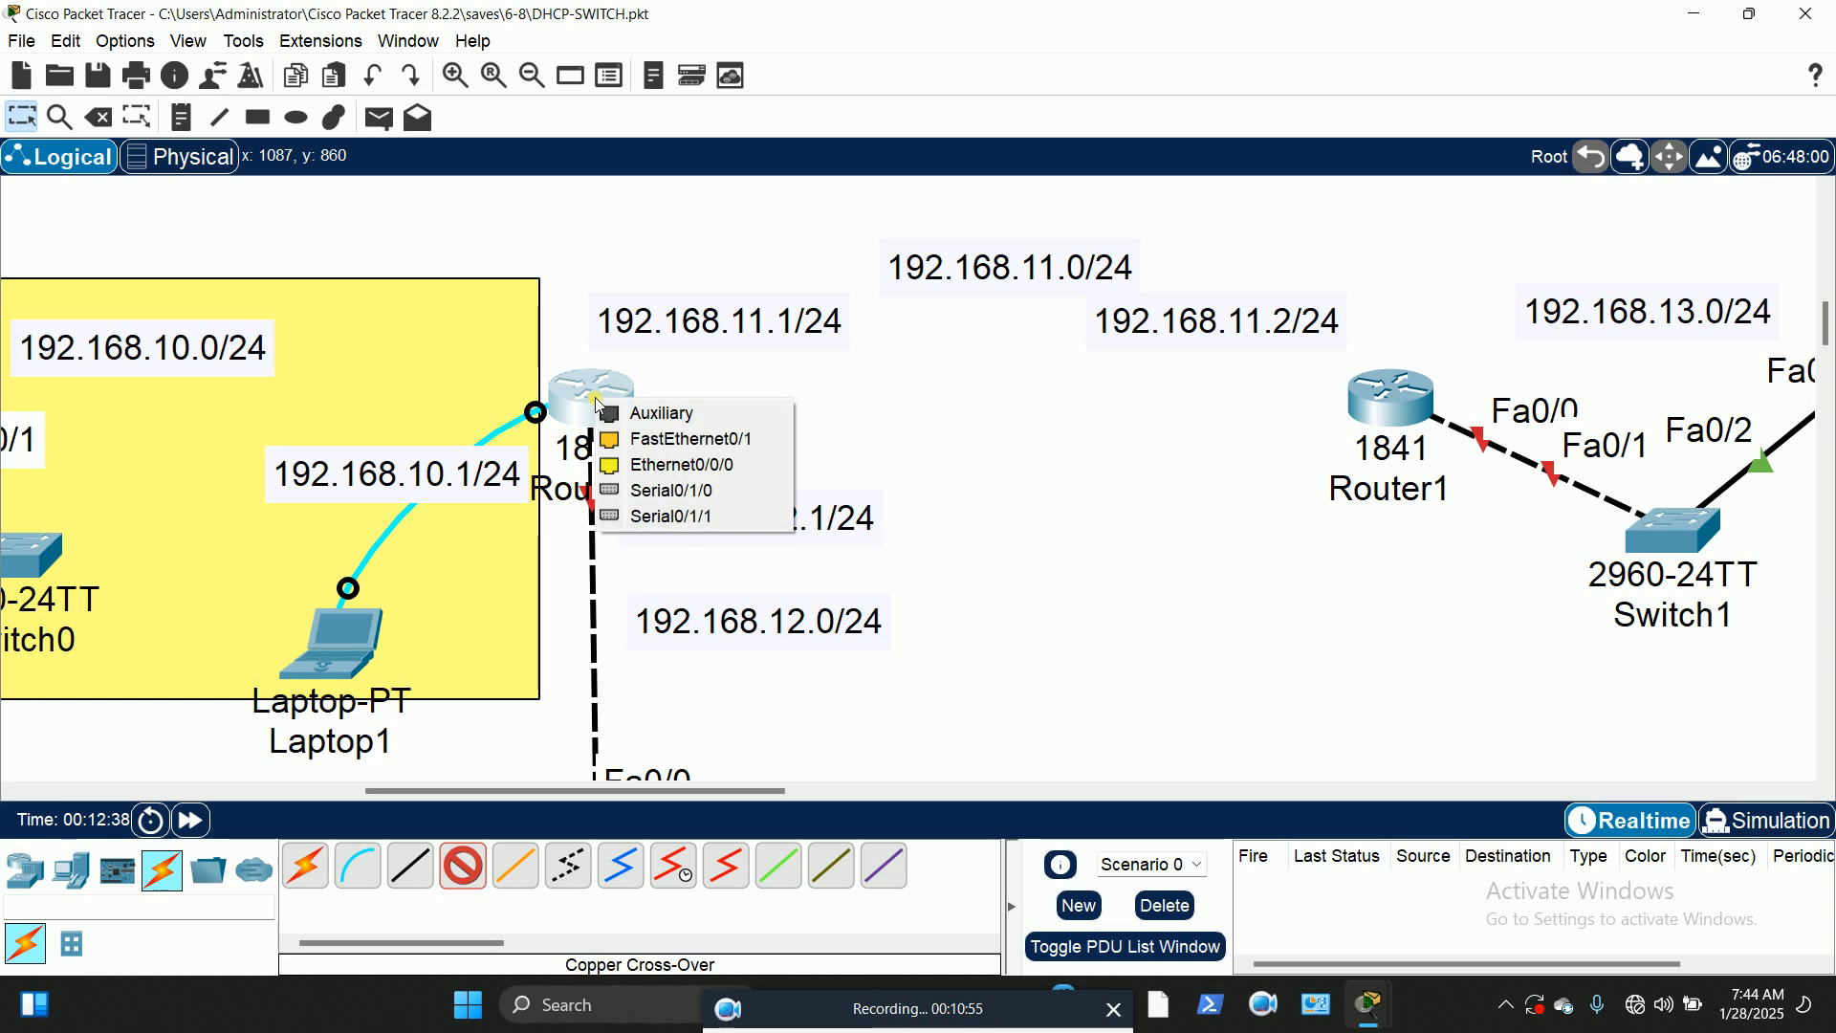
left_click(703, 439)
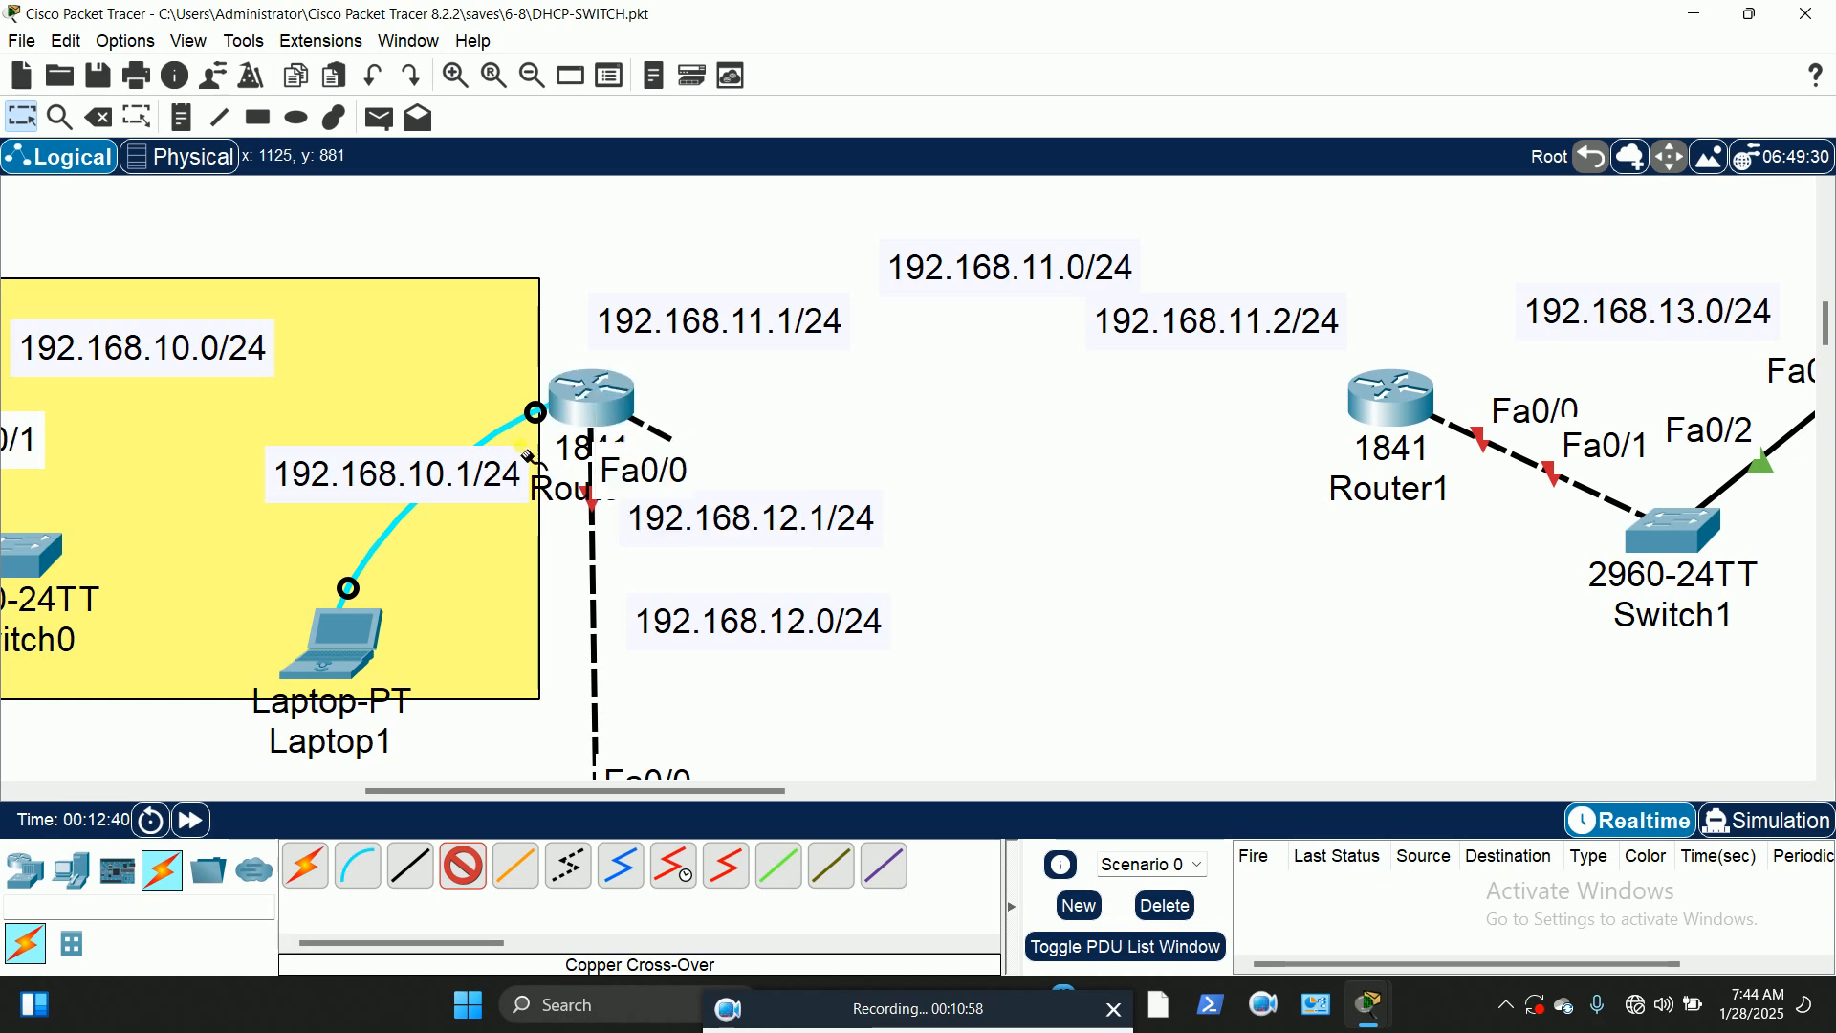
left_click(38, 564)
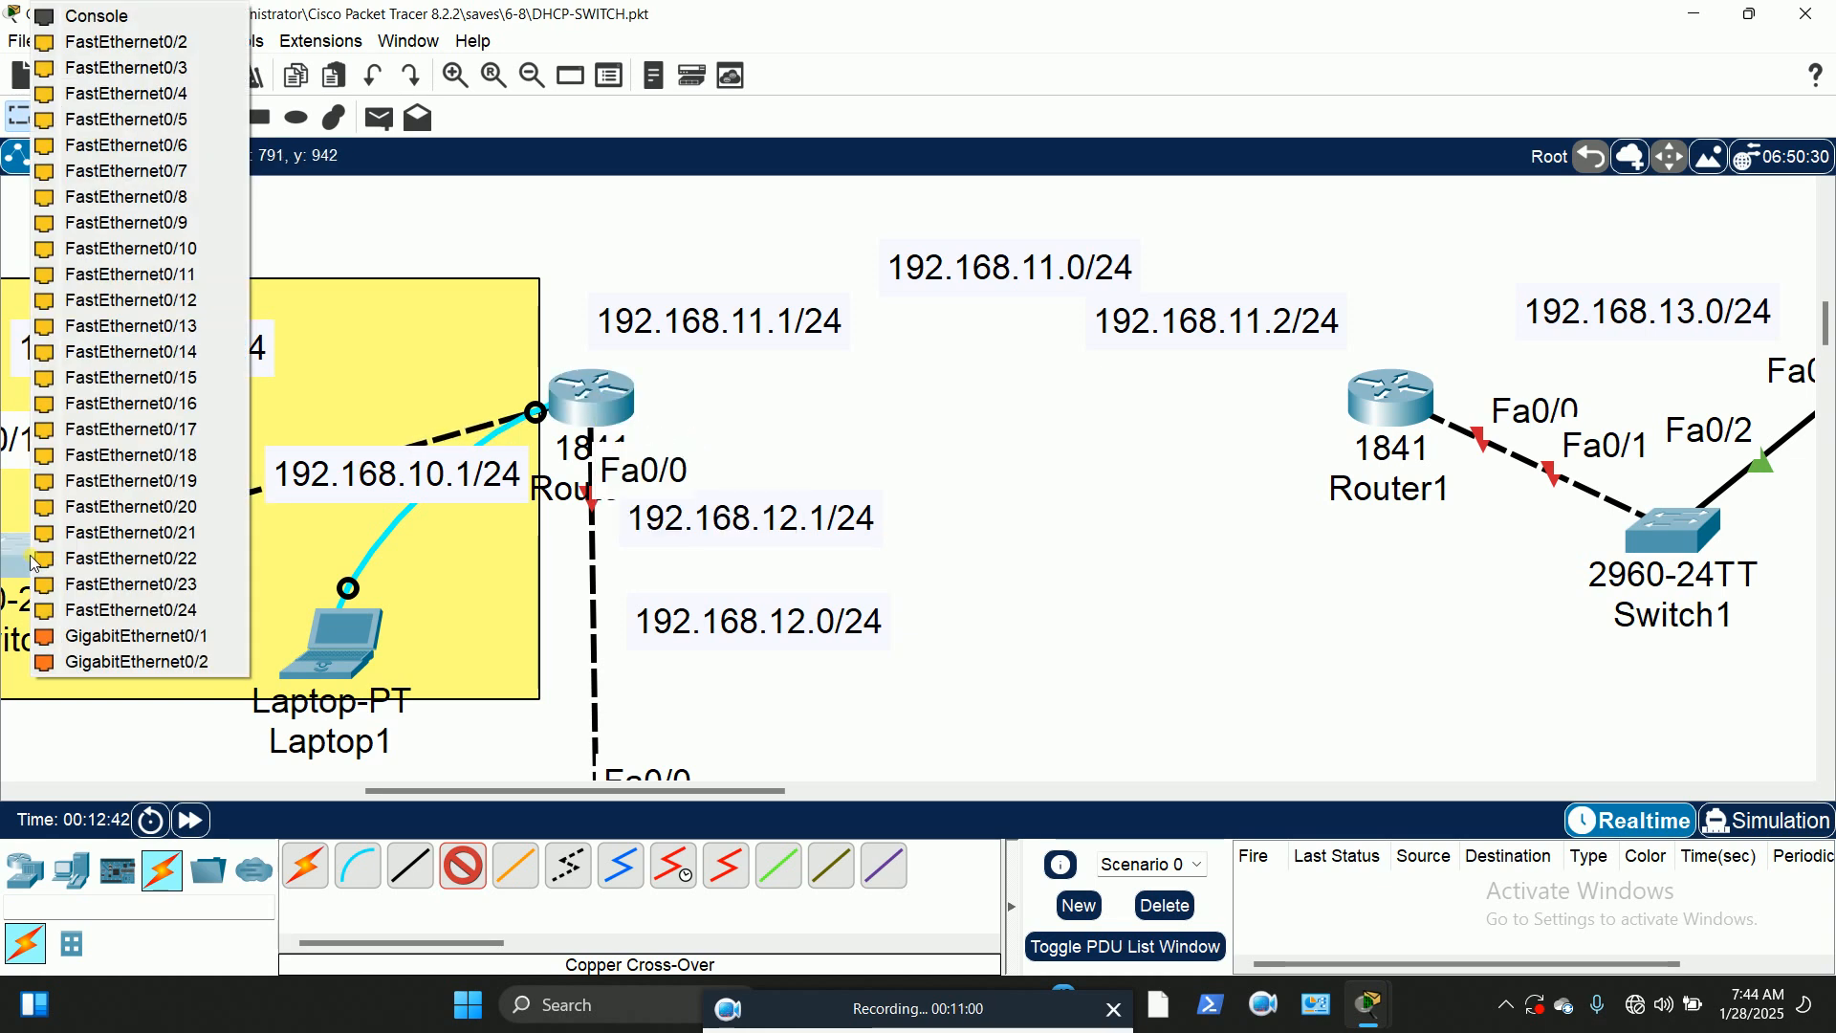
left_click(143, 64)
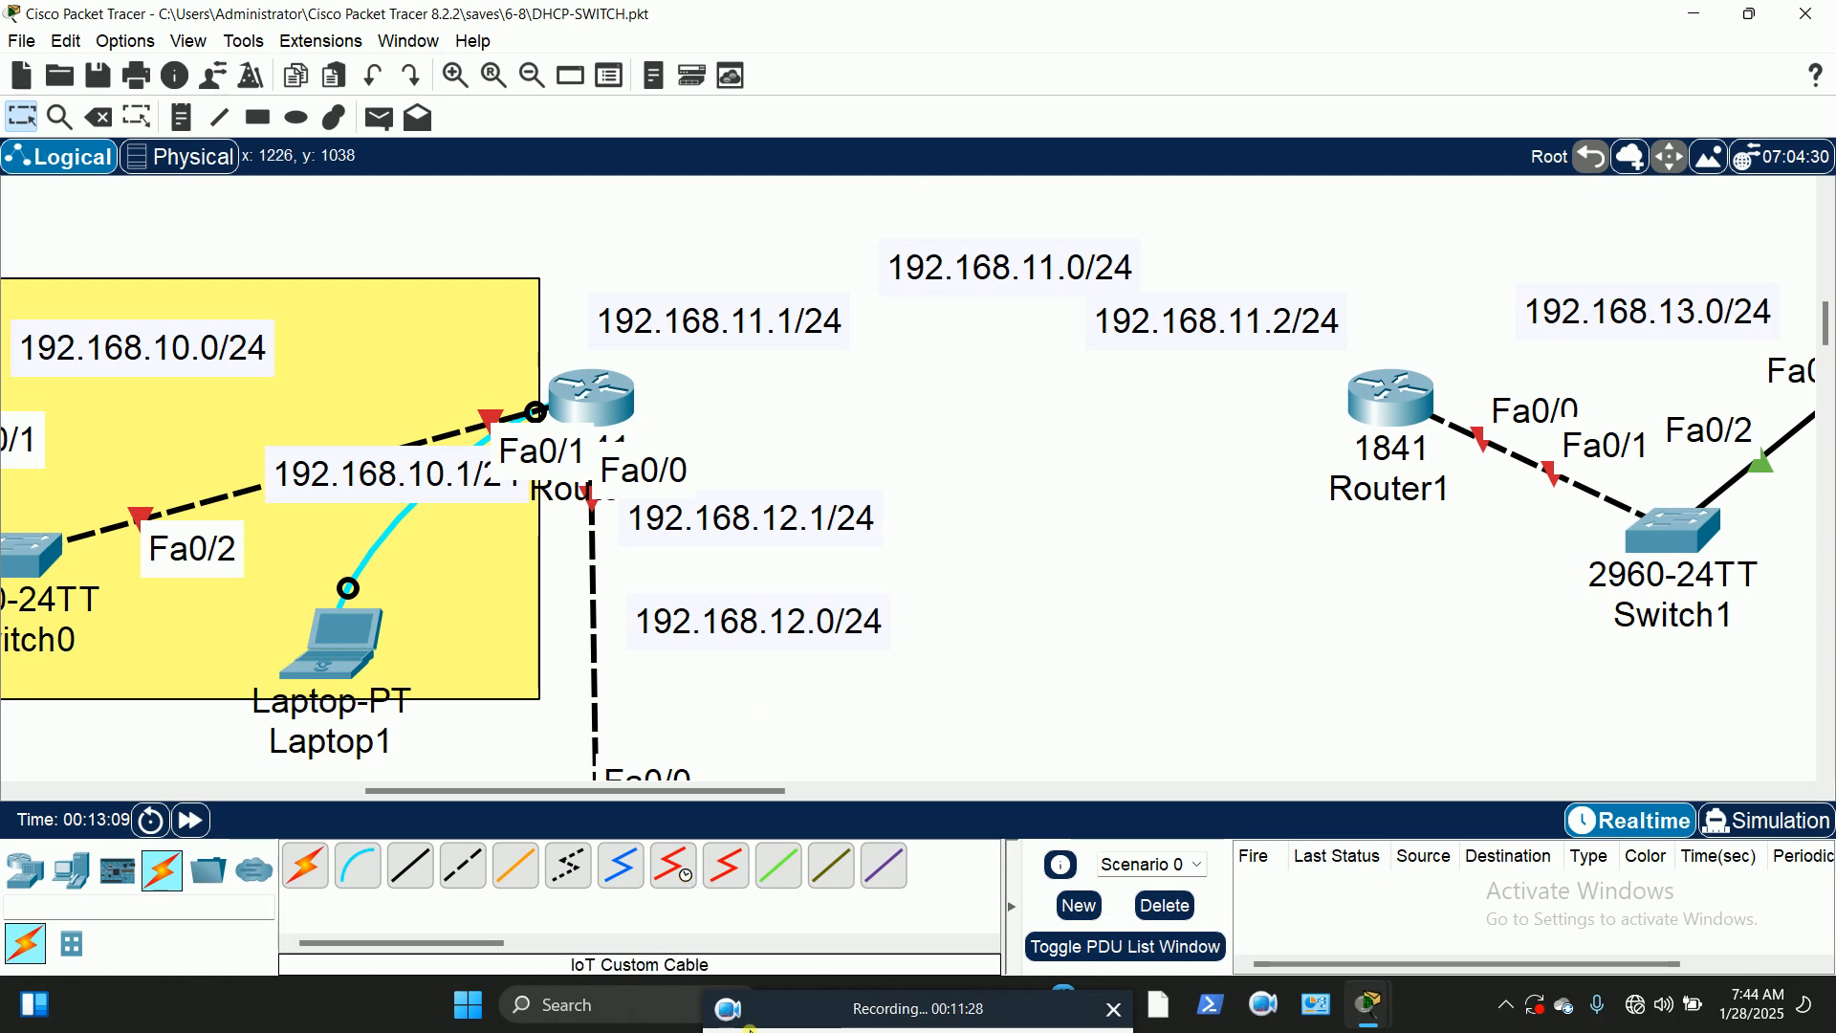
Step: Connect Router0's Serial0/1/0 to Router1's Serial0/0/0 with a Serial DCE cable
left_click(685, 867)
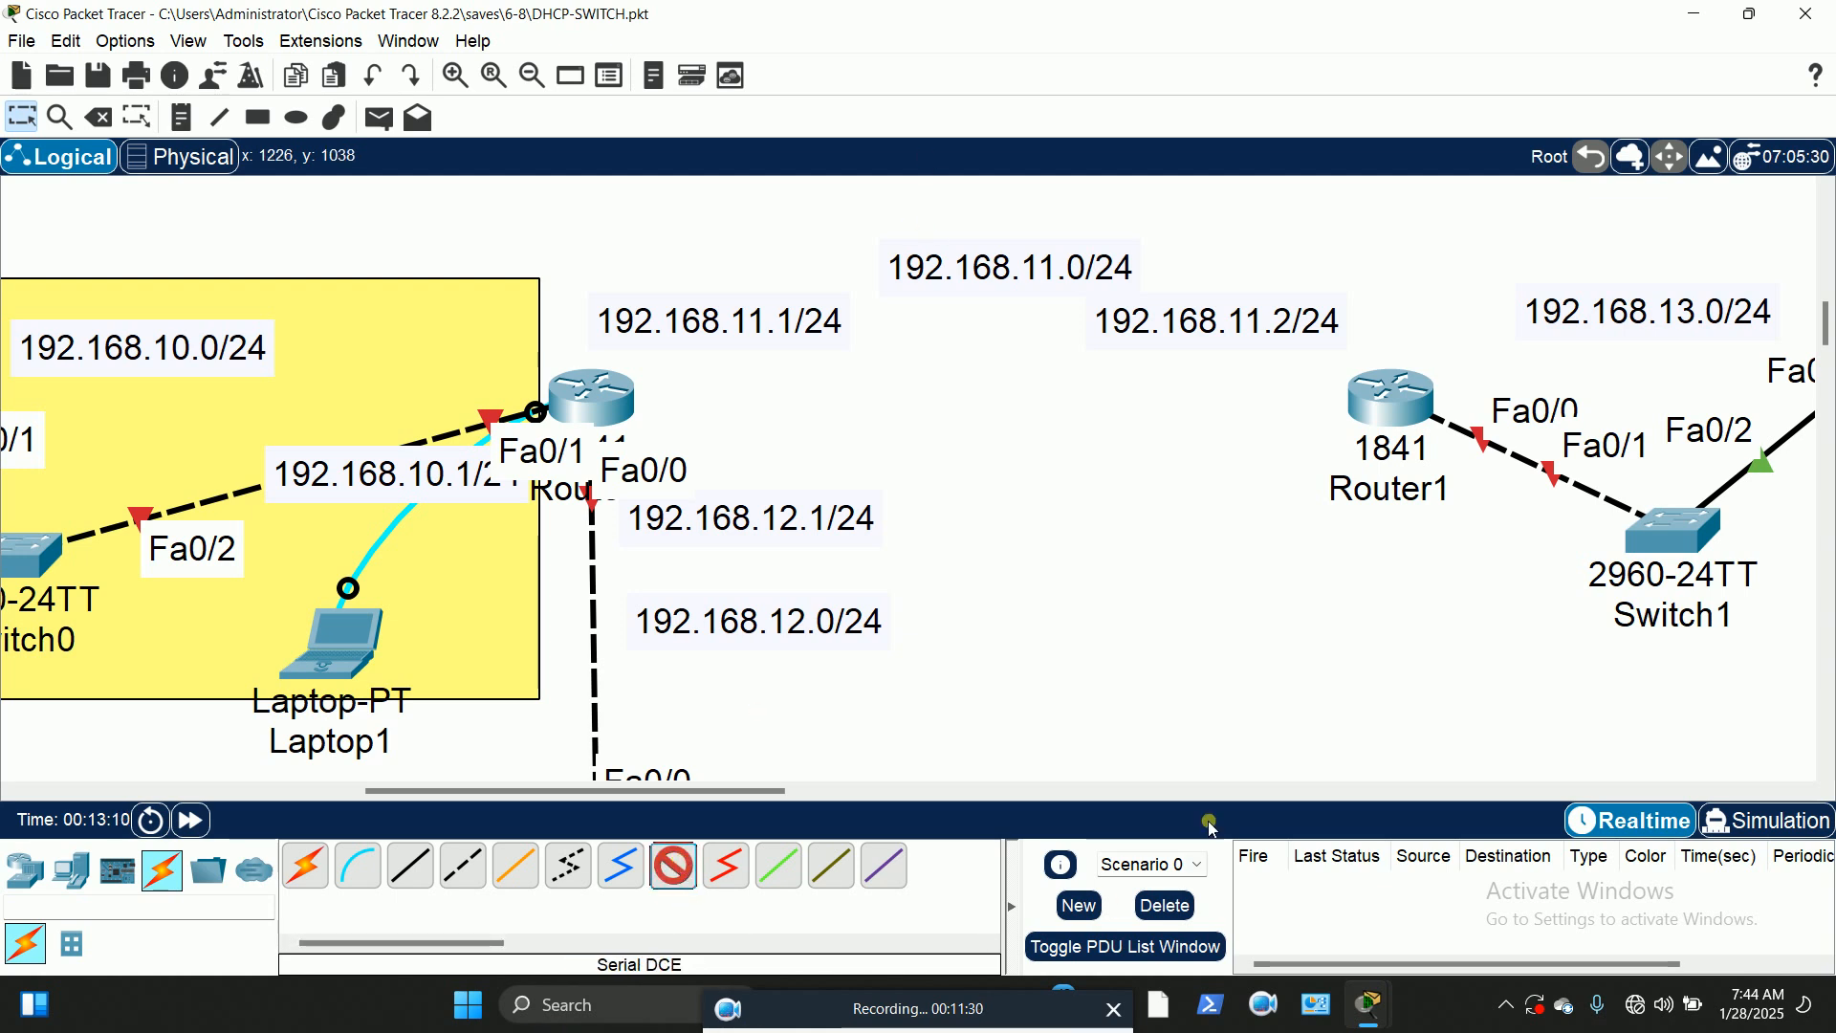
left_click(601, 401)
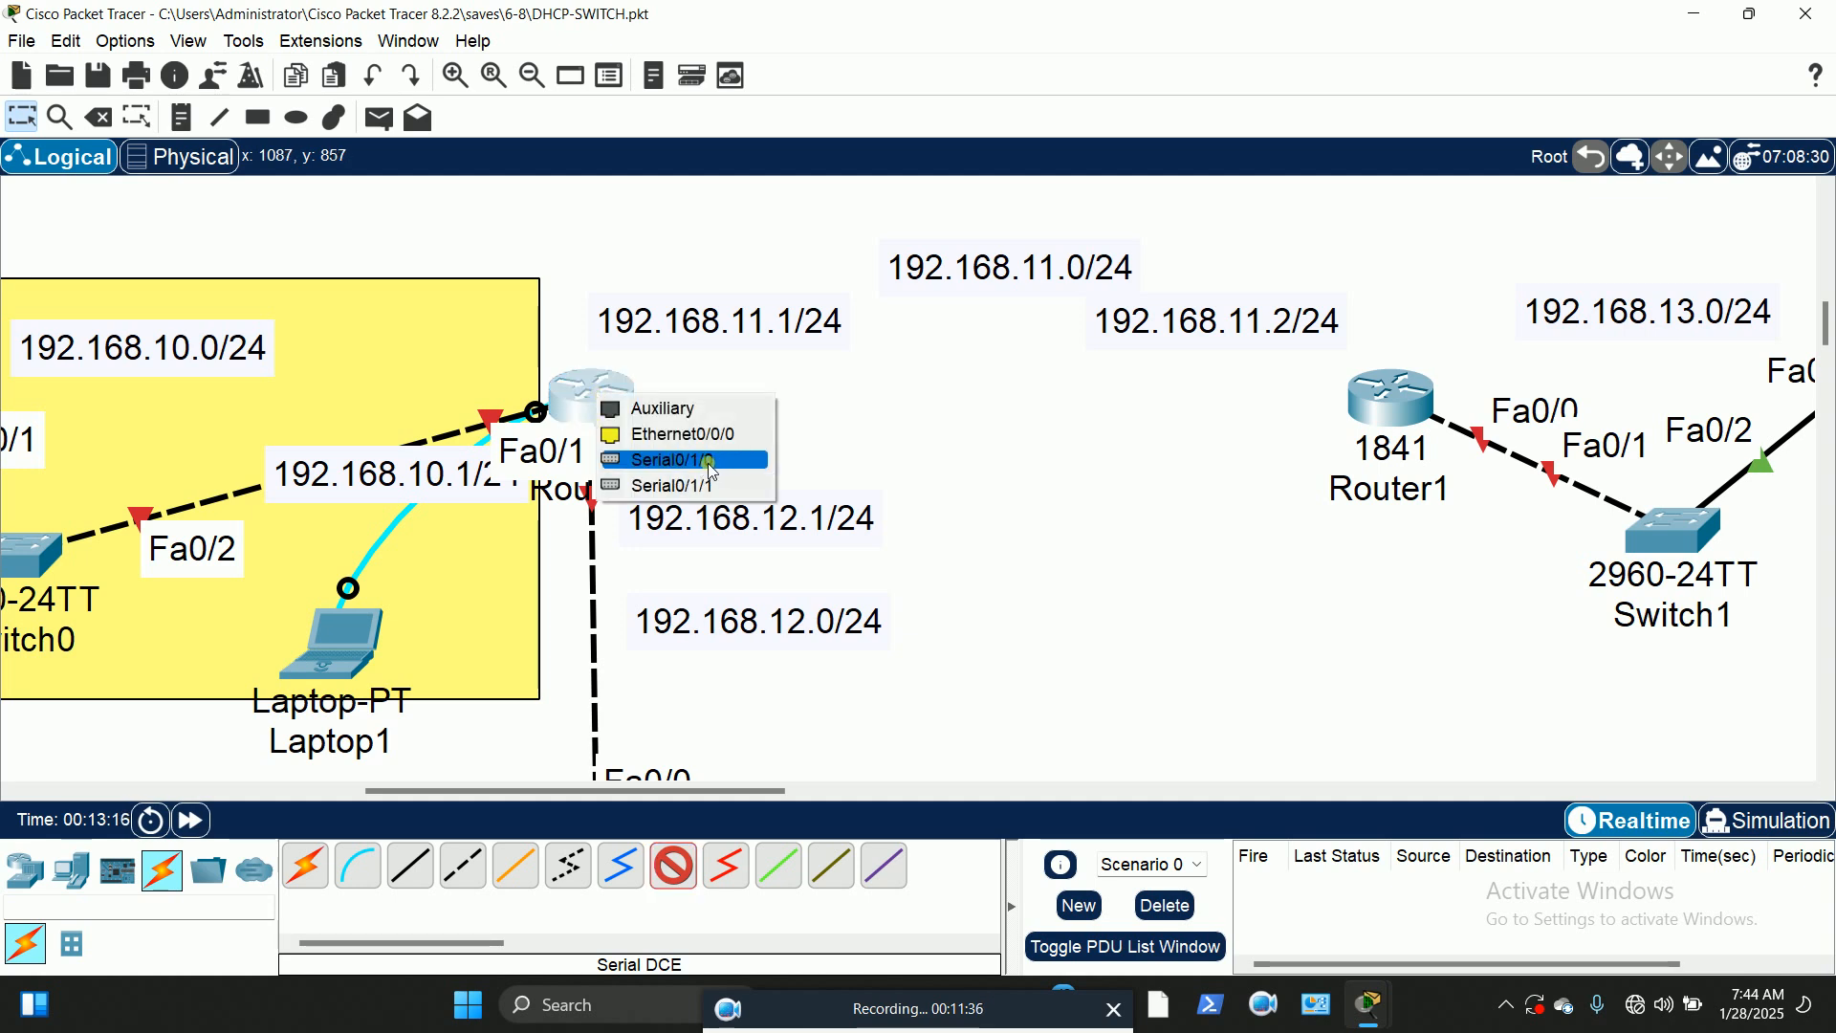
left_click(712, 463)
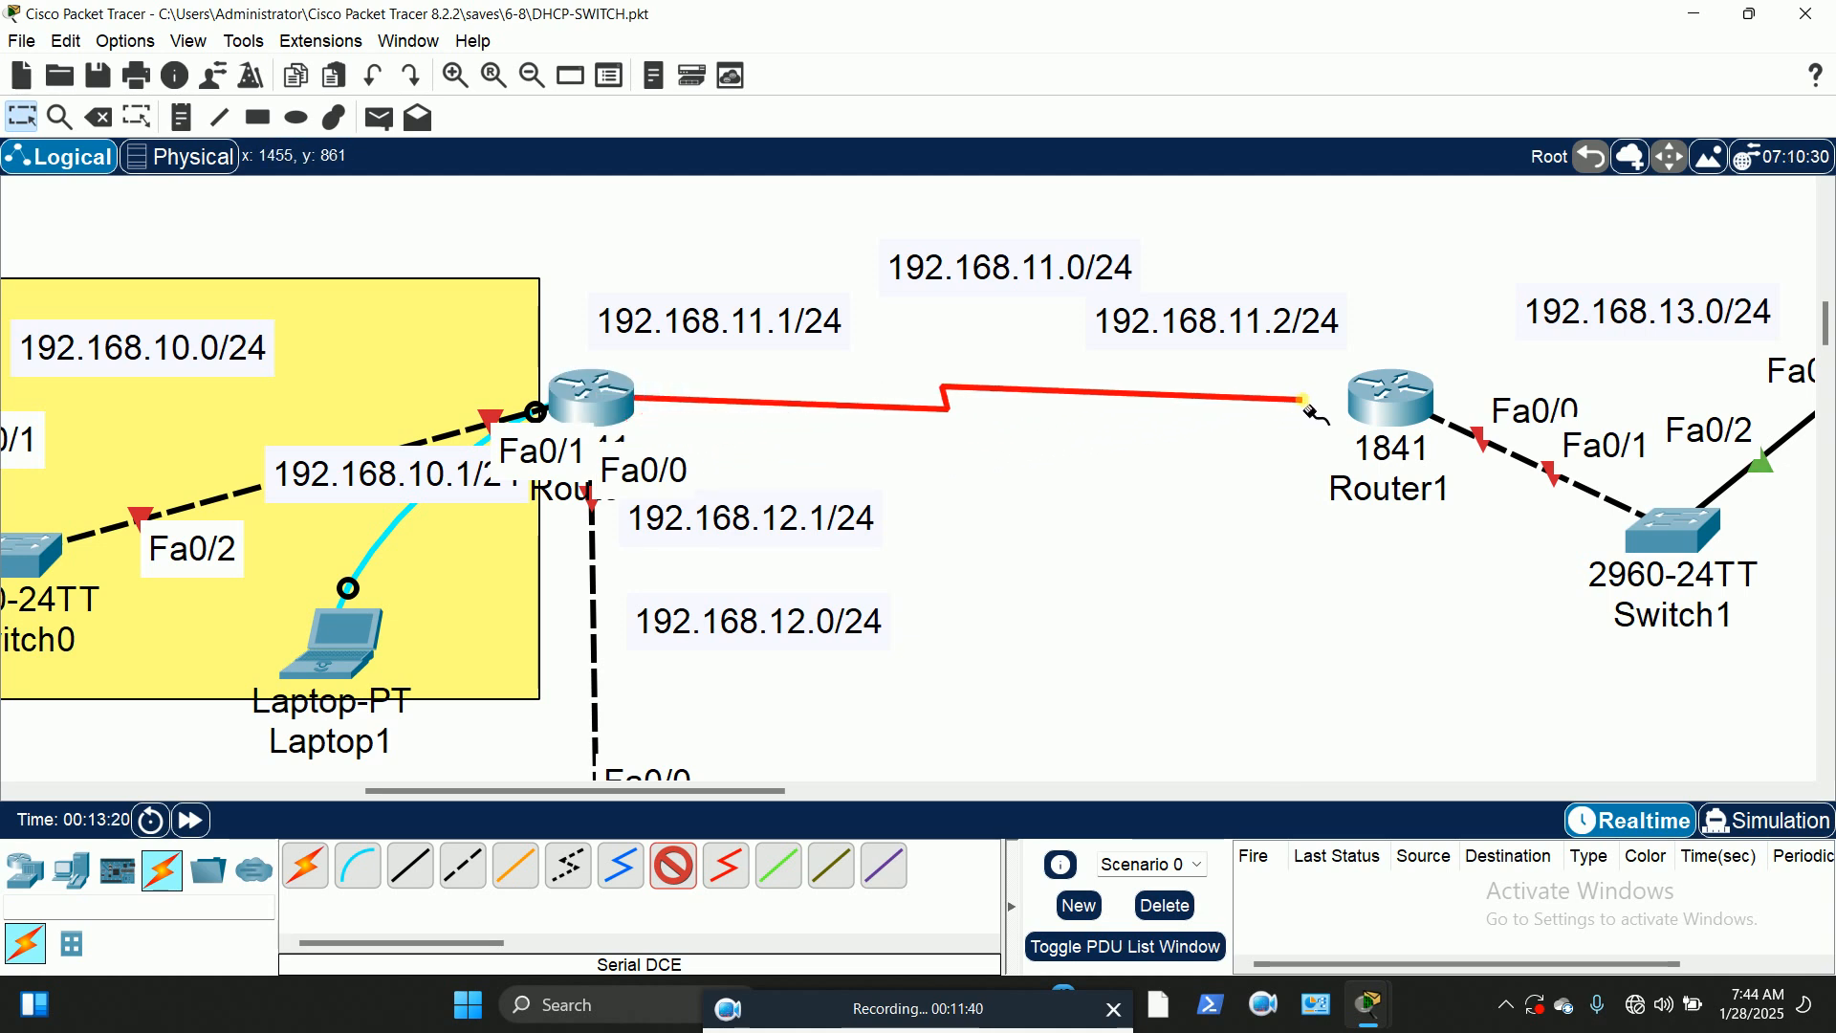
left_click(1398, 398)
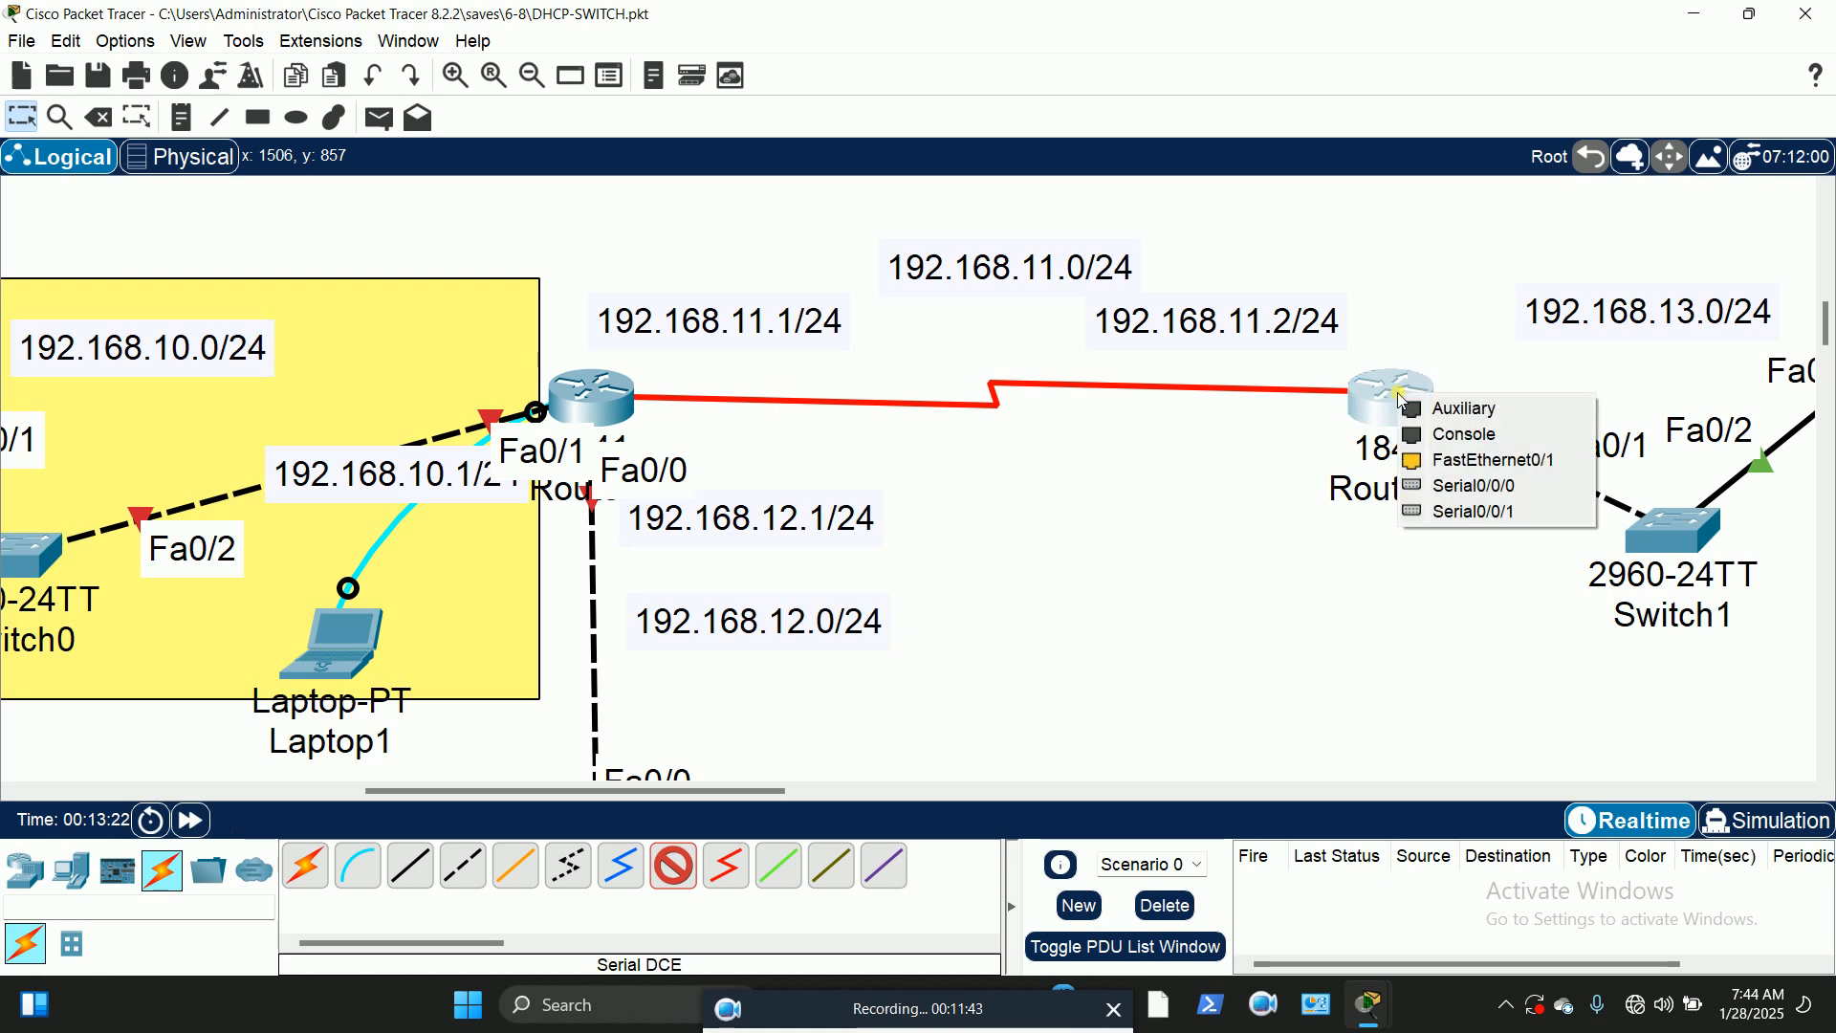
left_click(1446, 486)
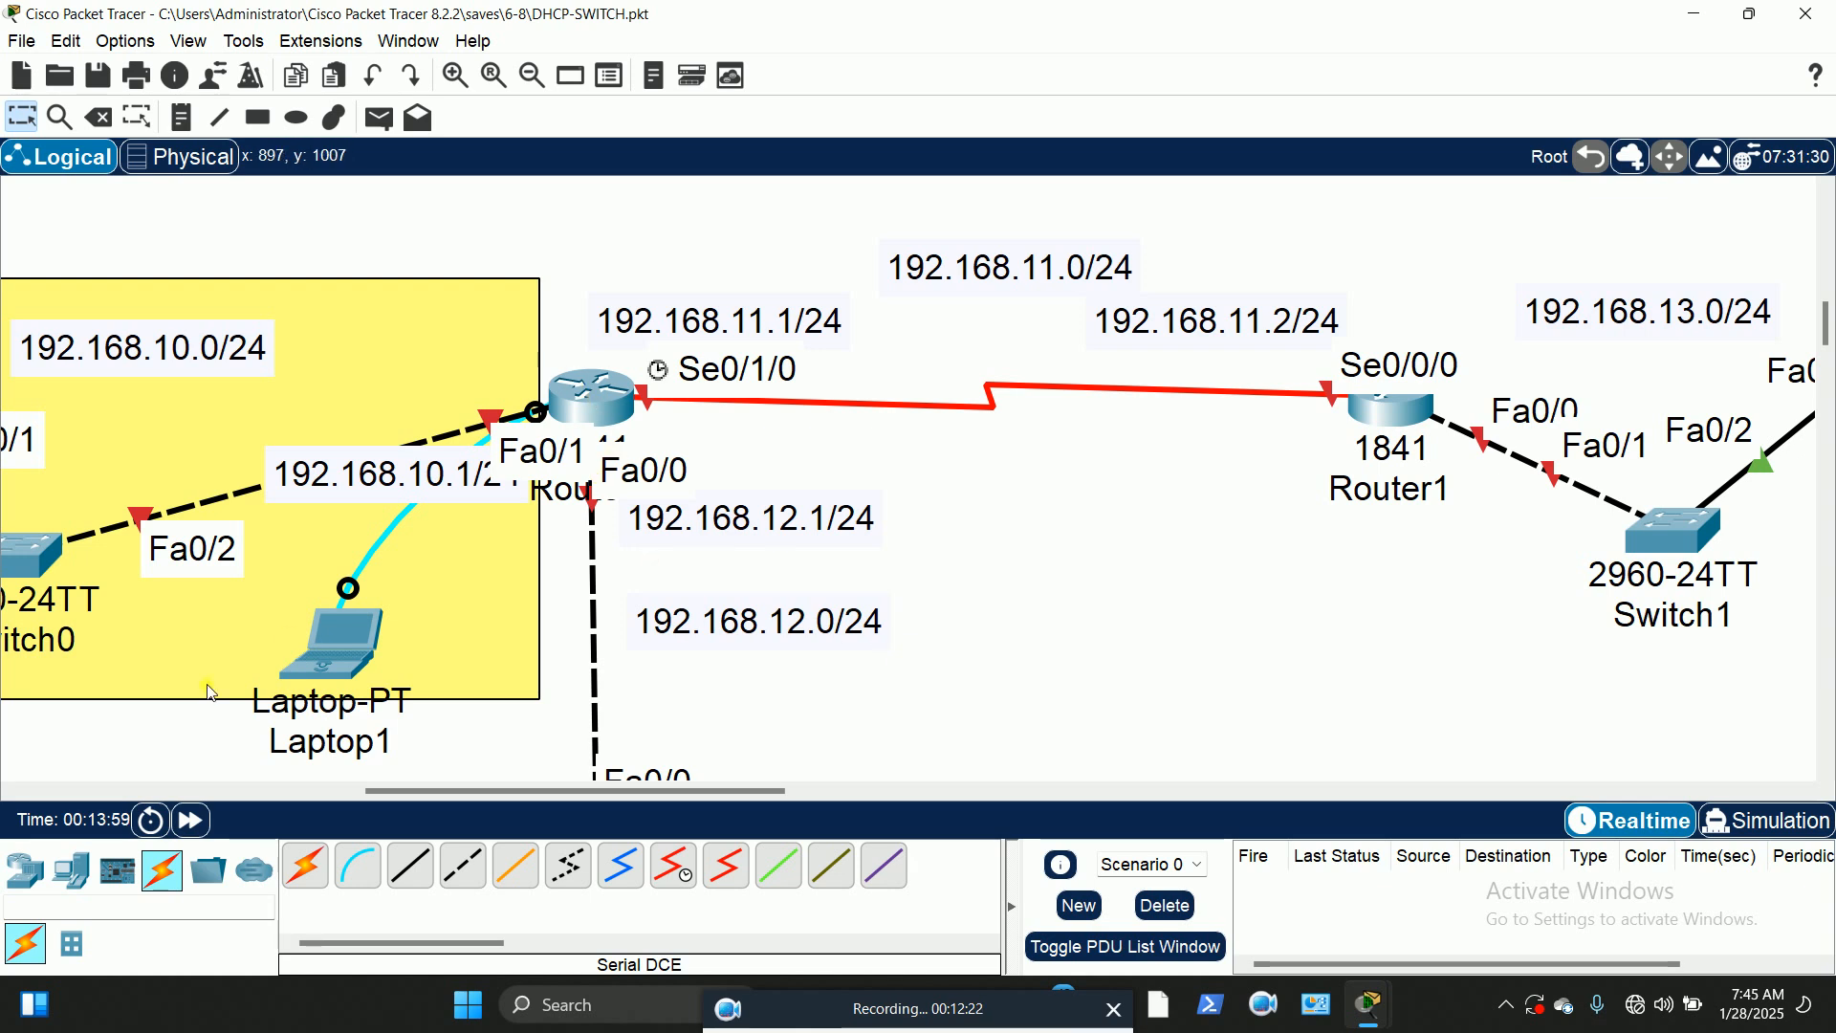
Step: In Laptop1's terminal session to the router, decline the initial configuration dialog and enter global configuration mode
left_click(333, 639)
left_click_drag(842, 68, 1026, 27)
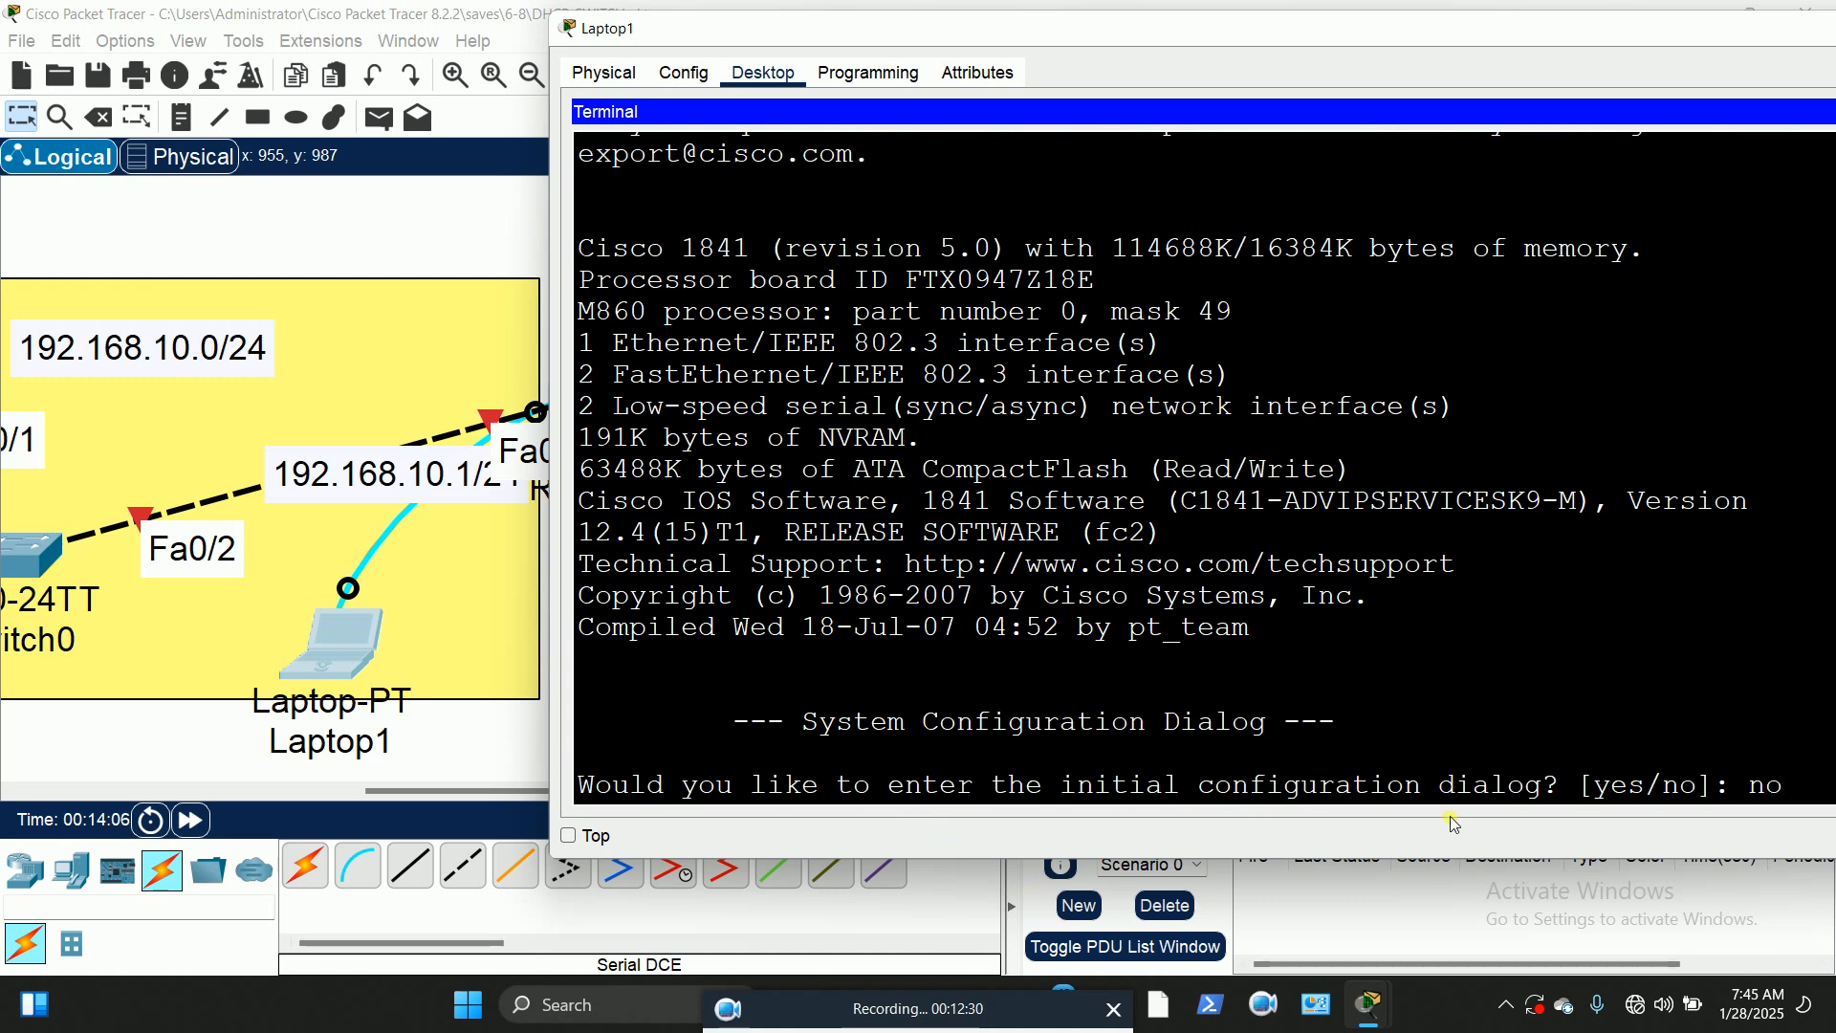
key("Return")
key("Return")
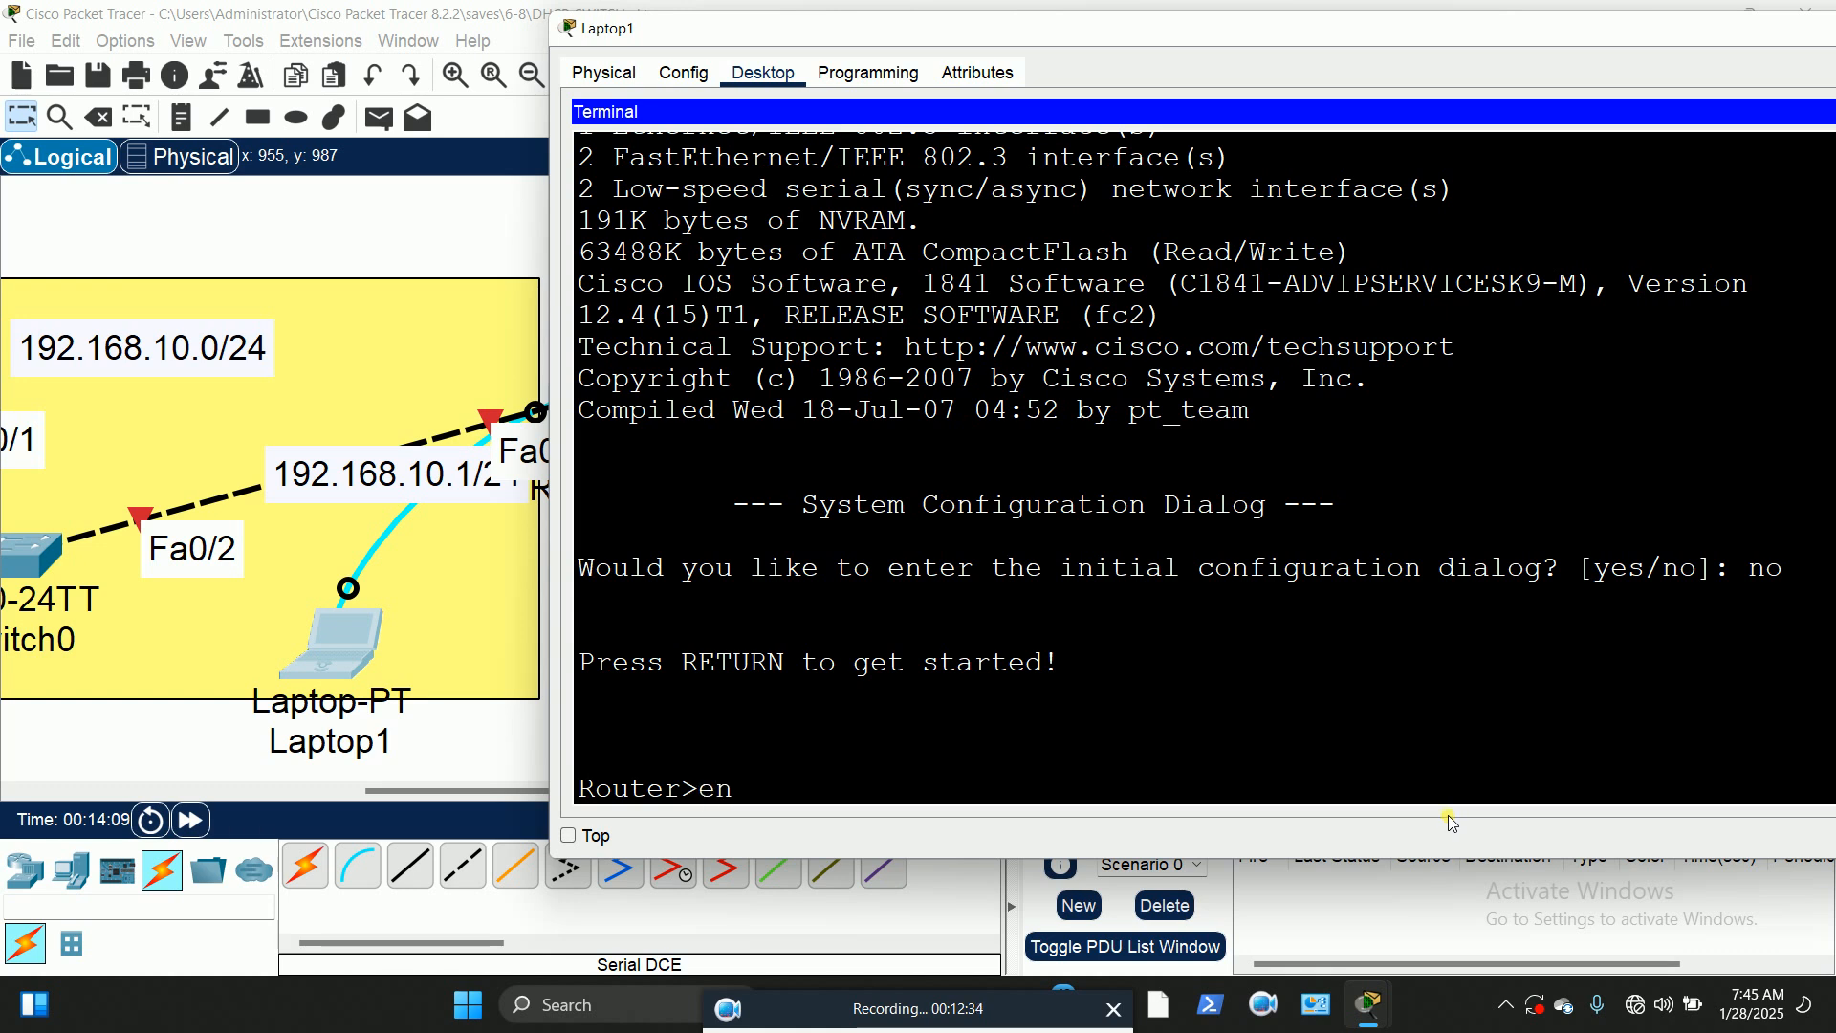
key("Return")
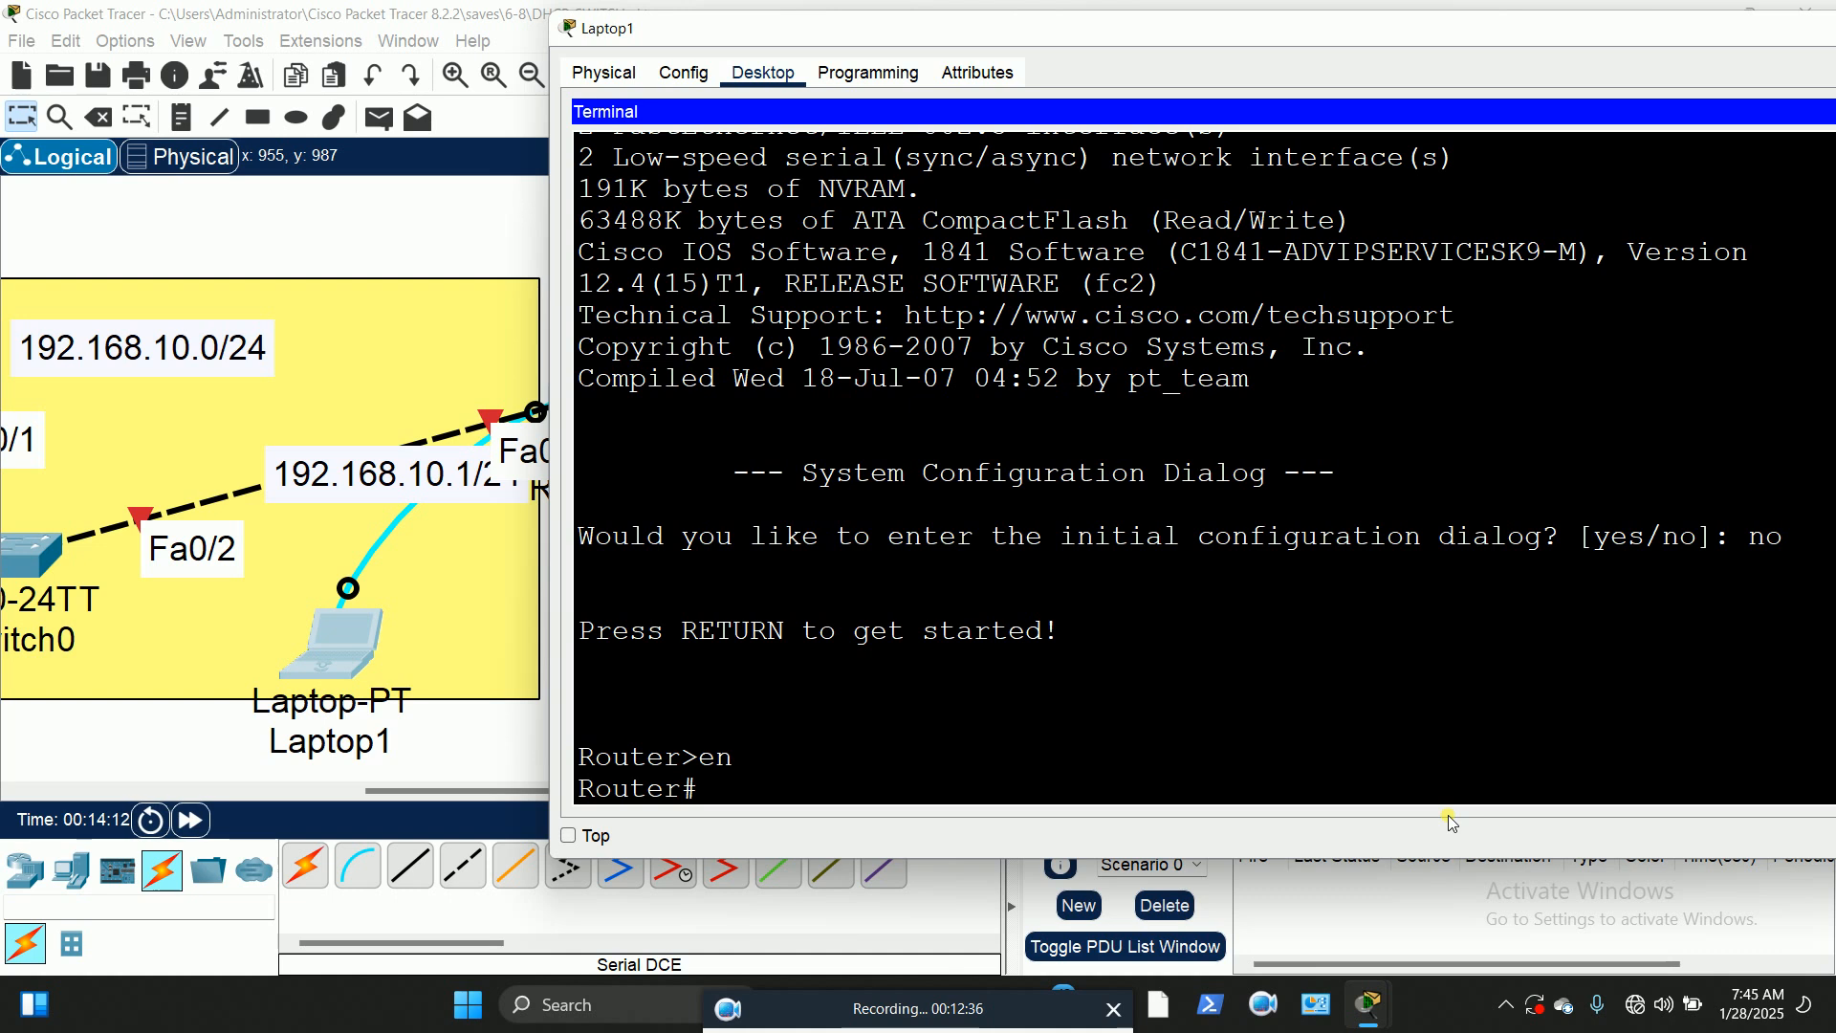
type("config t")
key("Return")
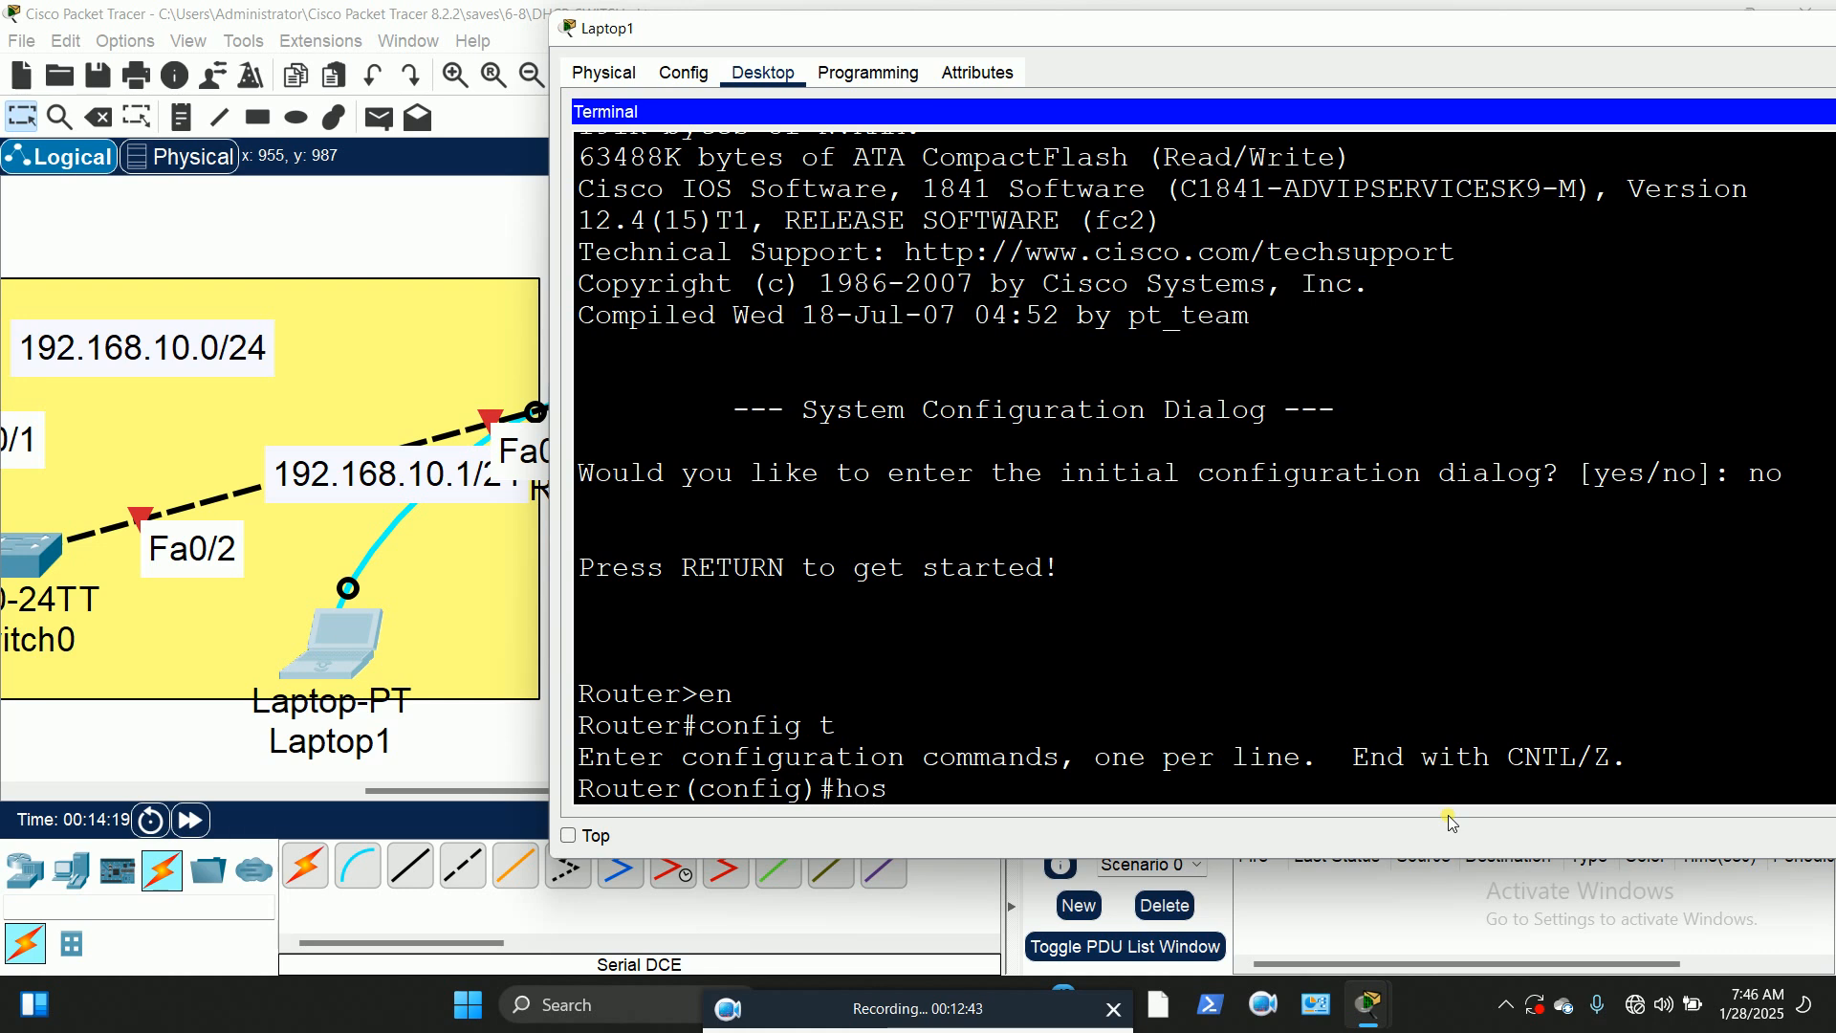
Step: Set the router's hostname to R1
type("hos")
key("Tab")
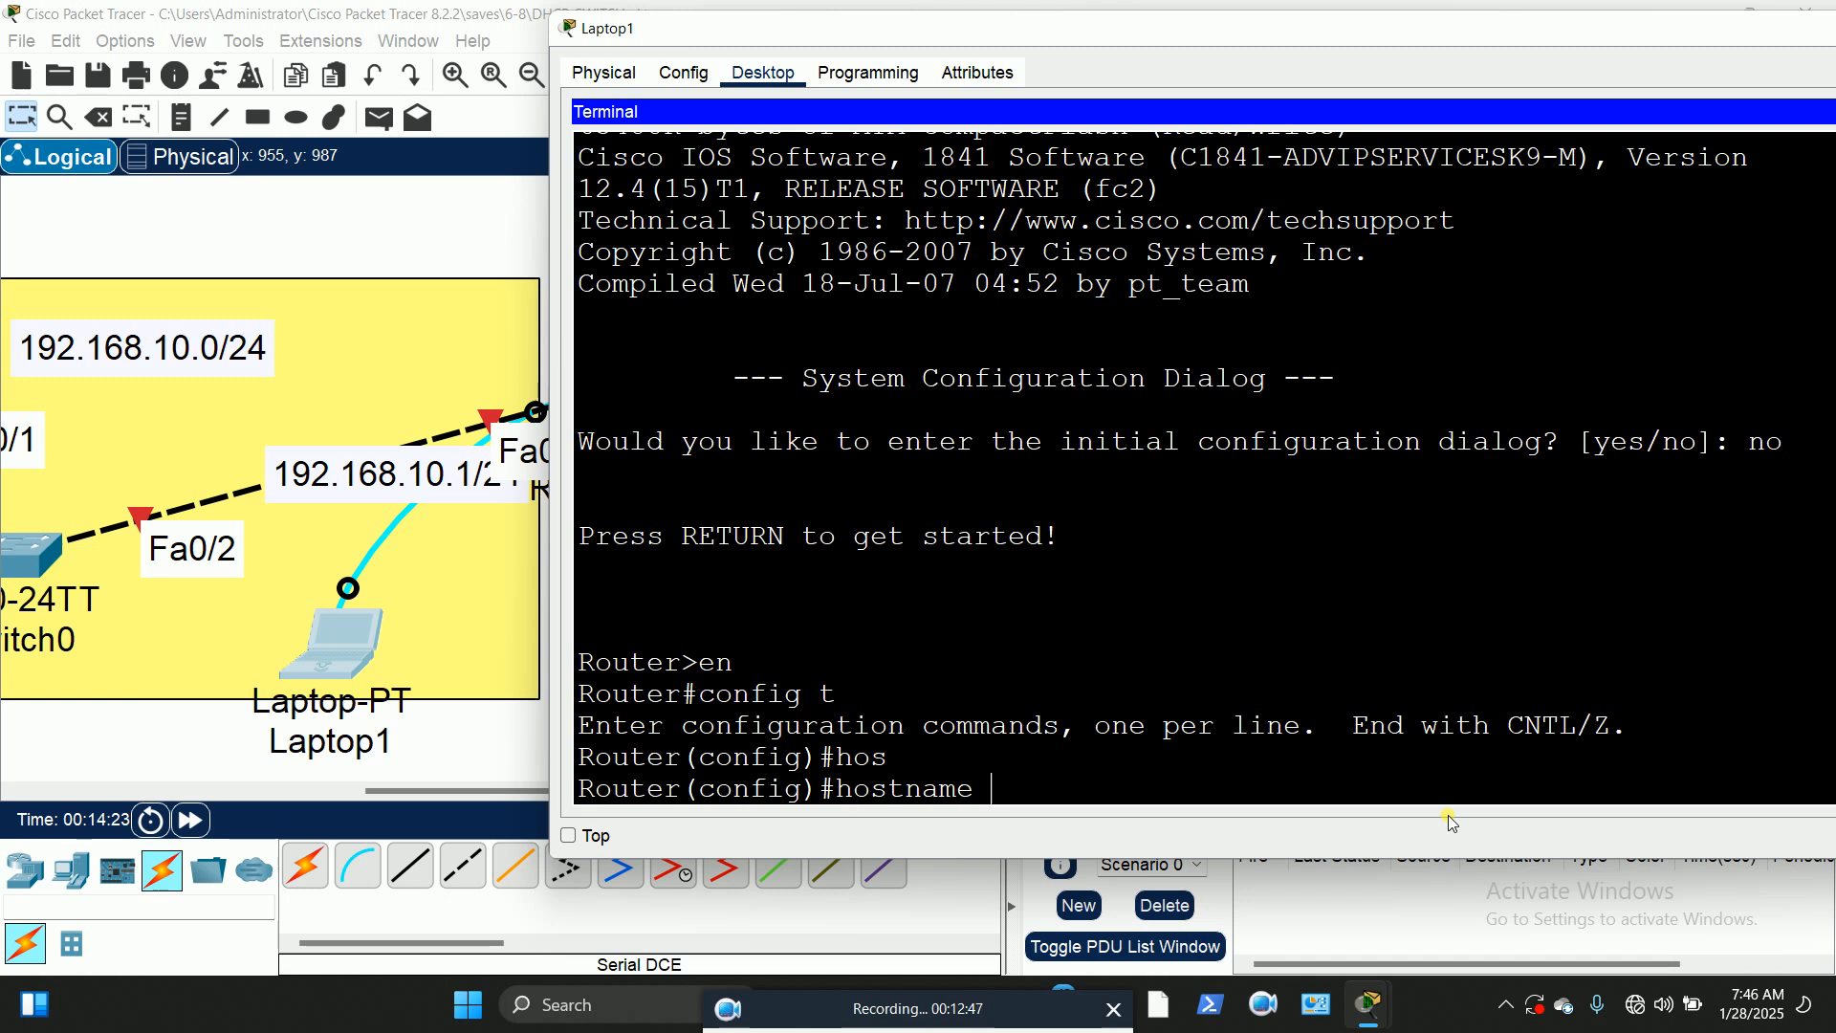
type("R1")
key("Return")
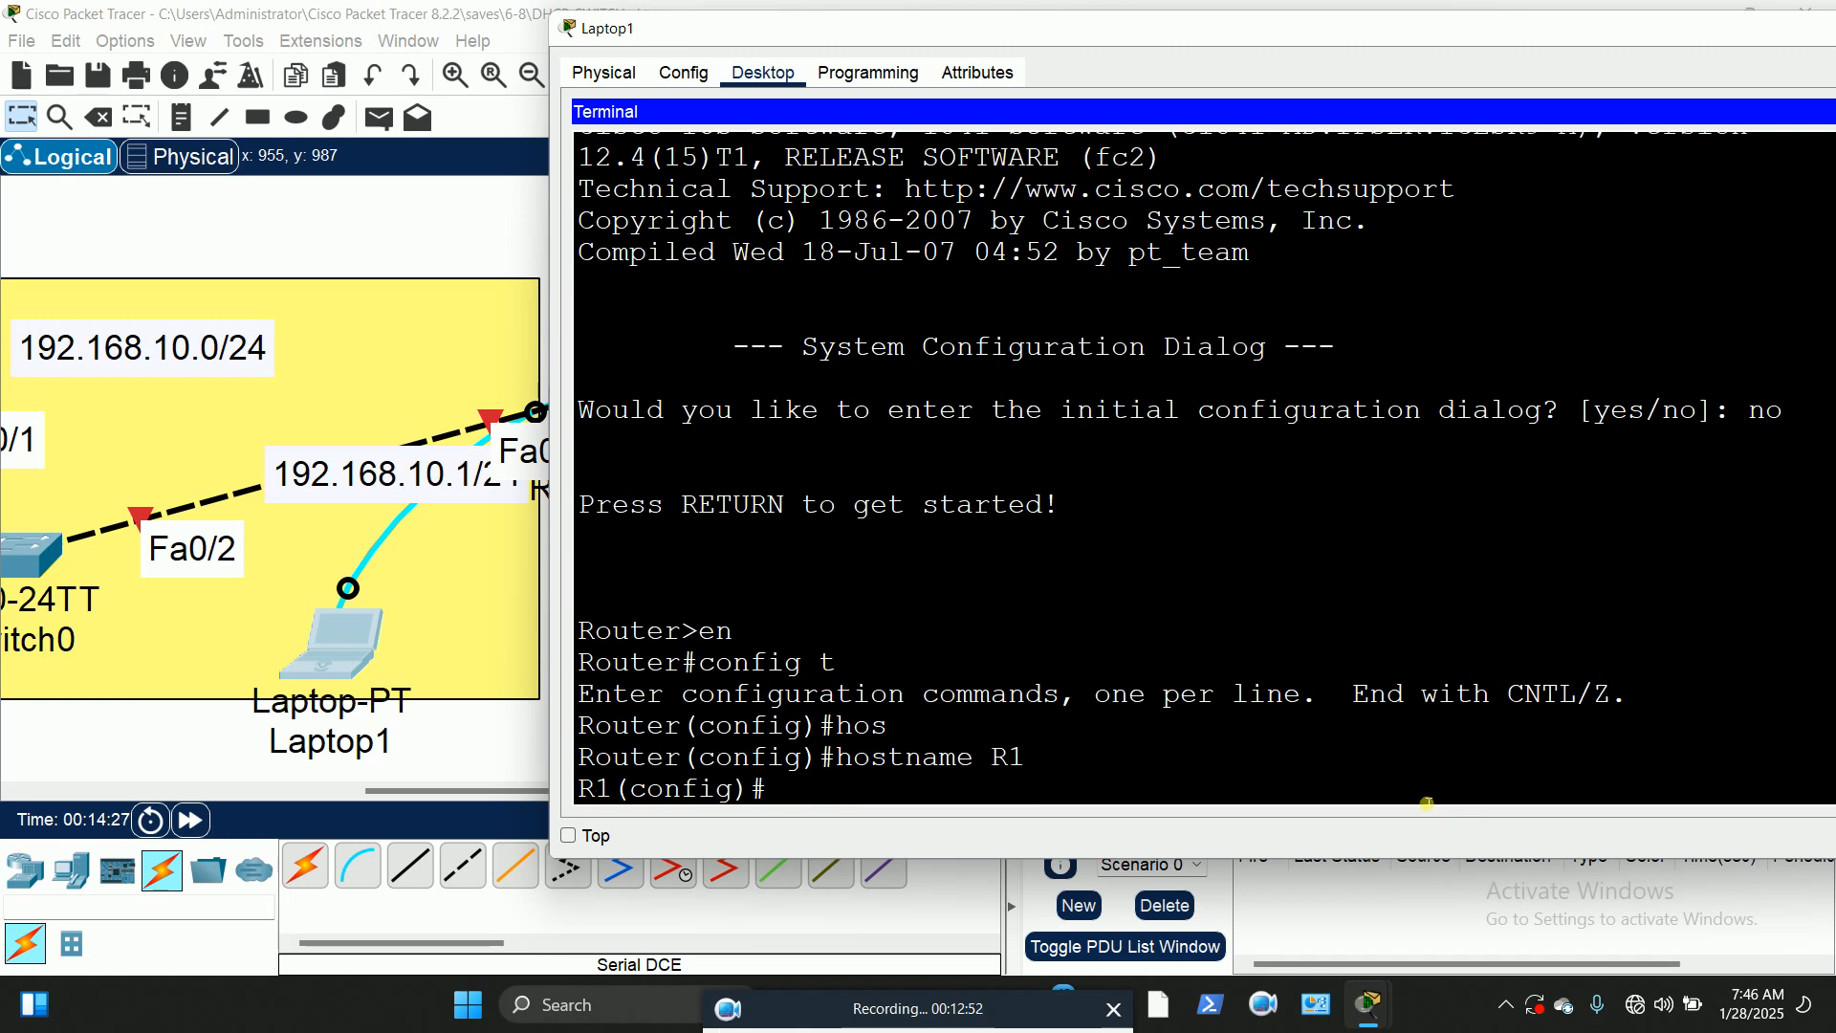
Step: Assign IP address 192.168.10.1 with mask 255.255.255.0 to R1's FastEthernet0/1 interface
left_click_drag(839, 37, 1171, 27)
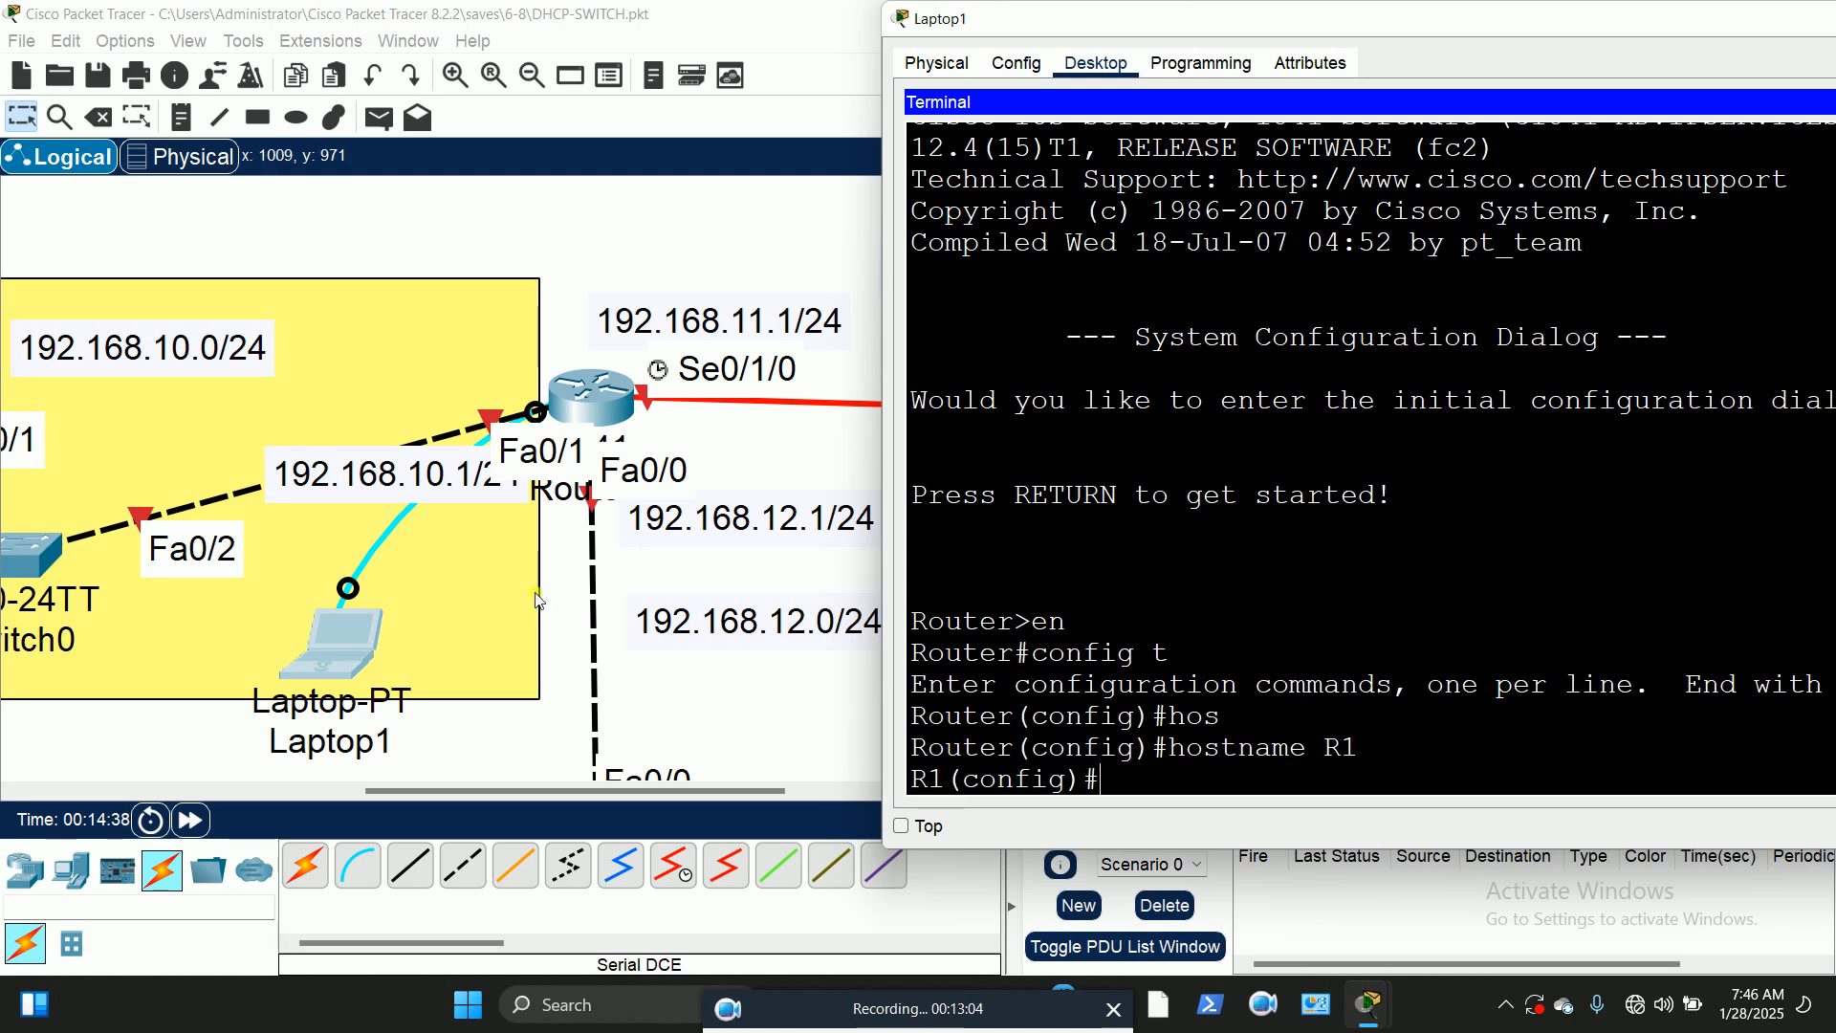
left_click(1132, 783)
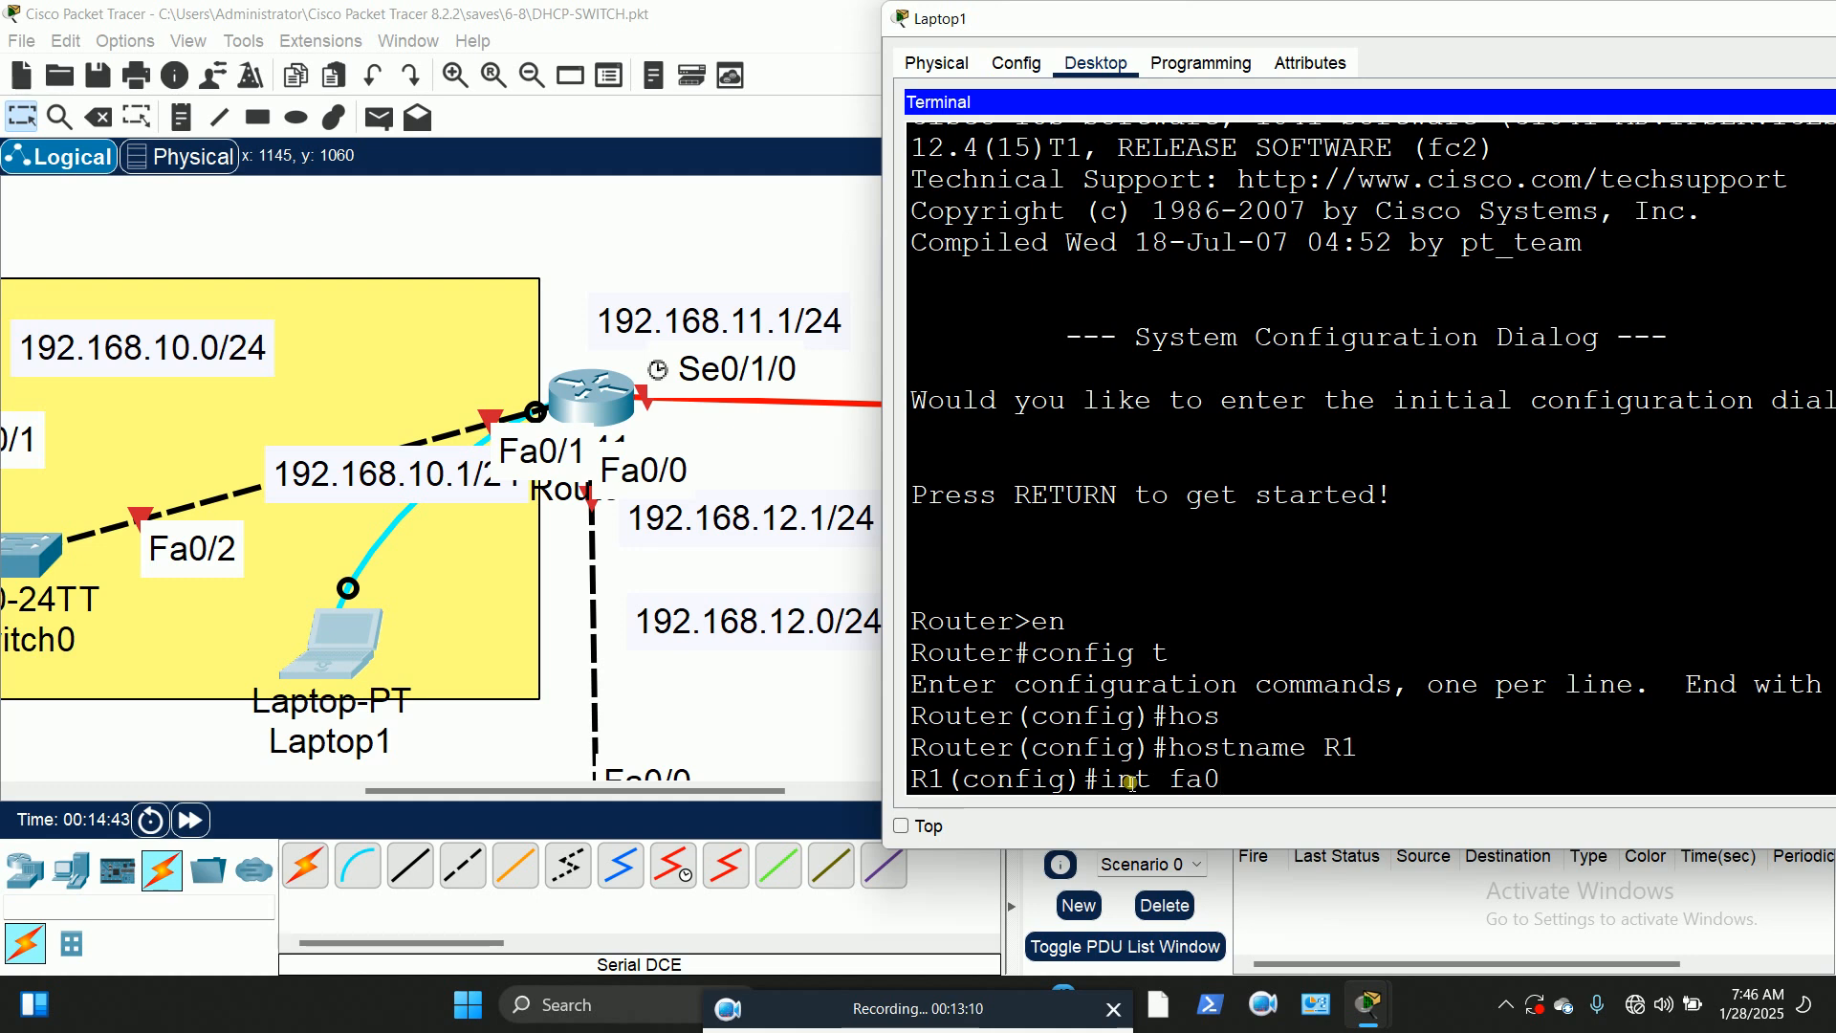
type("int fa0/1")
key("Return")
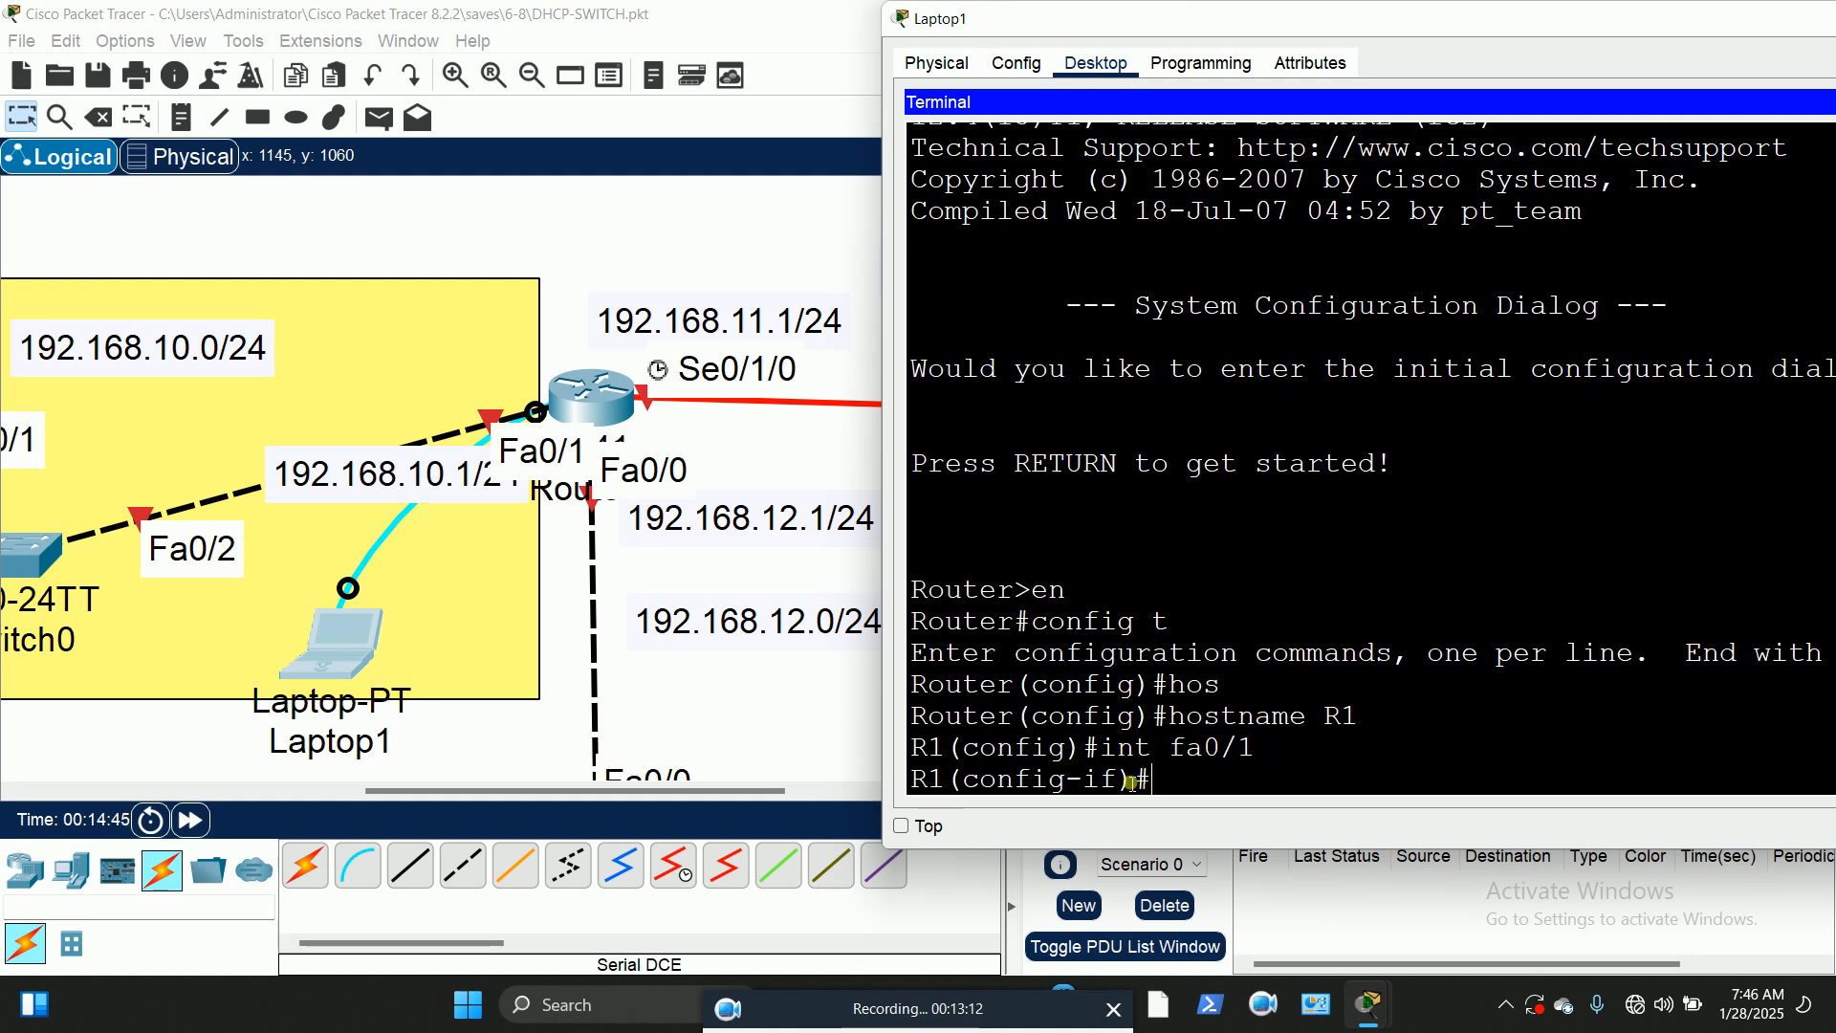
type("ip ad")
key("Tab")
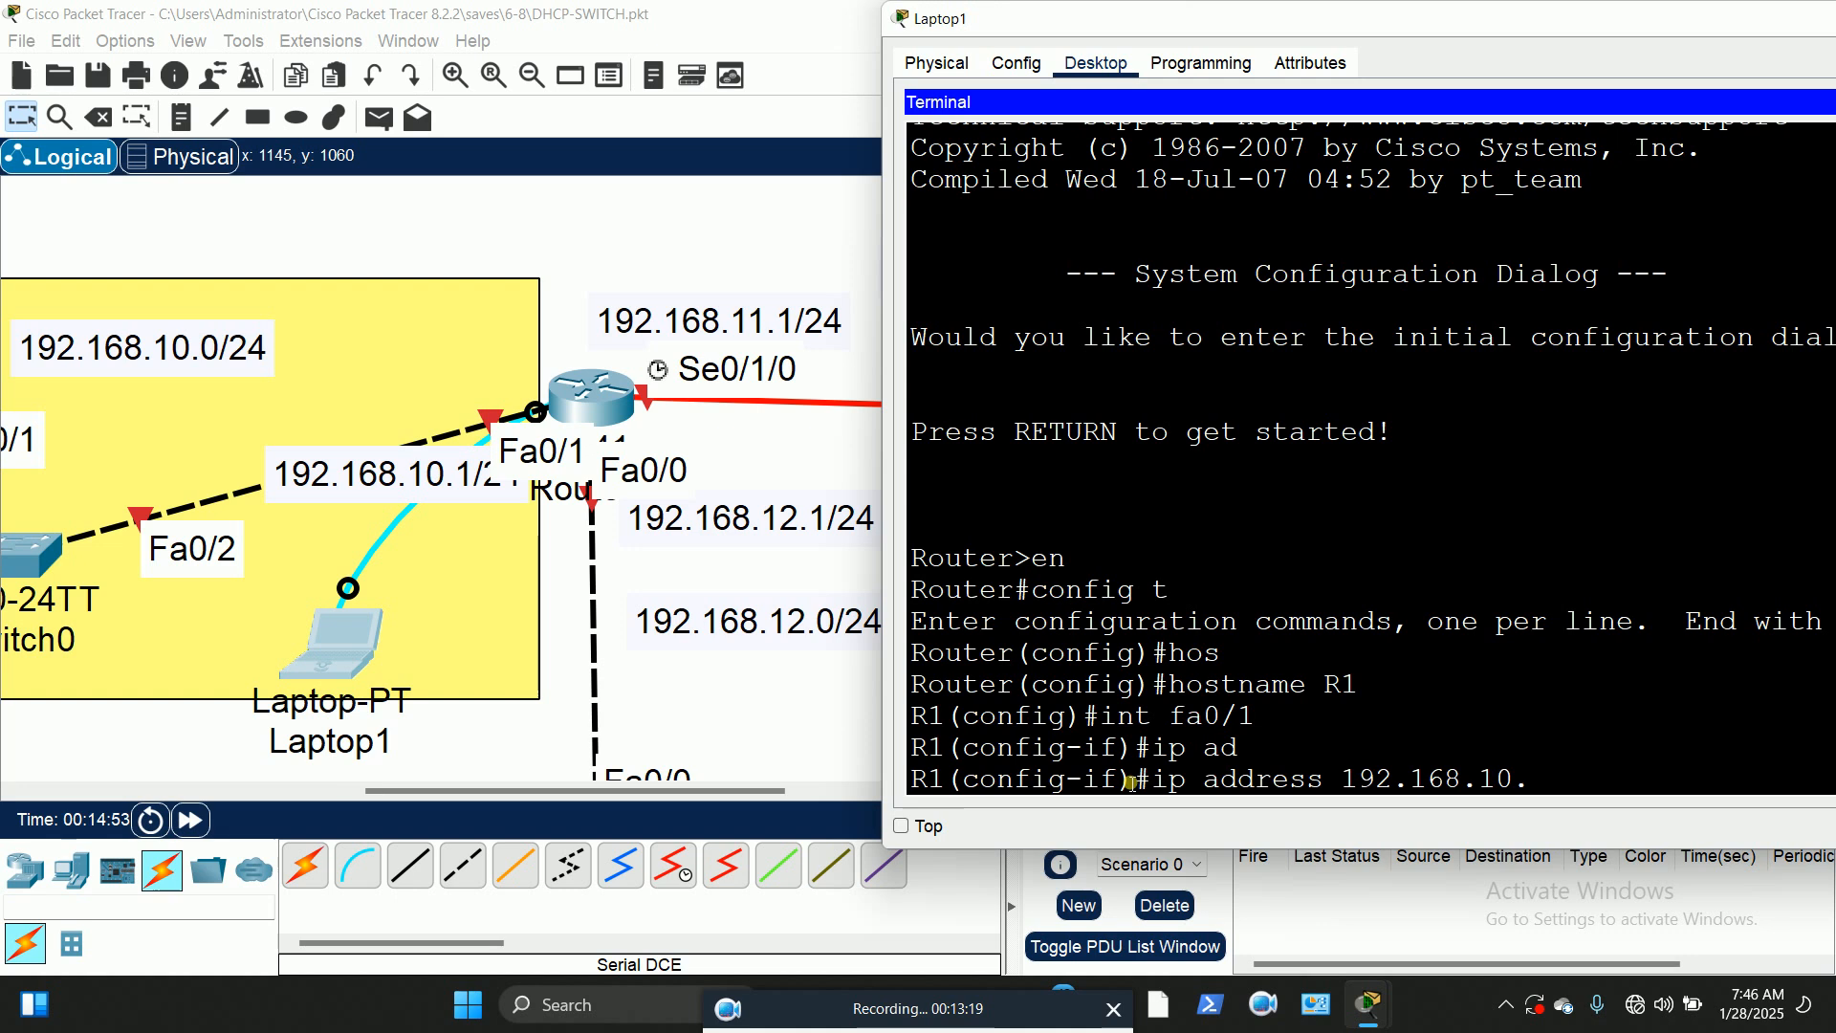
type("192.168.10.1 255.255.255.0")
key("Return")
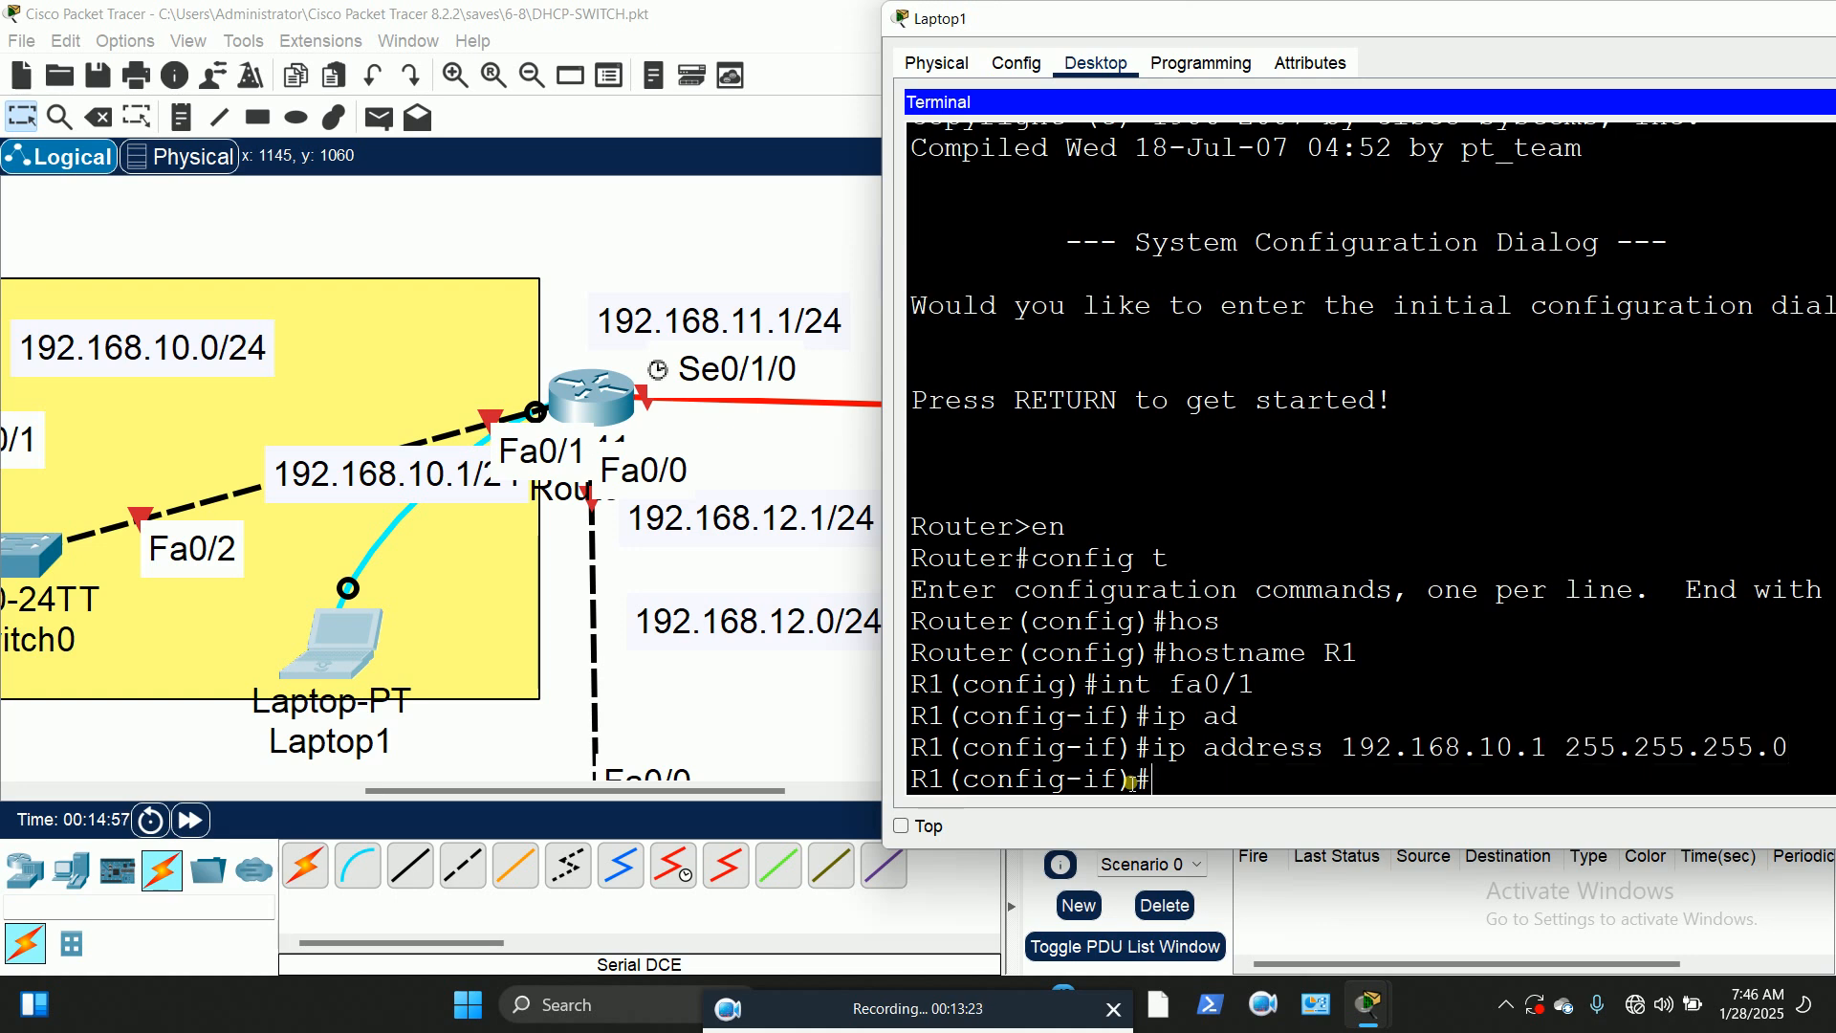
Step: Enable R1's FastEthernet0/1 interface with no shut and return to global configuration mode
type("no shut")
key("Return")
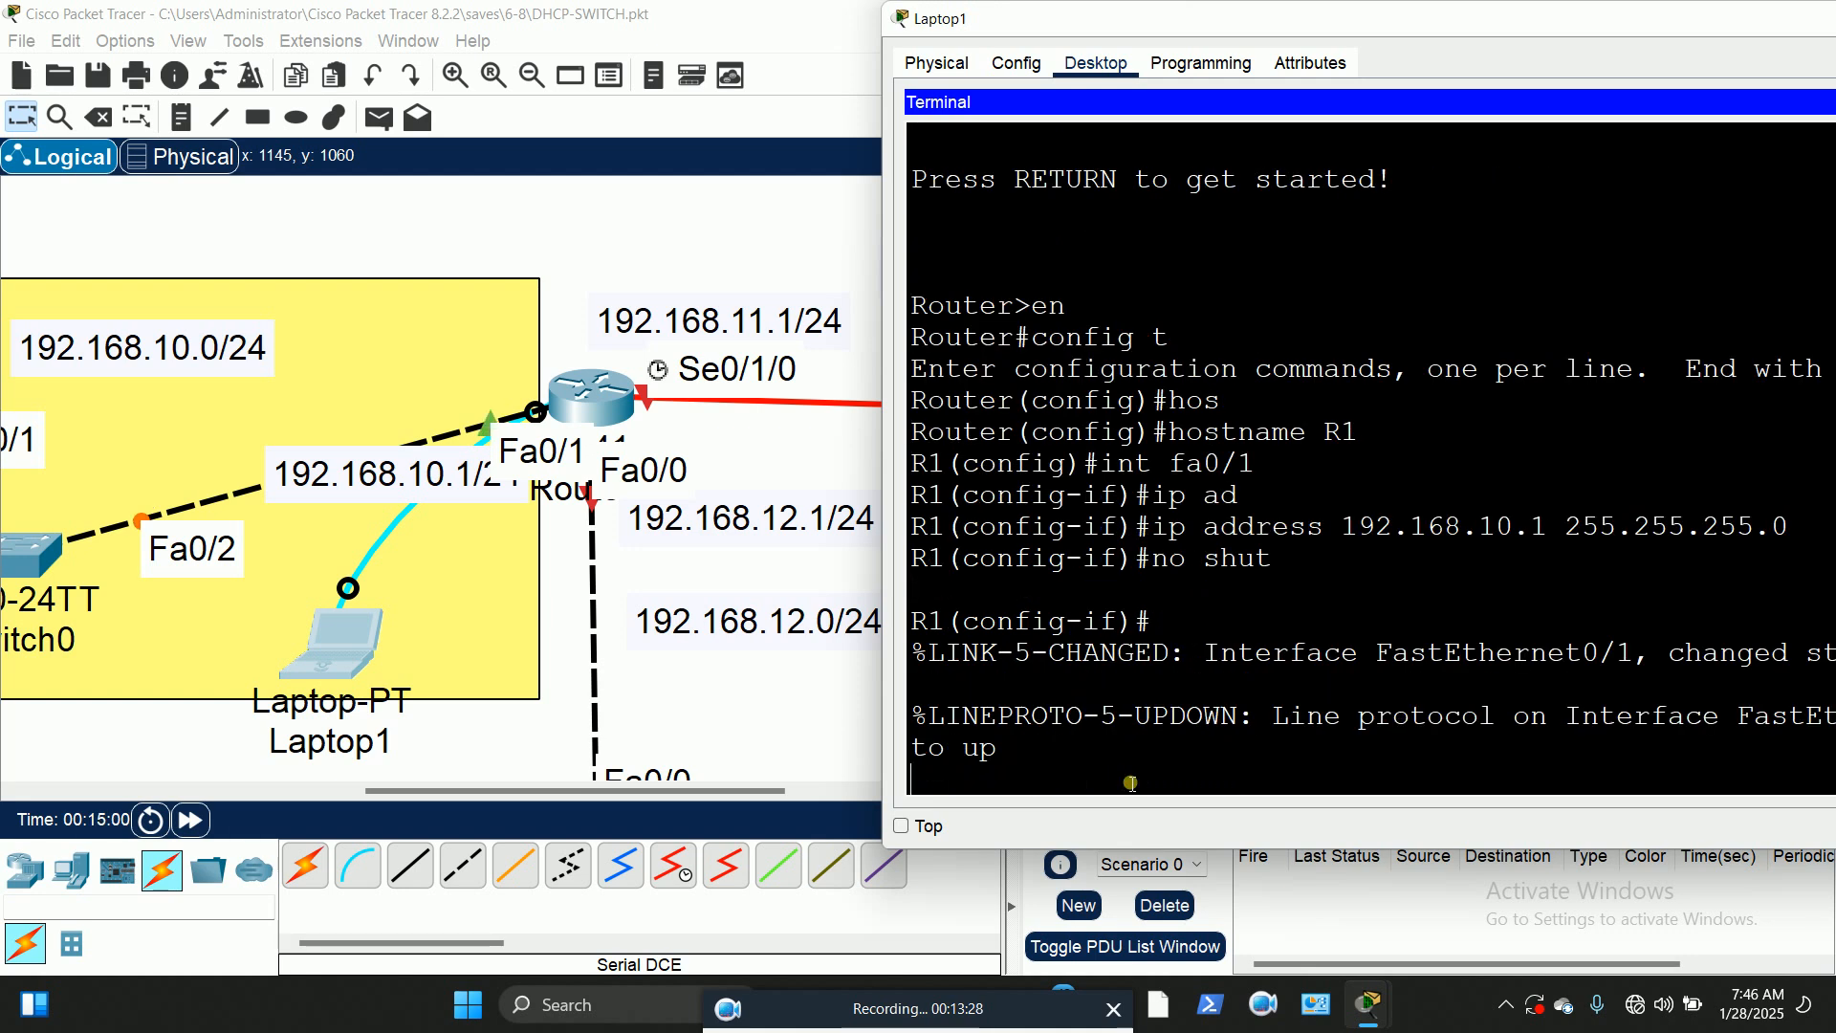
key("Return")
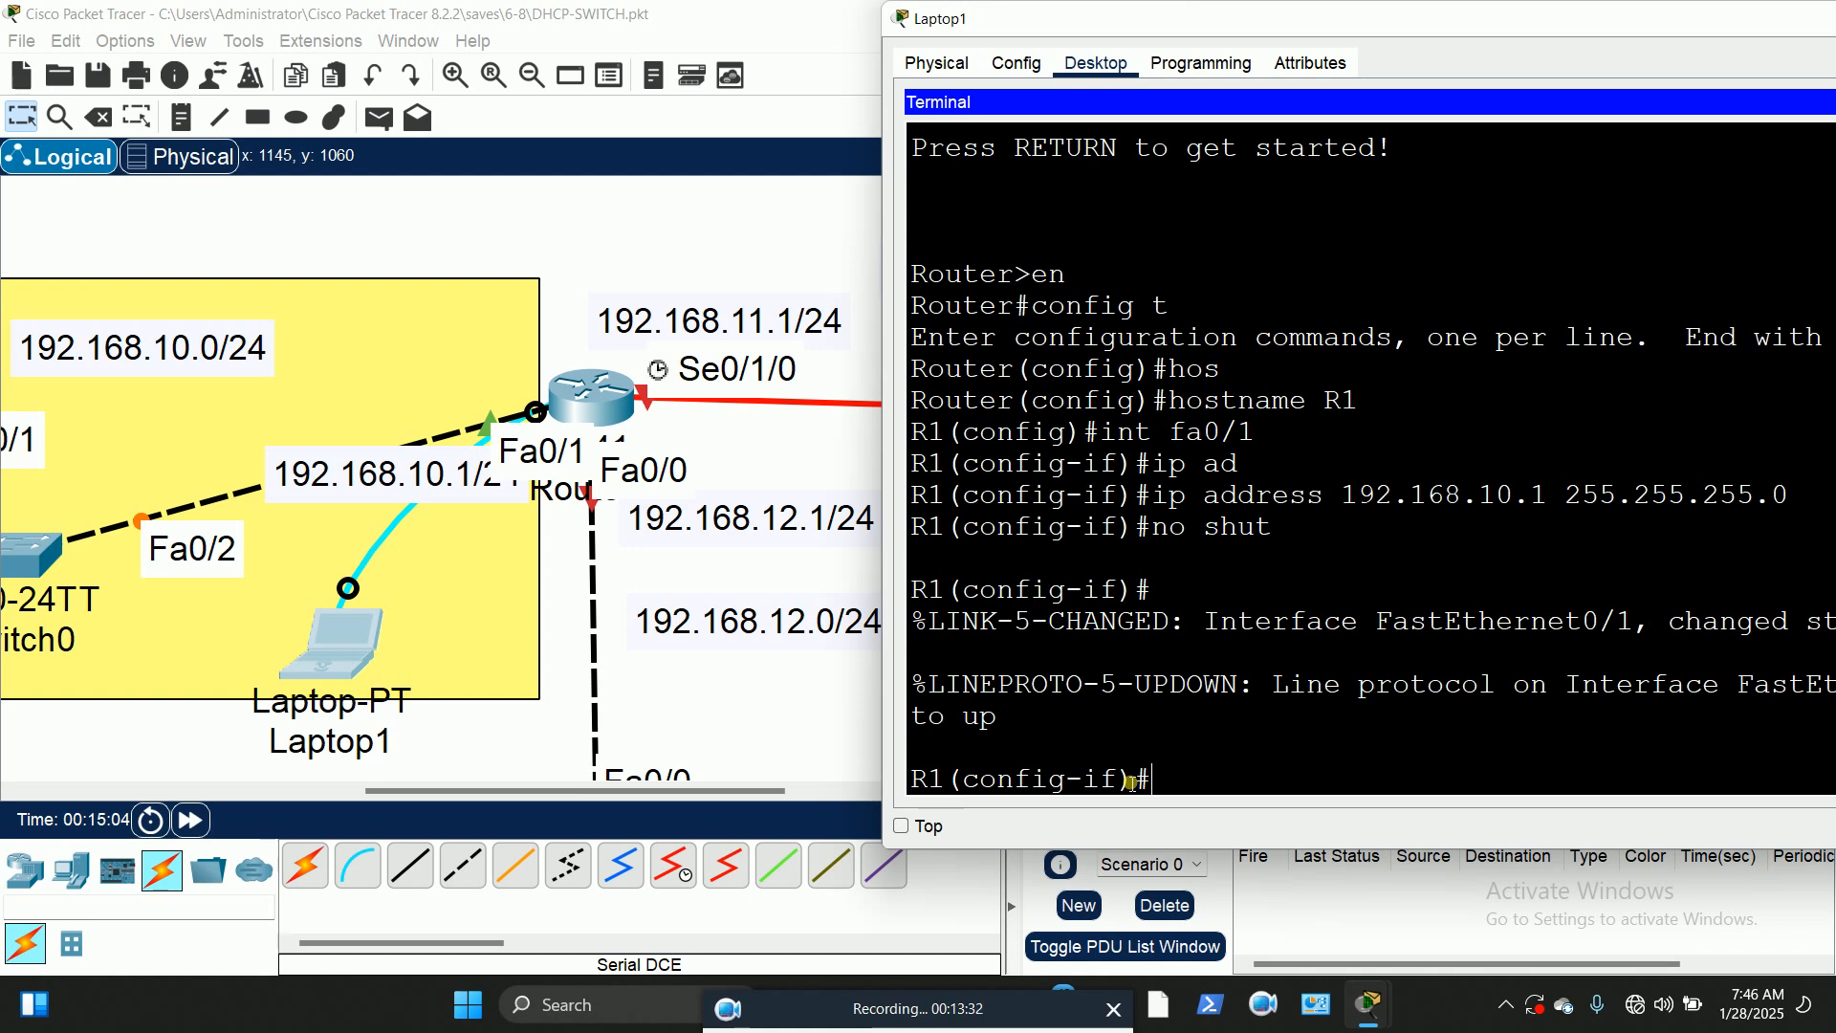
type("exit")
key("Return")
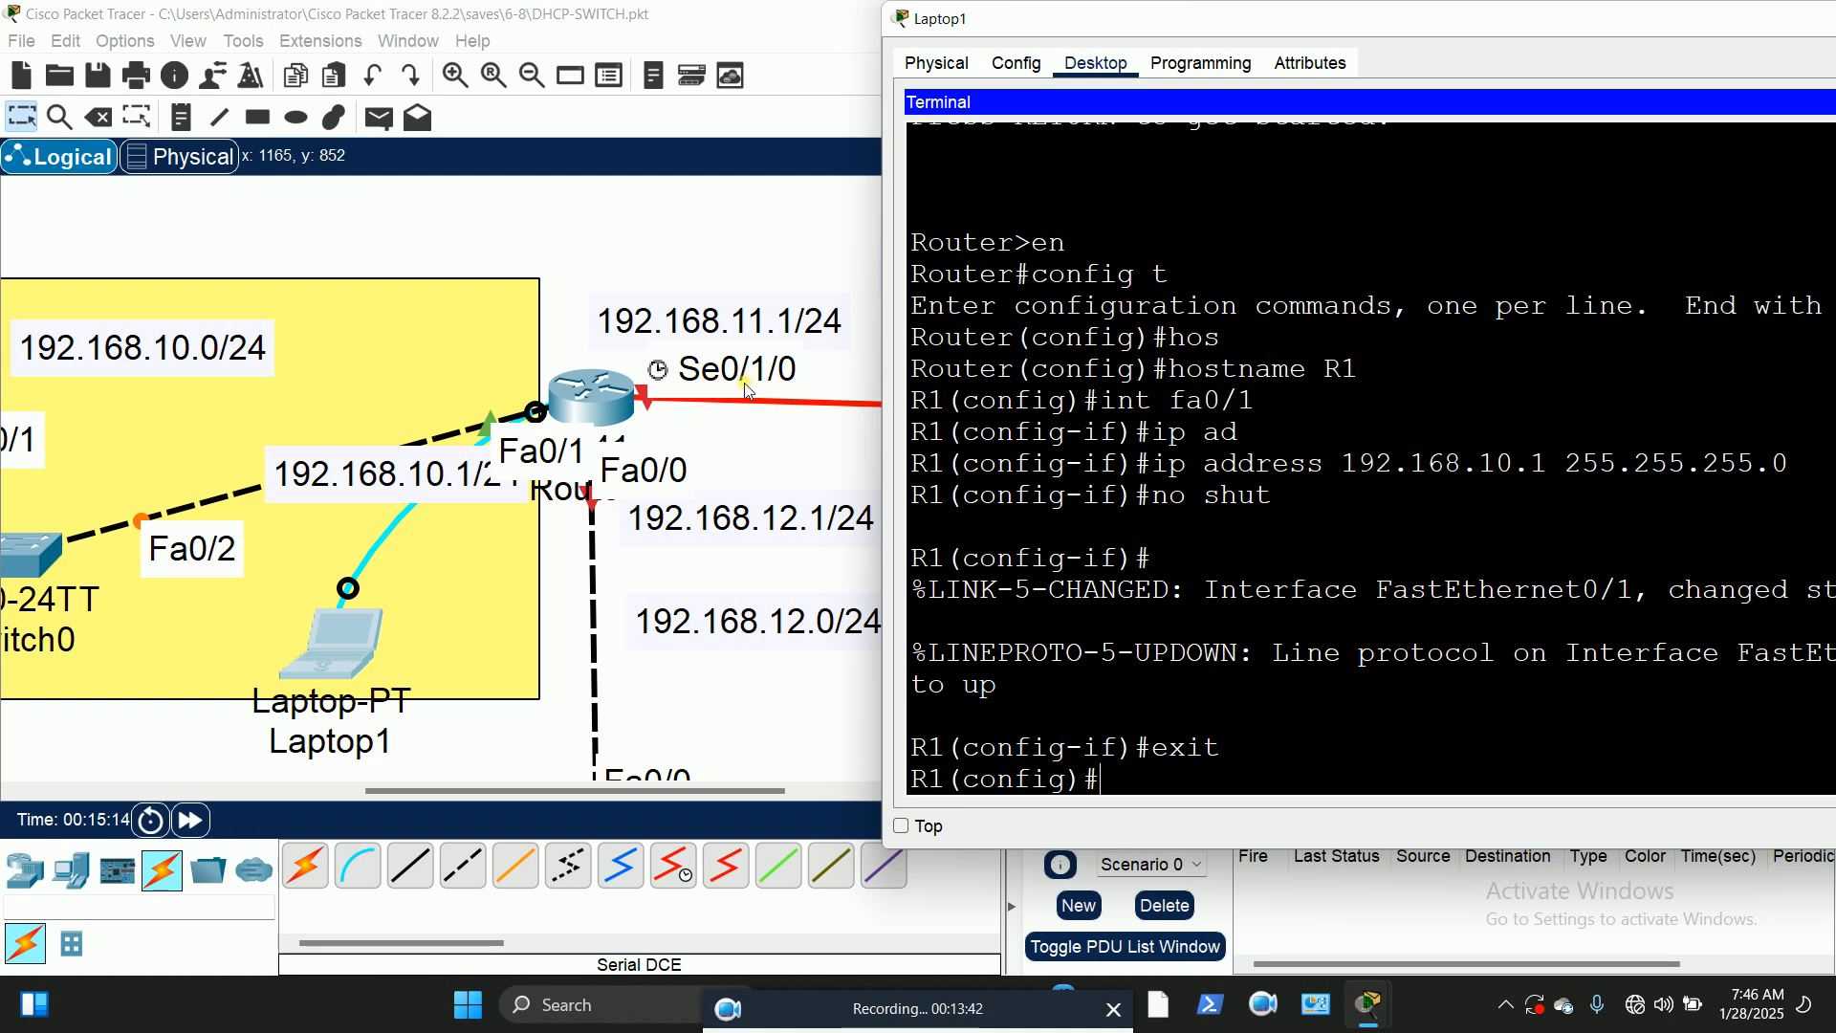
Step: Assign IP address 192.168.11.1 with mask 255.255.255.0 to R1's Serial0/1/0 interface and enable it with no shut
type("int")
type("se")
key("Tab")
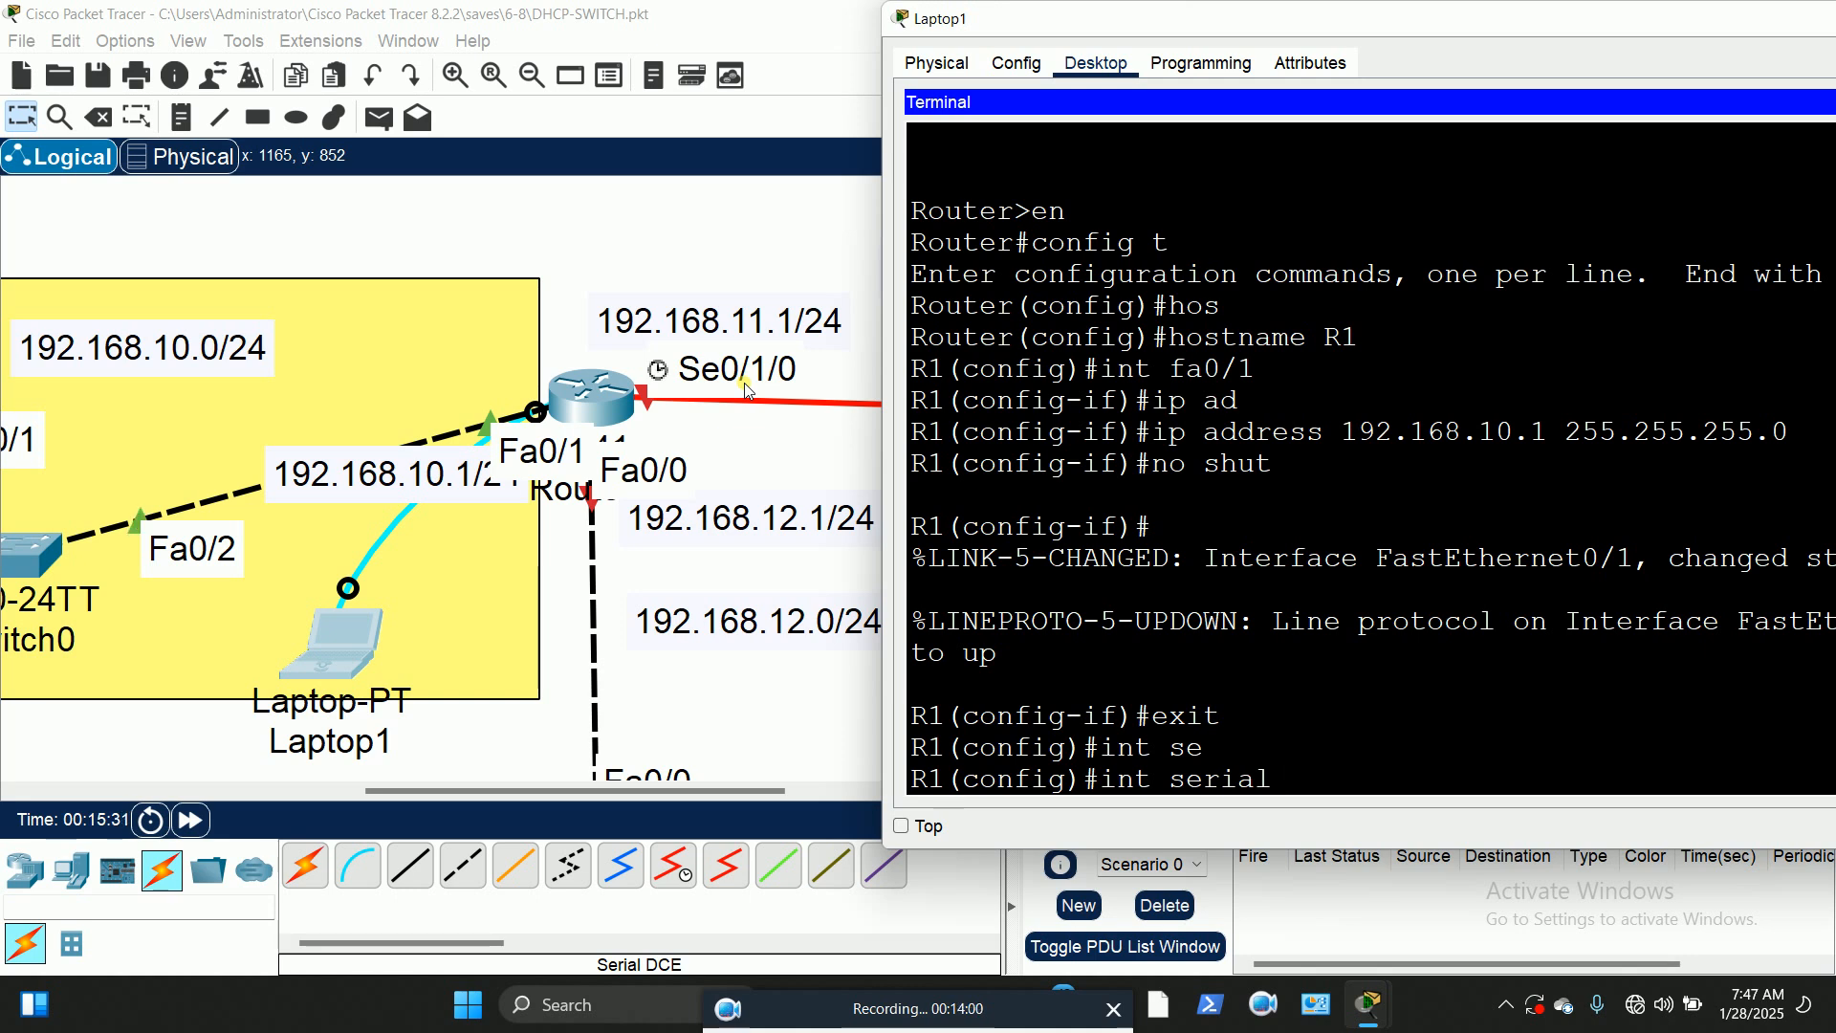
type("0/1/0")
key("Return")
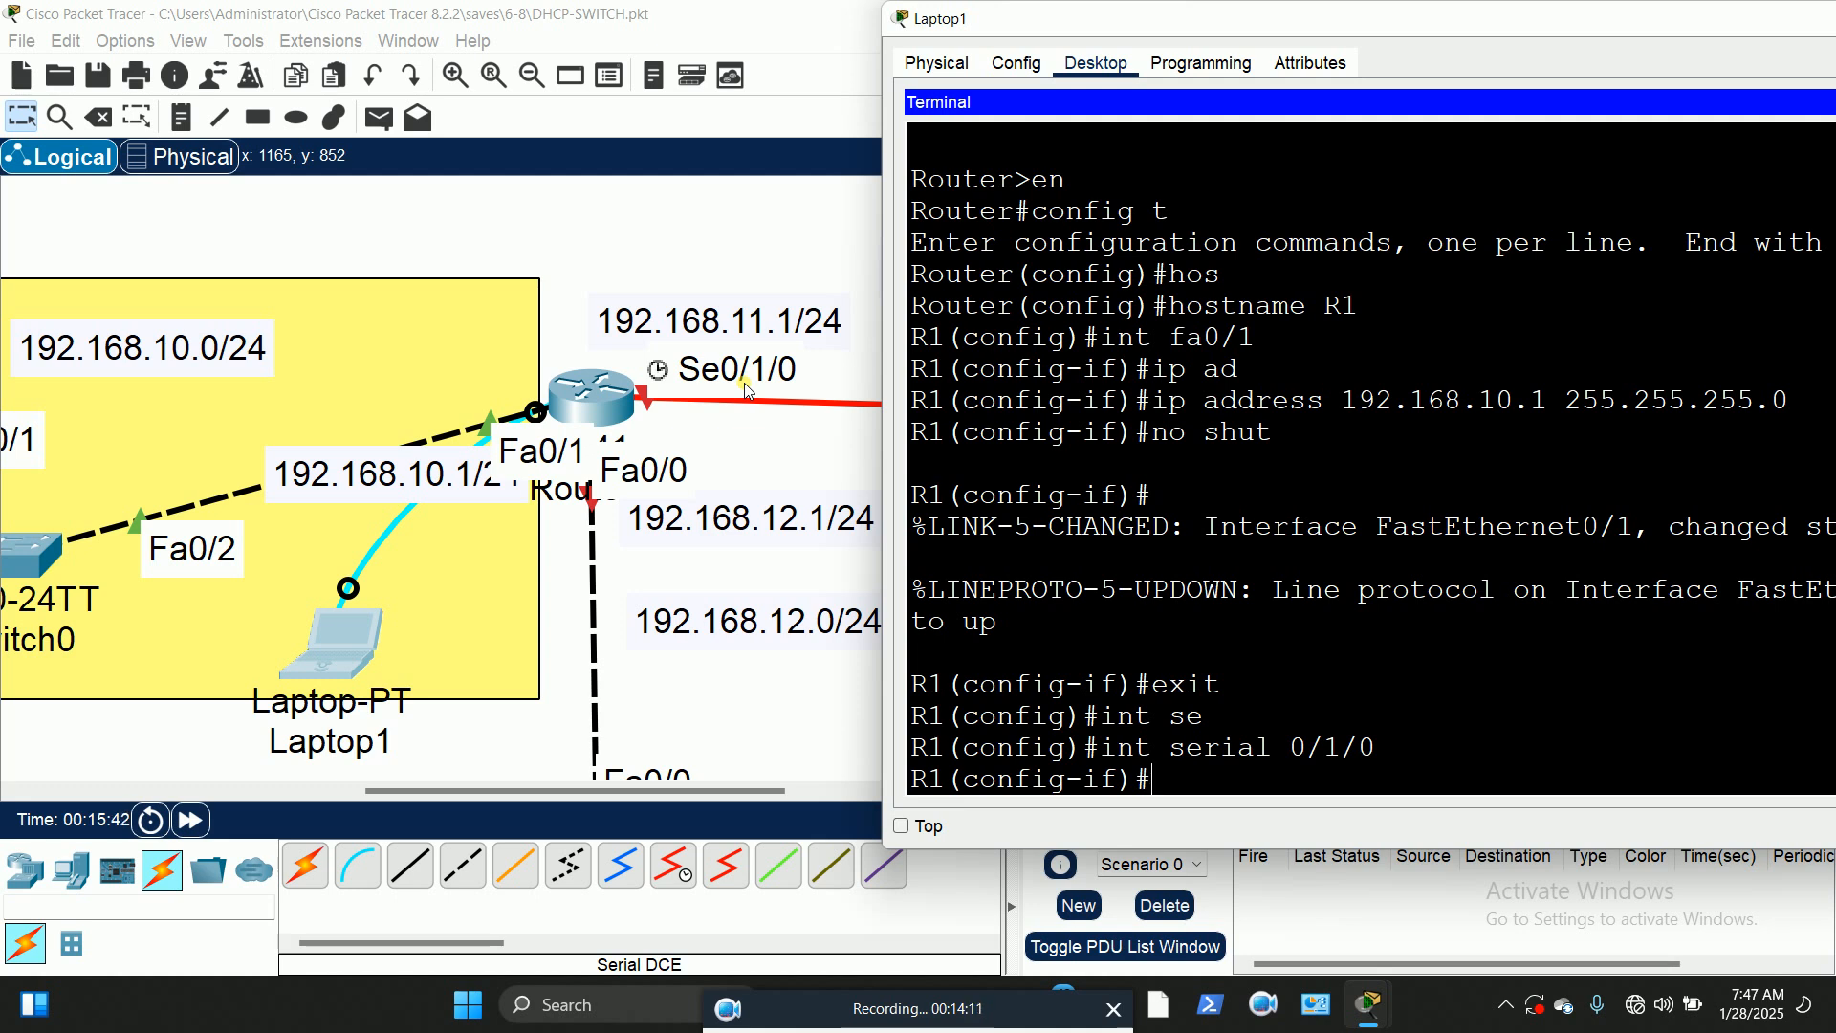
type("ip add")
key("Tab")
type("1")
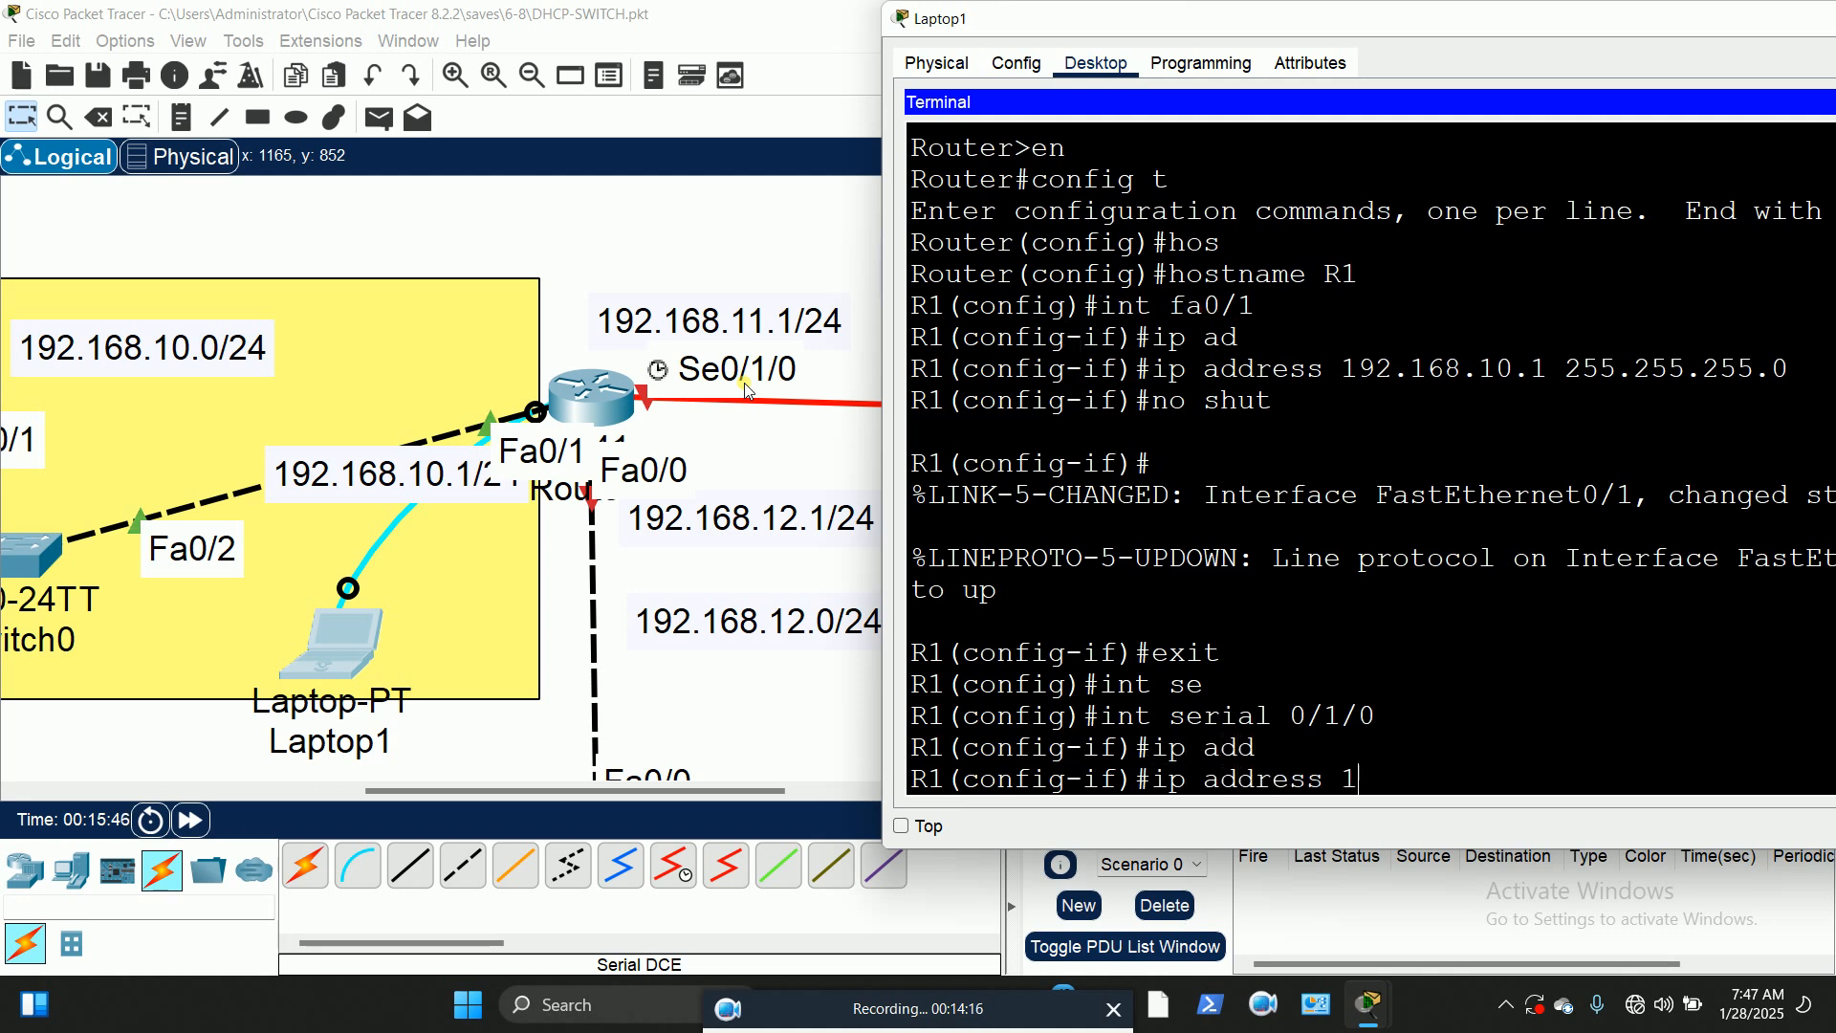
type("92.168")
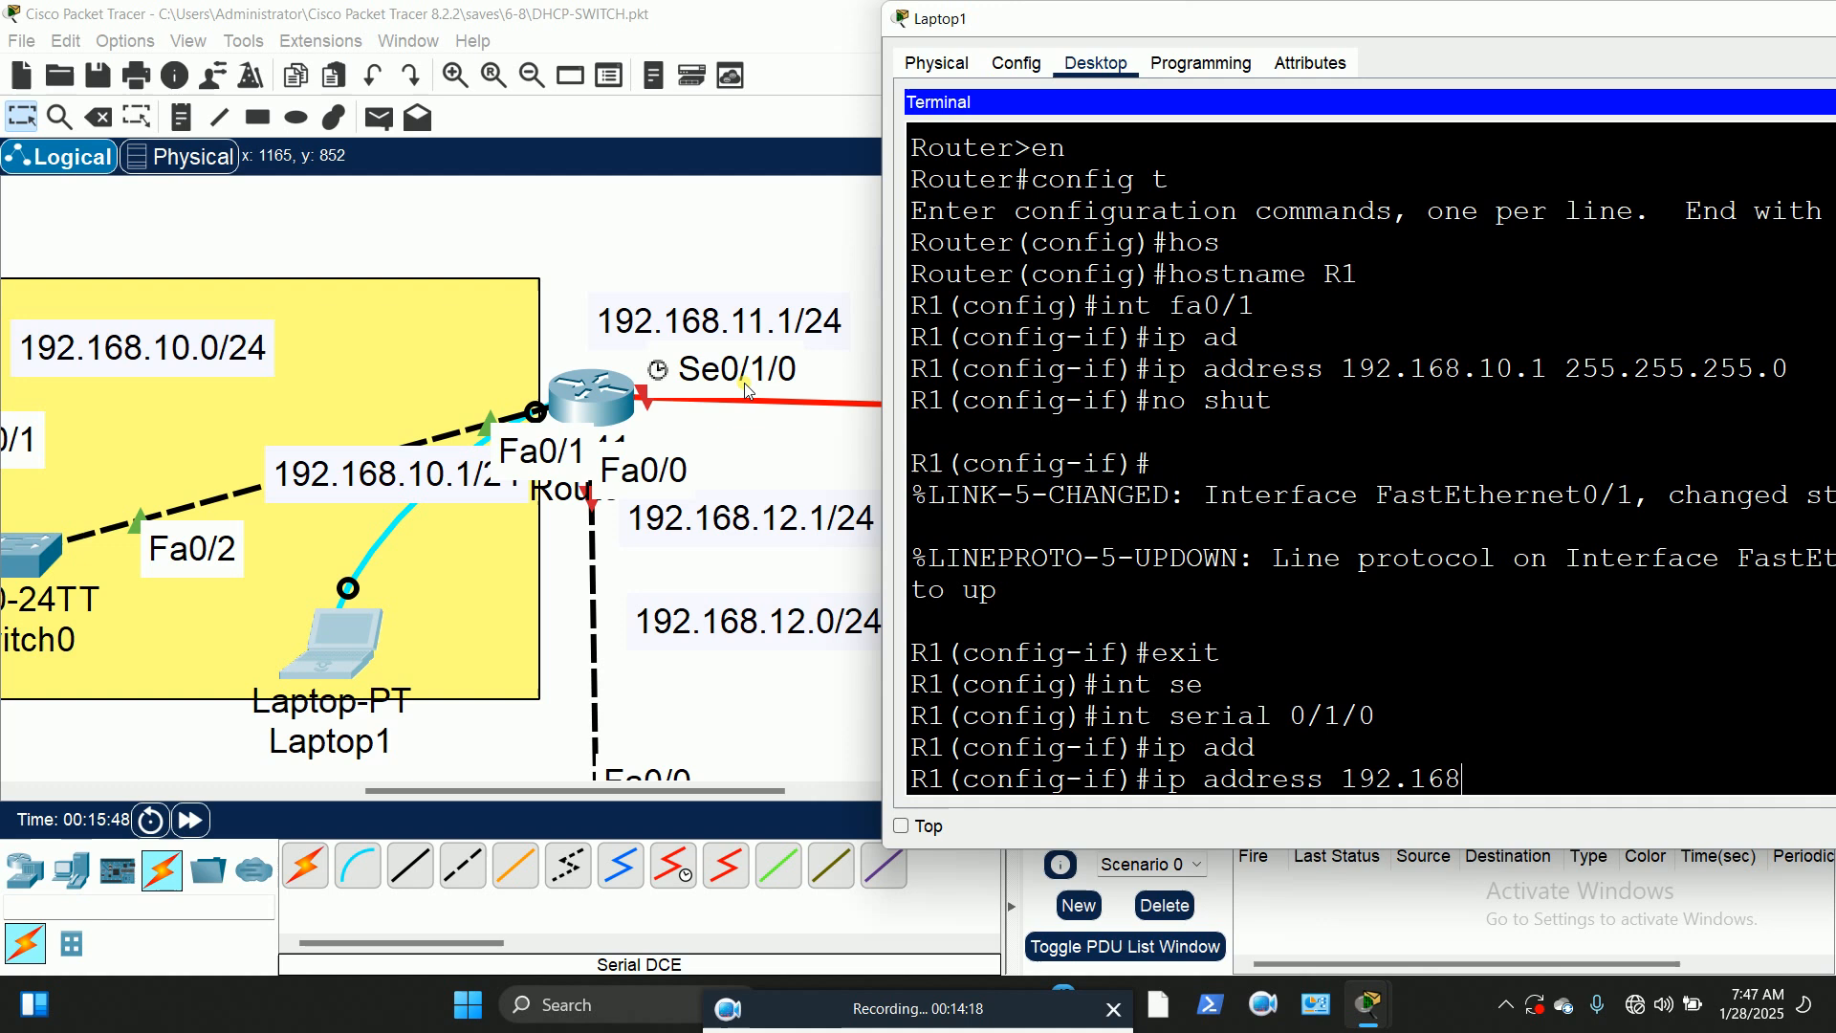
type(".11.1 255")
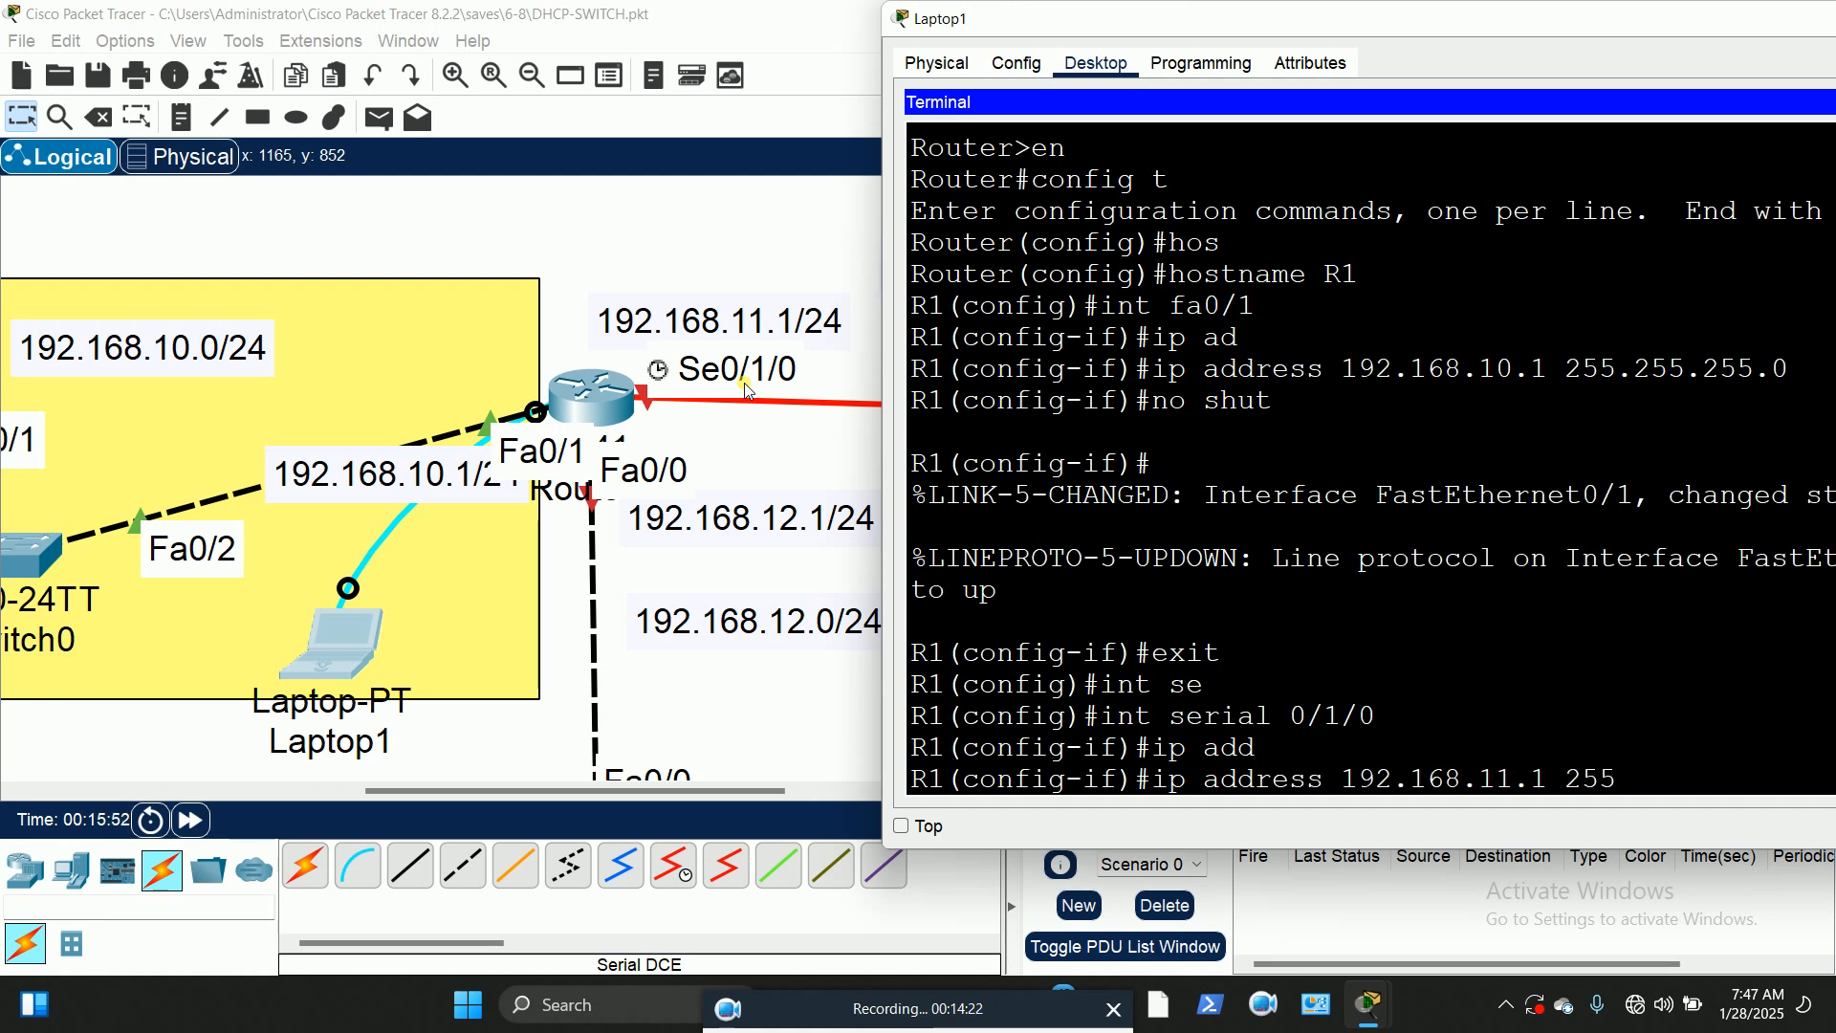
type(".255.255.0")
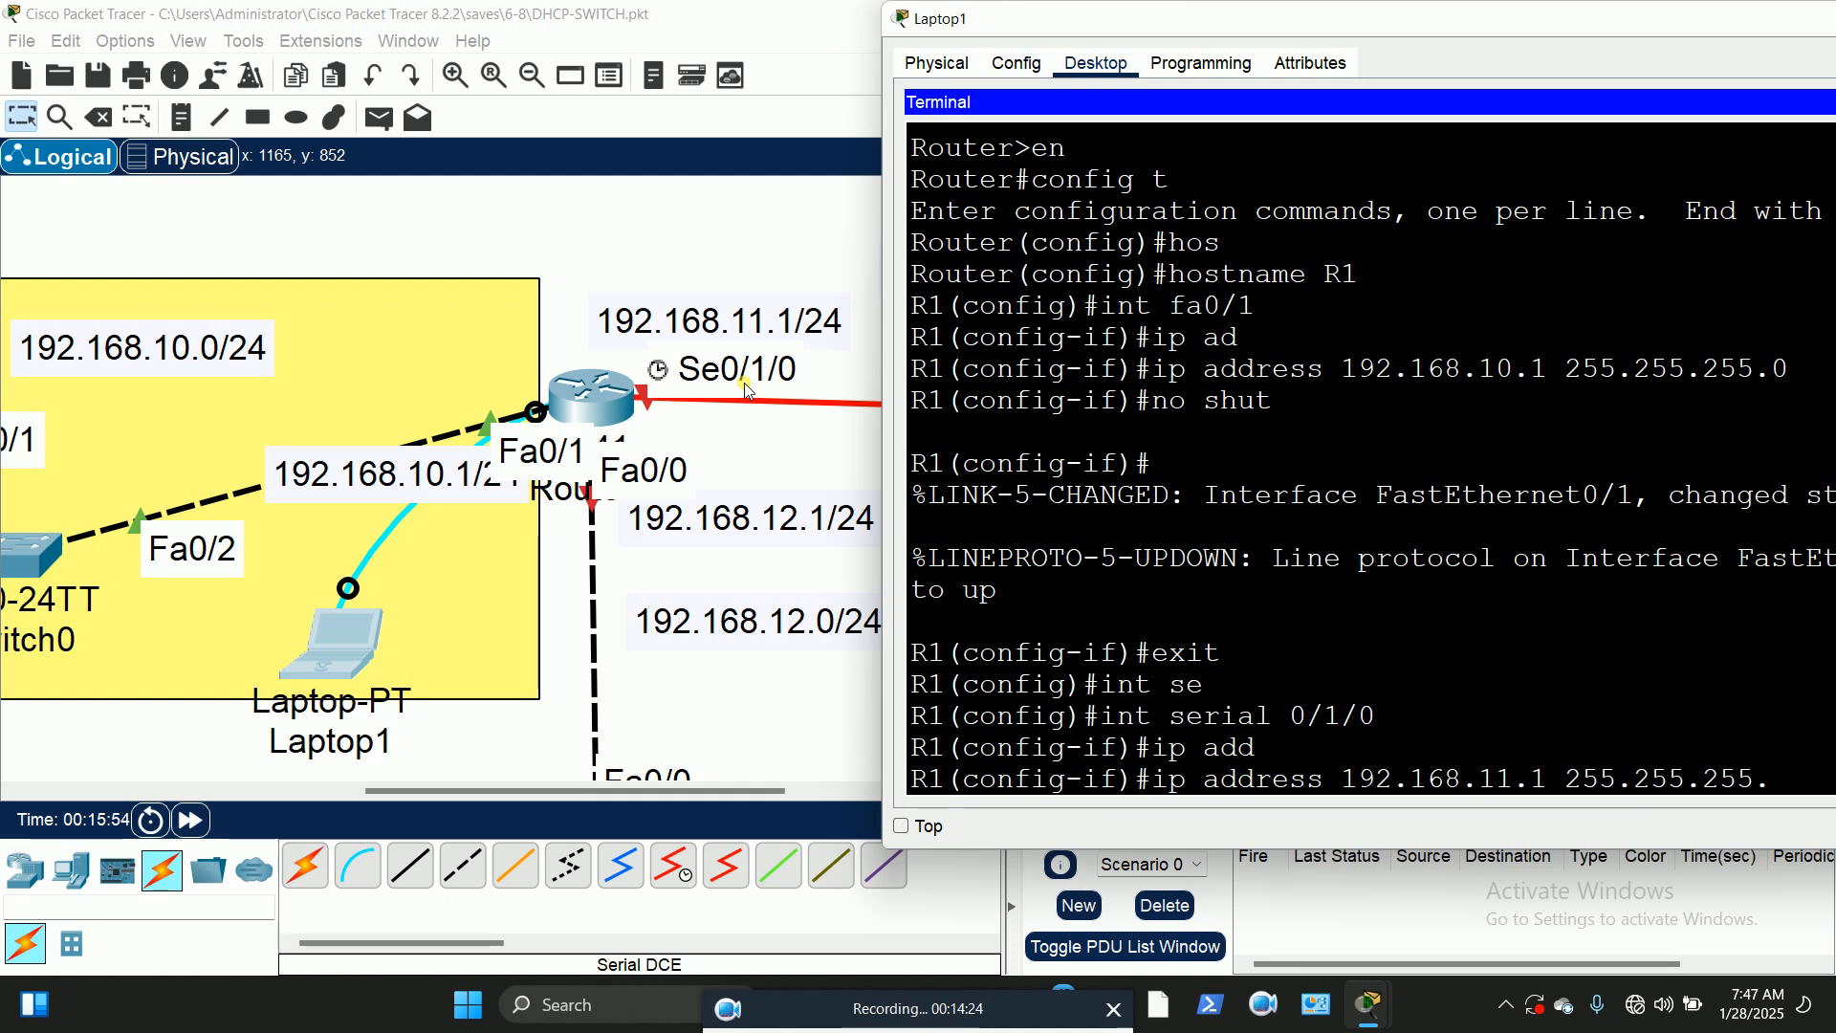
key("Return")
type("no shut")
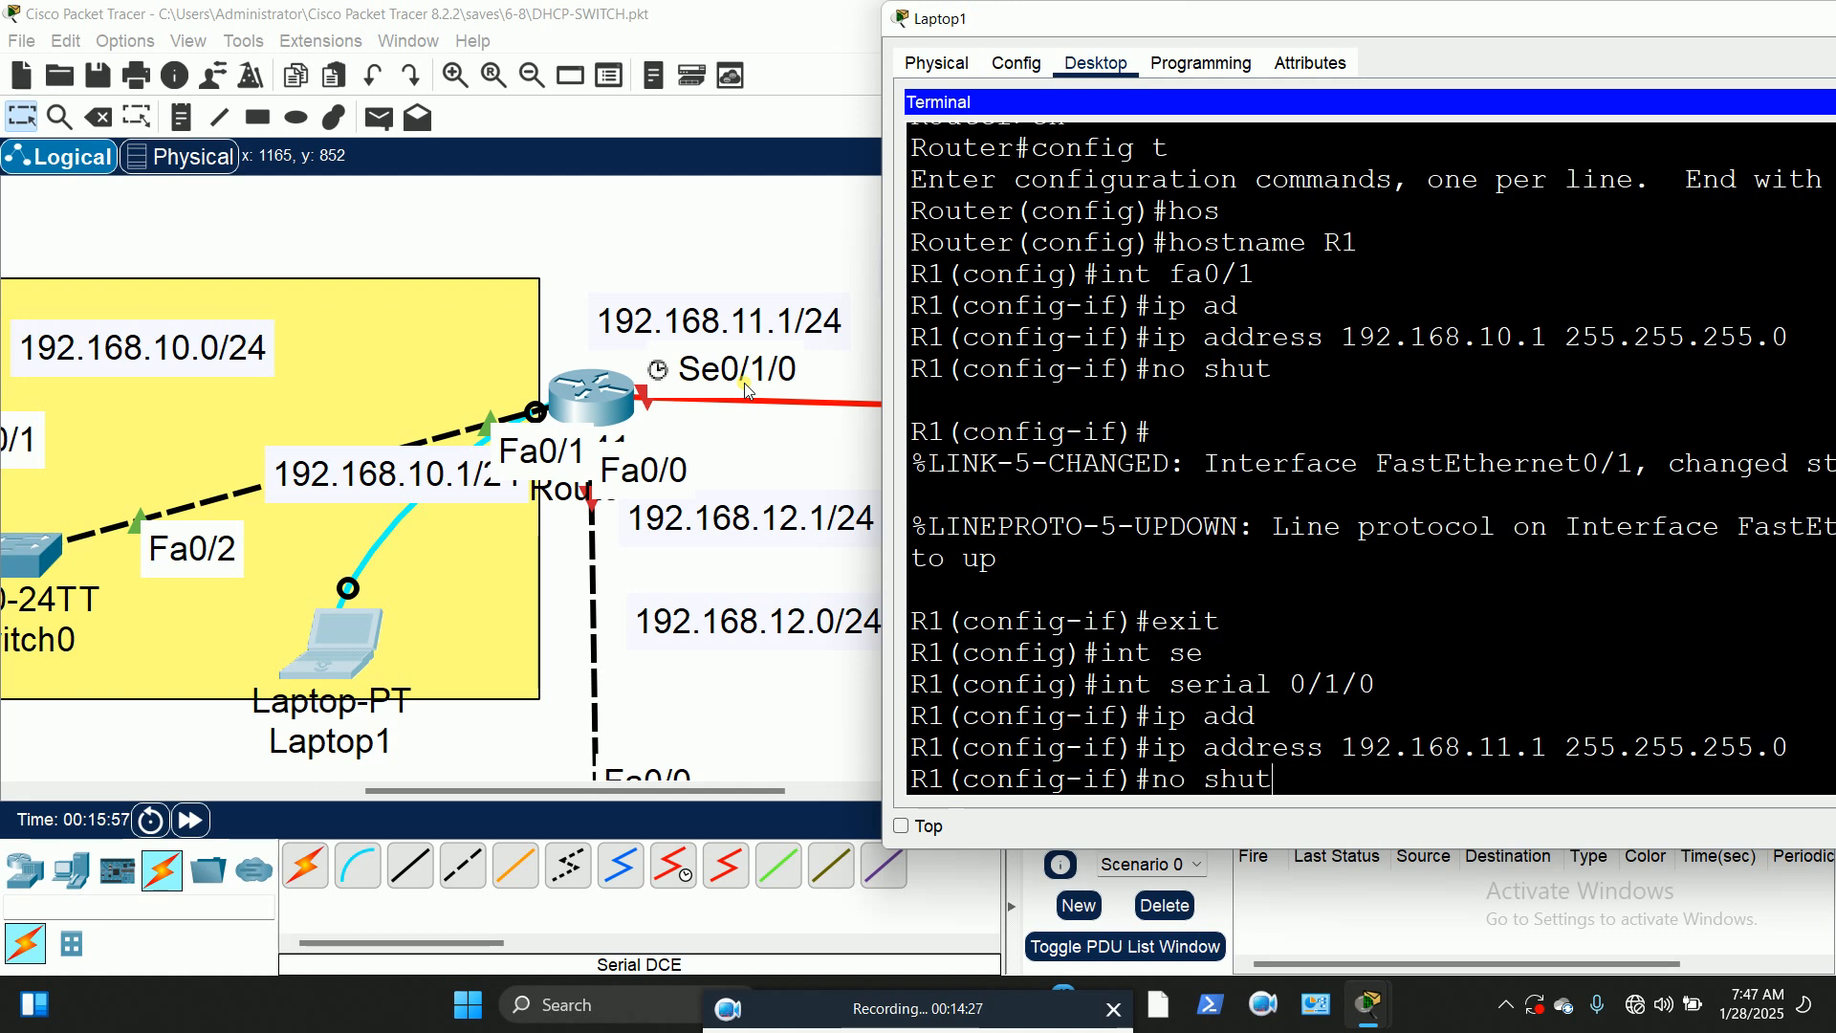
key("Return")
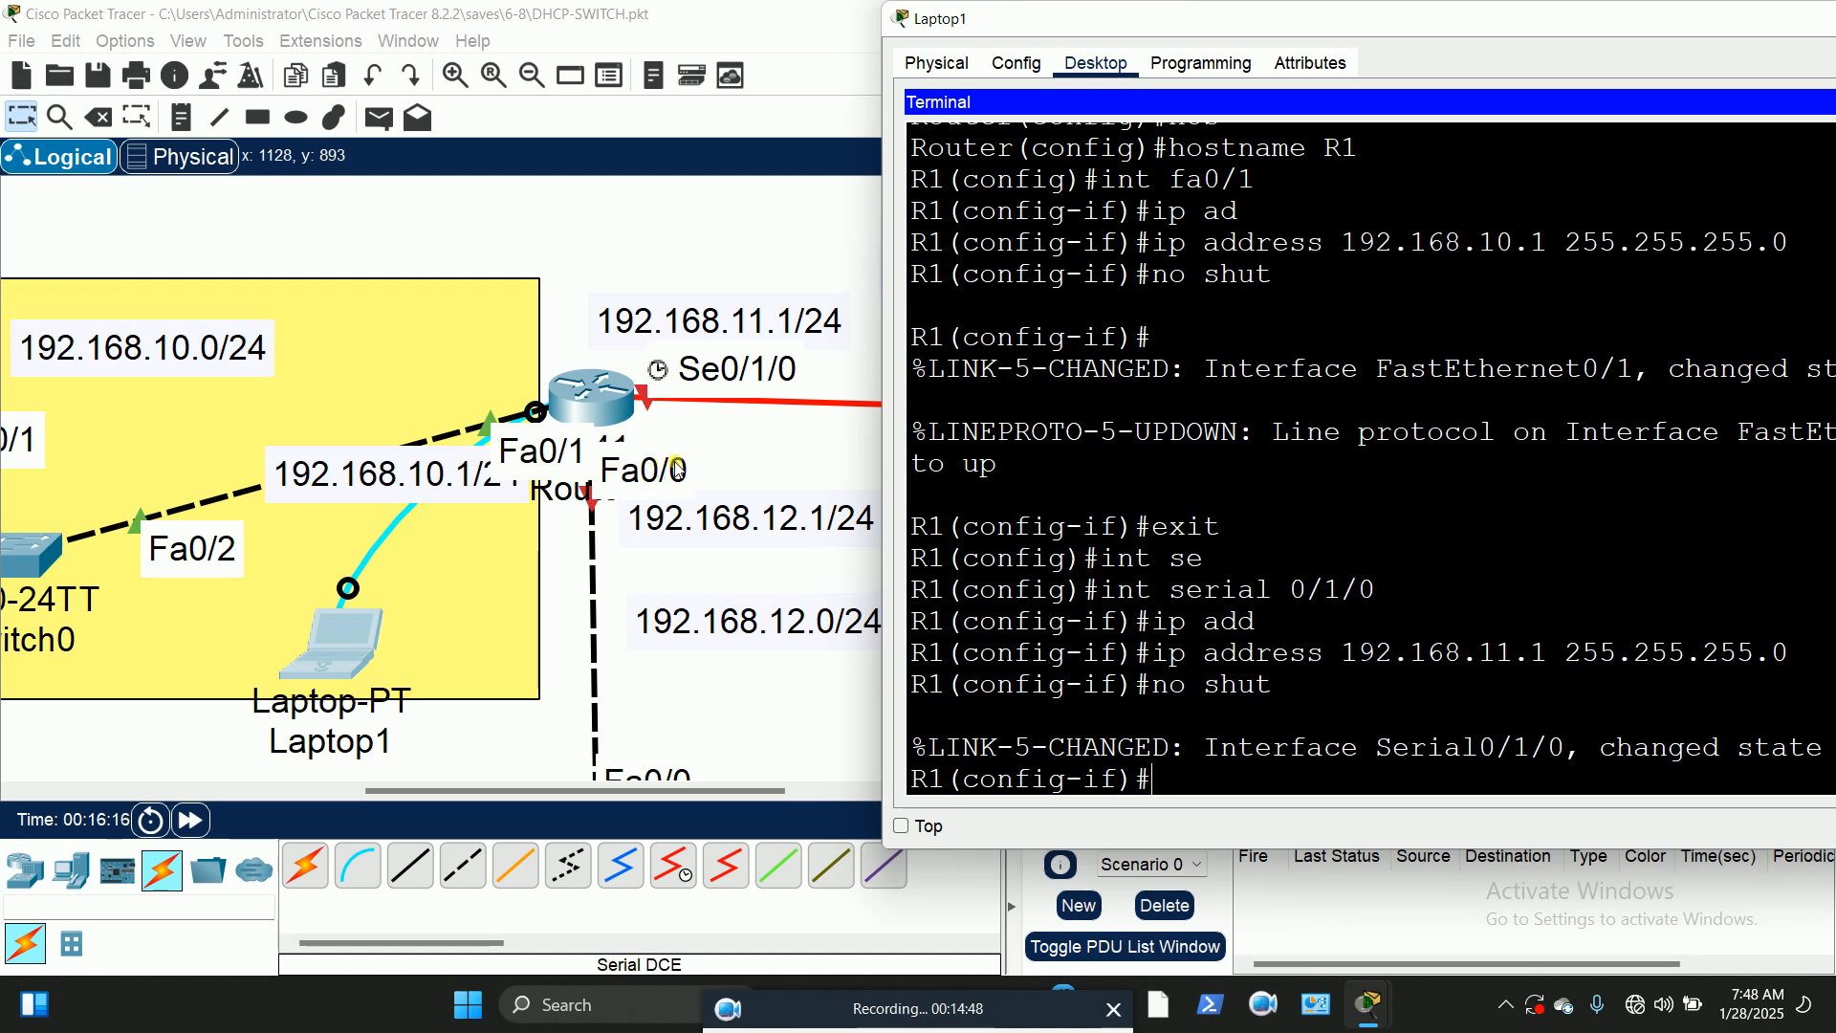
type("ex")
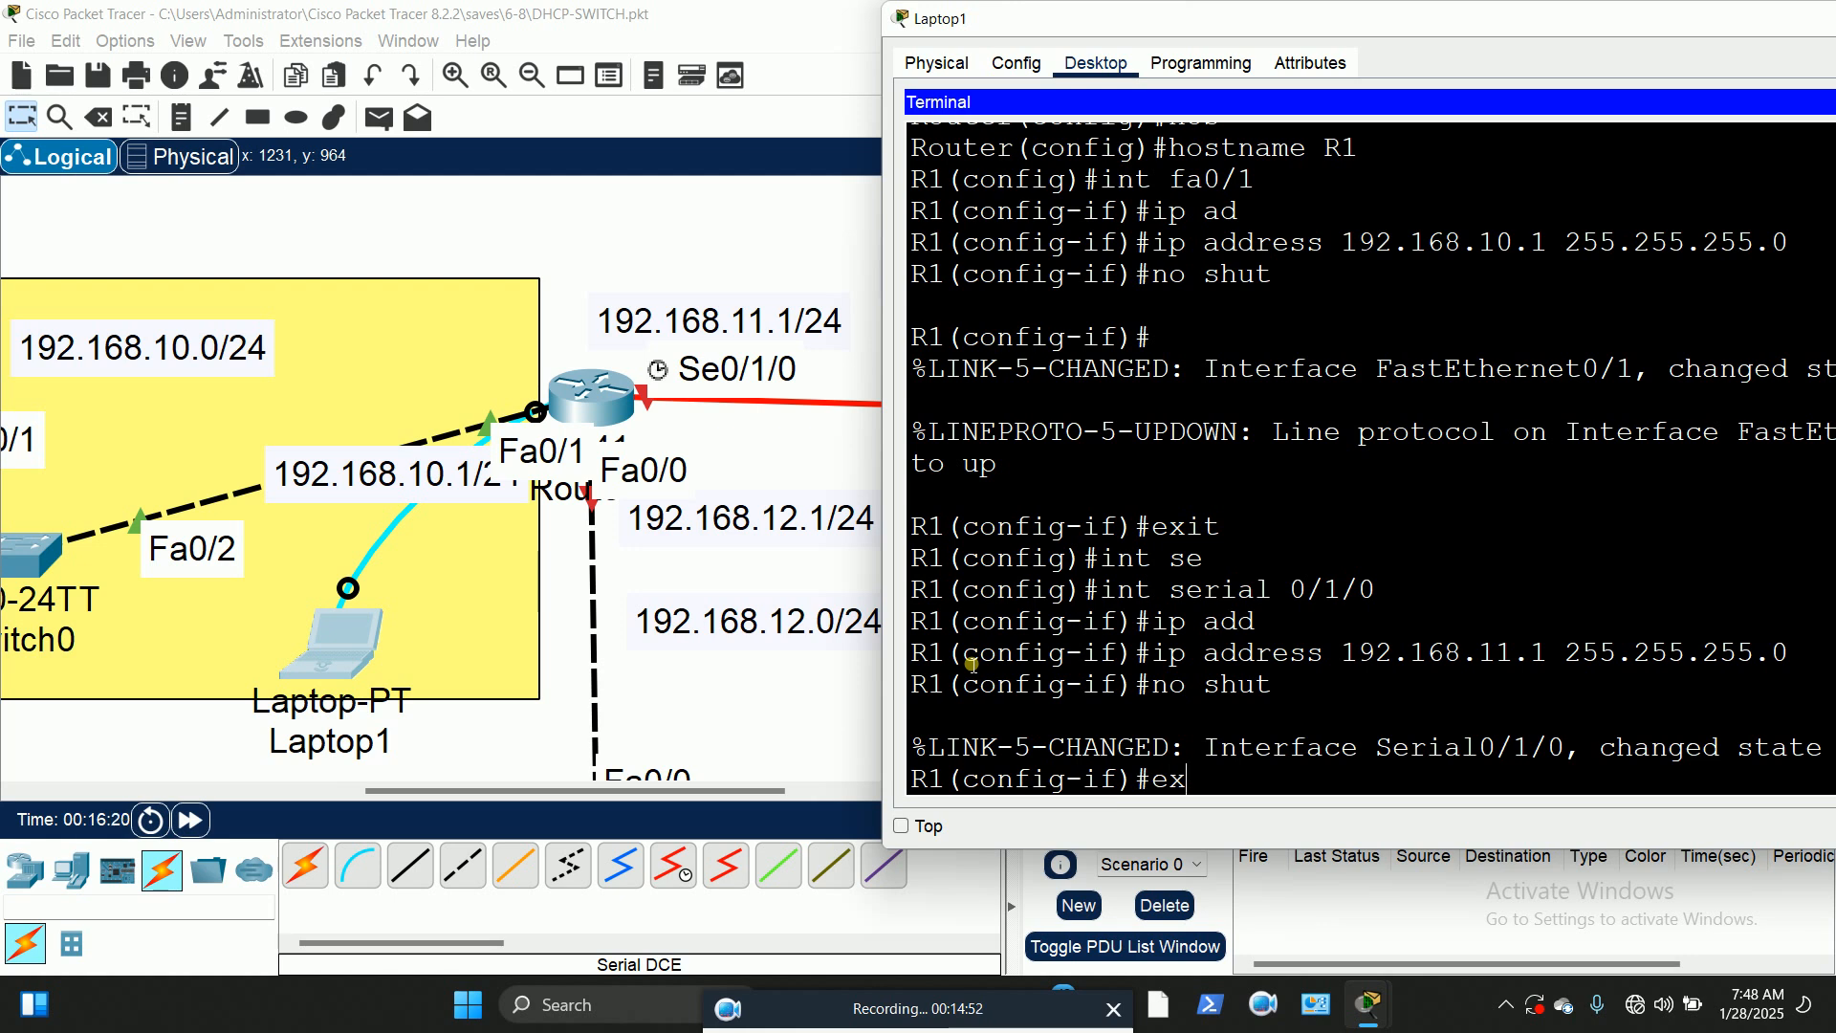
key("BackSpace")
key("BackSpace")
left_click_drag(1377, 593, 1296, 601)
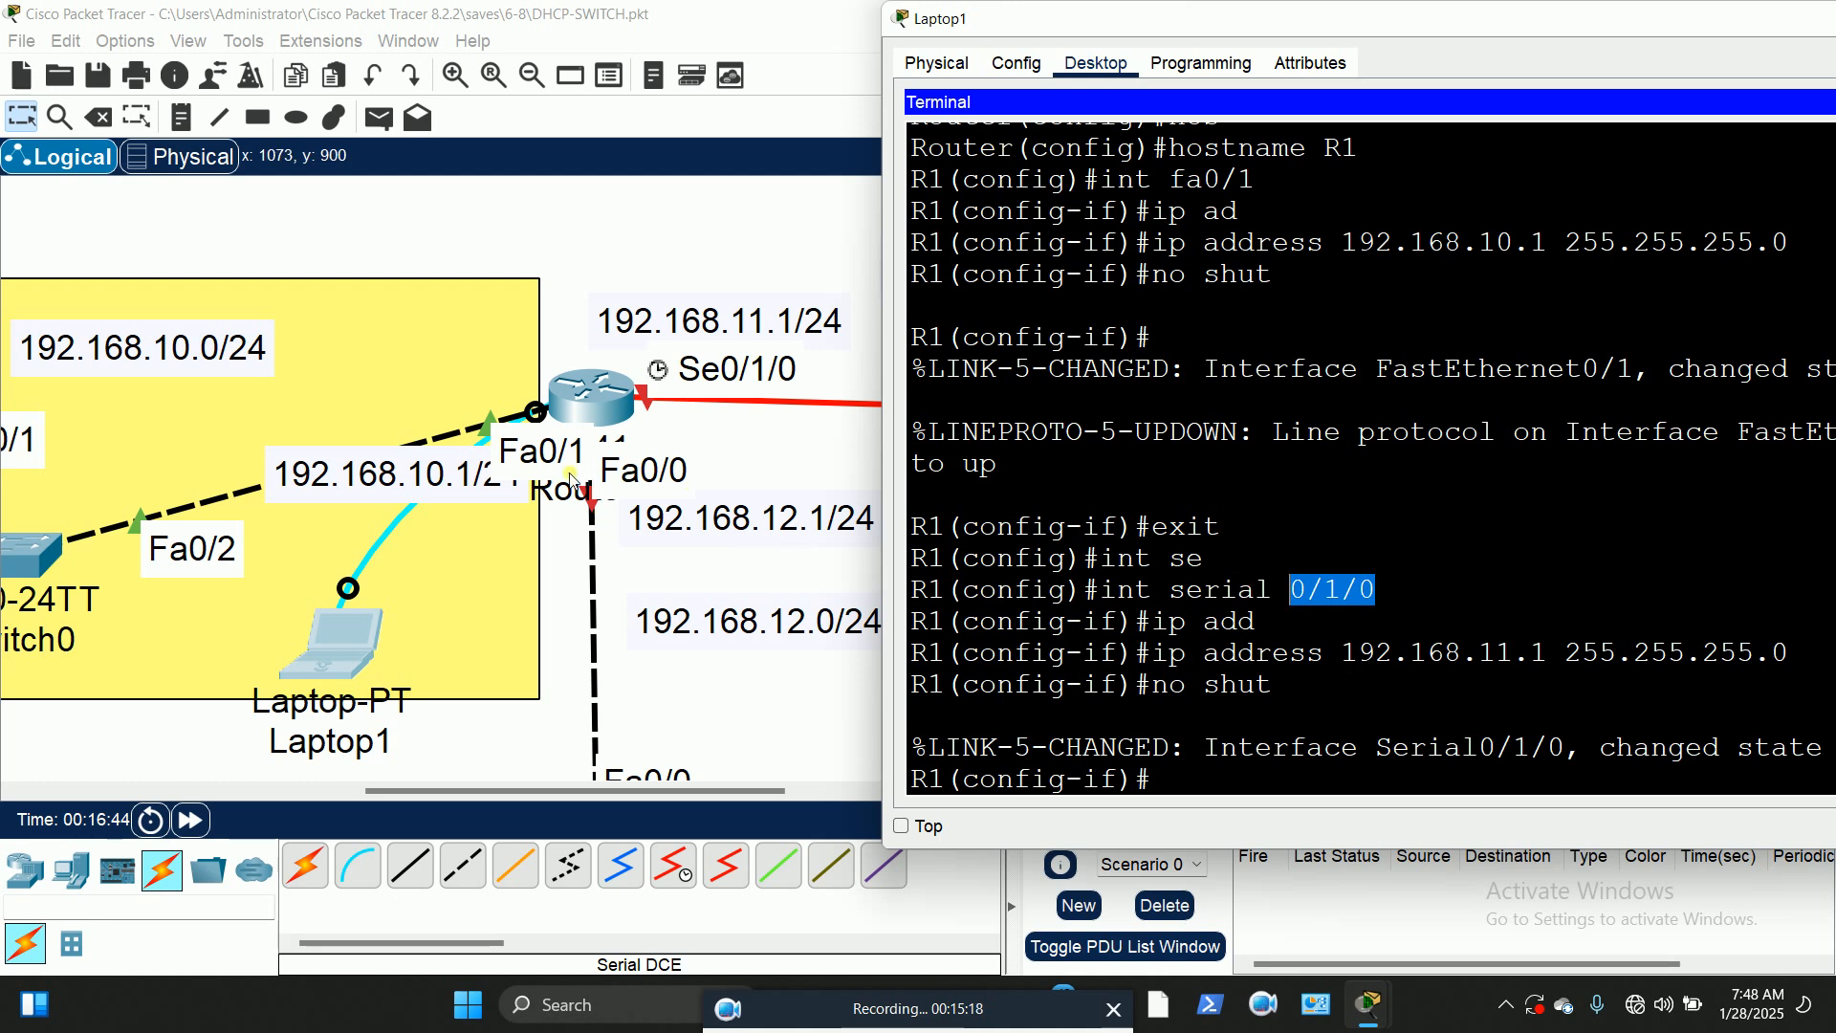
left_click(1179, 789)
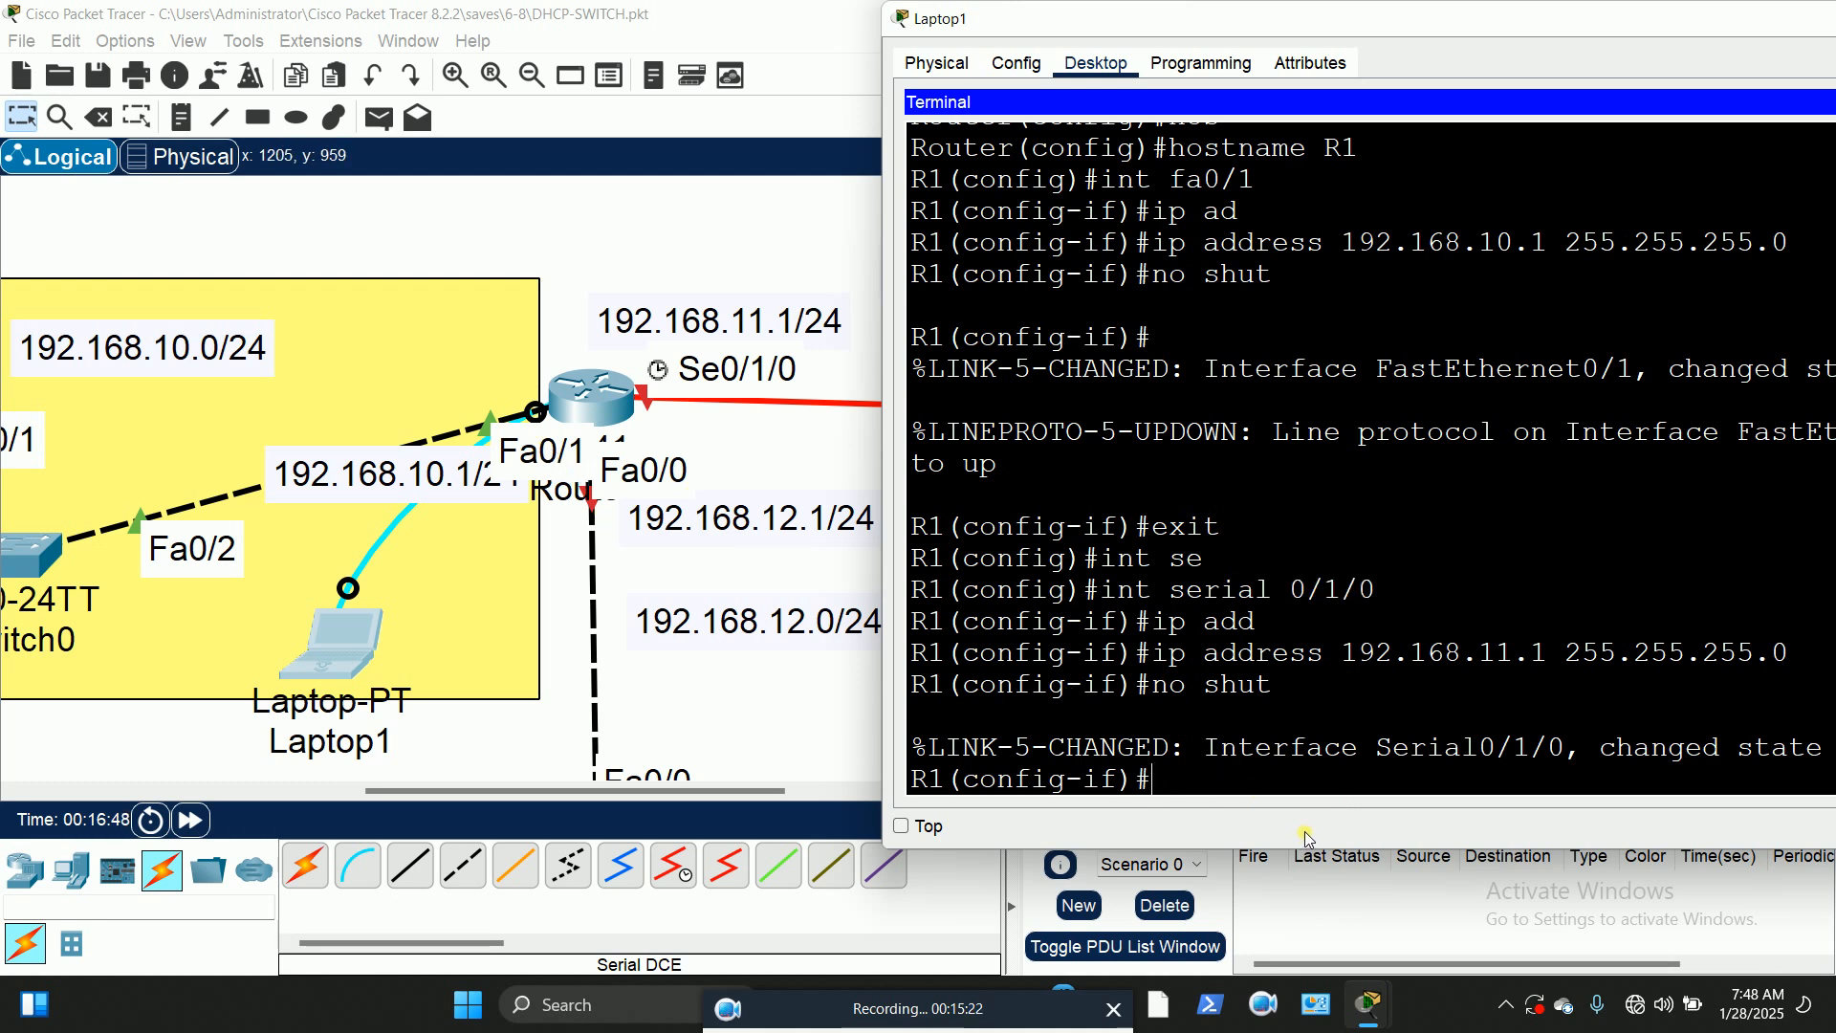
Step: Assign IP address 192.168.12.1 with mask 255.255.255.0 to R1's FastEthernet0/0 interface and enable it with no shut
type("int fa0/0")
key("Return")
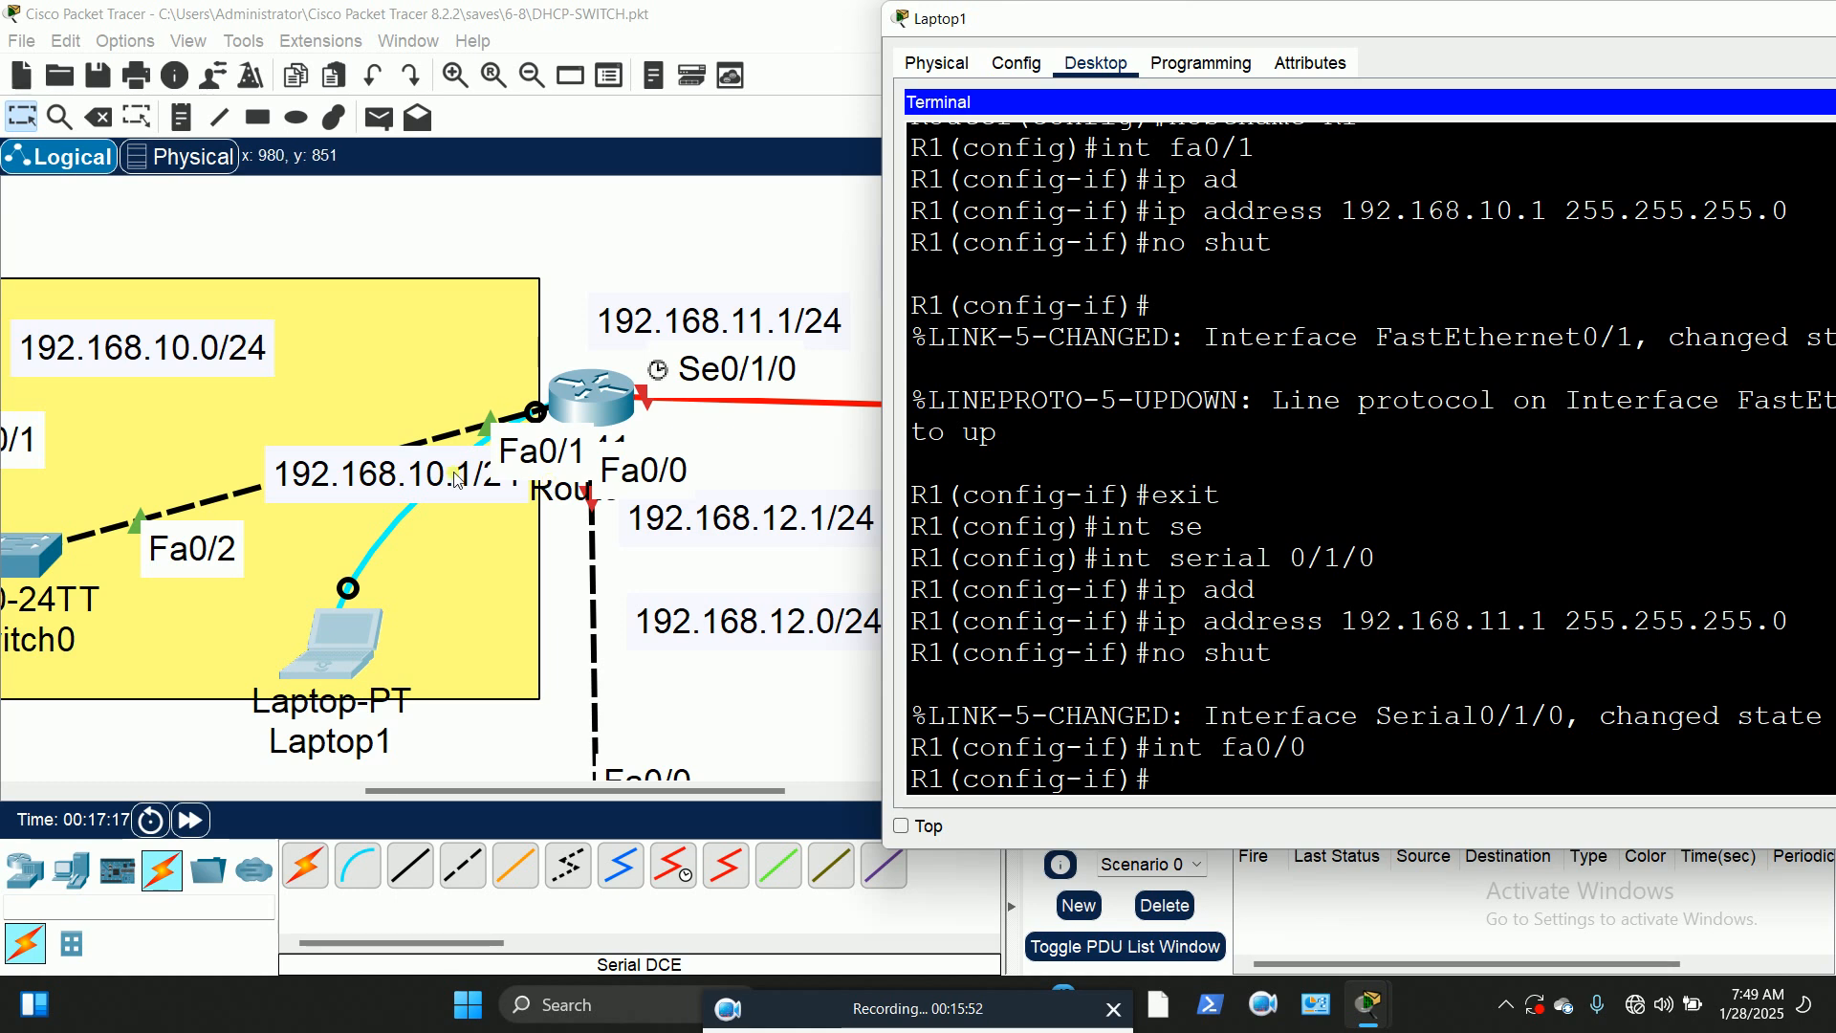
type("ip add")
key("Tab")
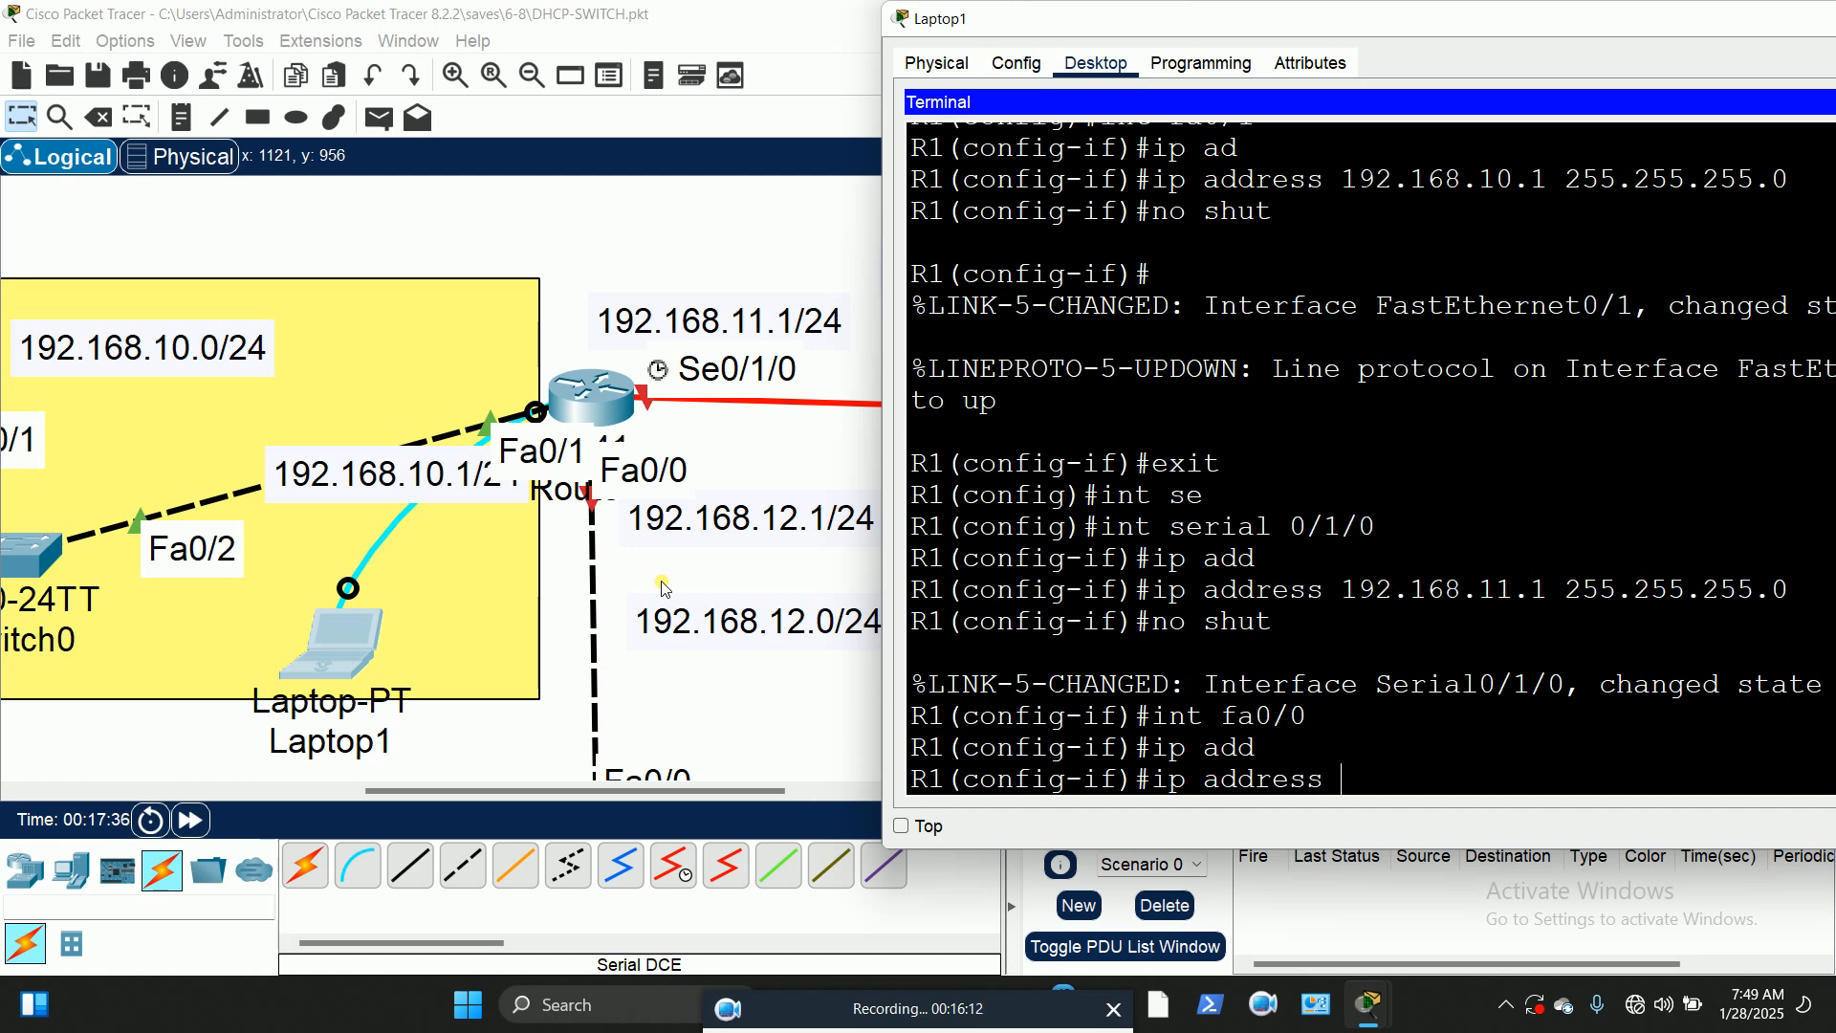
type("192.168.12.1 255.255.255.0")
key("Return")
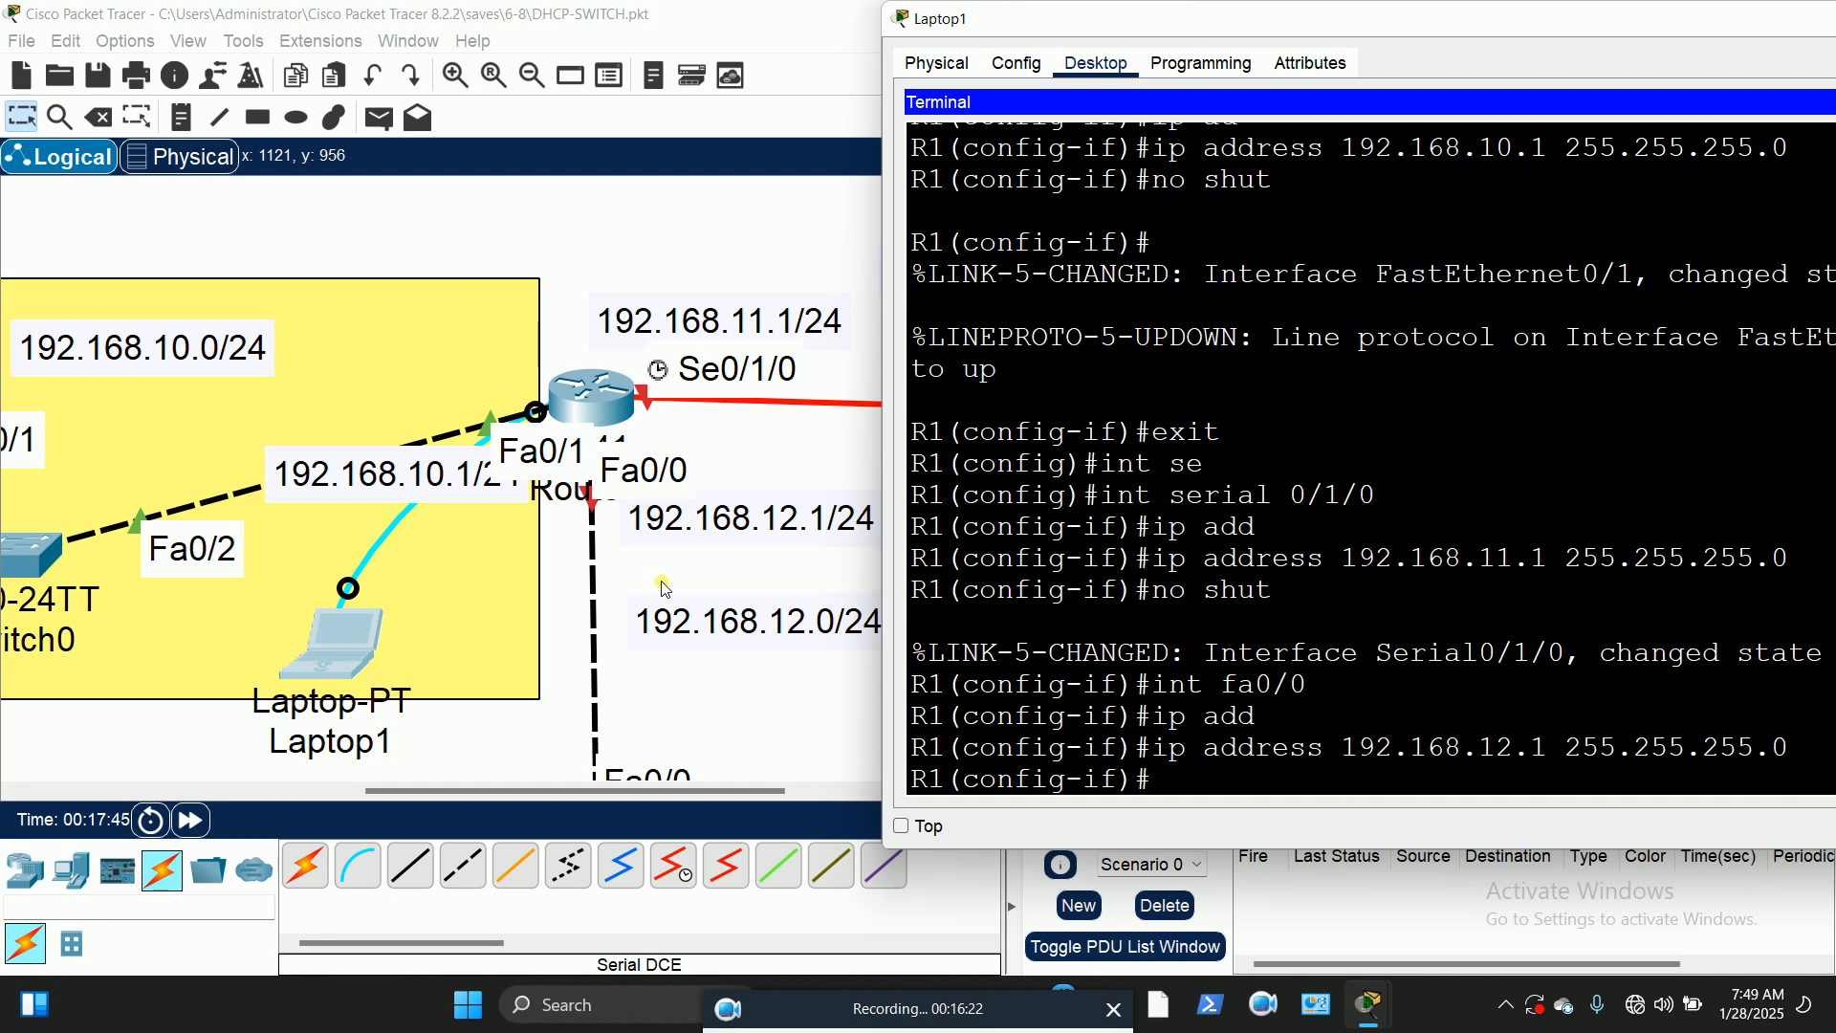
type("no shut")
key("Return")
key("Return")
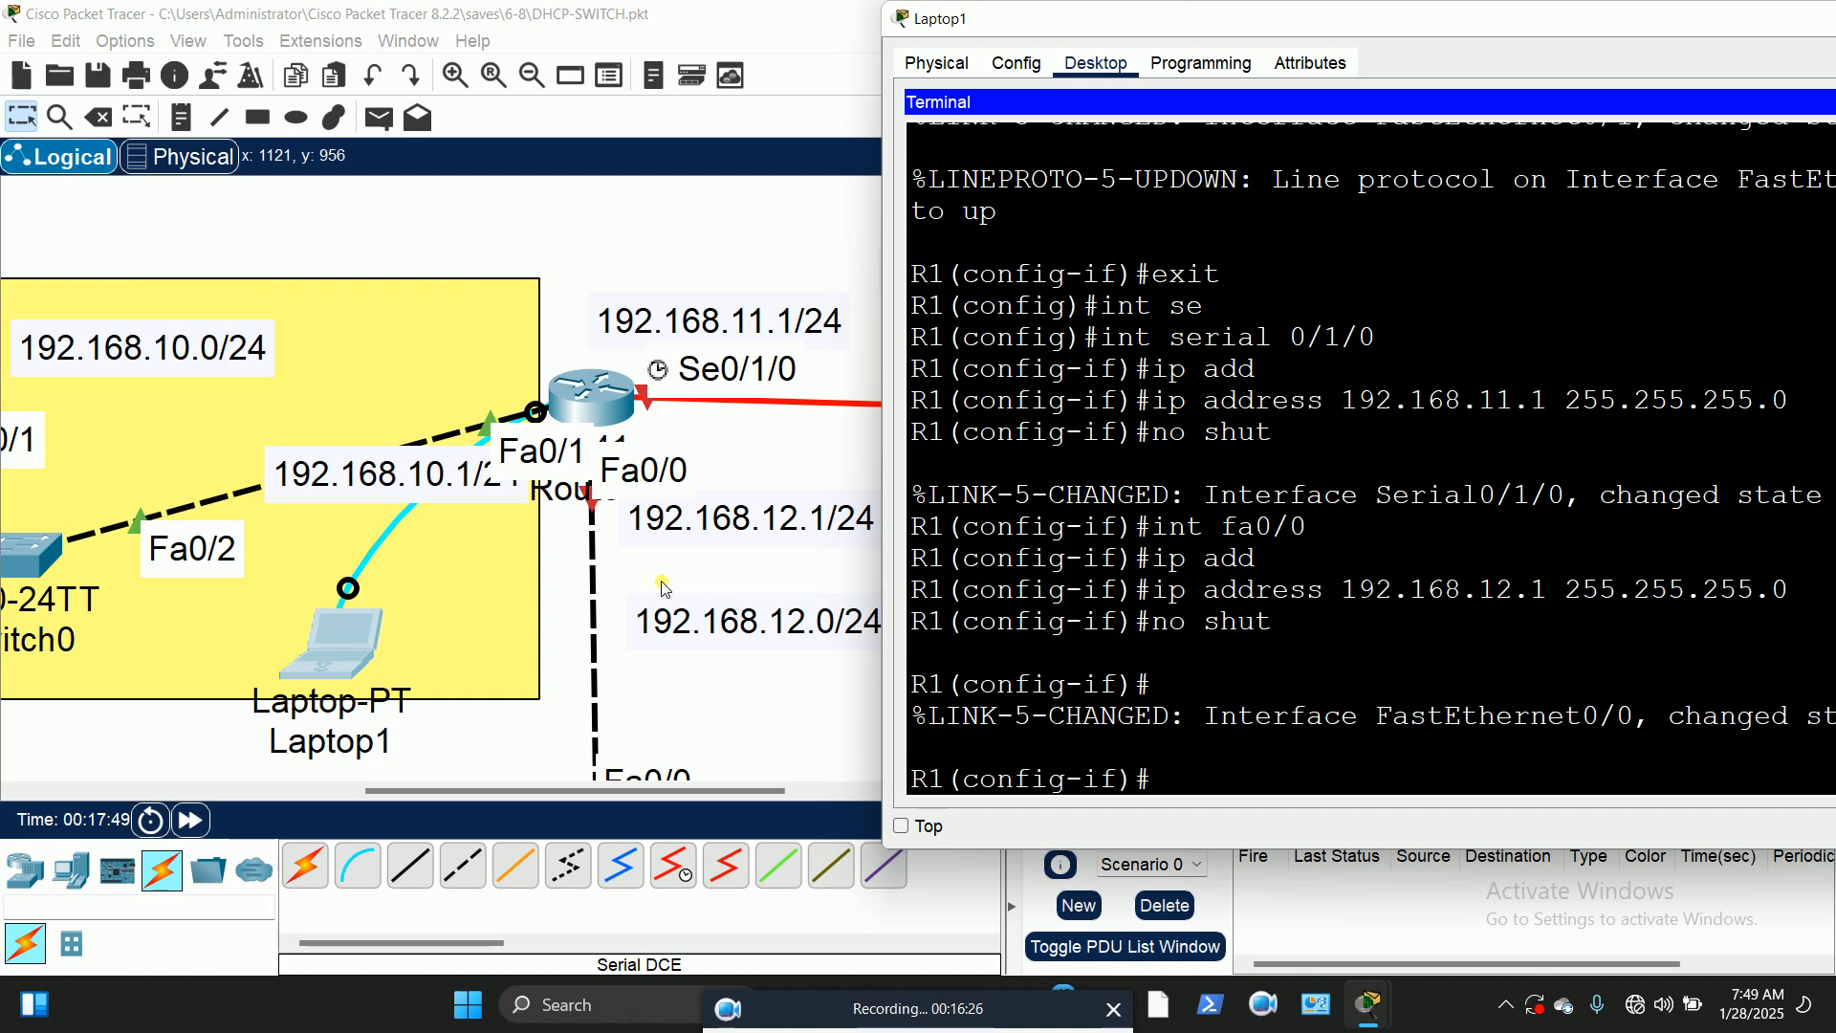
scroll(613, 672, "down", 3)
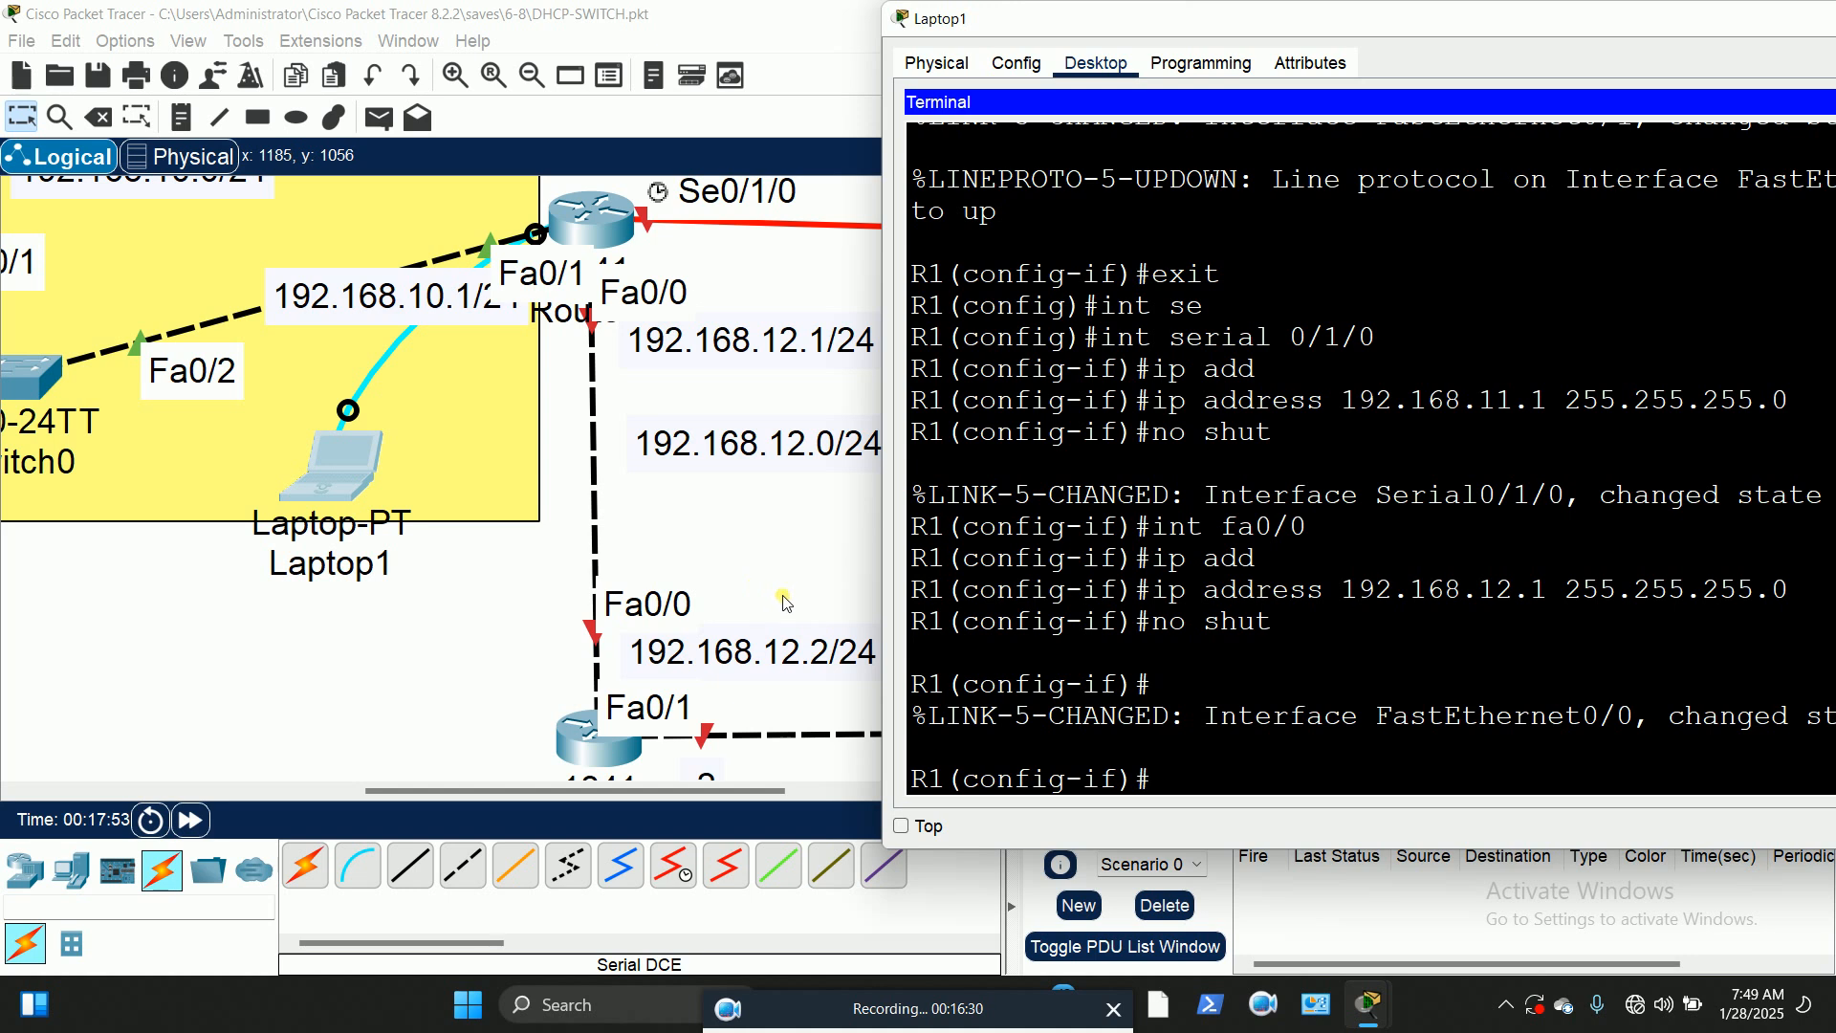
Step: Add a laptop to the workspace below Router2
scroll(781, 589, "down", 2)
left_click_drag(508, 792, 583, 791)
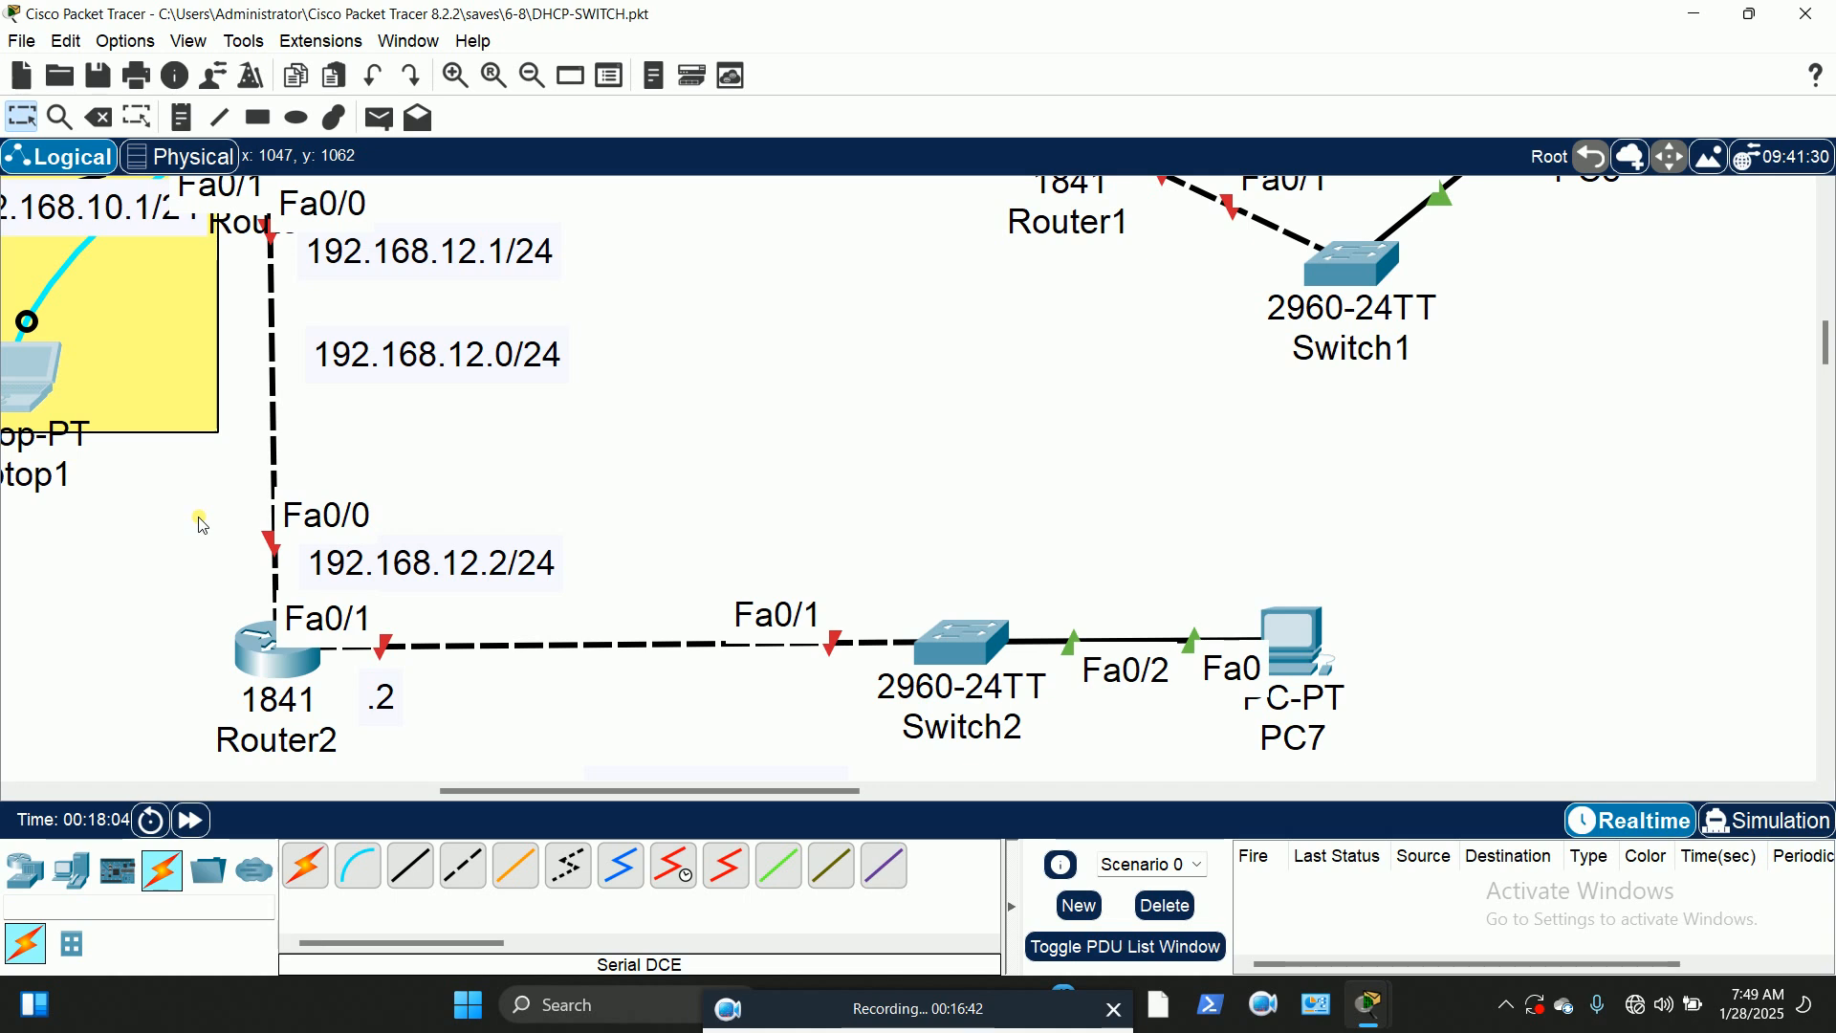
scroll(689, 514, "up", 1)
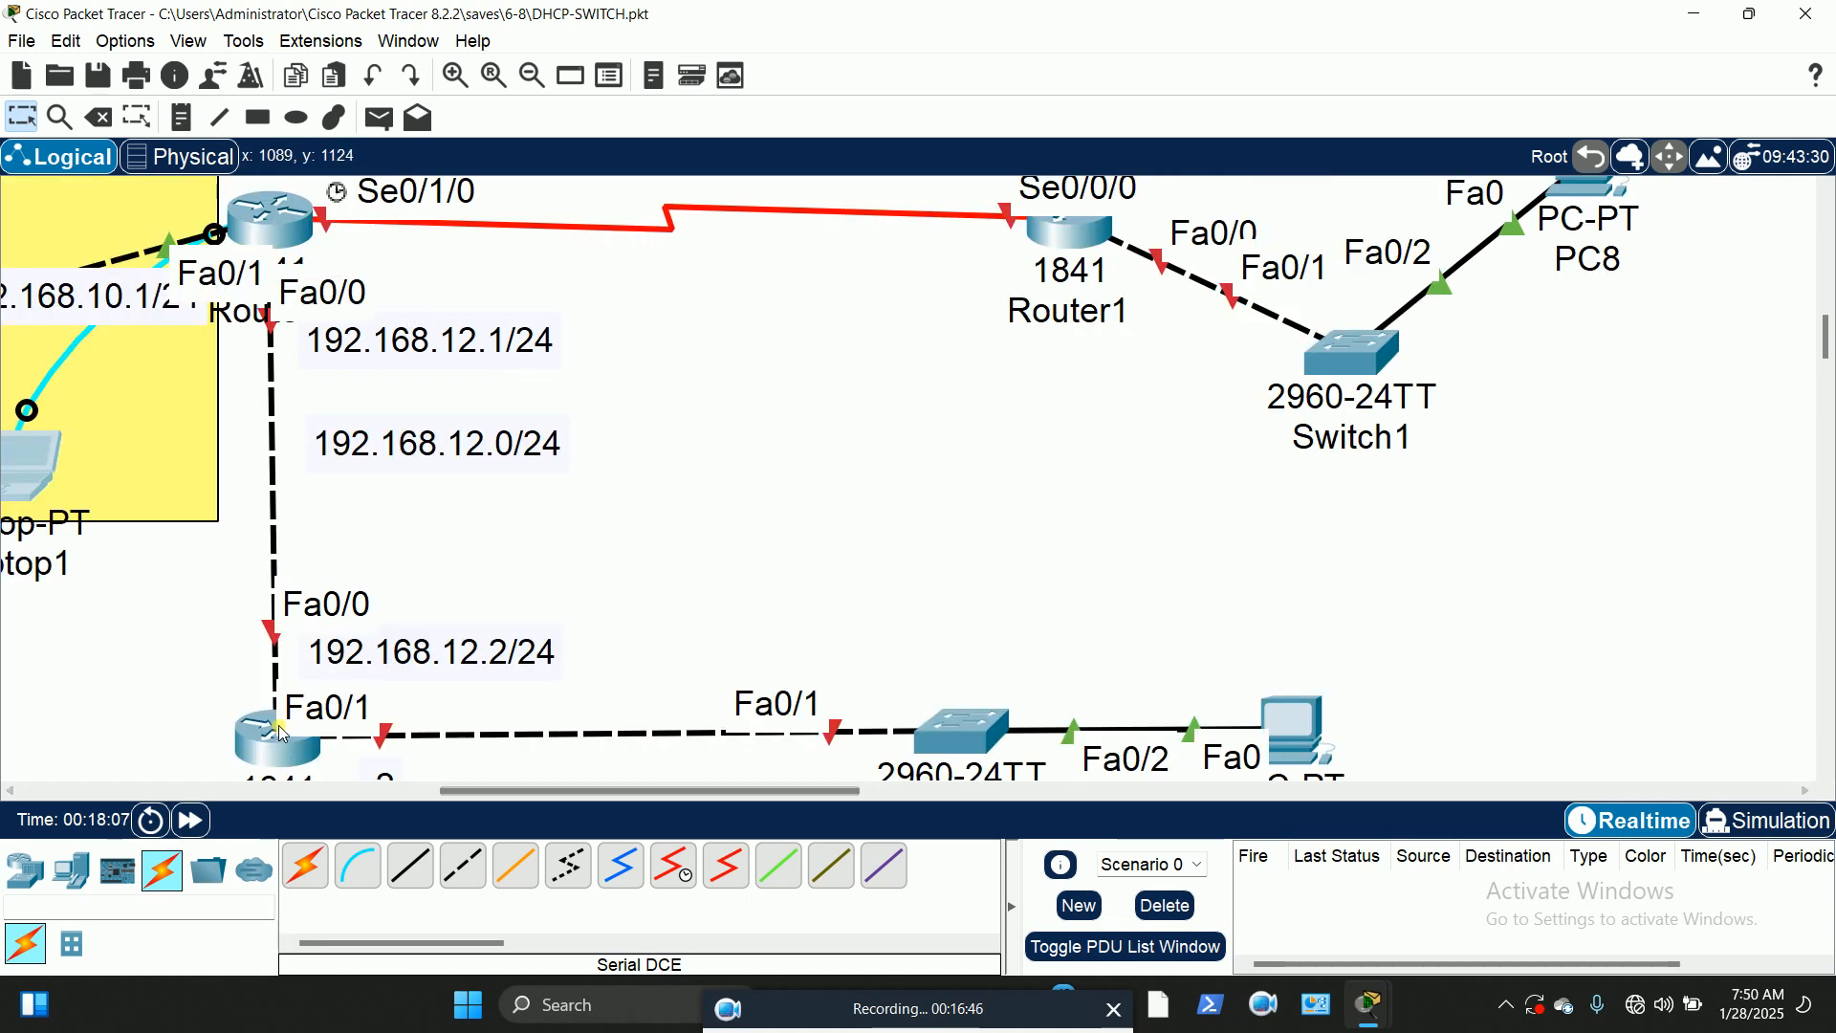
scroll(269, 593, "down", 2)
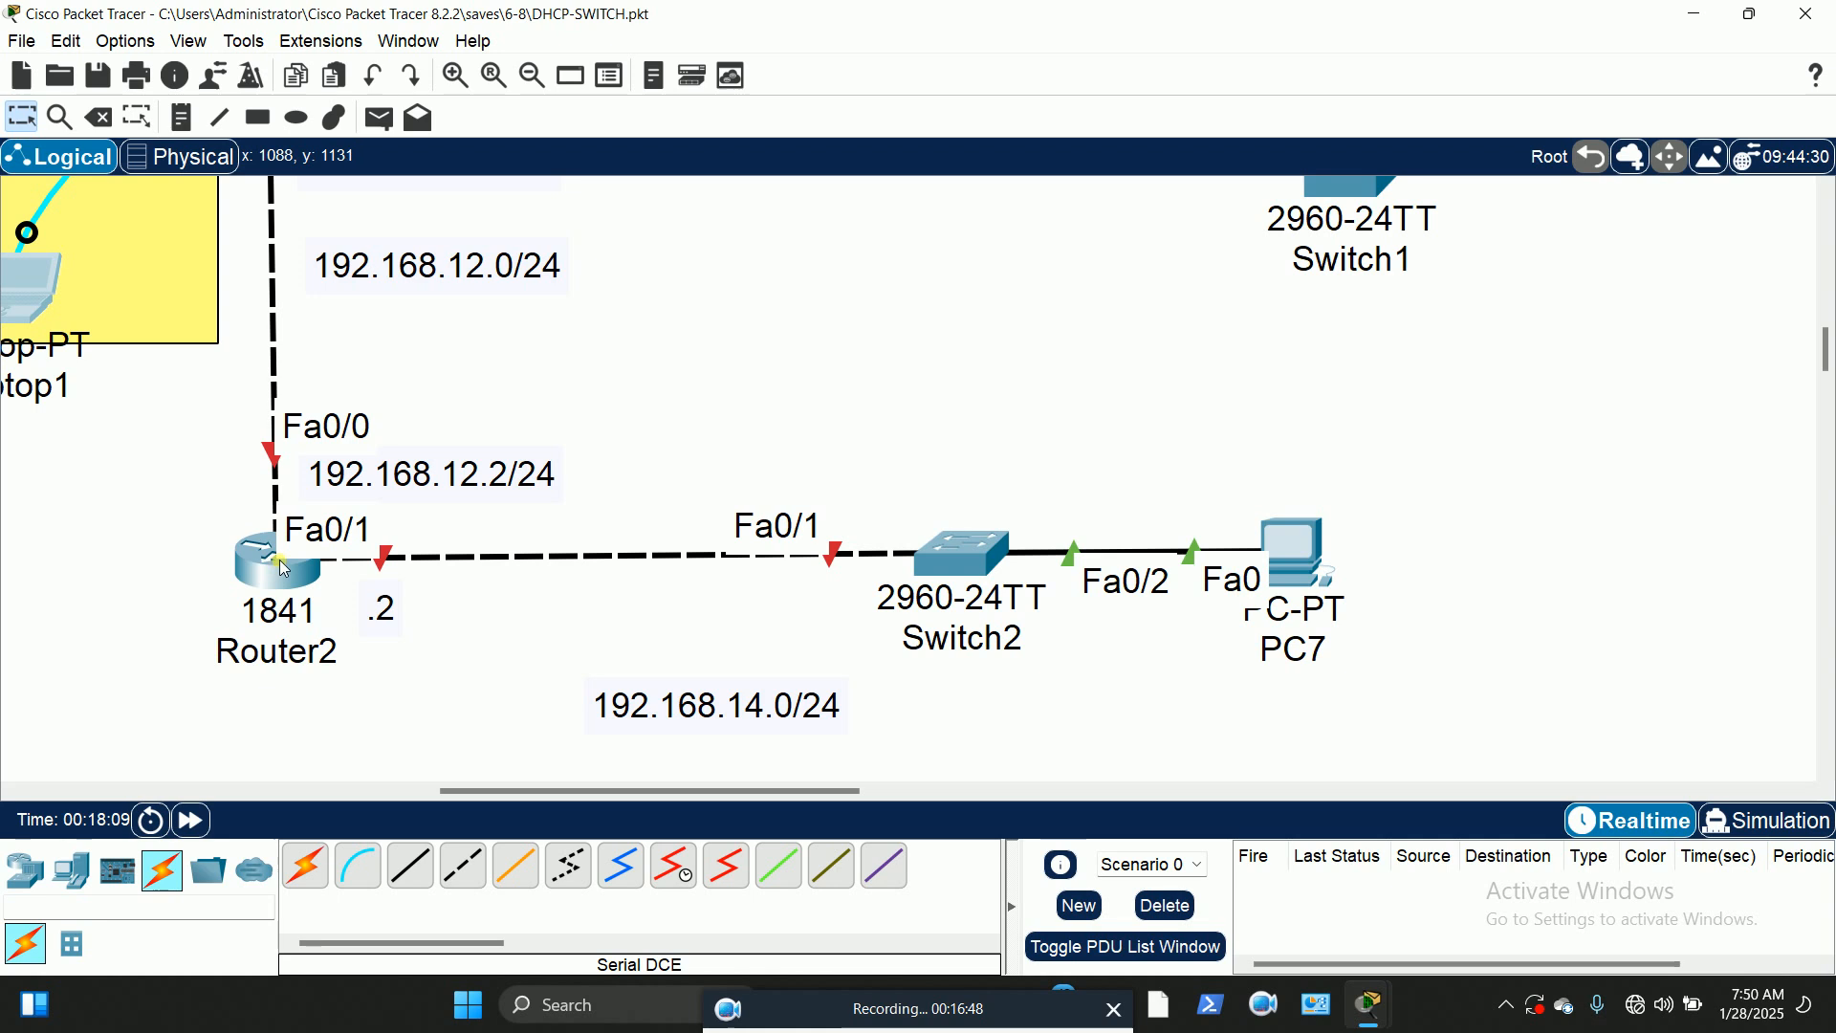
scroll(269, 574, "down", 1)
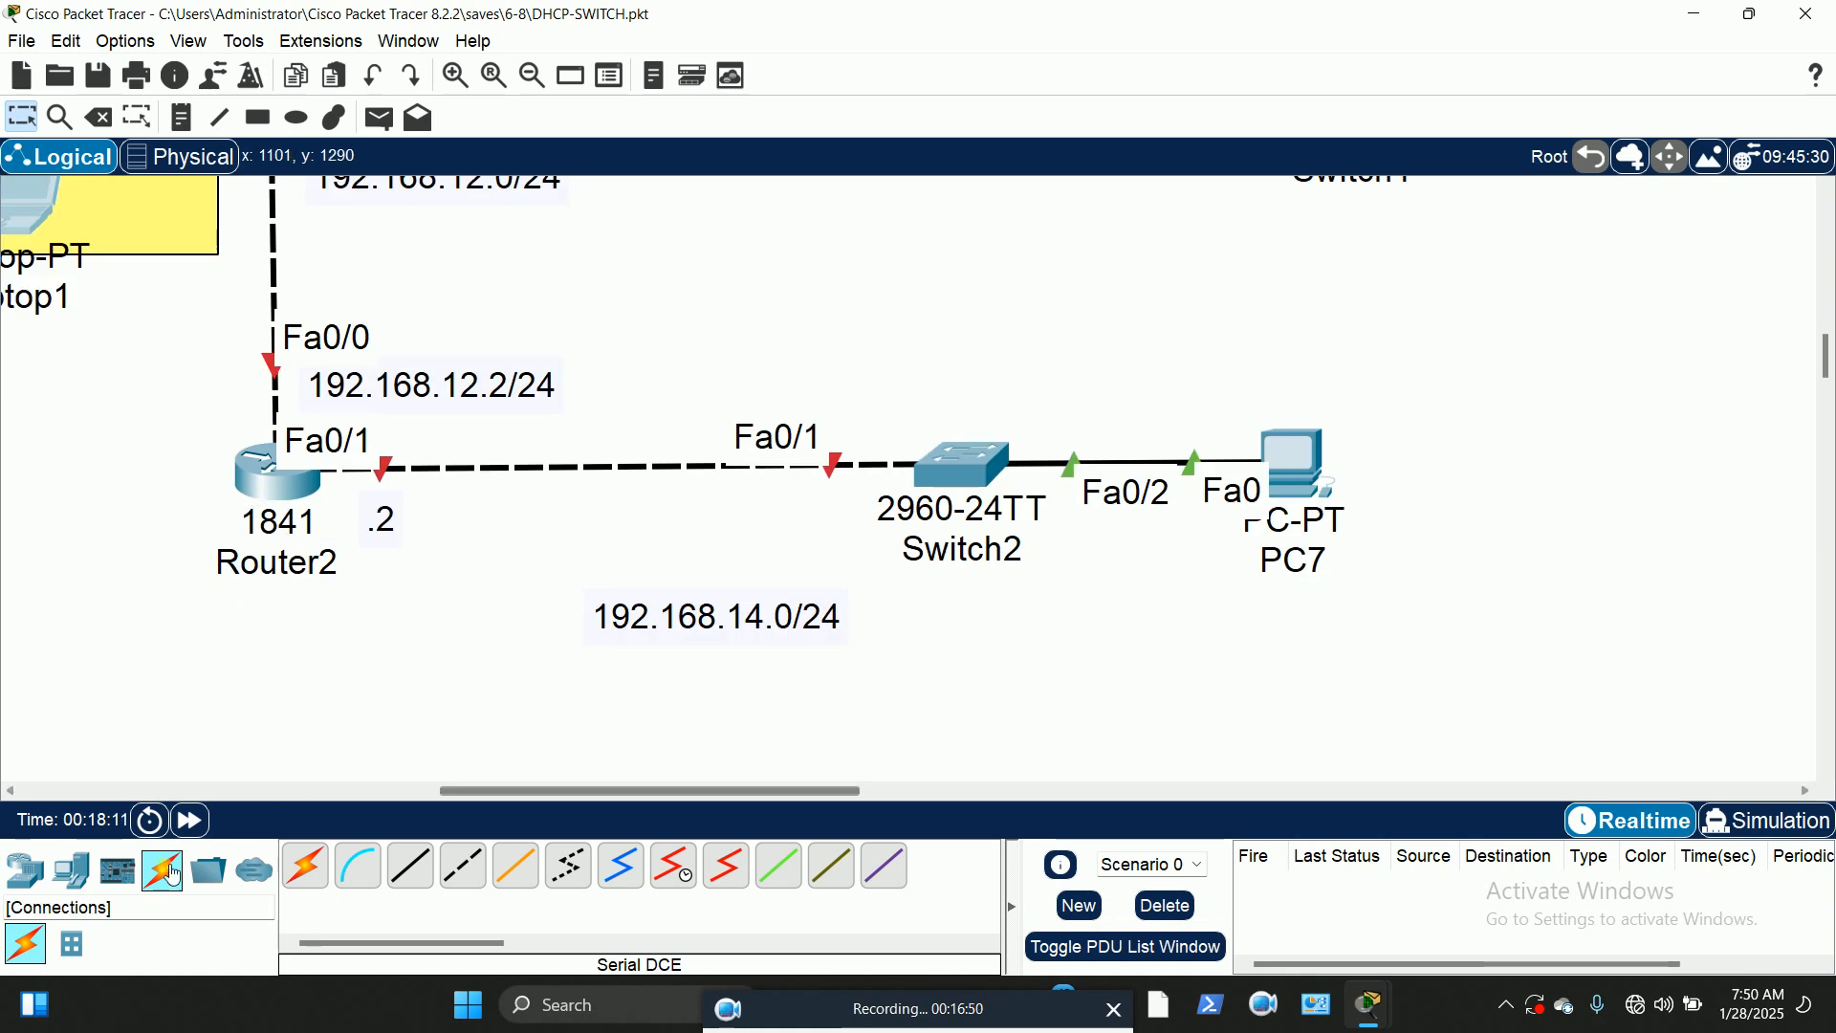
left_click(71, 868)
left_click(368, 887)
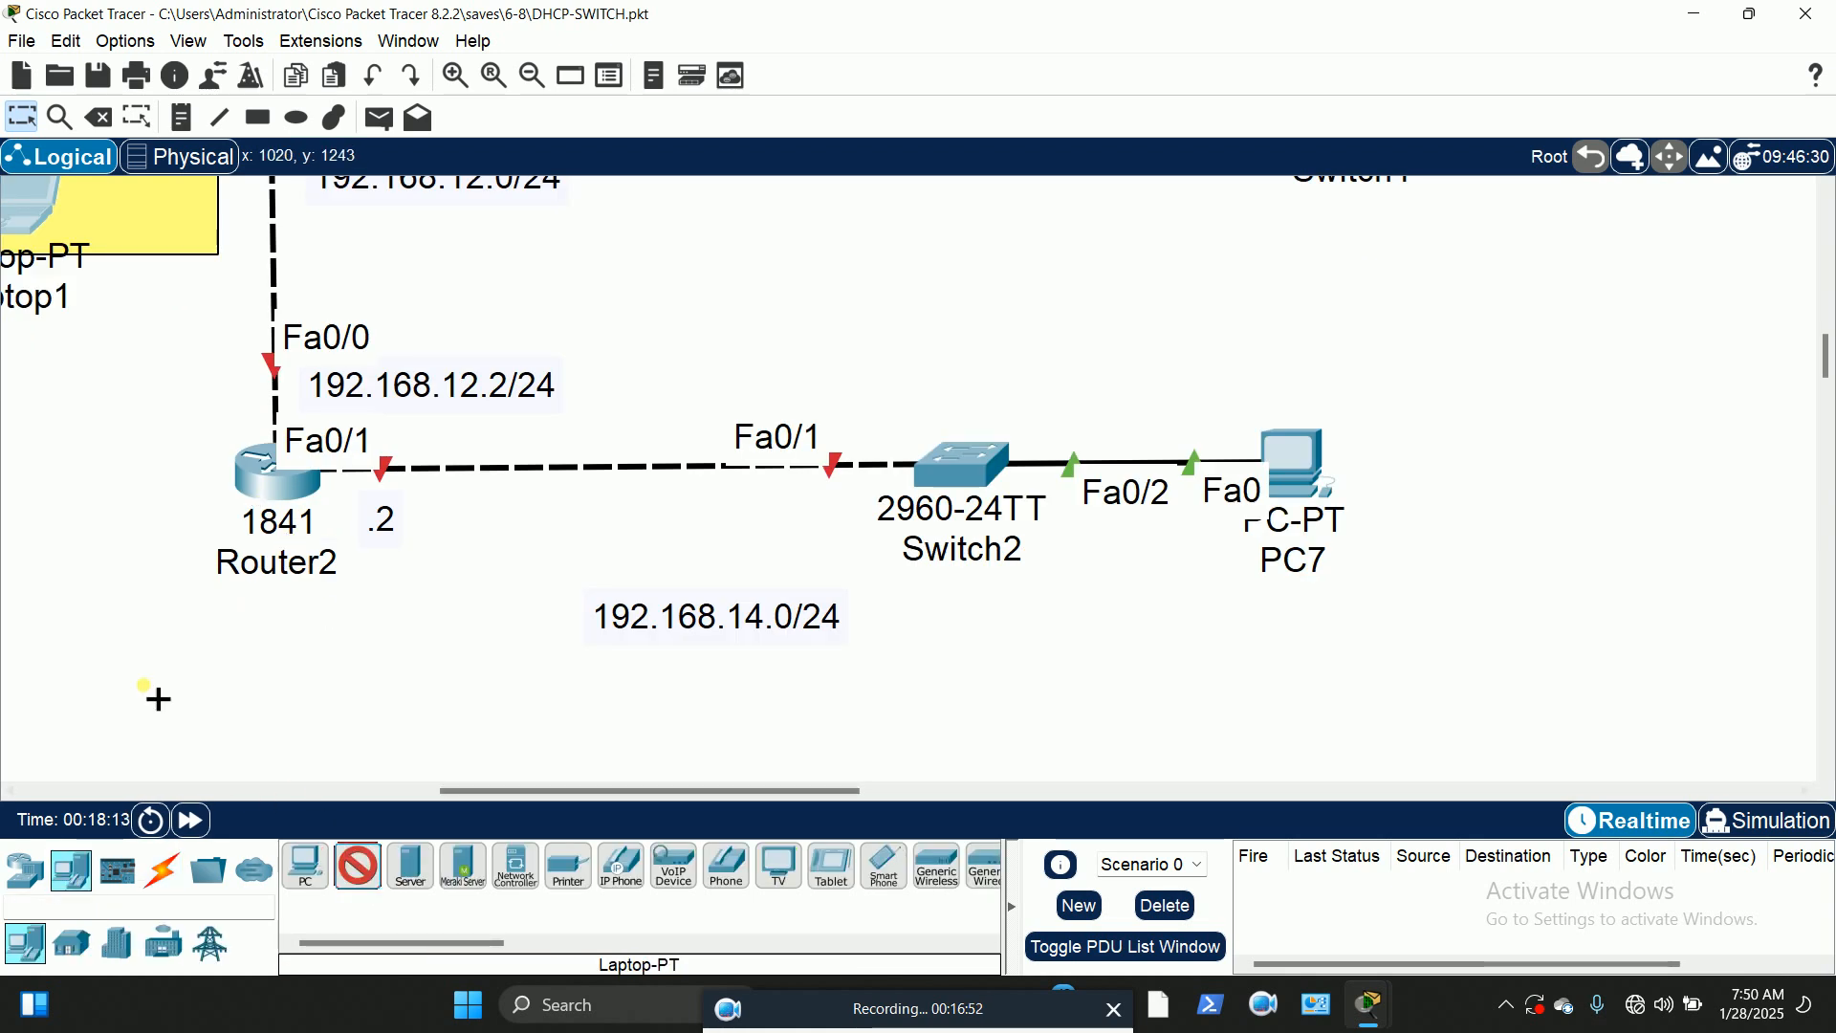
left_click(153, 710)
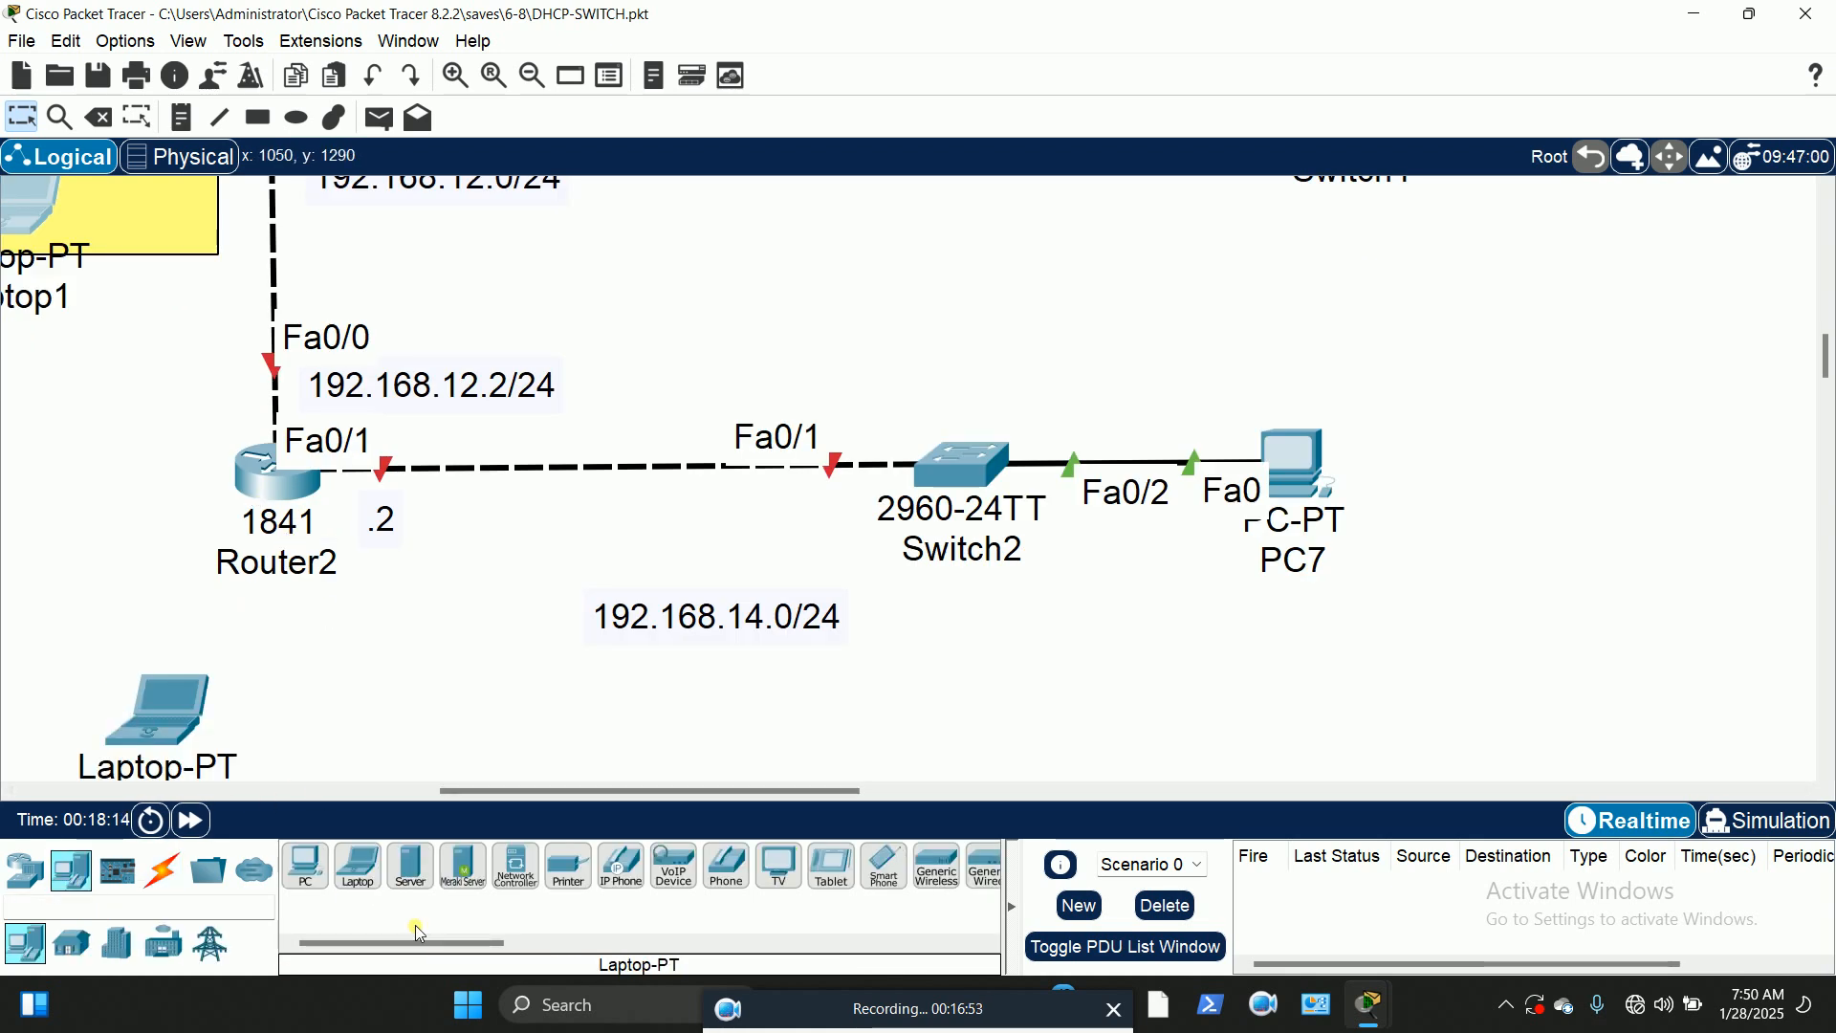
Step: Connect the new laptop to Router2 with a console cable
left_click(163, 870)
left_click(357, 865)
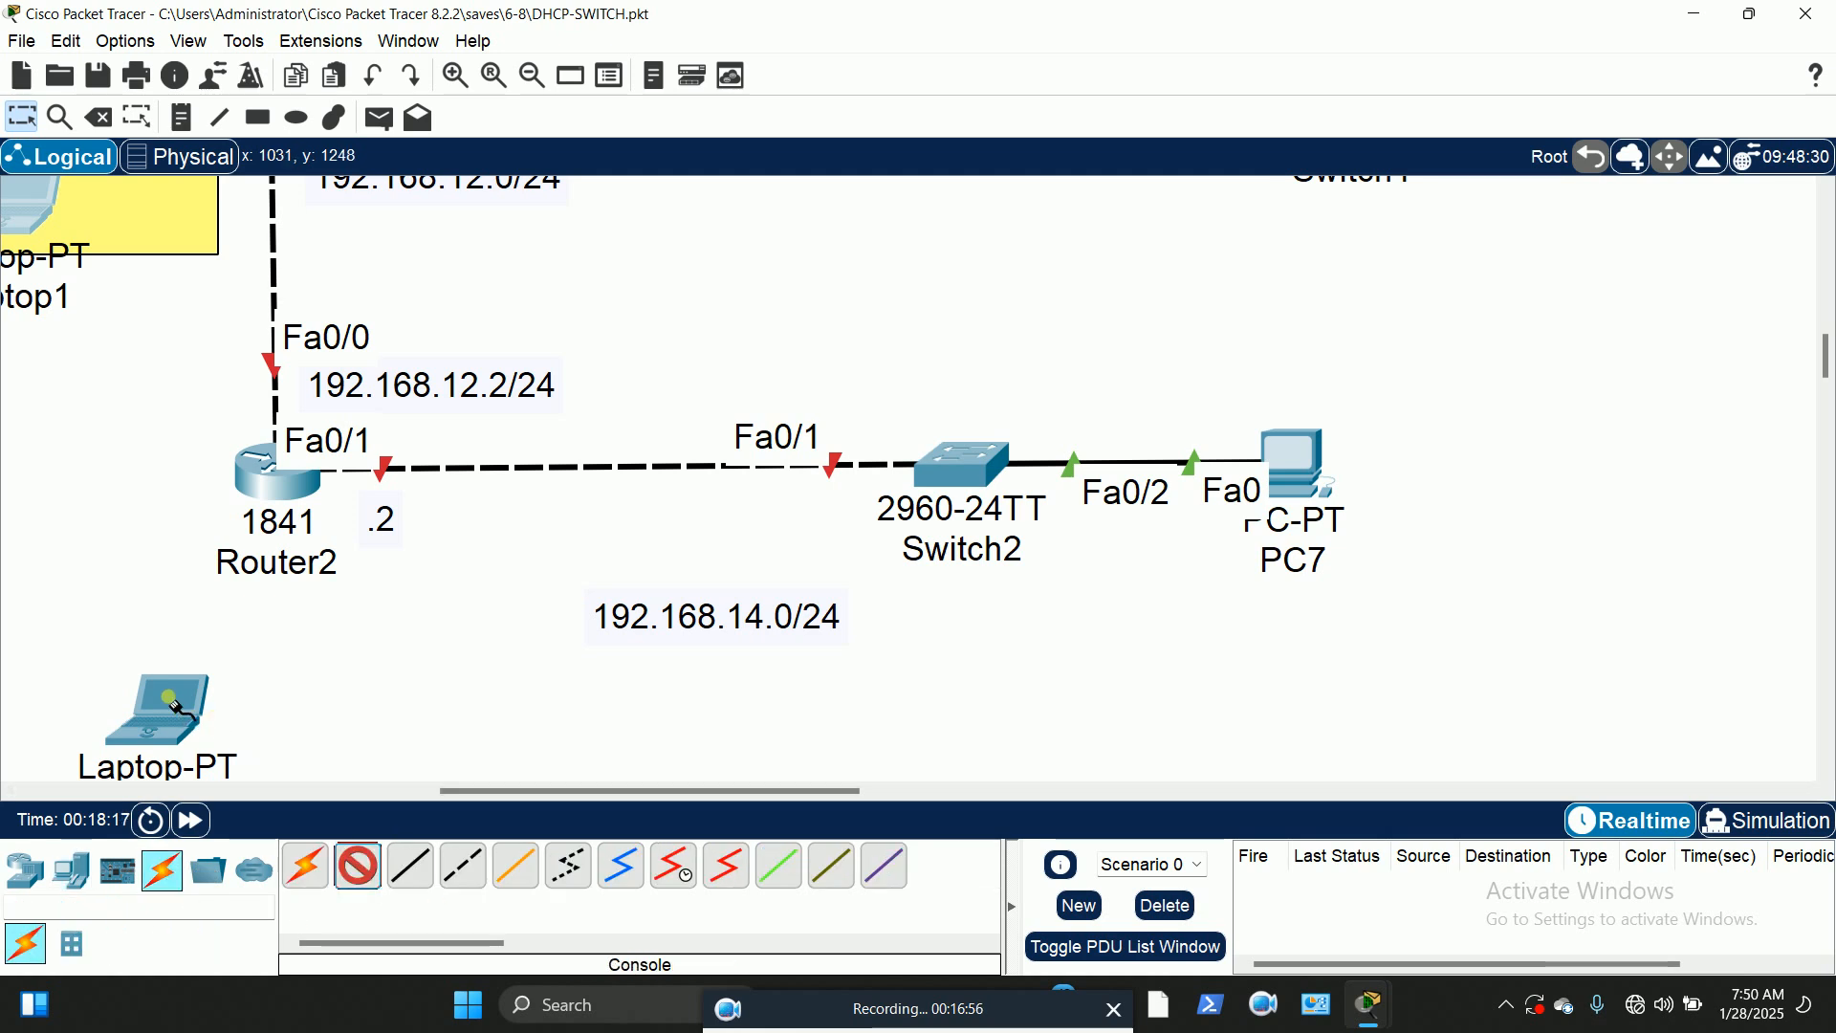
left_click(164, 692)
left_click(205, 717)
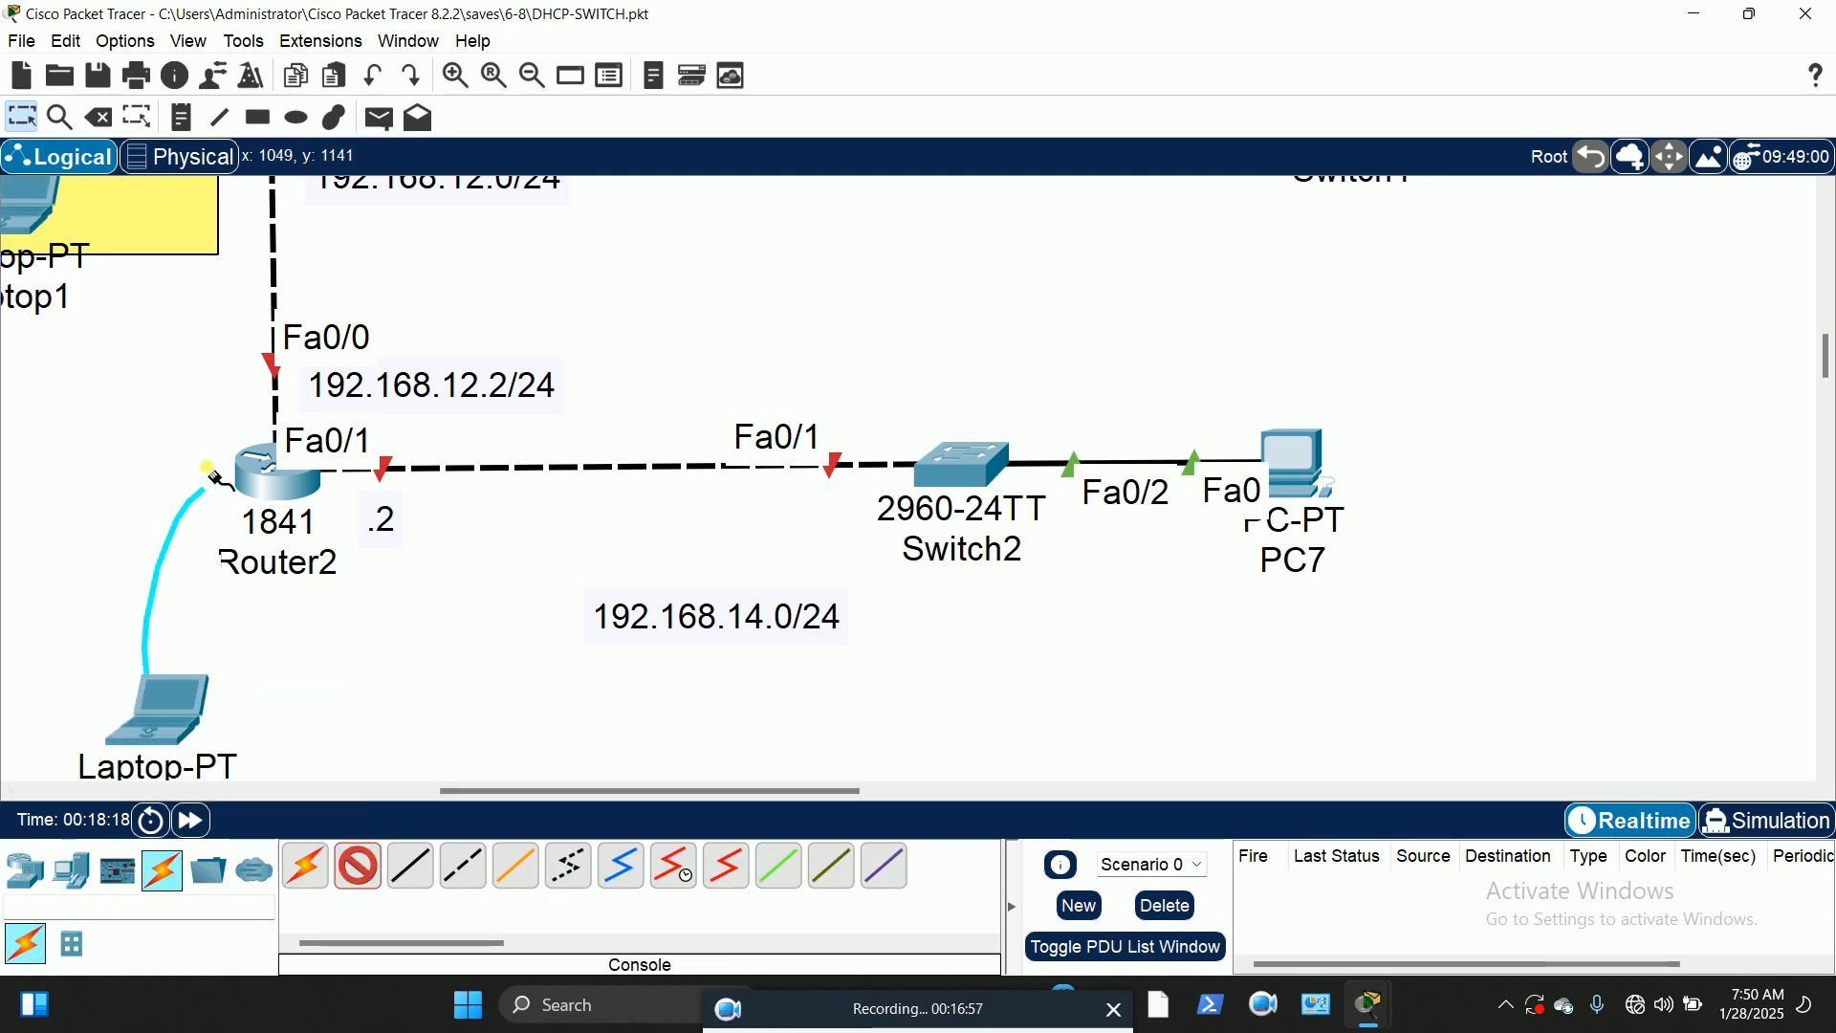
left_click(276, 473)
left_click(306, 508)
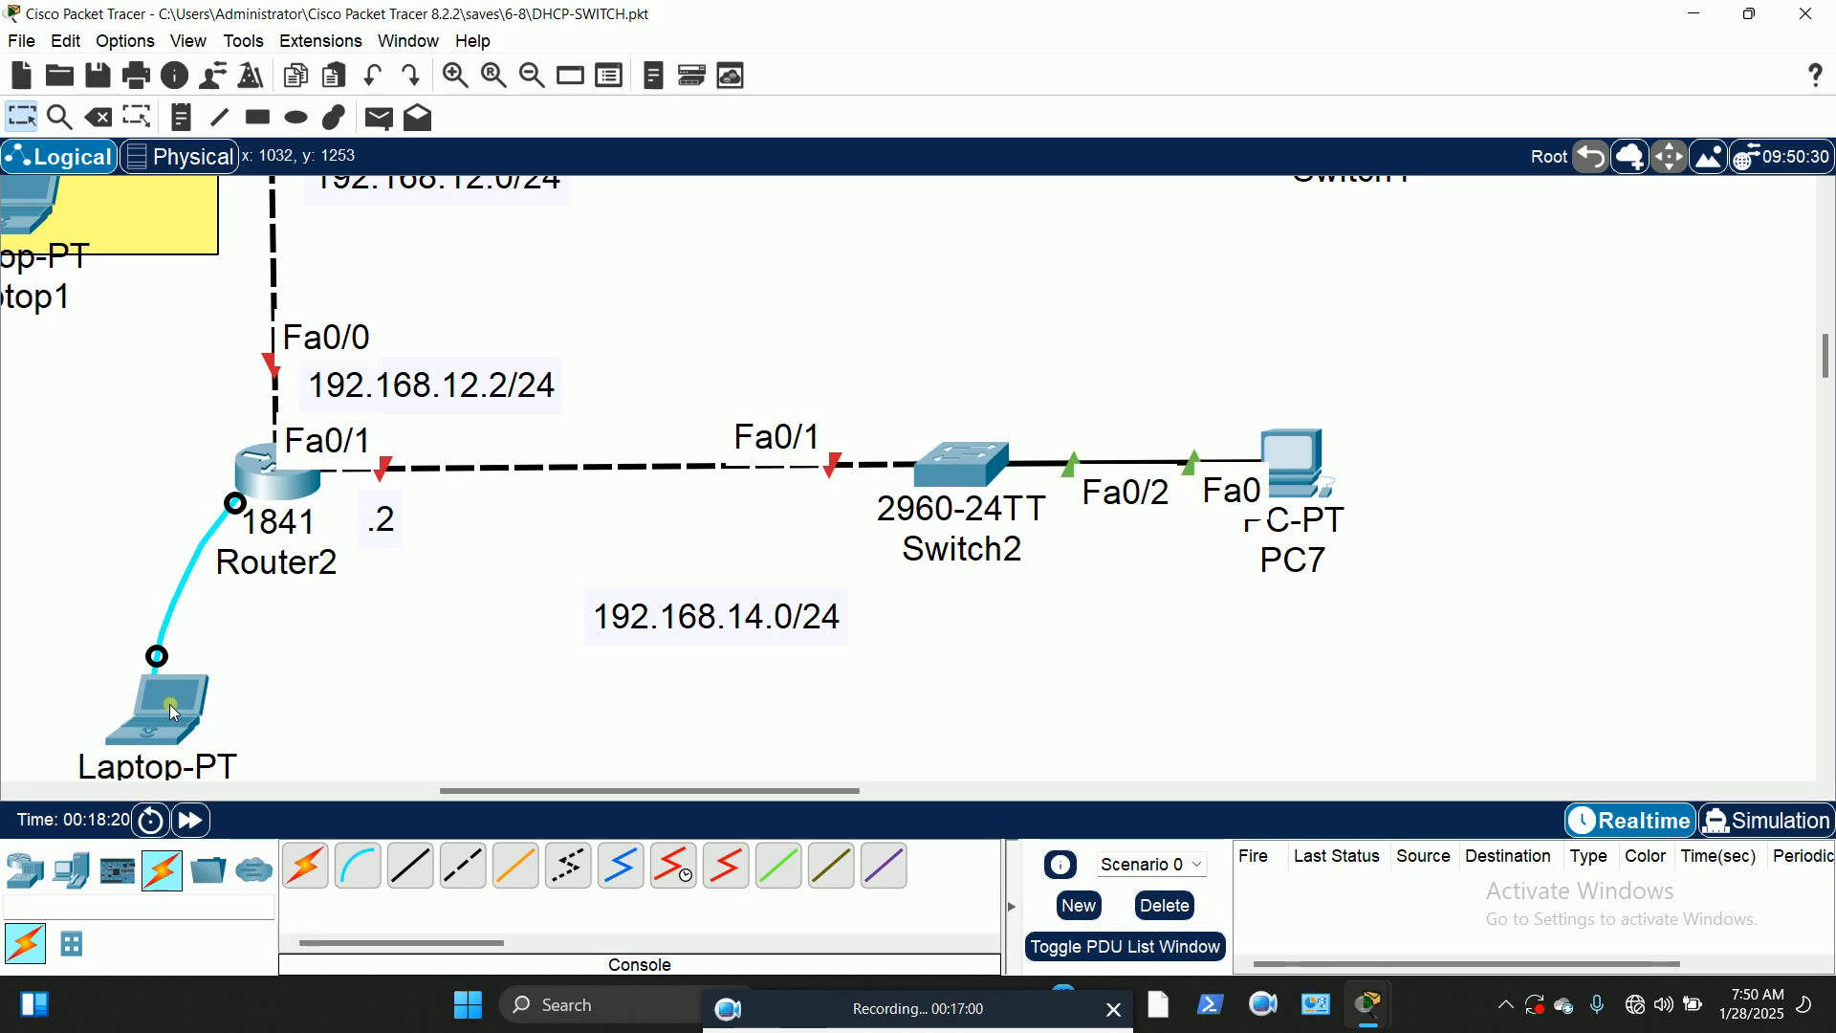
Step: Open a terminal session from the new laptop to Router2 with the default settings and enter privileged EXEC mode, keeping the topology in view
left_click(170, 707)
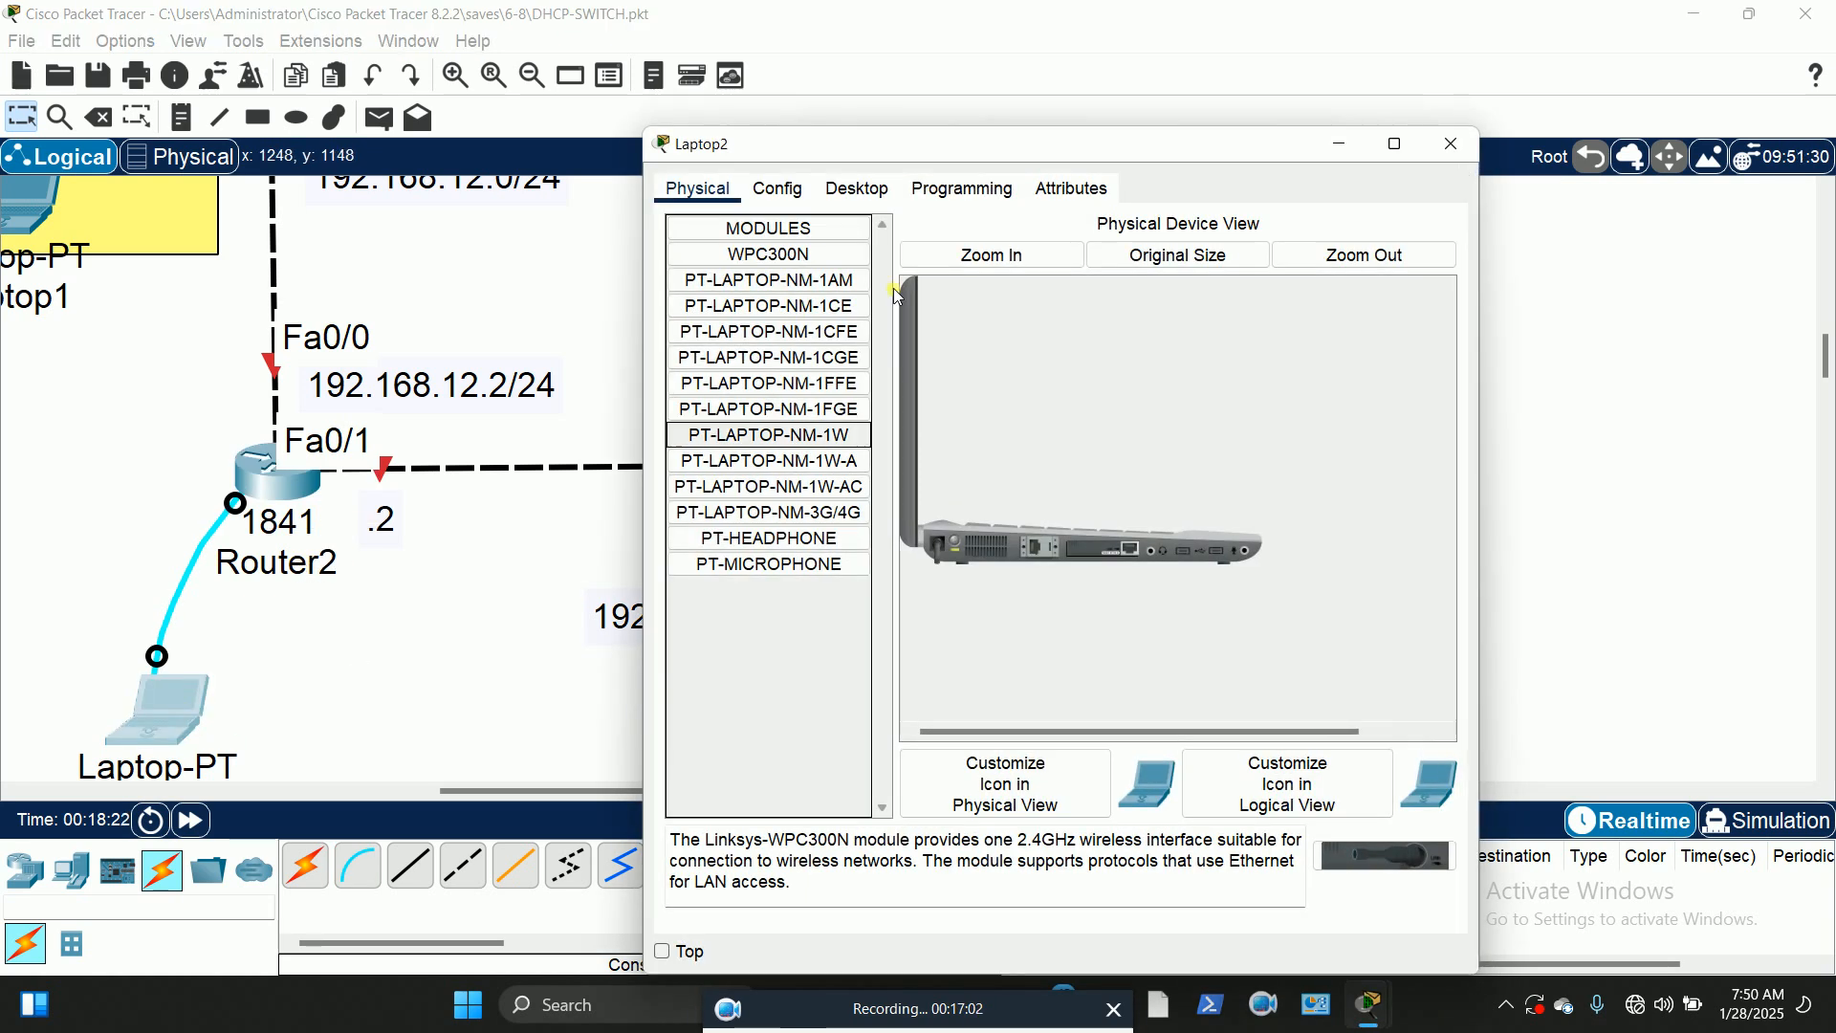
left_click(857, 189)
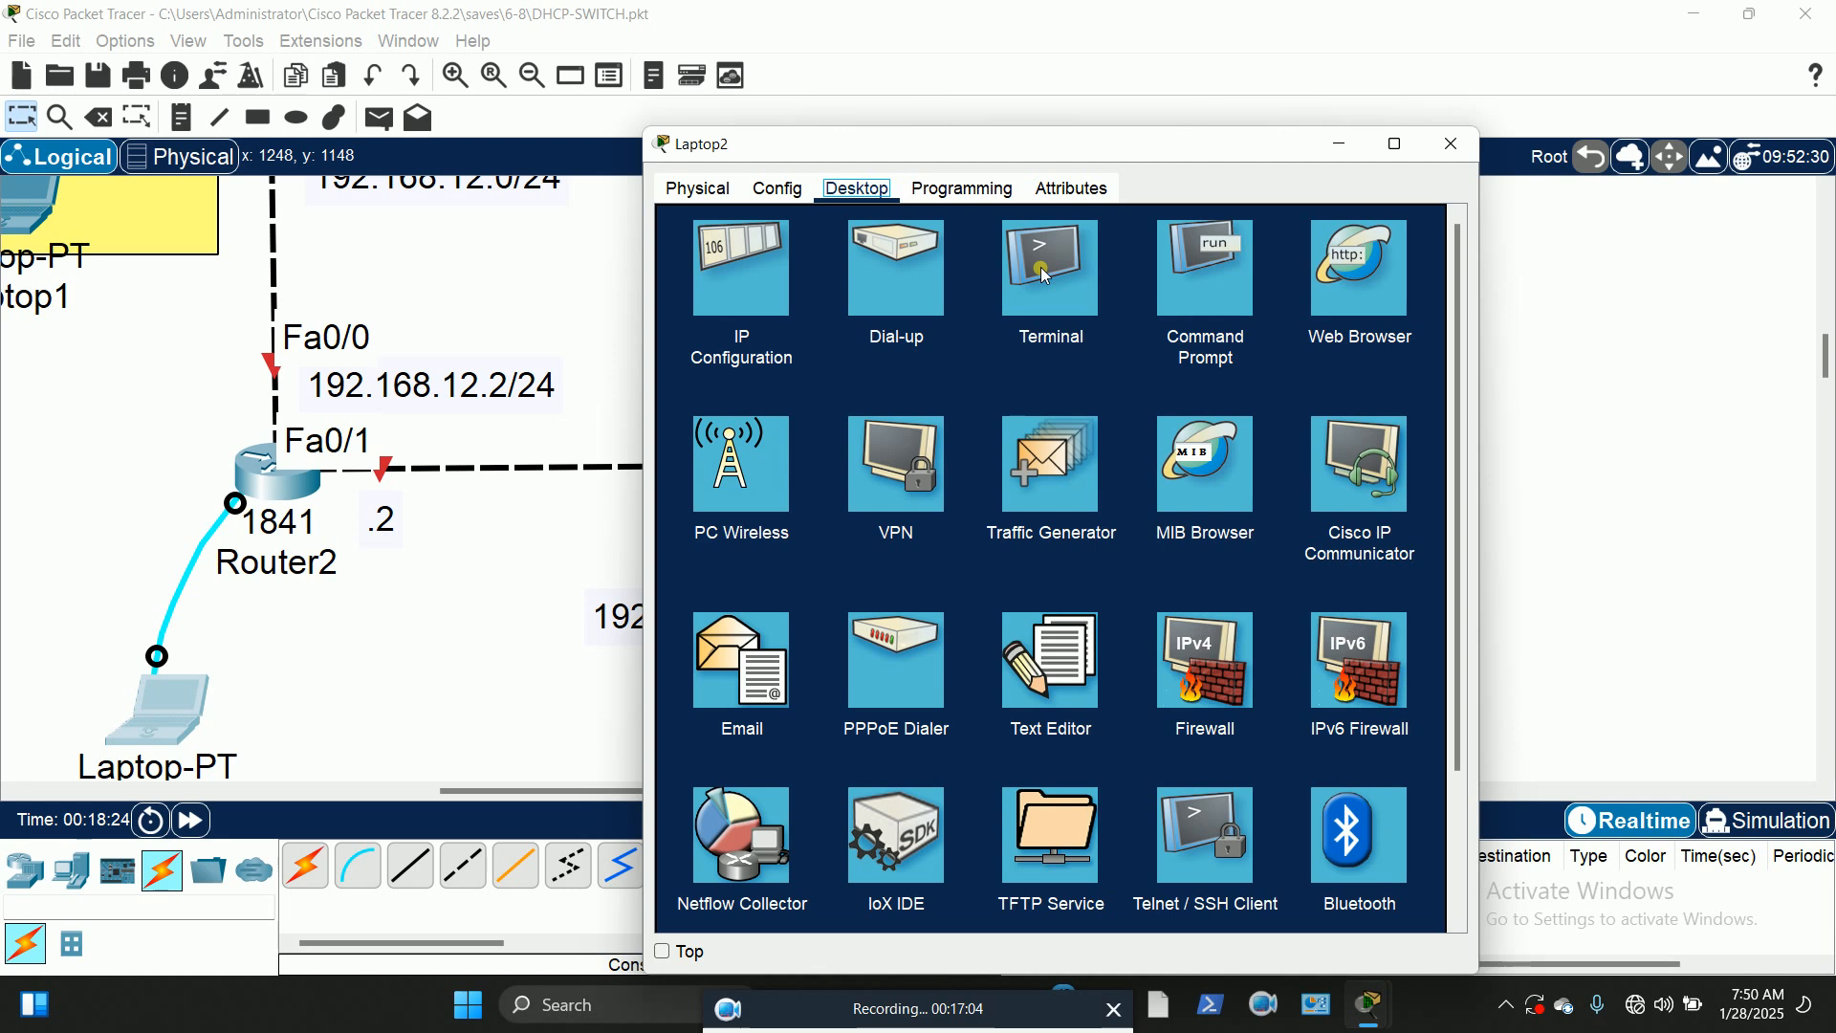
left_click(1052, 276)
left_click(1357, 452)
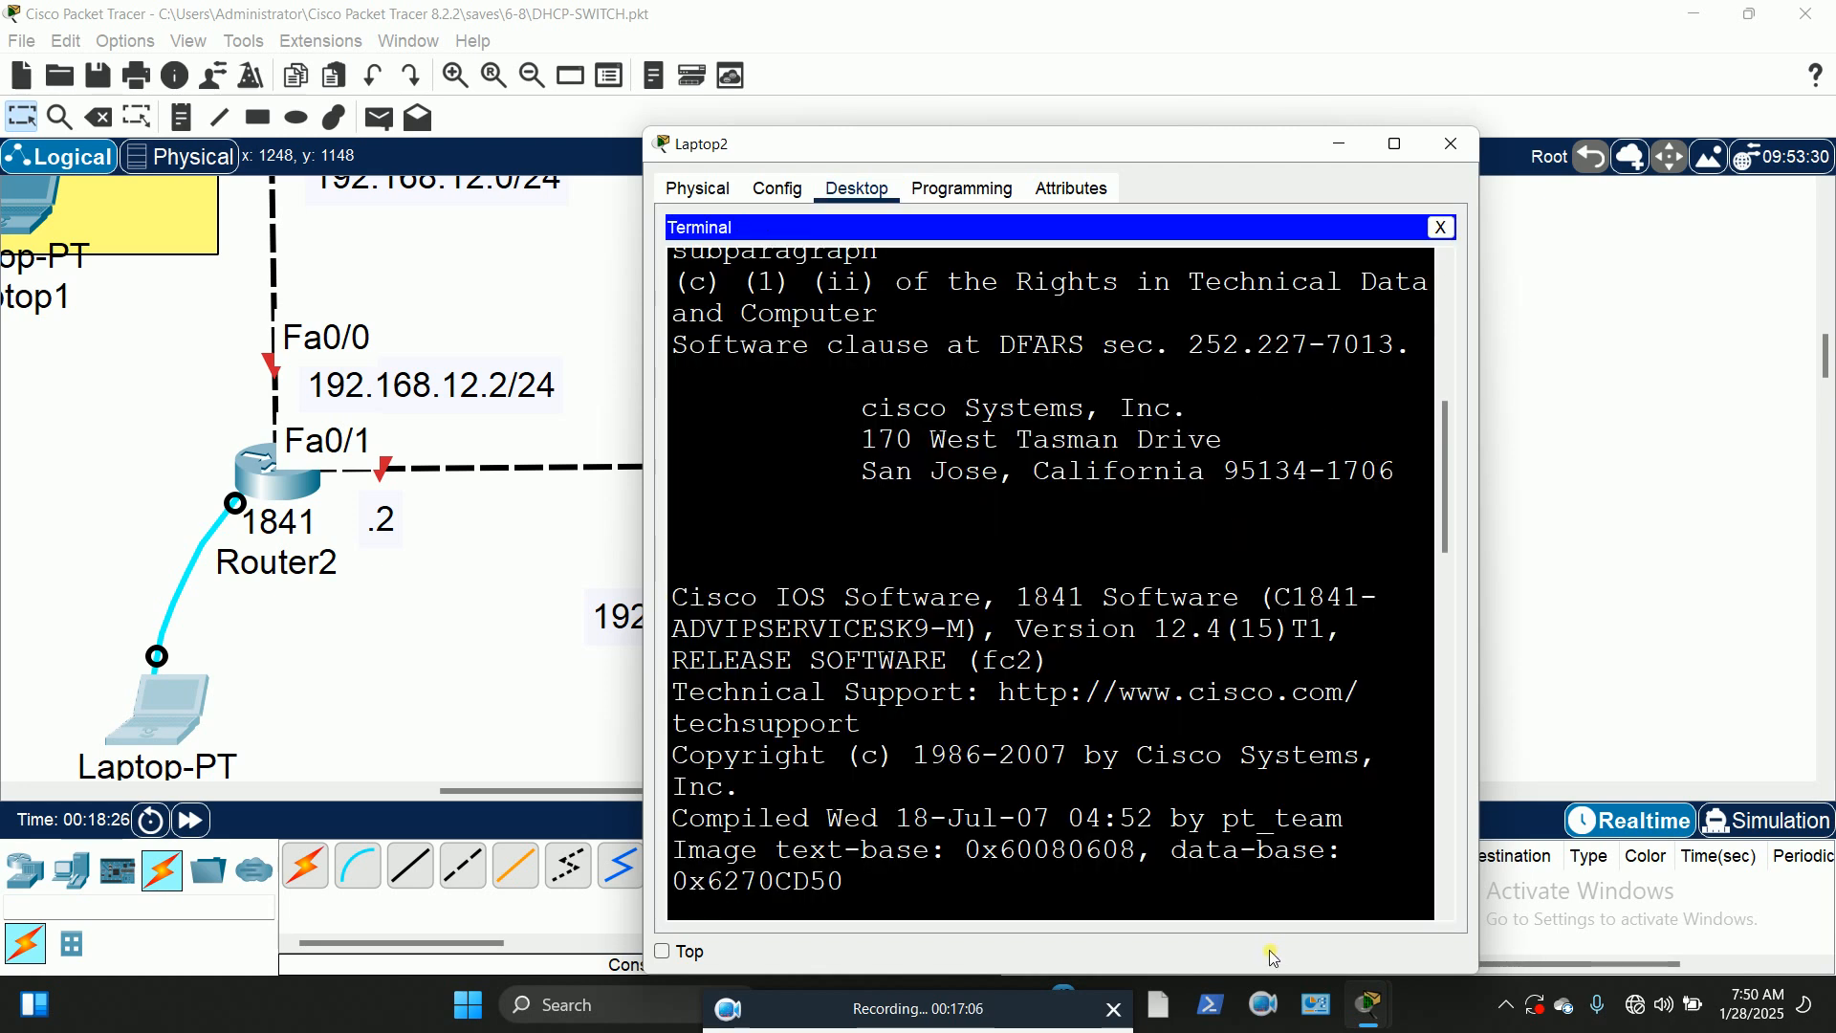
key("Return")
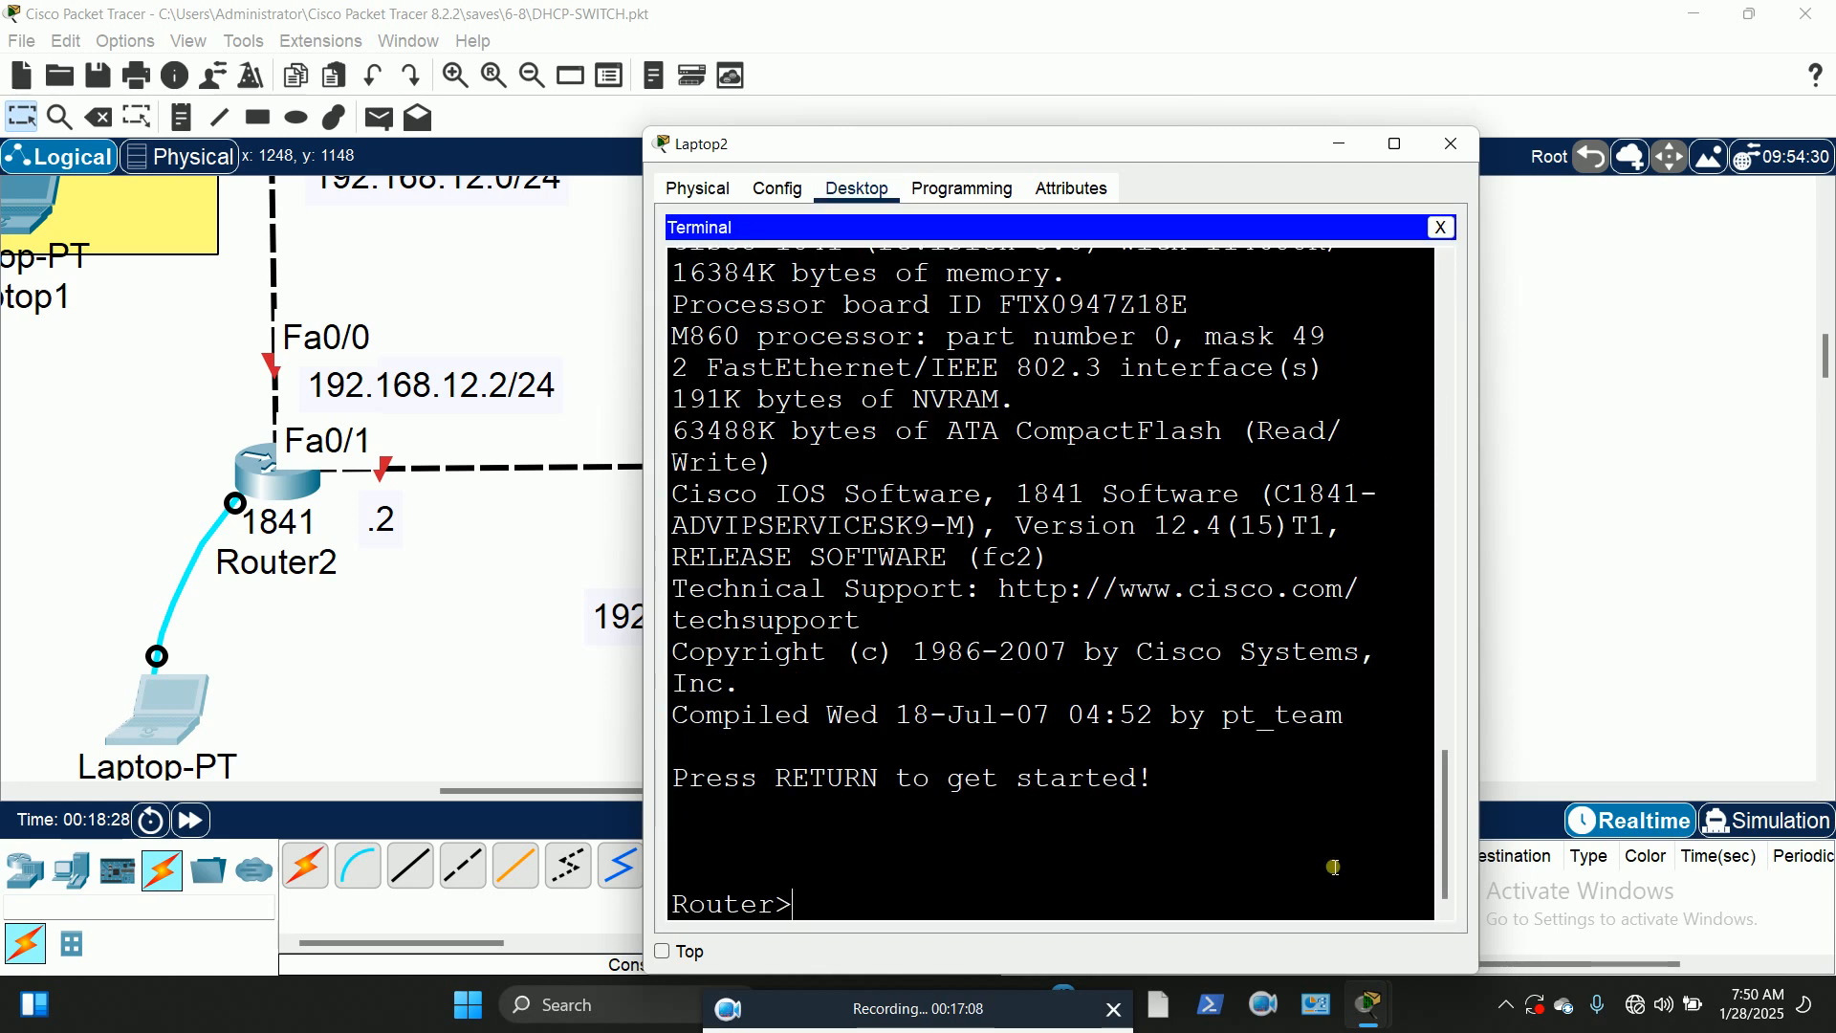
type("en")
key("Return")
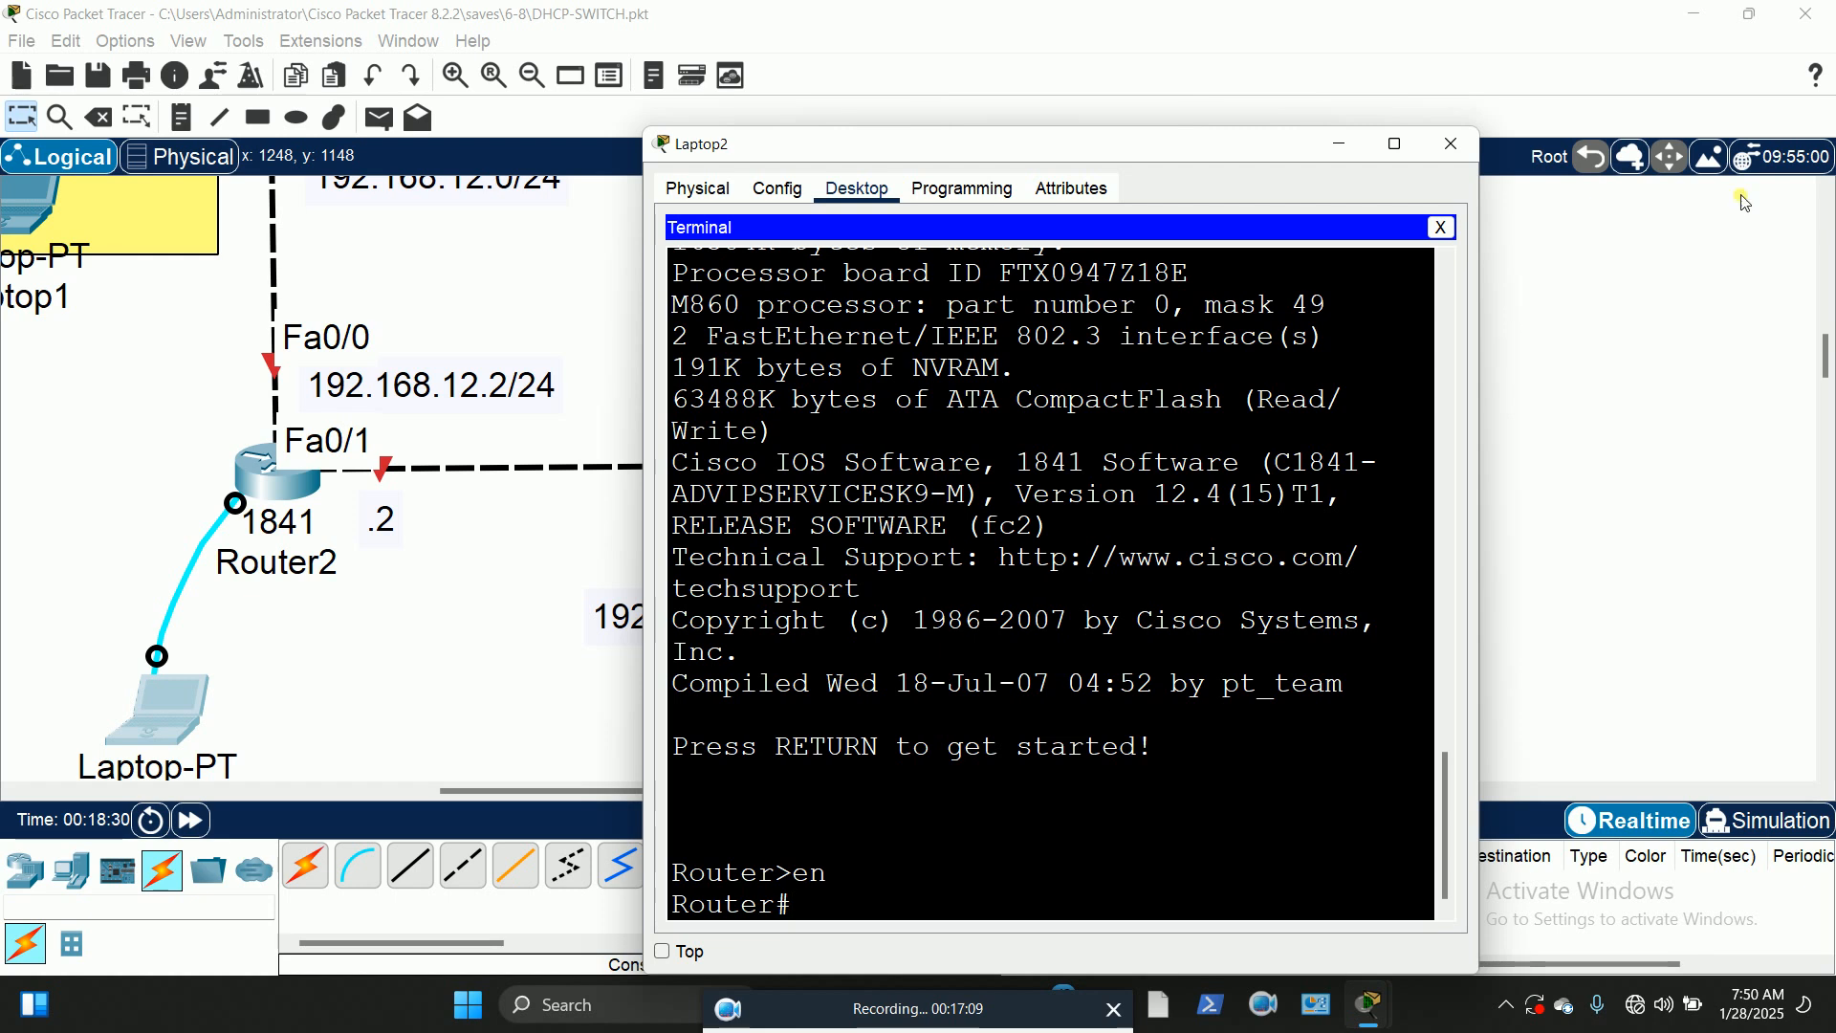
left_click_drag(1231, 169, 1560, 92)
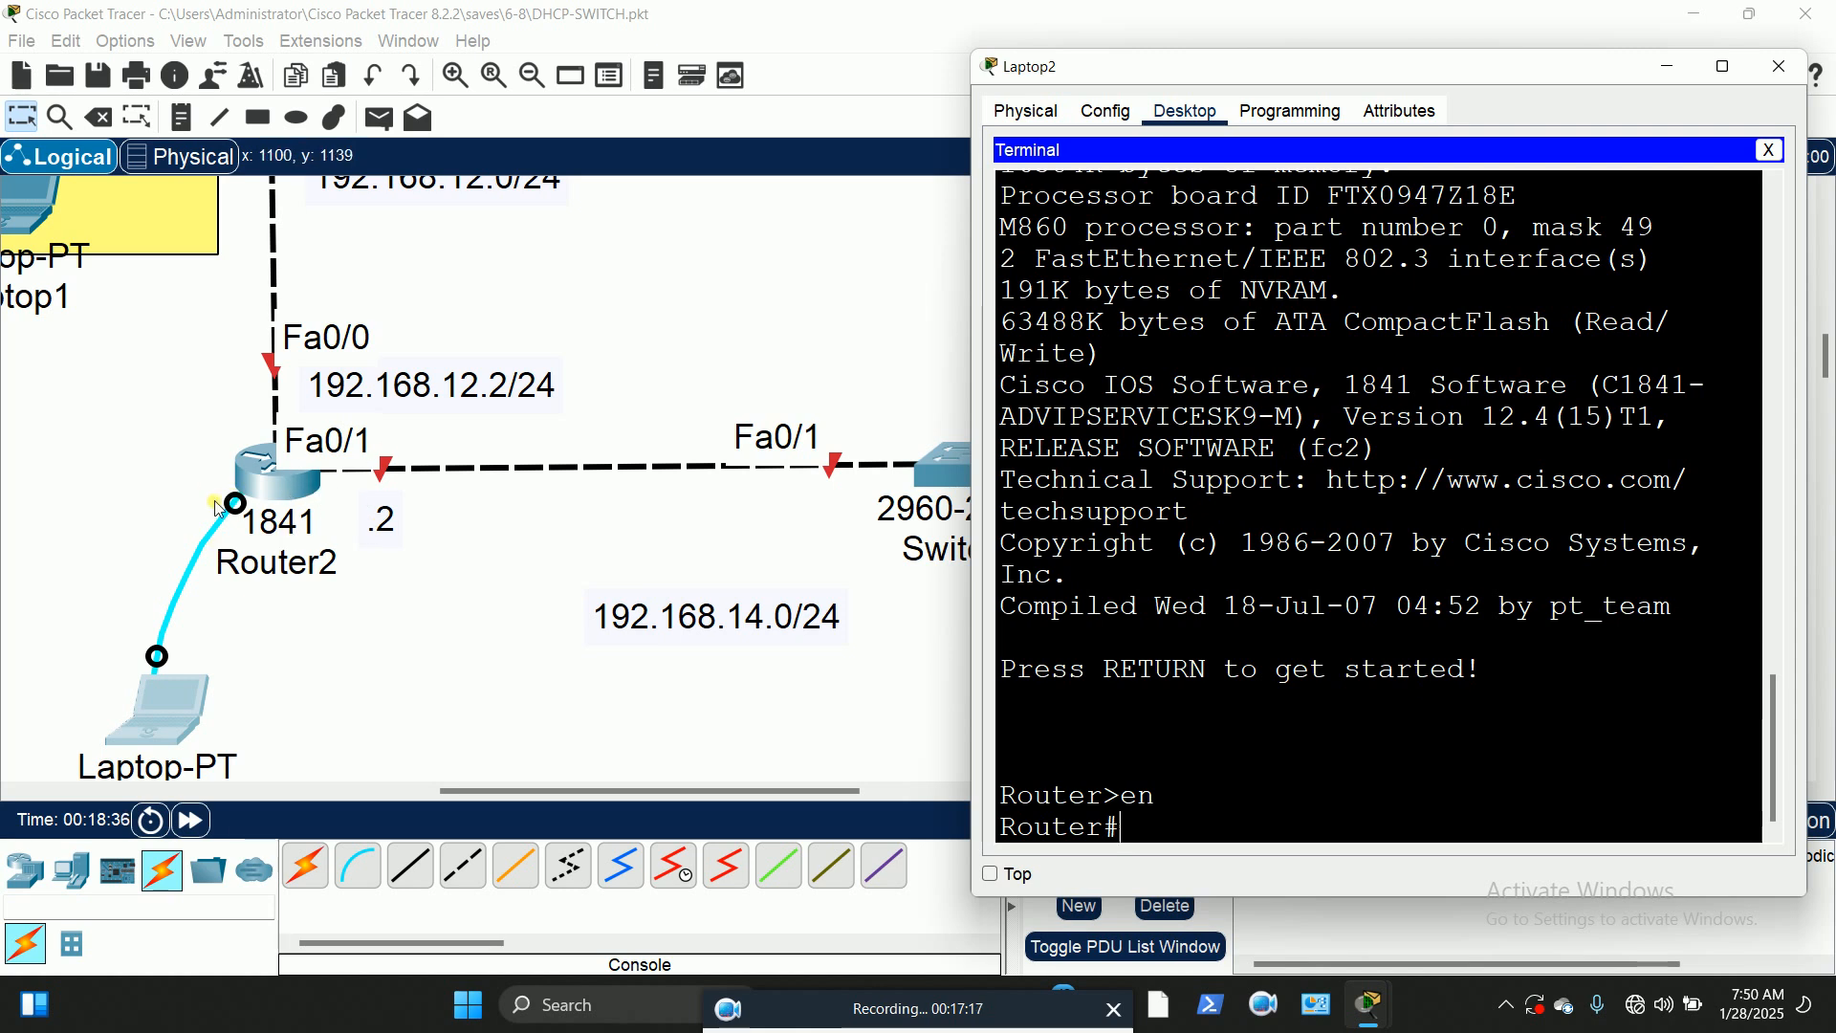
left_click_drag(1172, 71, 1251, 48)
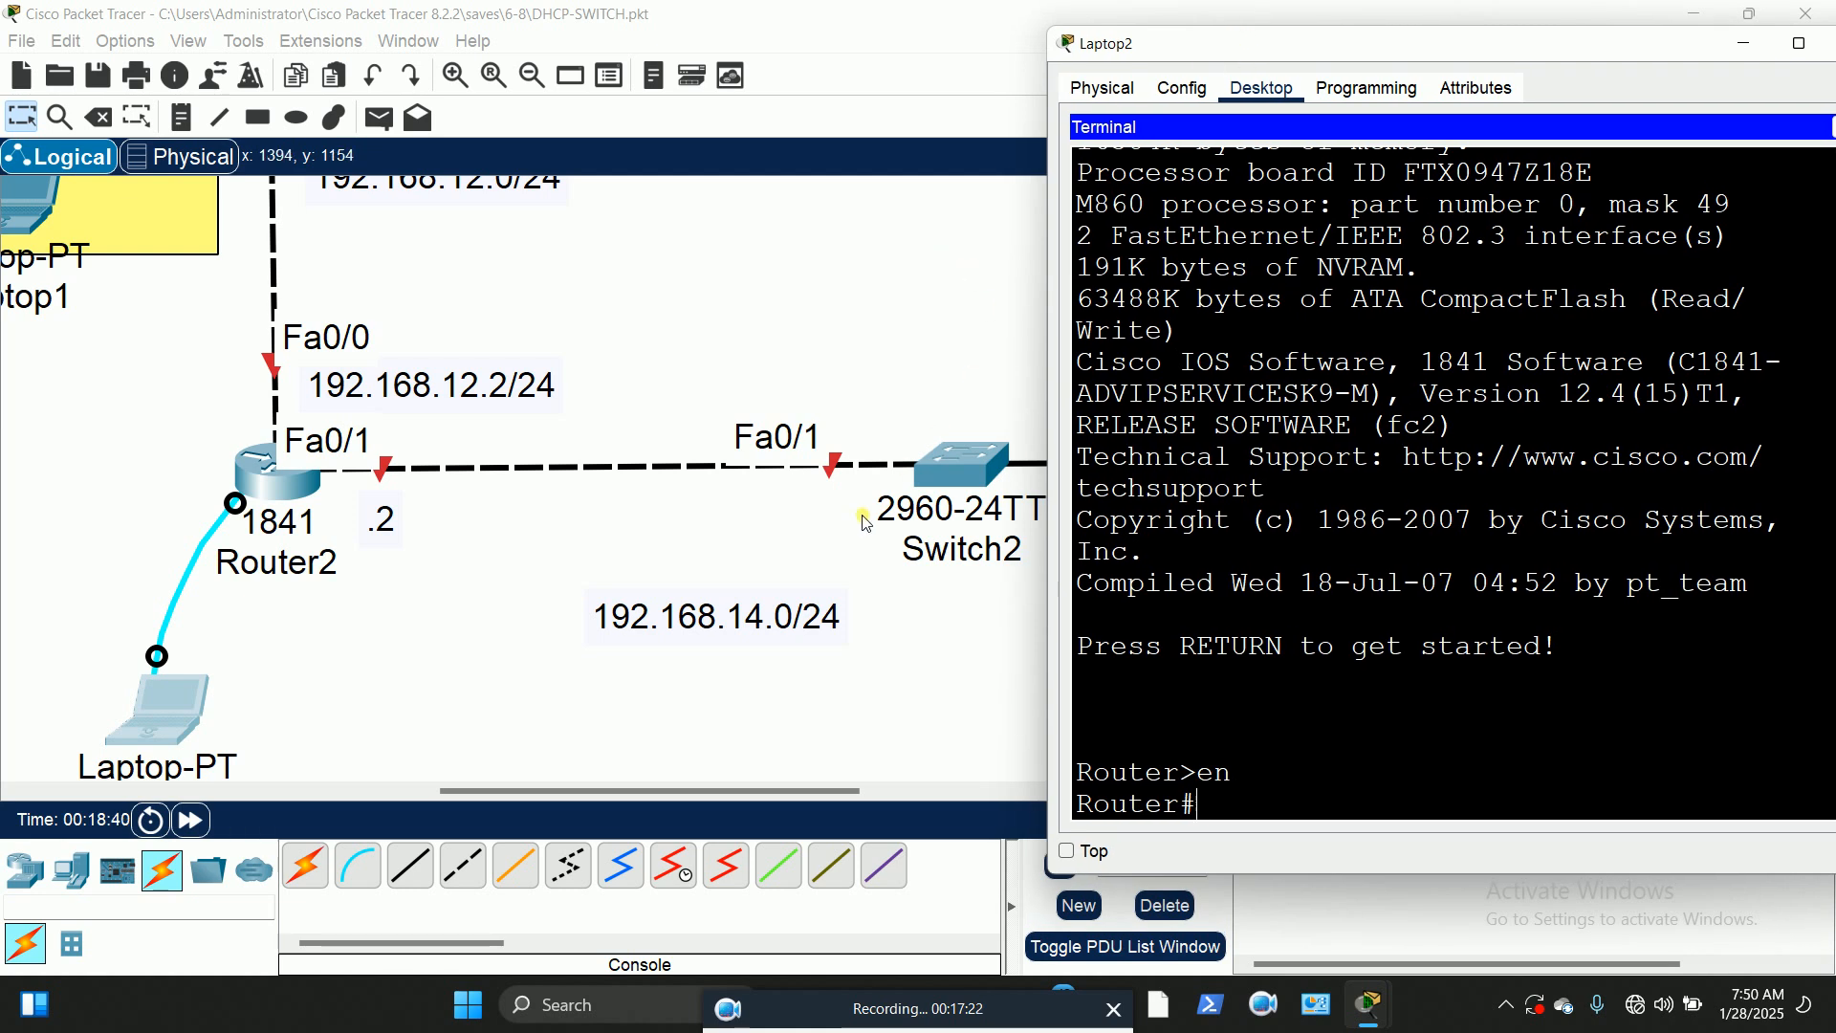
Step: Draw a rectangle filled with light cyan #55ffff around Router2, its laptop, Switch2 and PC7
left_click(258, 117)
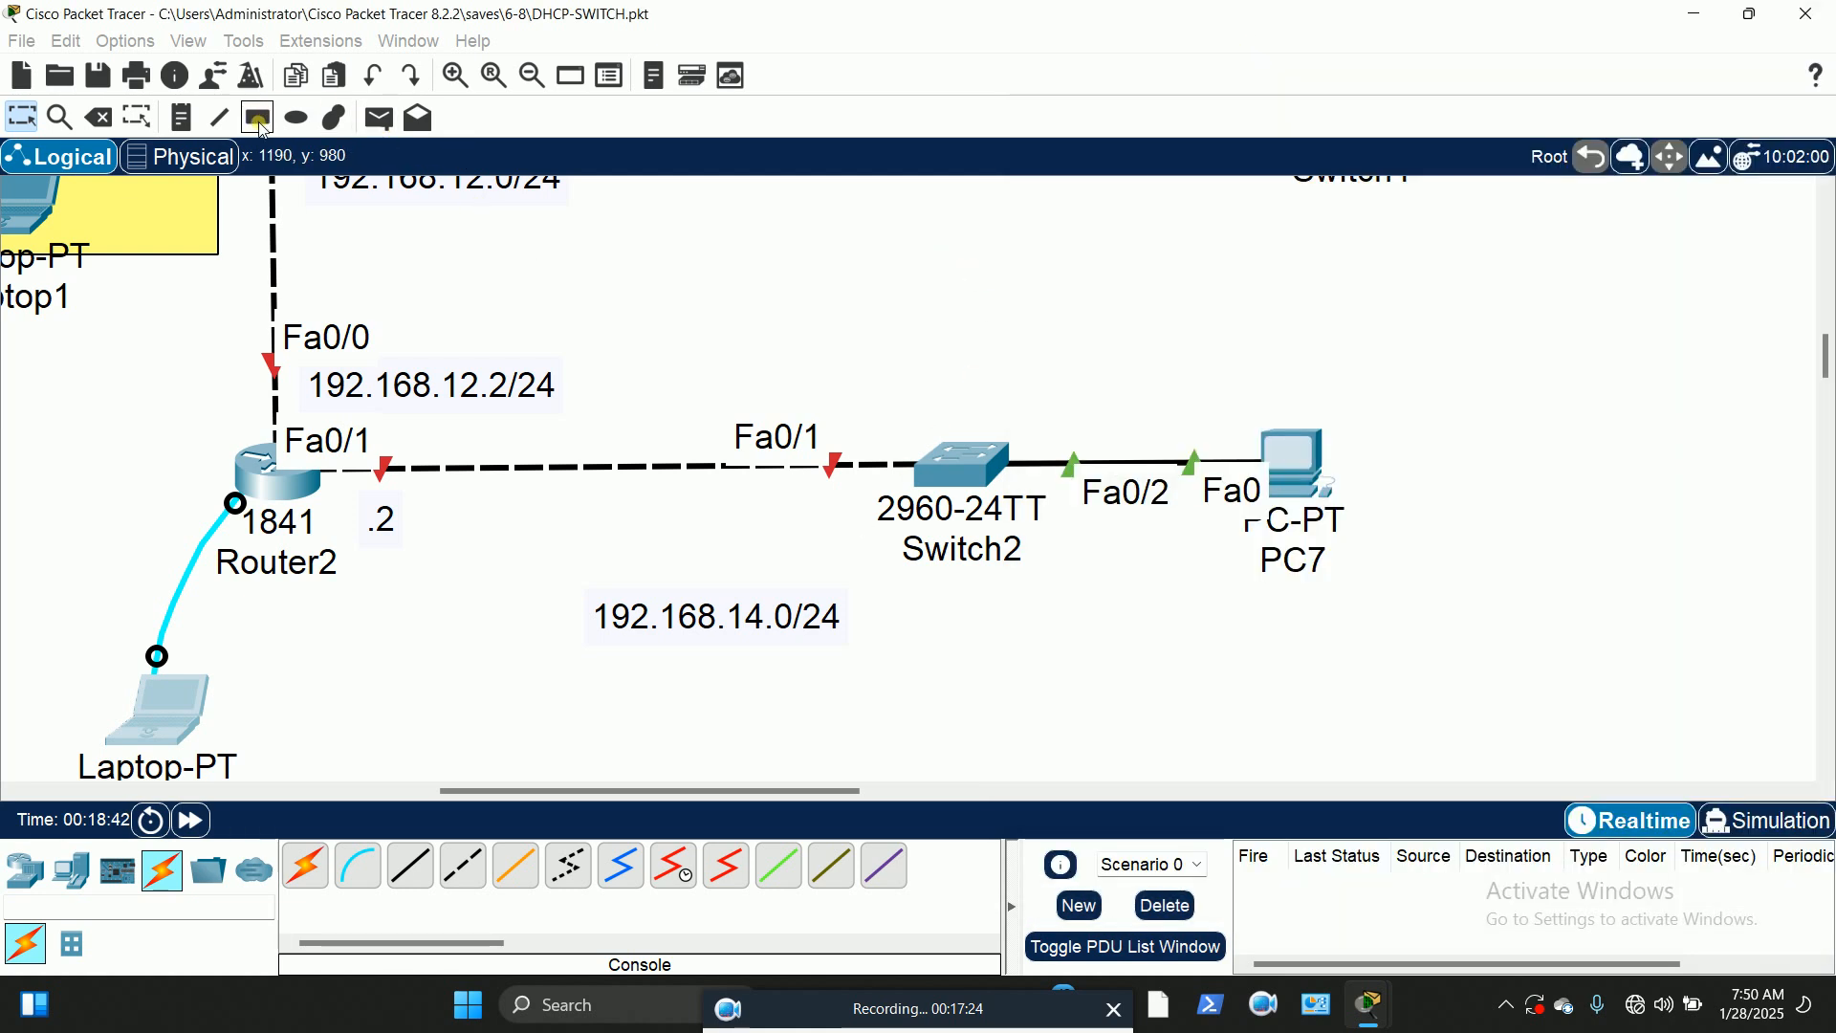
left_click(841, 174)
left_click(1016, 157)
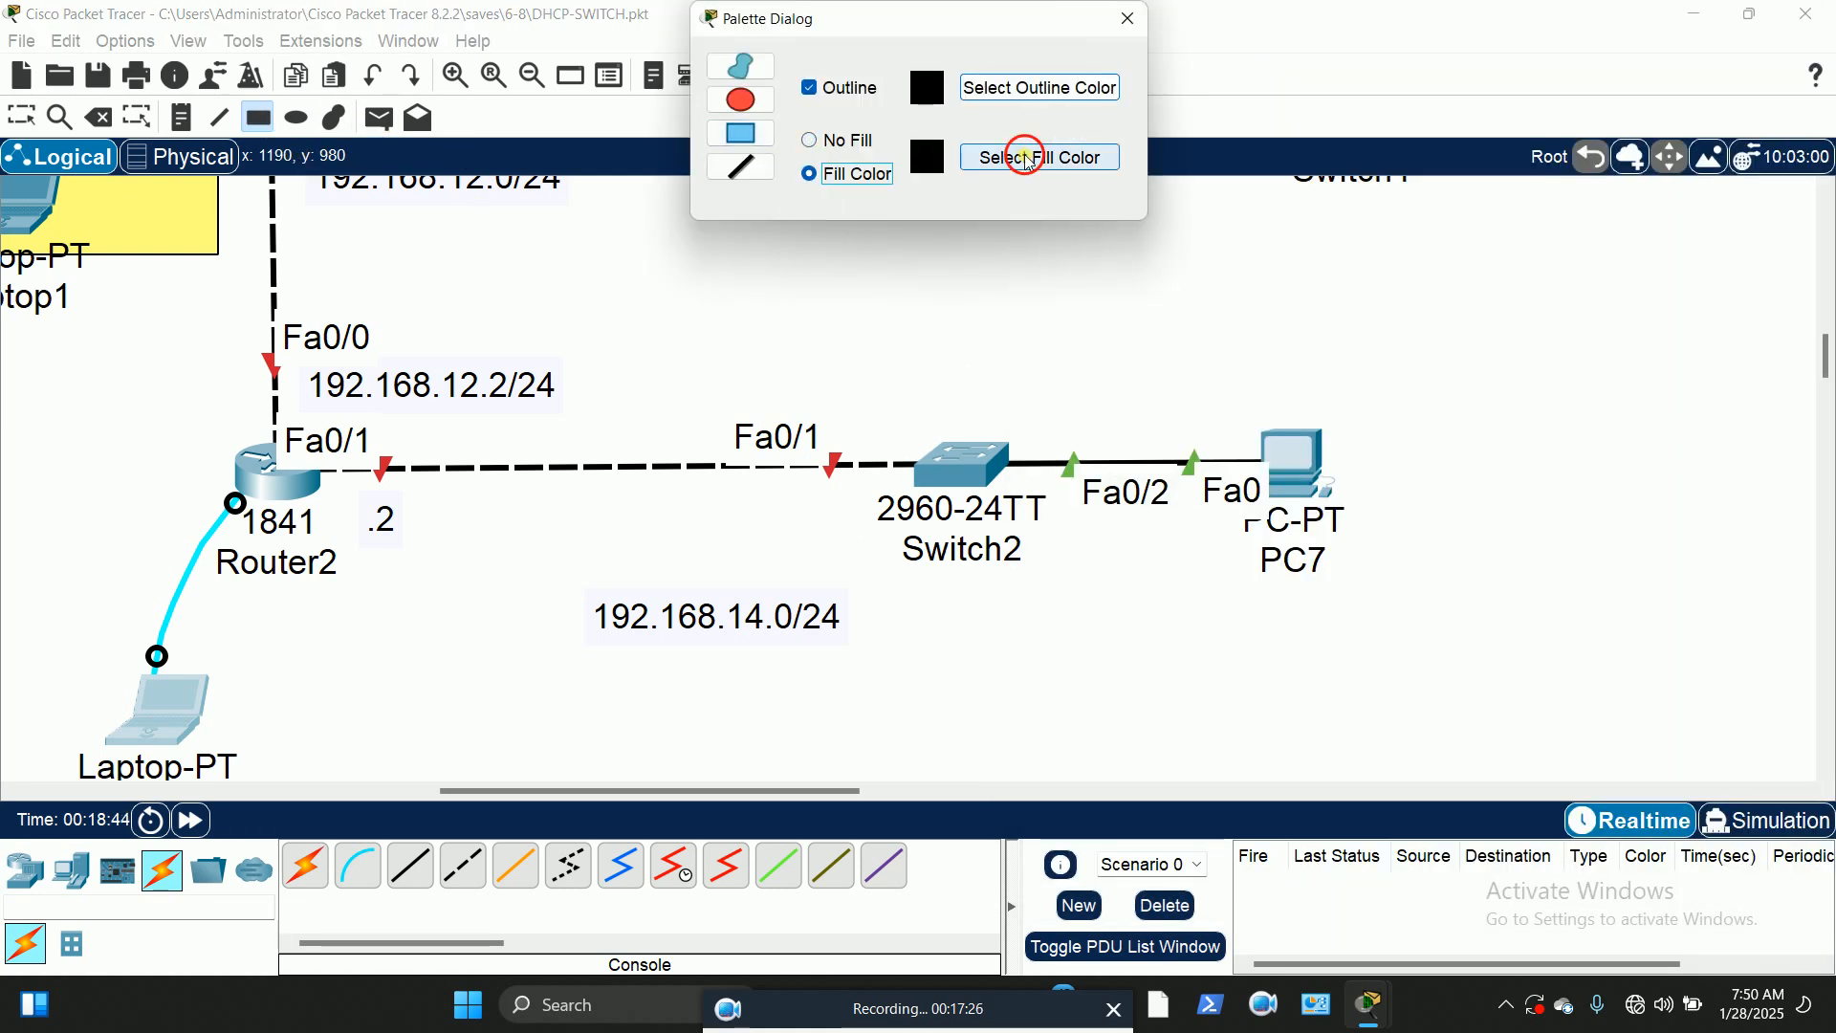
left_click(827, 439)
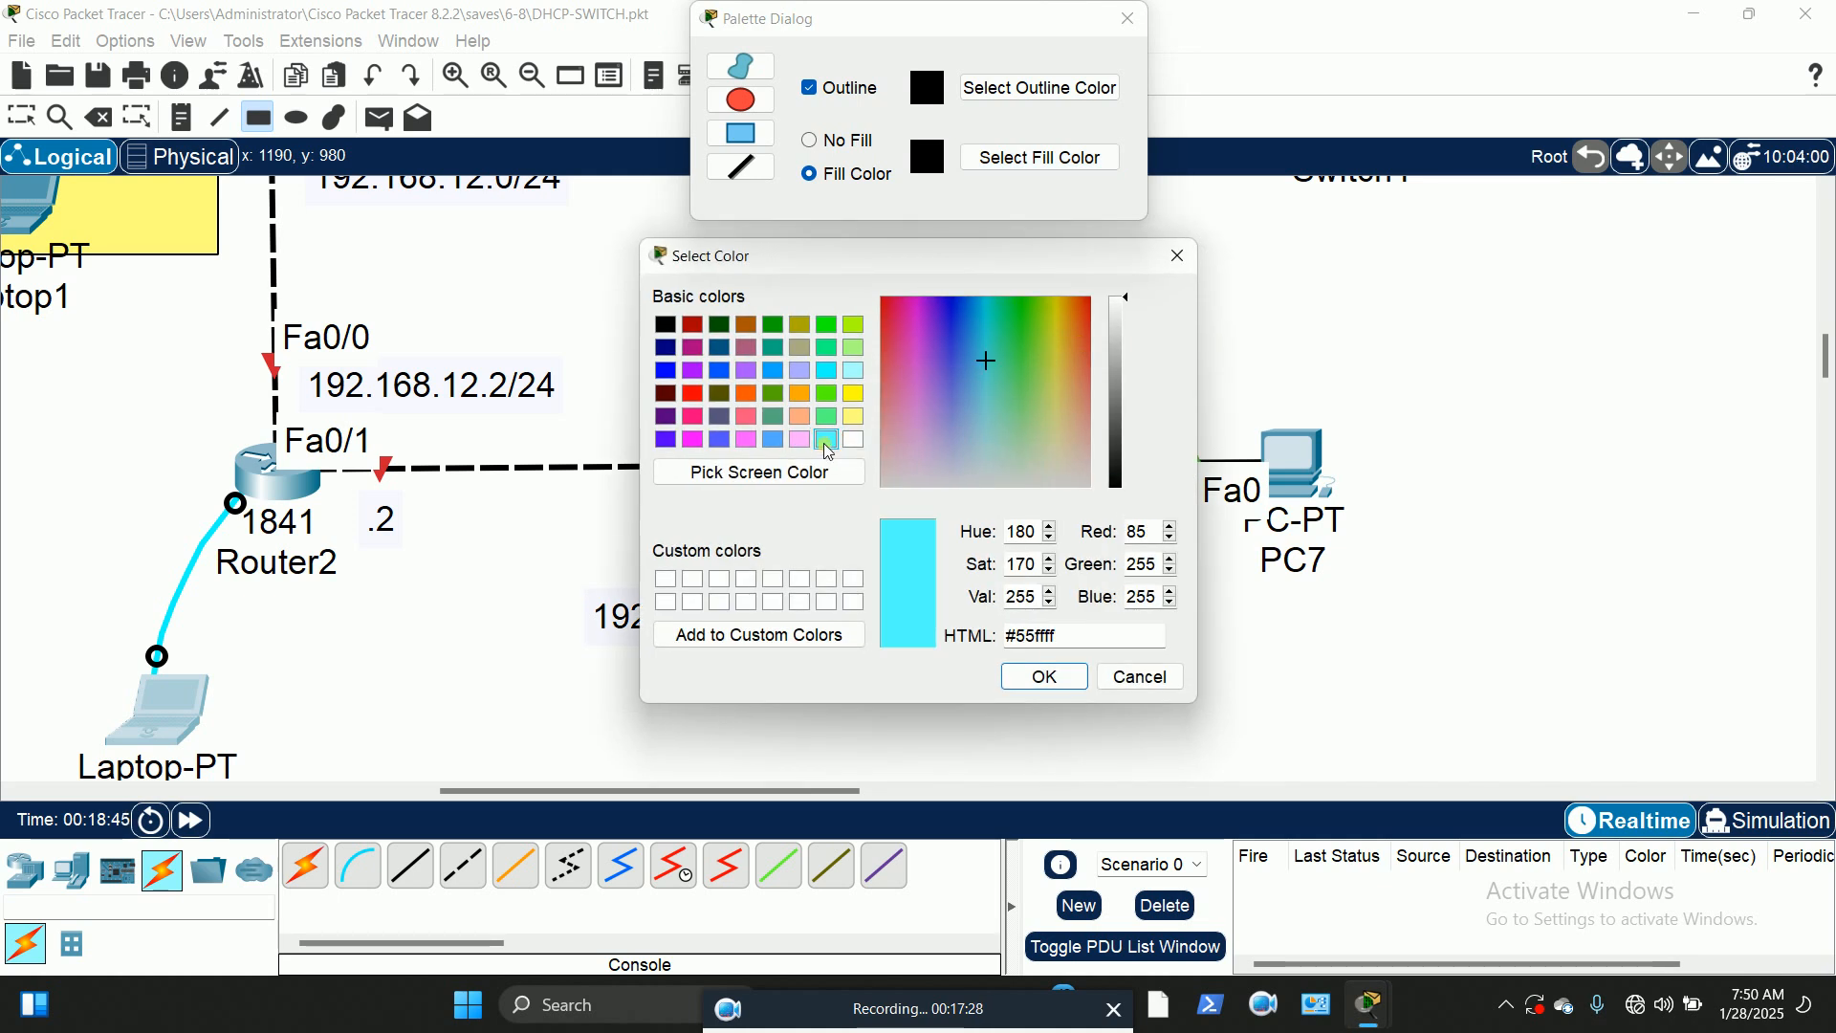
left_click(1014, 680)
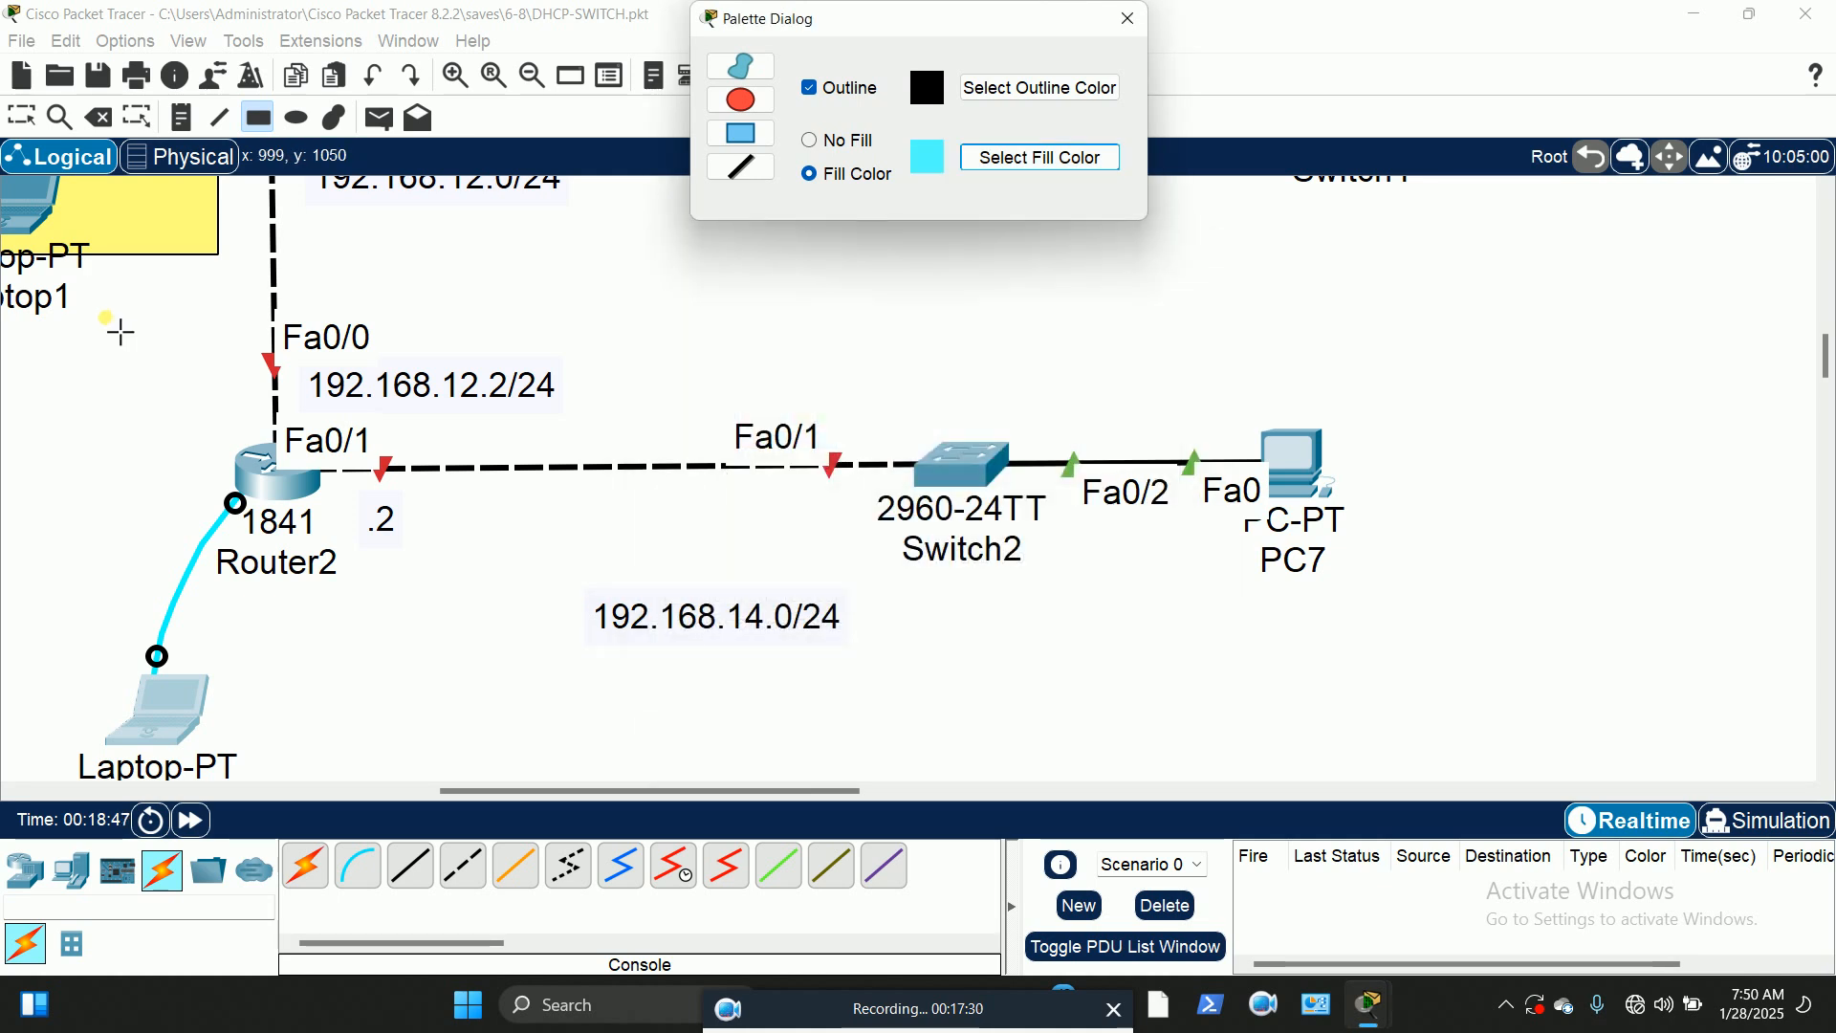
left_click_drag(155, 327, 1445, 777)
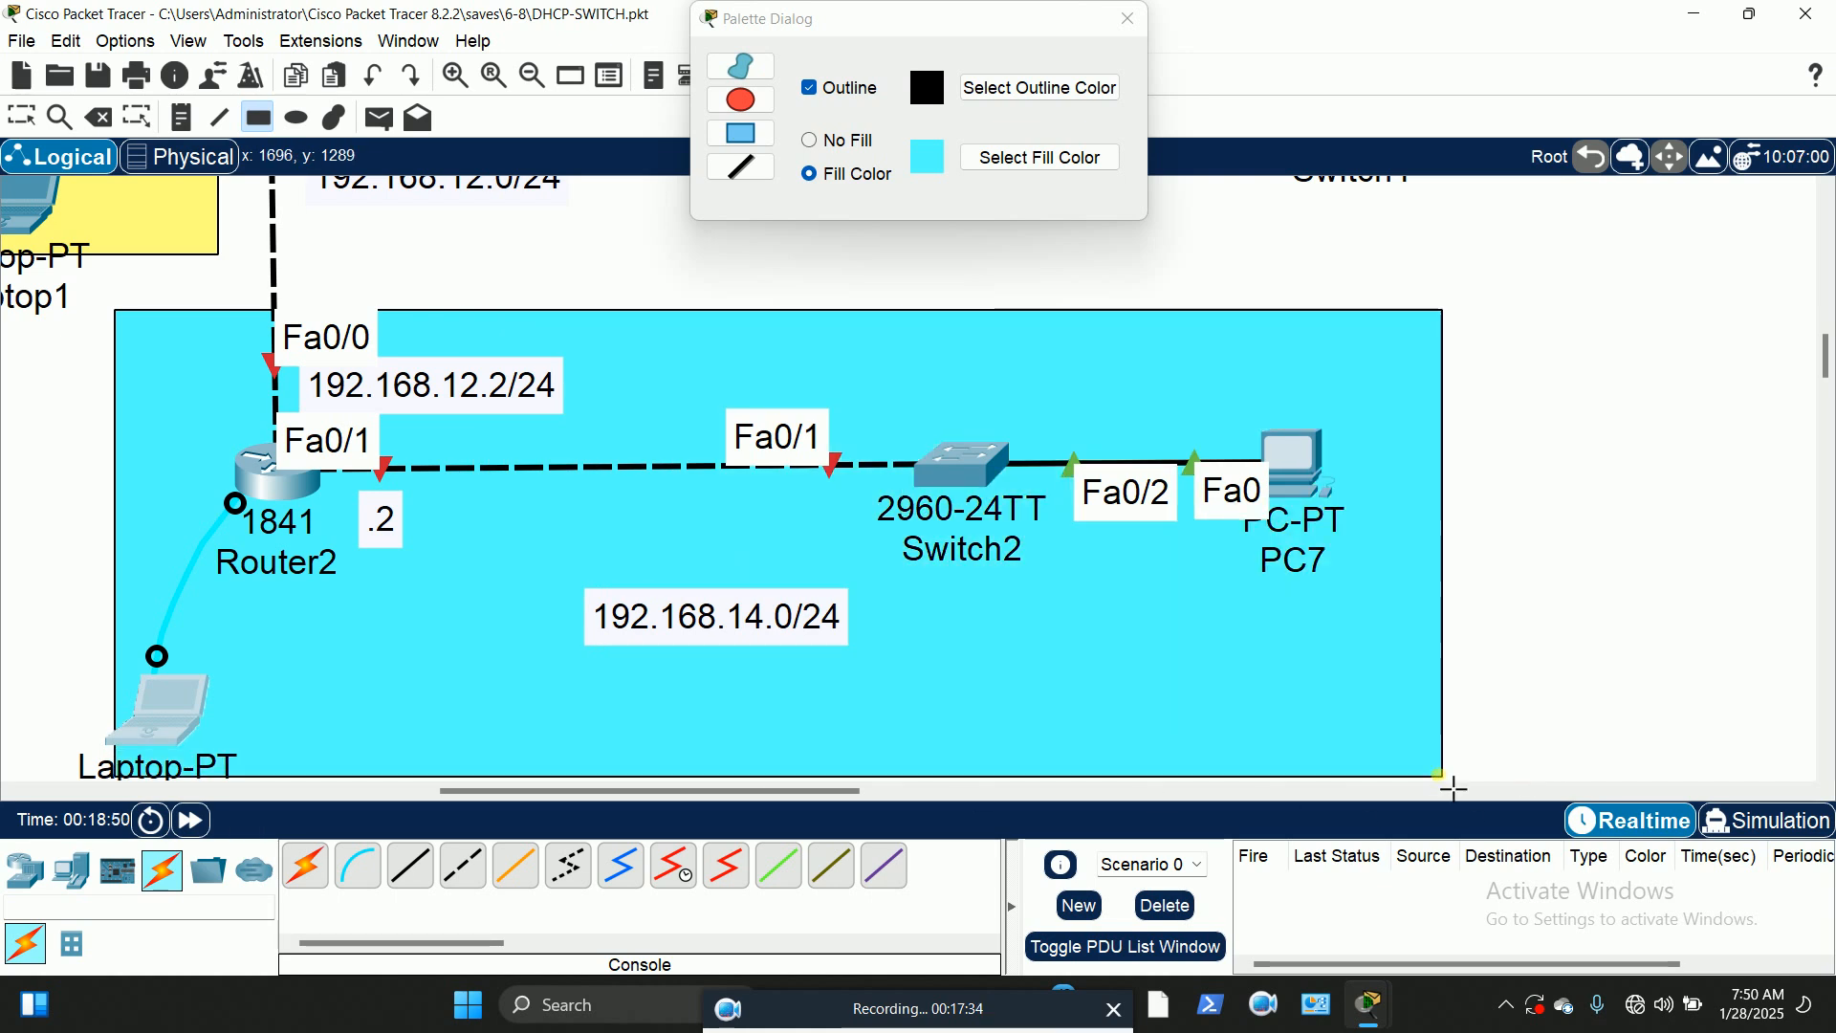
left_click(1129, 18)
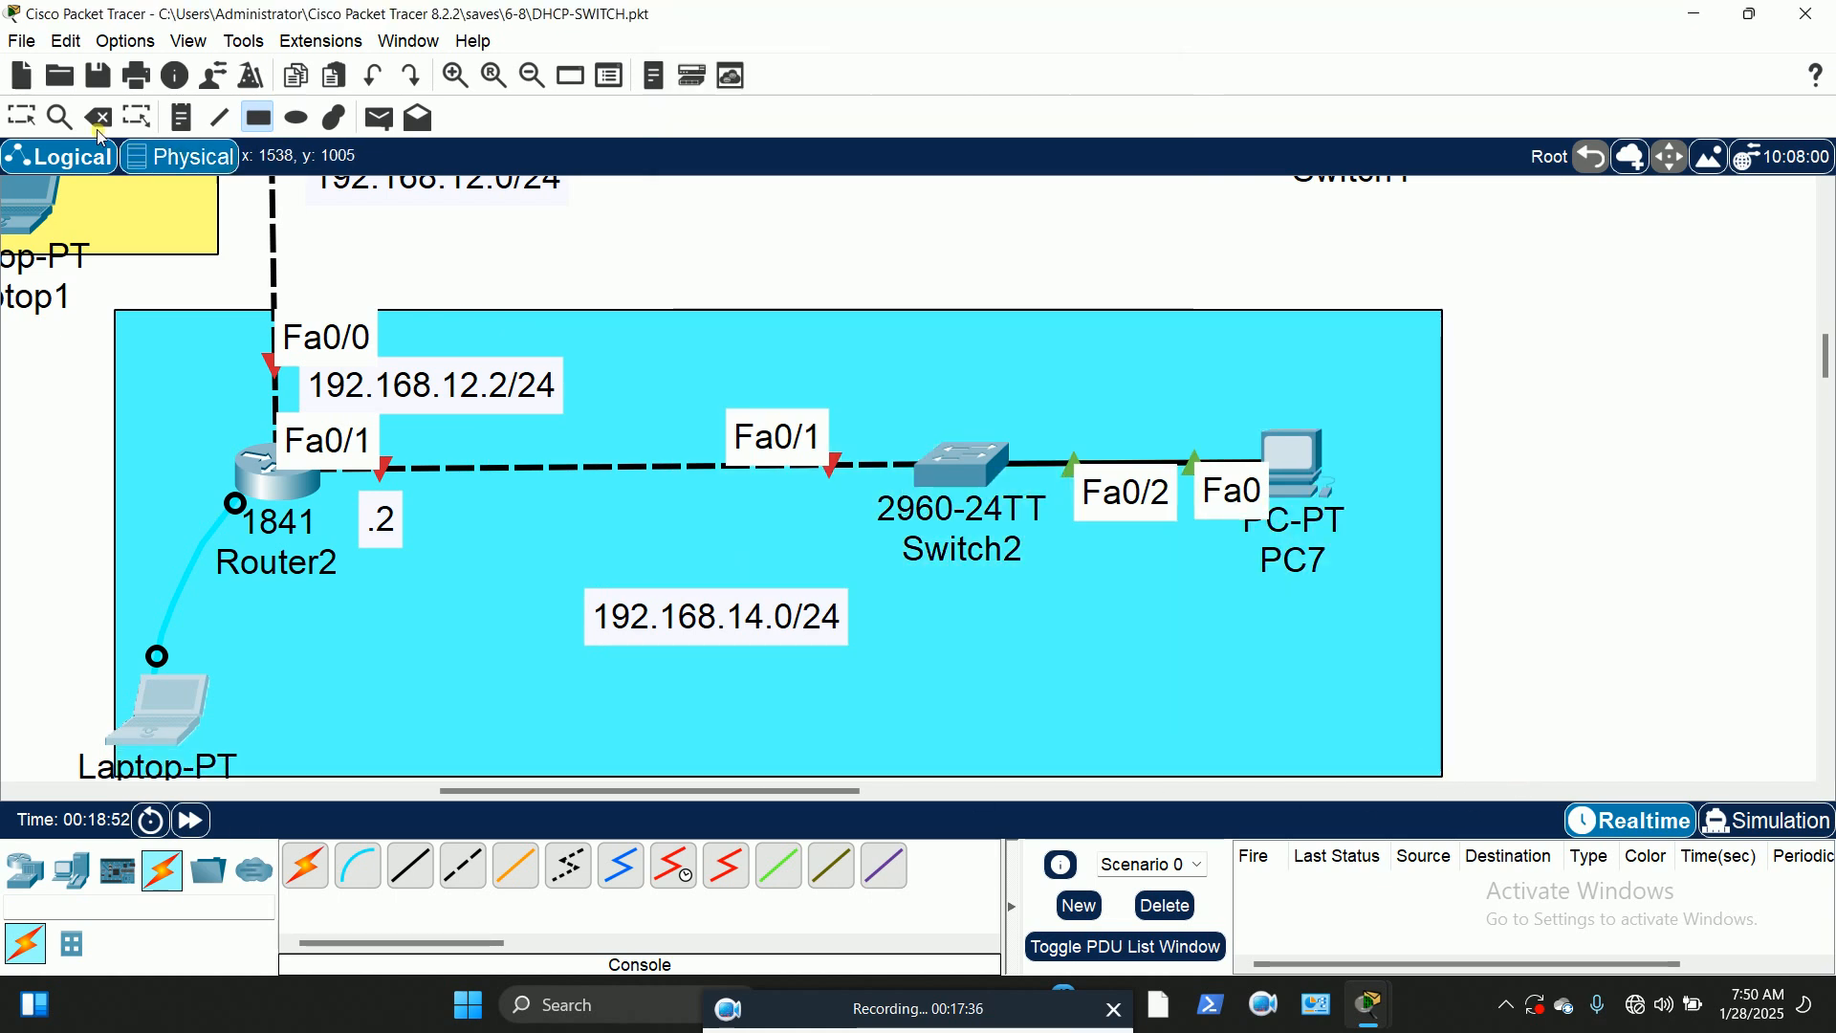
Step: Save the file and move the 192.168.12.2/24 note beside Router2's Fa0/0 label
left_click(97, 75)
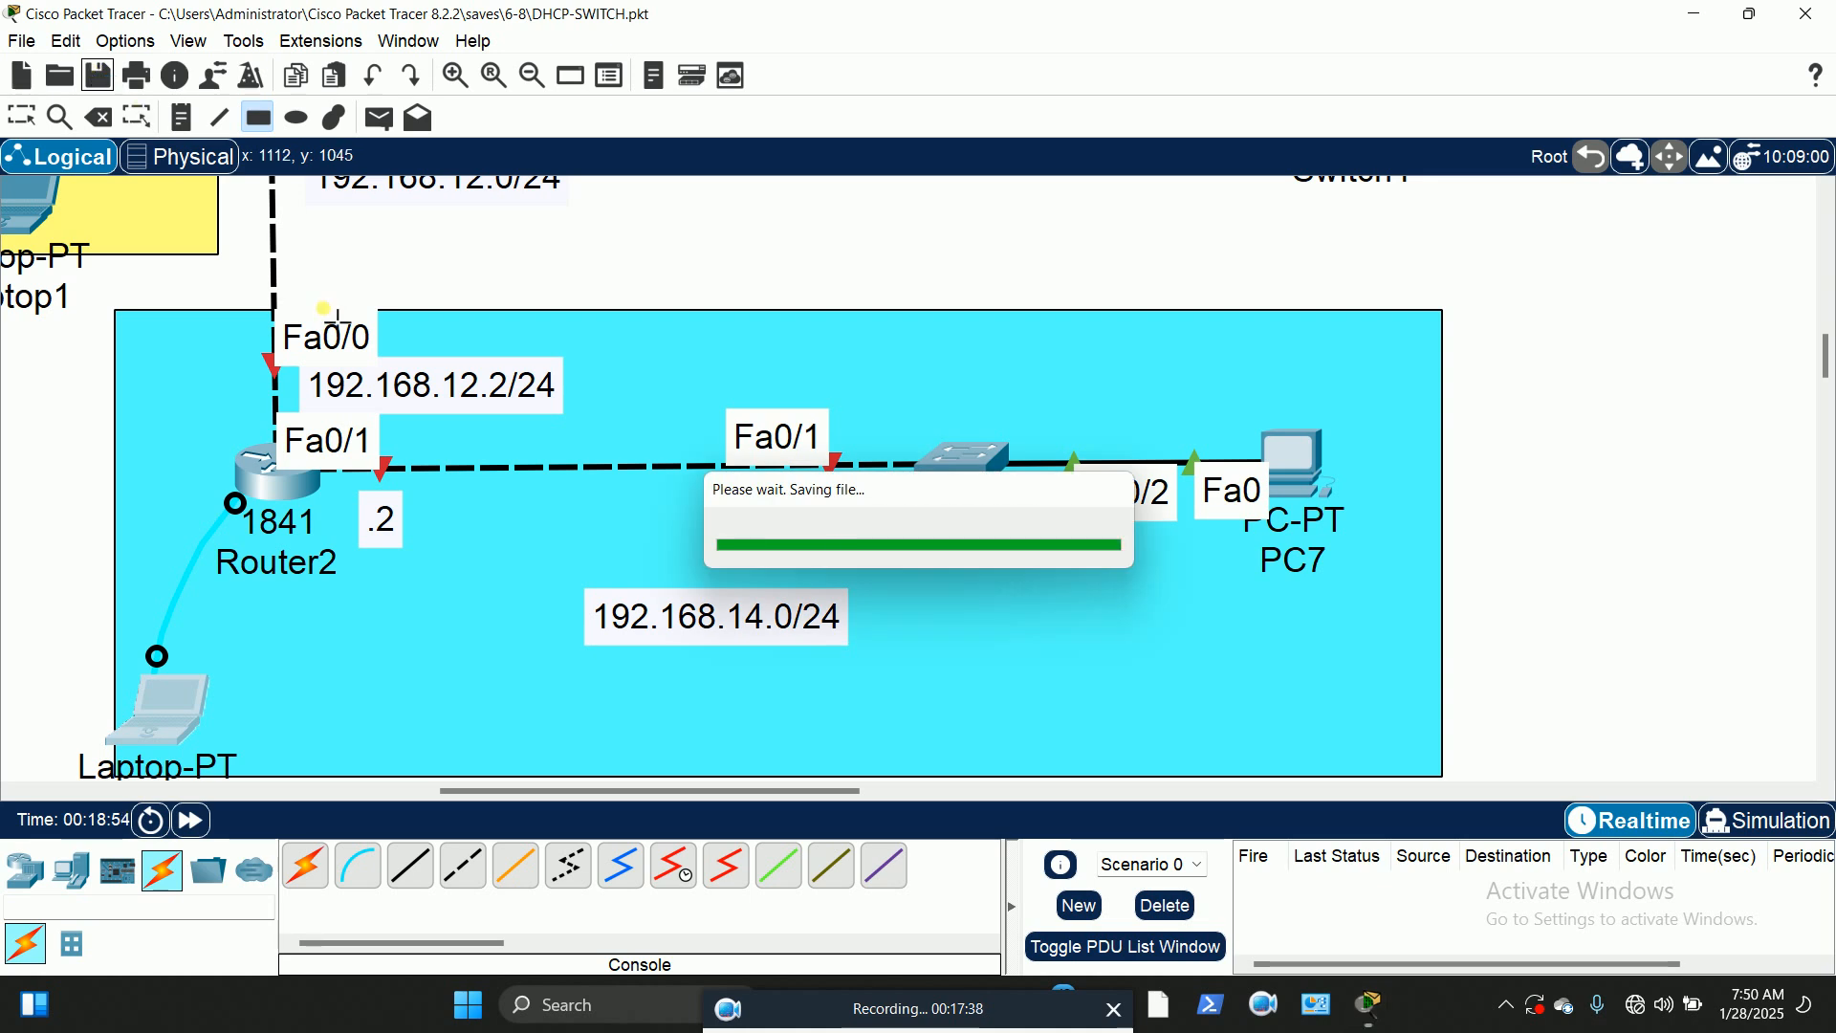
left_click(16, 119)
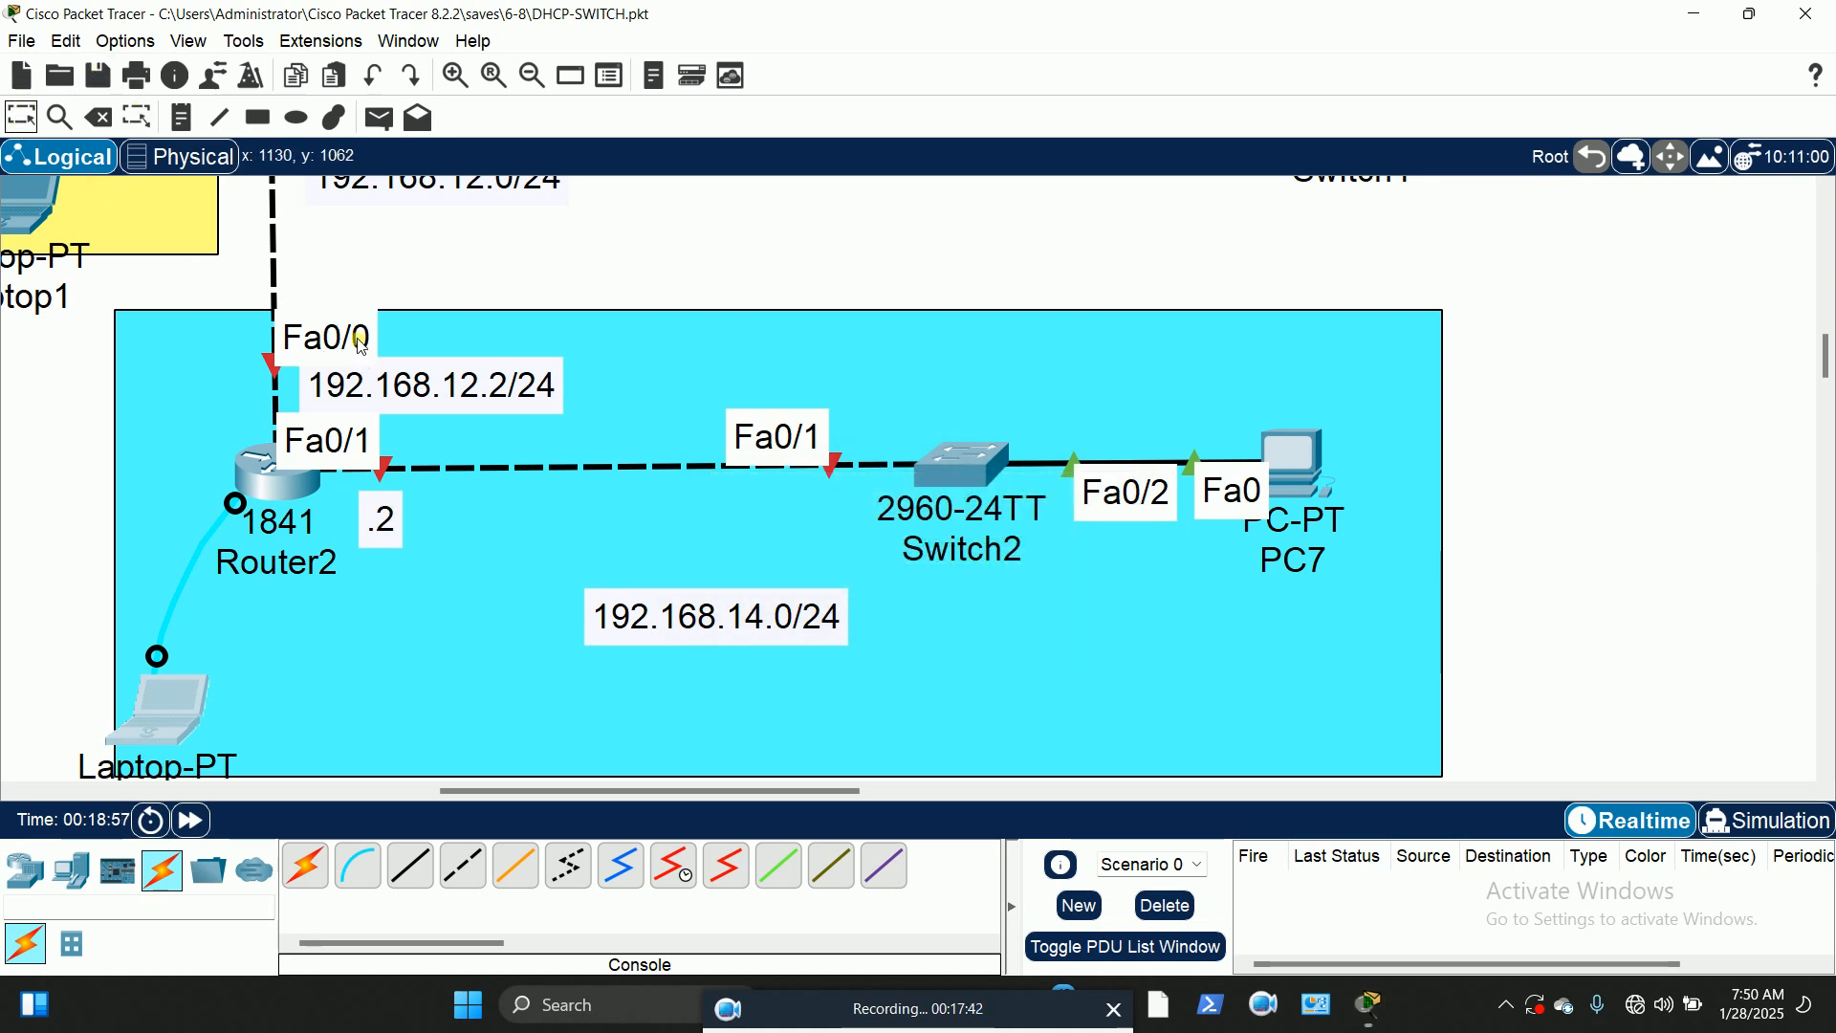
left_click_drag(366, 389, 445, 342)
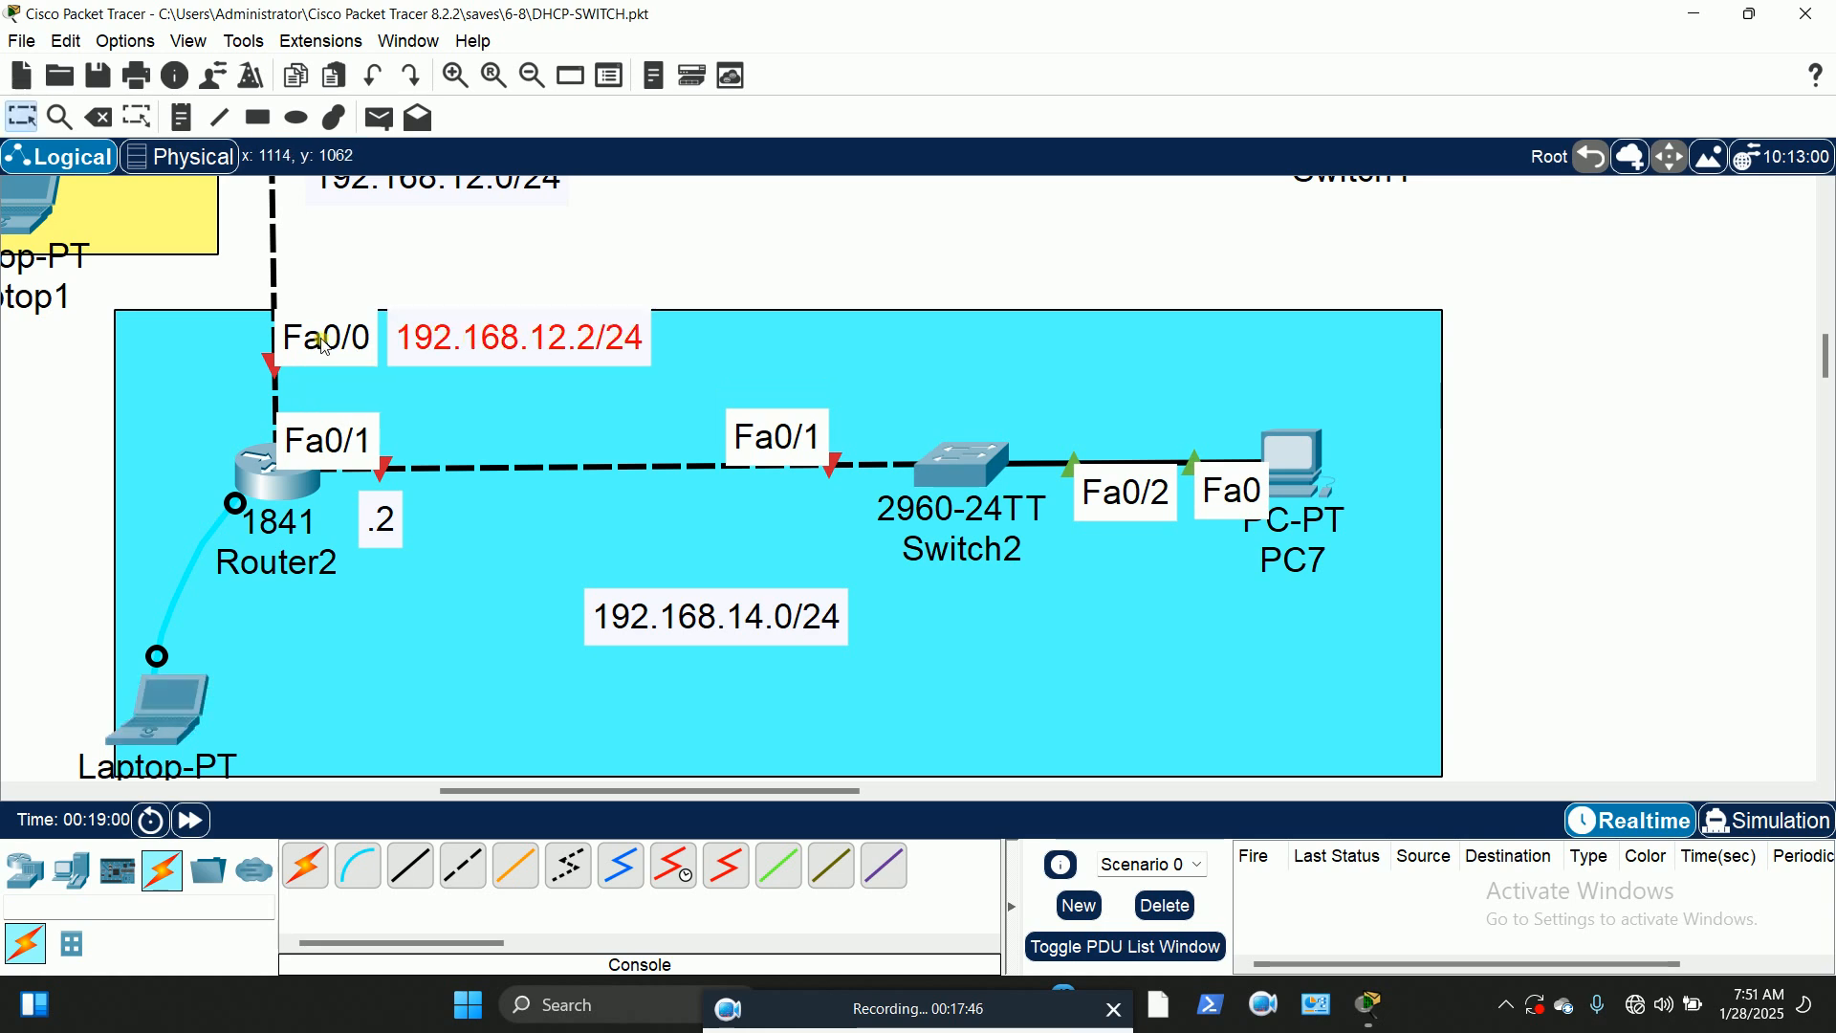
Step: Enter global configuration mode on Router2 from its laptop's terminal and set the hostname to R2
left_click(172, 694)
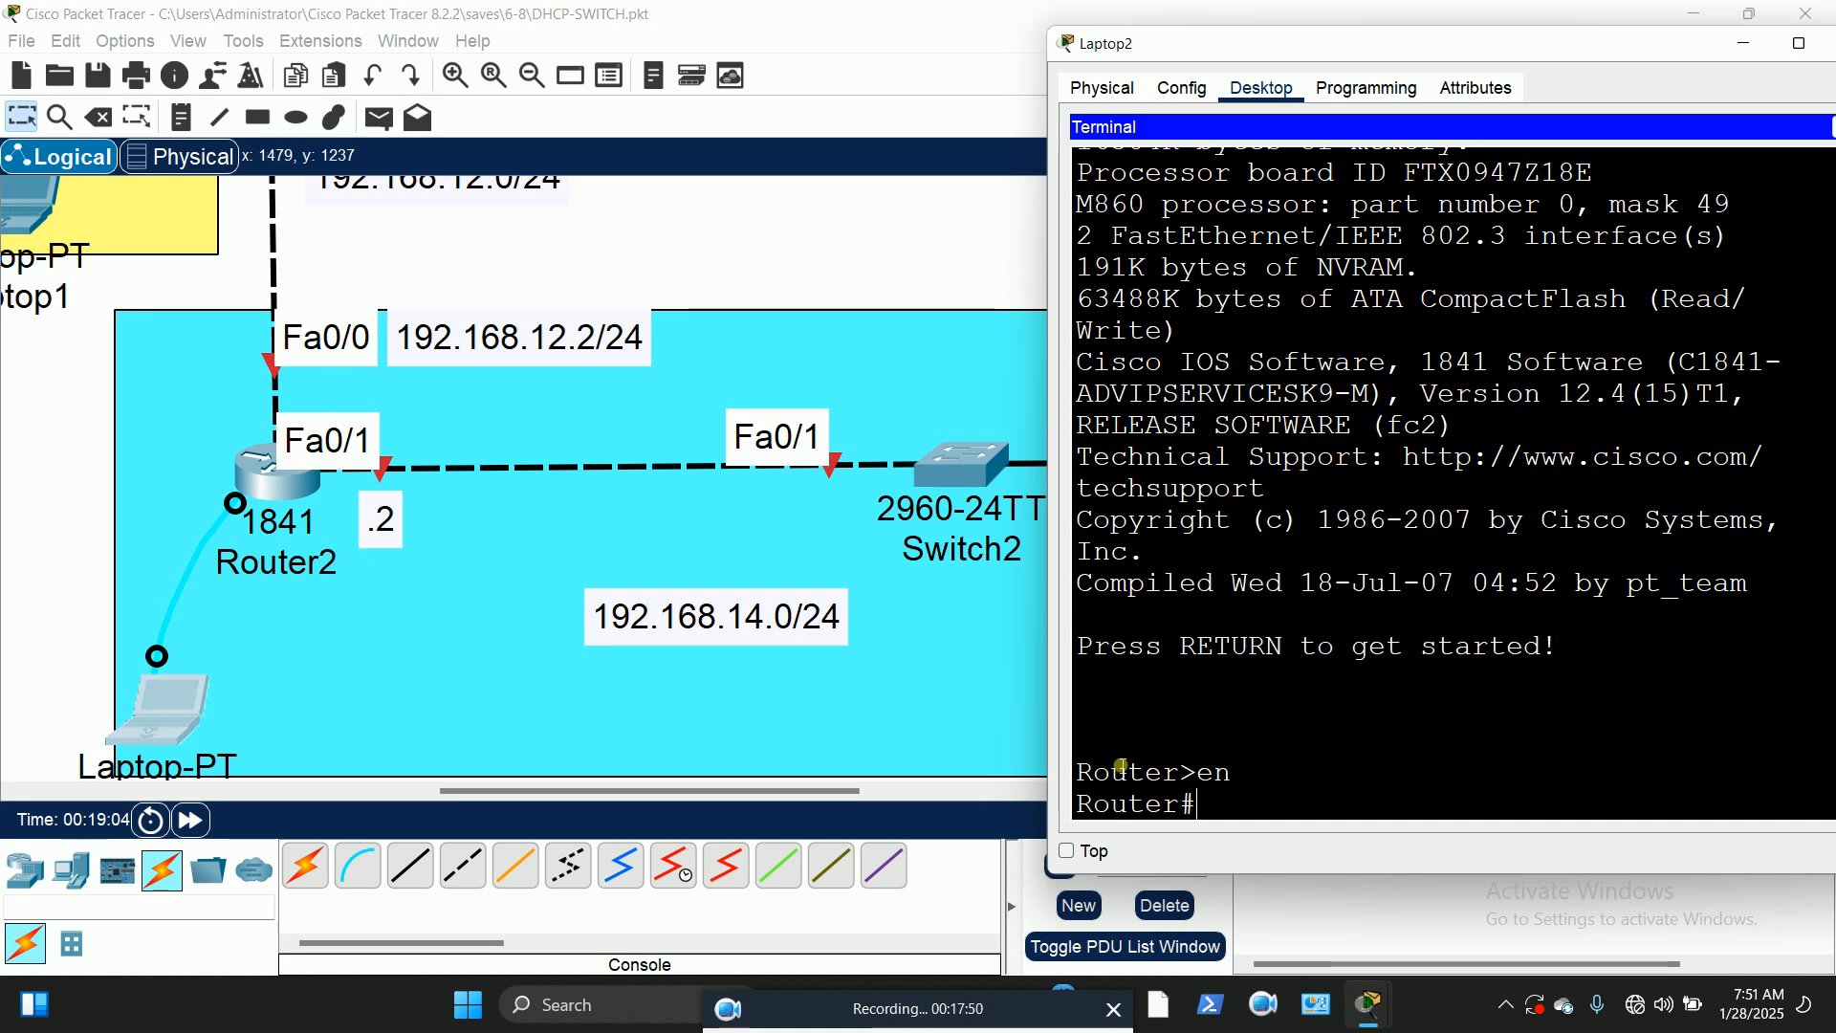
type("en")
key("Return")
type("config t")
key("Return")
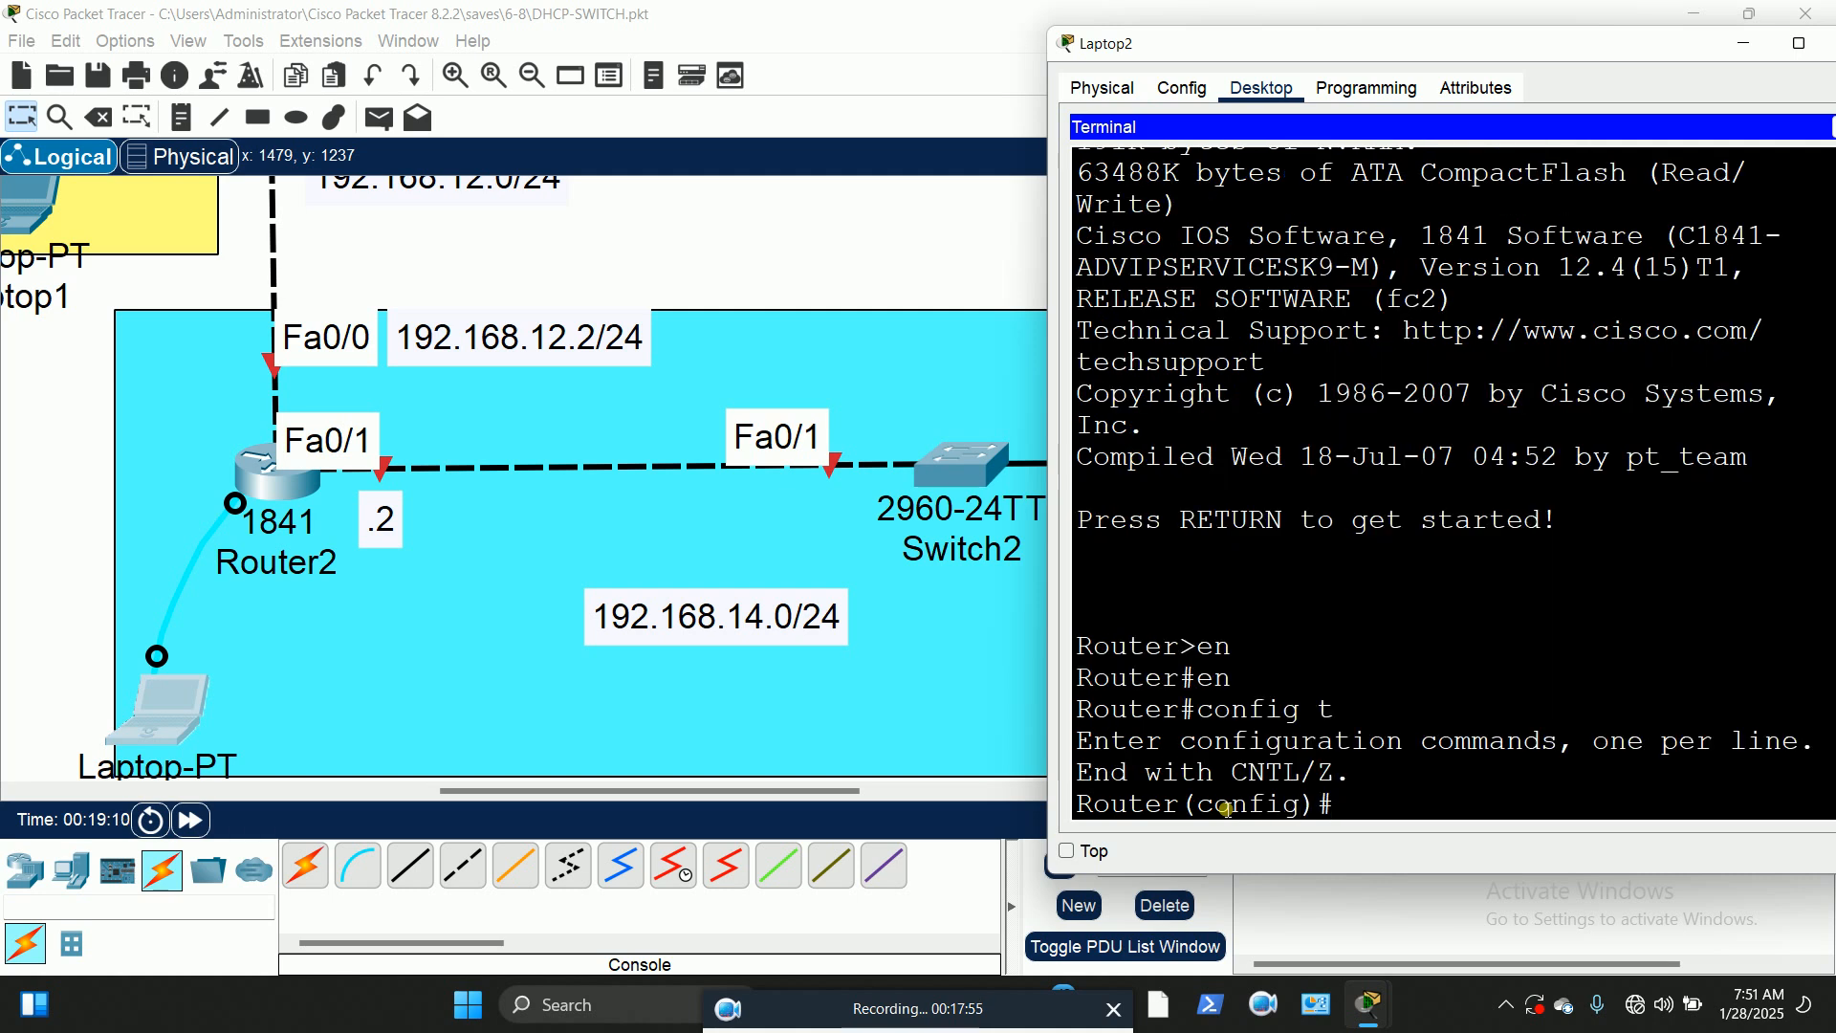
type("host")
key("Tab")
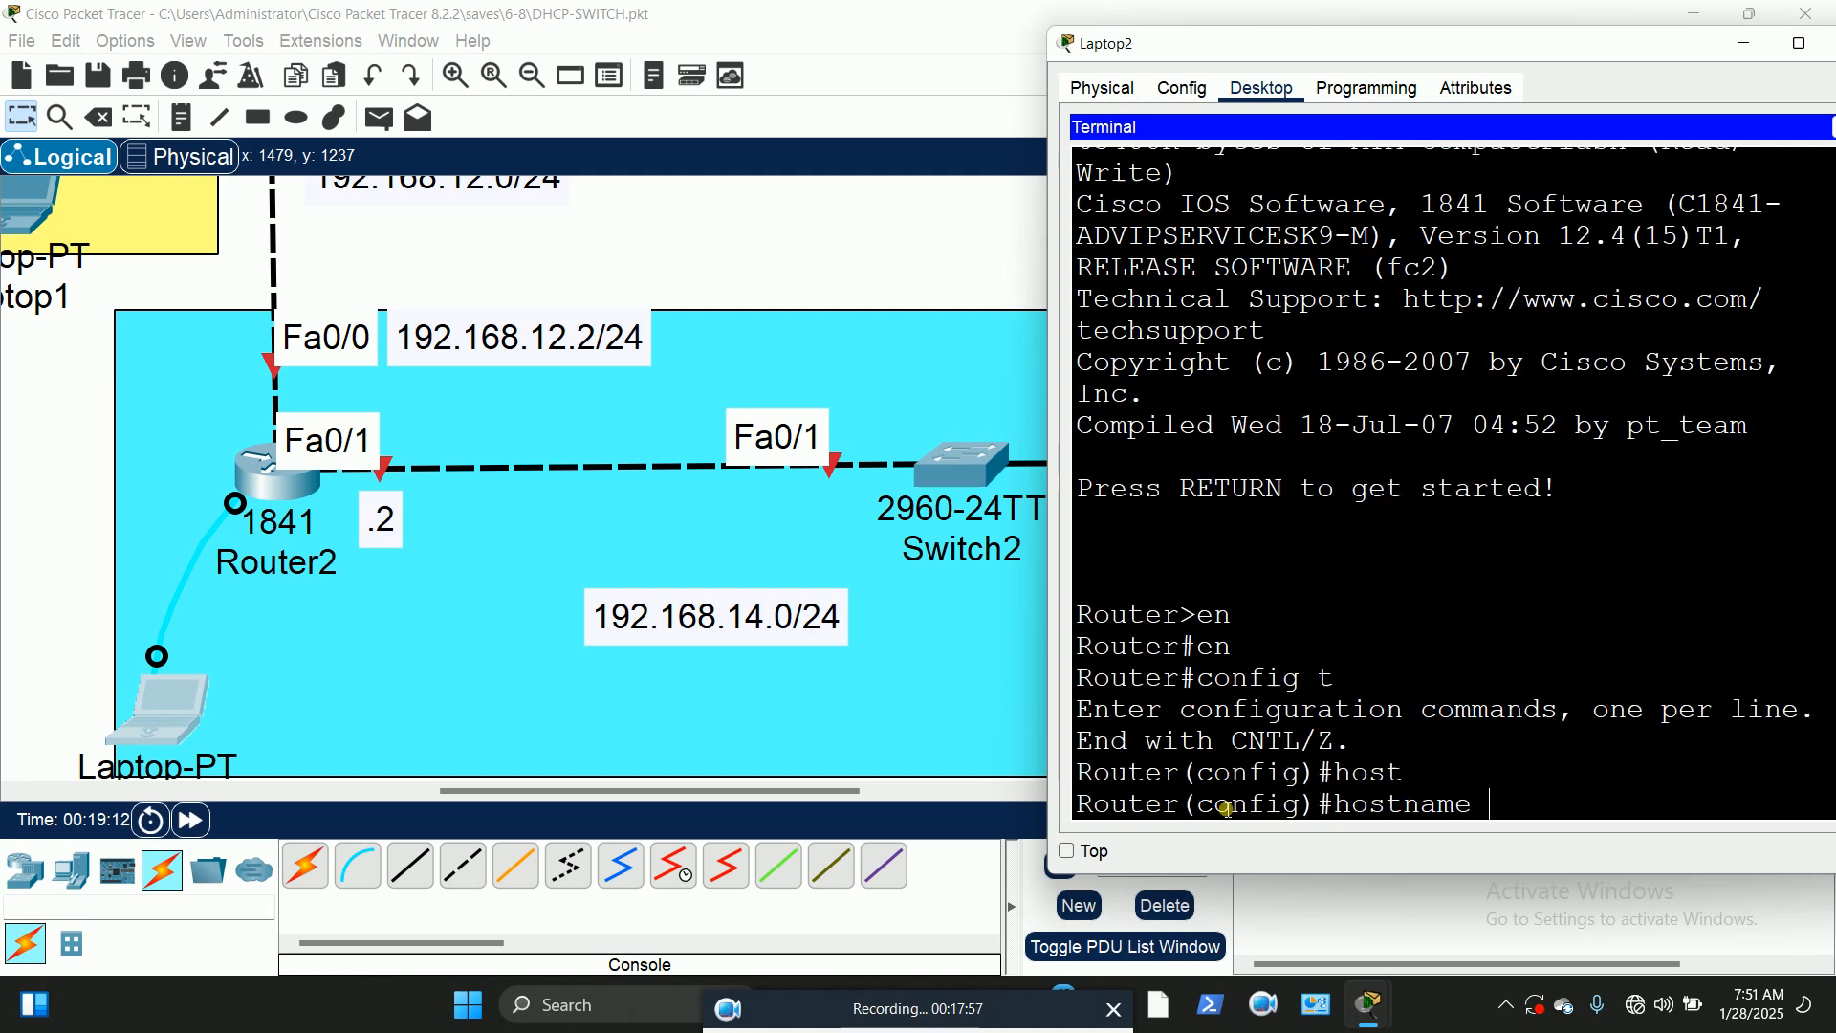
type("R2")
key("Return")
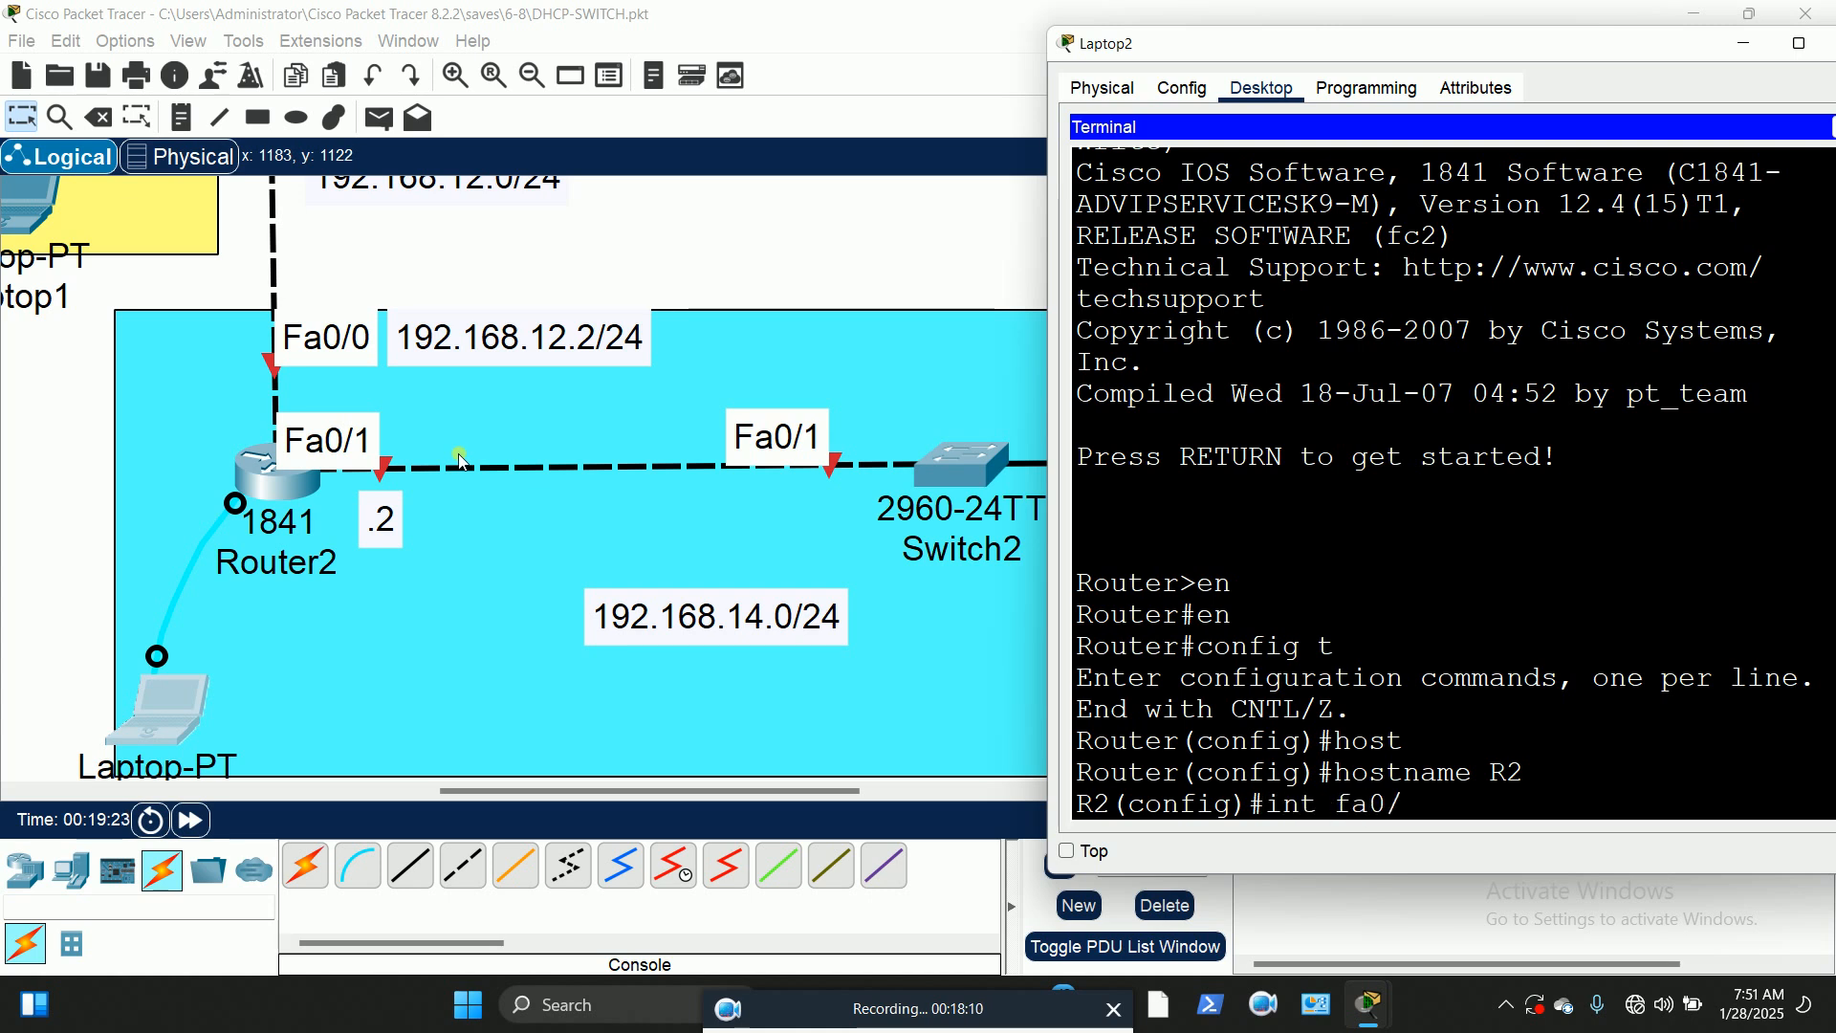
Step: Assign IP address 192.168.12.2 with mask 255.255.255.0 to R2's FastEthernet0/0 interface and enable it with no shut
key("Return")
type("ip add")
key("Tab")
type("192.168")
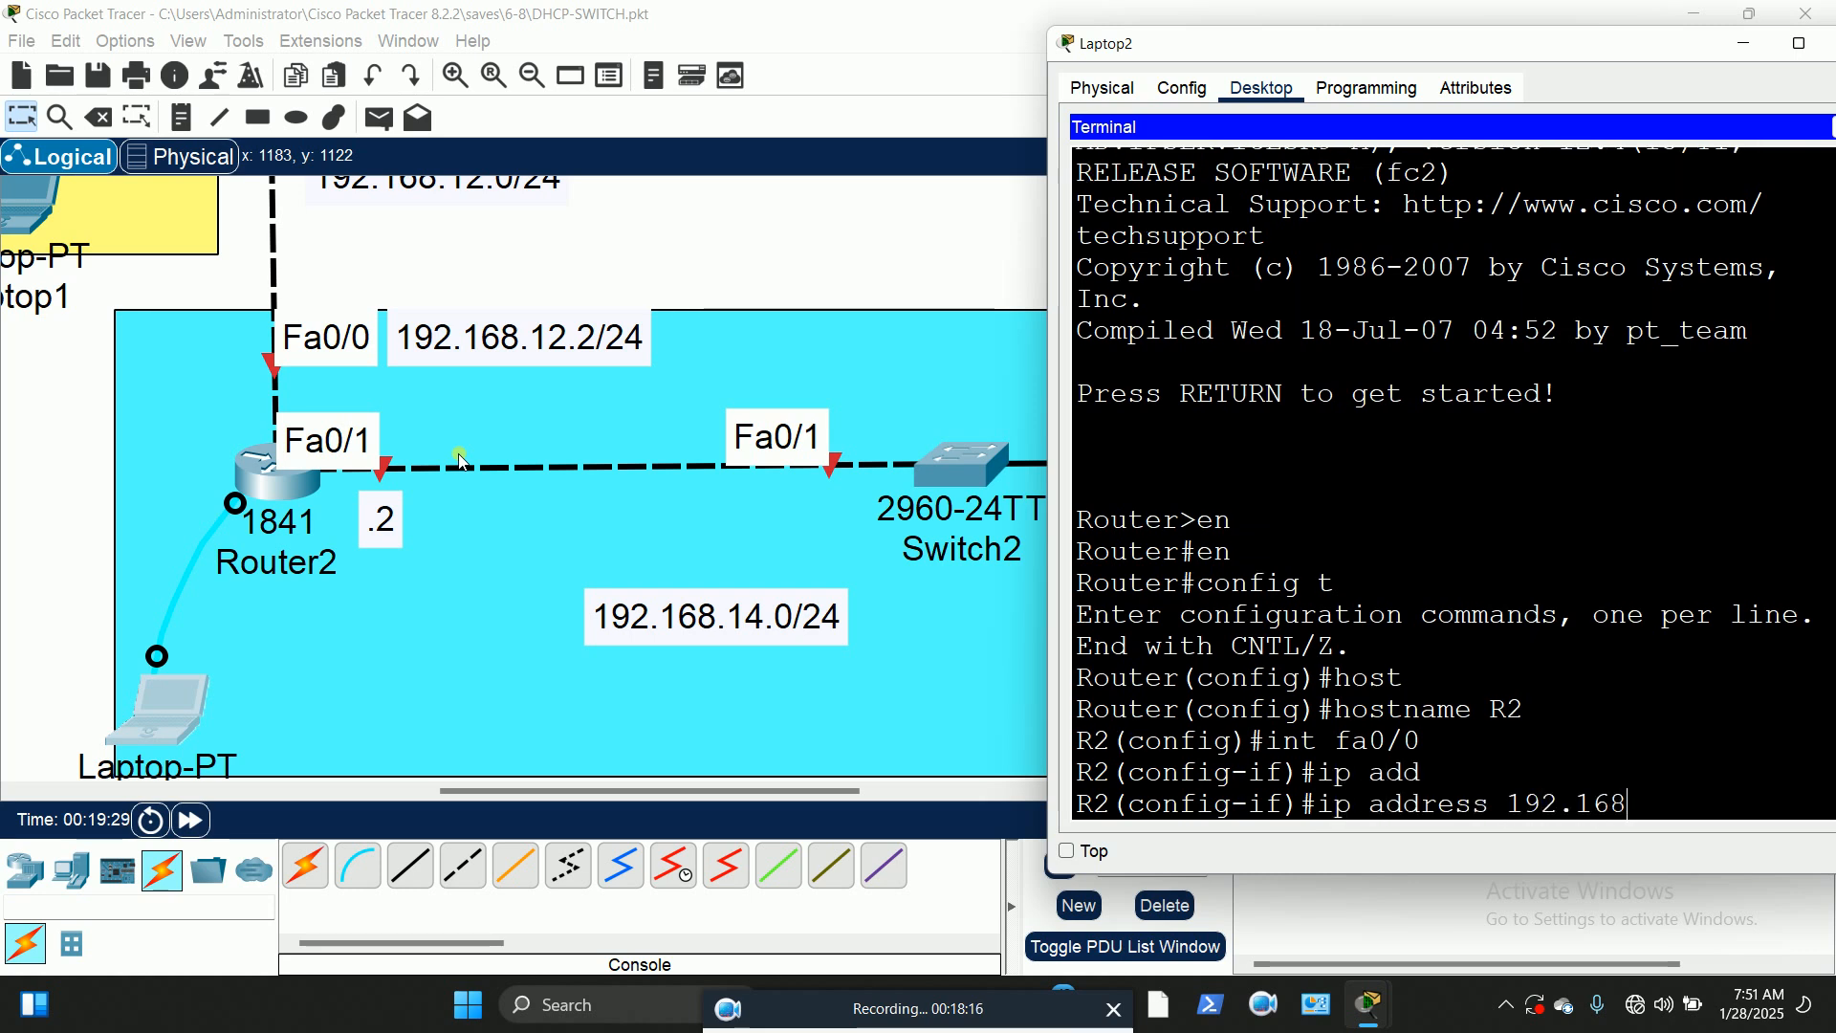
type(".12.2")
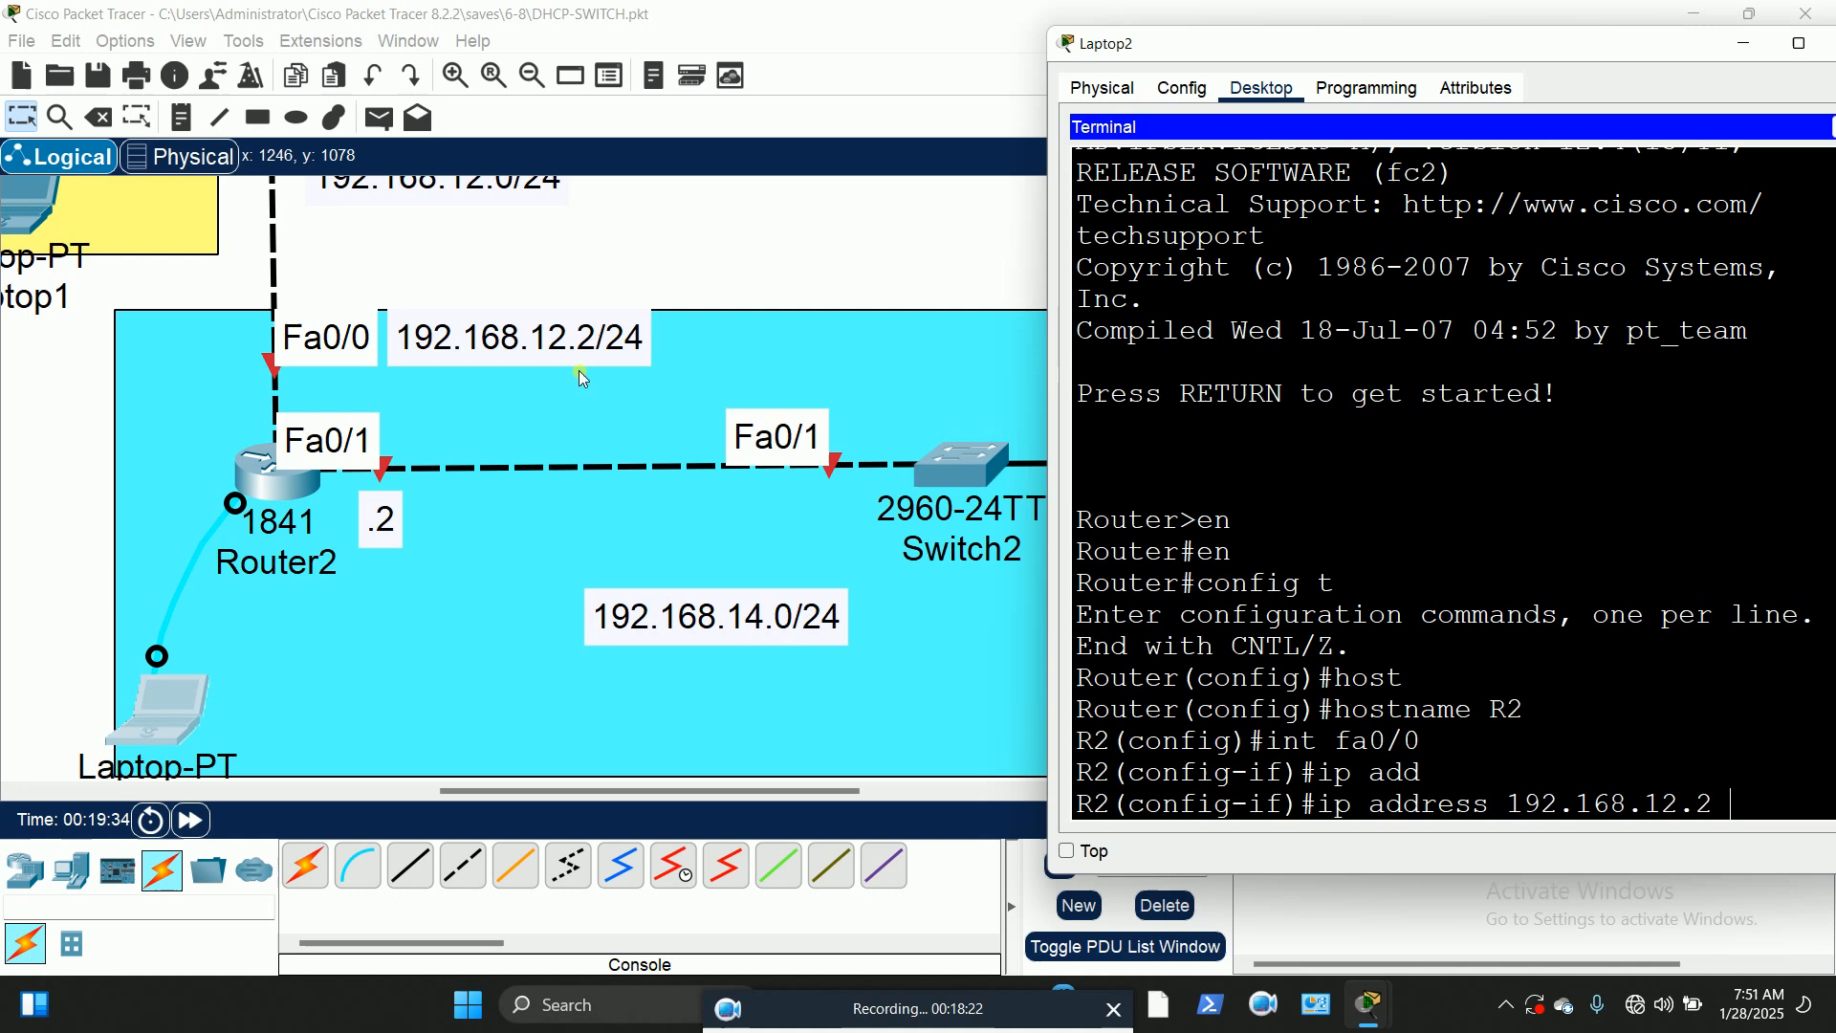
type("255.255.255.0")
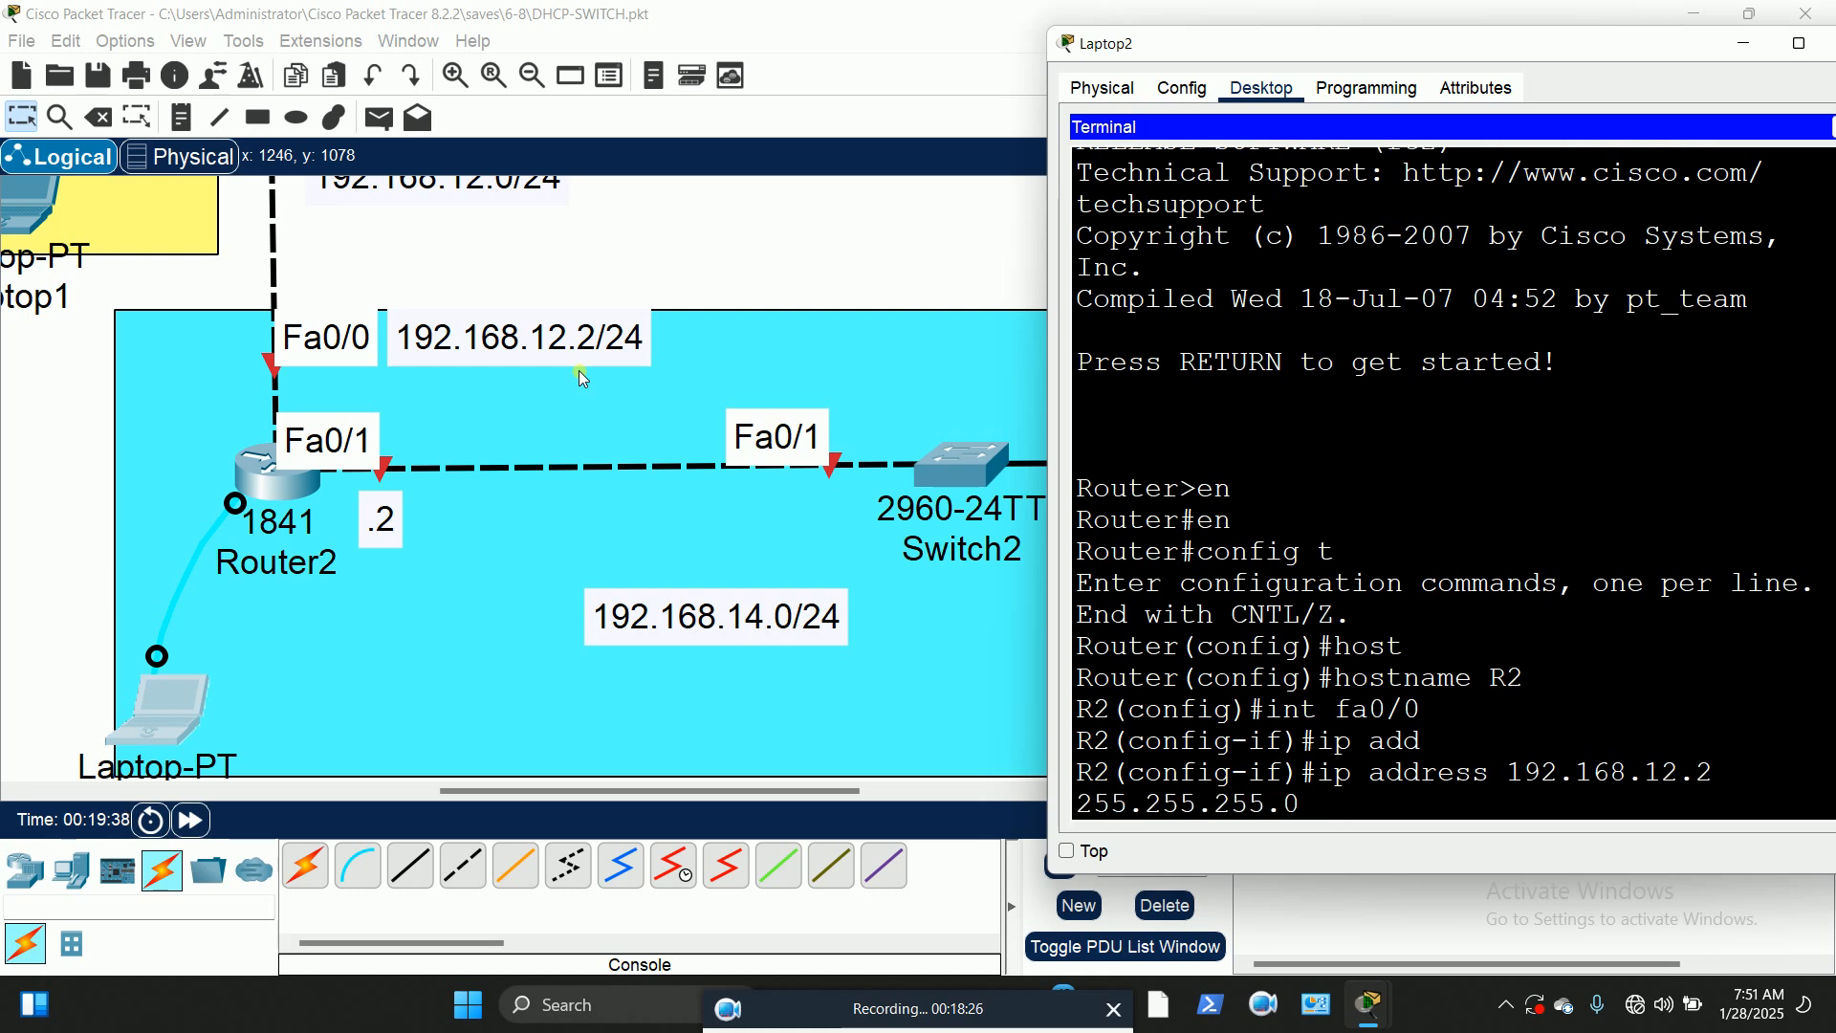
key("Return")
type("no sh")
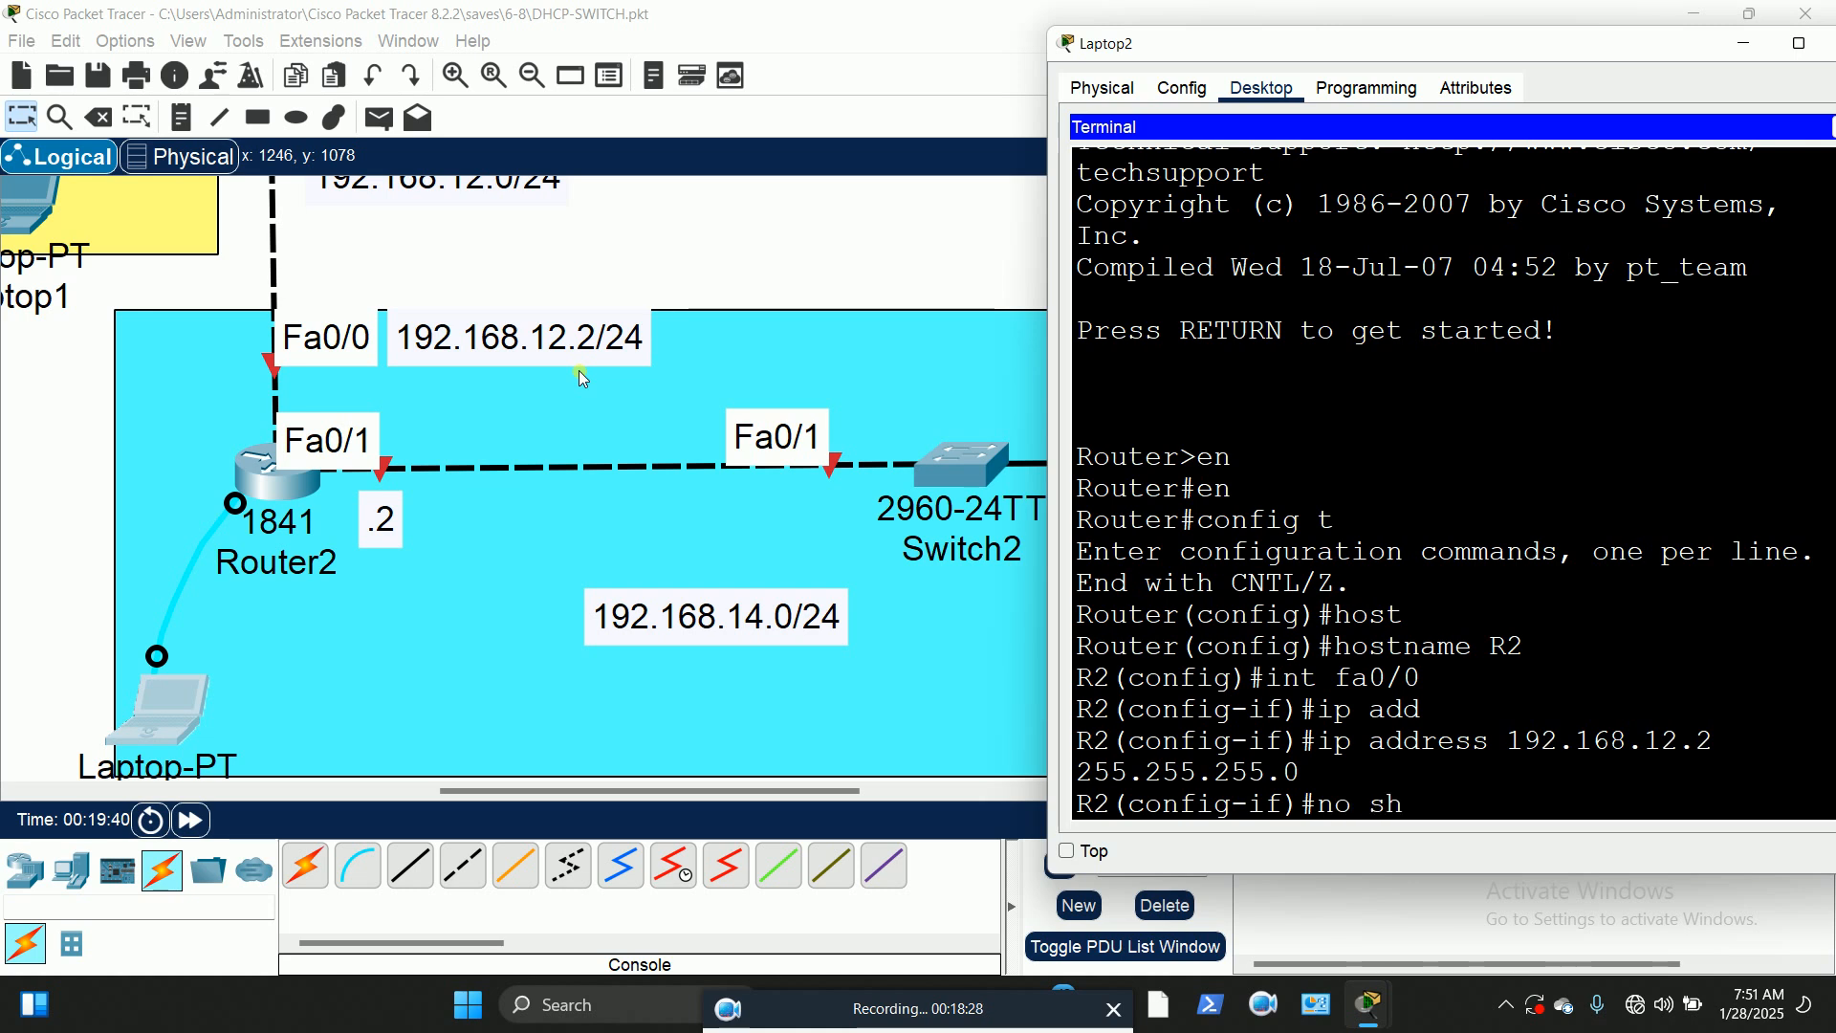
type("ut")
key("Return")
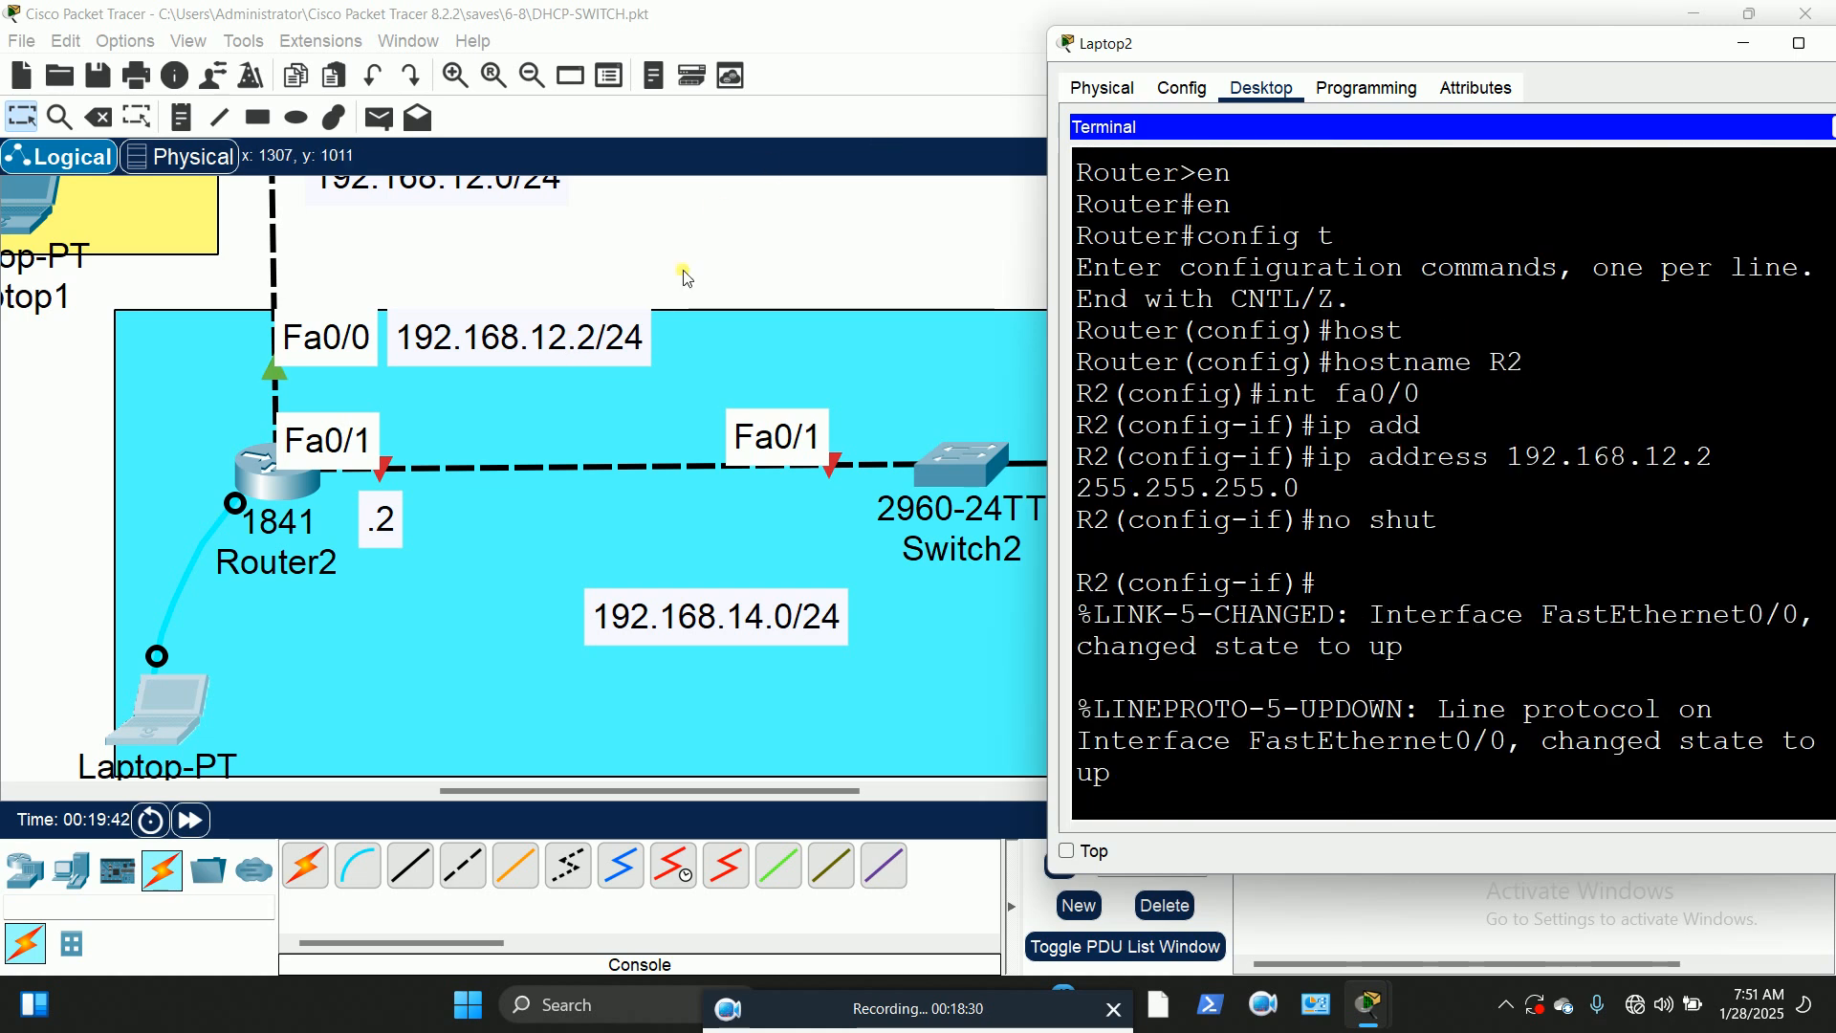
scroll(661, 294, "up", 2)
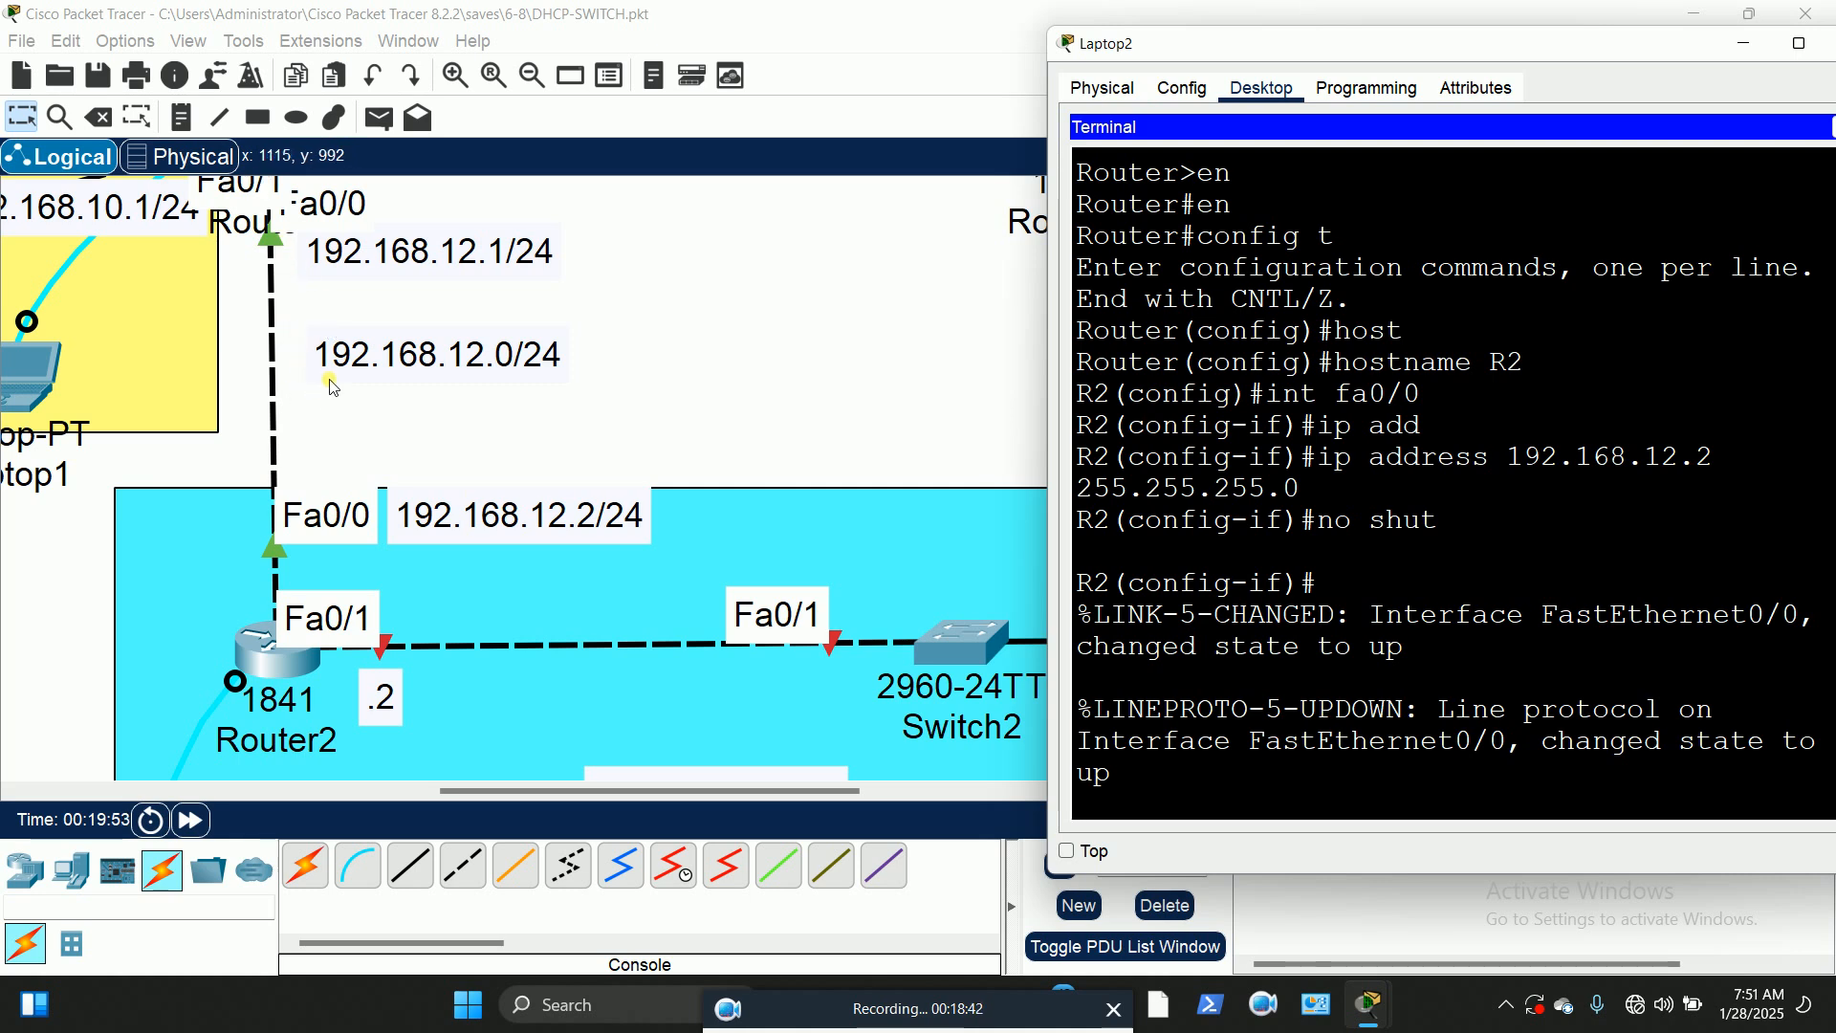
Step: Move the 192.168.14.0/24 note up, closer to the link between Router2 and Switch2
scroll(330, 382, "down", 1)
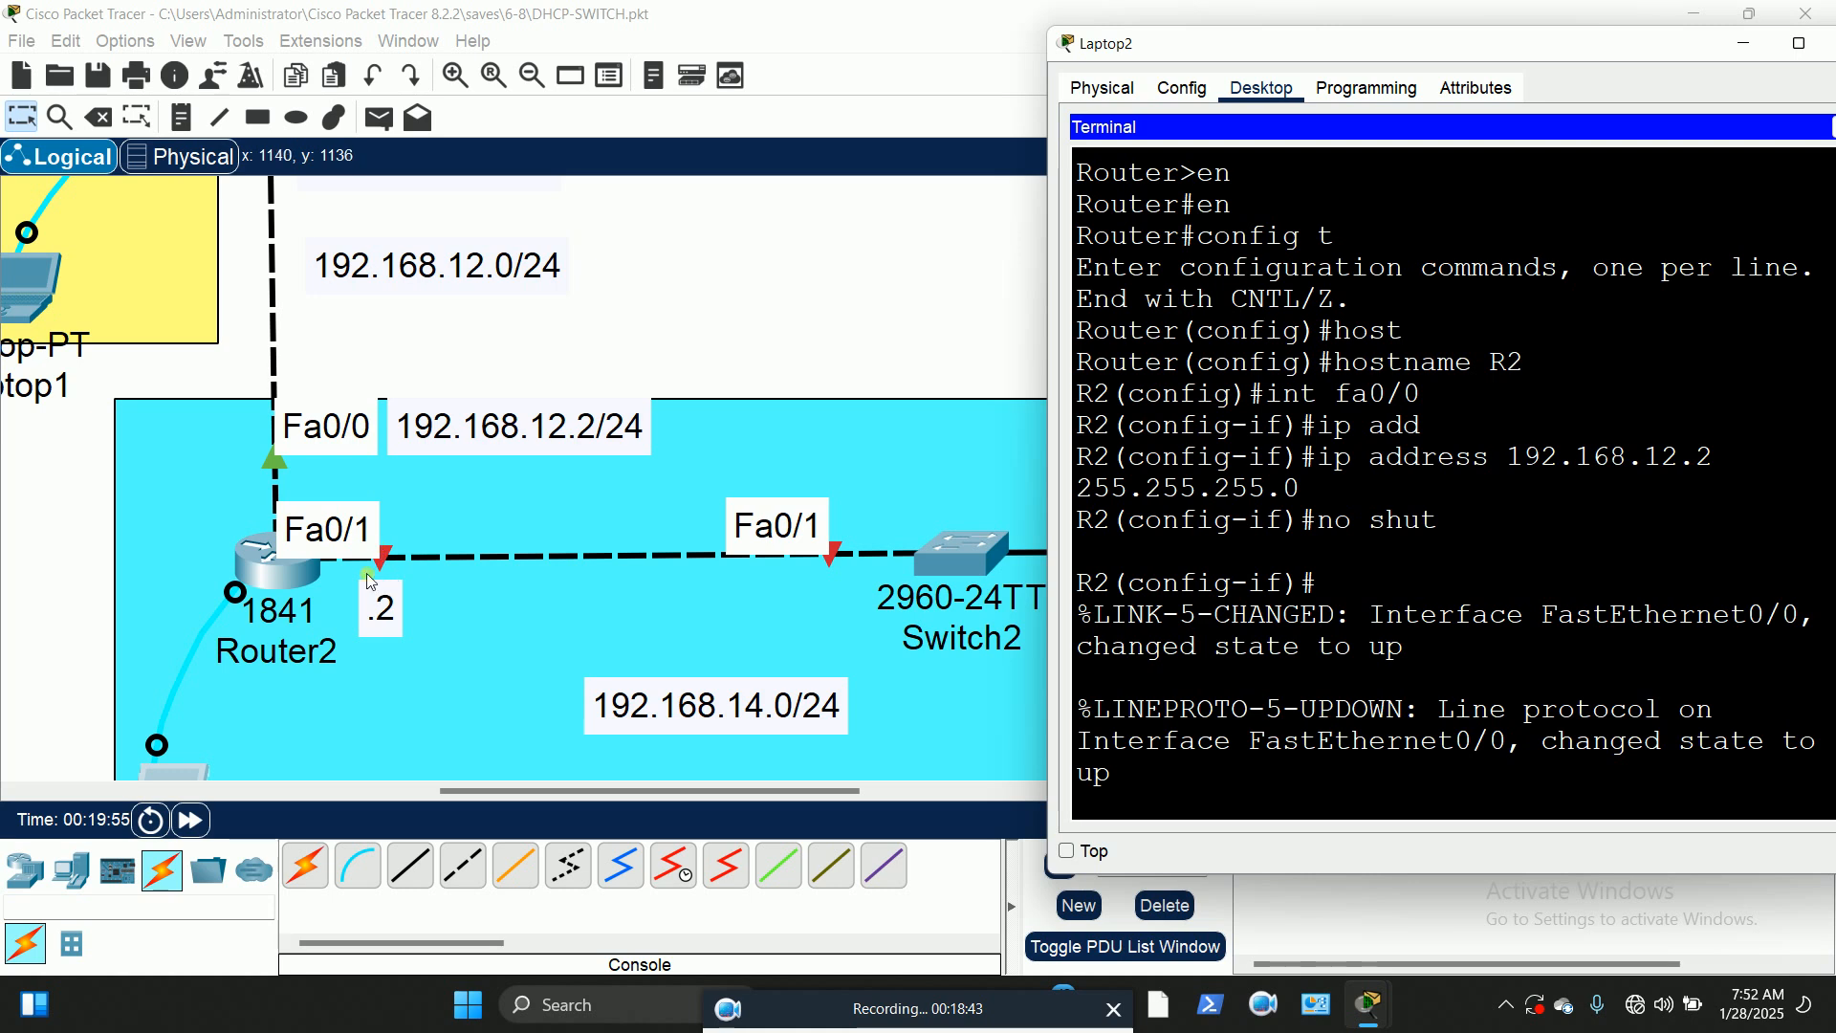
left_click(786, 724)
left_click_drag(786, 724, 797, 658)
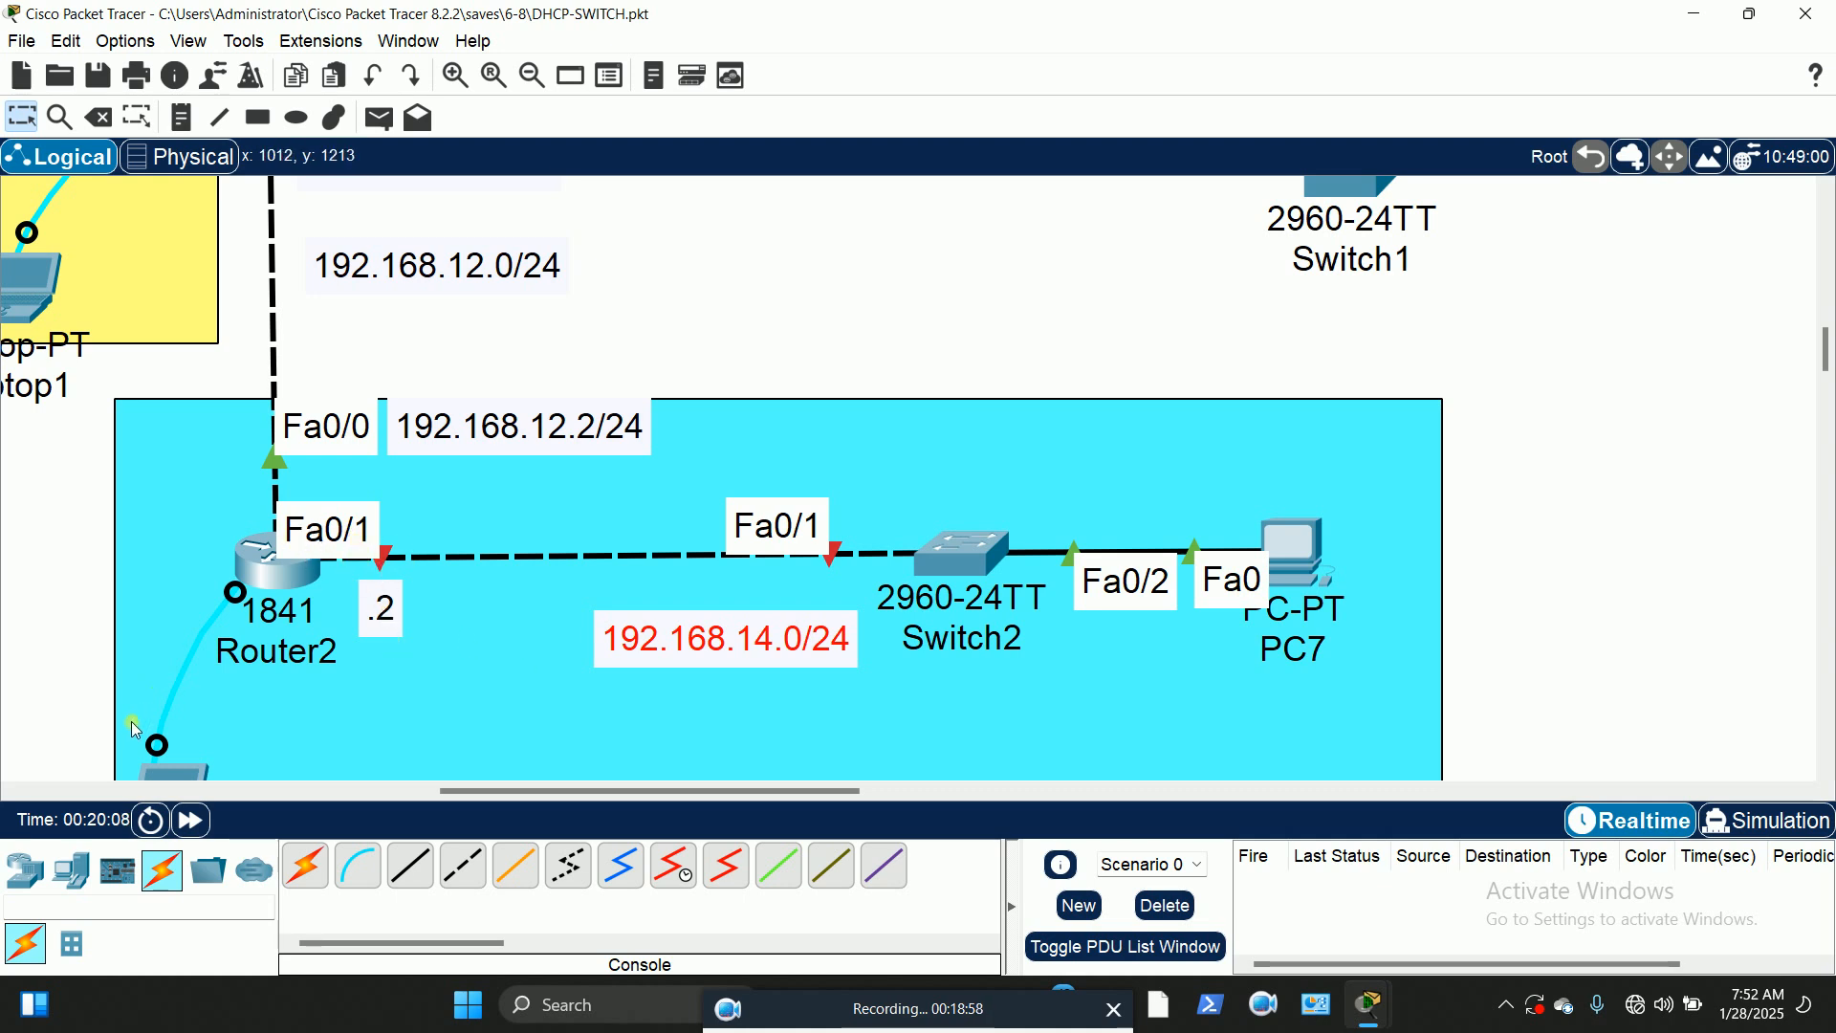
Step: Return to the Router2 laptop's terminal and enter interface configuration mode for R2's fa0/1
scroll(181, 652, "down", 1)
left_click(170, 694)
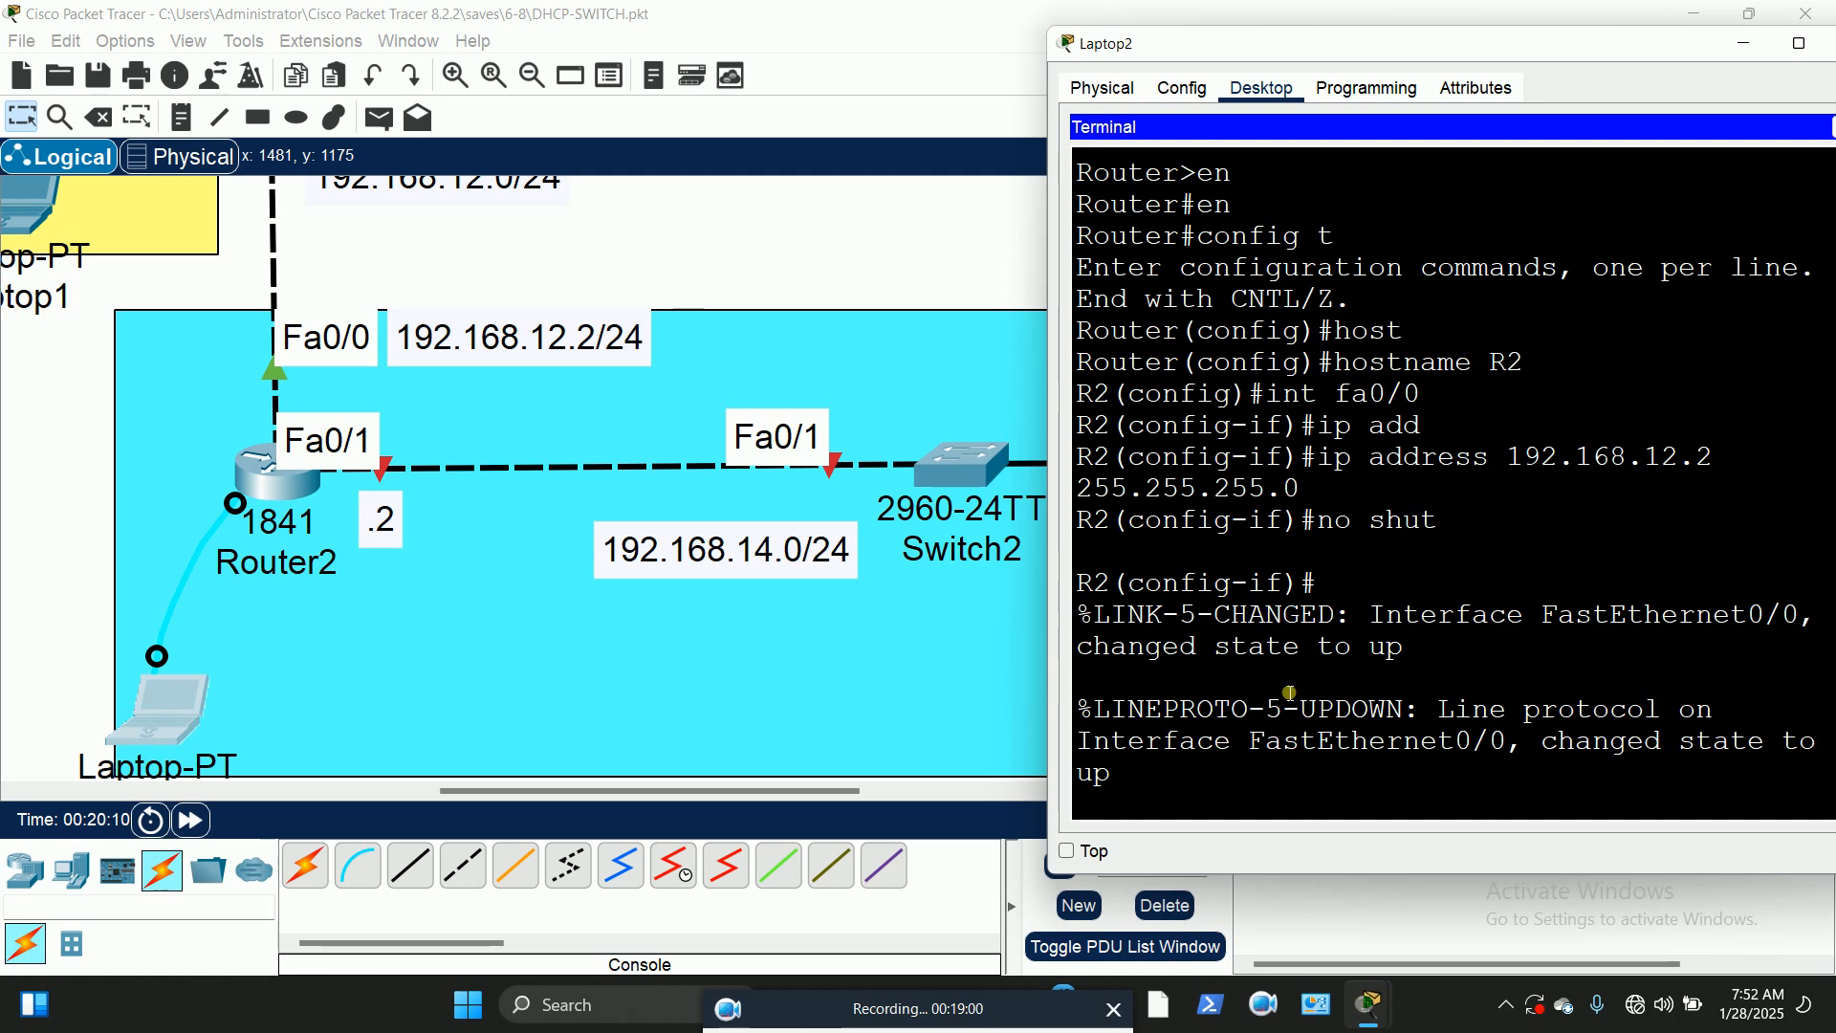
key("Return")
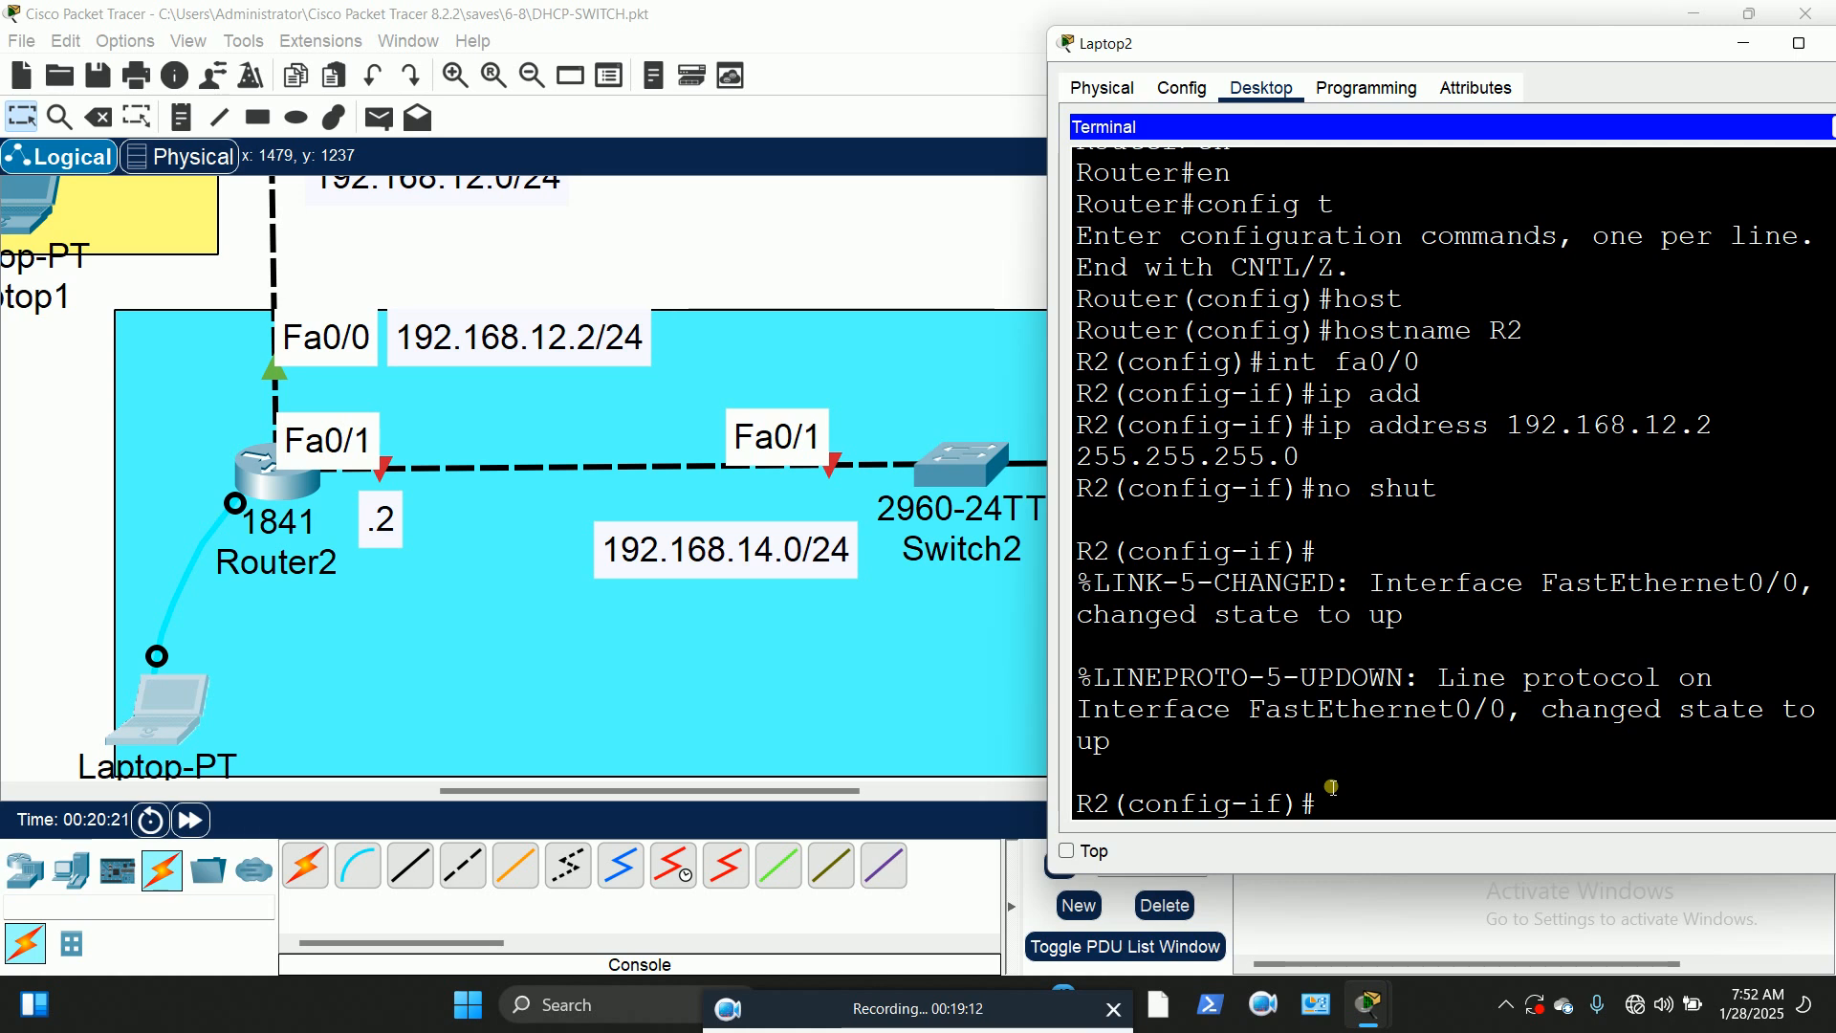
key("Up")
key("Up")
key("Up")
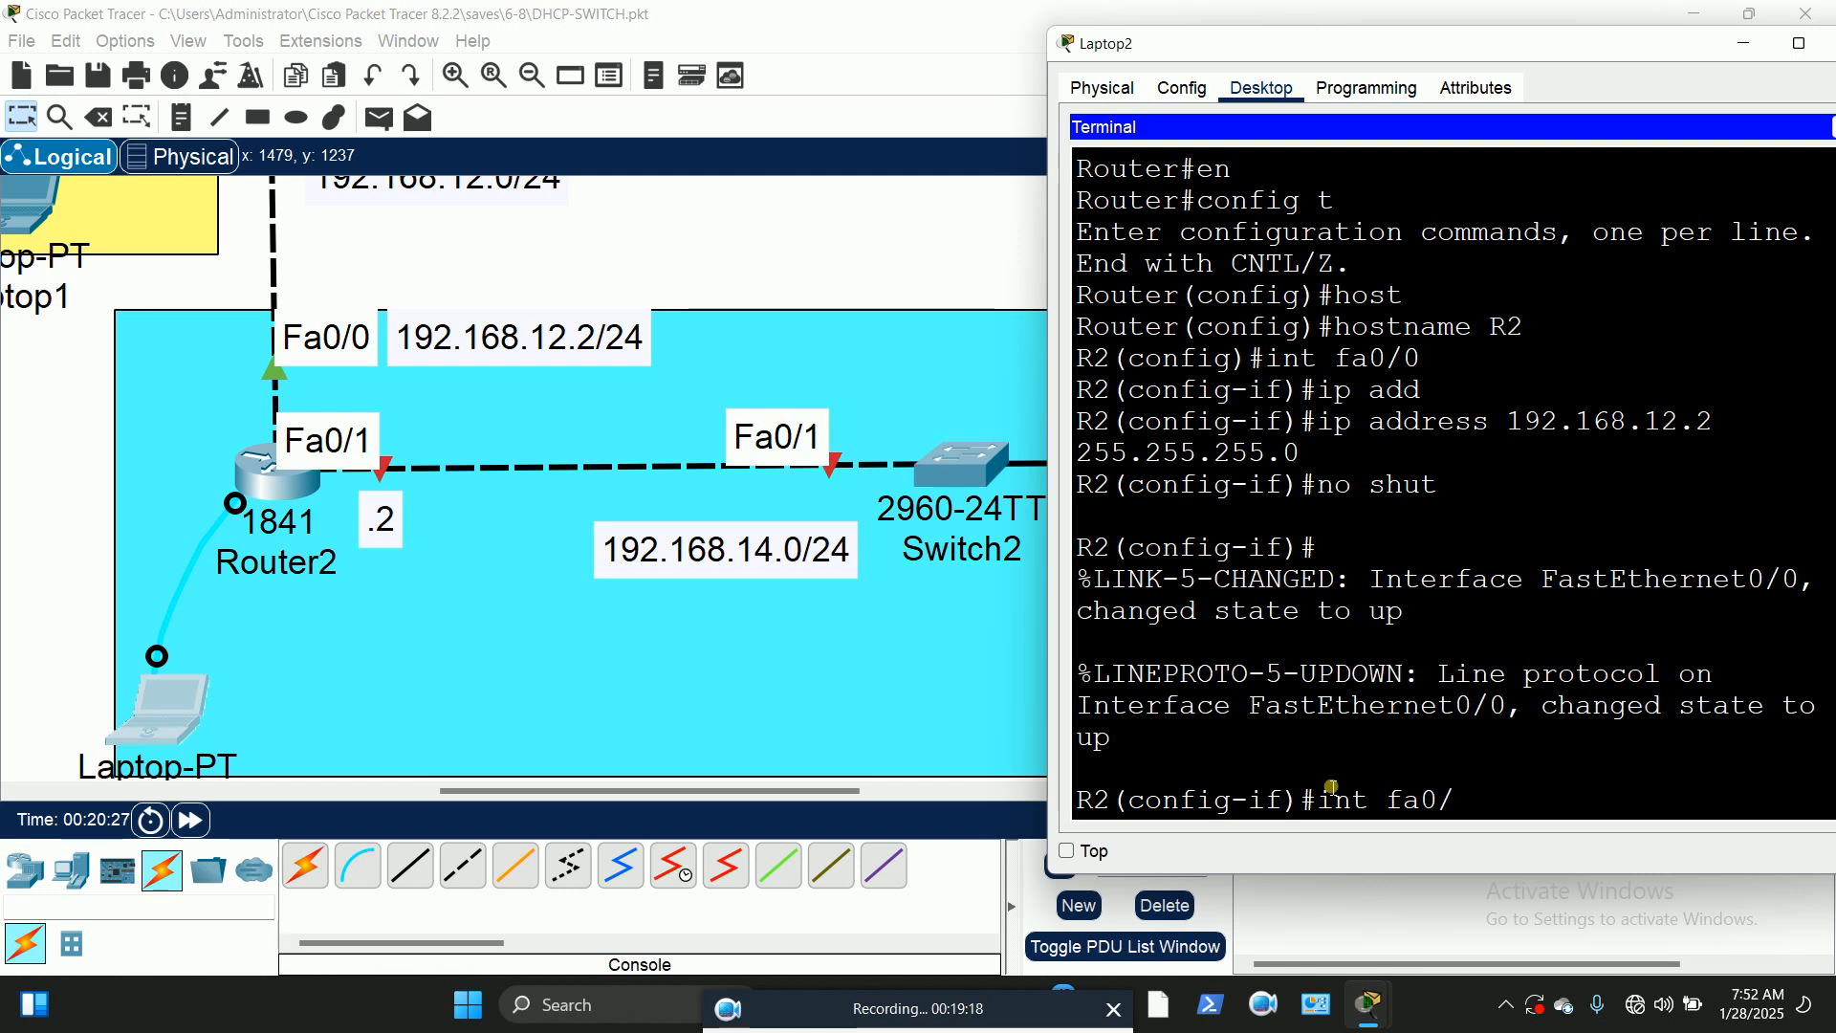
type("1")
key("Return")
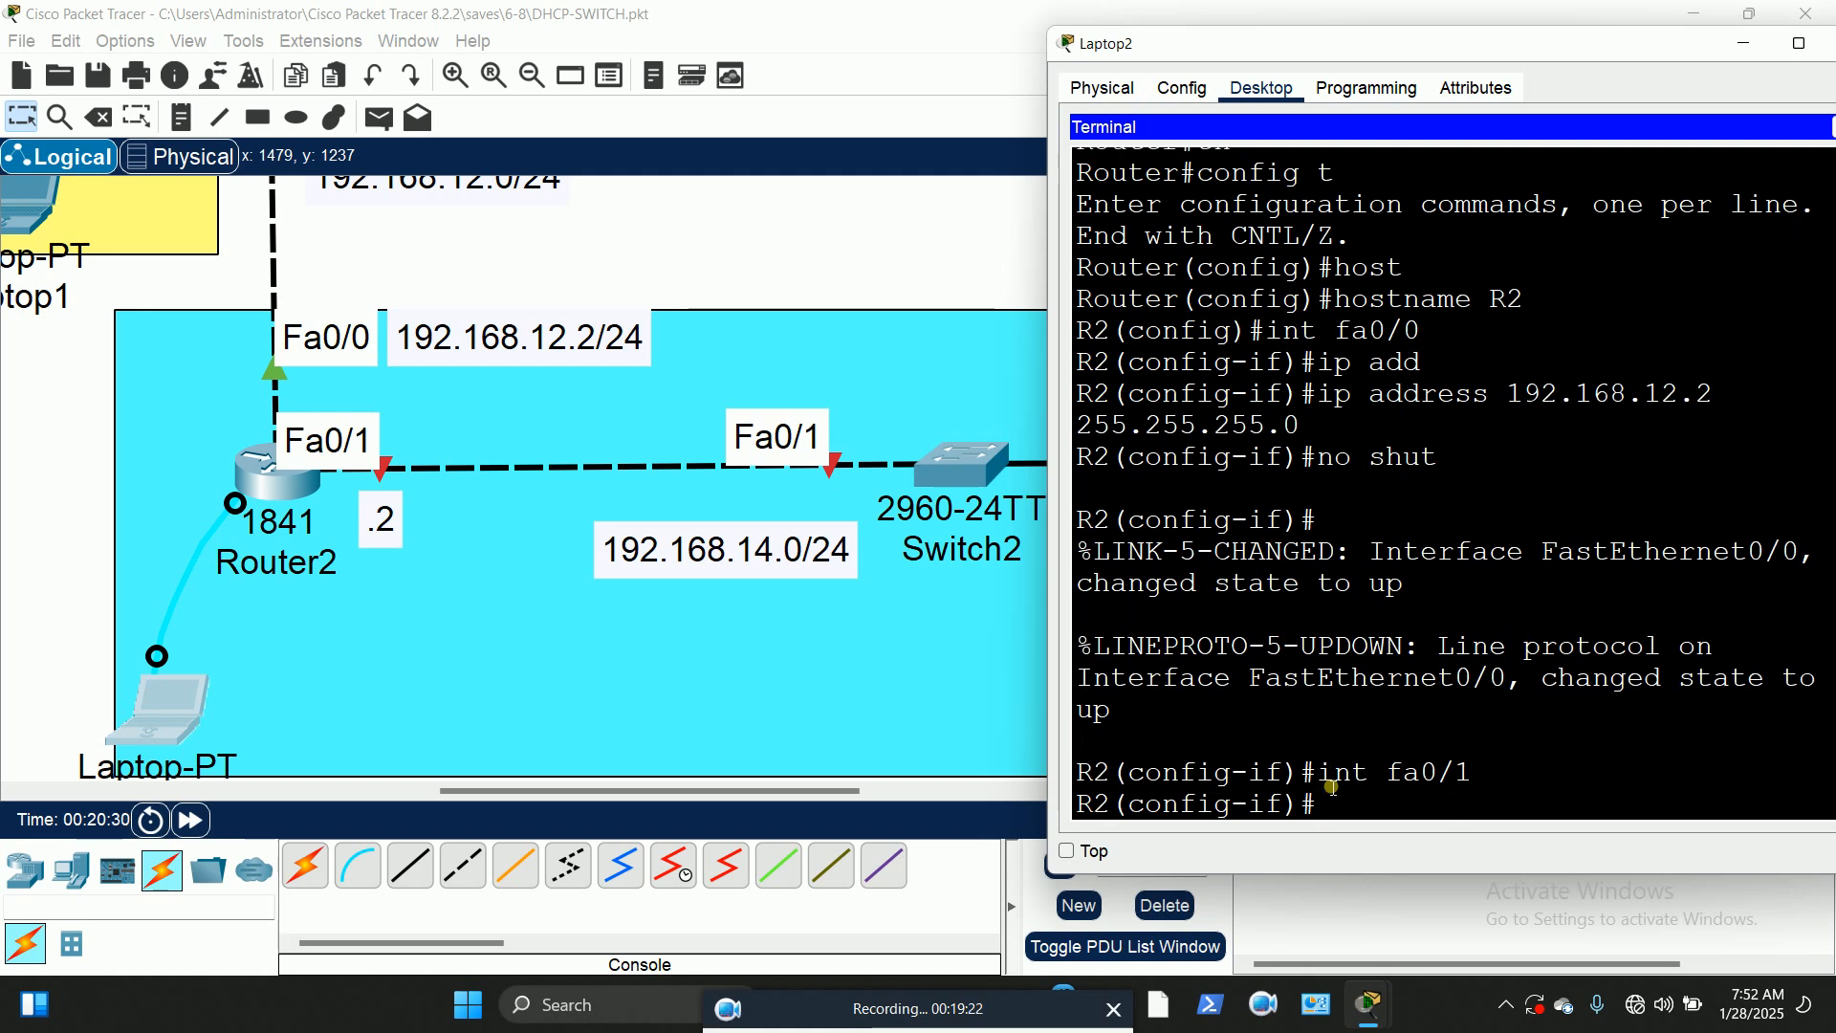
Step: Assign IP address 192.168.14.2 with mask 255.255.255.0 to R2's FastEthernet0/1 interface and enable it with no shut
key("Up")
key("Up")
key("Up")
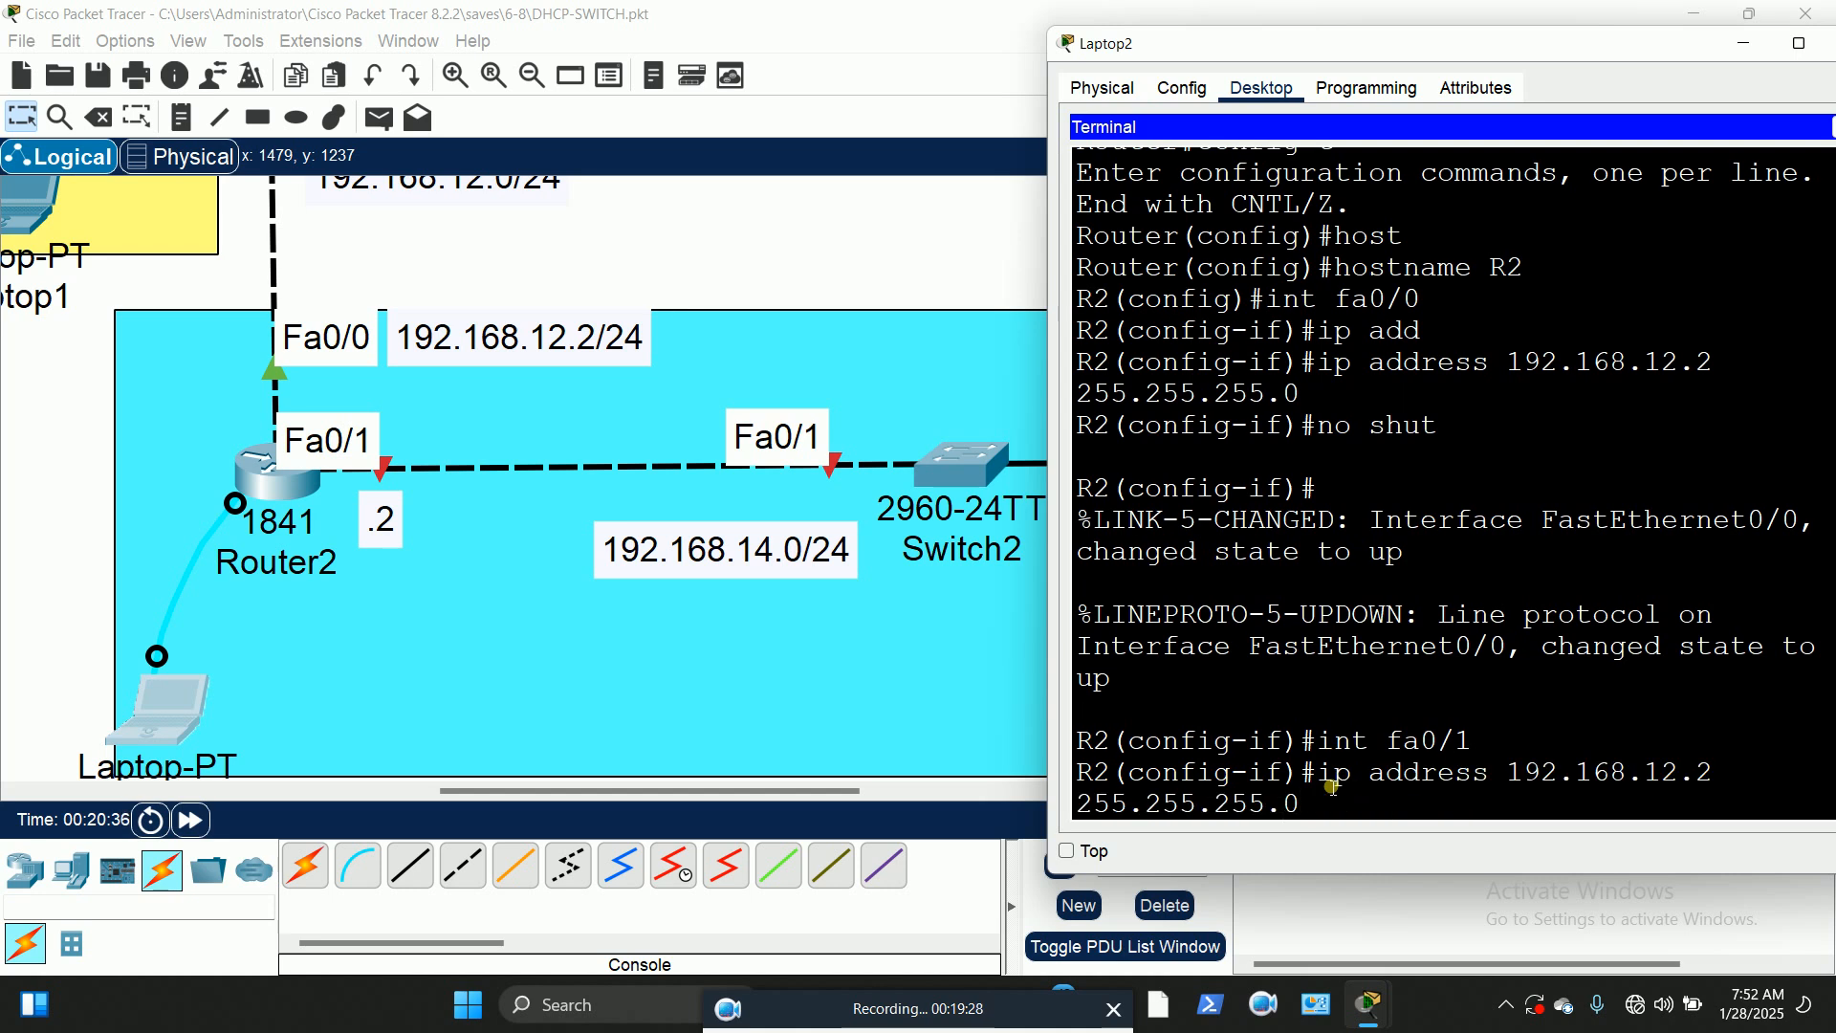
key("BackSpace")
type("4")
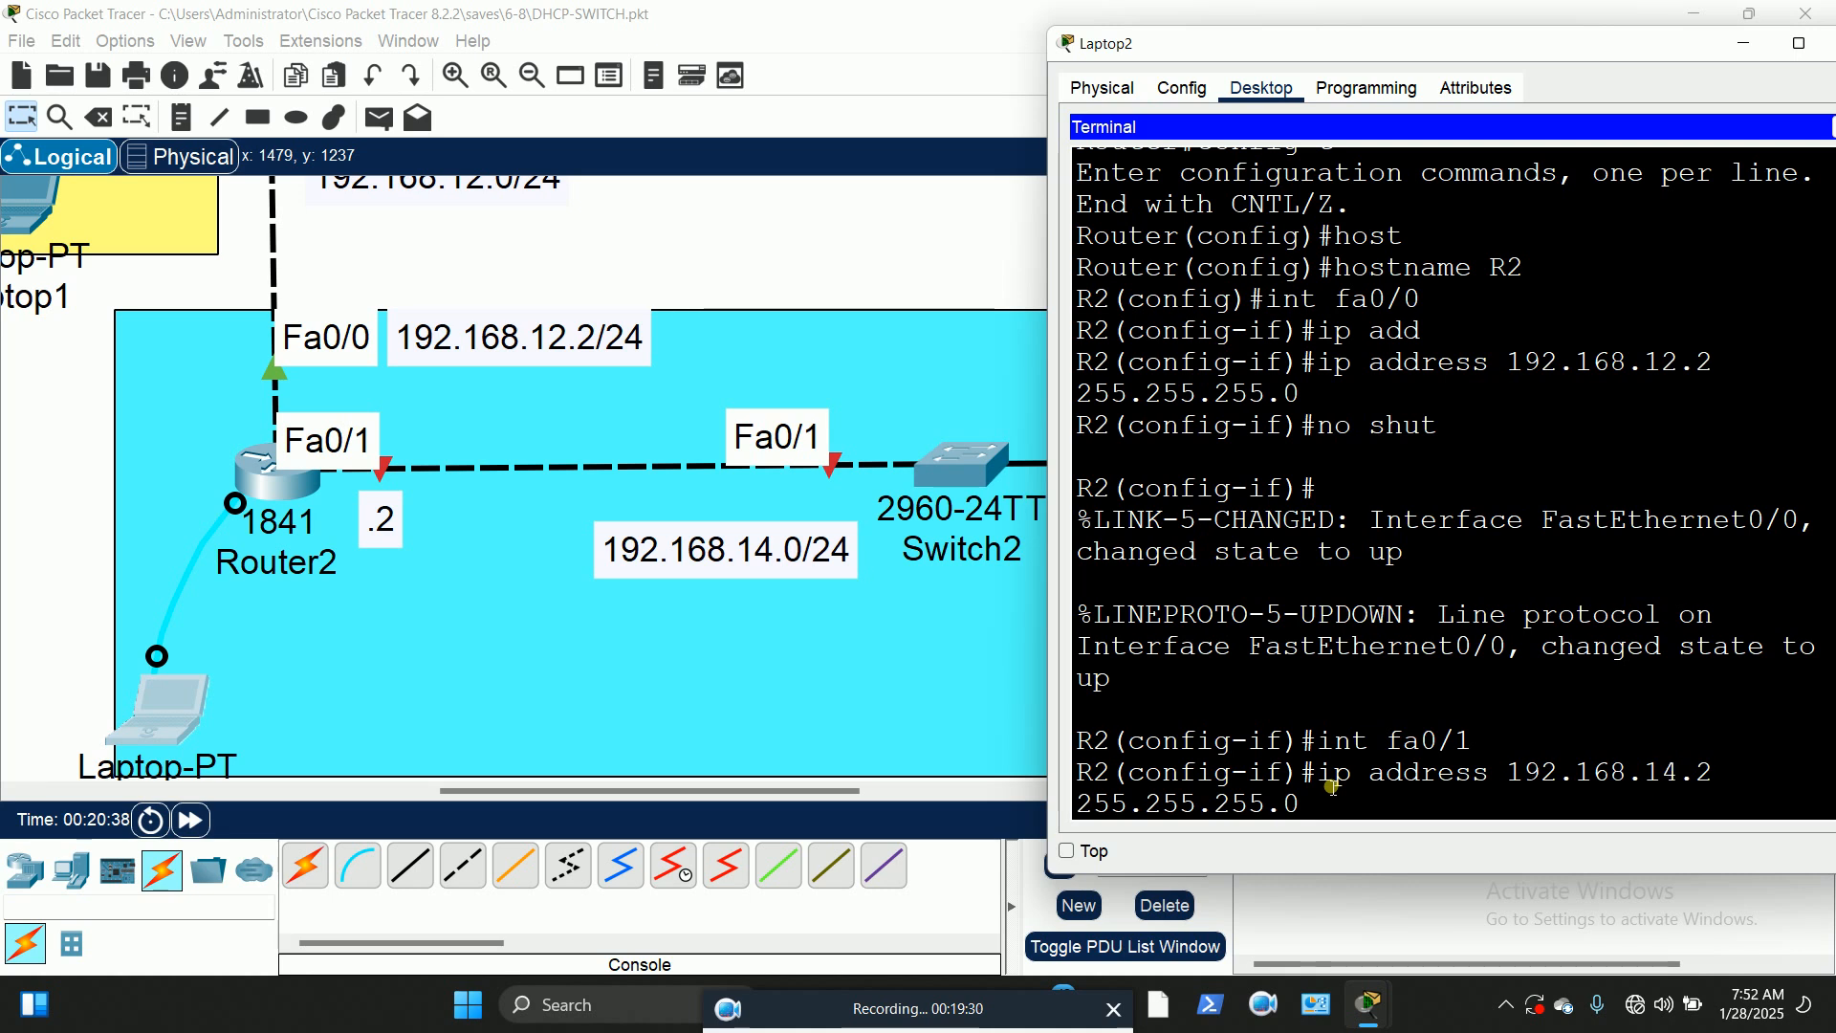
key("Return")
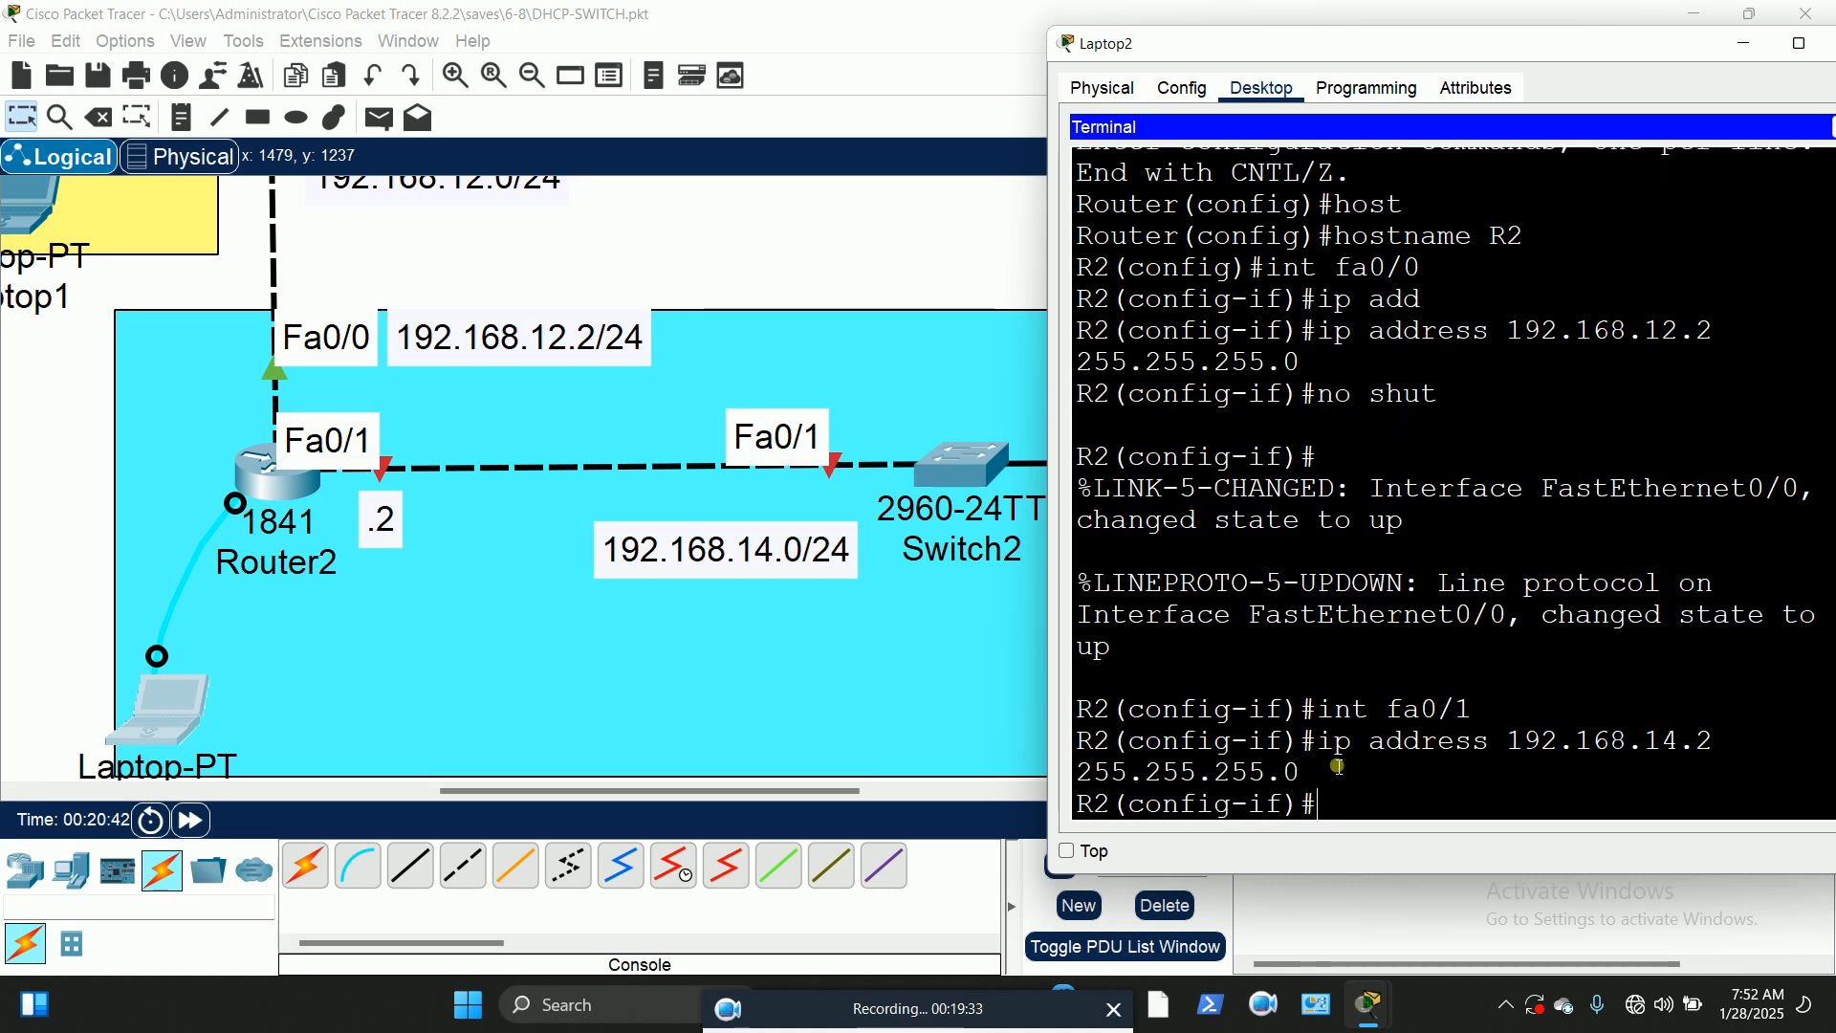
type("no shut")
key("Return")
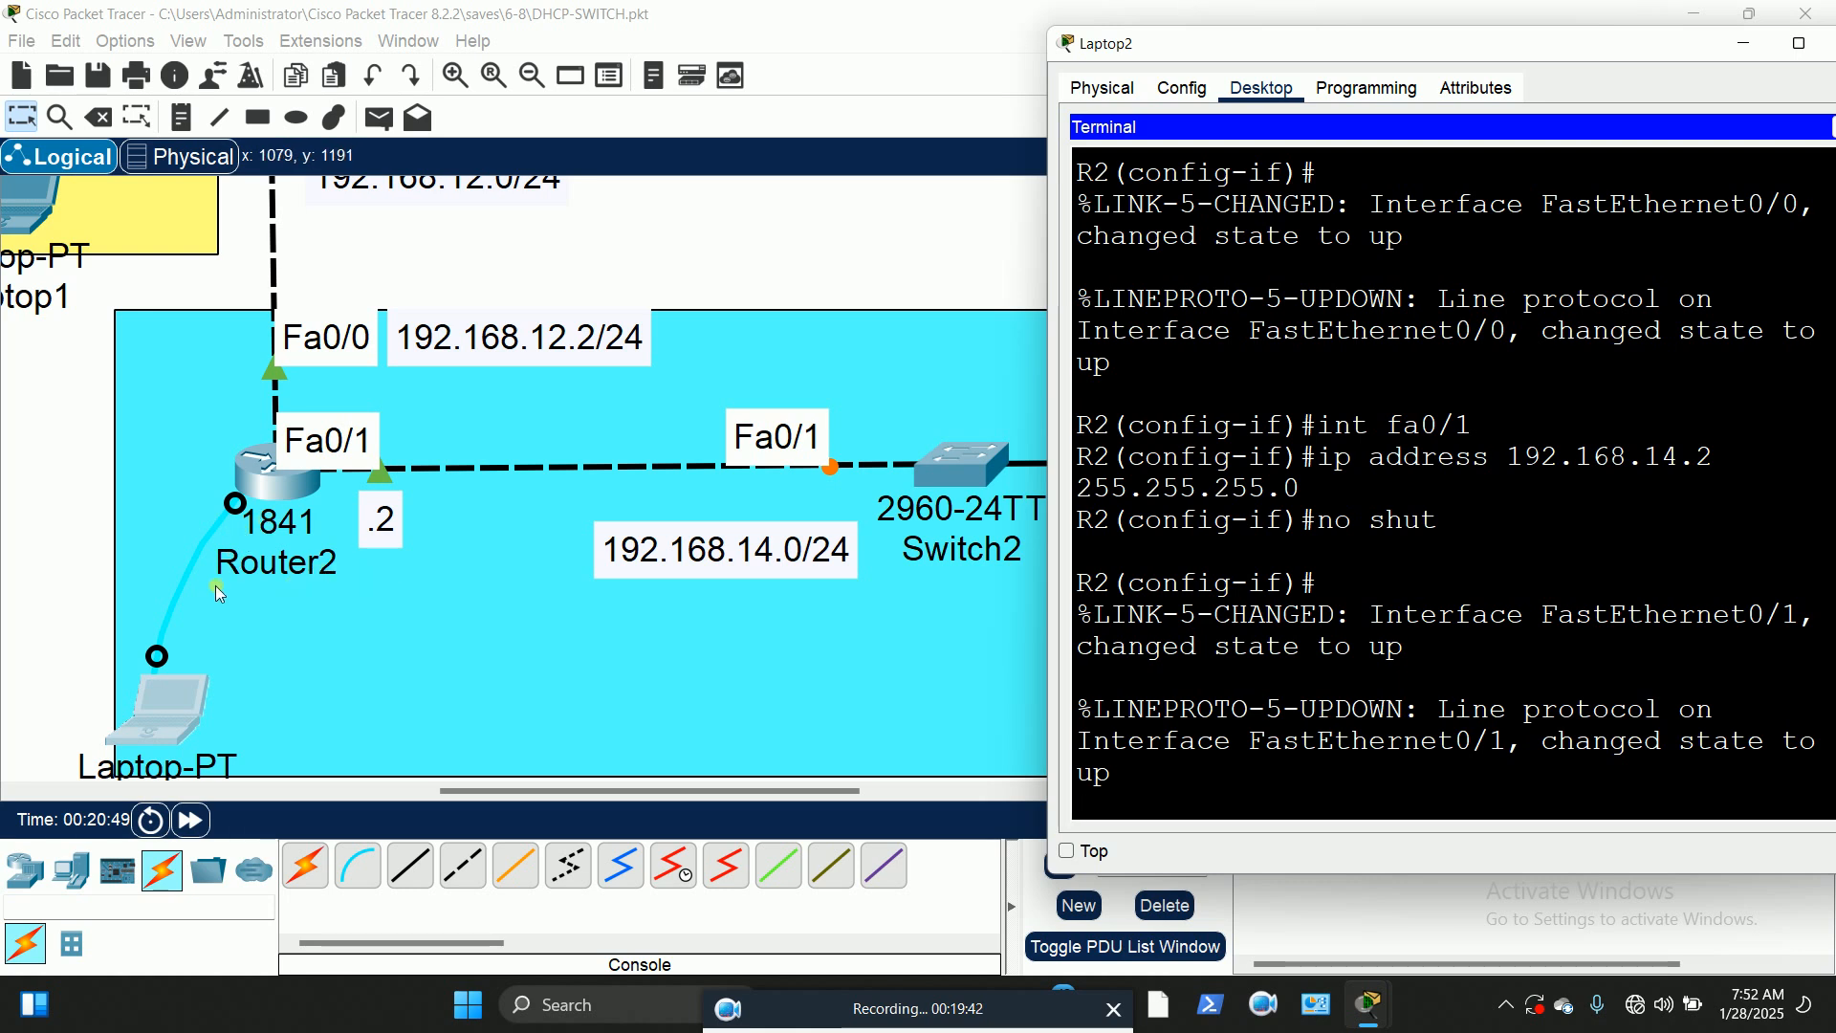
Step: Rename the Router2 device label in the light cyan area to R2
left_click(285, 565)
left_click_drag(308, 559, 283, 559)
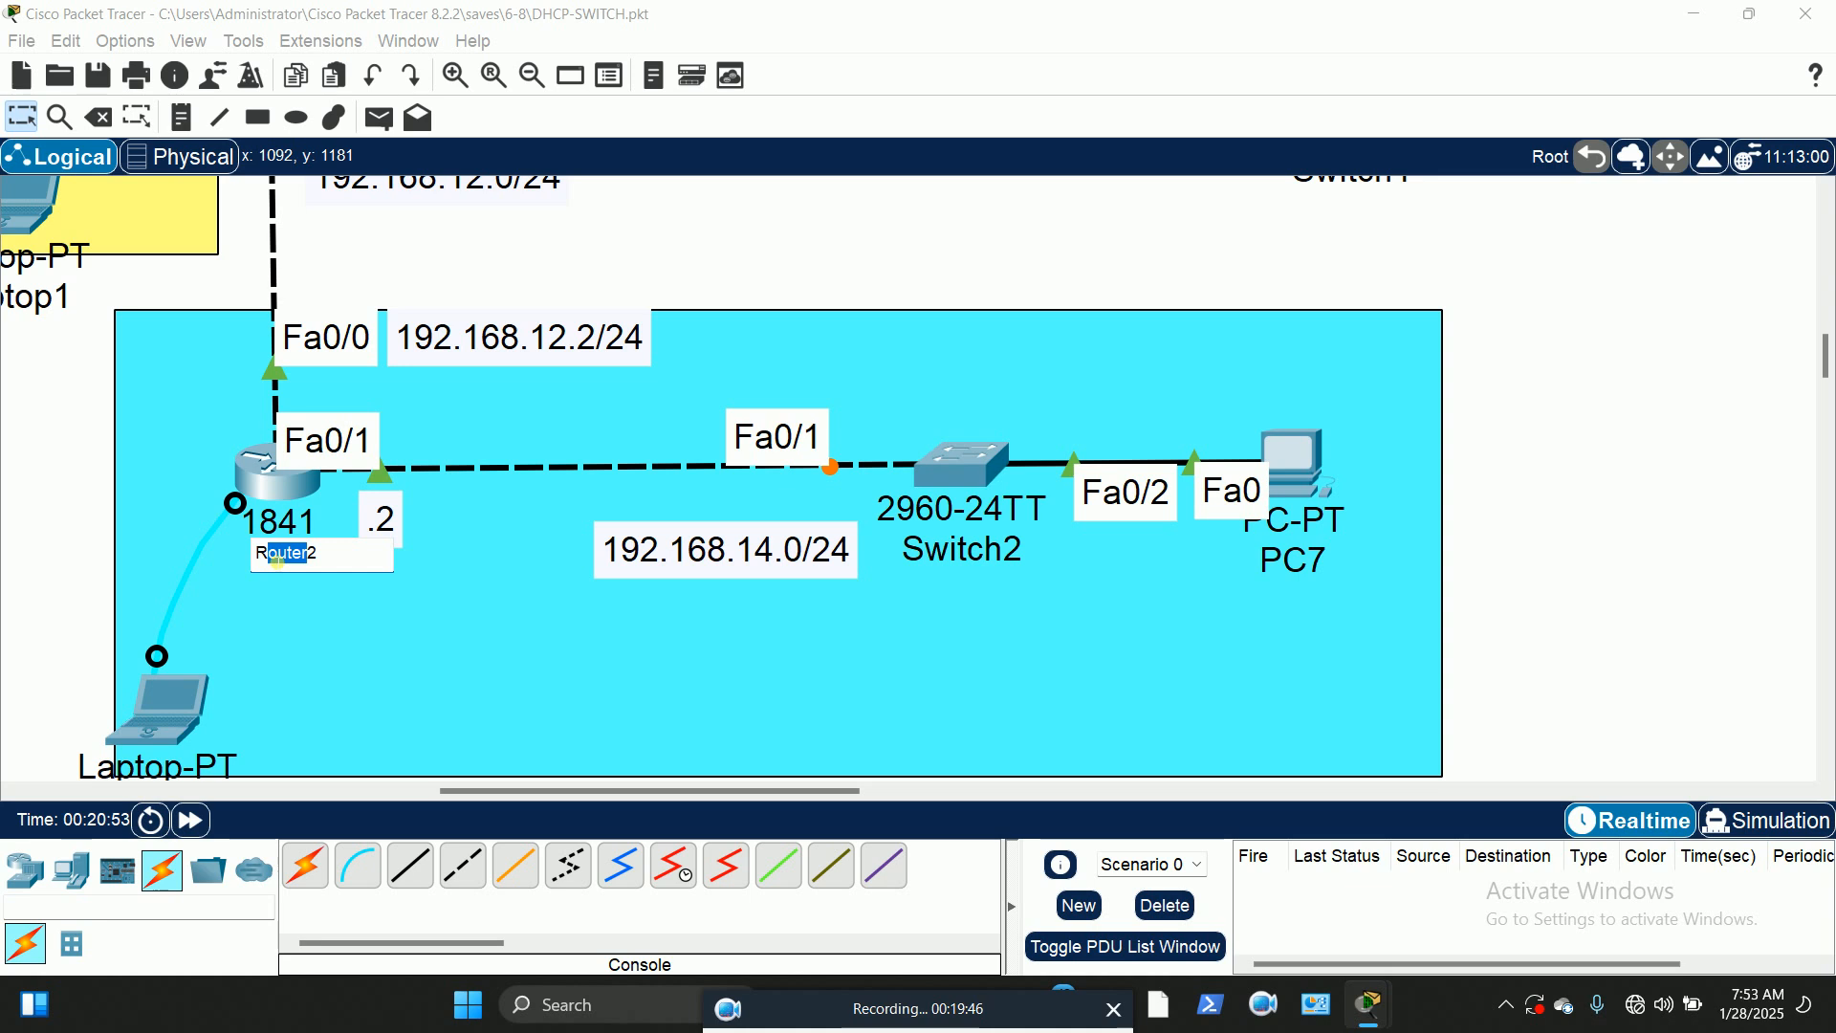
key("BackSpace")
left_click(8, 382)
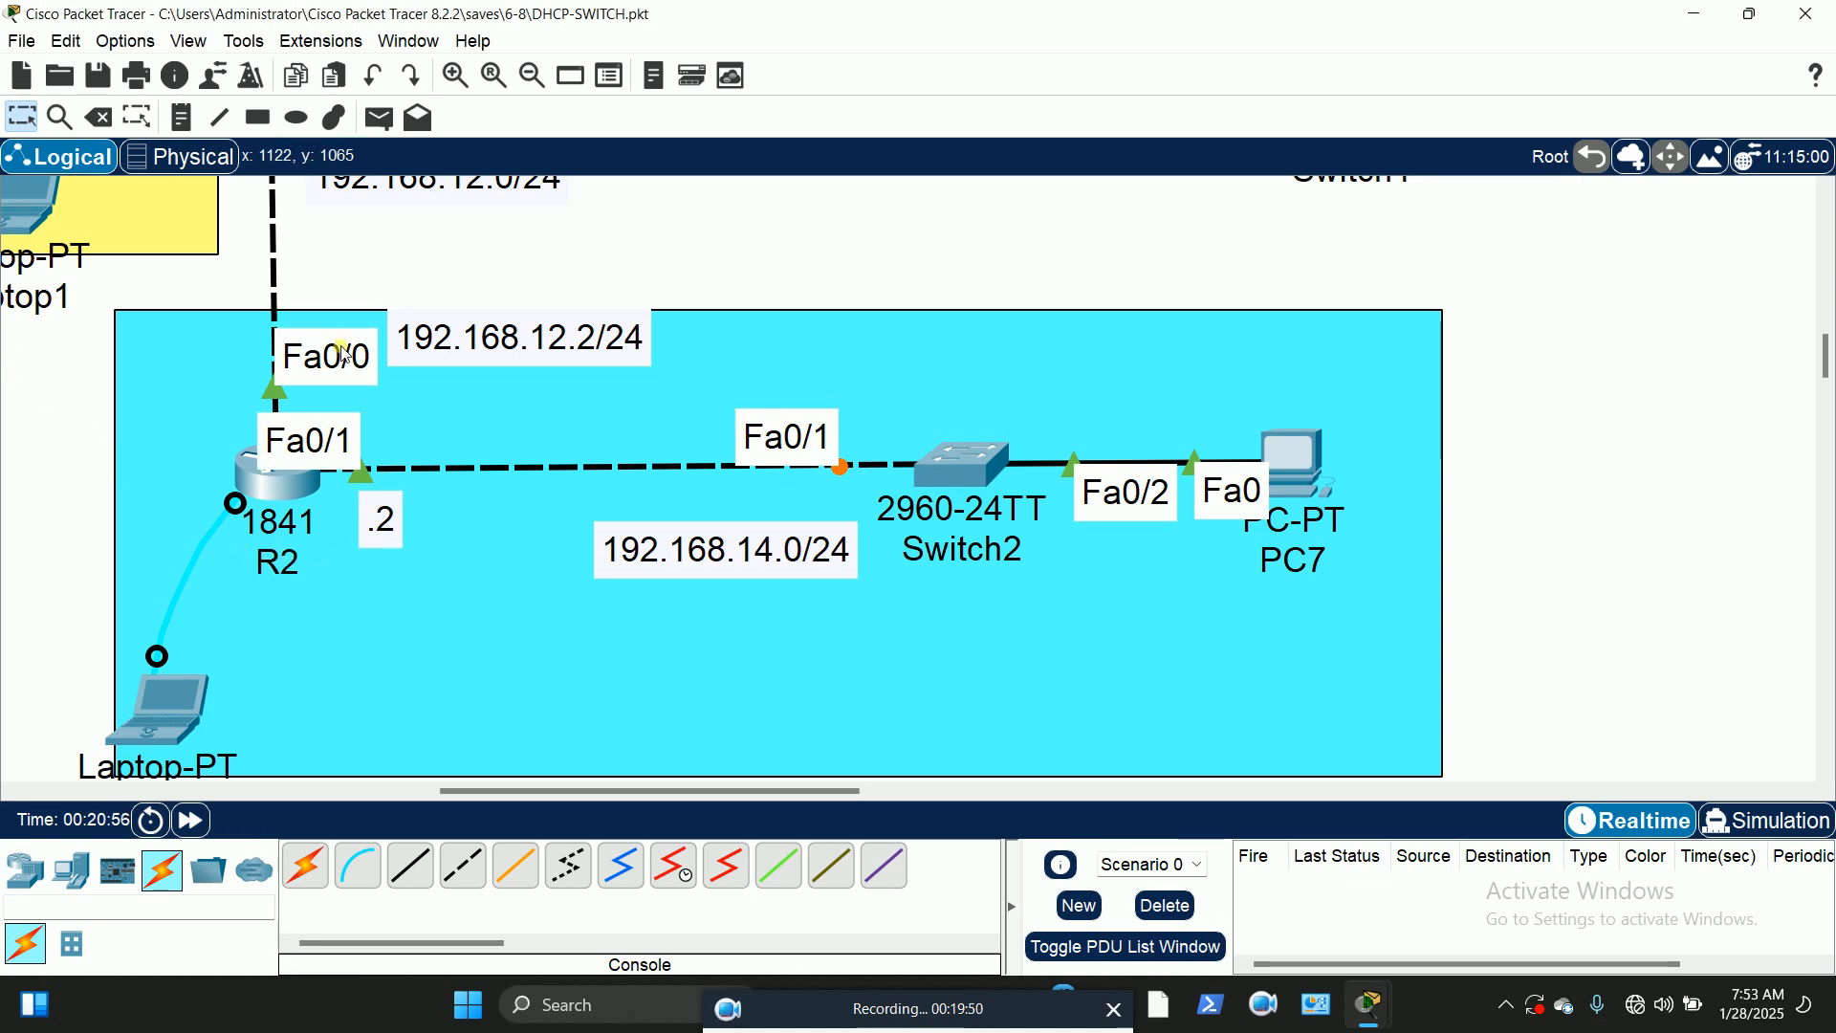
mouse_move(284, 490)
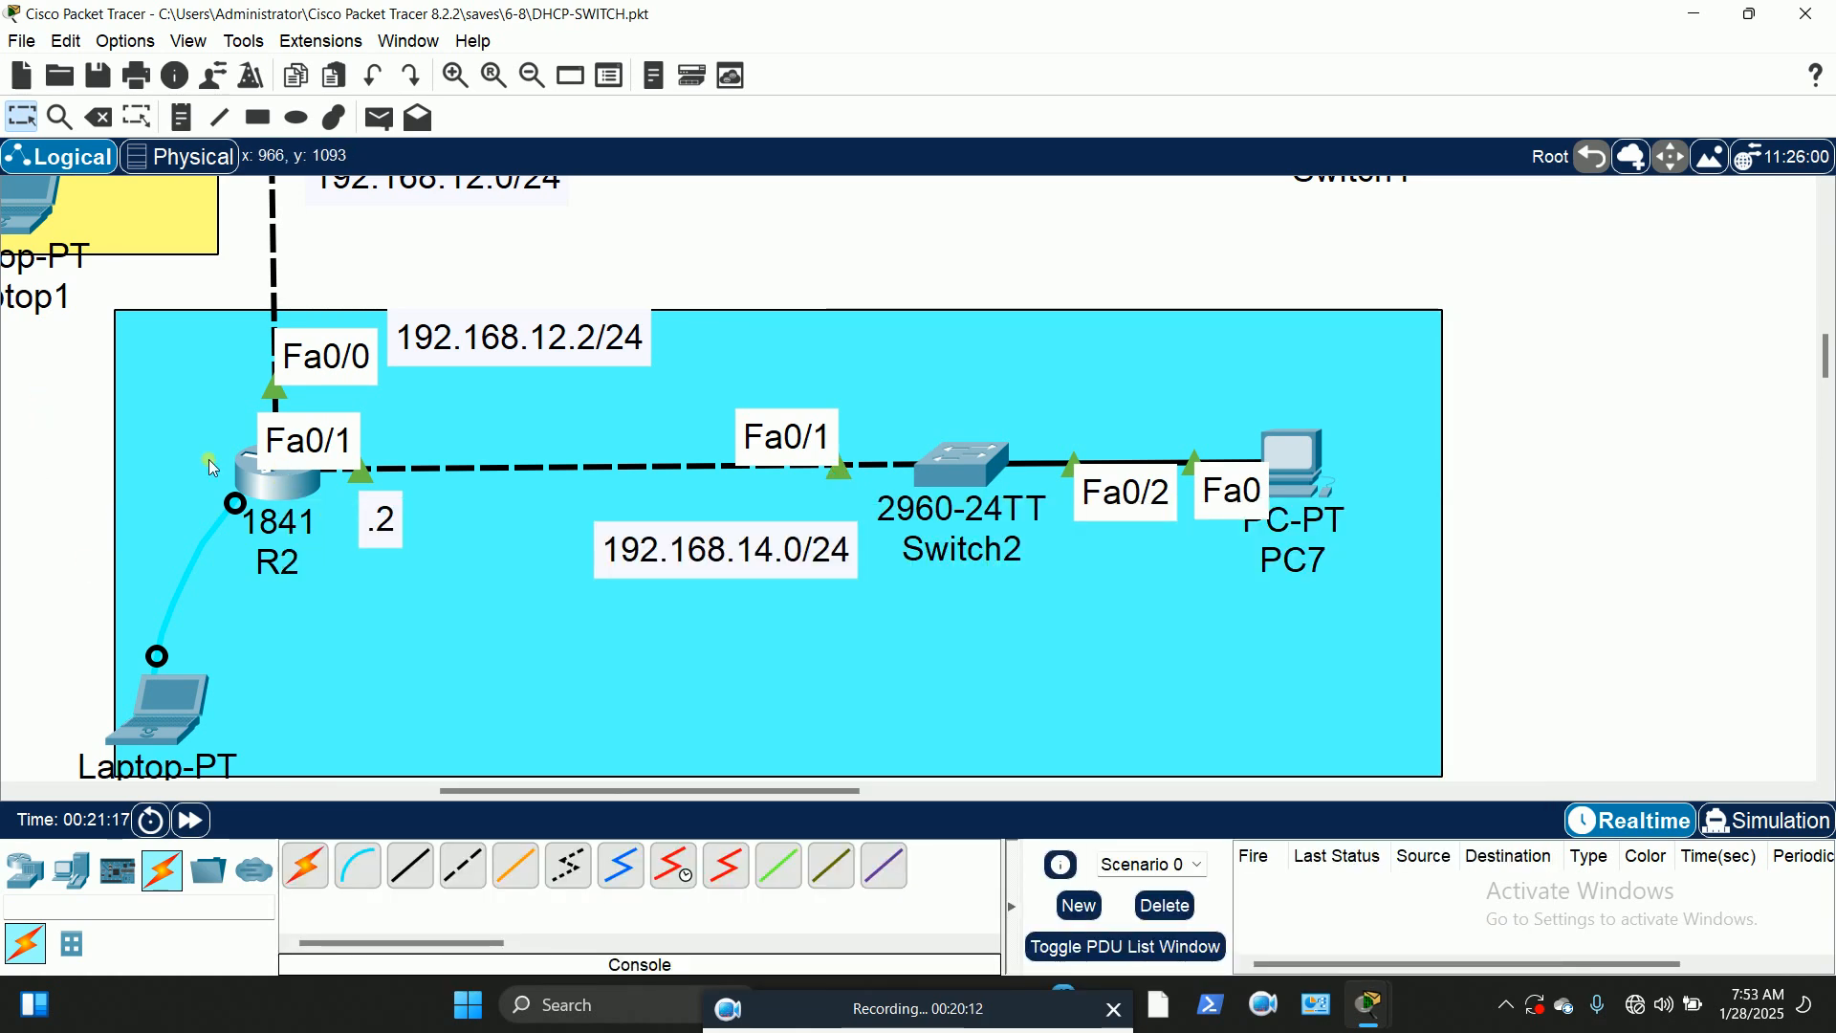
Step: Shift Router1 slightly up and move PC8, Switch1 and the 192.168.13.0/24 note farther right to spread out the Router1 segment
scroll(564, 376, "up", 3)
scroll(565, 376, "up", 1)
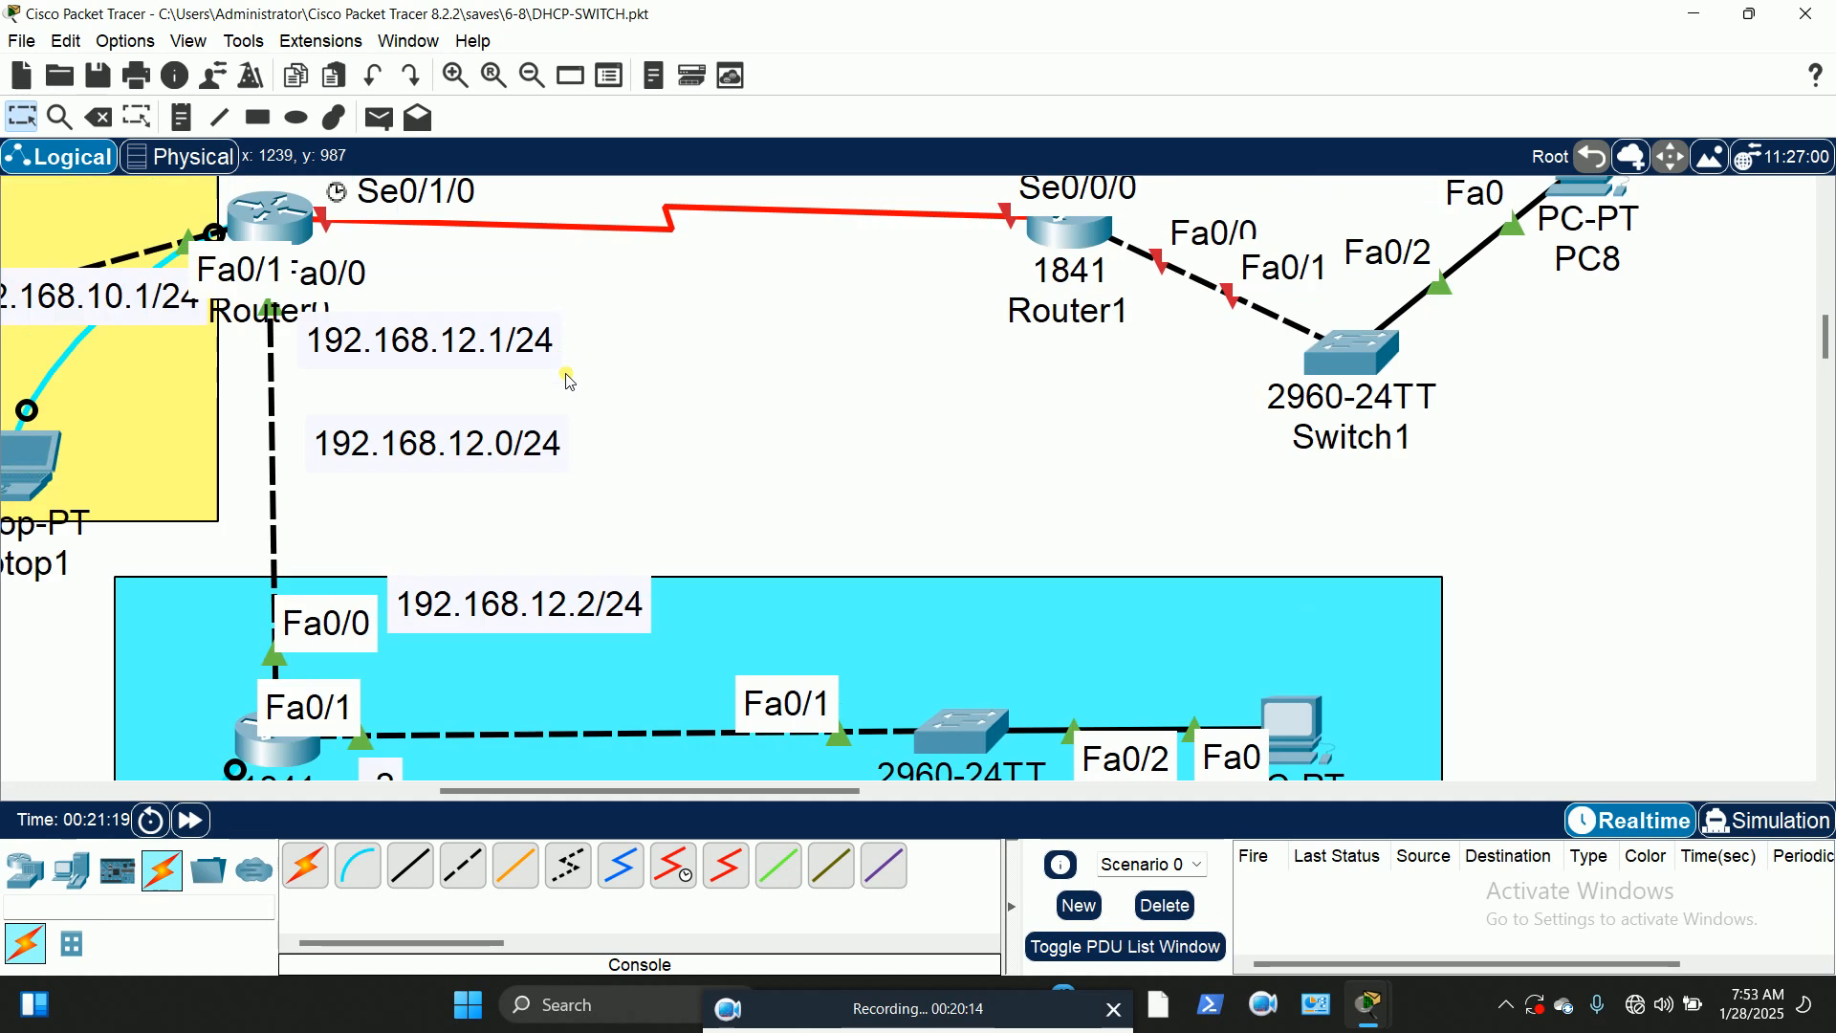
scroll(570, 365, "up", 2)
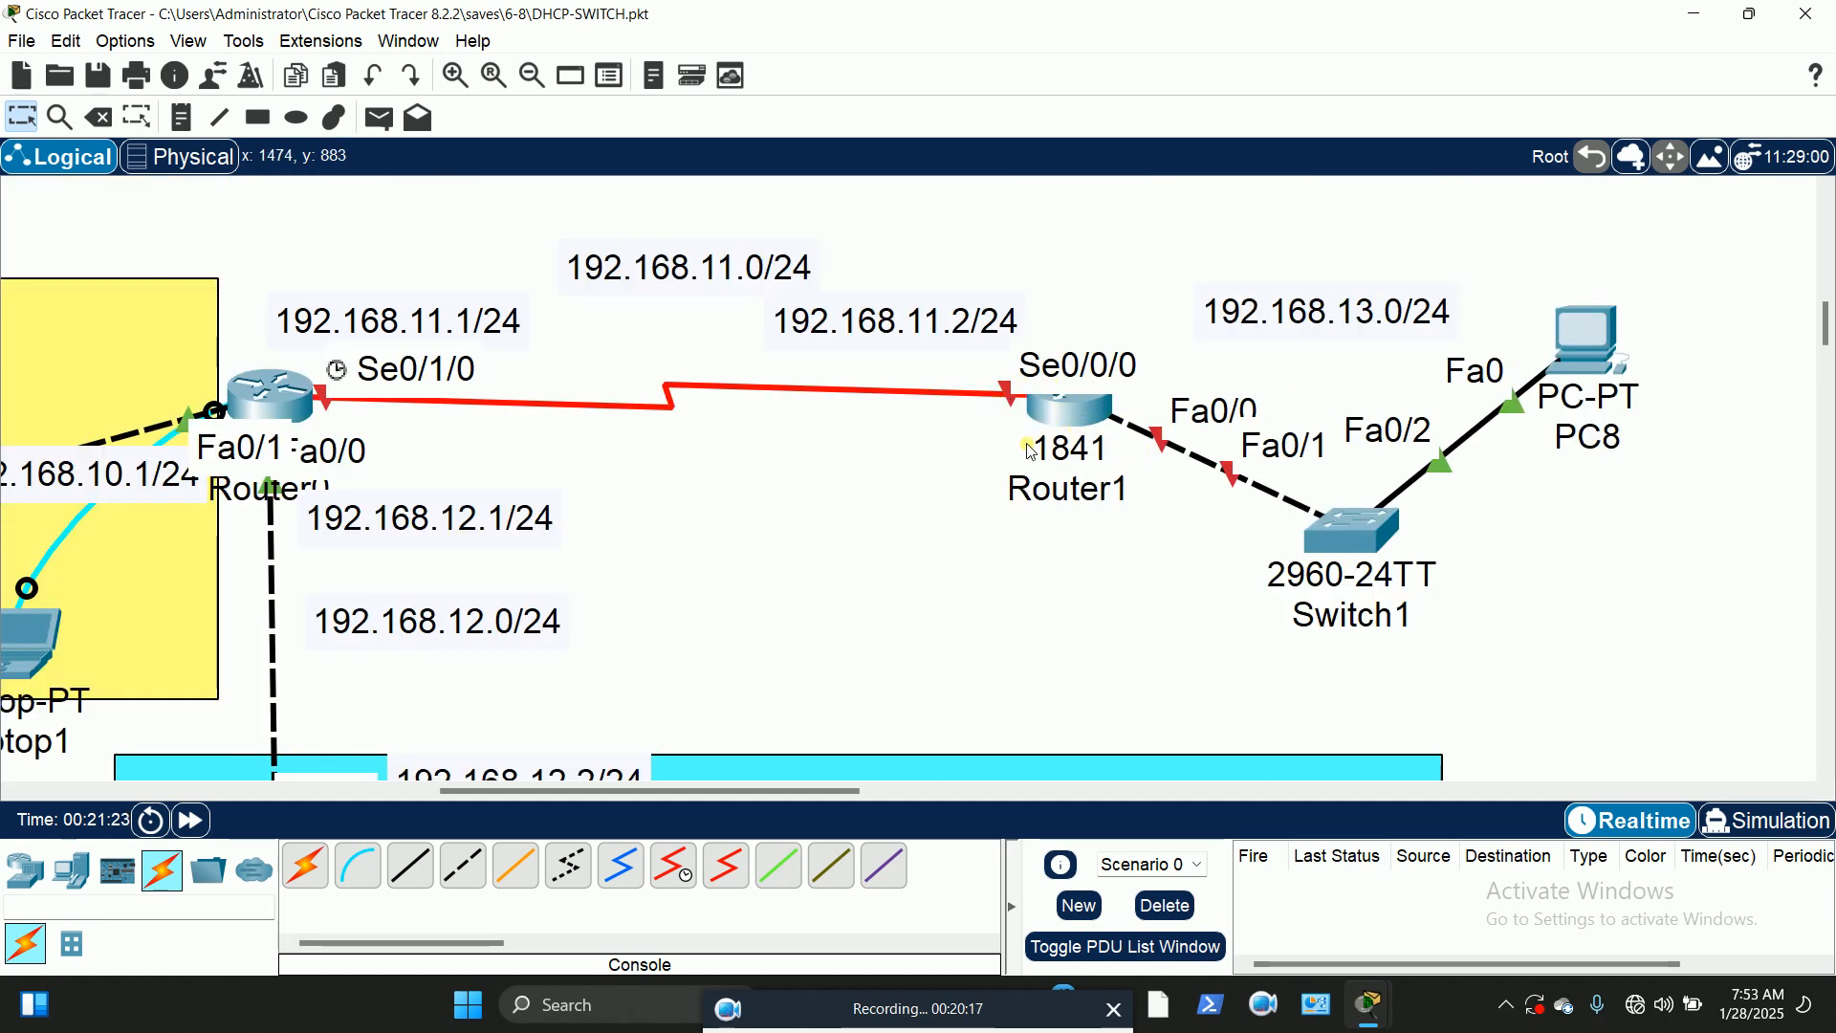
left_click_drag(1073, 424, 1077, 406)
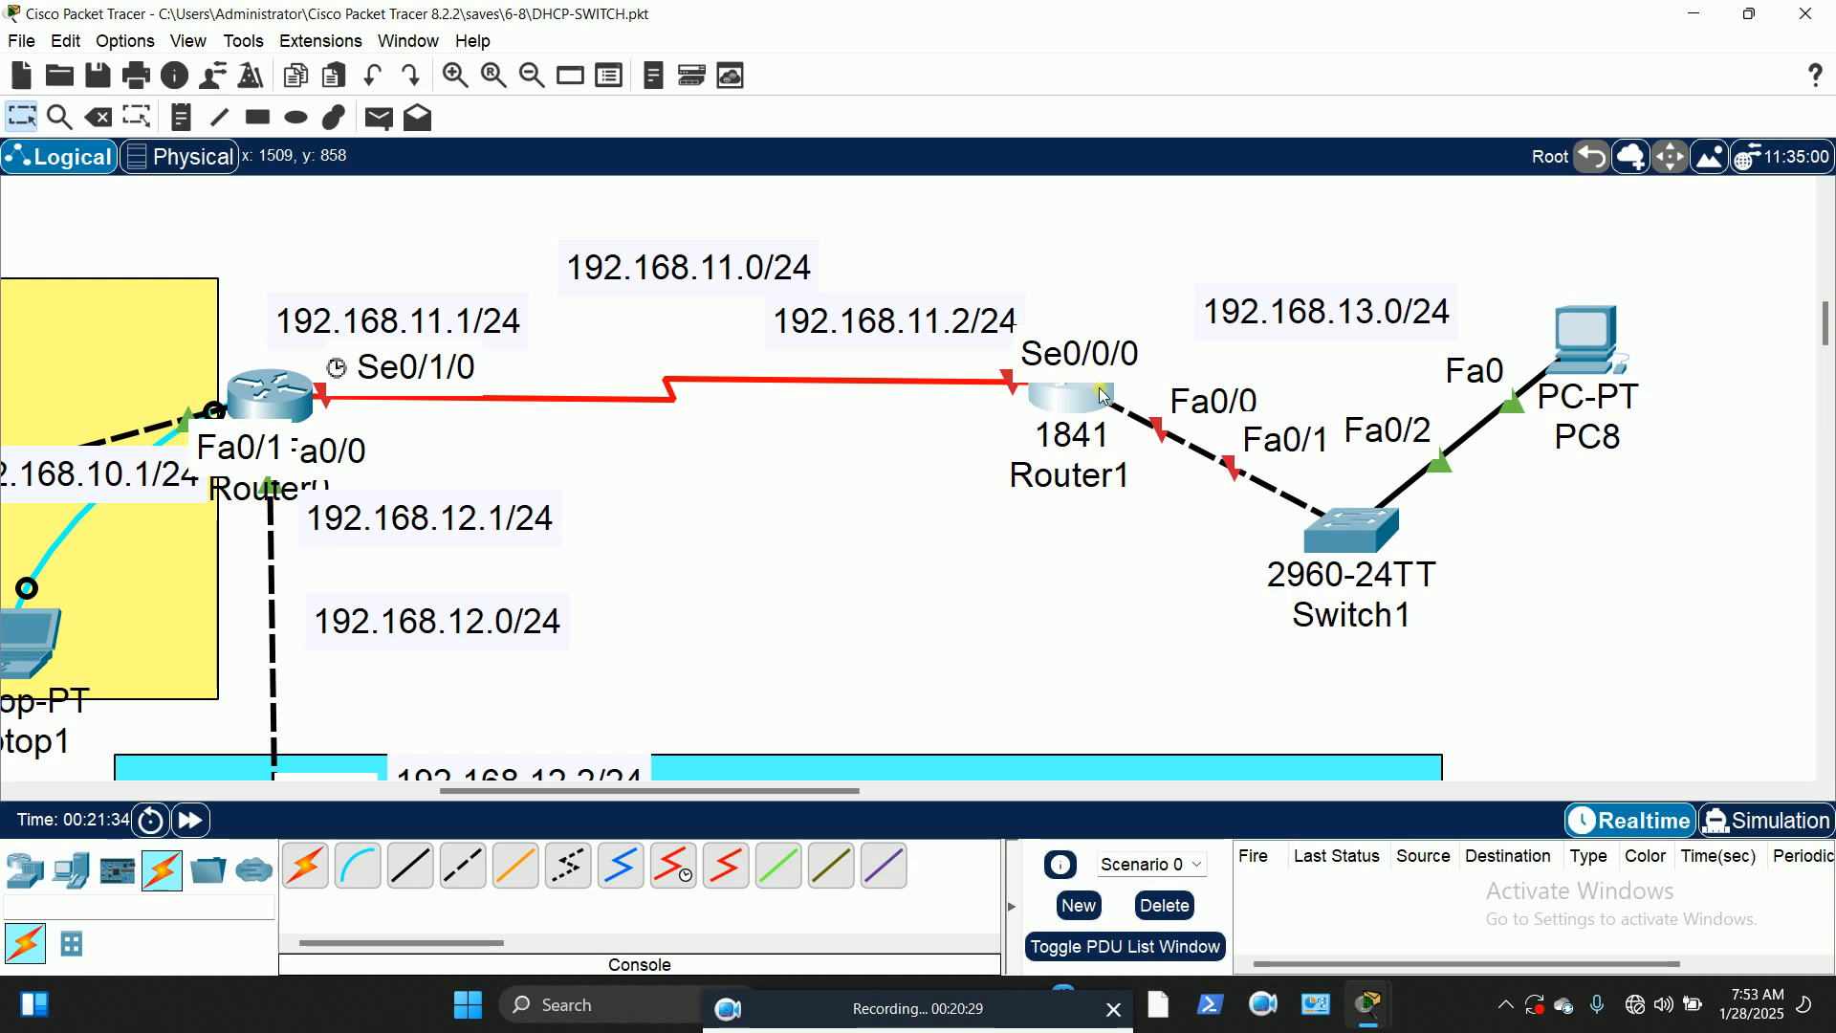
left_click_drag(1583, 347, 1740, 342)
left_click_drag(1370, 545, 1430, 543)
left_click_drag(1374, 326, 1450, 334)
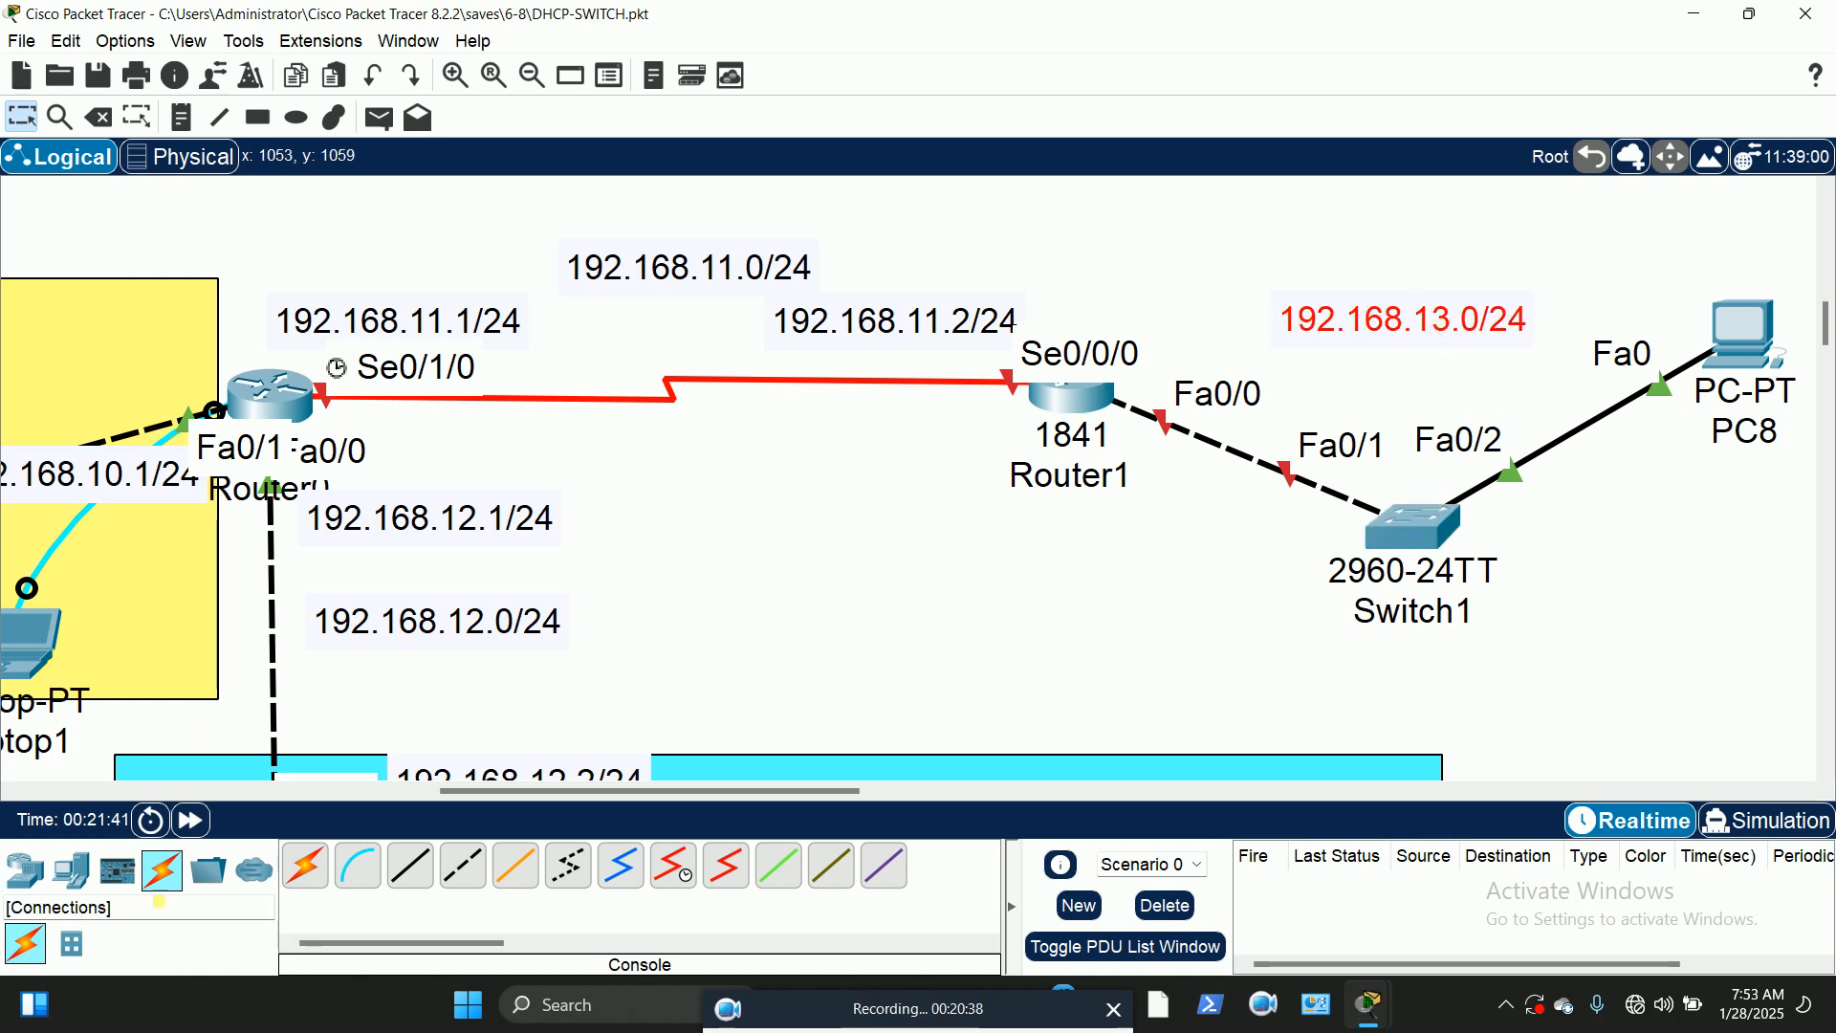
Step: Add a Laptop-PT to the workspace and position it below and to the left of Router1
left_click(70, 870)
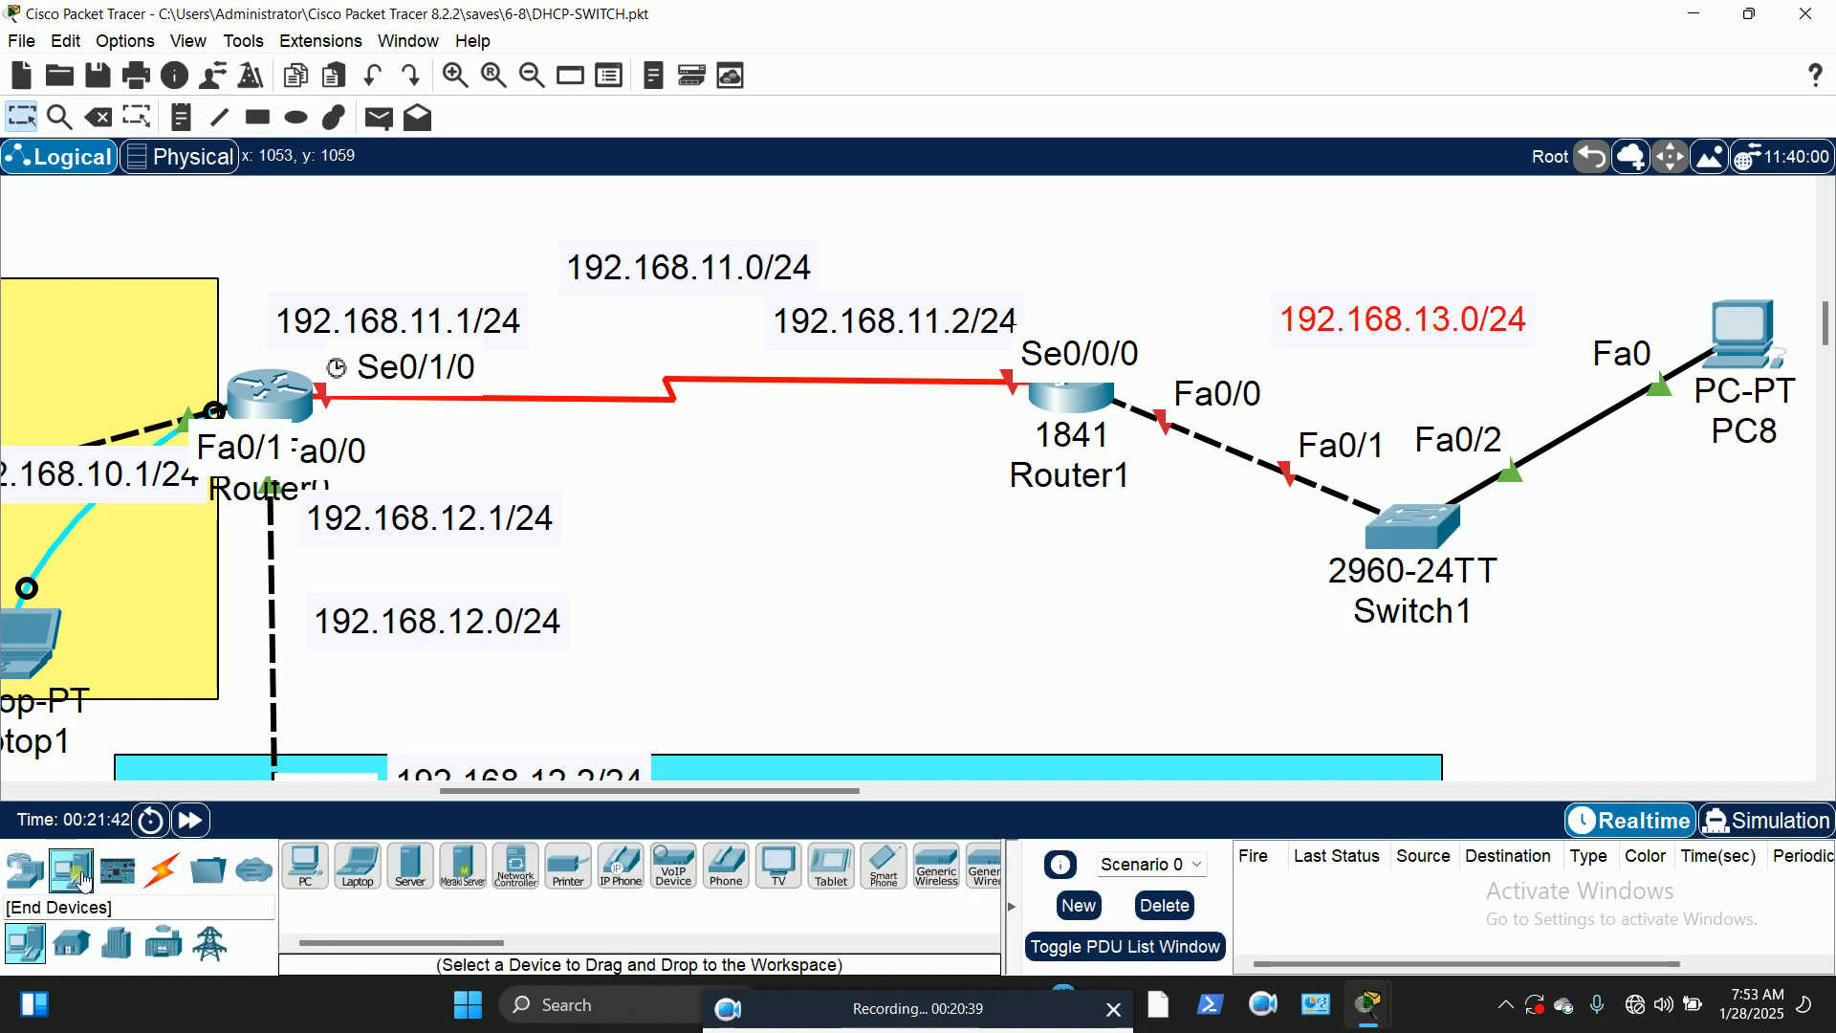
left_click(359, 872)
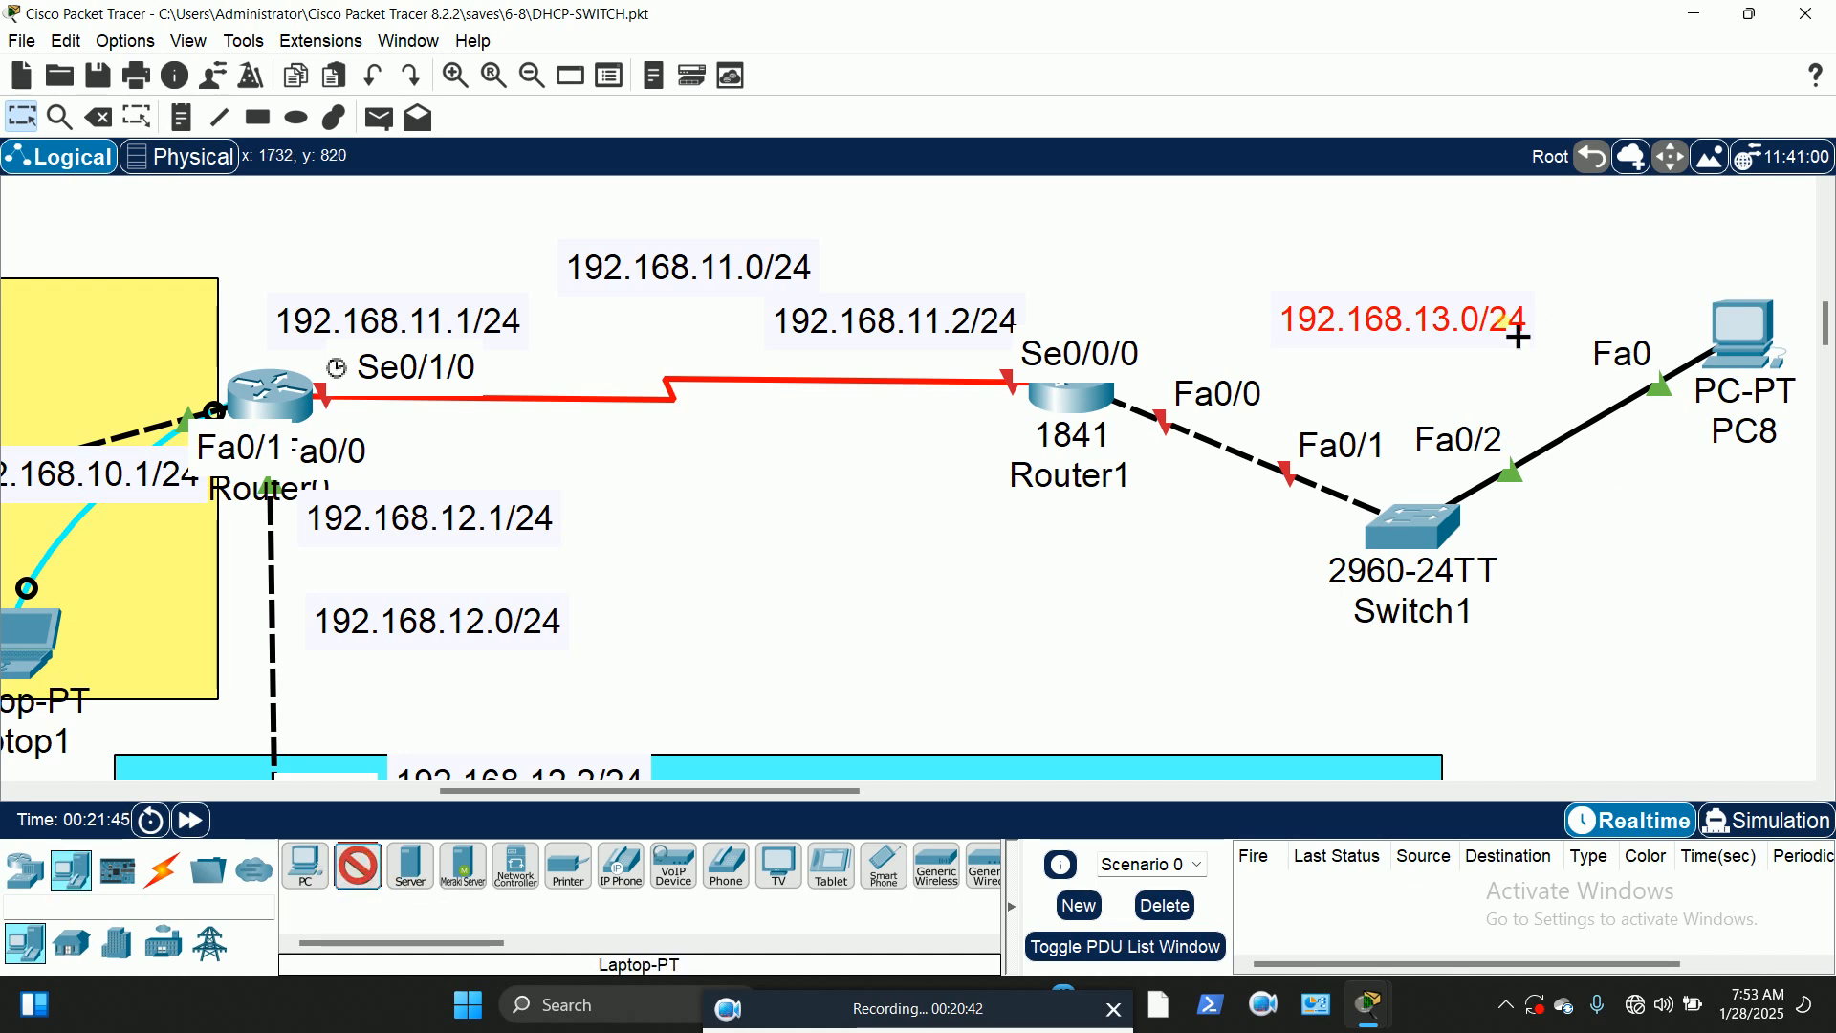
left_click(972, 608)
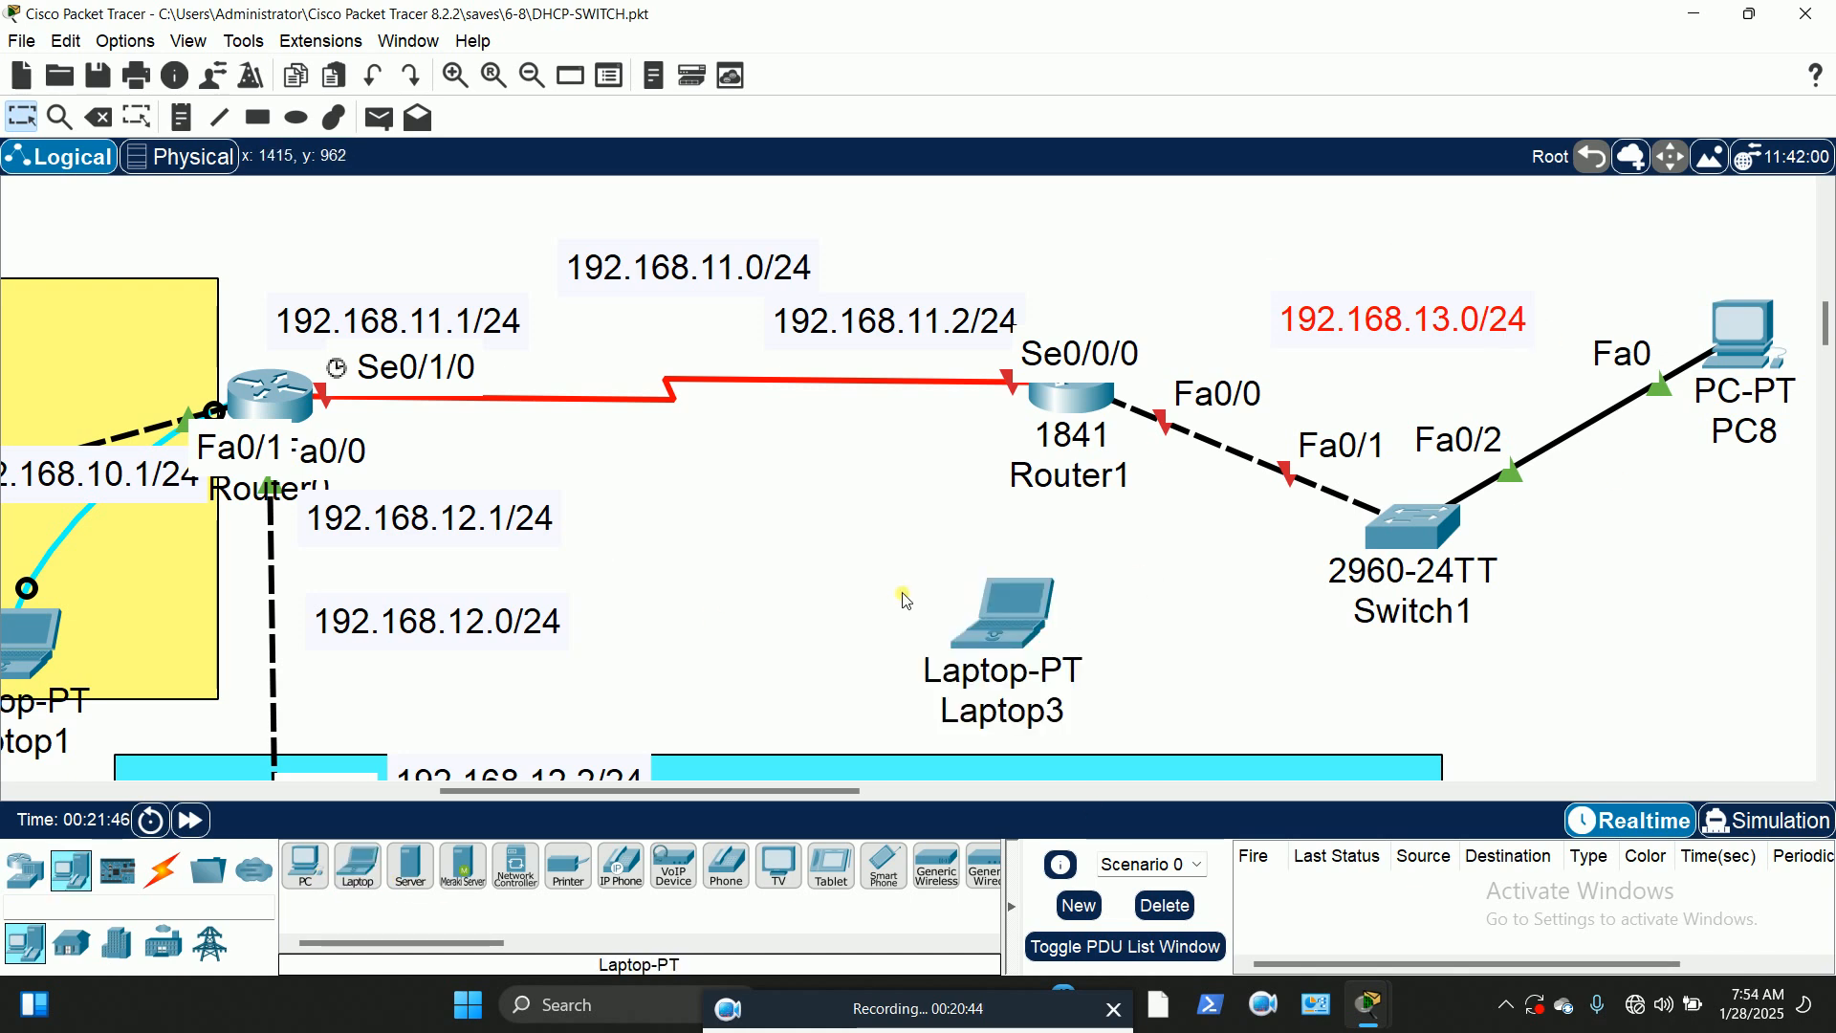
left_click_drag(1025, 622, 924, 584)
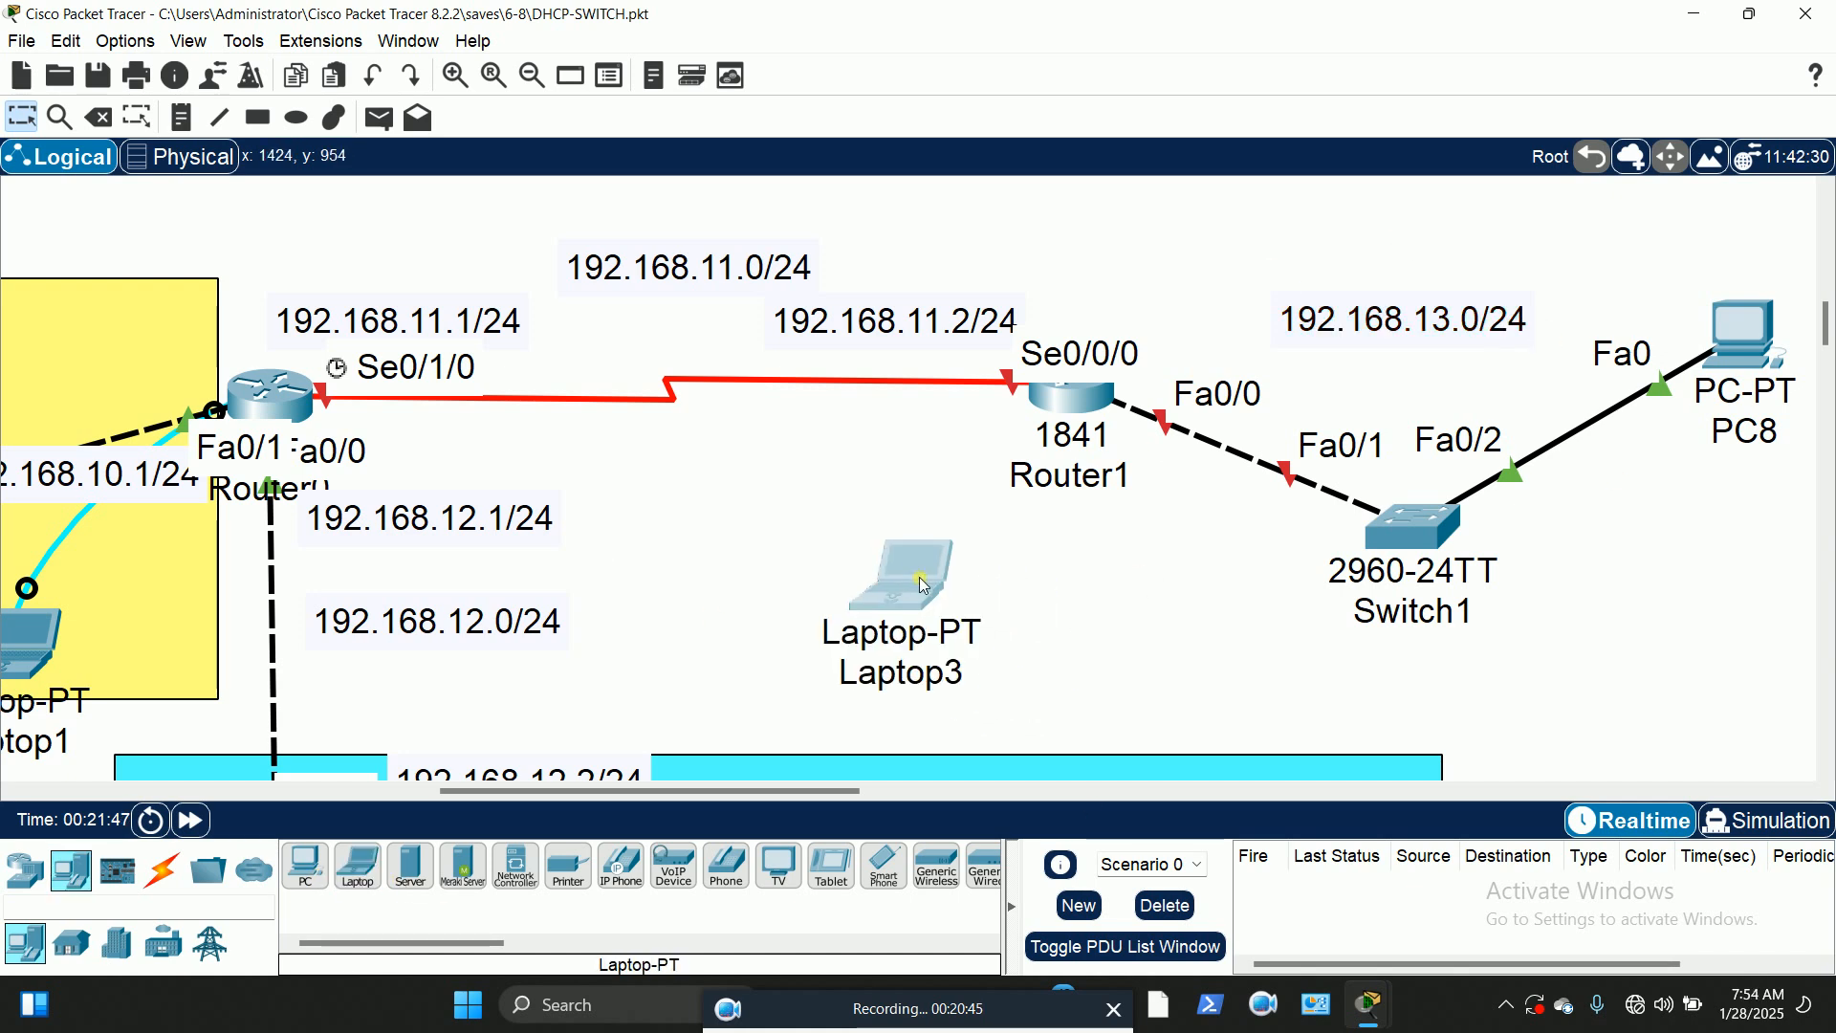
Step: Connect the new laptop to Router1's Console port with a console cable
left_click(163, 868)
left_click(358, 866)
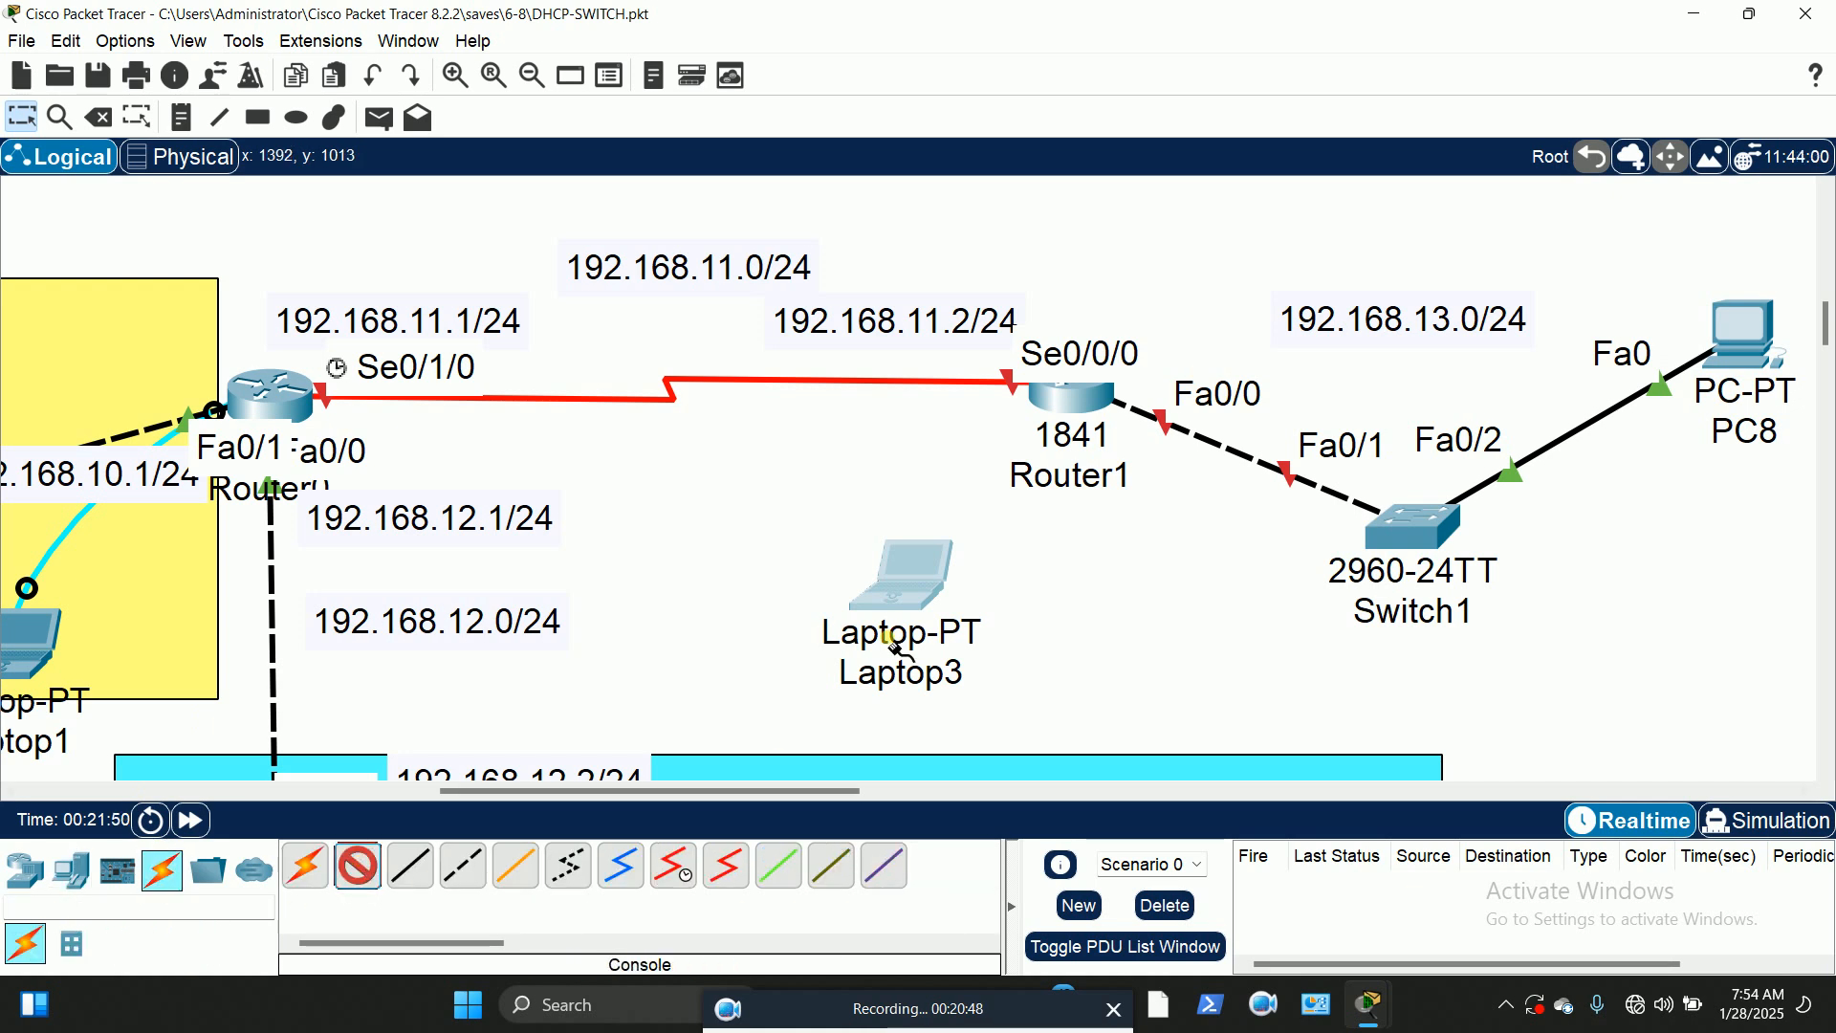
left_click(942, 569)
left_click(980, 584)
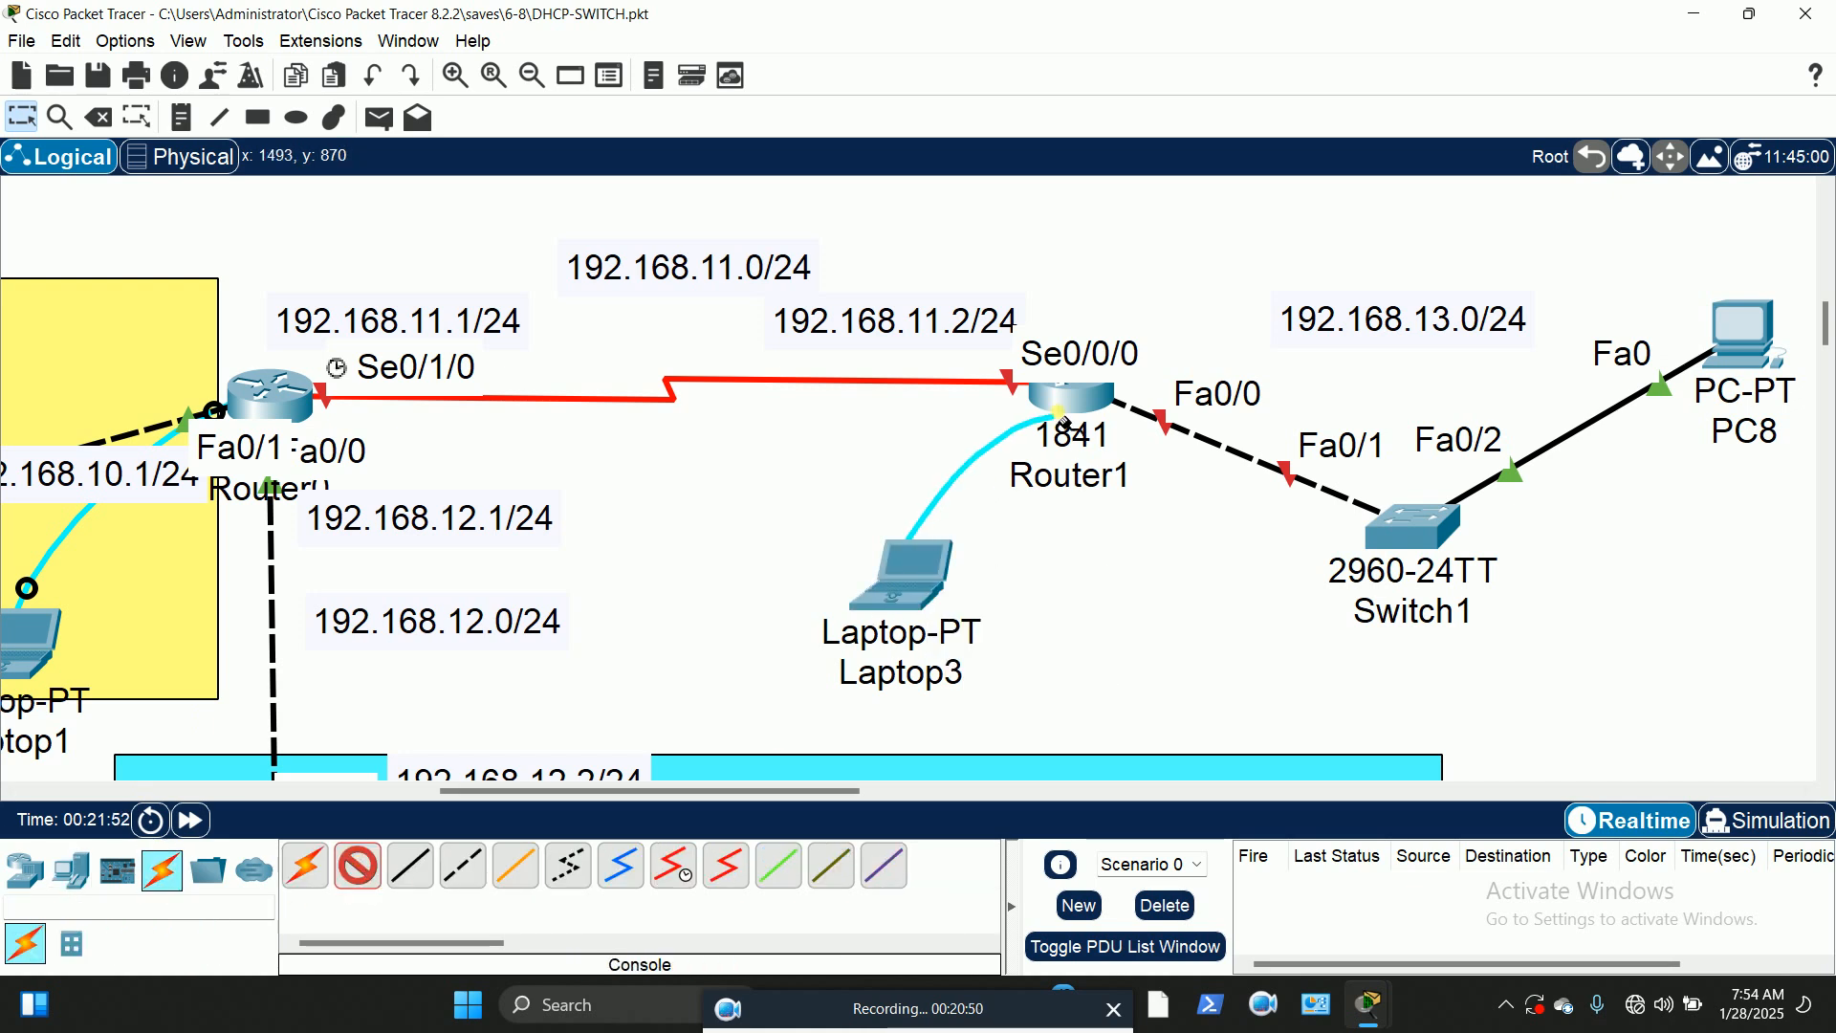
left_click(1068, 398)
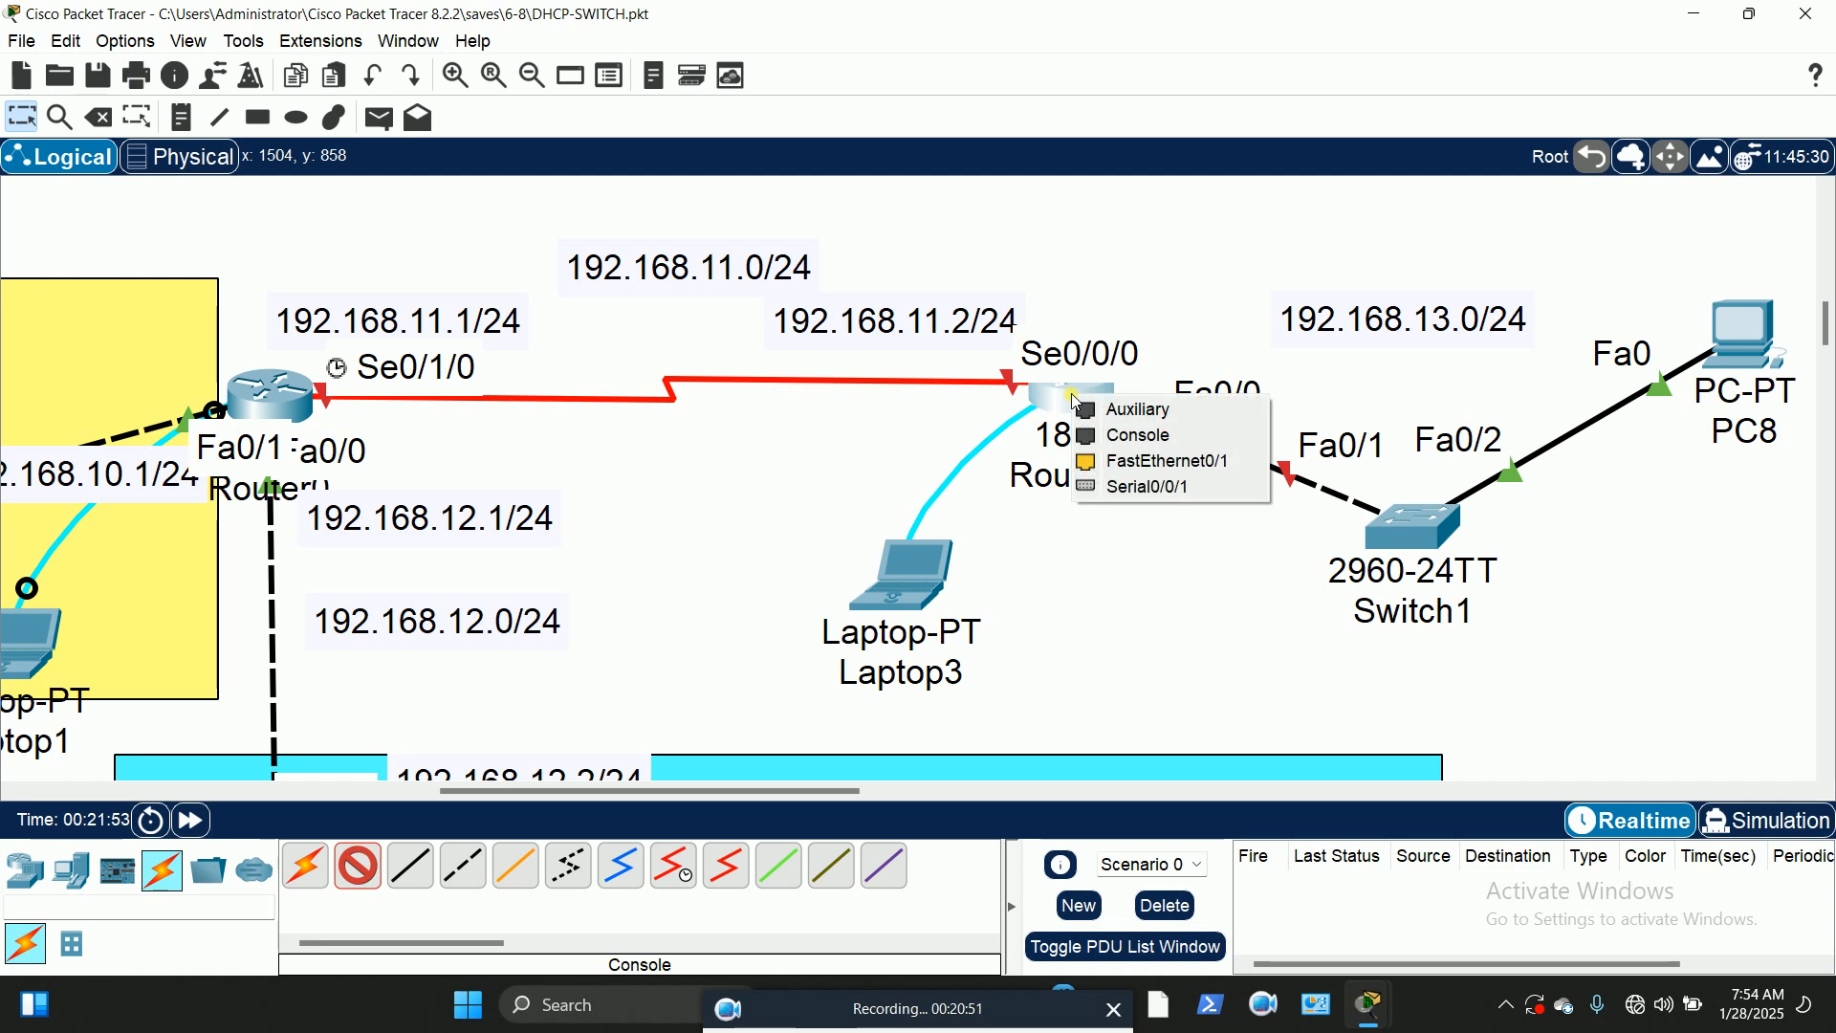
left_click(1162, 438)
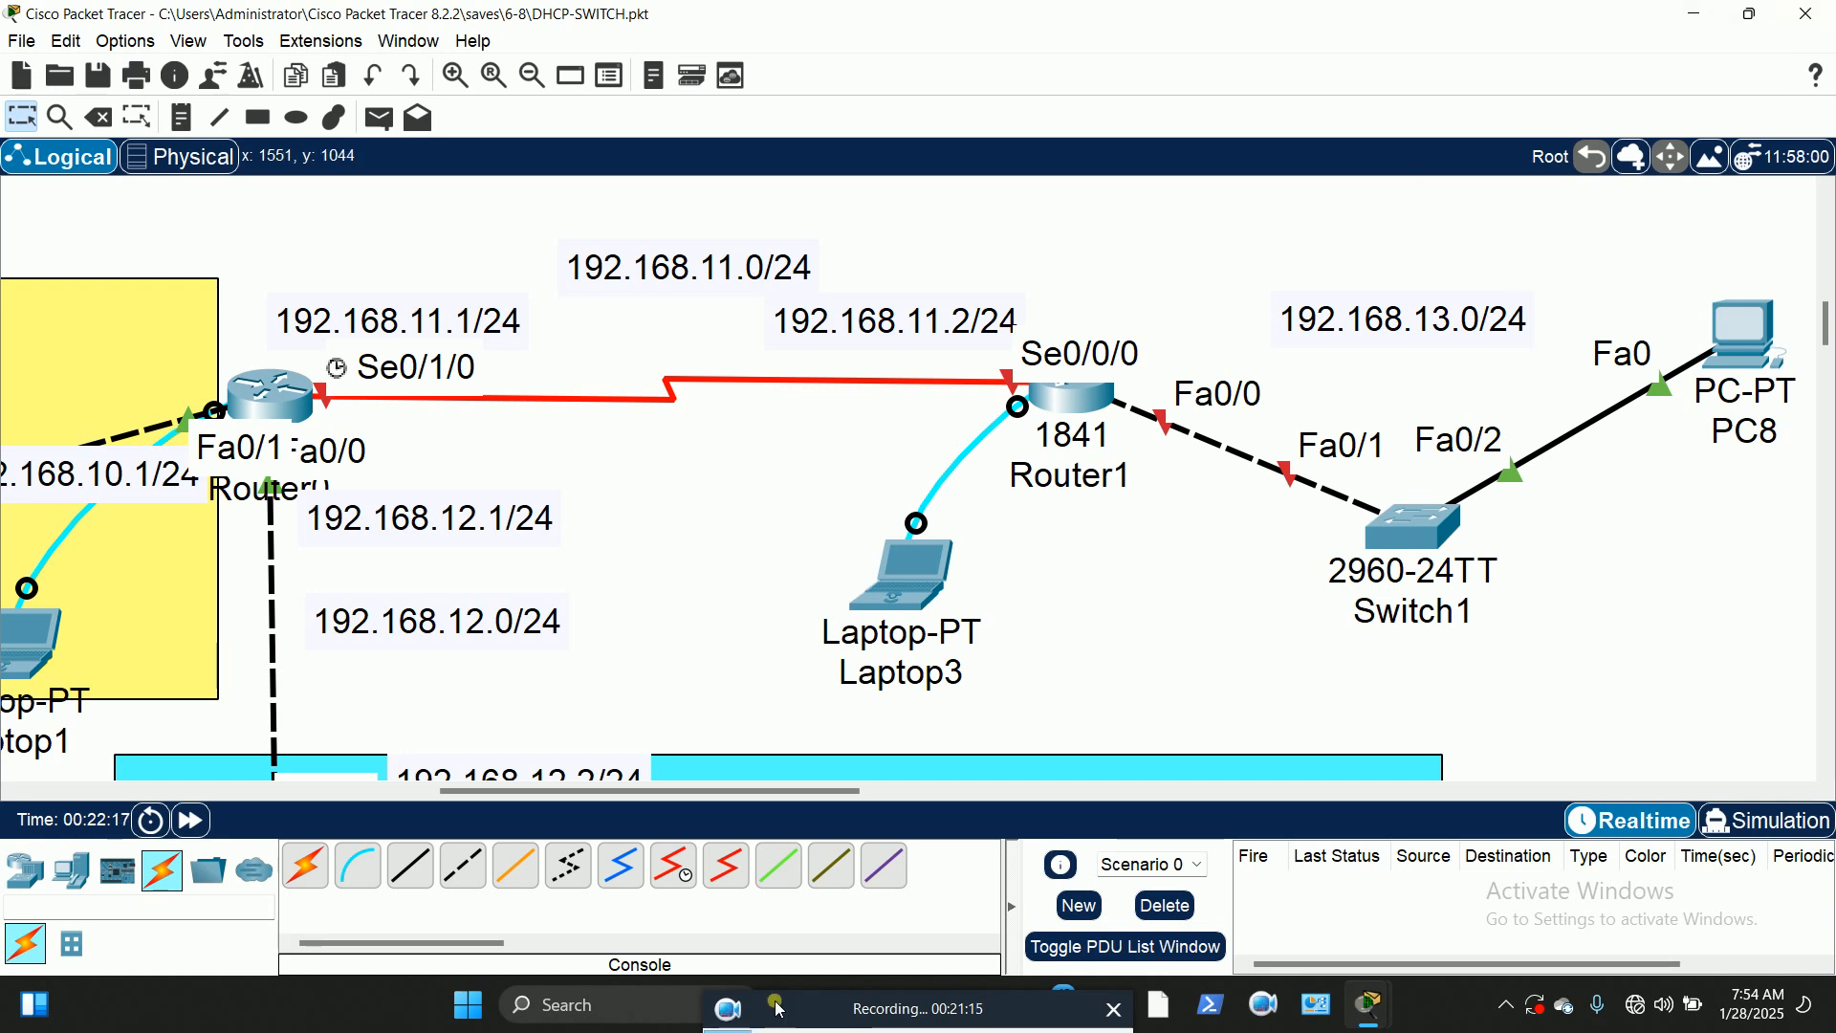
left_click(1694, 13)
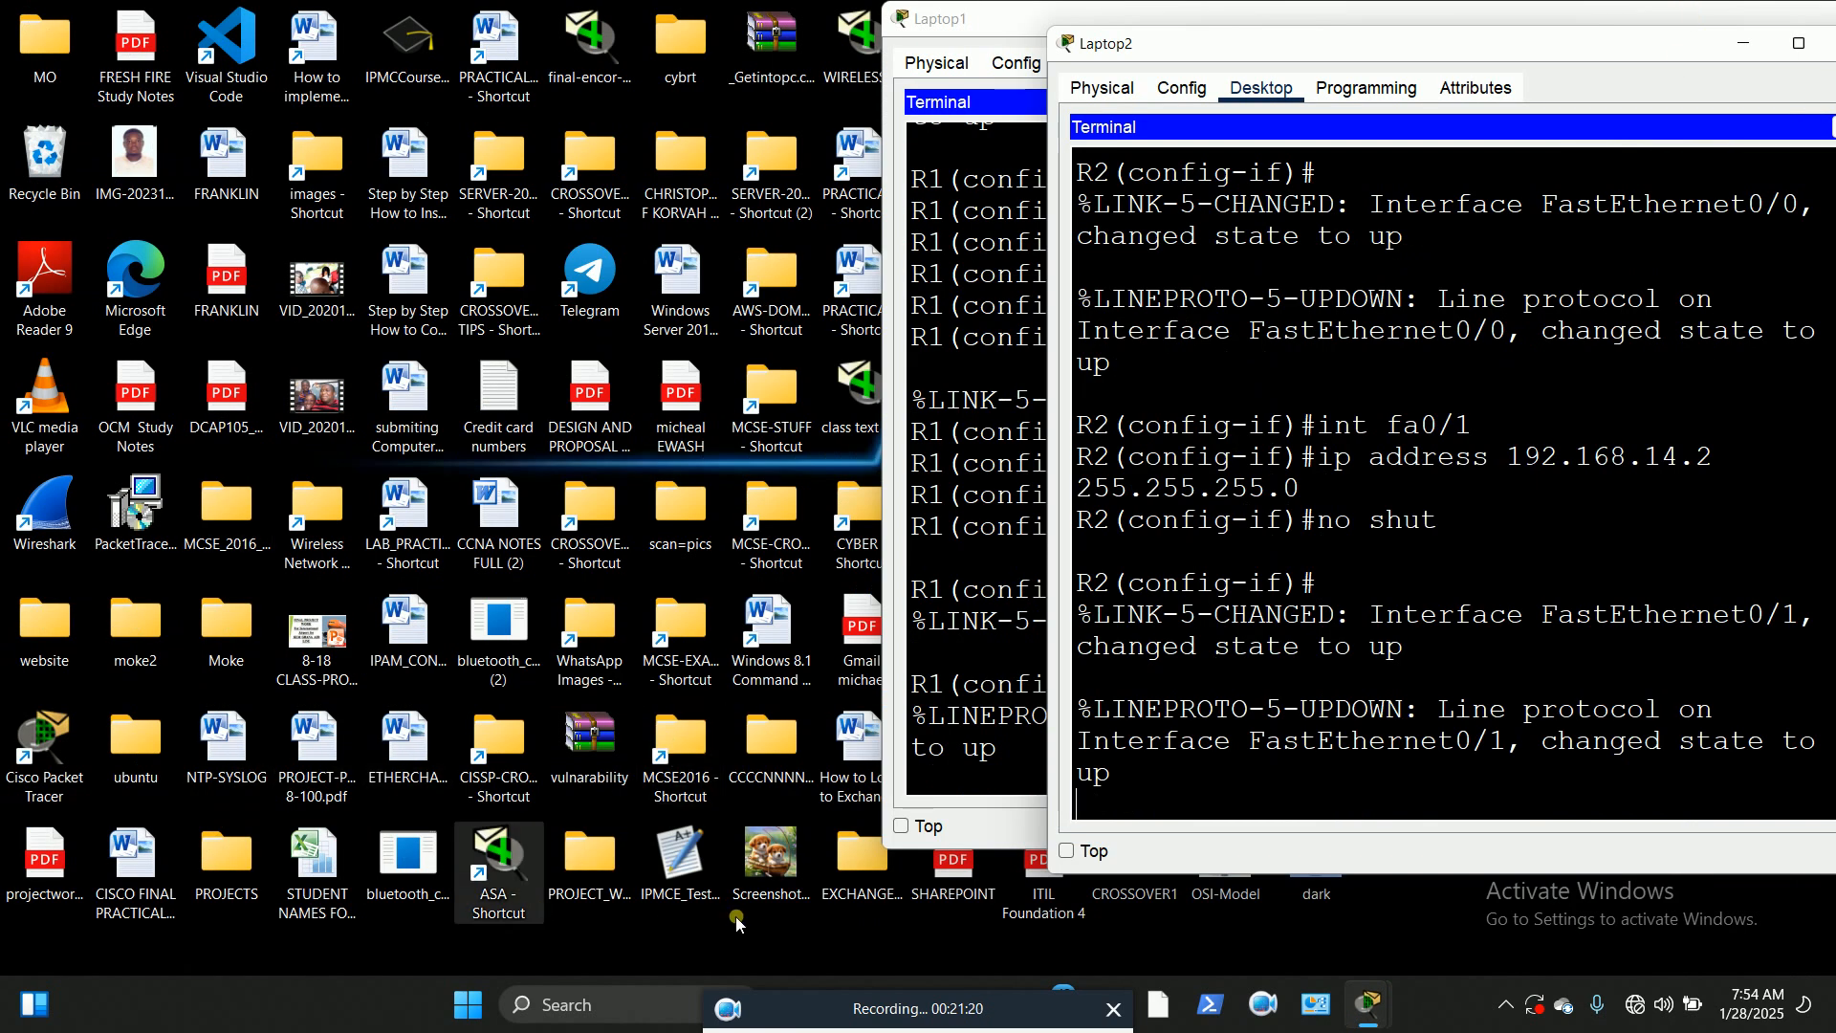
left_click(411, 51)
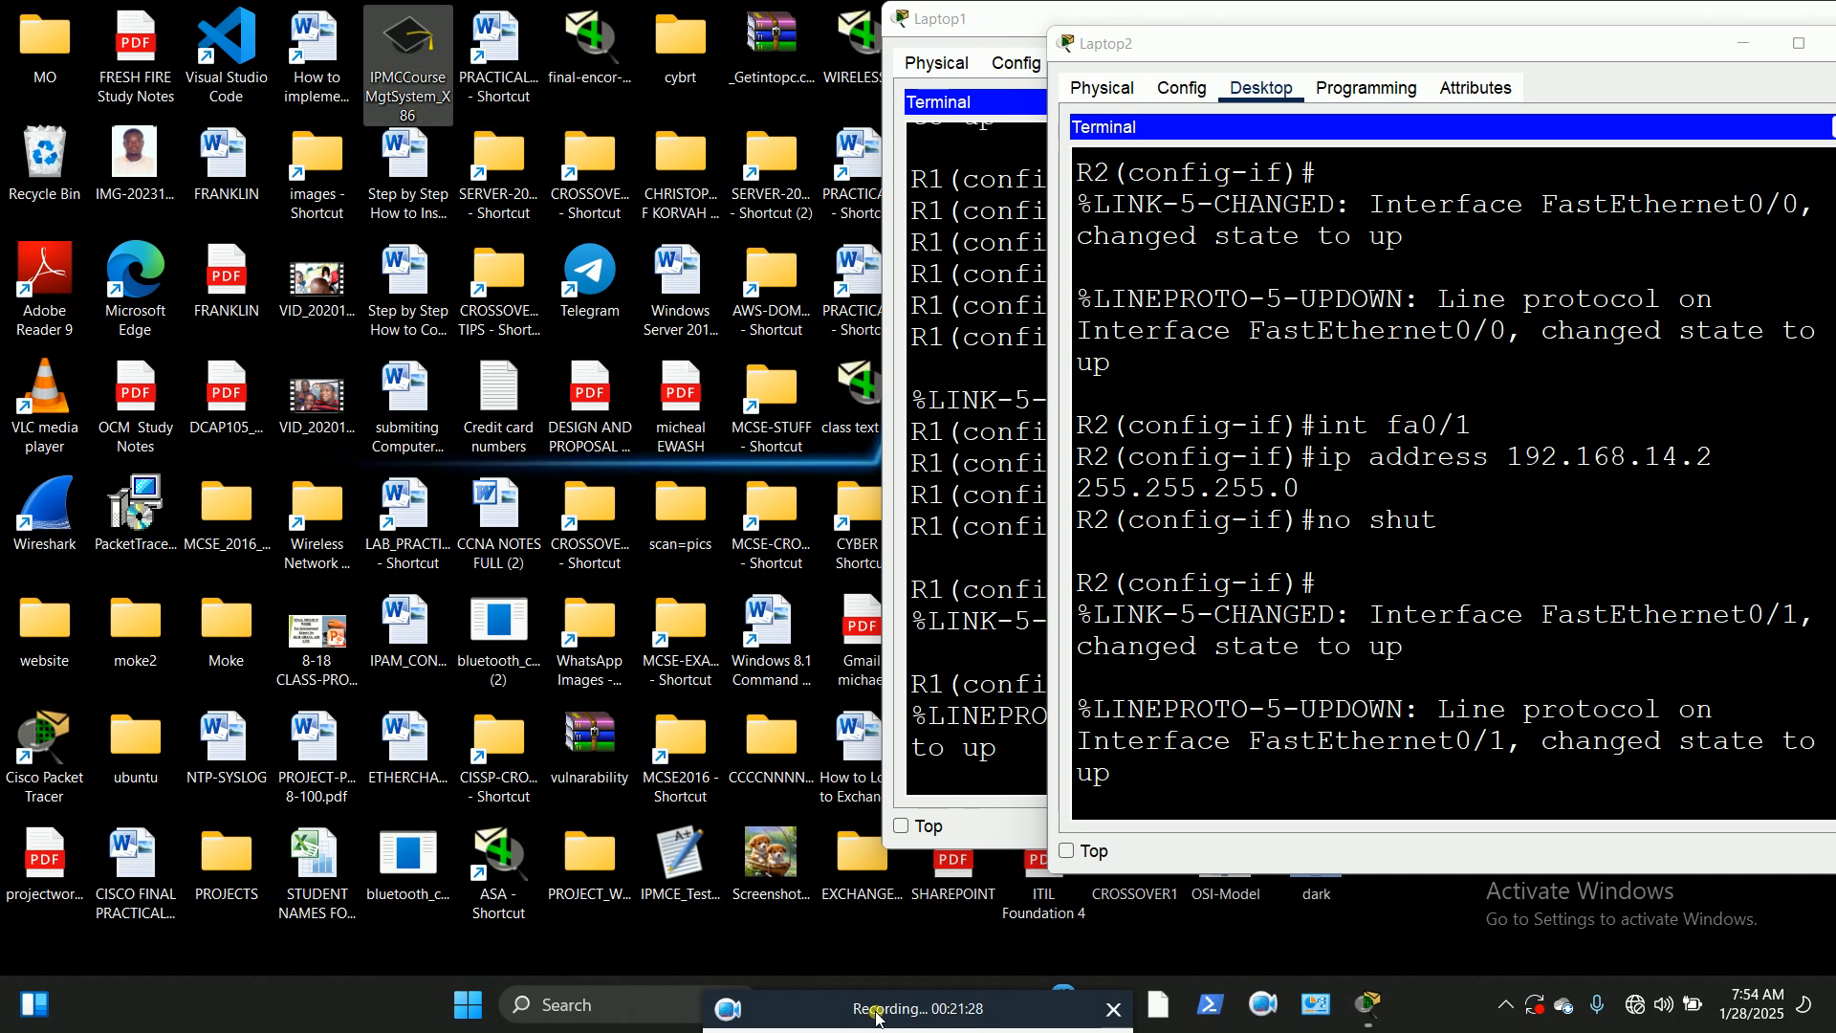
left_click(735, 1002)
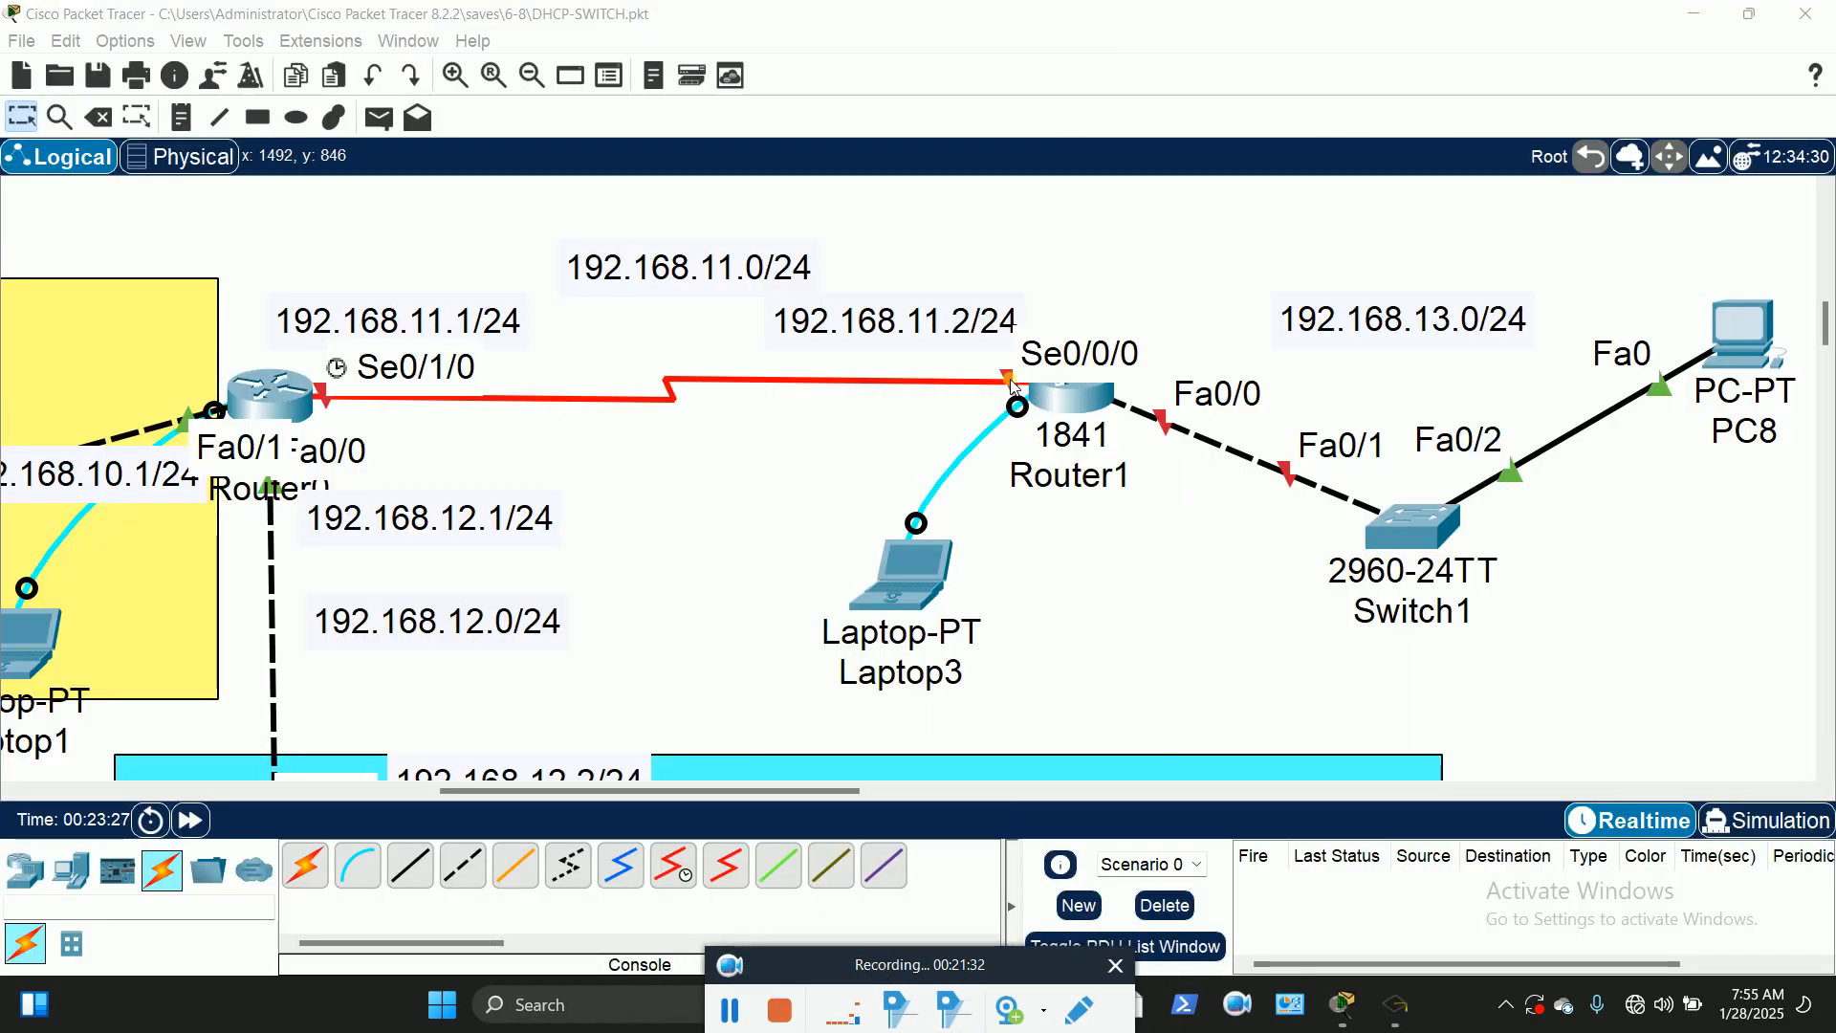
Step: Open the terminal session to Router1 on Laptop3, keeping the default connection settings and the laptop window clear of Router1
left_click(913, 570)
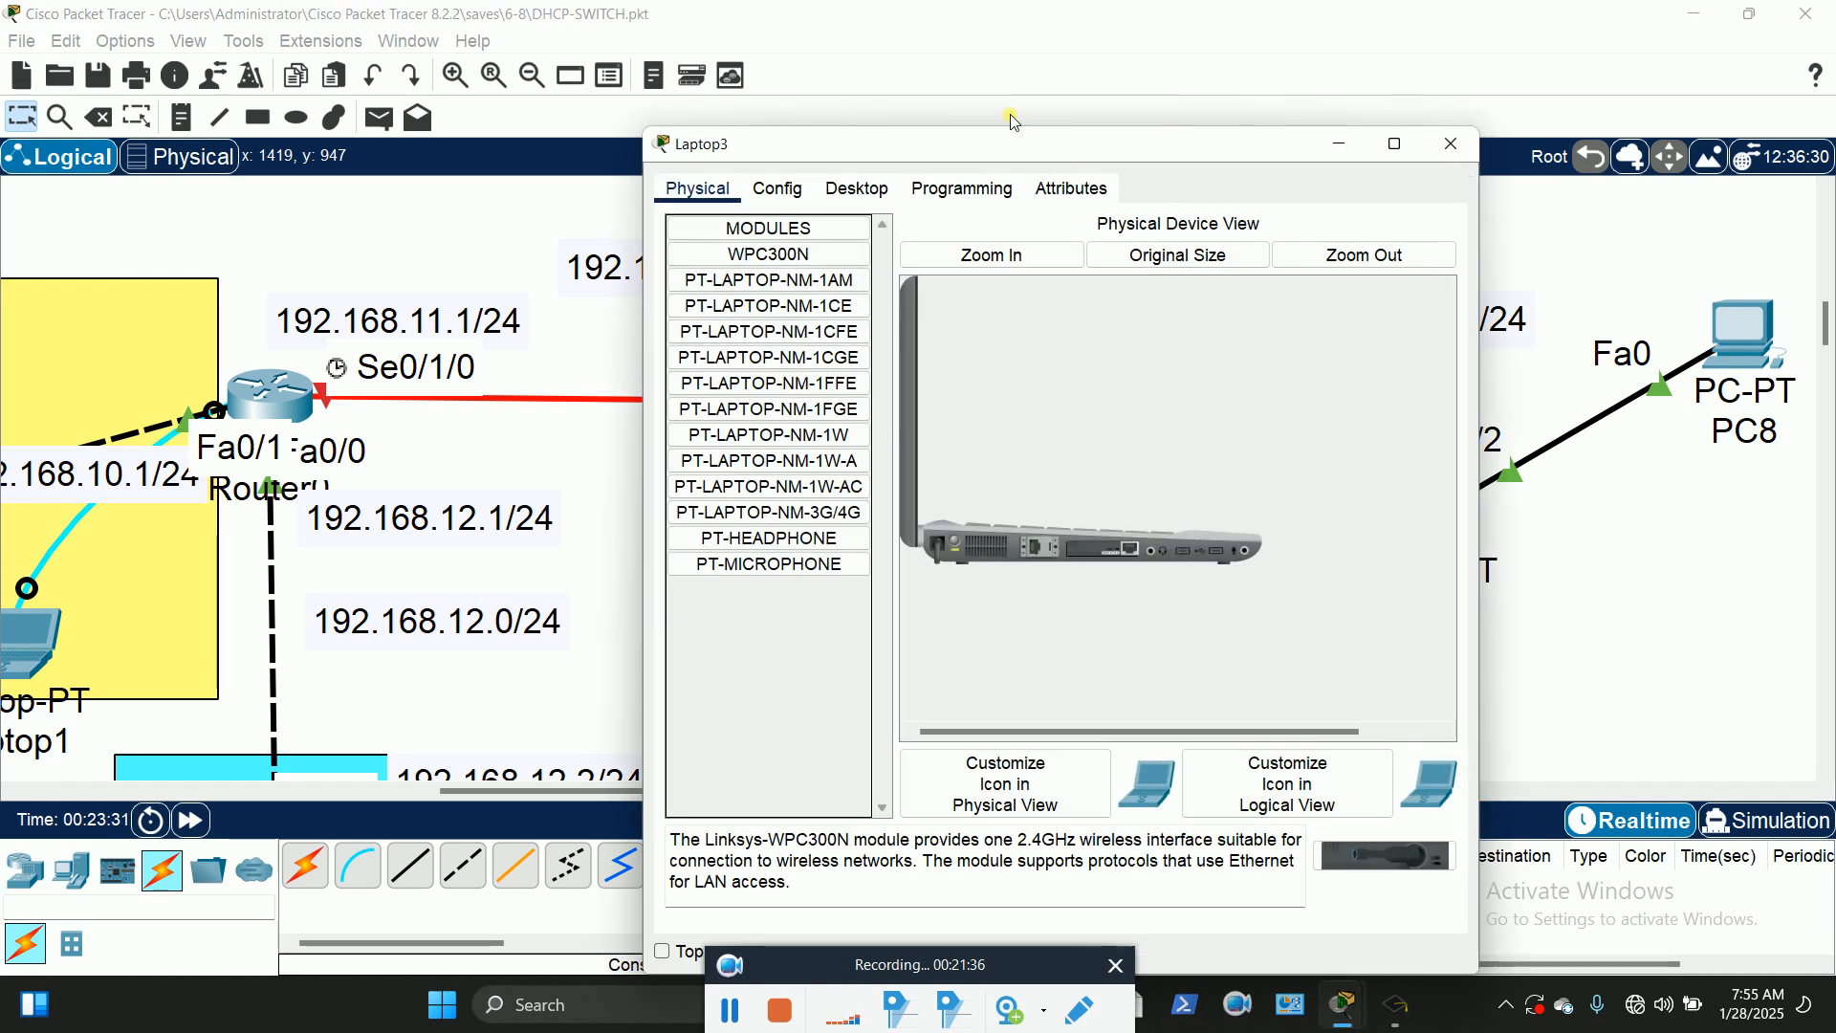
left_click_drag(484, 789, 580, 793)
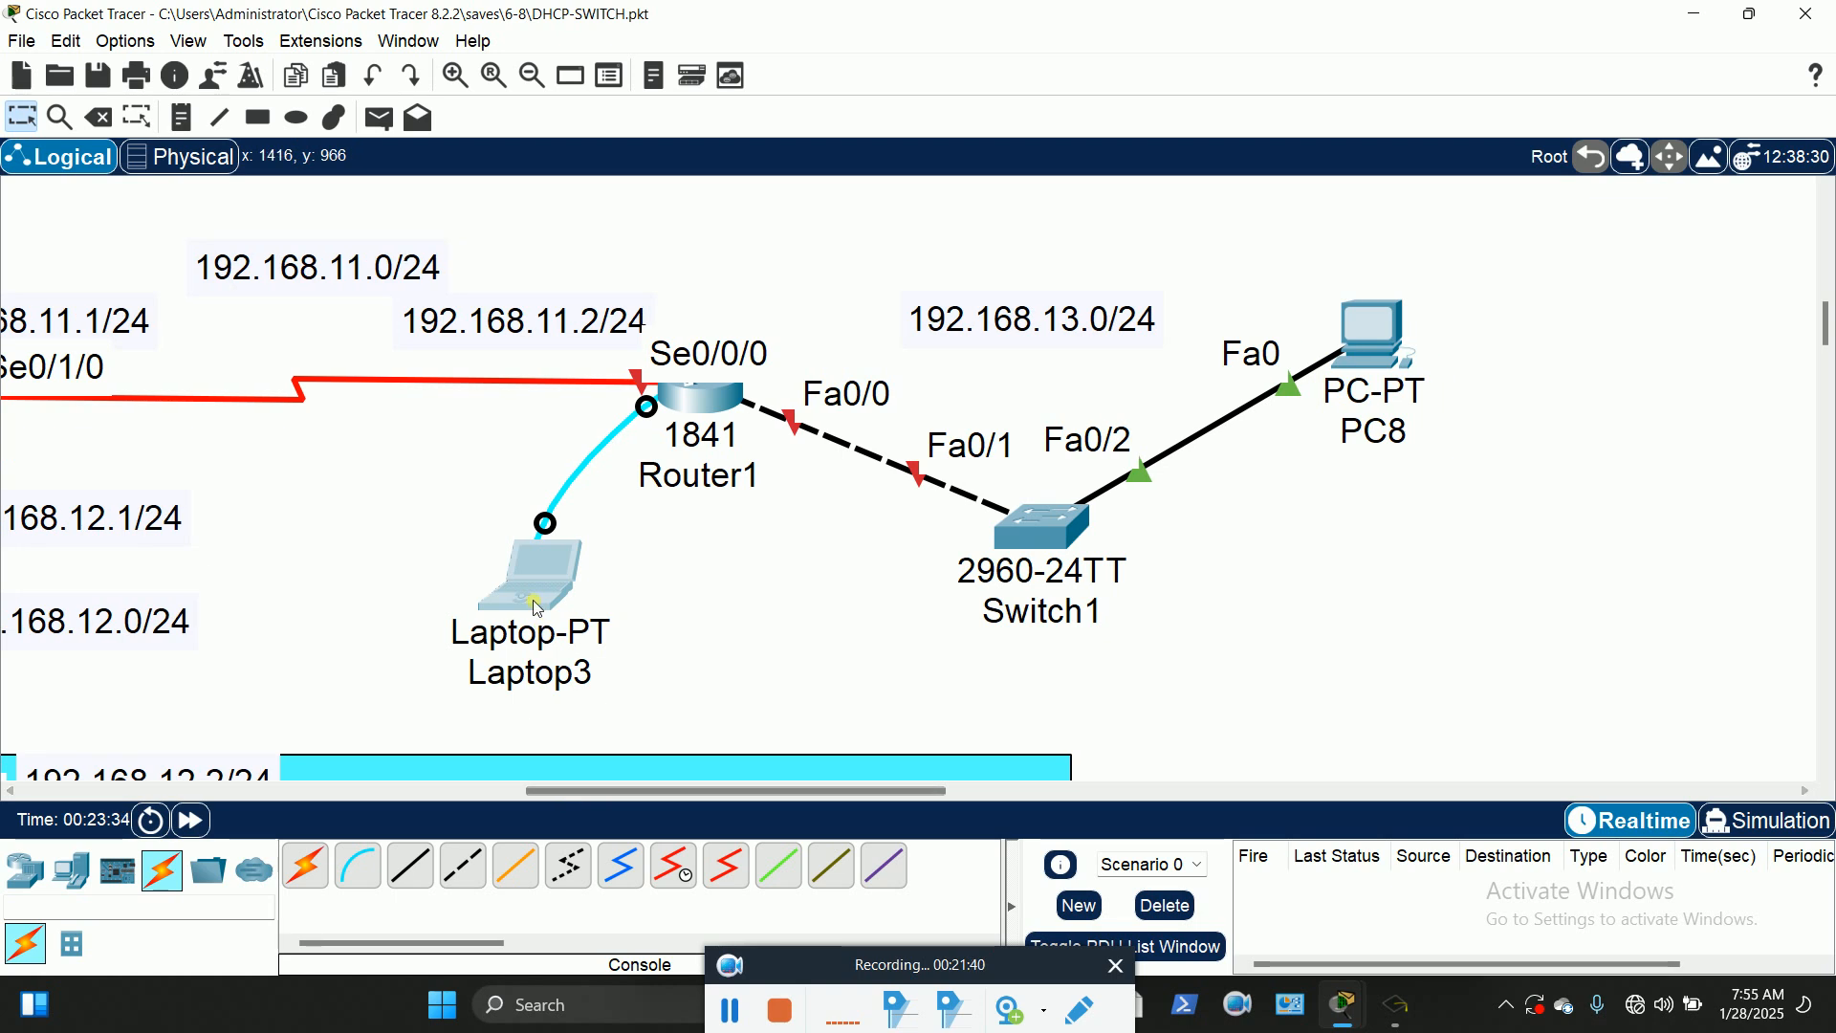
left_click_drag(947, 149, 1270, 55)
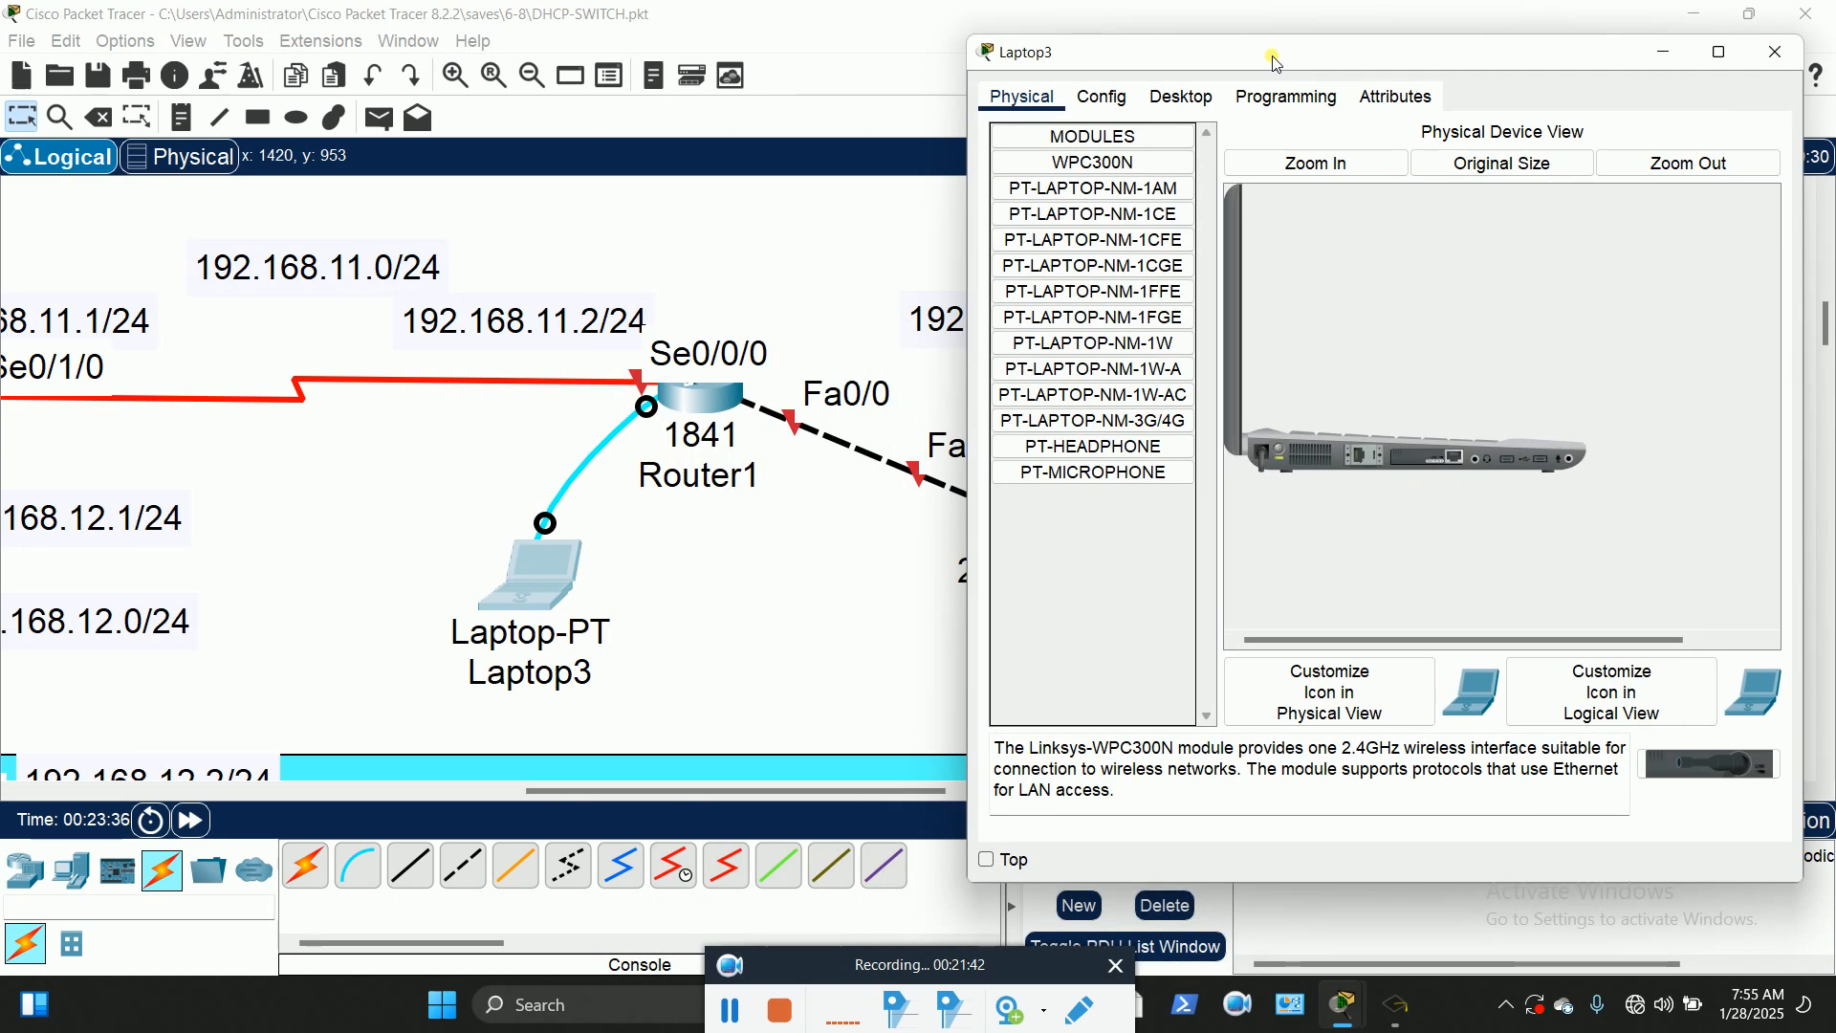
left_click(1203, 105)
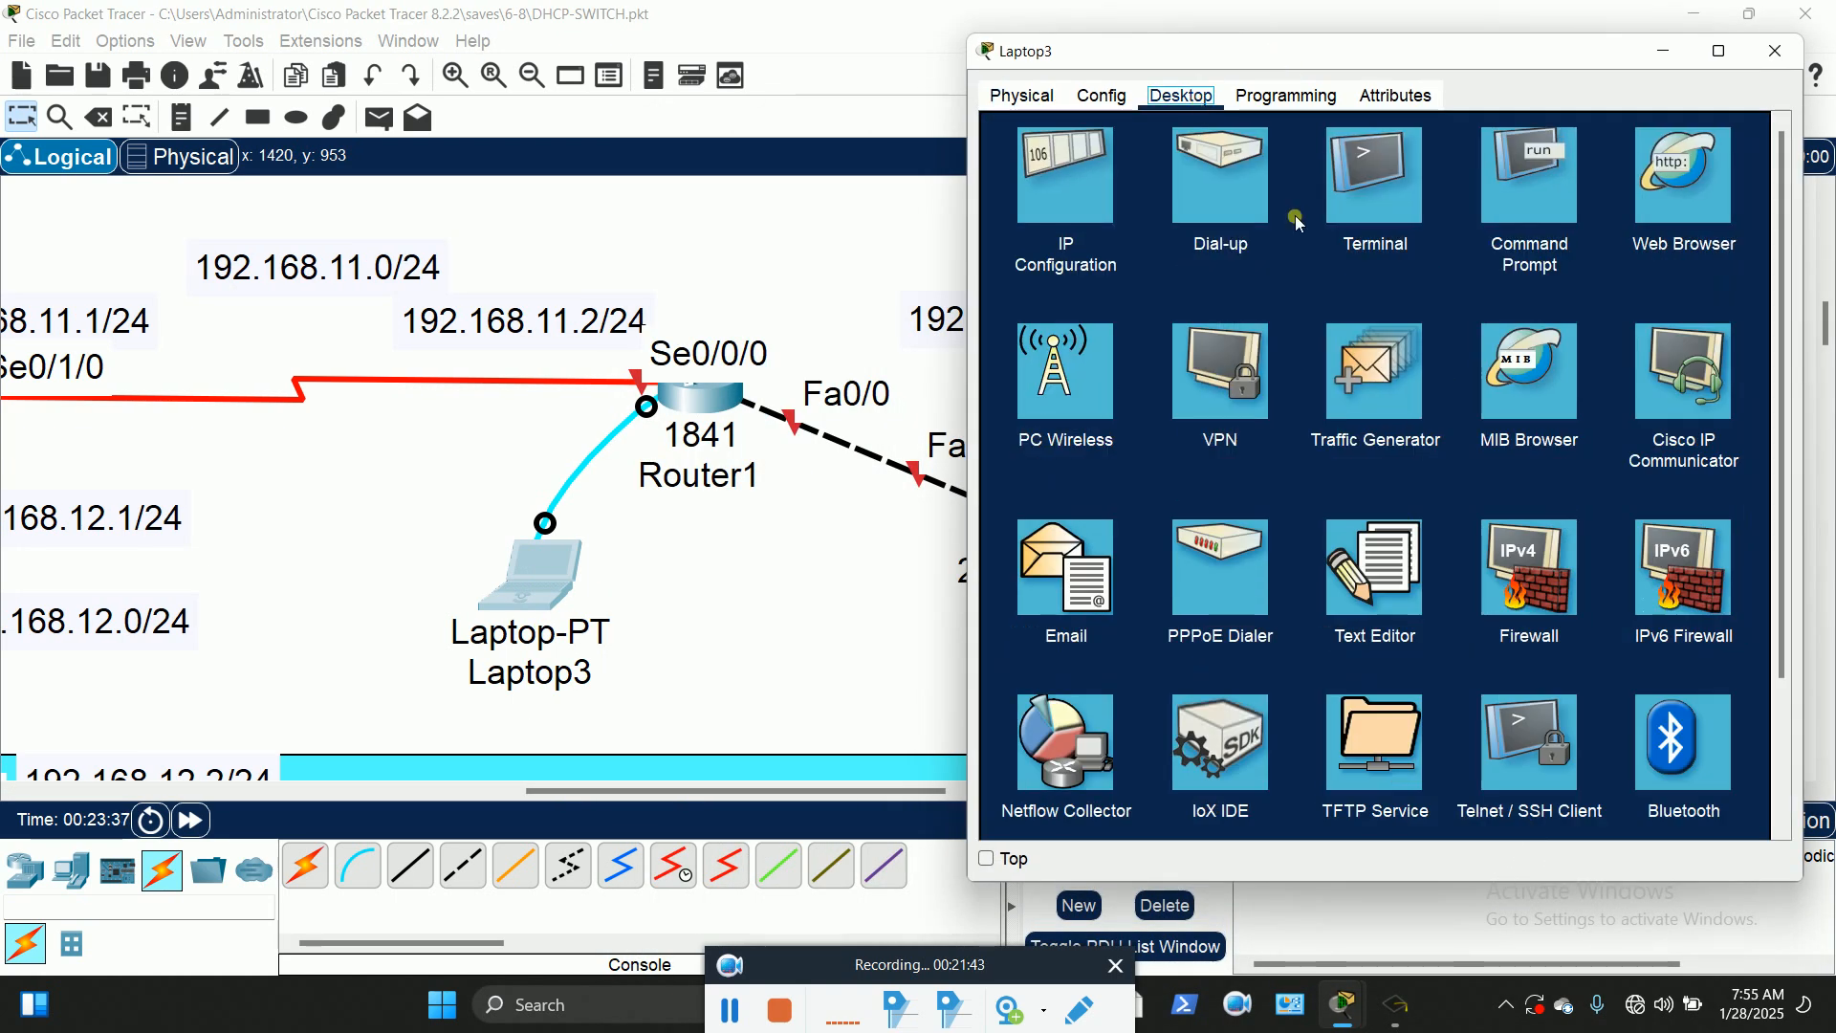
left_click(1376, 182)
left_click(1712, 359)
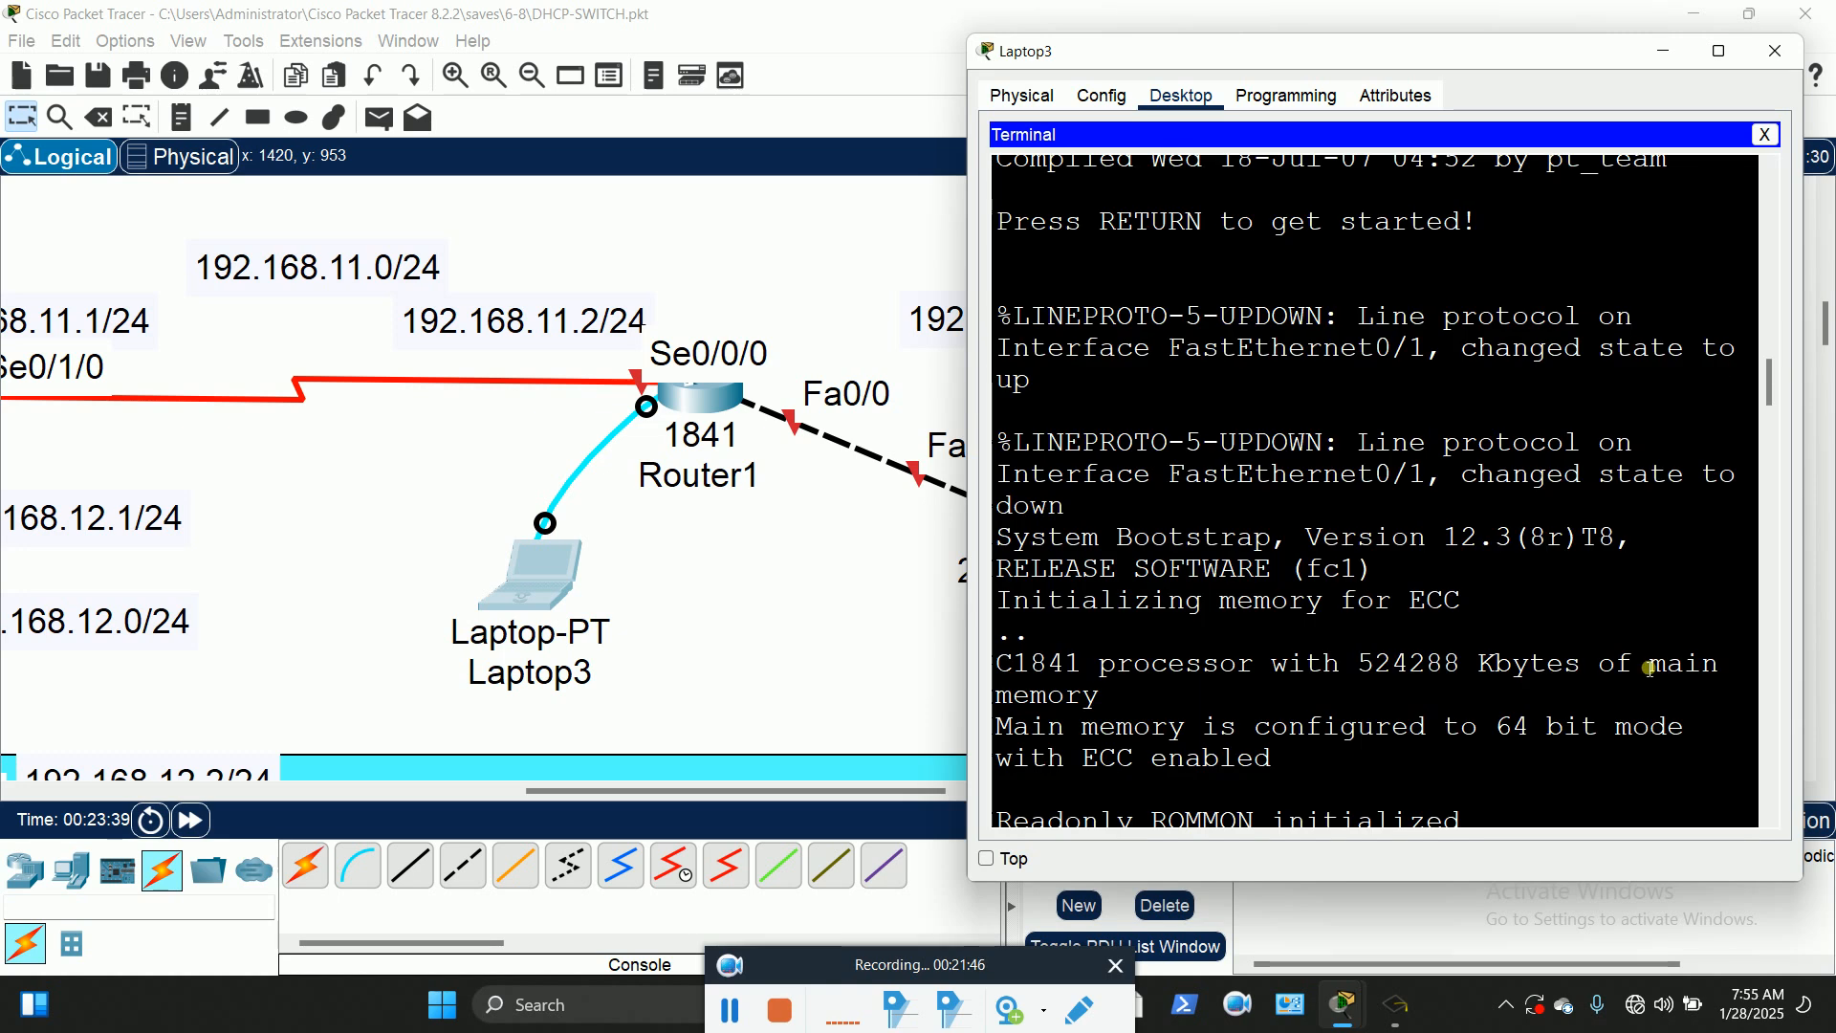
Step: Answer no to the initial configuration dialog in Router1's console session
key("Return")
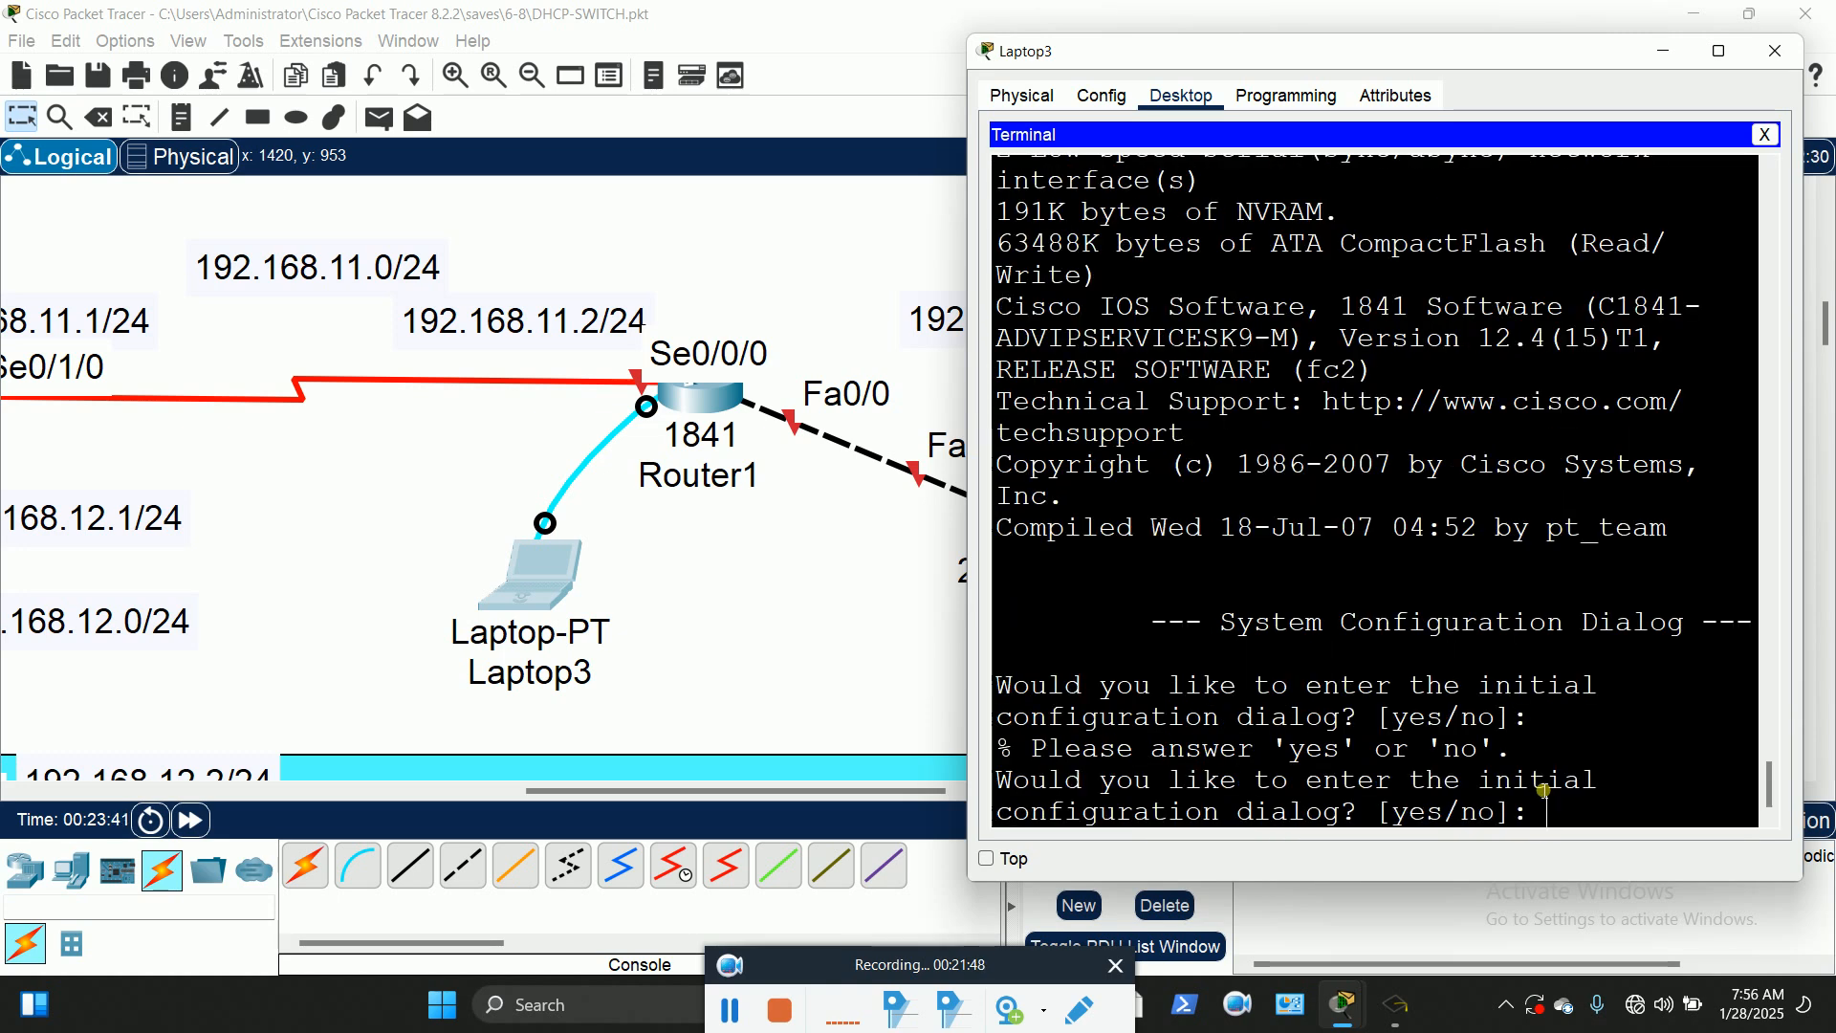
type("no")
key("Return")
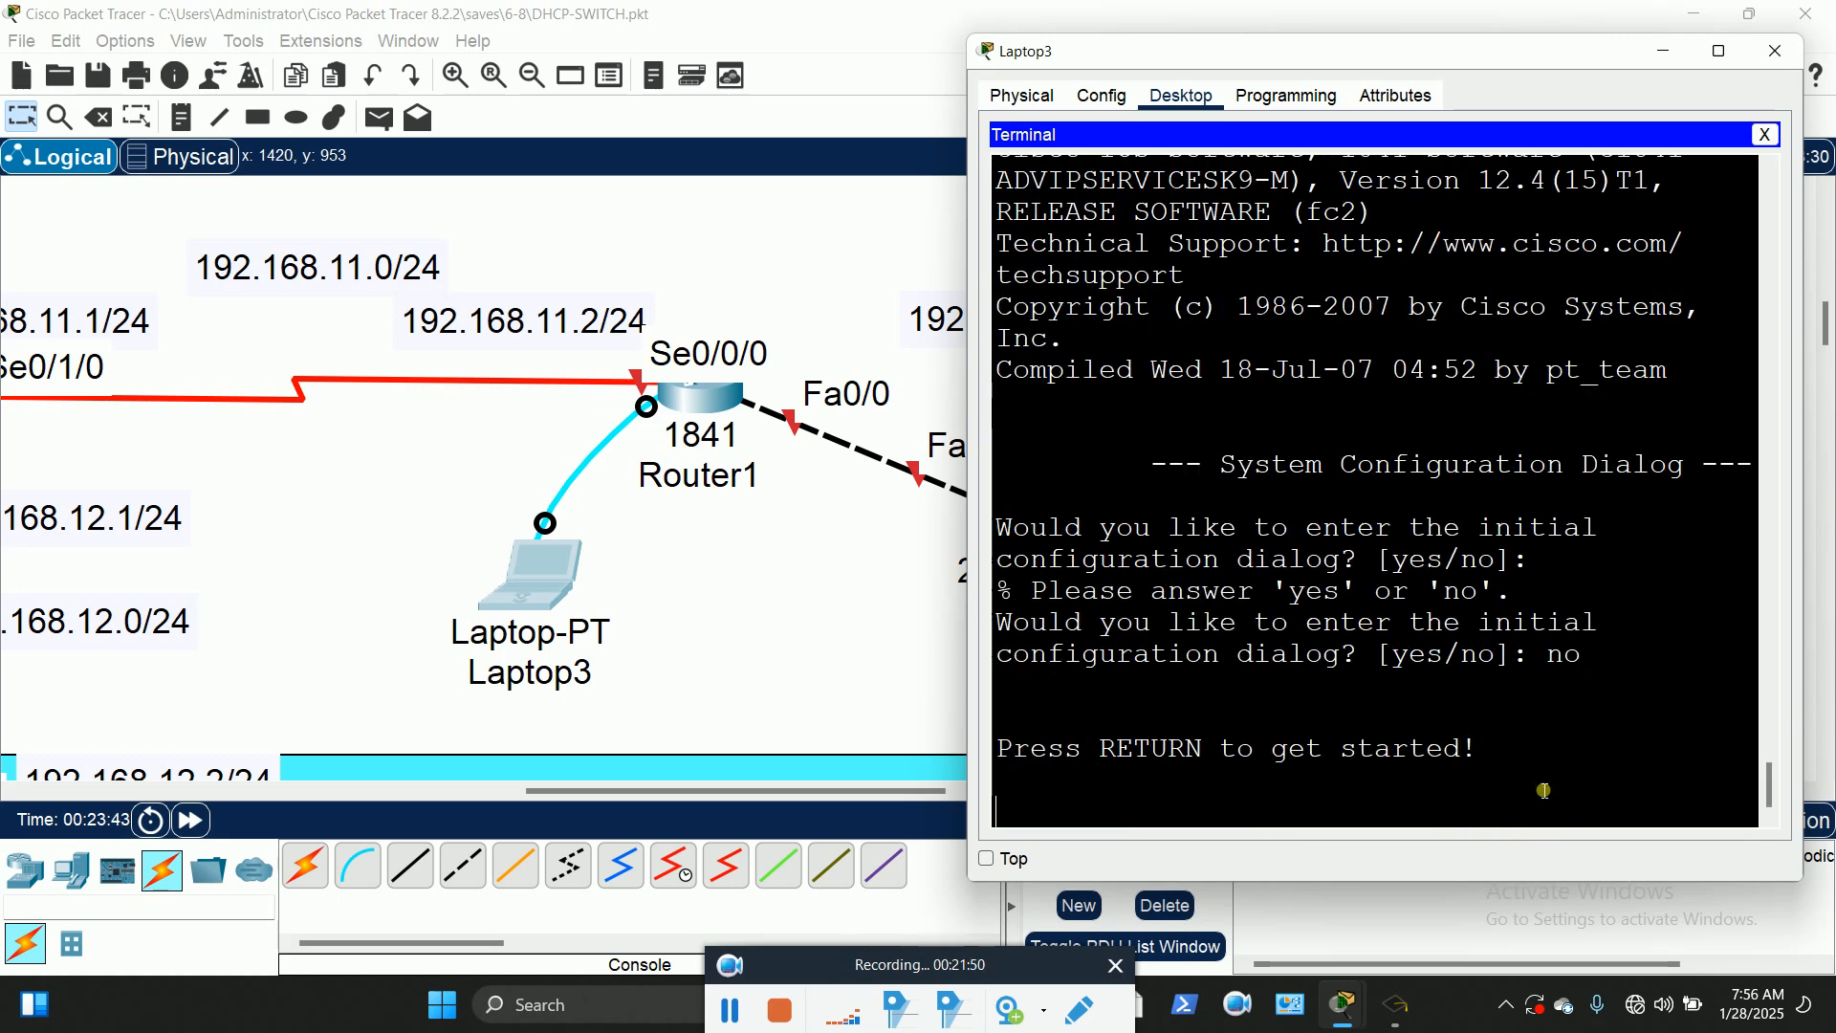
Step: Enter global configuration mode on Router1 and set its hostname to R3
key("Return")
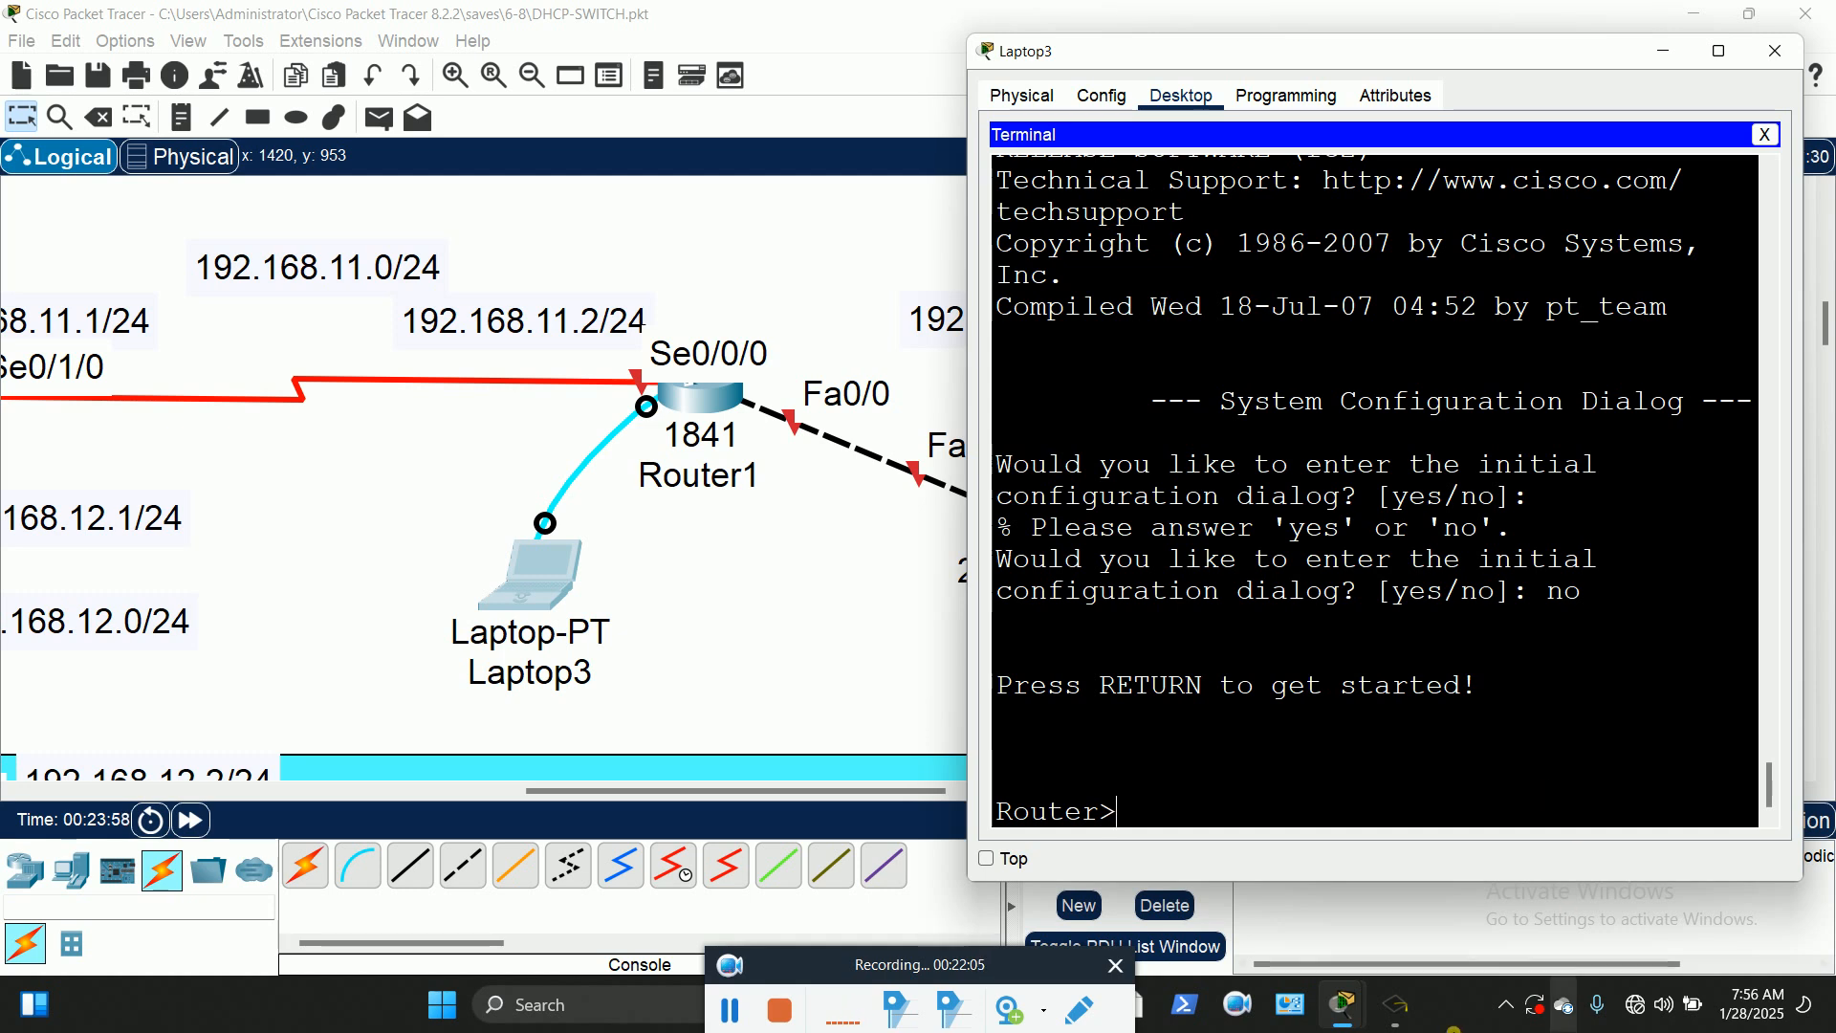
type("en")
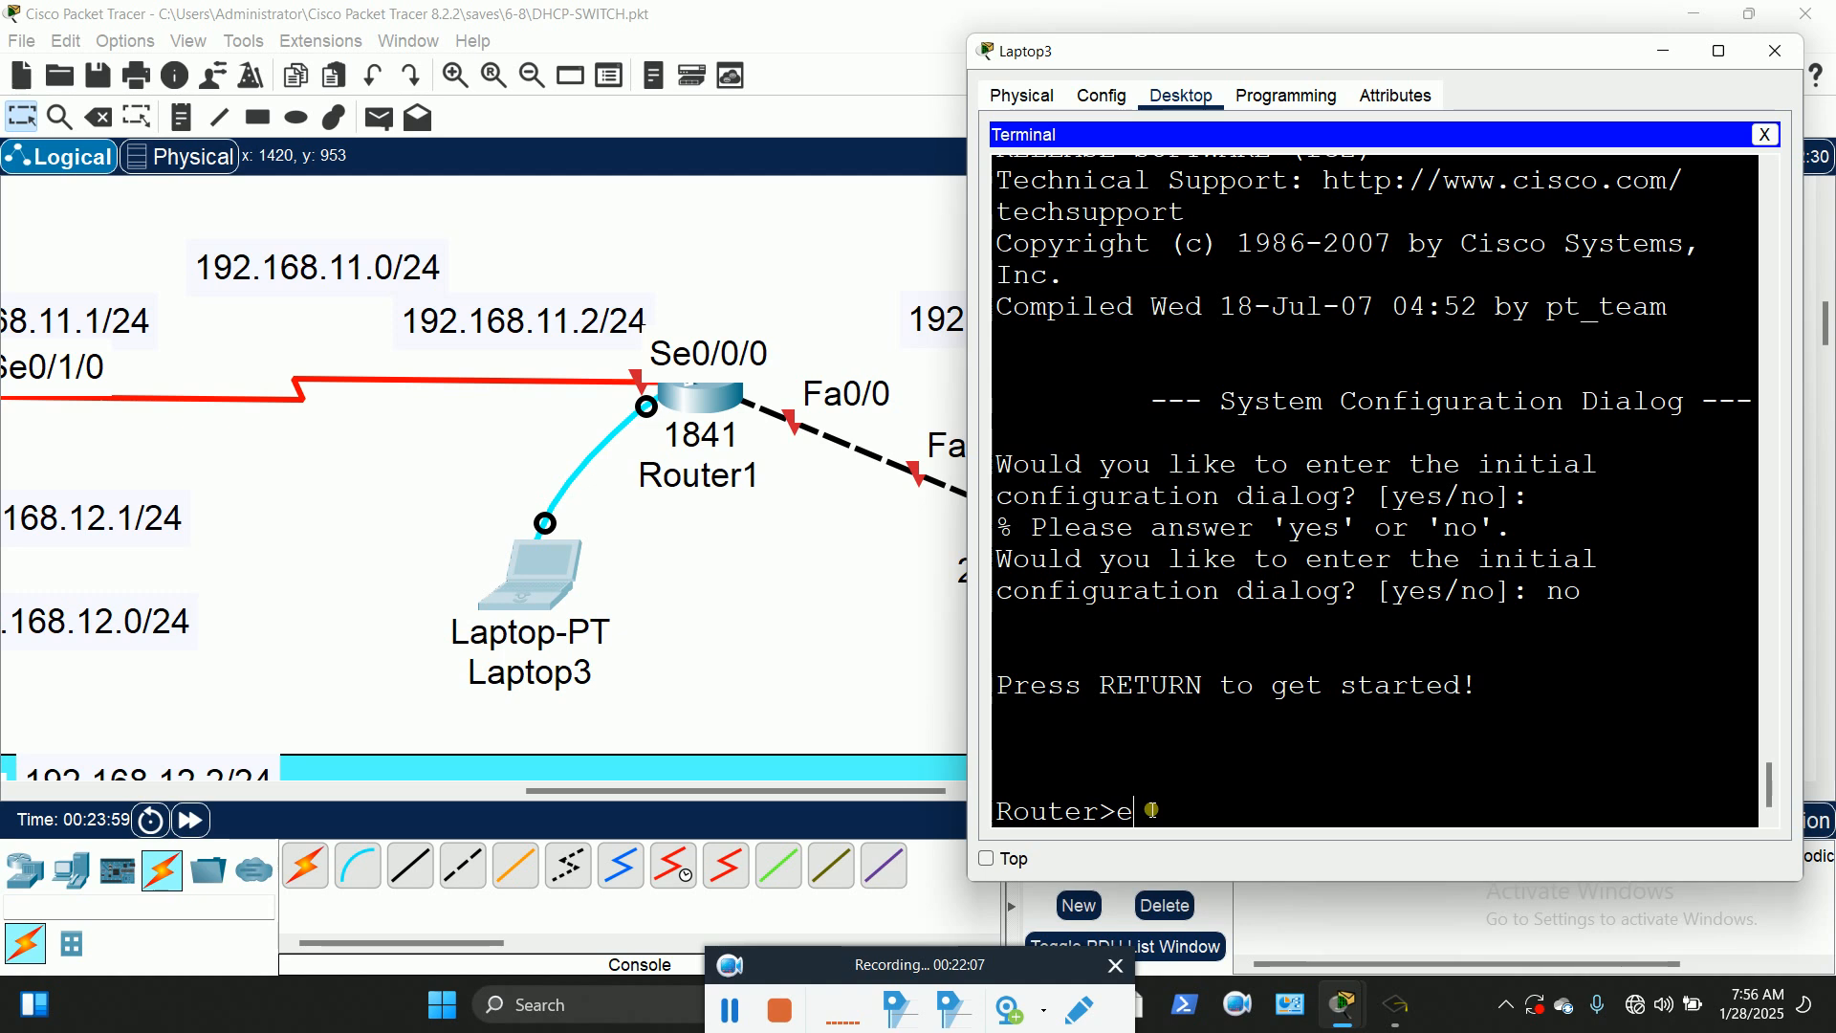
key("Return")
type("confi")
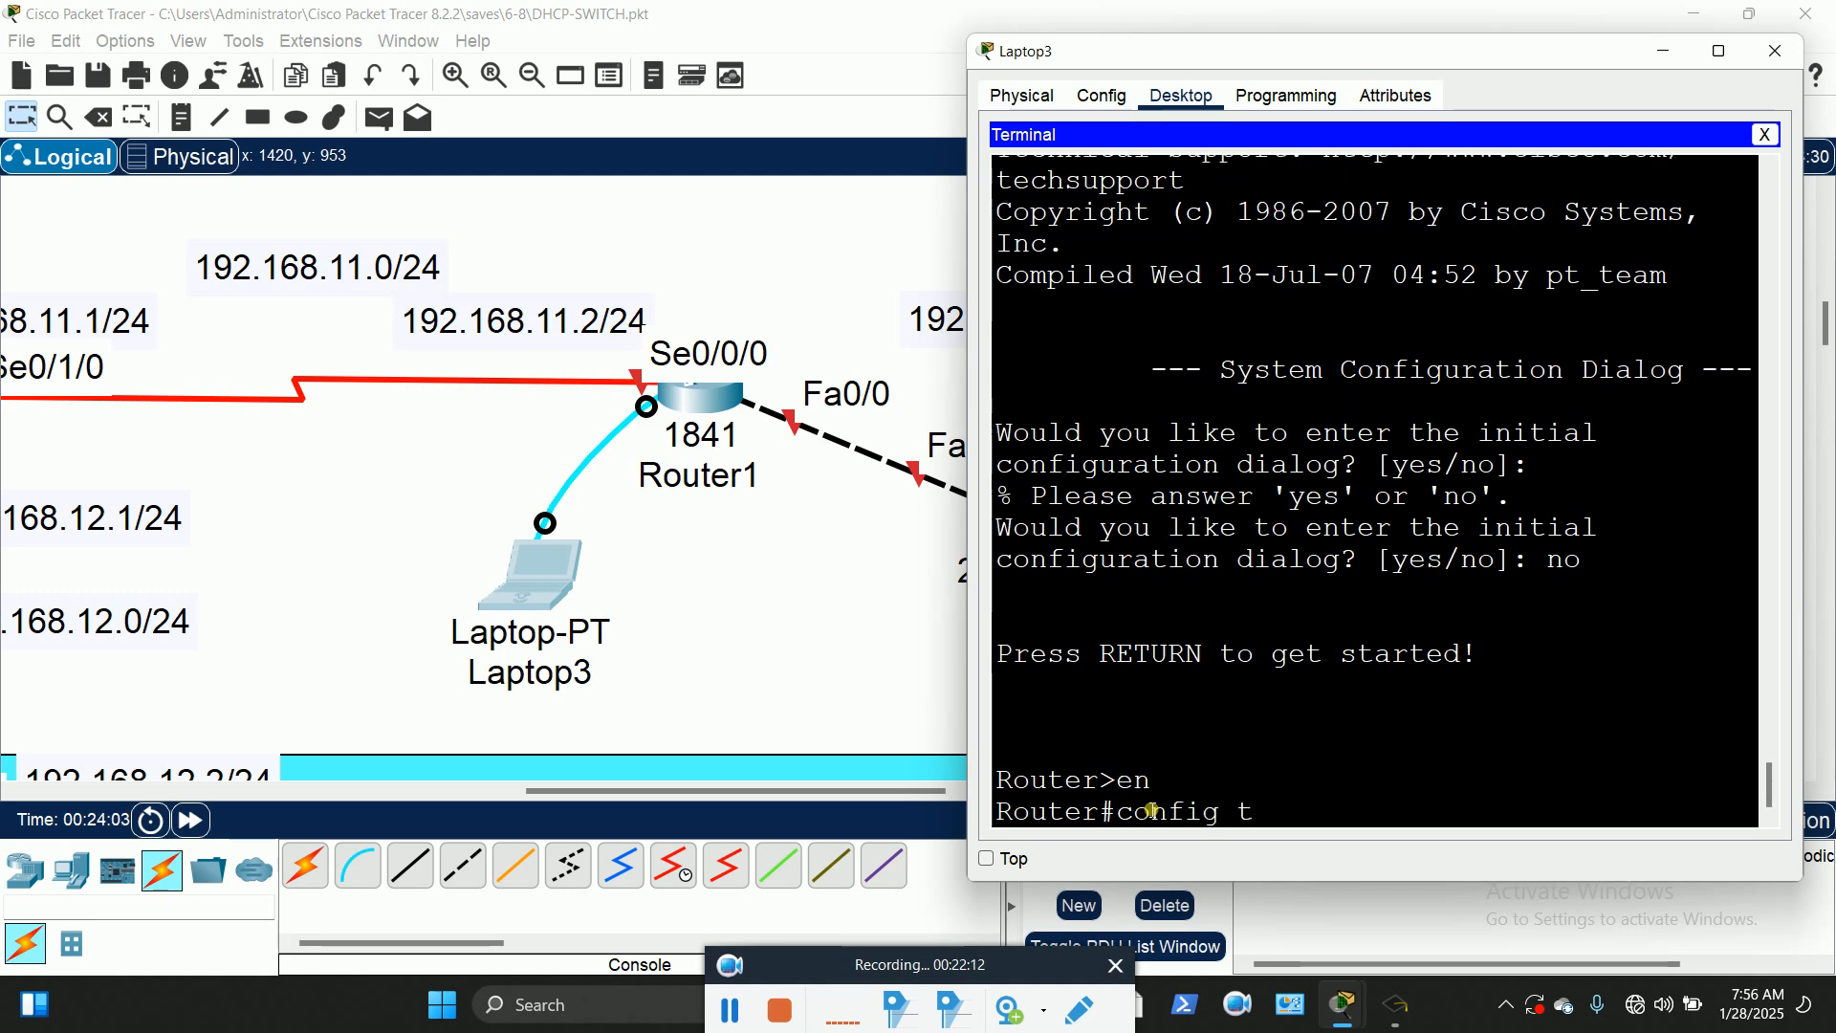
type("g t")
key("Return")
type("hos")
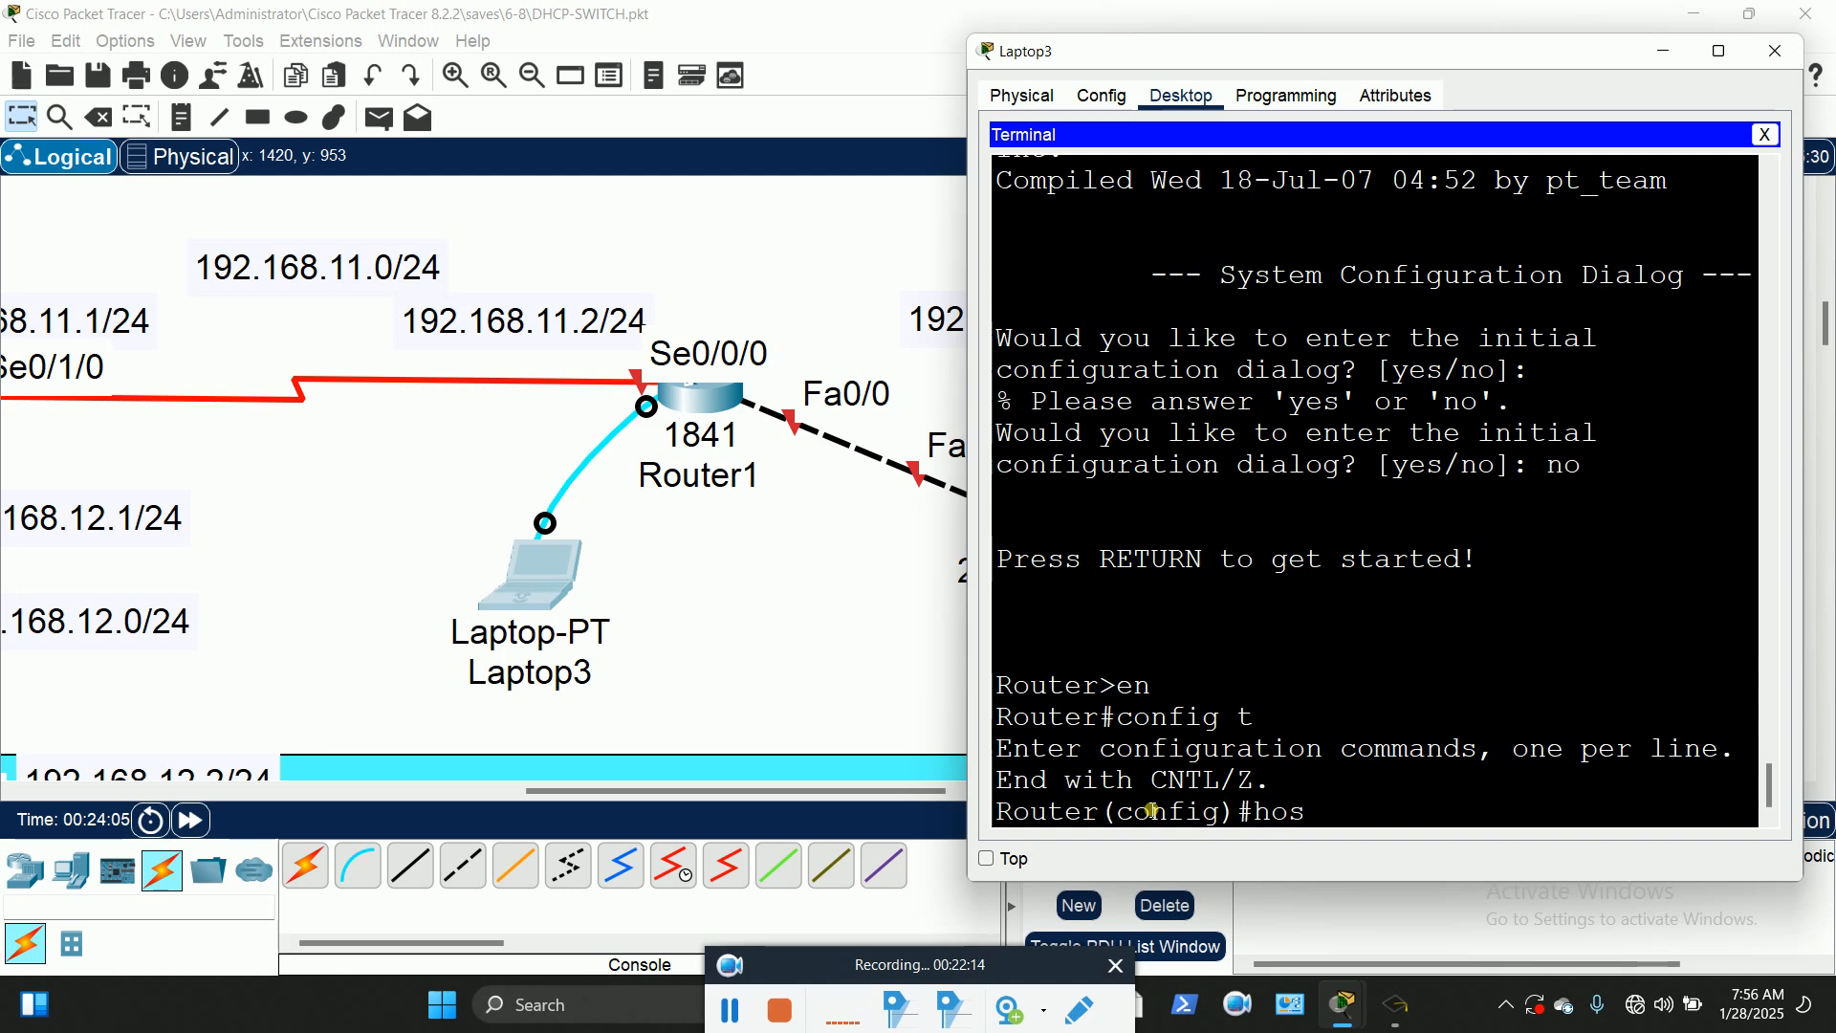
type("t R")
type("3")
key("Return")
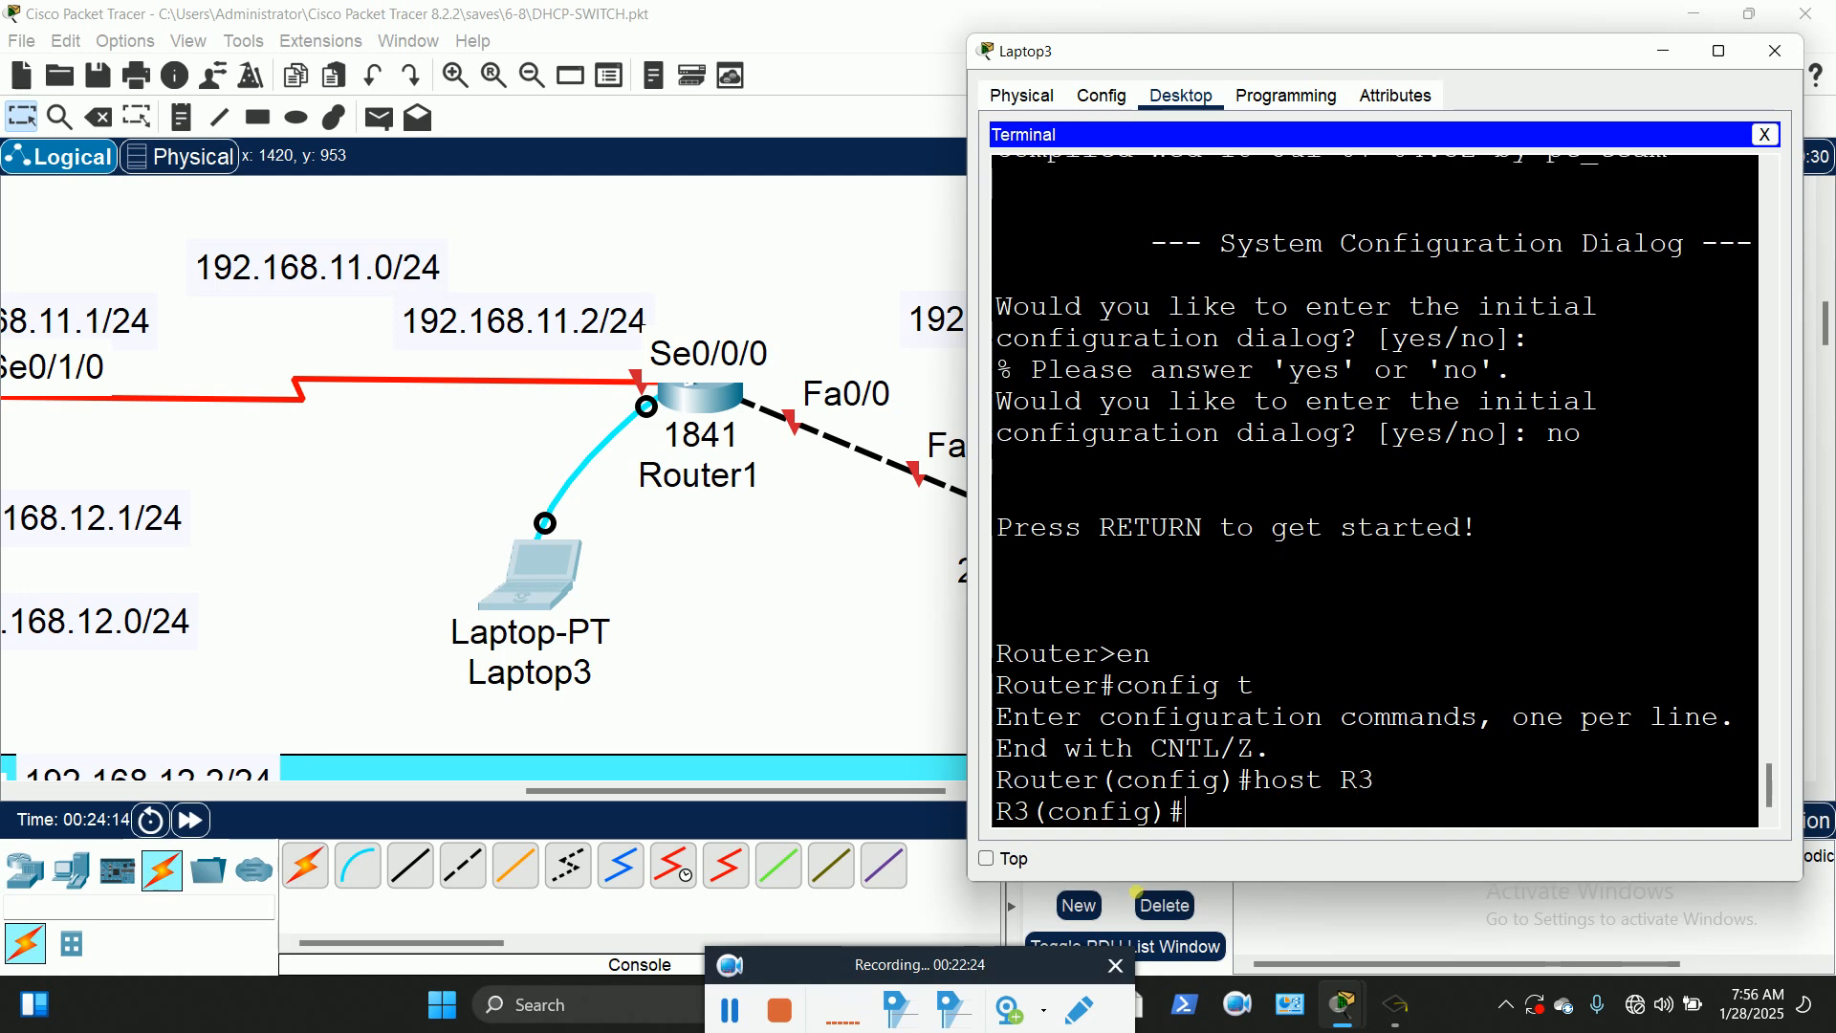
Step: Rename the Router1 label in the workspace to R3
left_click(746, 476)
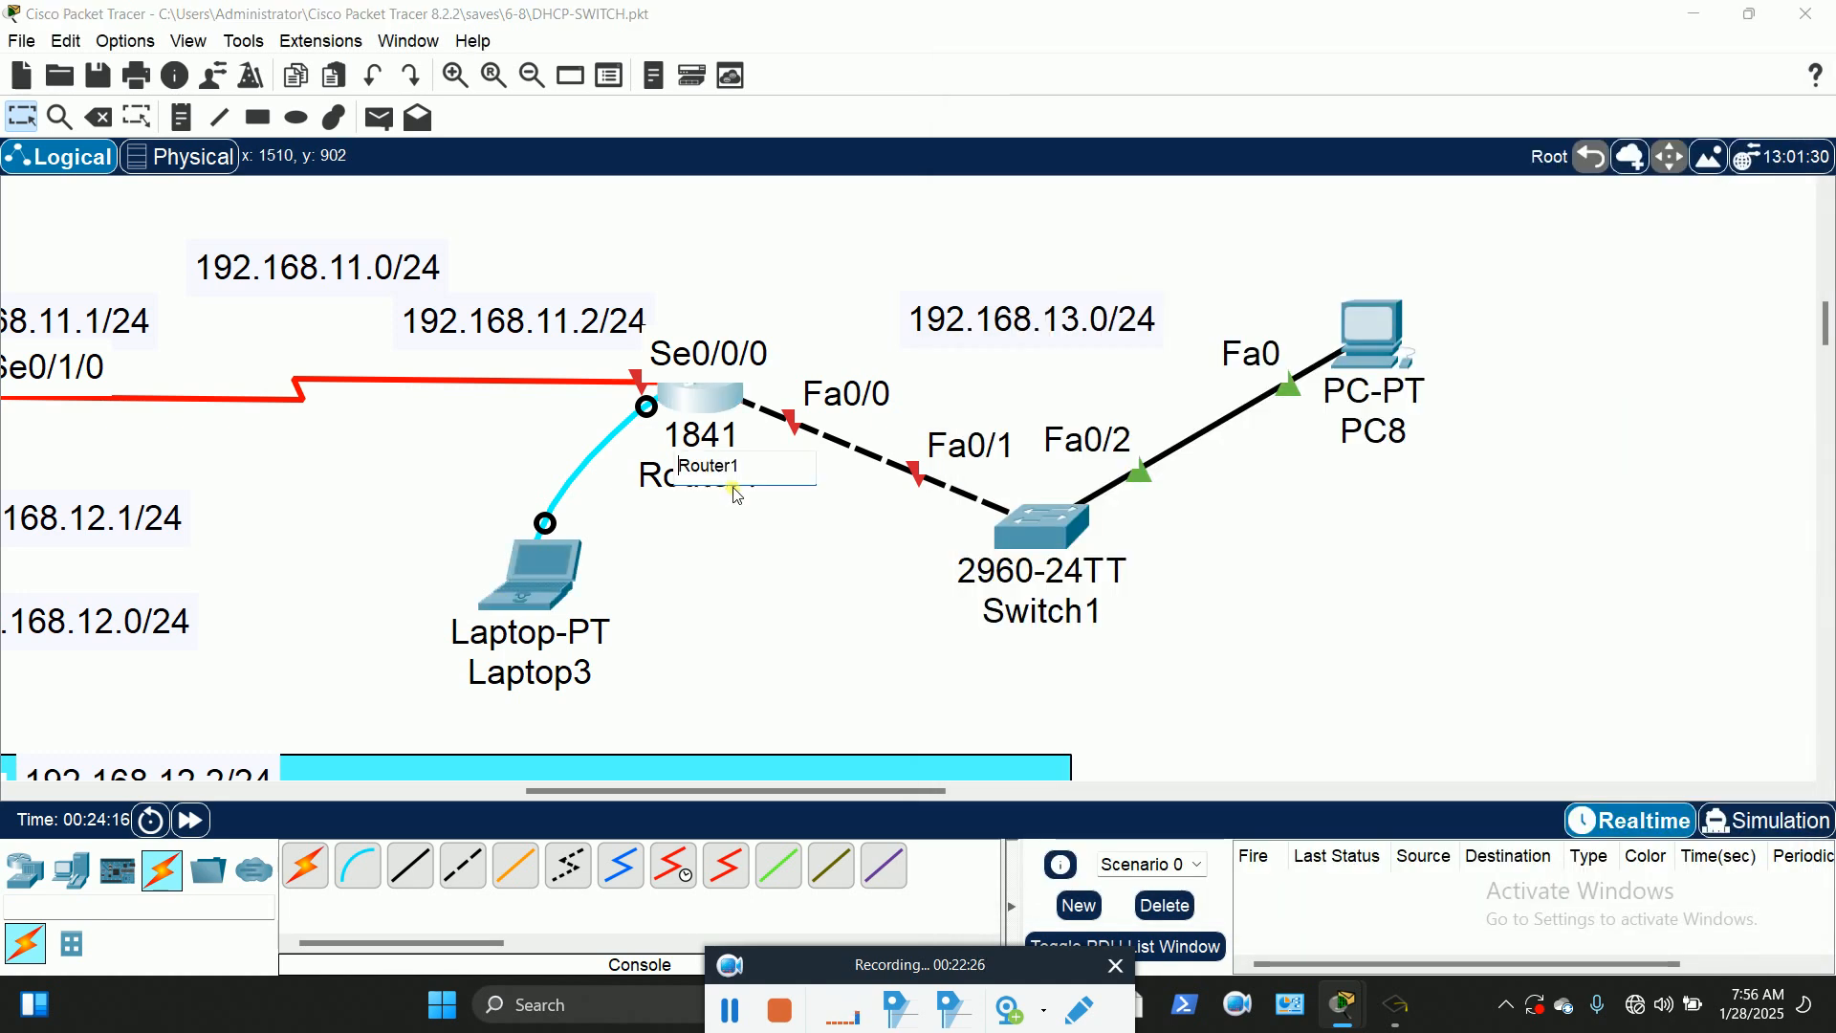
left_click_drag(748, 481, 695, 478)
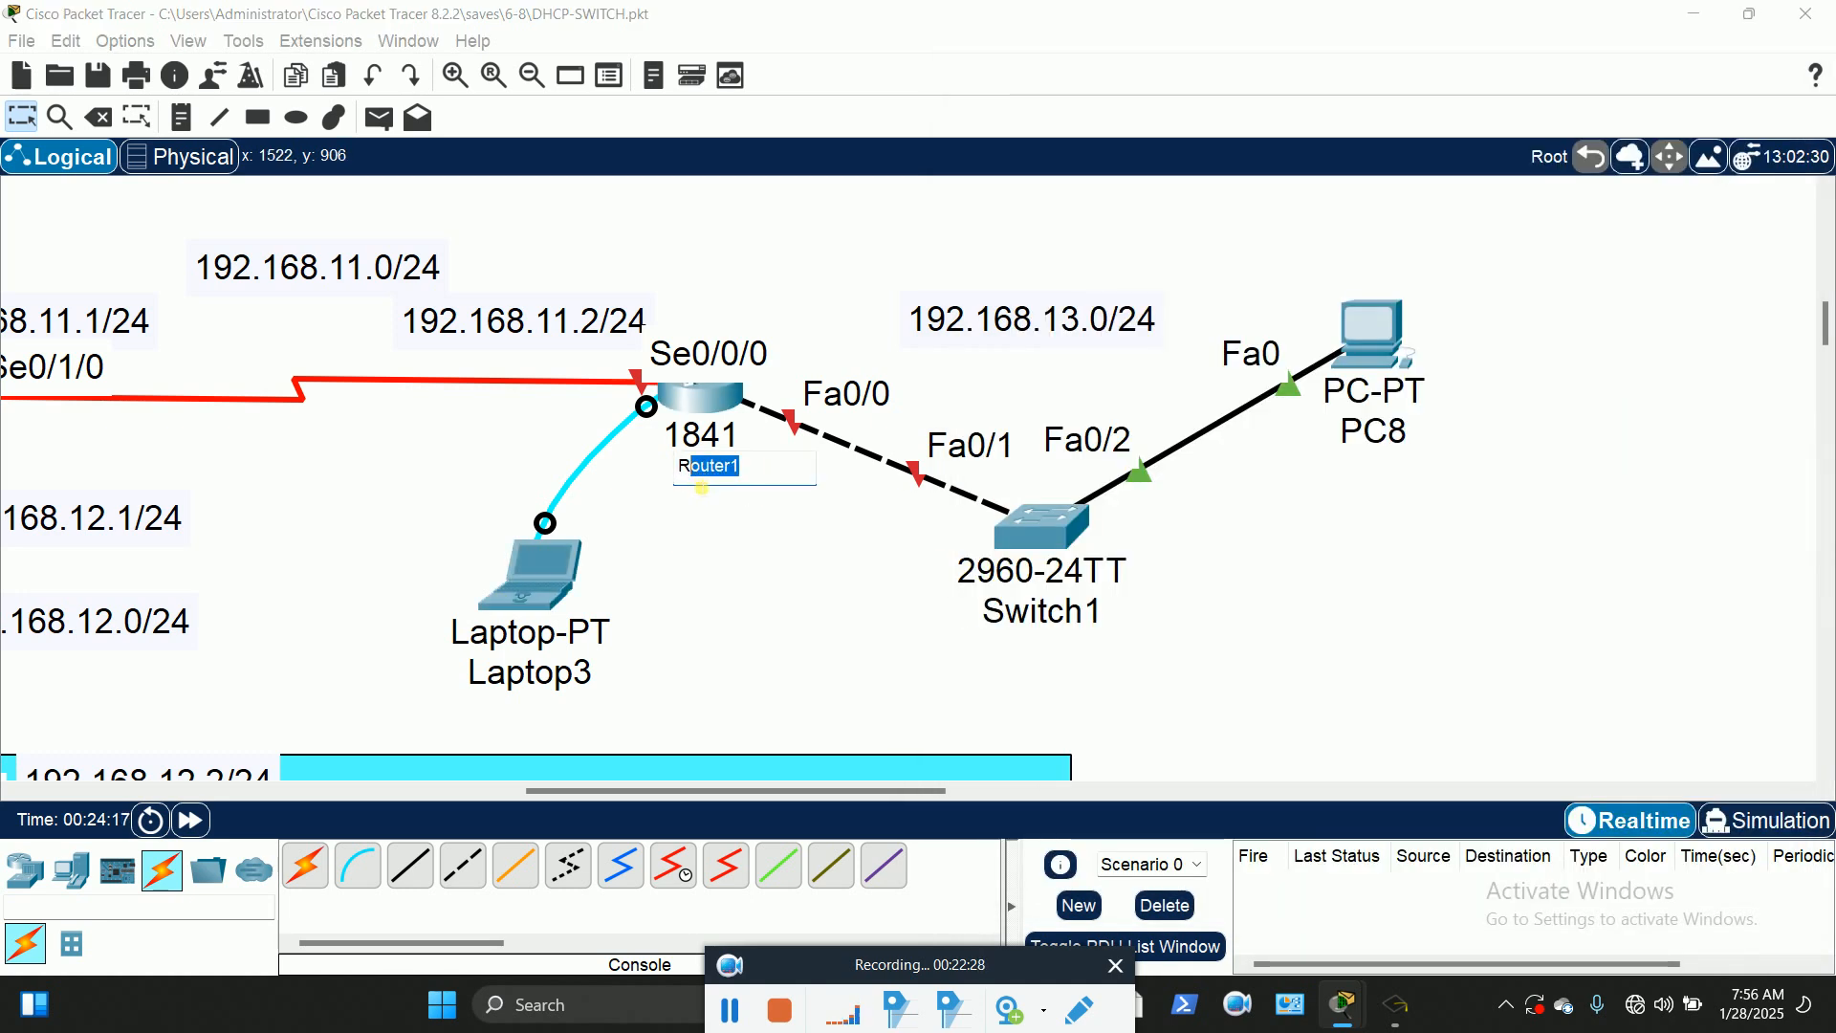
type("3")
key("Return")
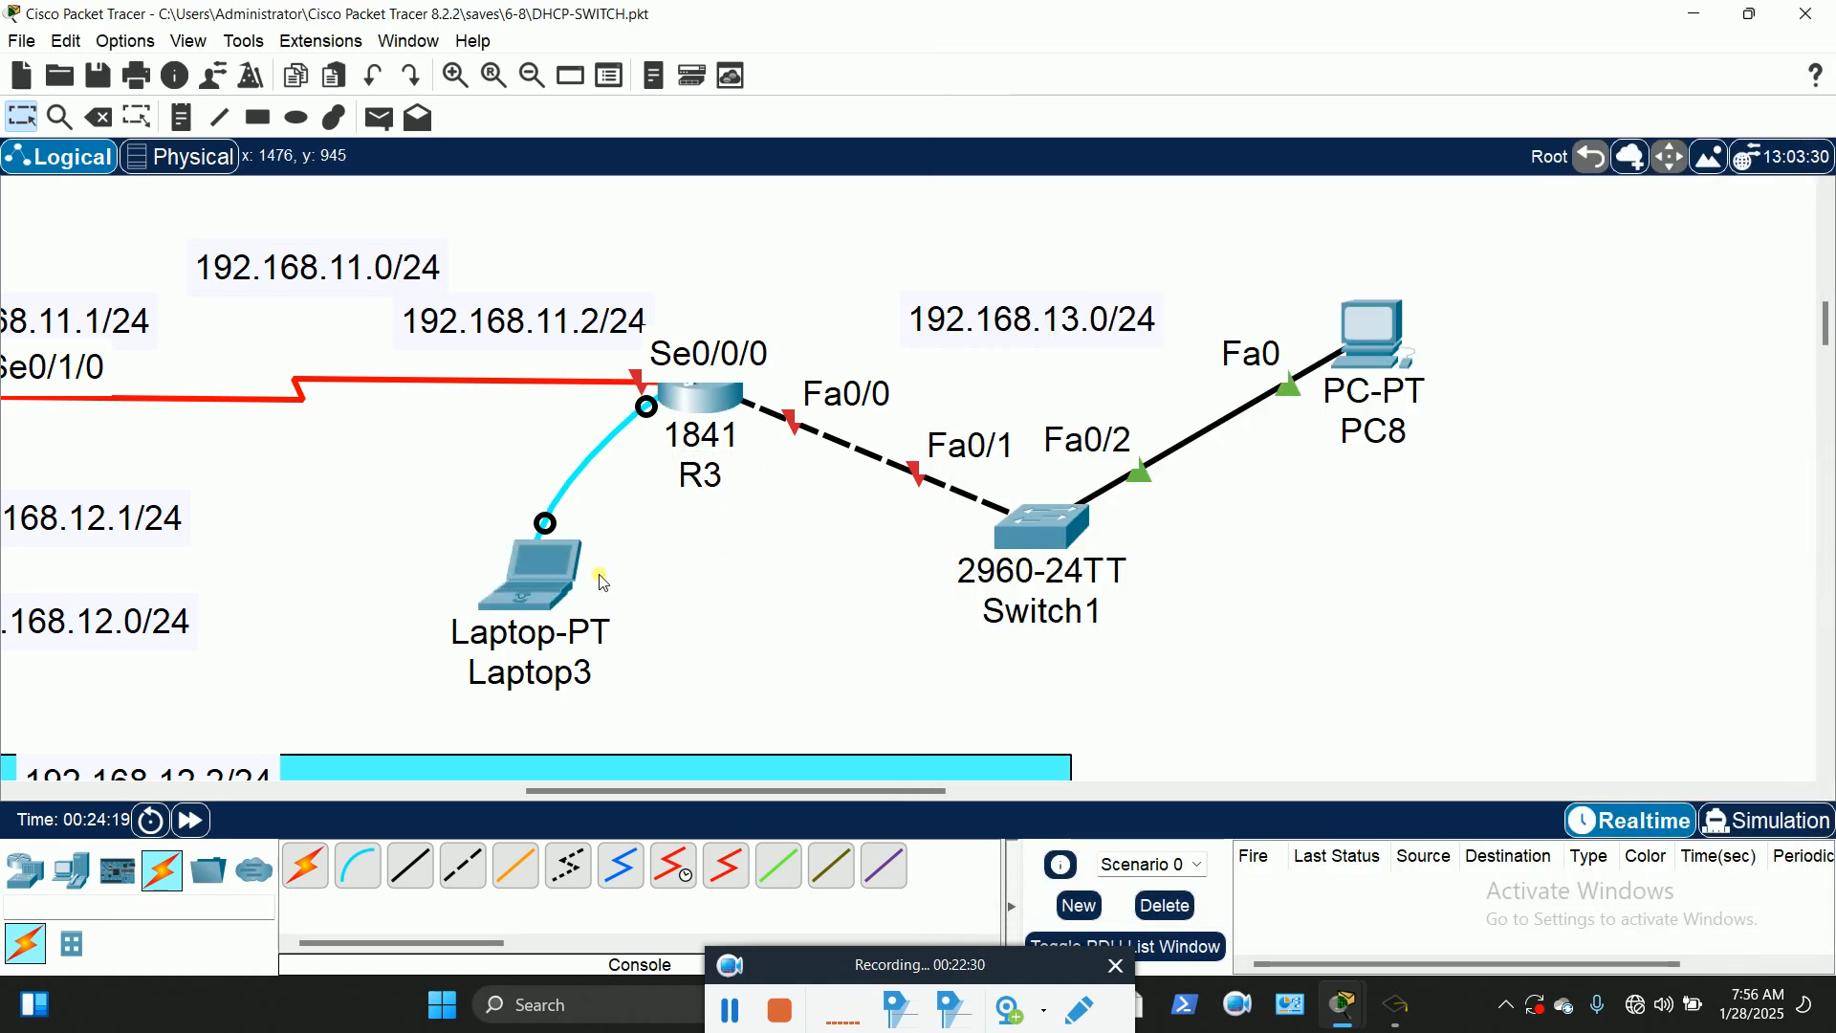
Step: Return to R3's console on Laptop3 and enter configuration of interface se0/0/0
left_click(556, 568)
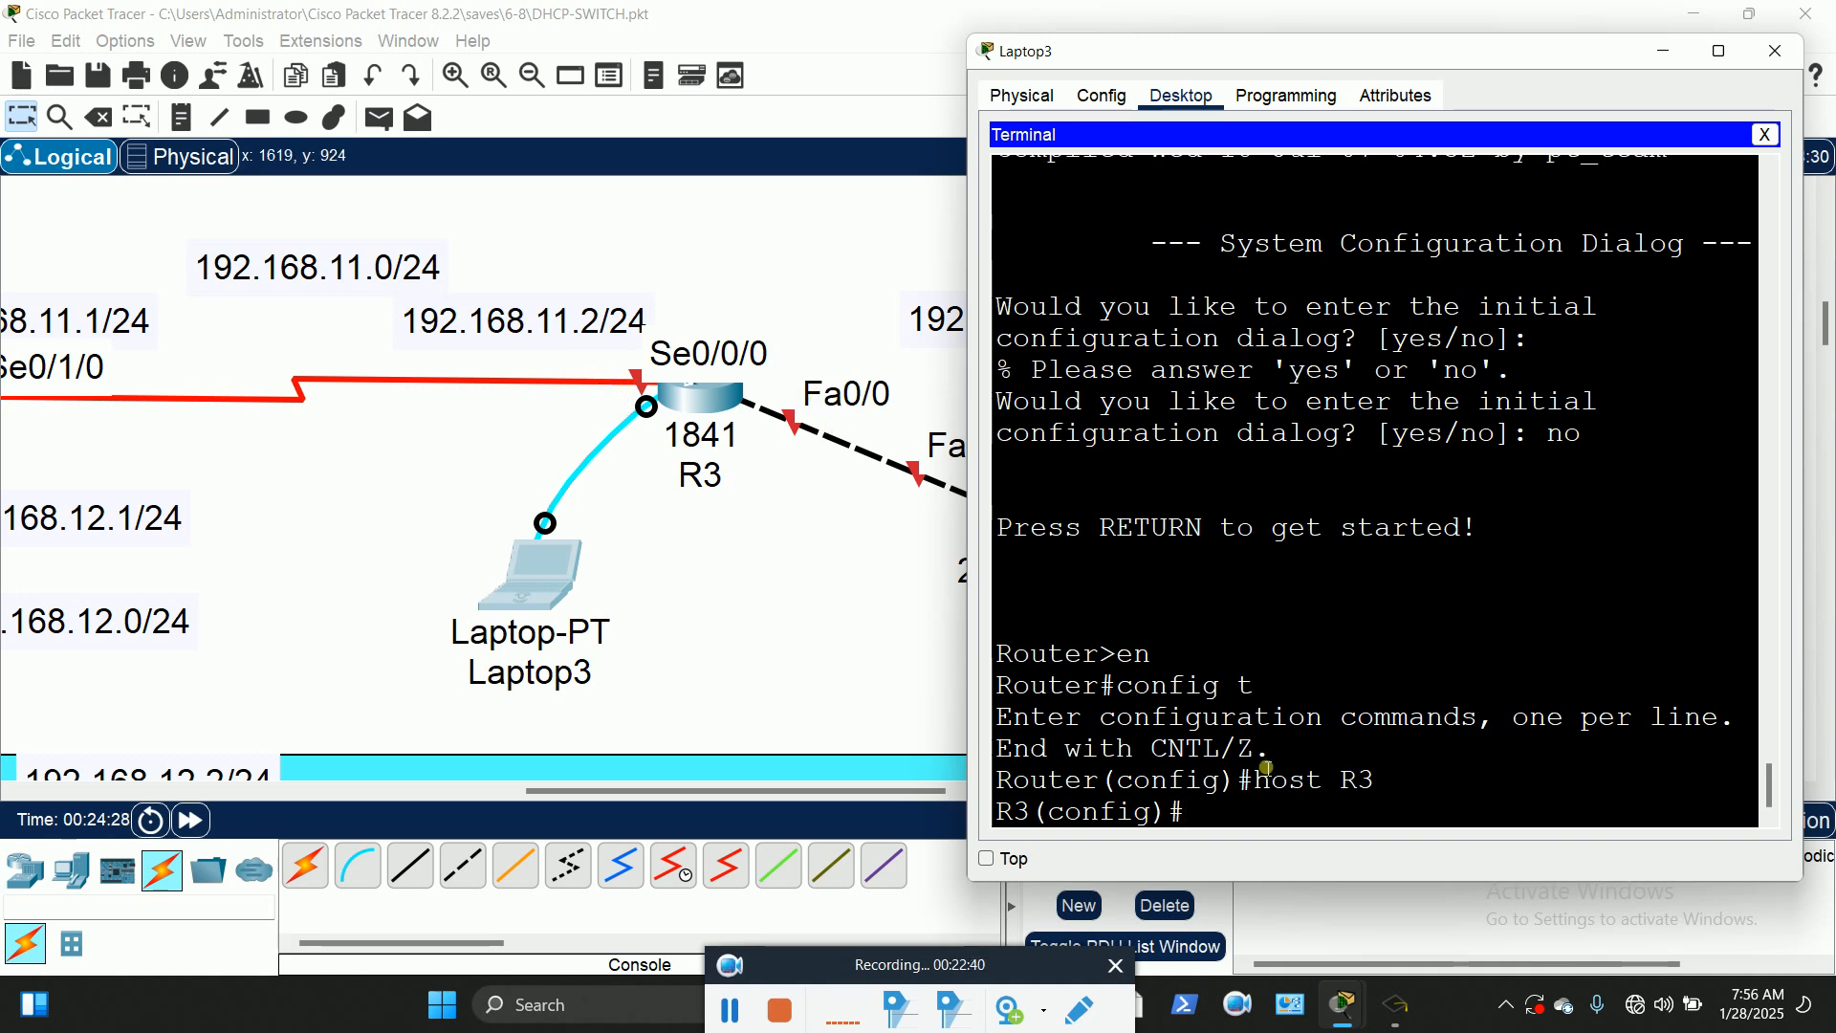
type("int se")
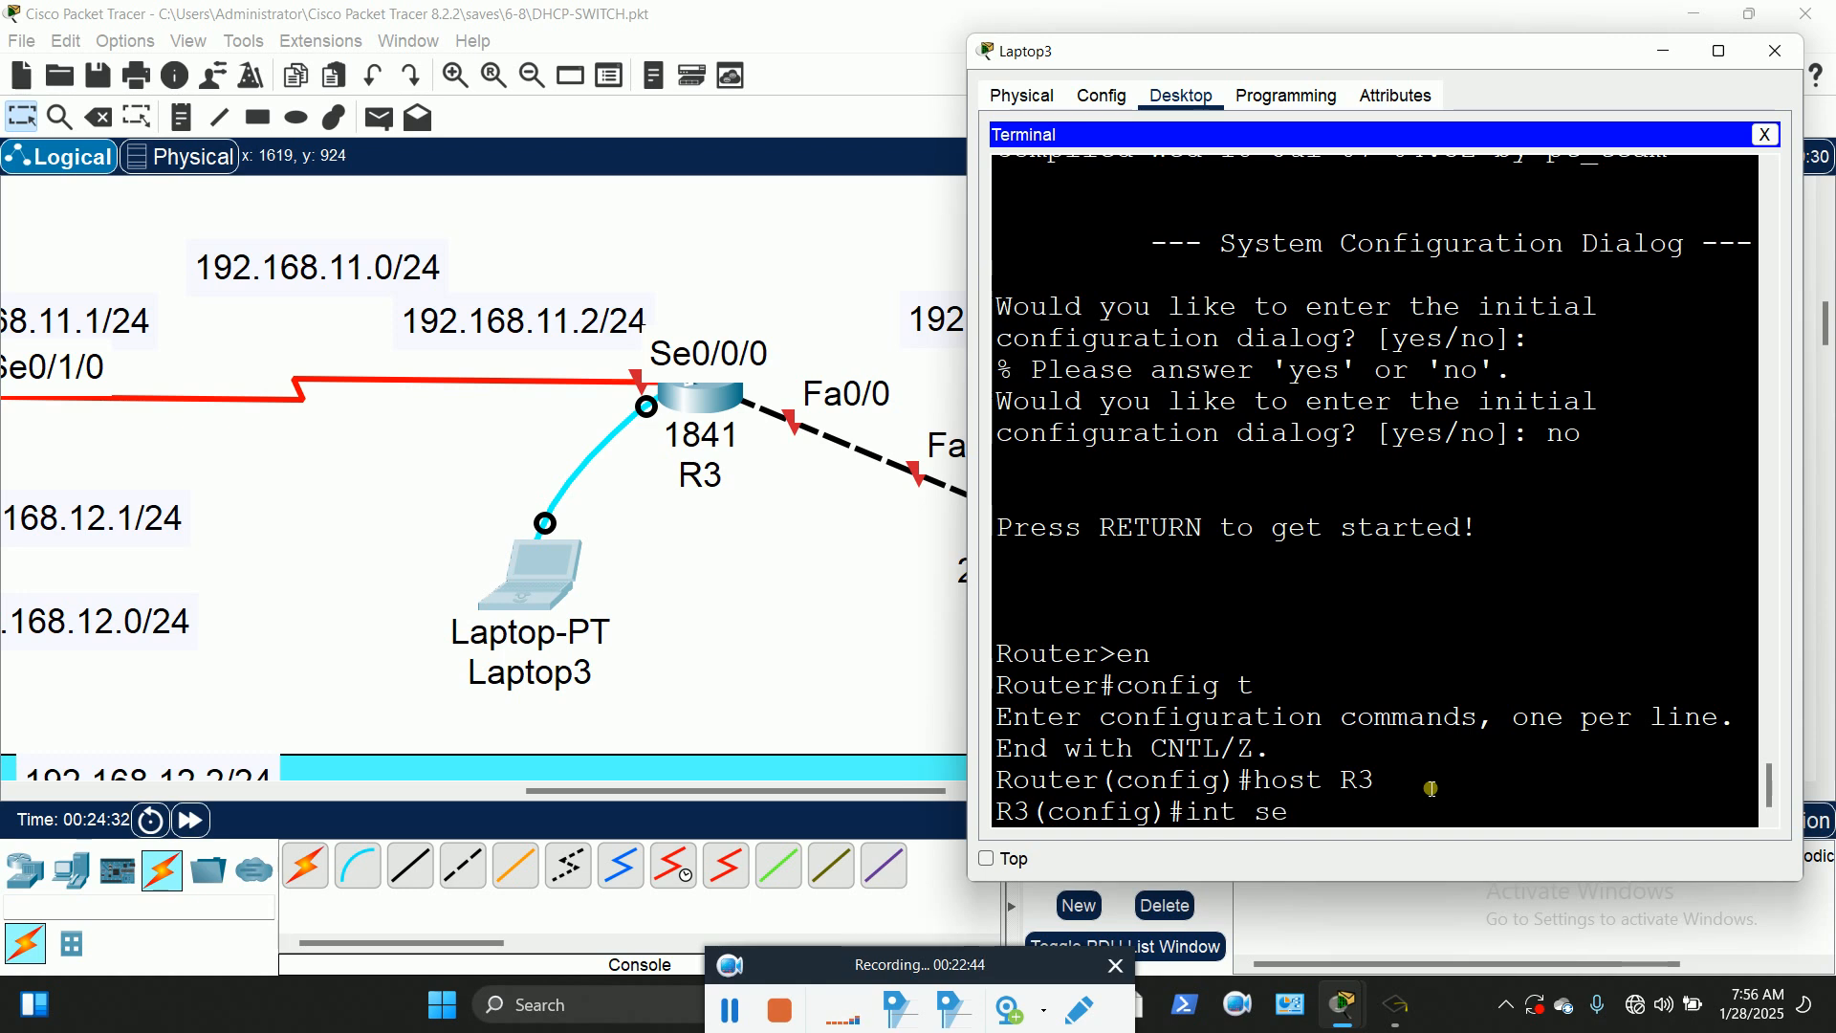
type("0/0/0")
key("Return")
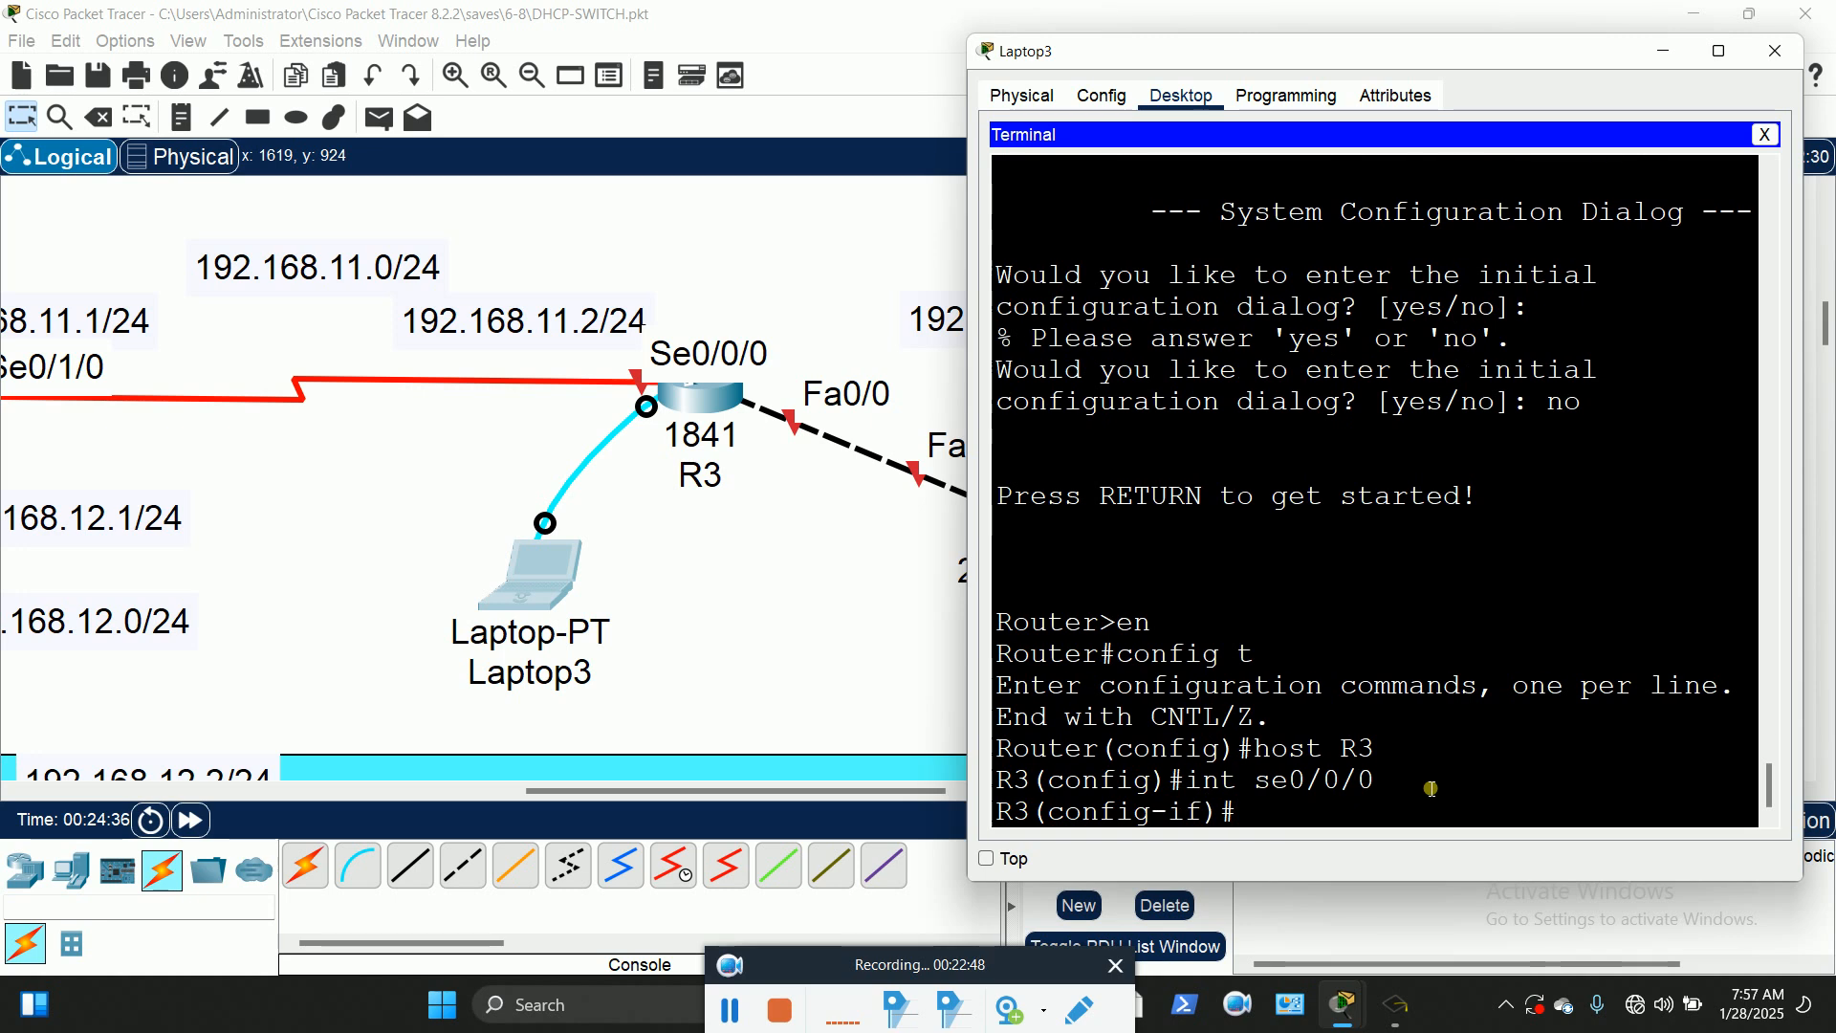
Step: Assign IP address 192.168.11.2 with mask 255.255.255.0 to R3's se0/0/0 interface
type("ip add")
key("Tab")
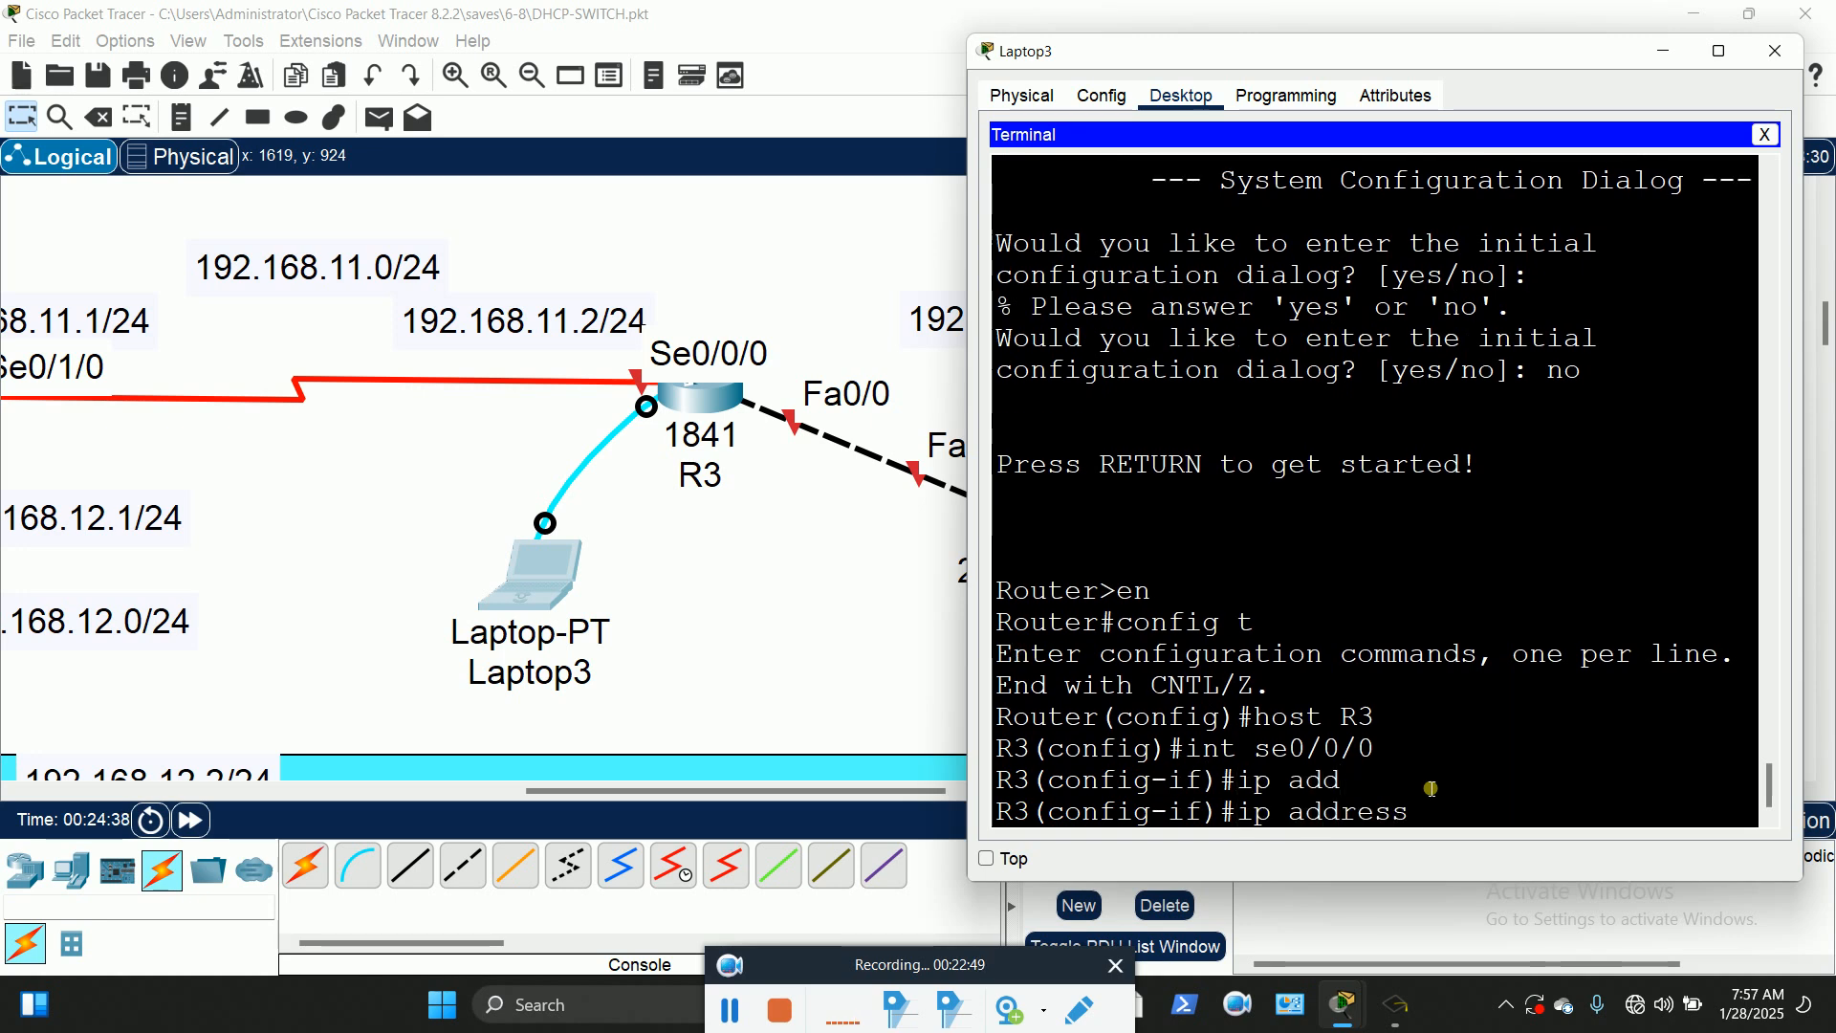
type("192.168")
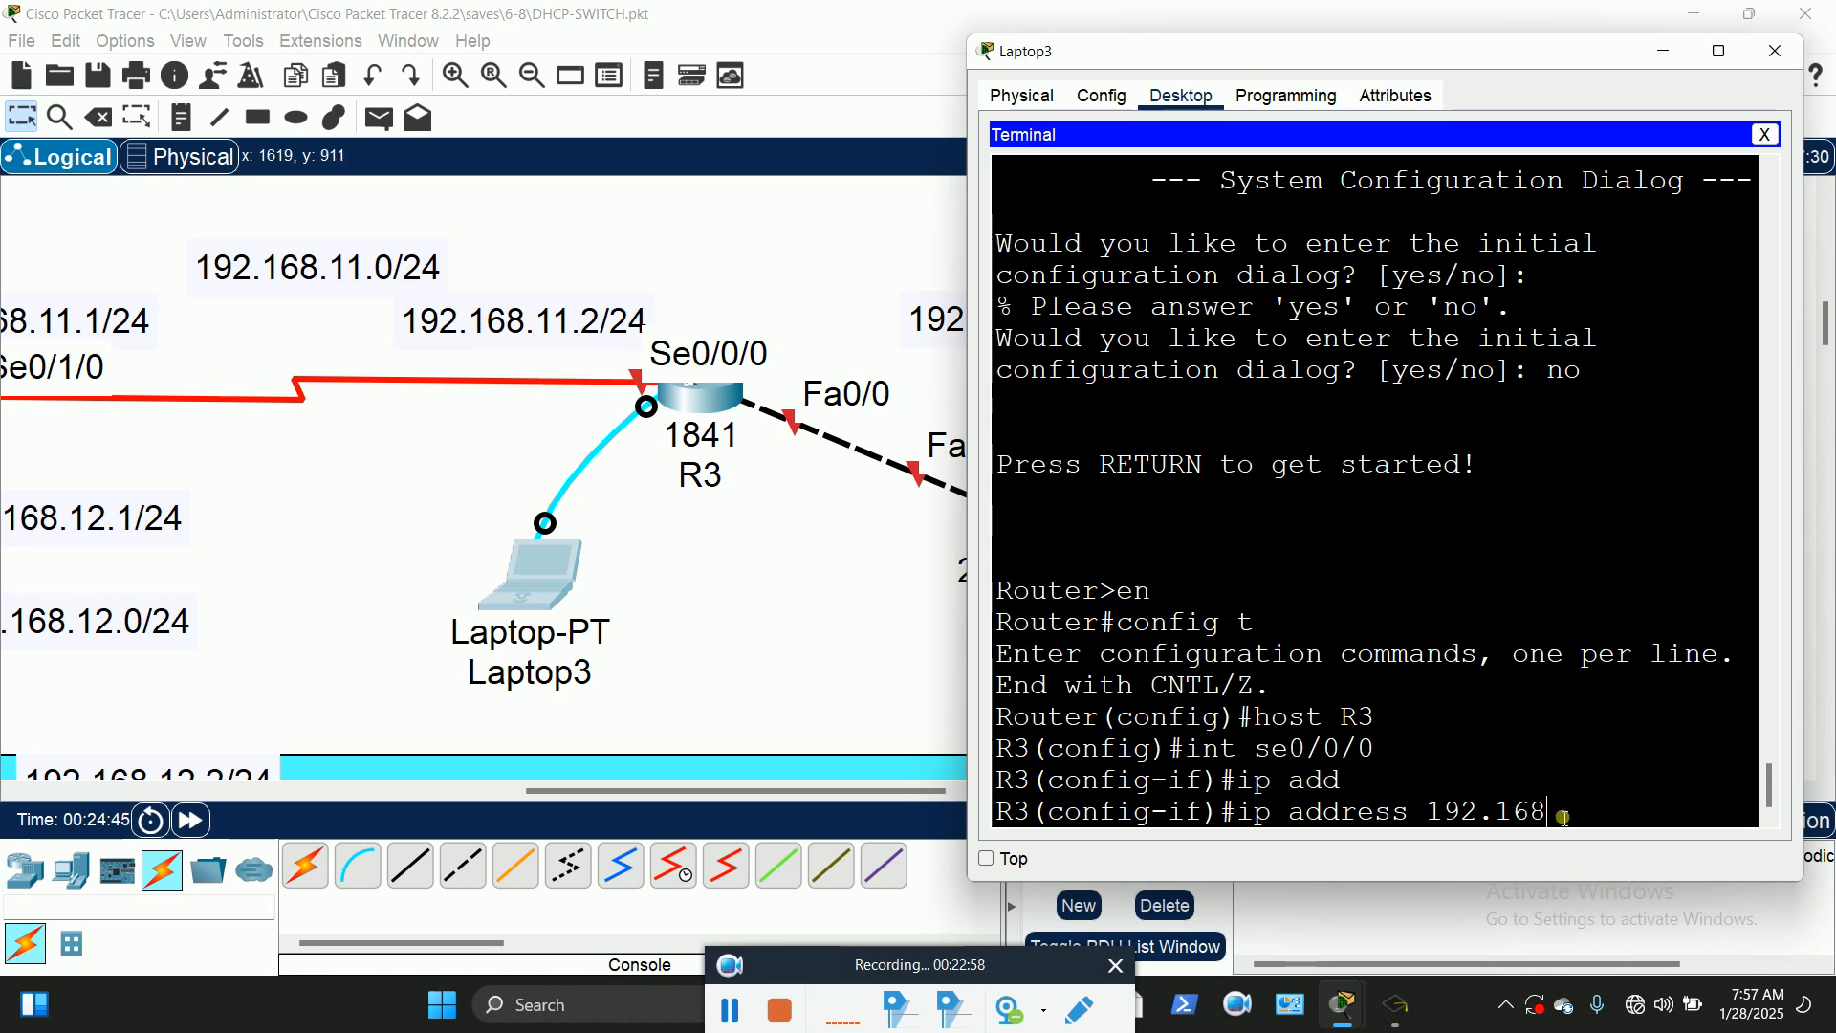
type("11.2 255.255.255.0")
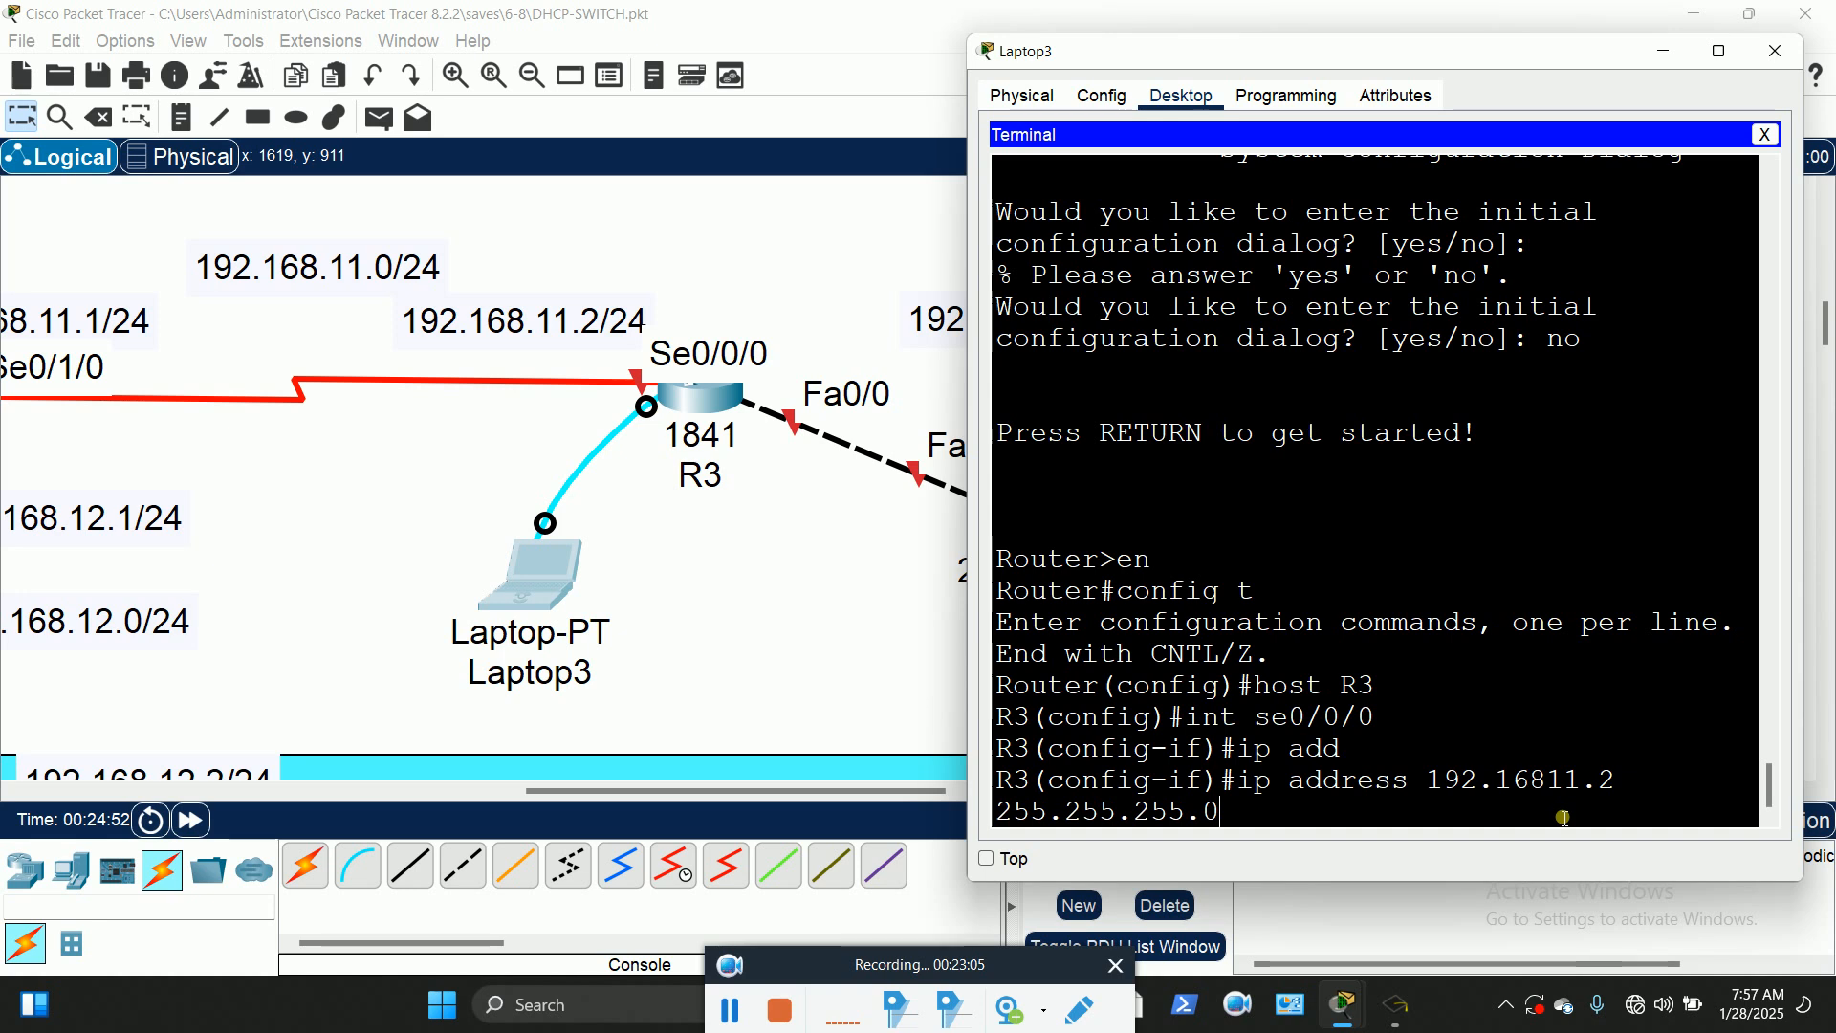
key("Return")
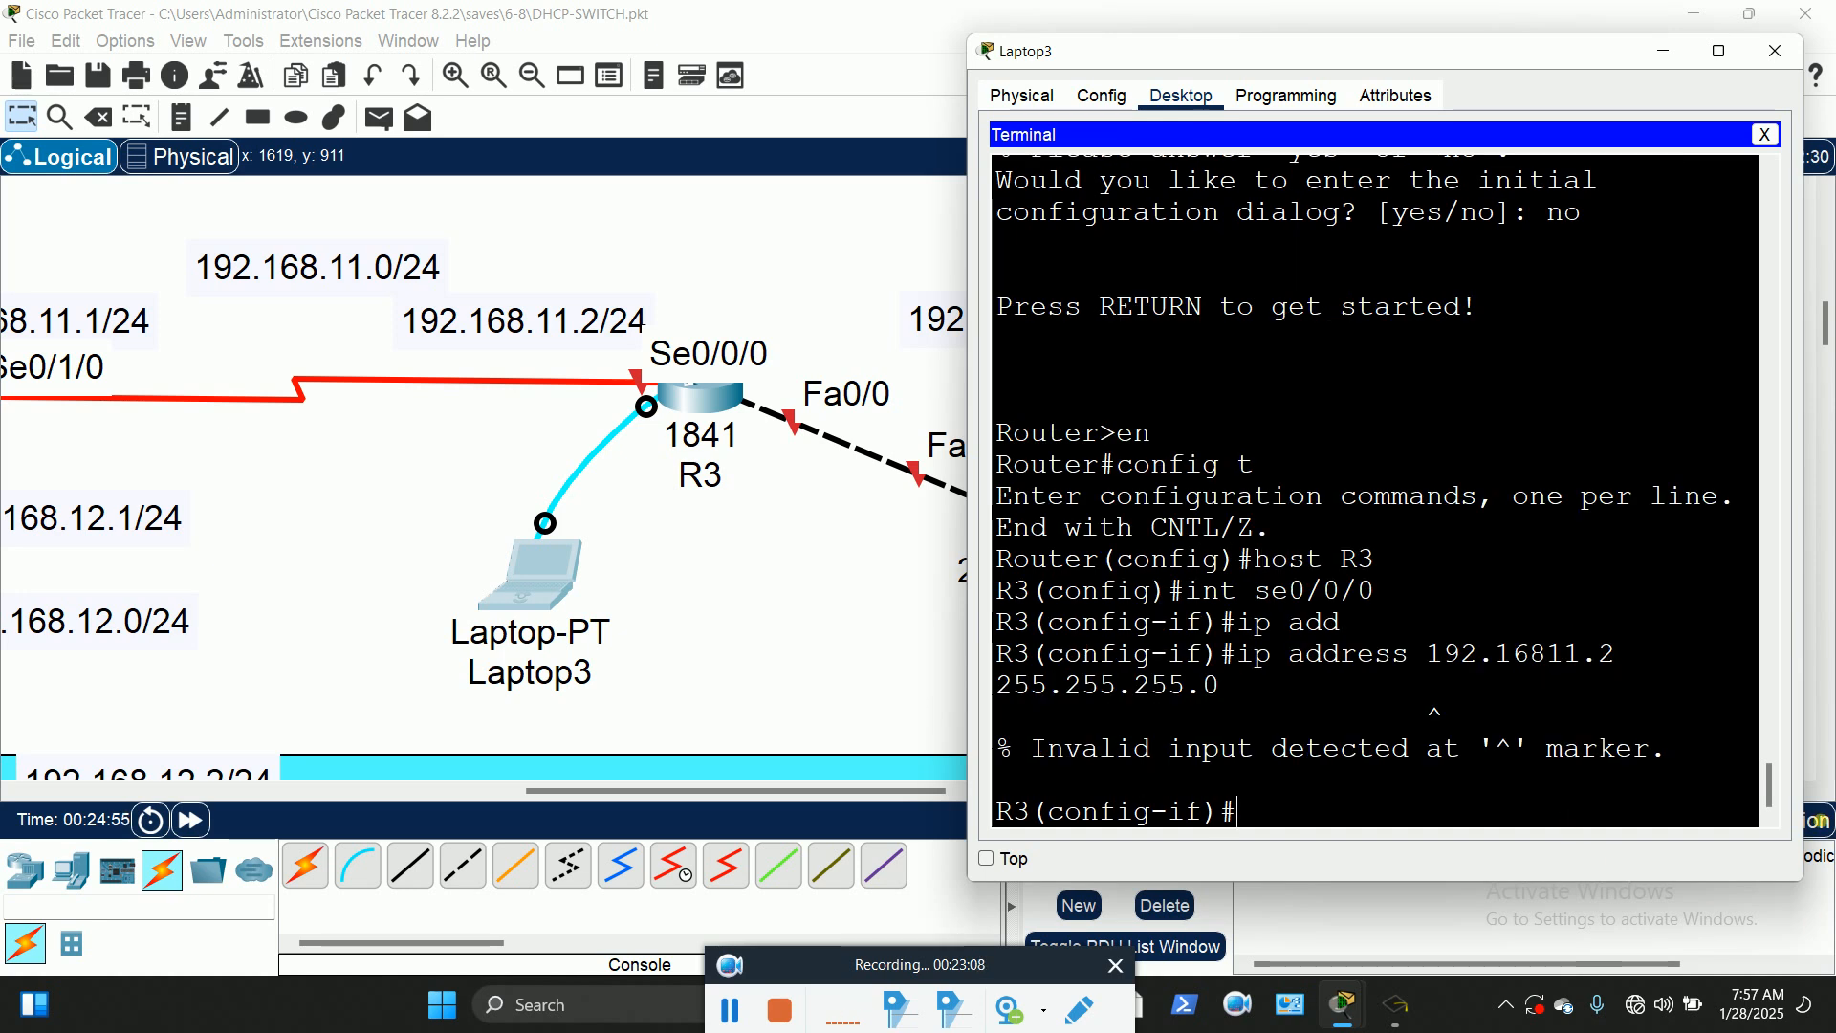
key("Up")
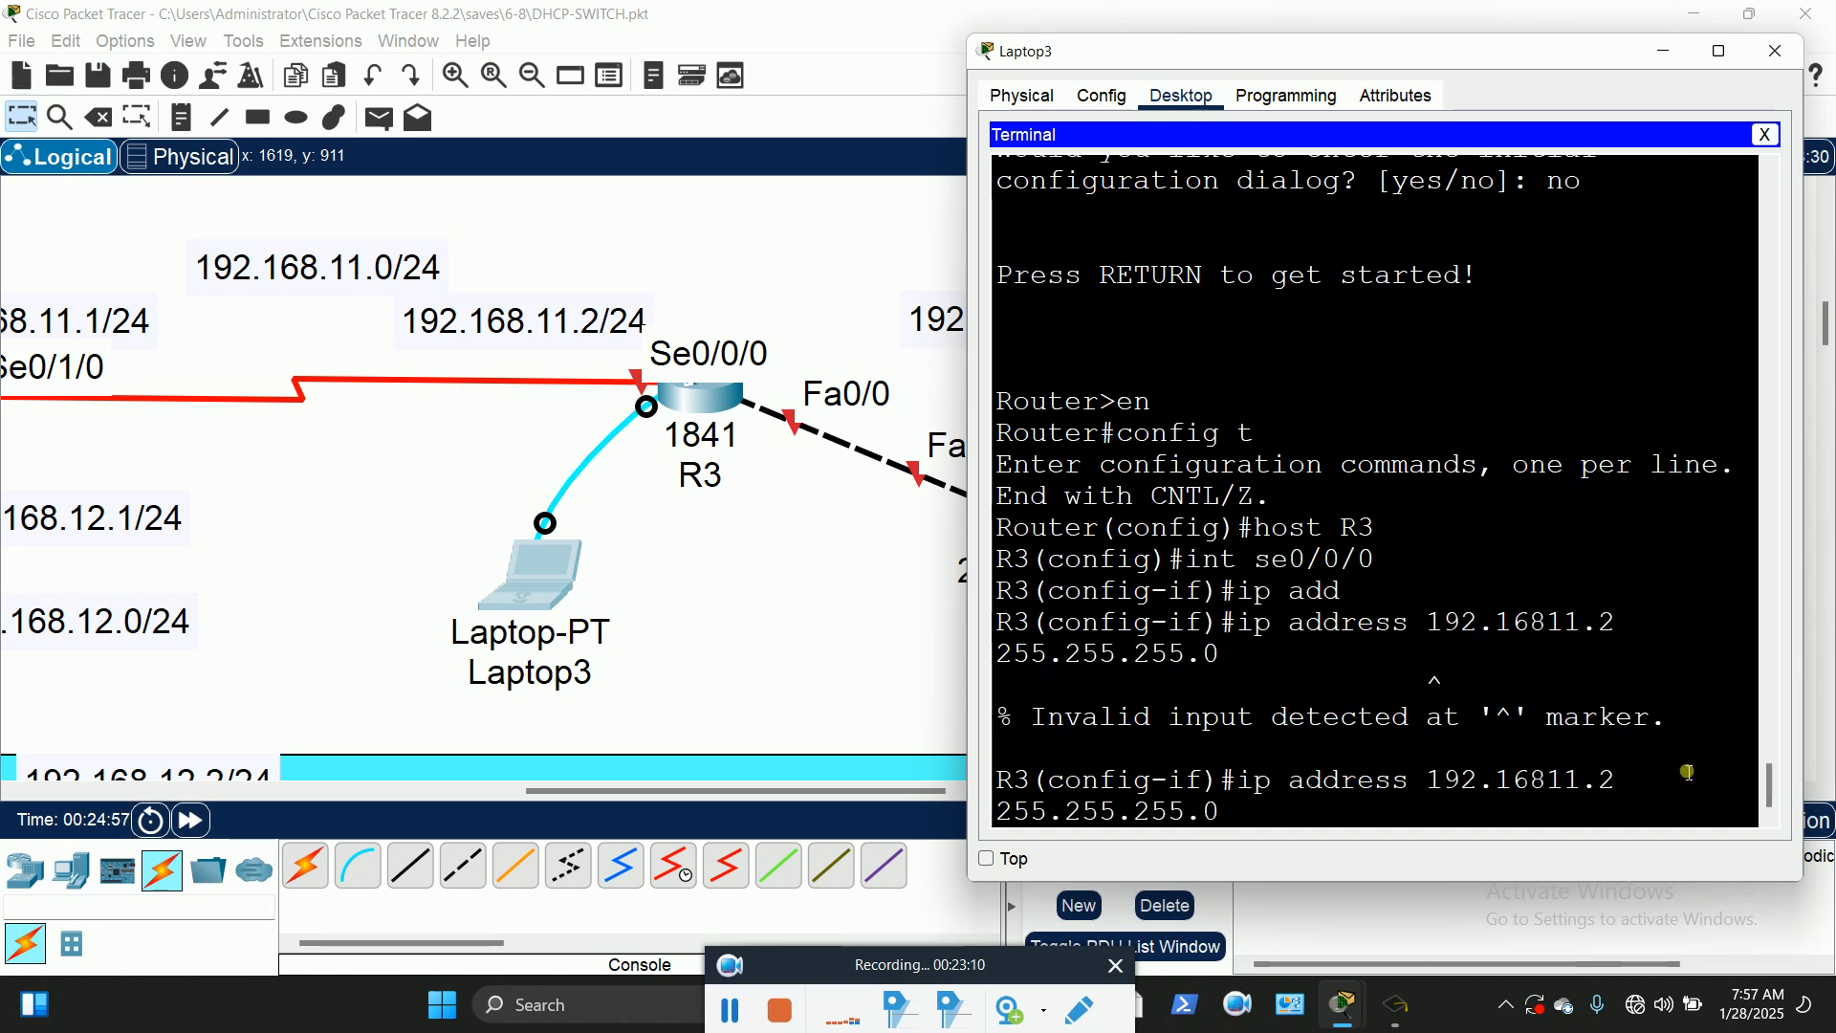
key("Left")
key("Left")
key("Left")
key("Left")
key("Left")
key("Left")
key("Left")
type(".")
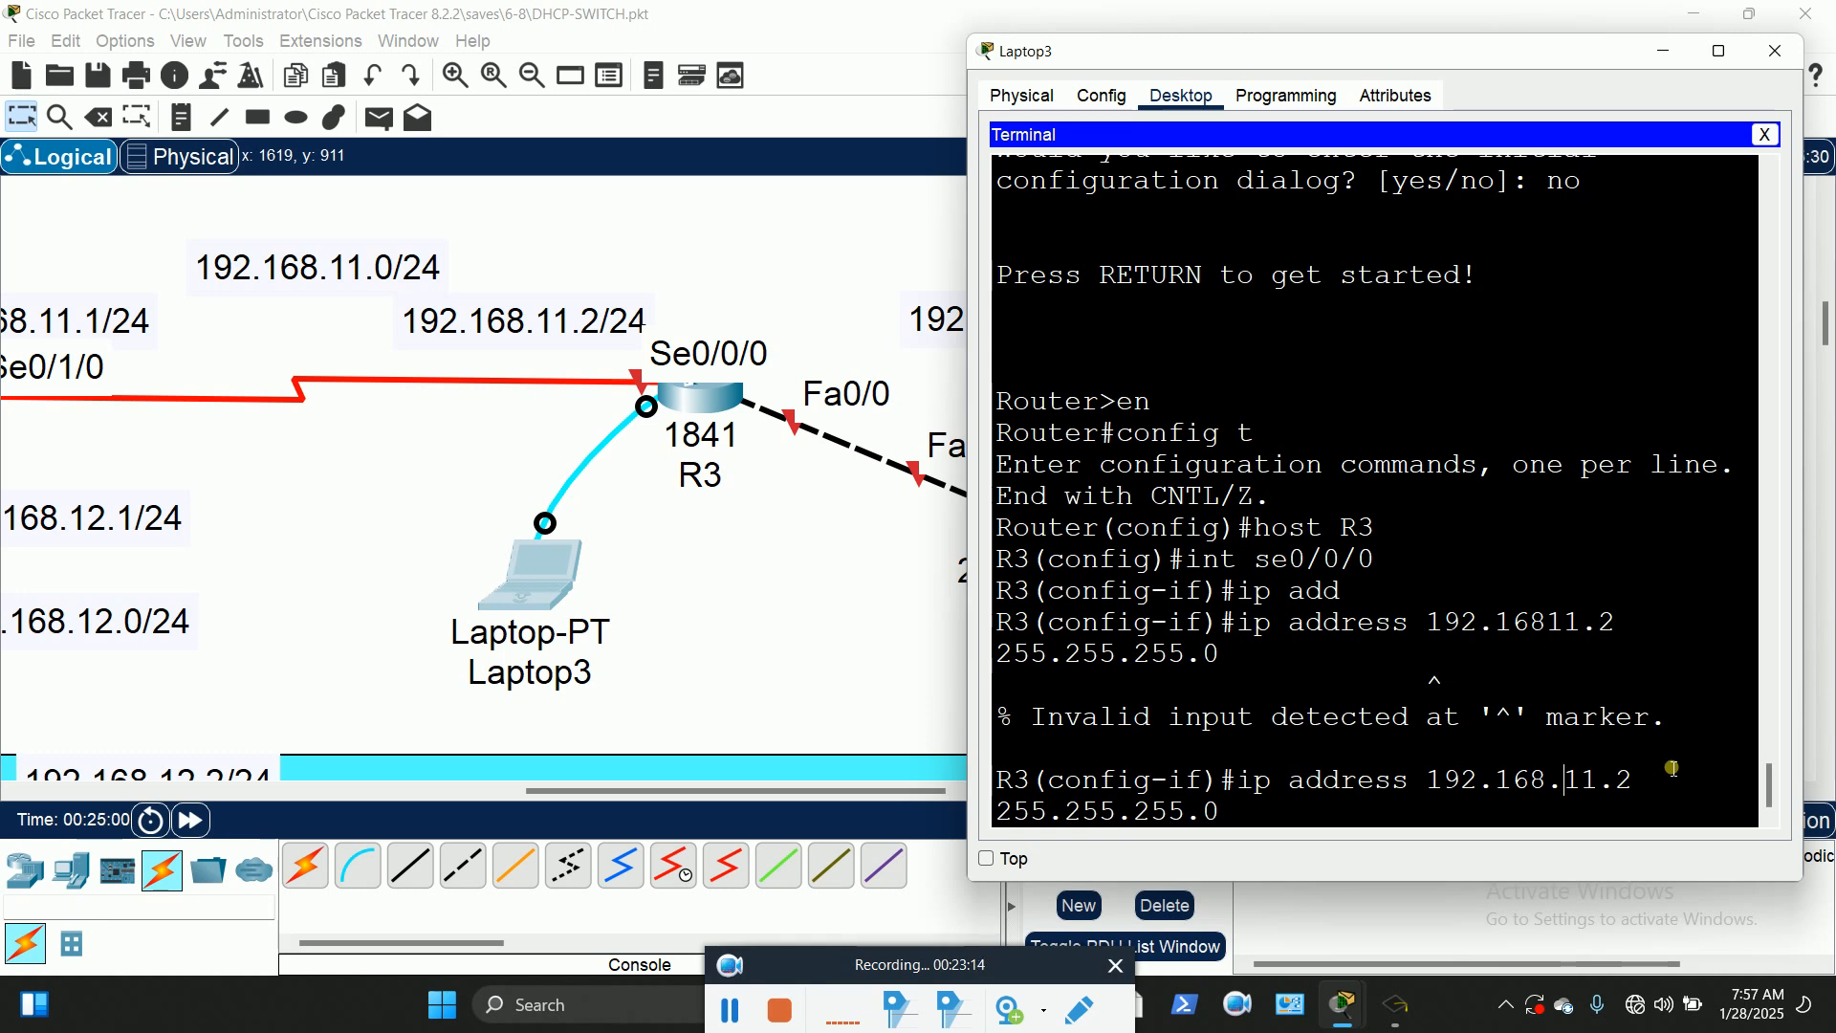
key("Return")
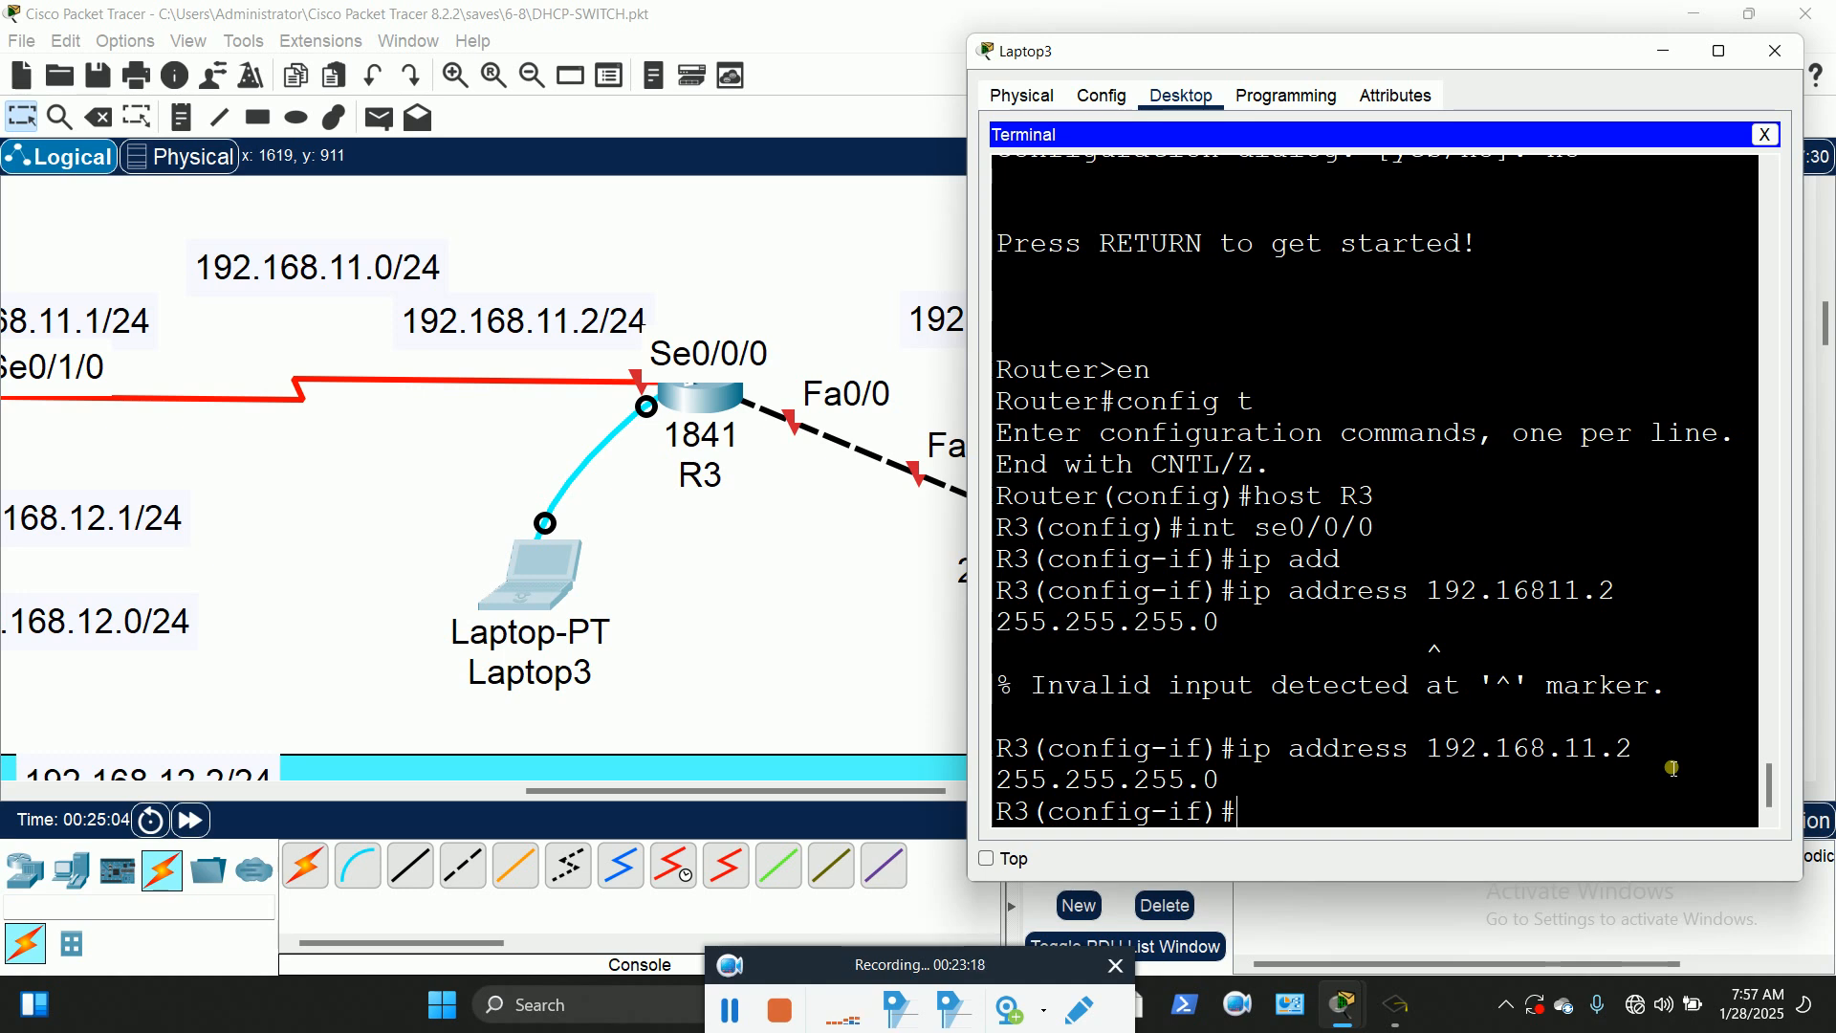
Step: Enable R3's se0/0/0 interface with no shut and return to a clean prompt
type("no shut")
key("Return")
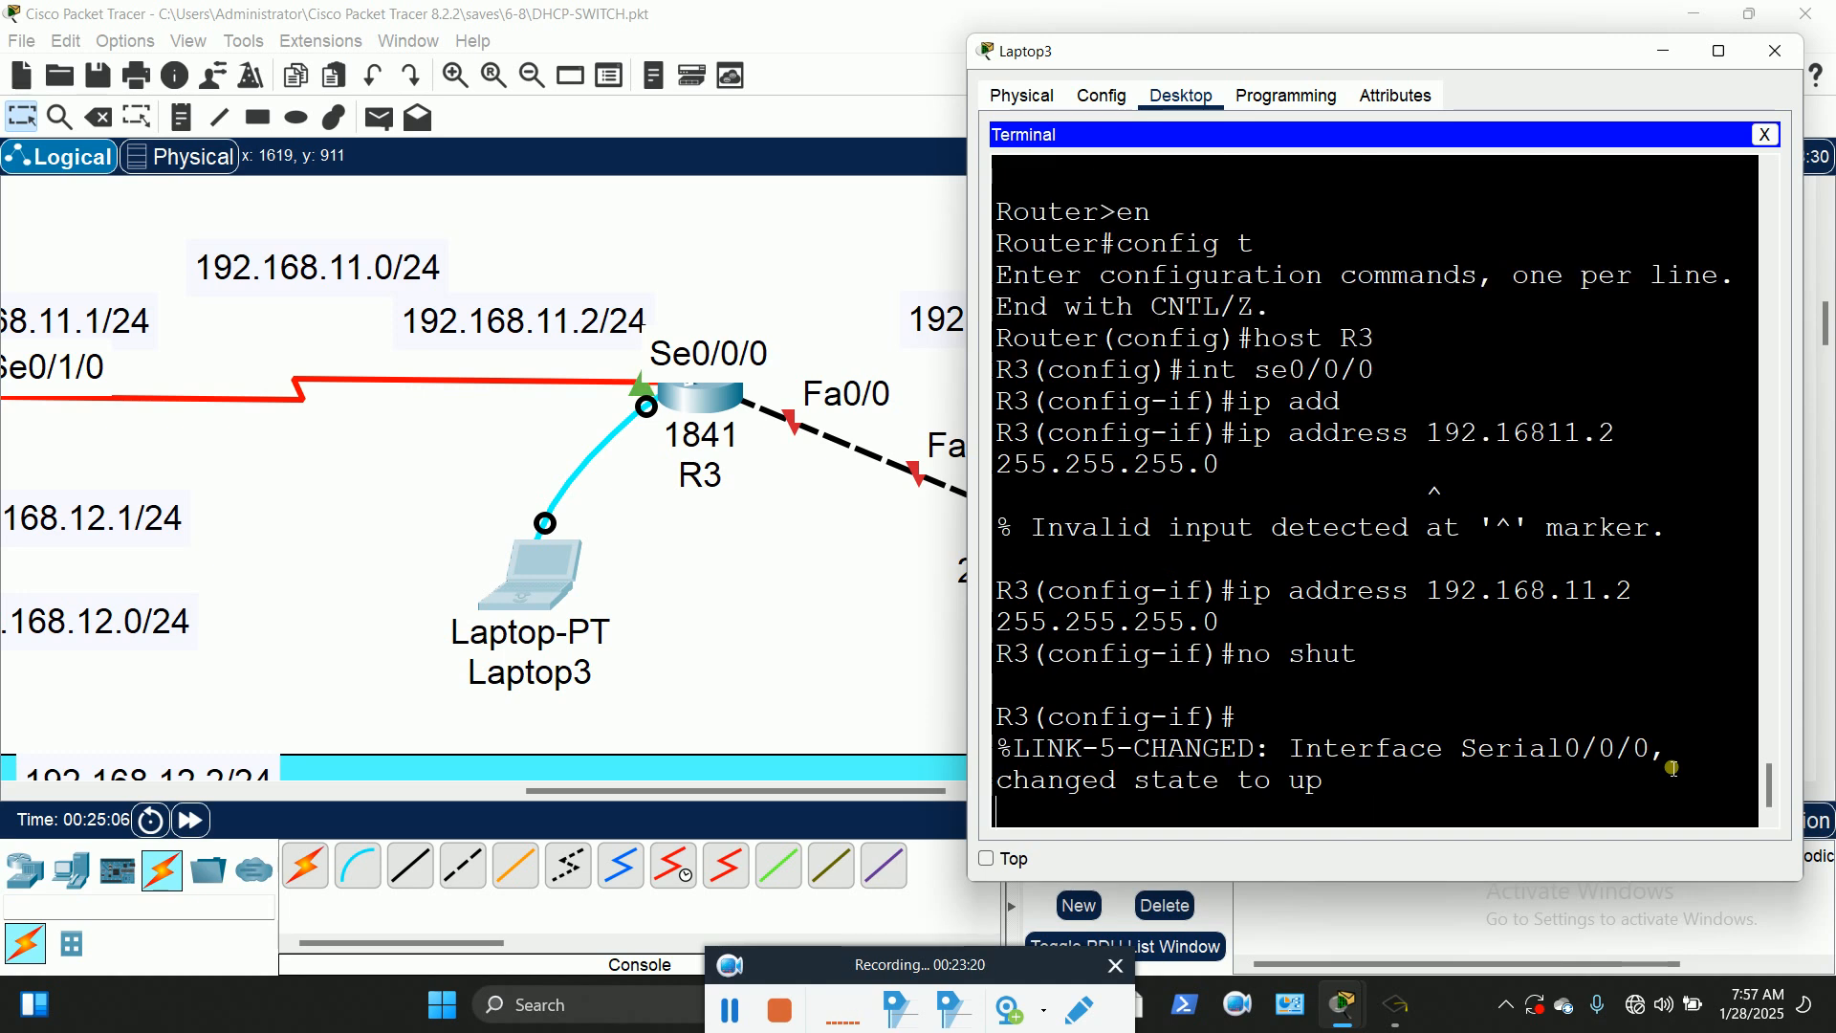
key("Return")
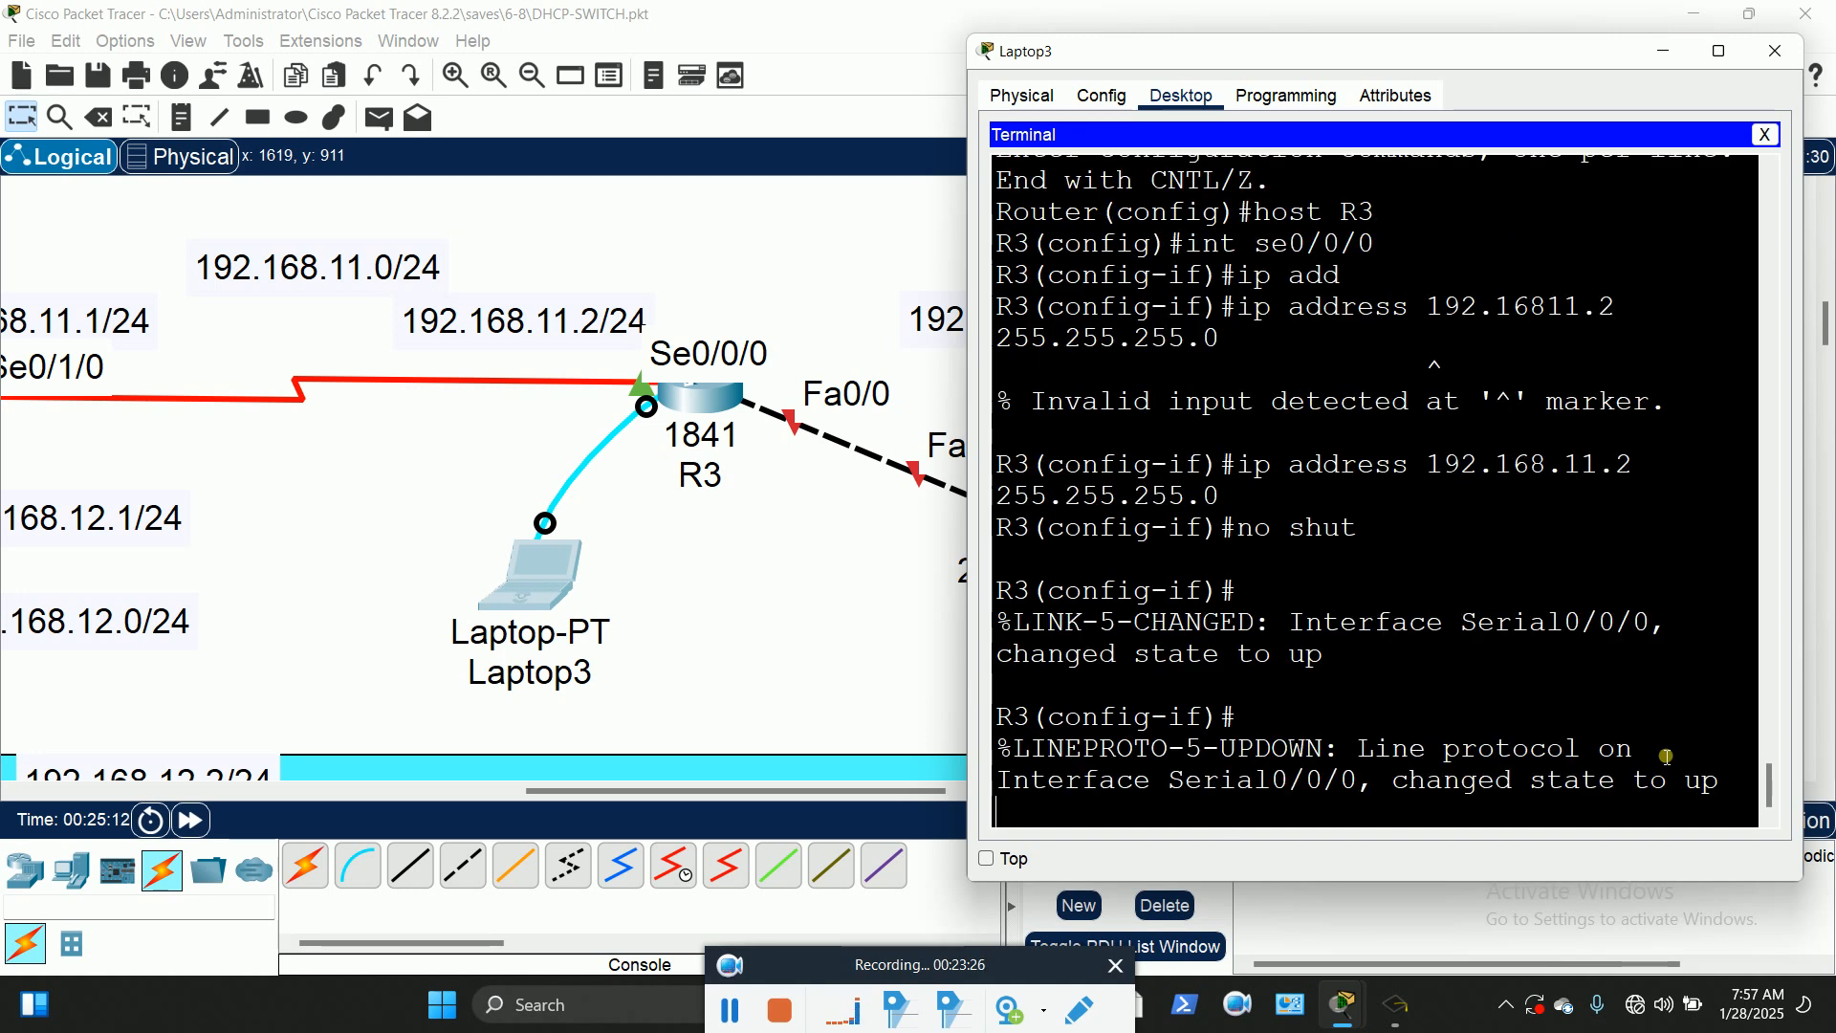
key("Return")
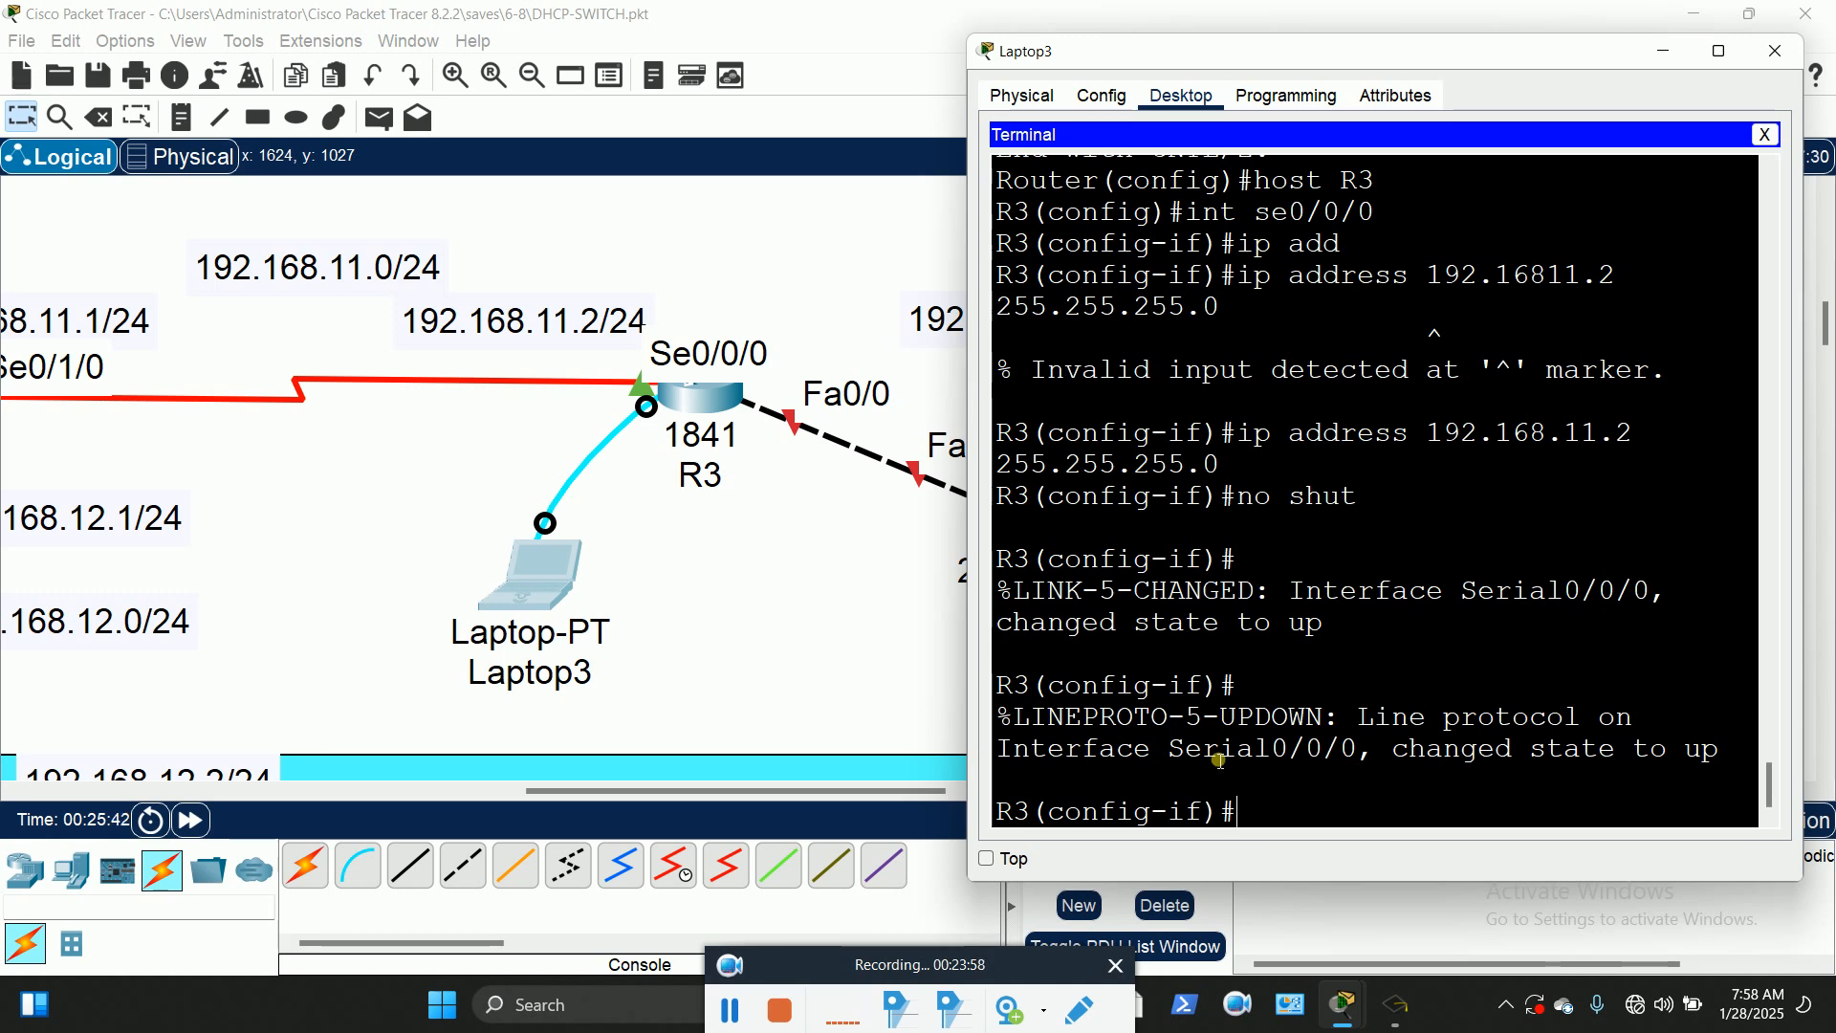
Step: Configure R3's fa0/0 interface with IP address 192.168.13.1 and mask 255.255.255.0, and enable it with no shut
type("int fa0/0")
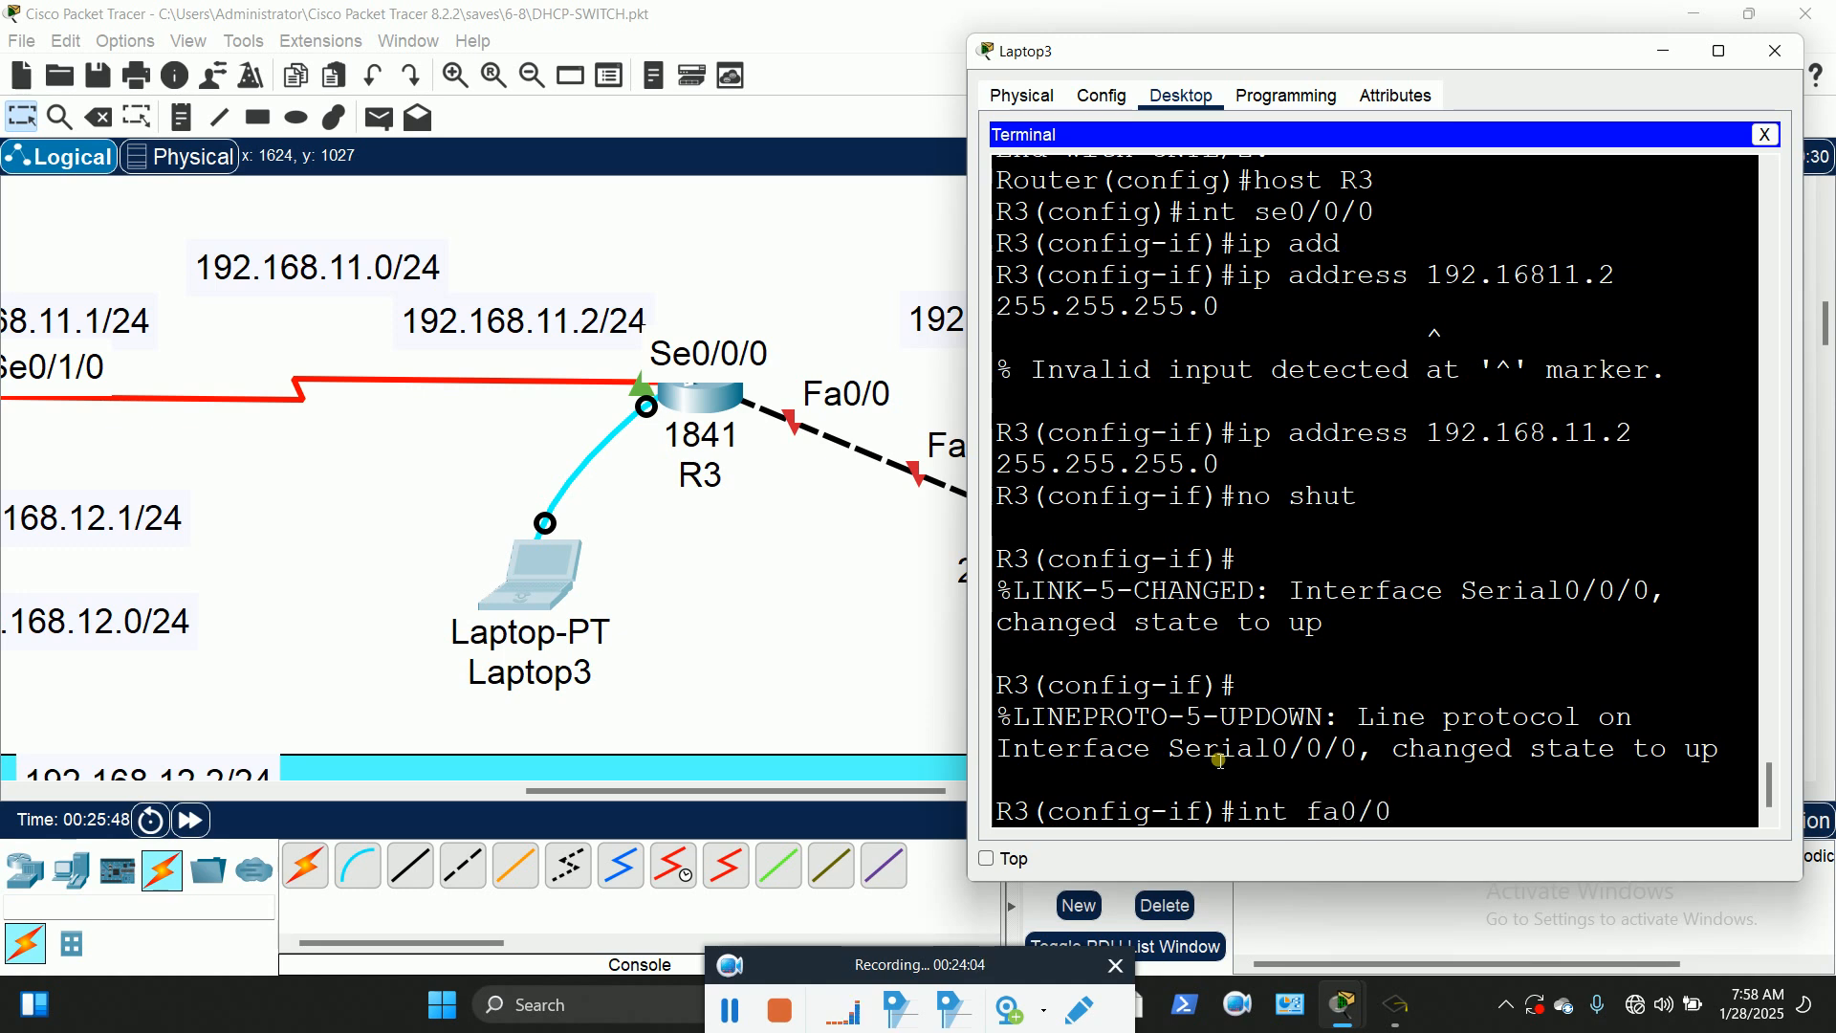
key("Return")
mouse_move(1247, 52)
left_mouse_down()
mouse_move(1476, 172)
mouse_move(1507, 96)
mouse_move(1355, 68)
mouse_move(1338, 43)
mouse_move(1214, 45)
left_mouse_up()
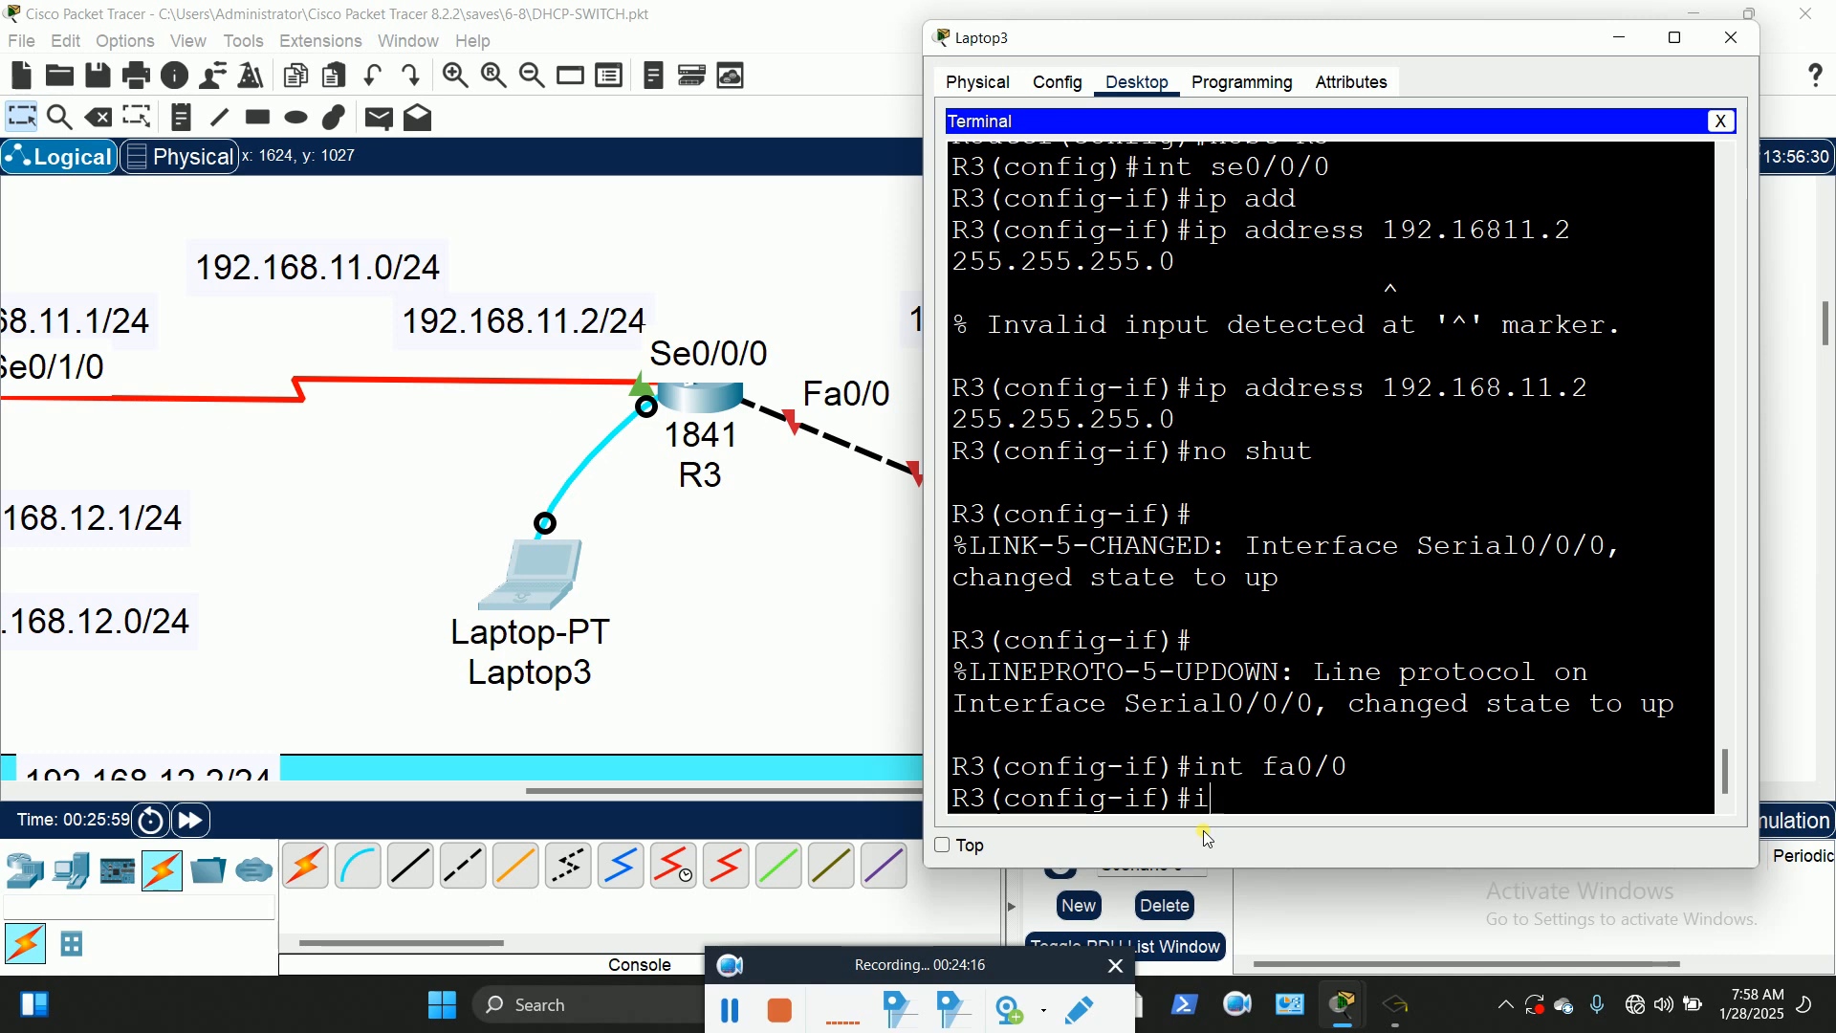
type("add")
key("Tab")
type("192.168.")
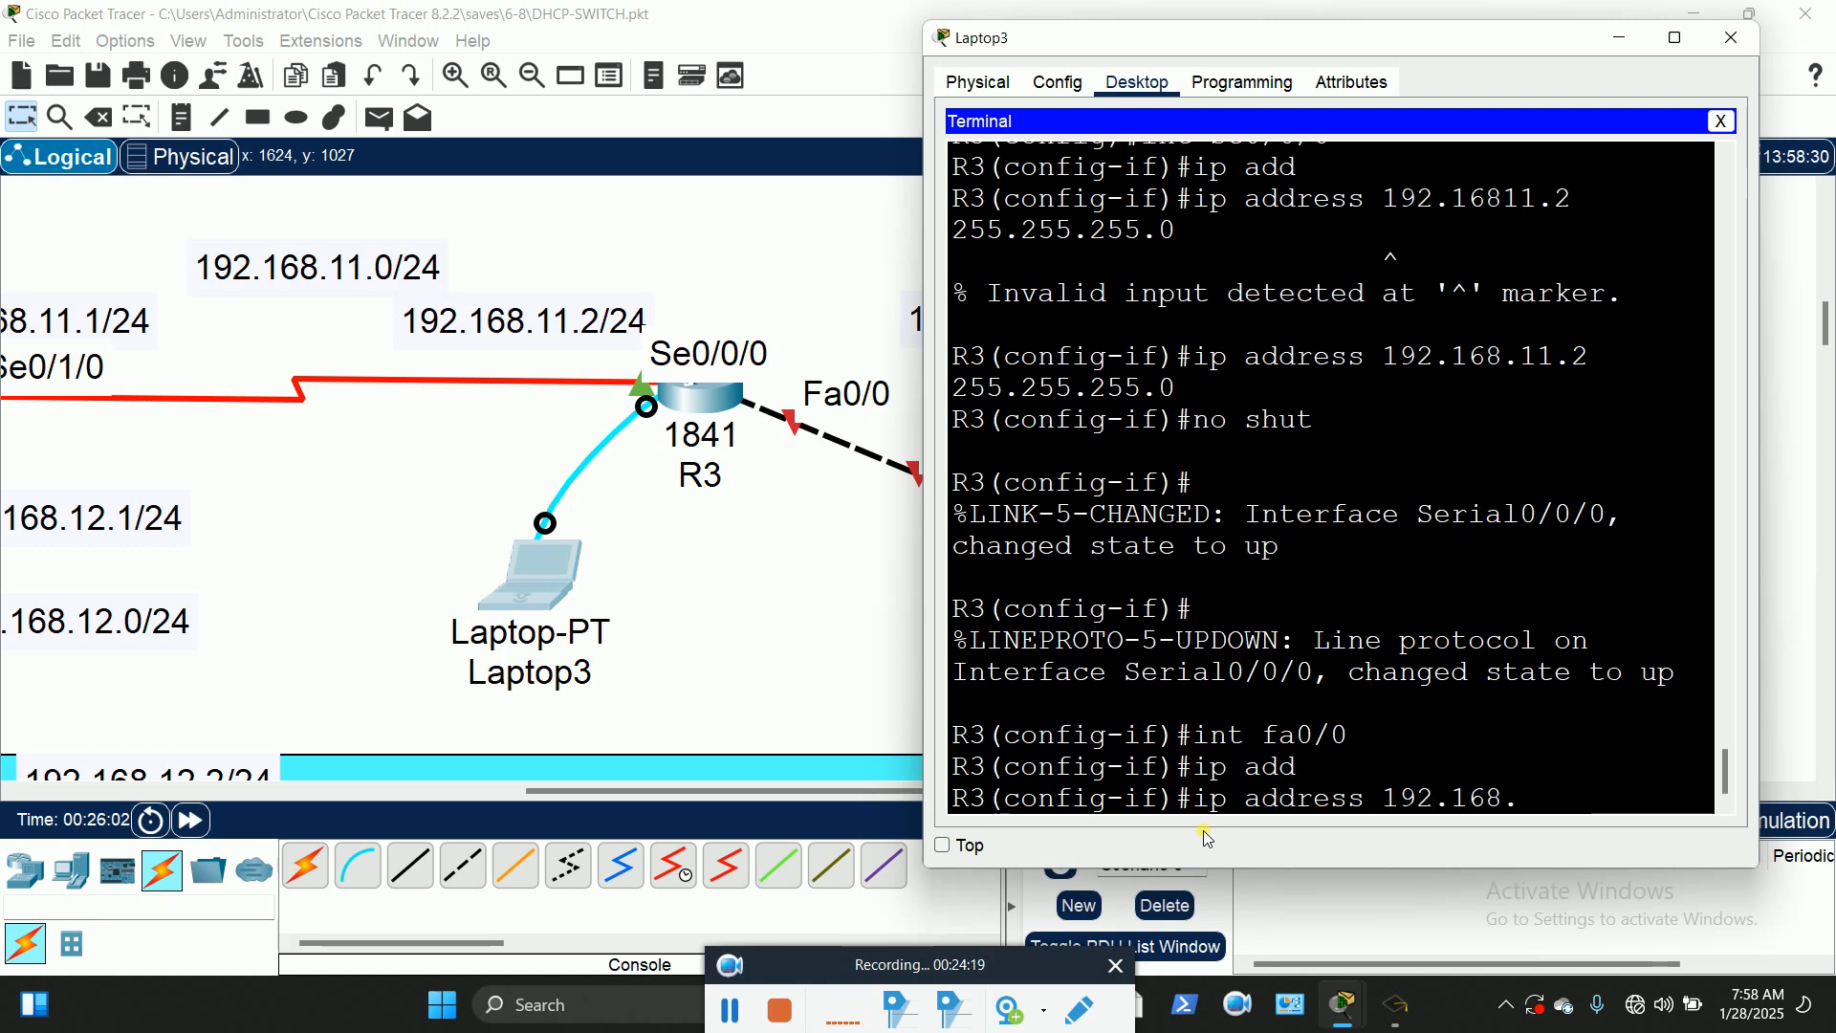
type("16.1")
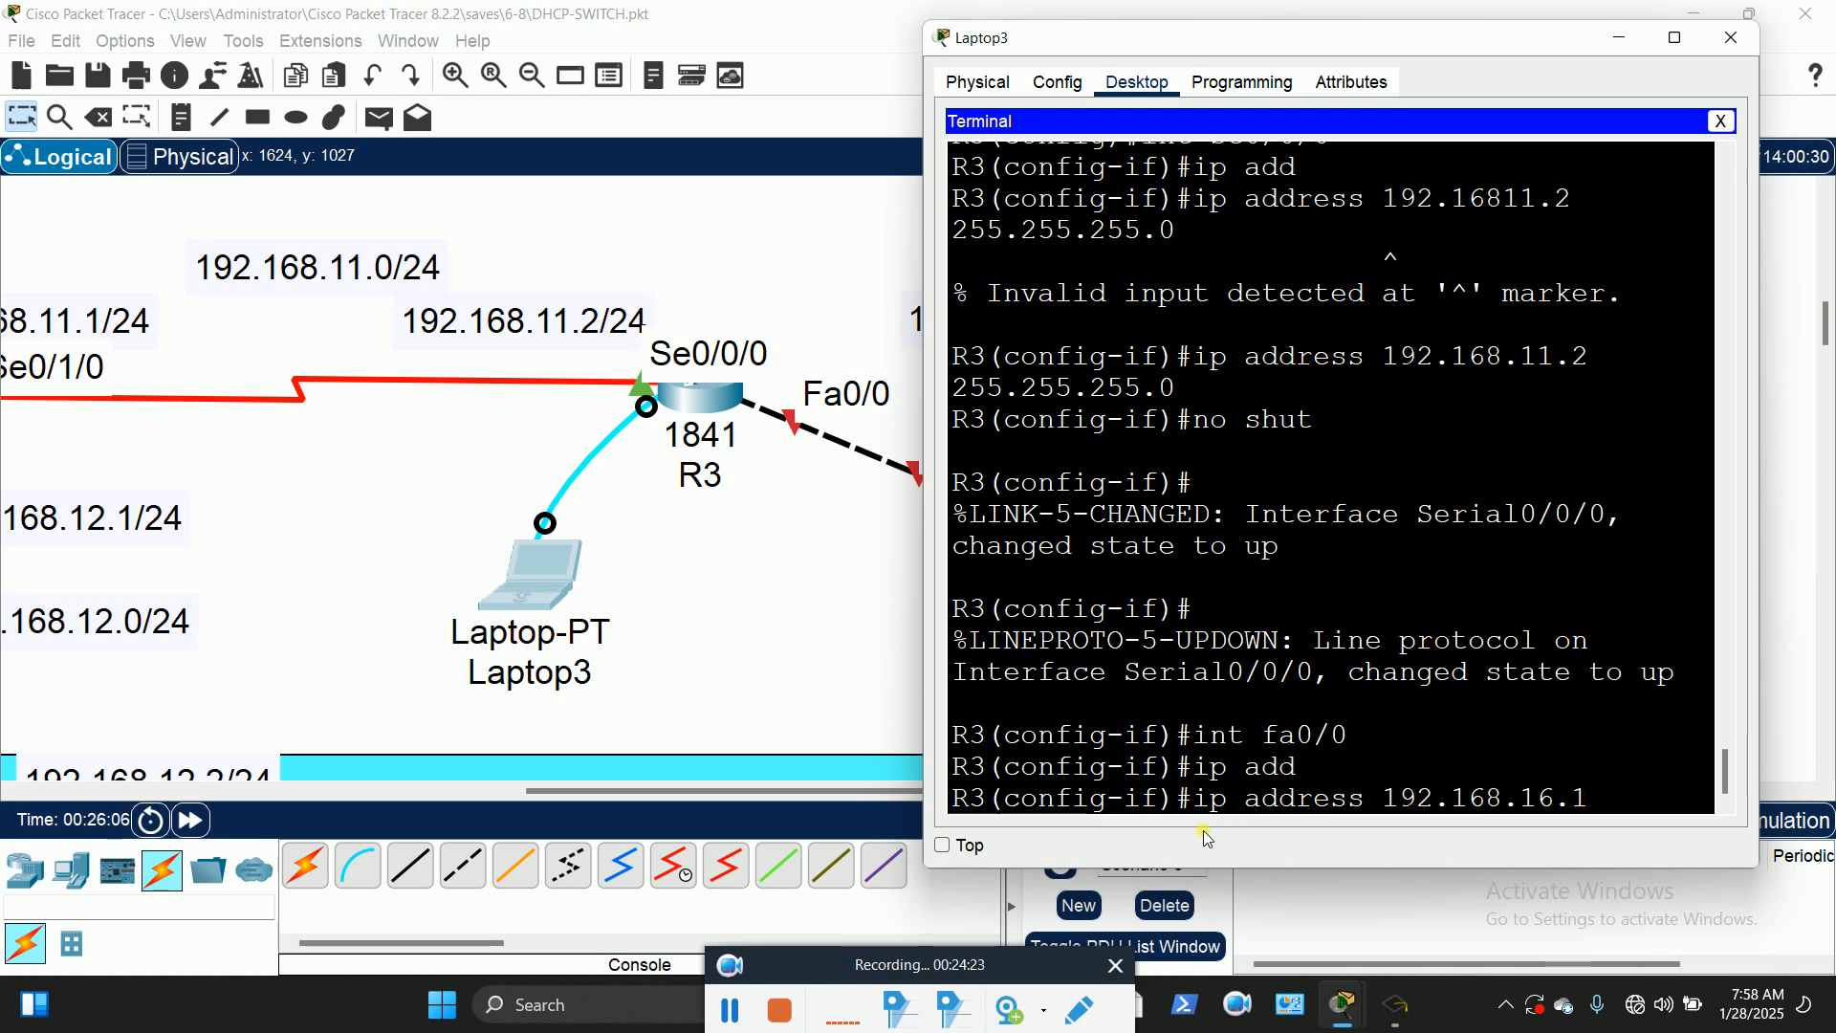
key("BackSpace")
key("BackSpace")
key("BackSpace")
type("3.1 255.255.255.0")
key("Return")
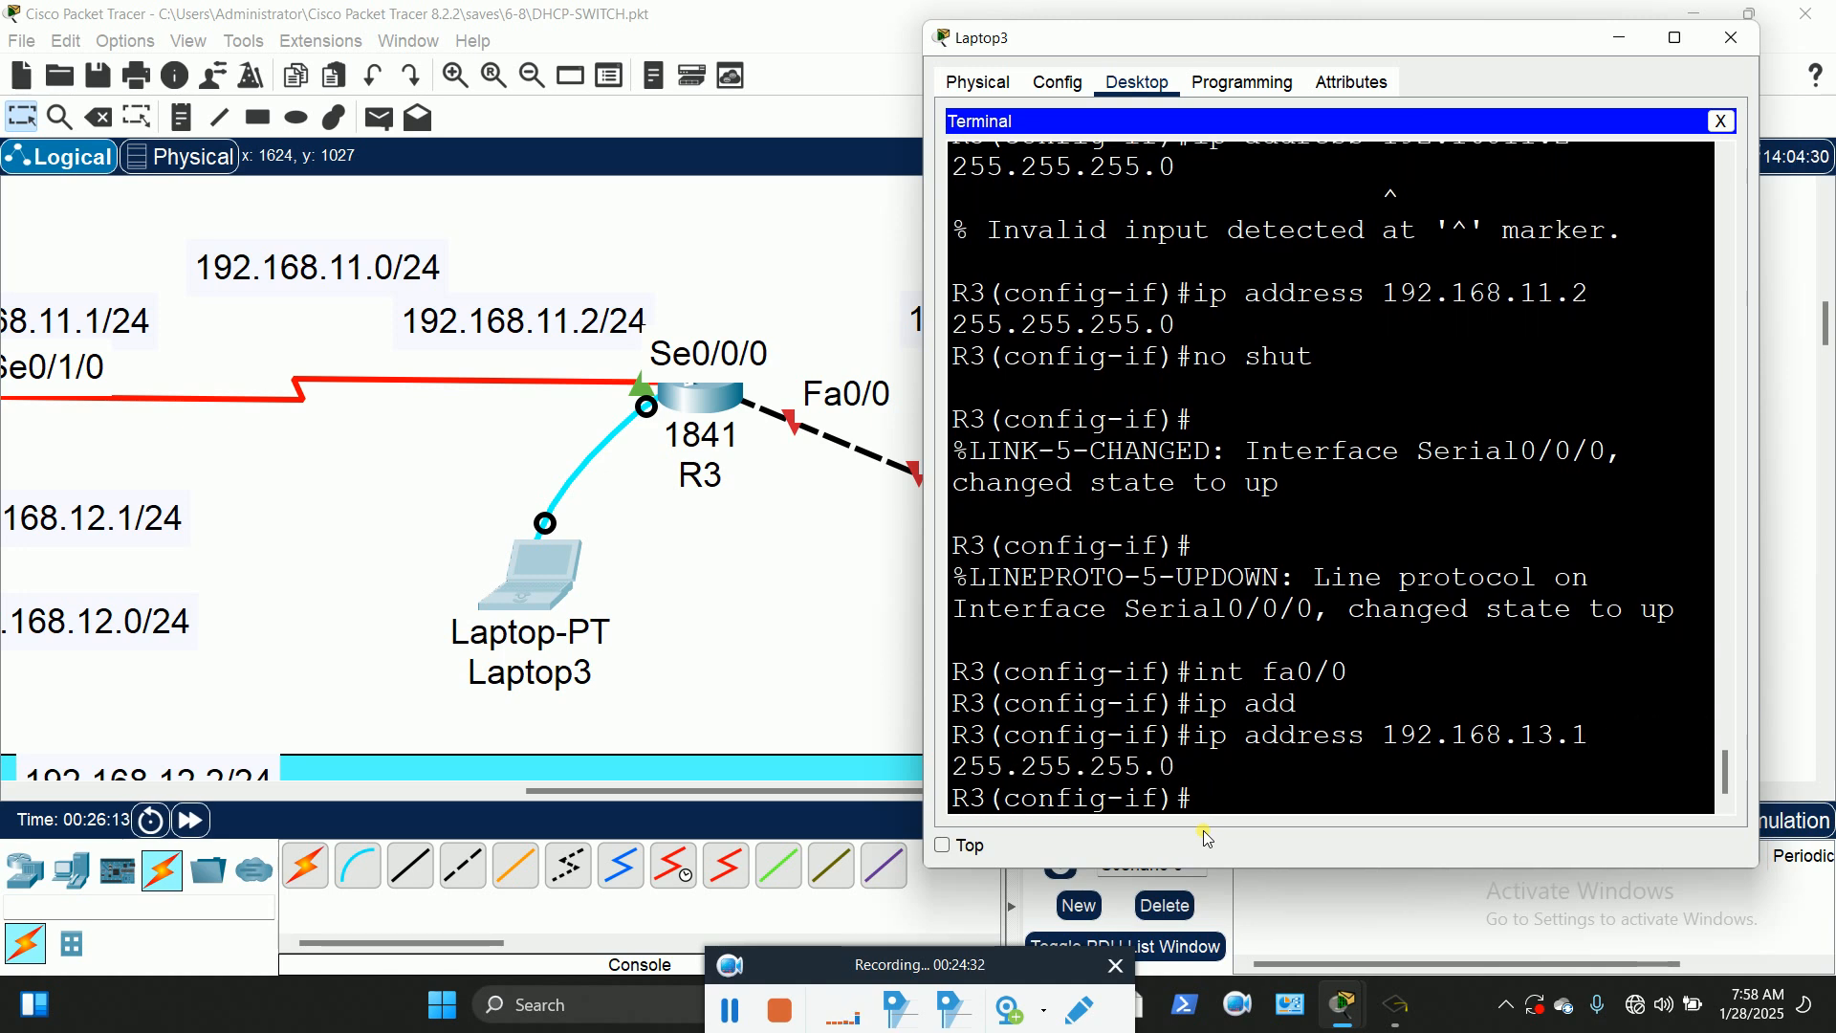
type("no shut")
key("Return")
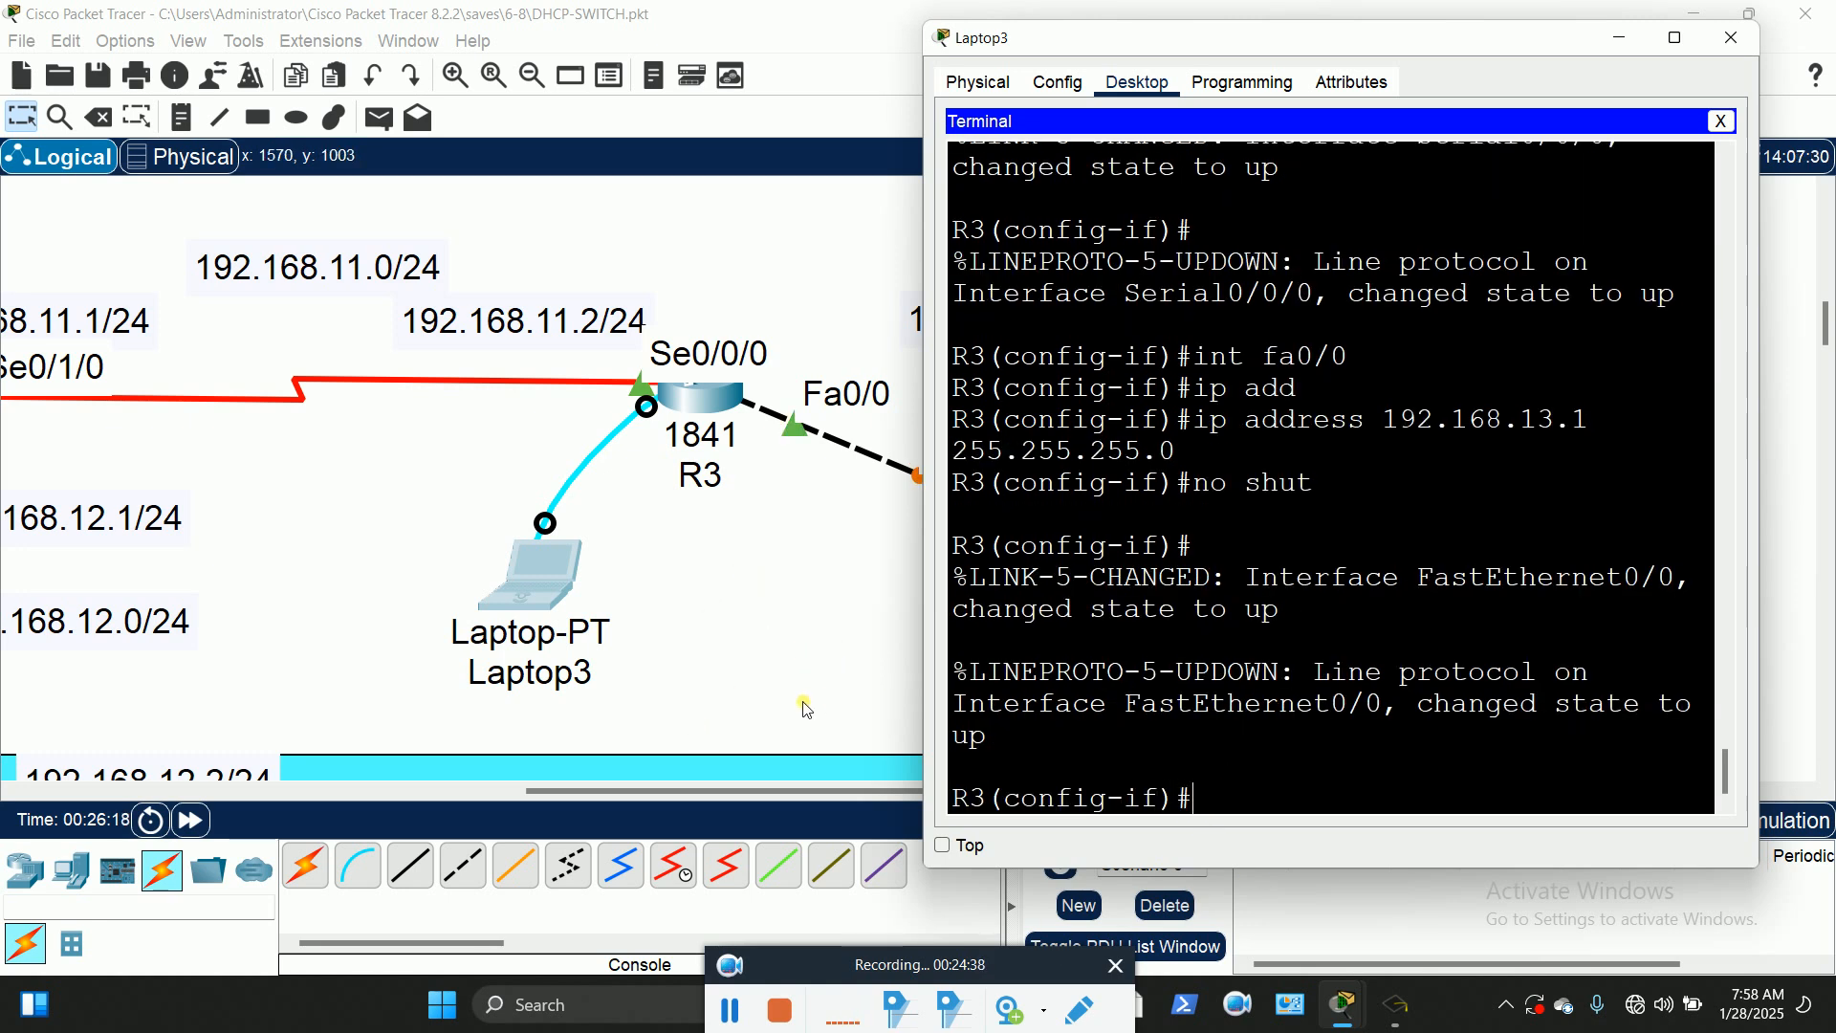
Step: Open R1's console session on Laptop1 and exit interface configuration to global configuration mode
left_click_drag(777, 791, 525, 801)
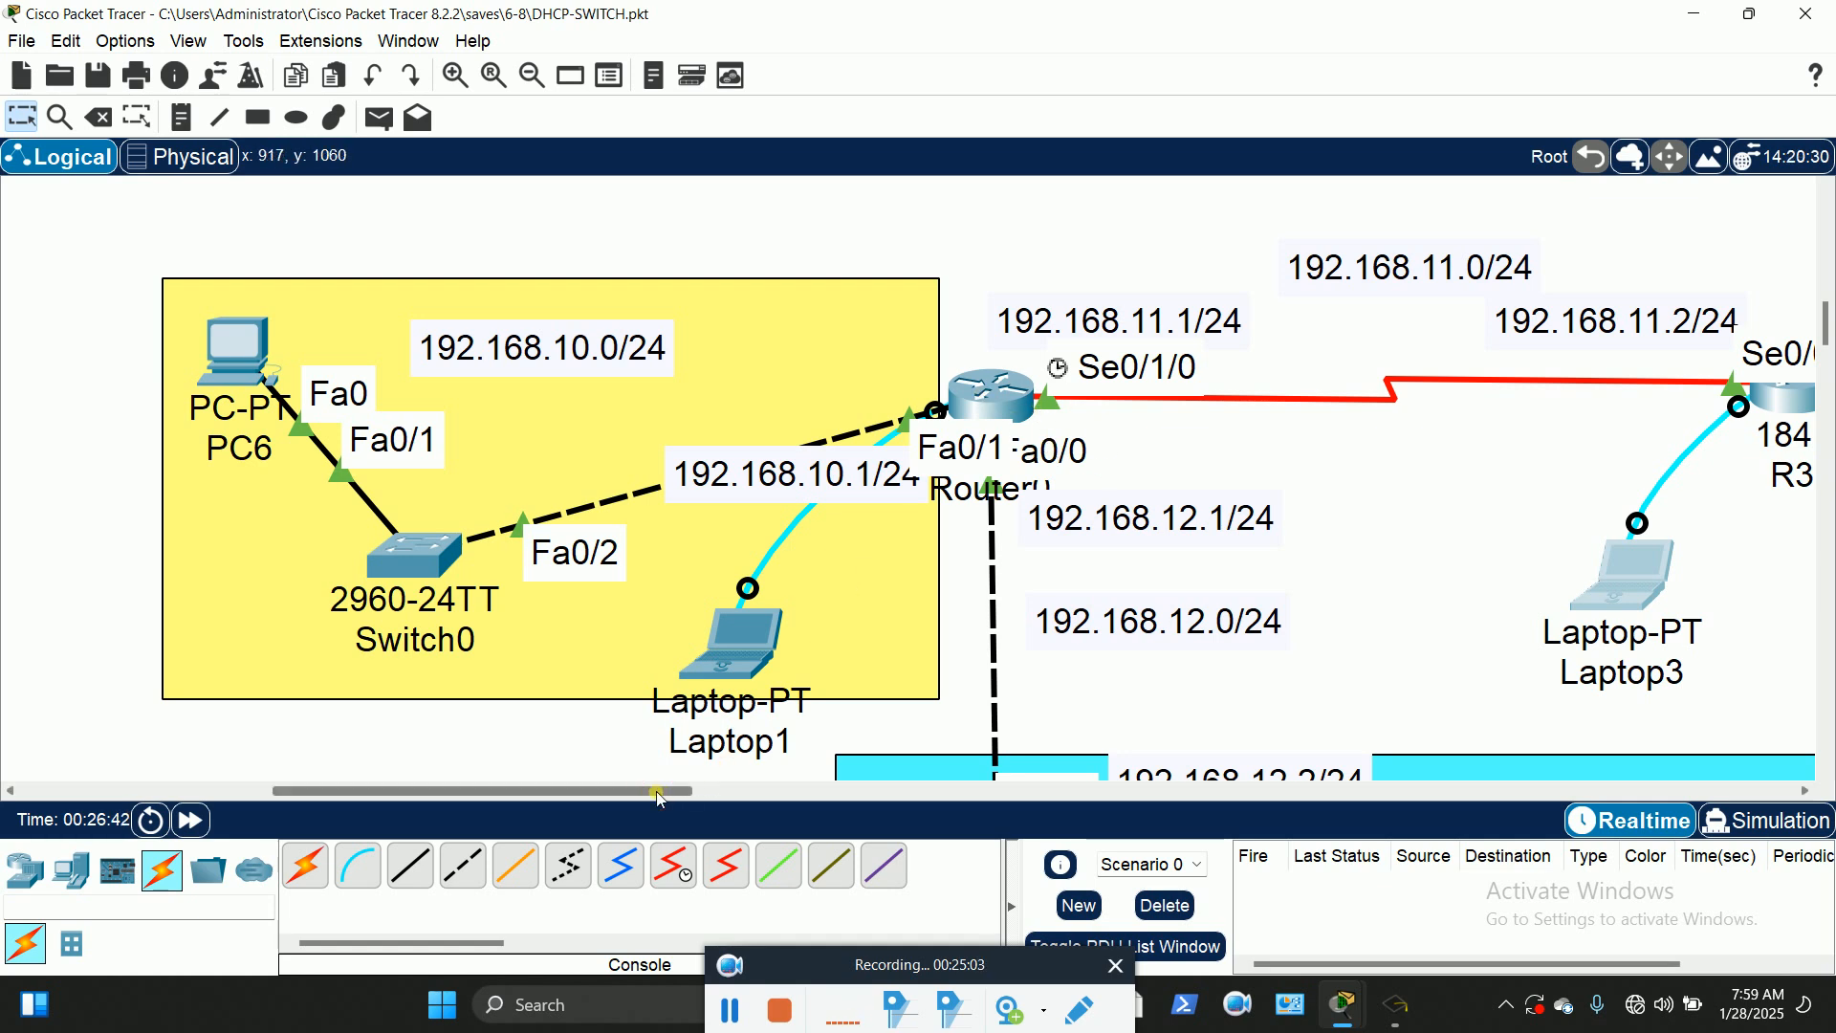
left_click_drag(659, 791, 736, 811)
left_click(406, 643)
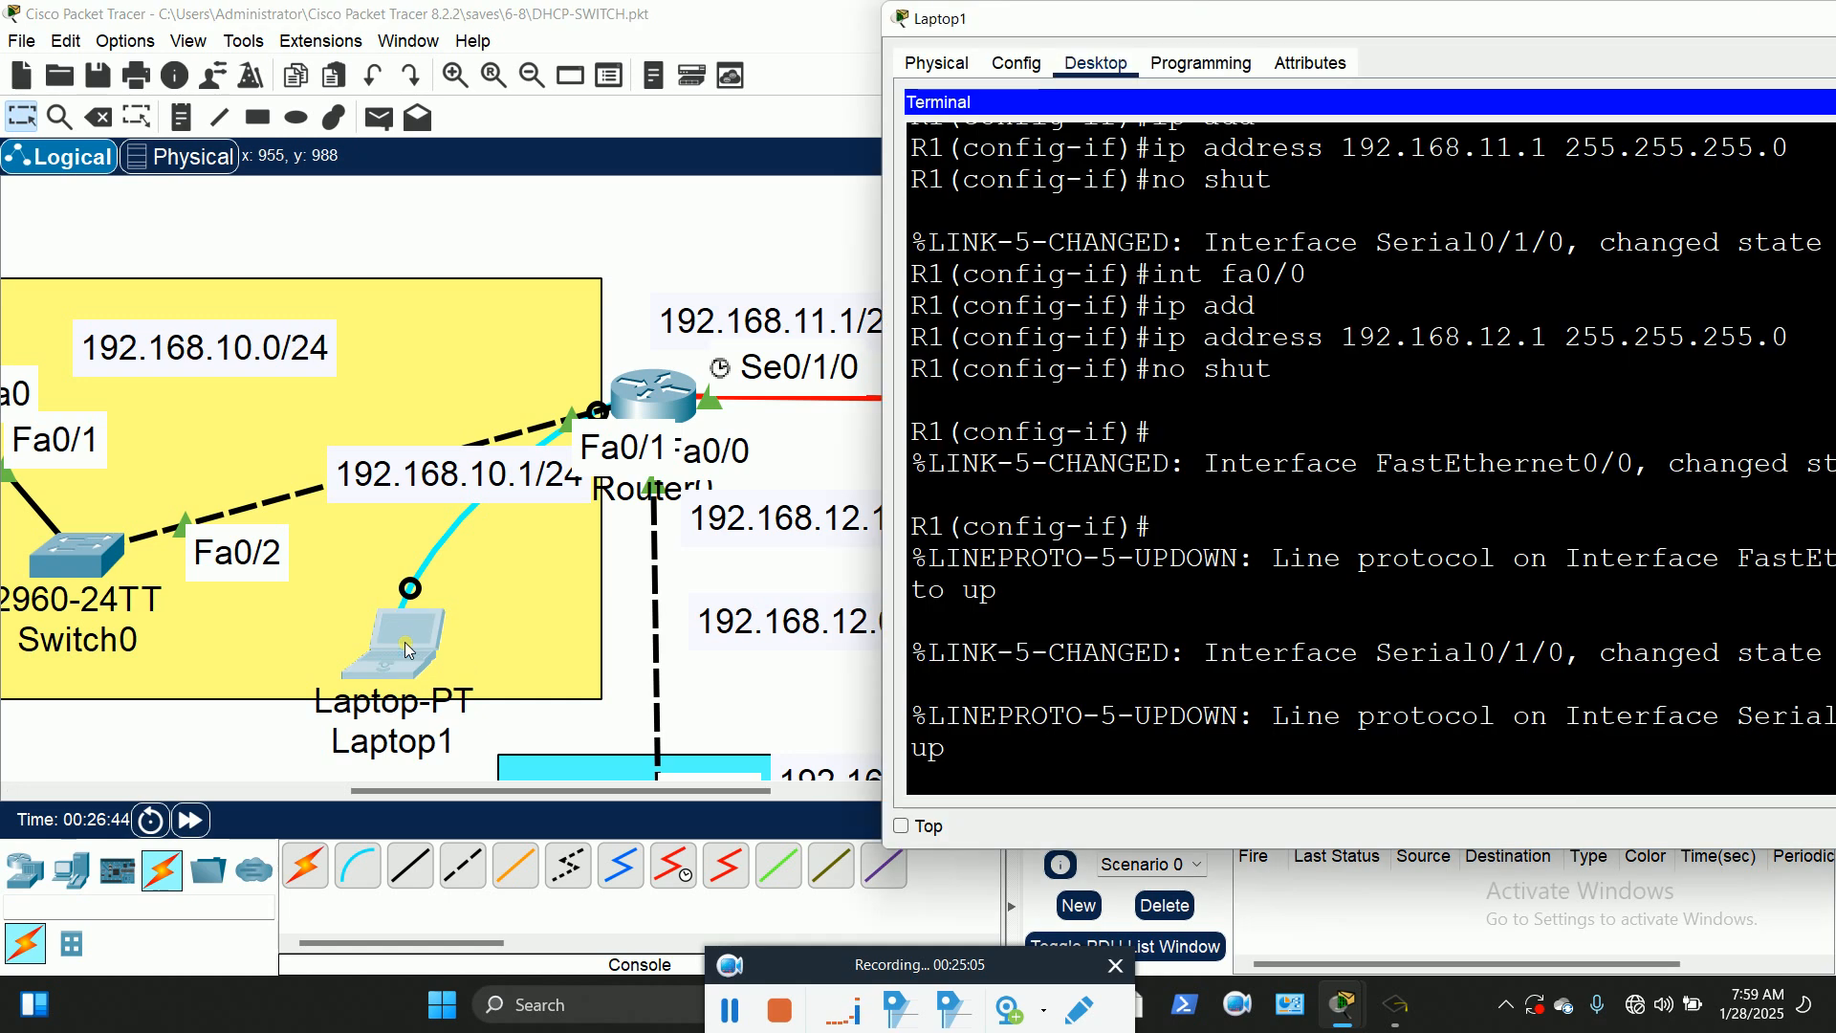
key("Return")
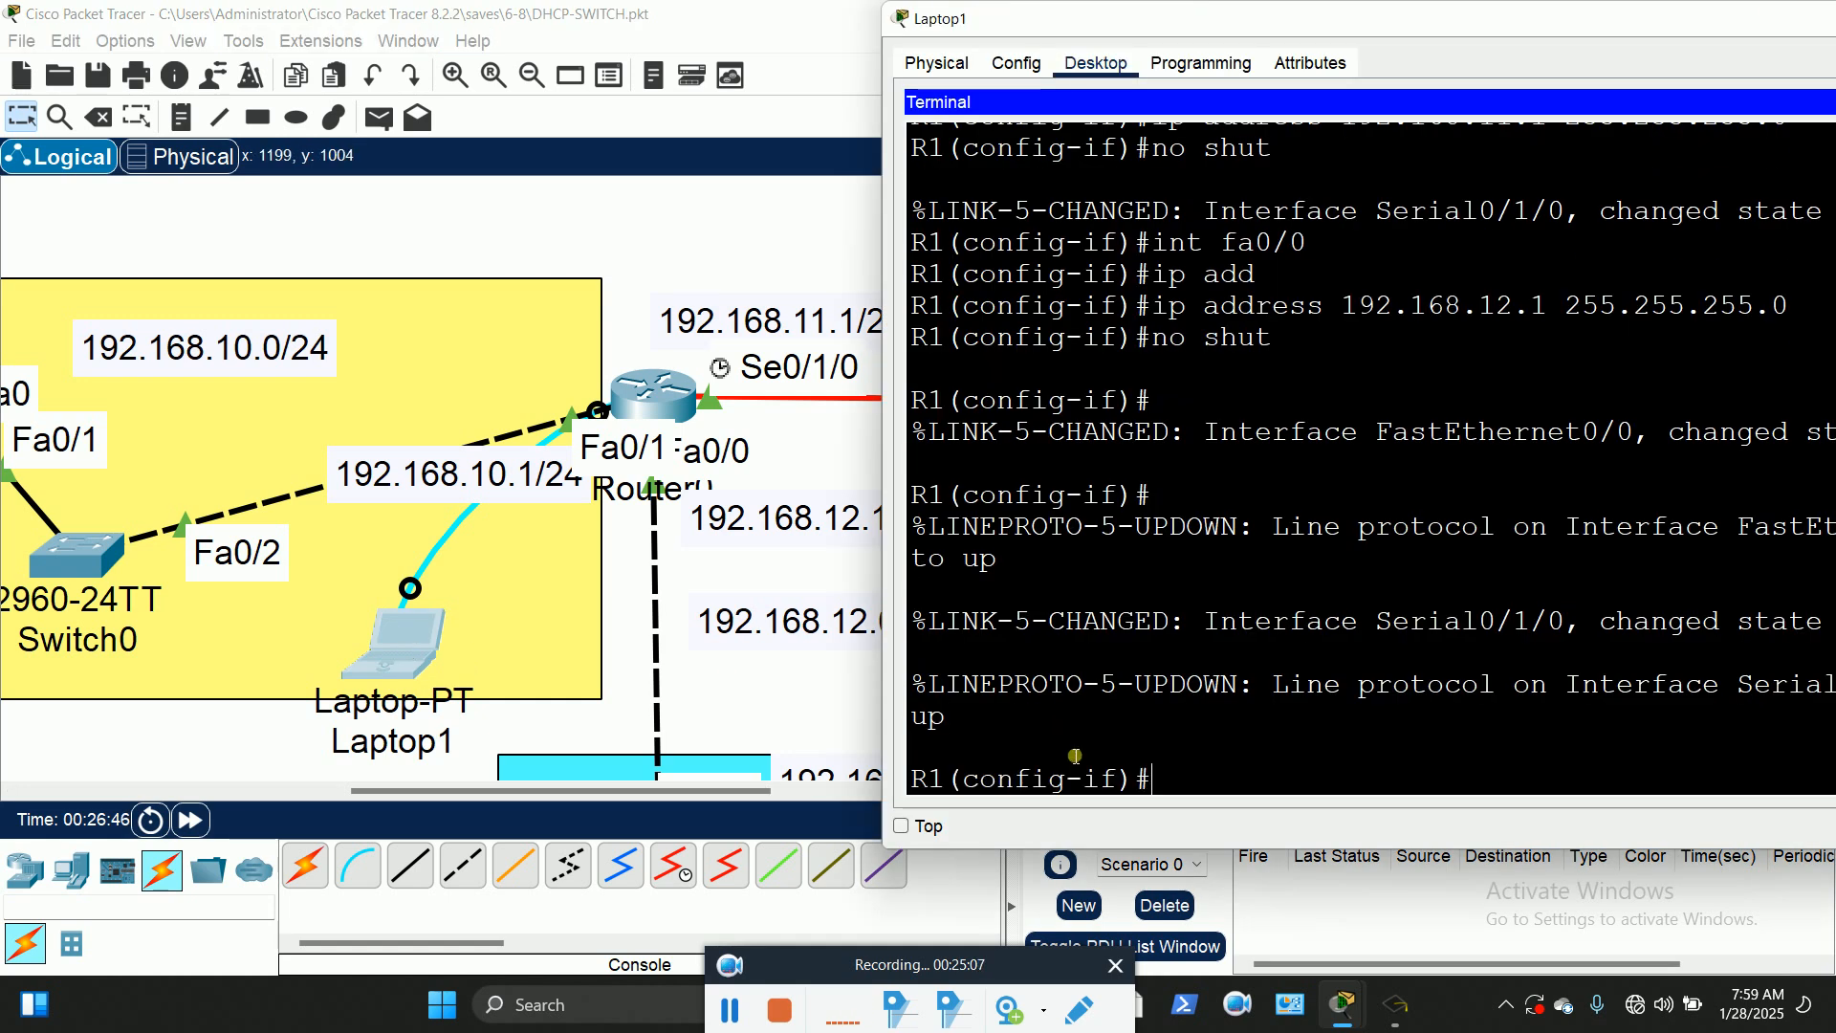
type("exit")
key("Return")
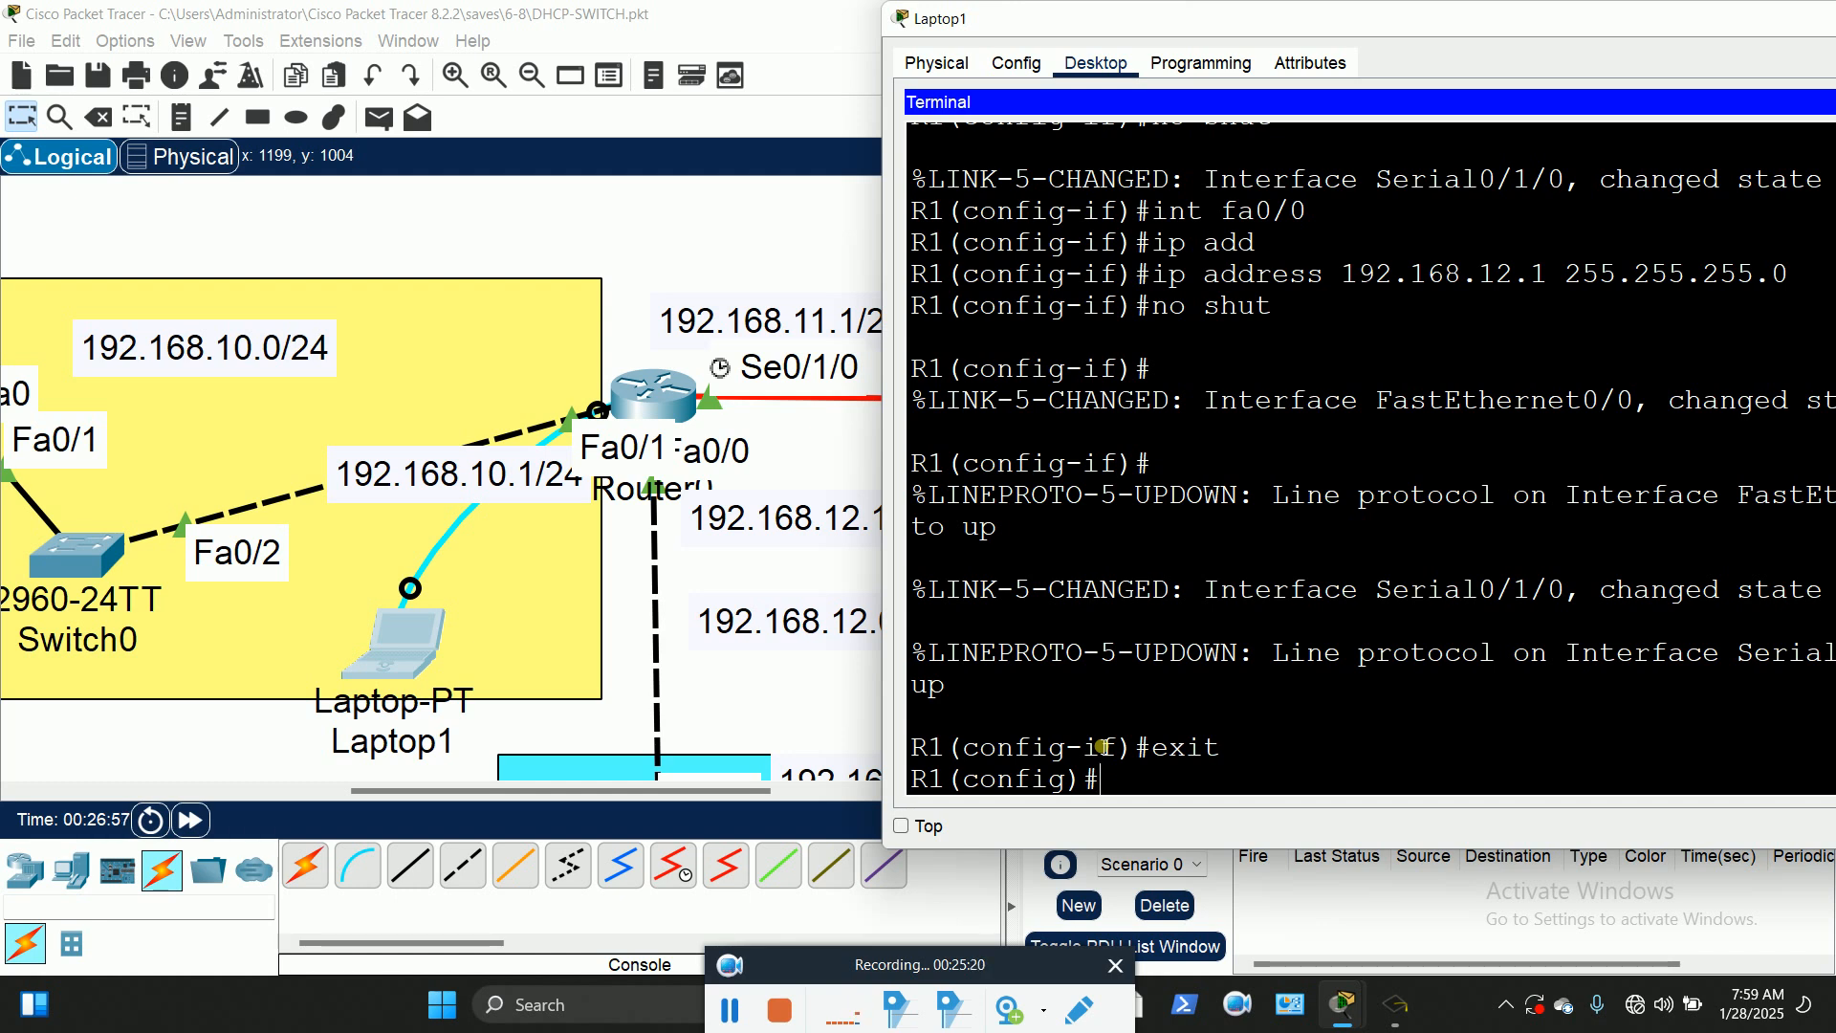
Step: Enter RIP router configuration mode on R1, checking the available routing protocols and rip options with the command help
type("router")
key("Tab")
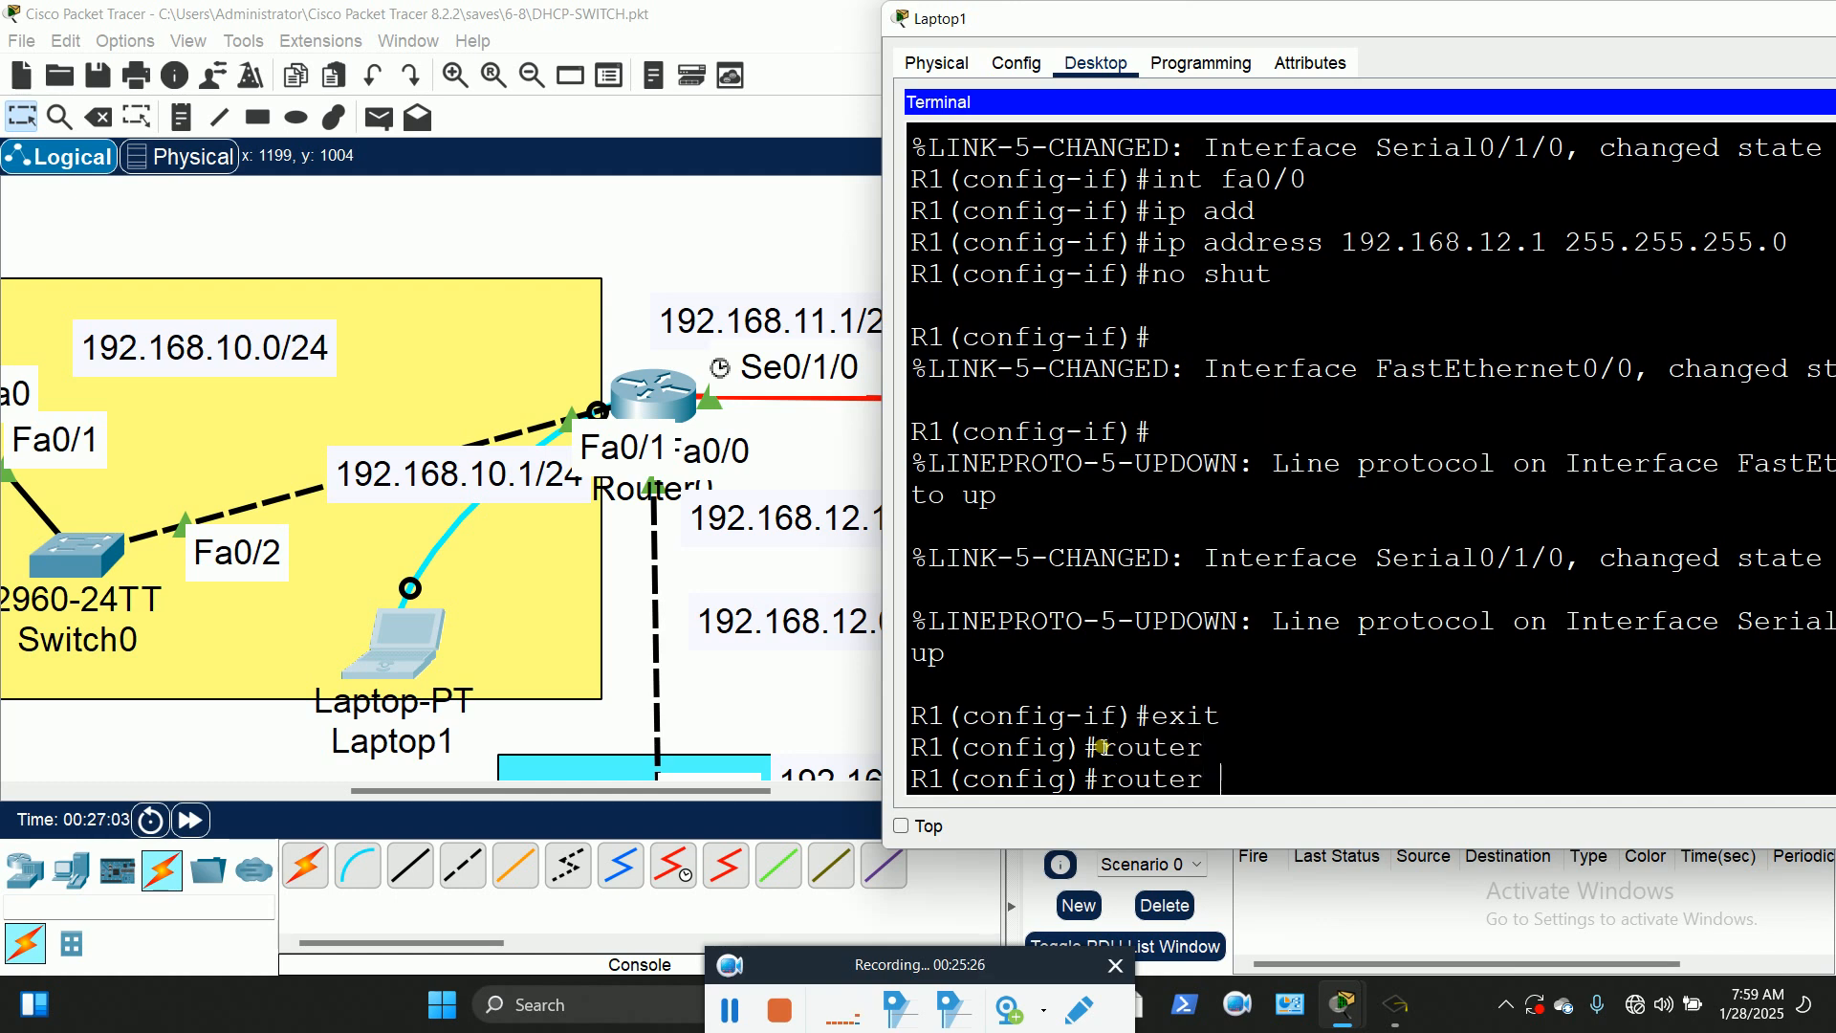
type("?")
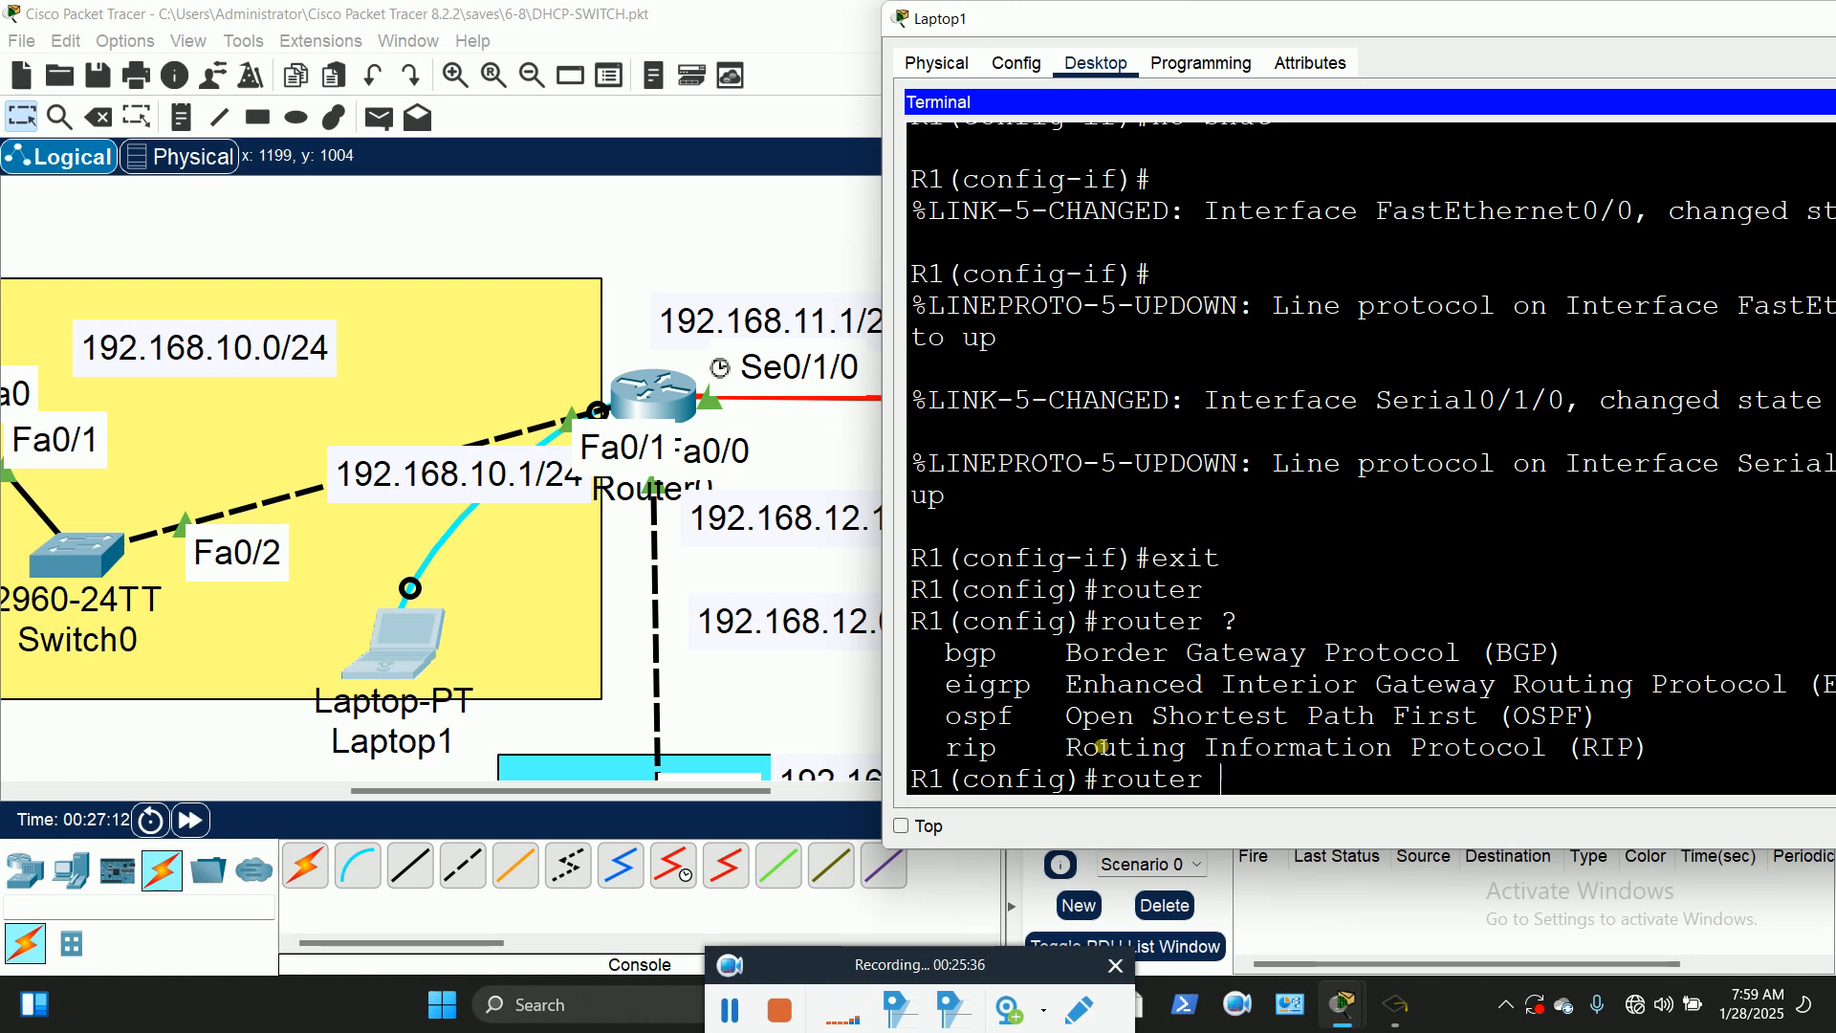
type("ri")
key("Tab")
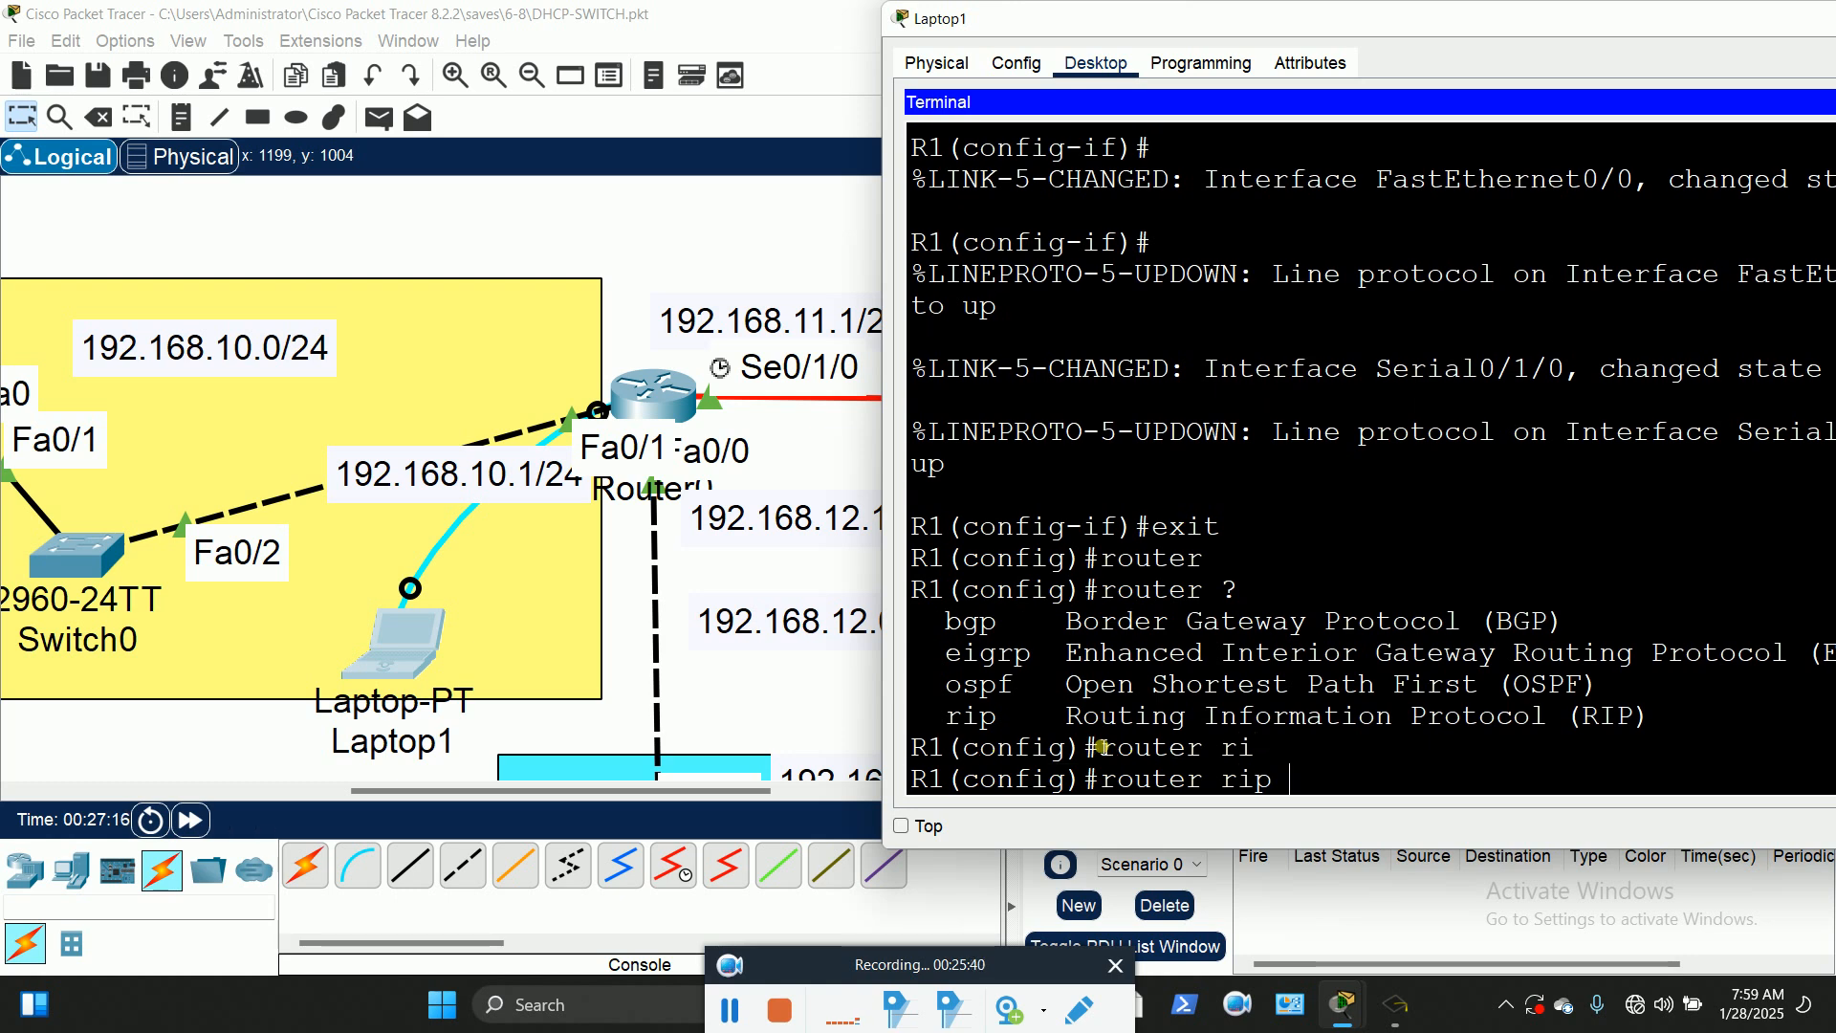
type("?")
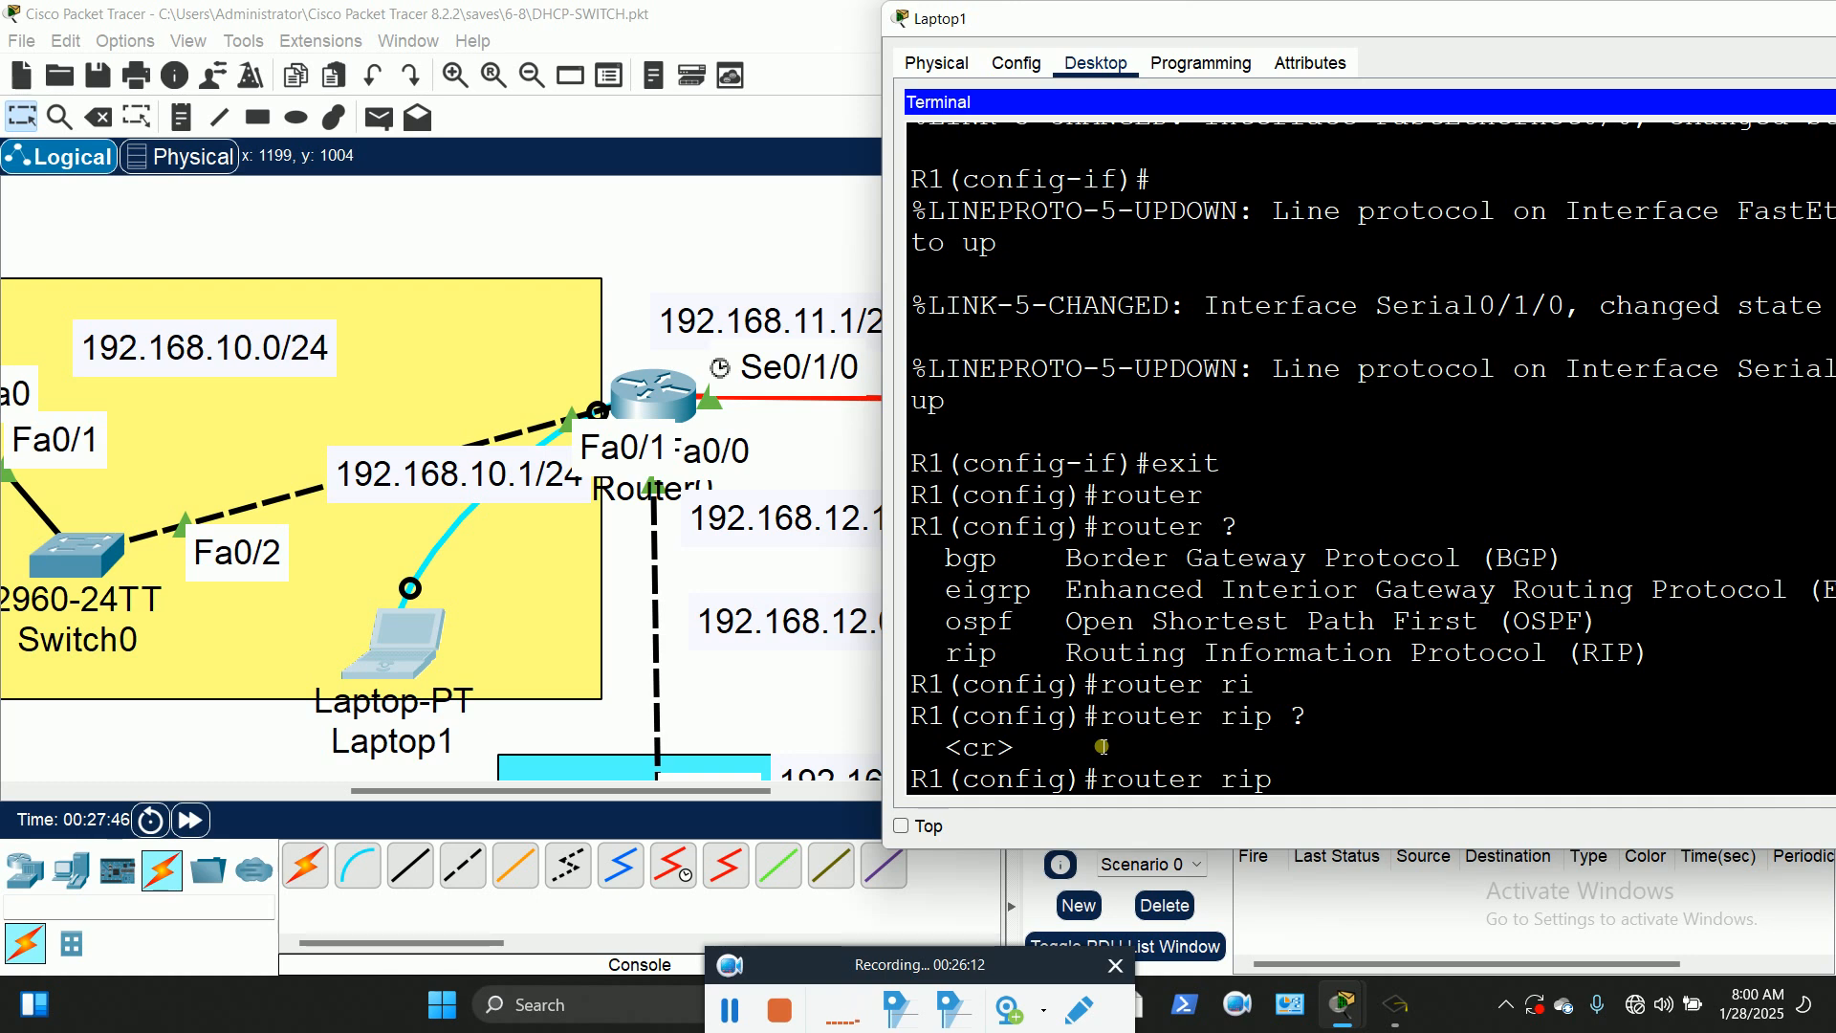
key("Return")
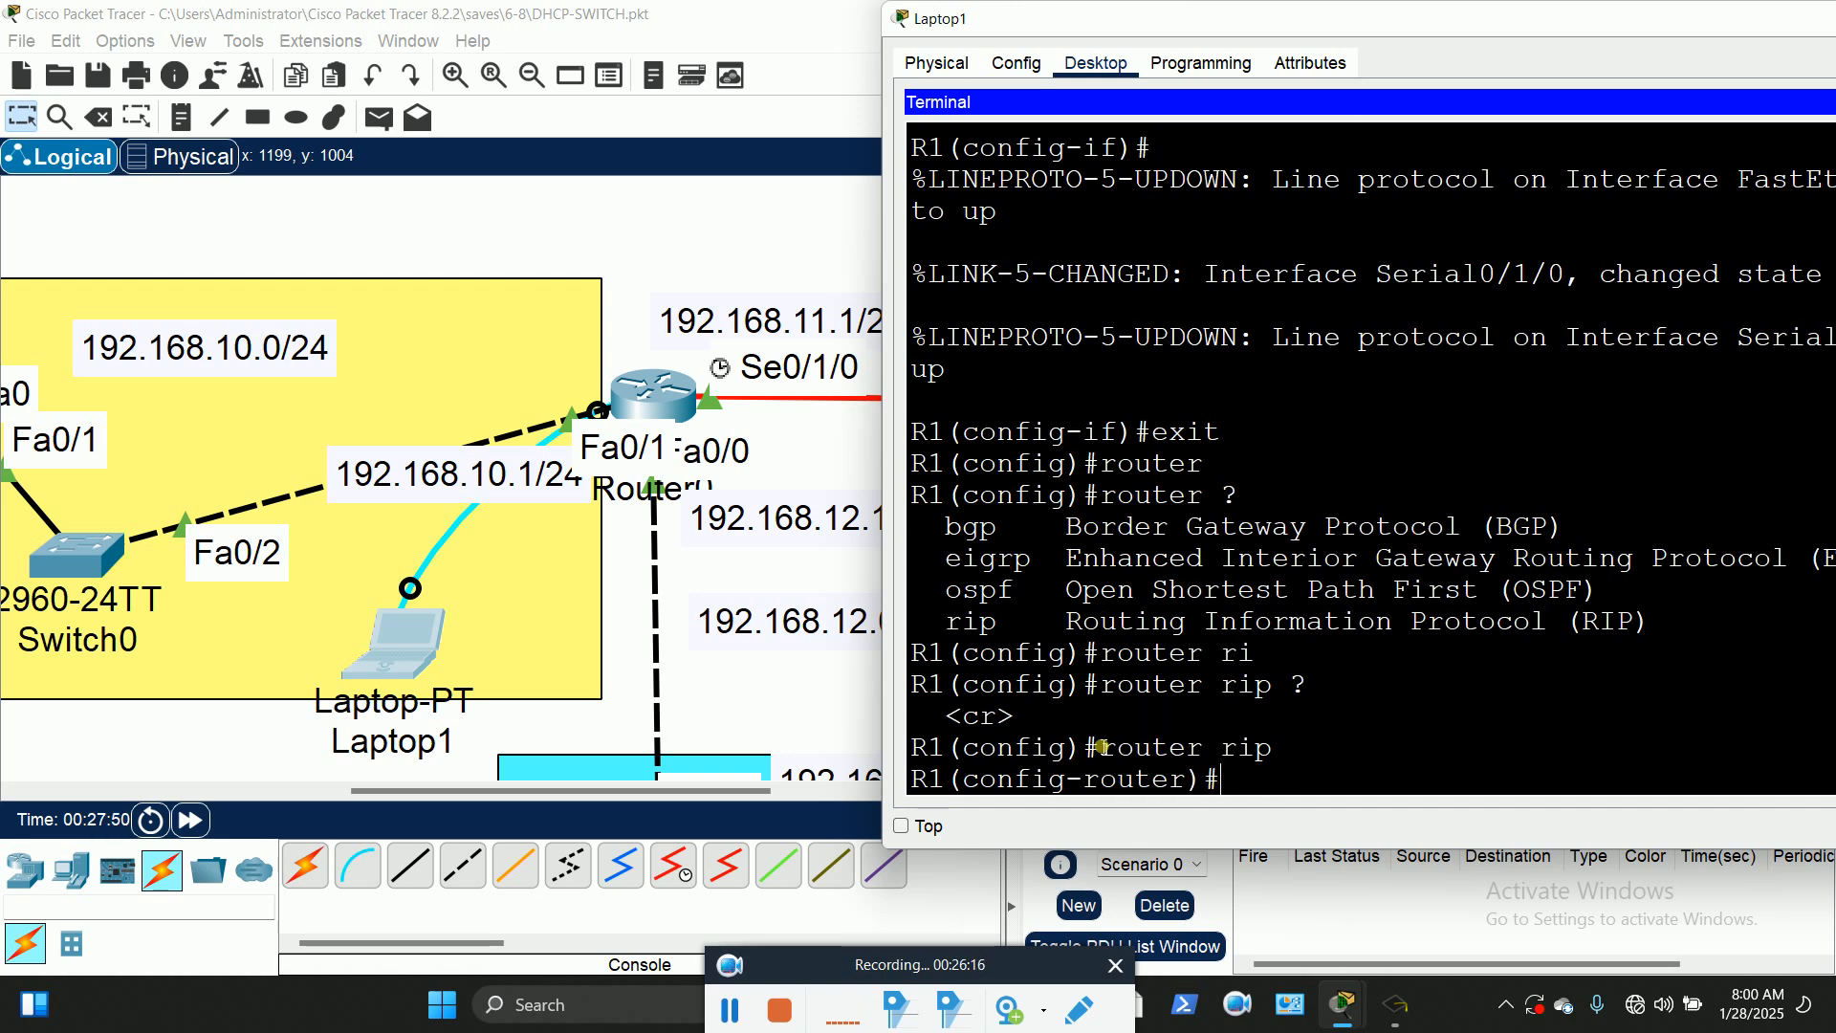
Step: List R1's RIP configuration commands and add network 192.168.10.0 to RIP, checking the network command's help for further arguments
type("?")
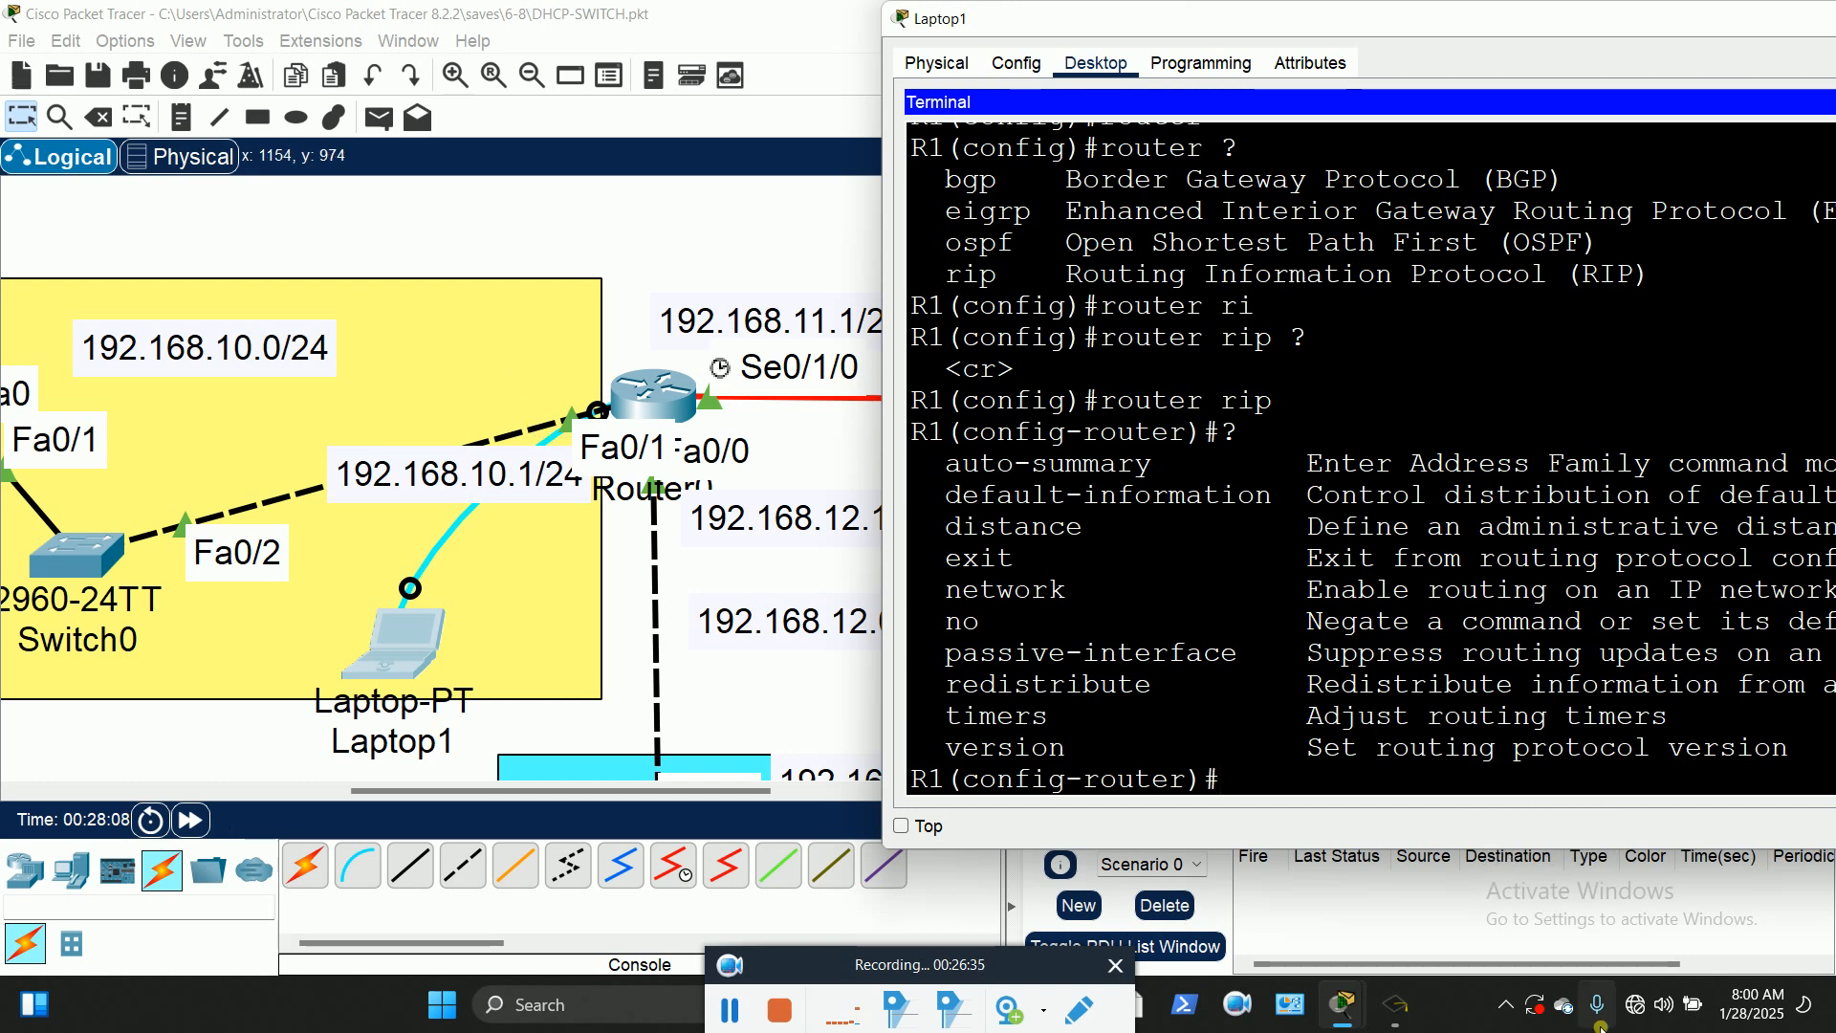
type("net")
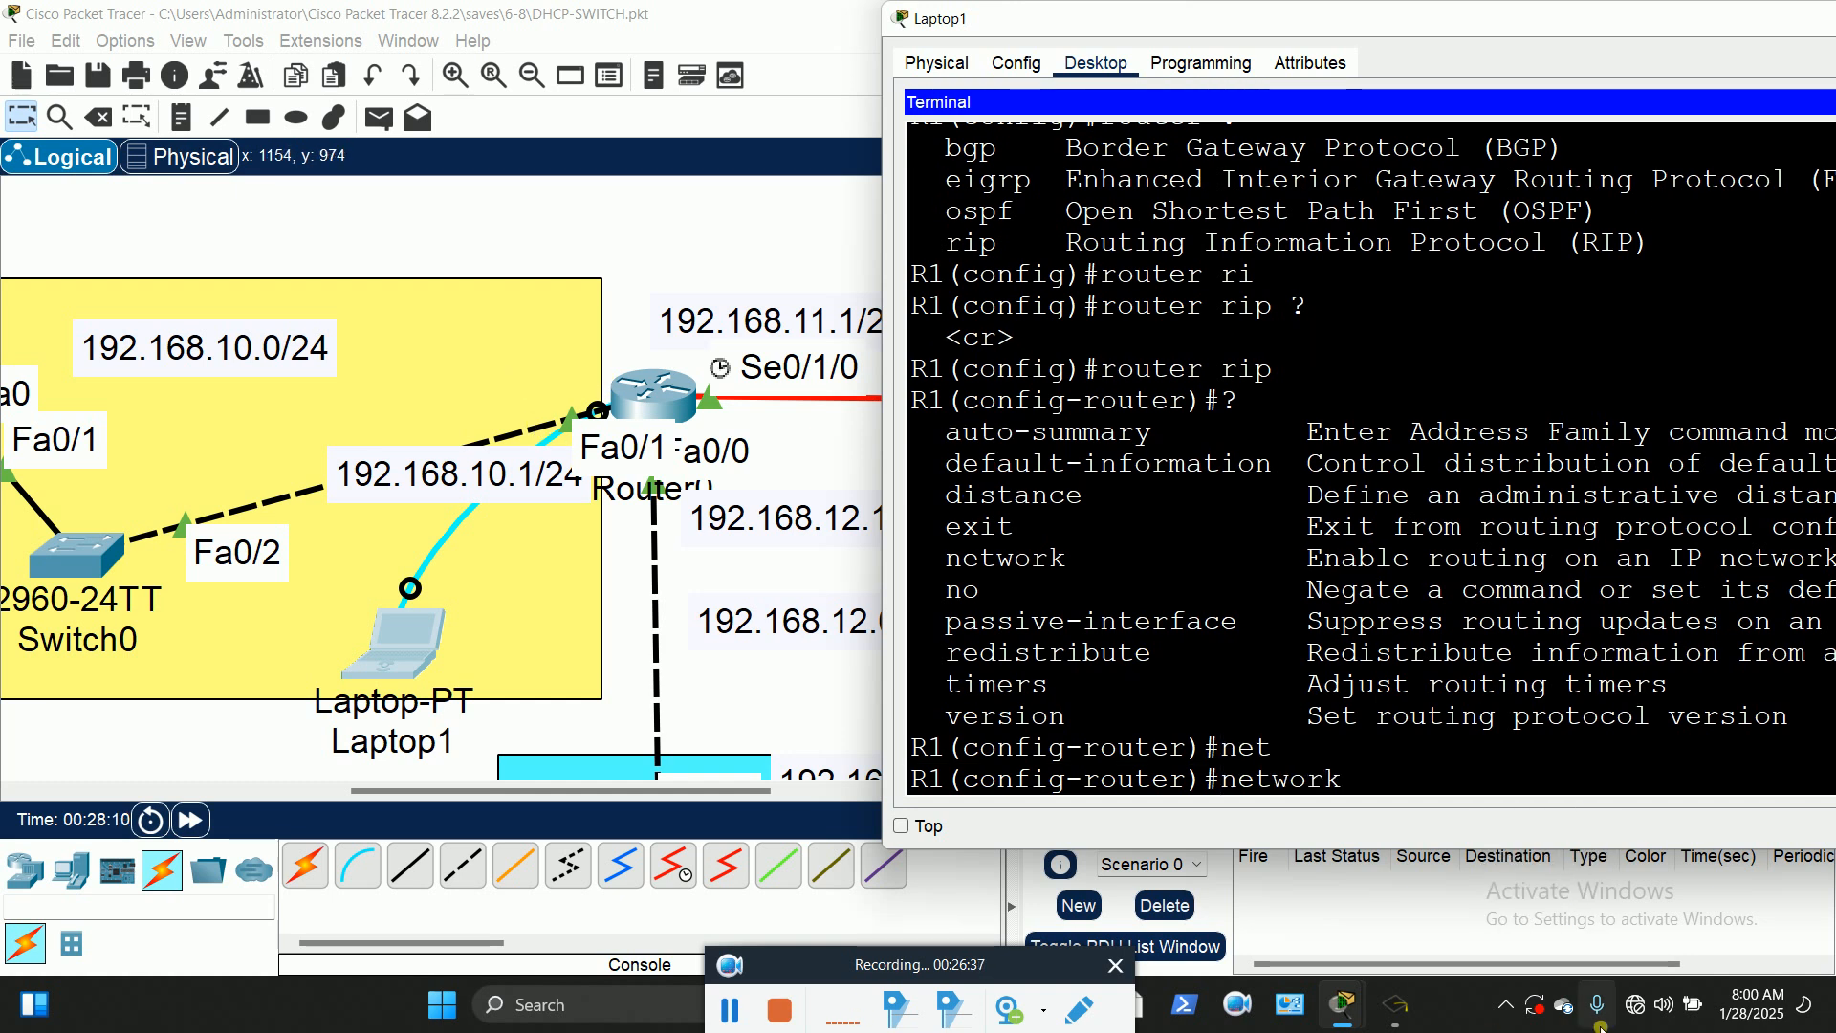
key("Tab")
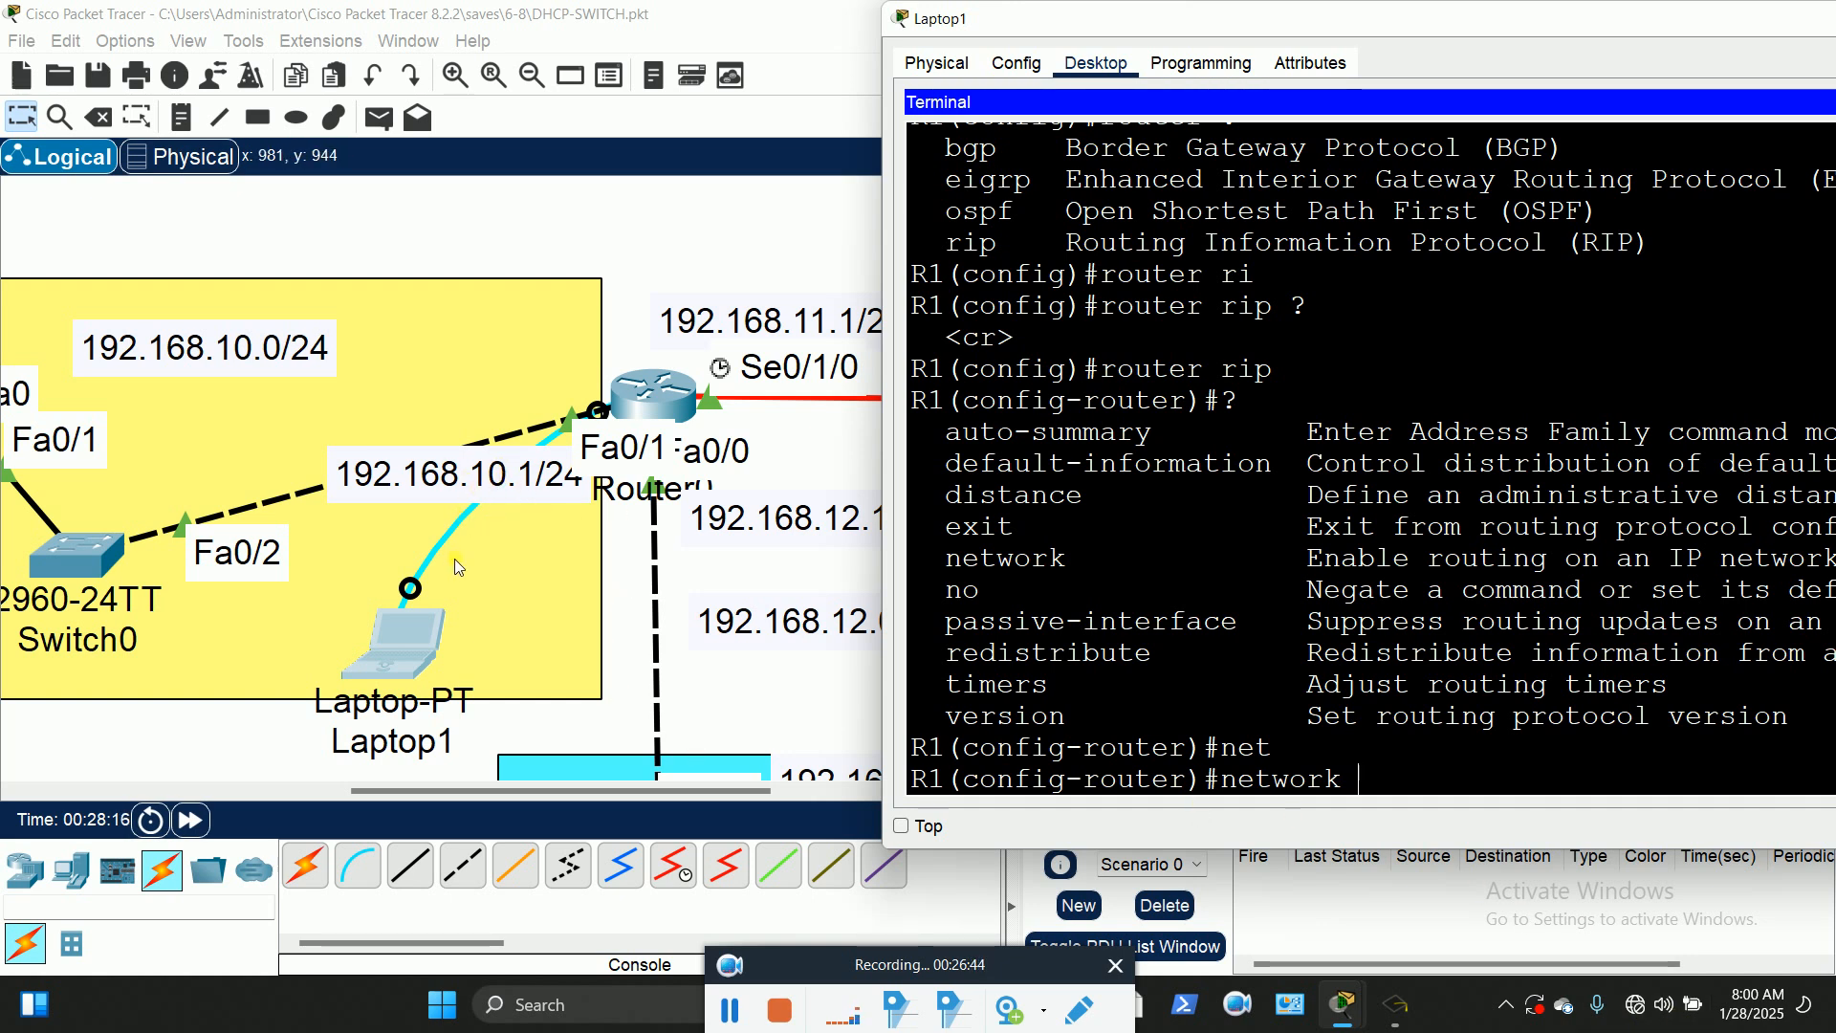
type("192")
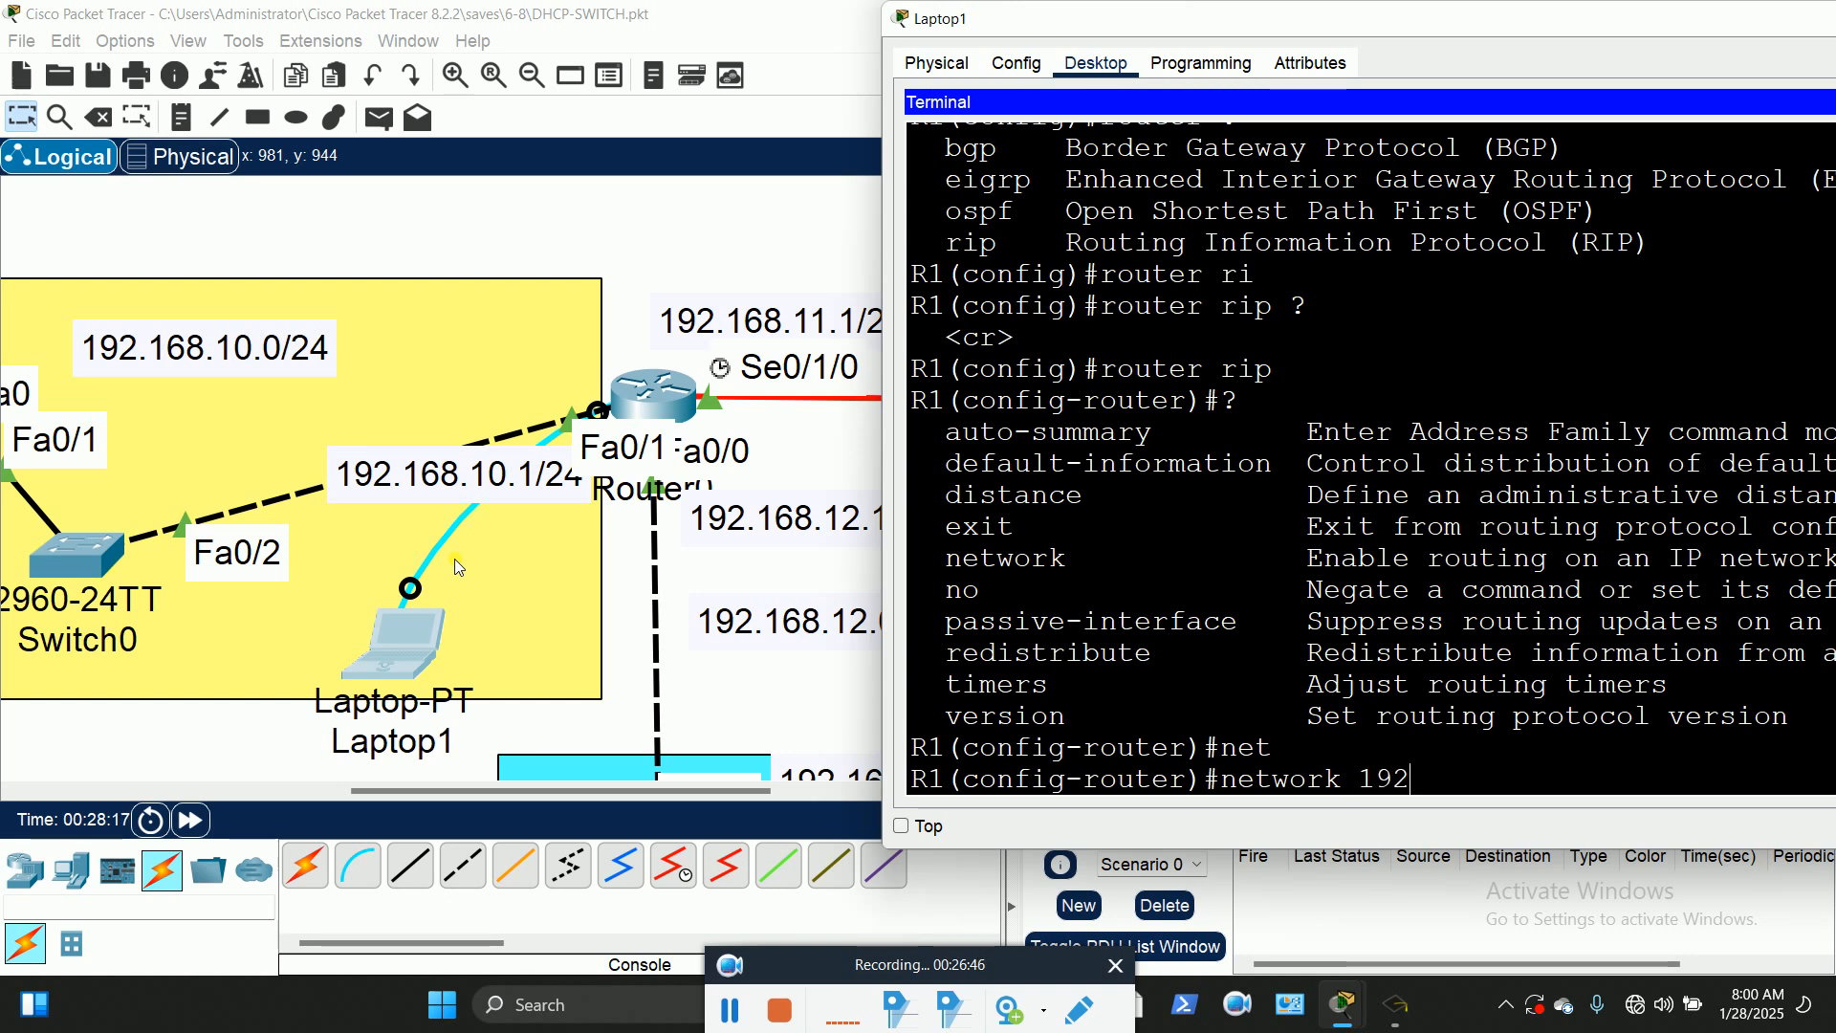
type(".168.10.0")
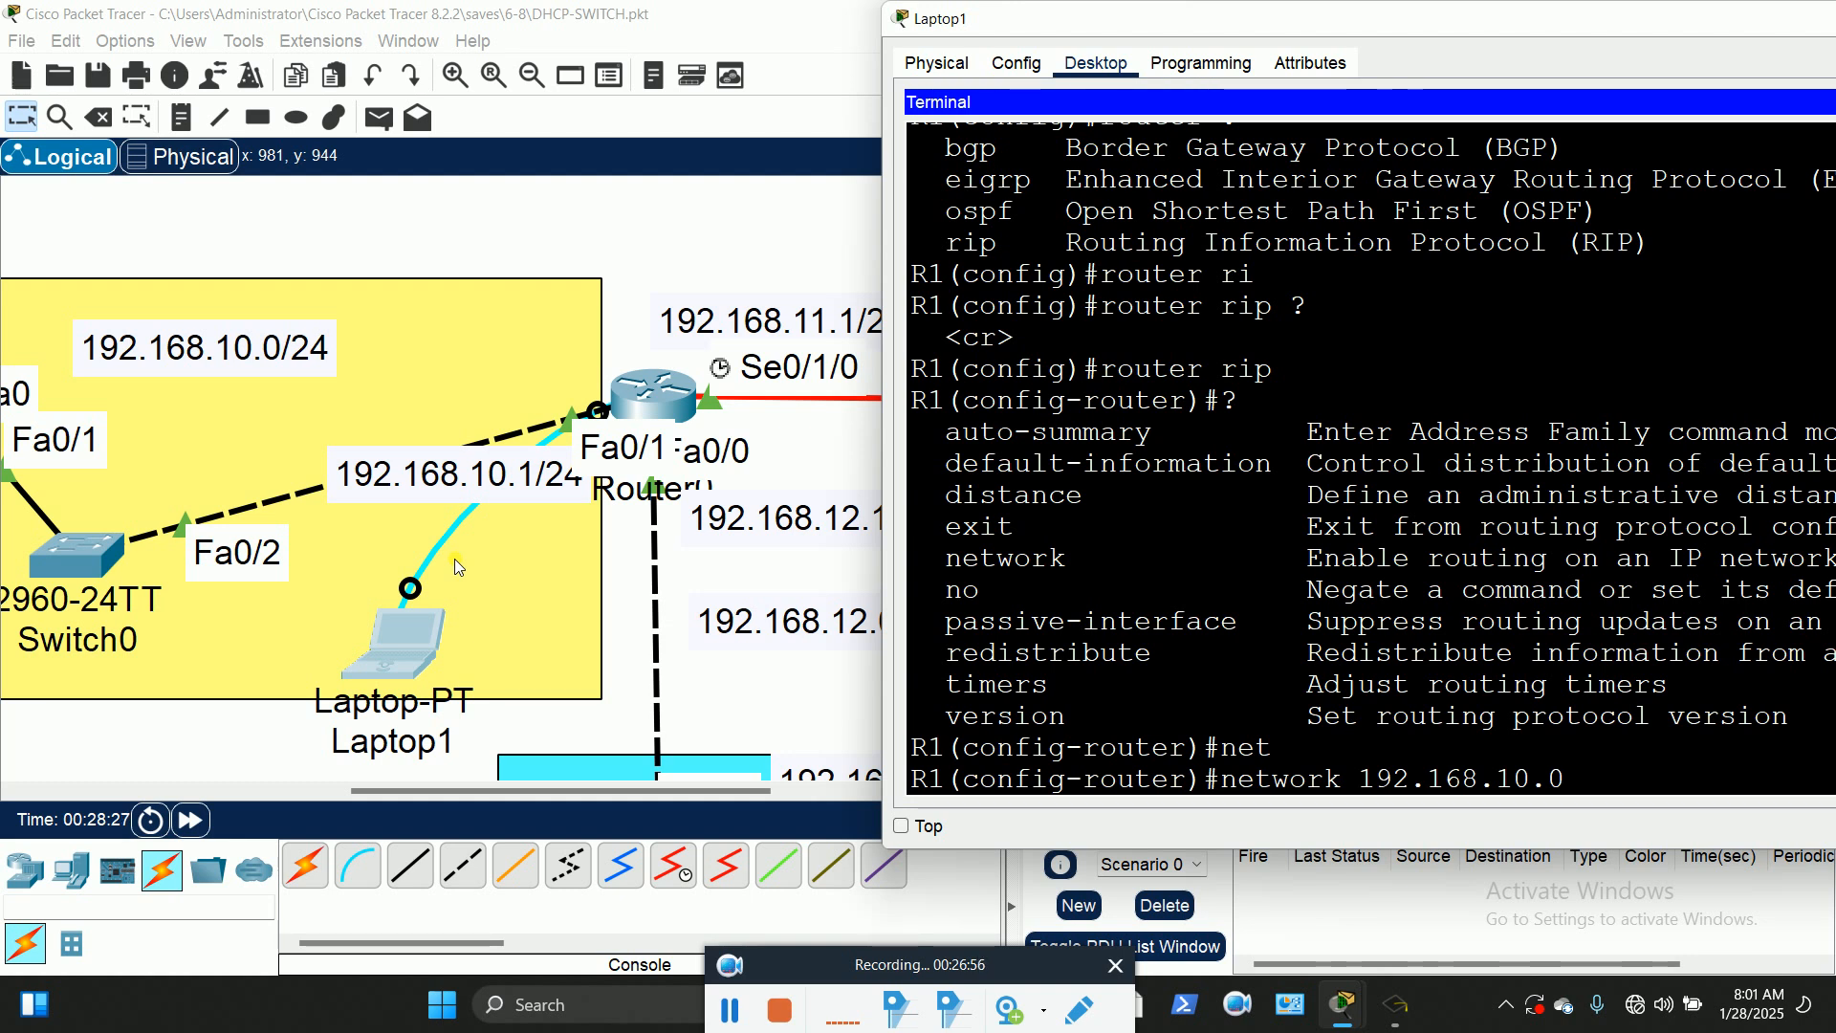
type("?")
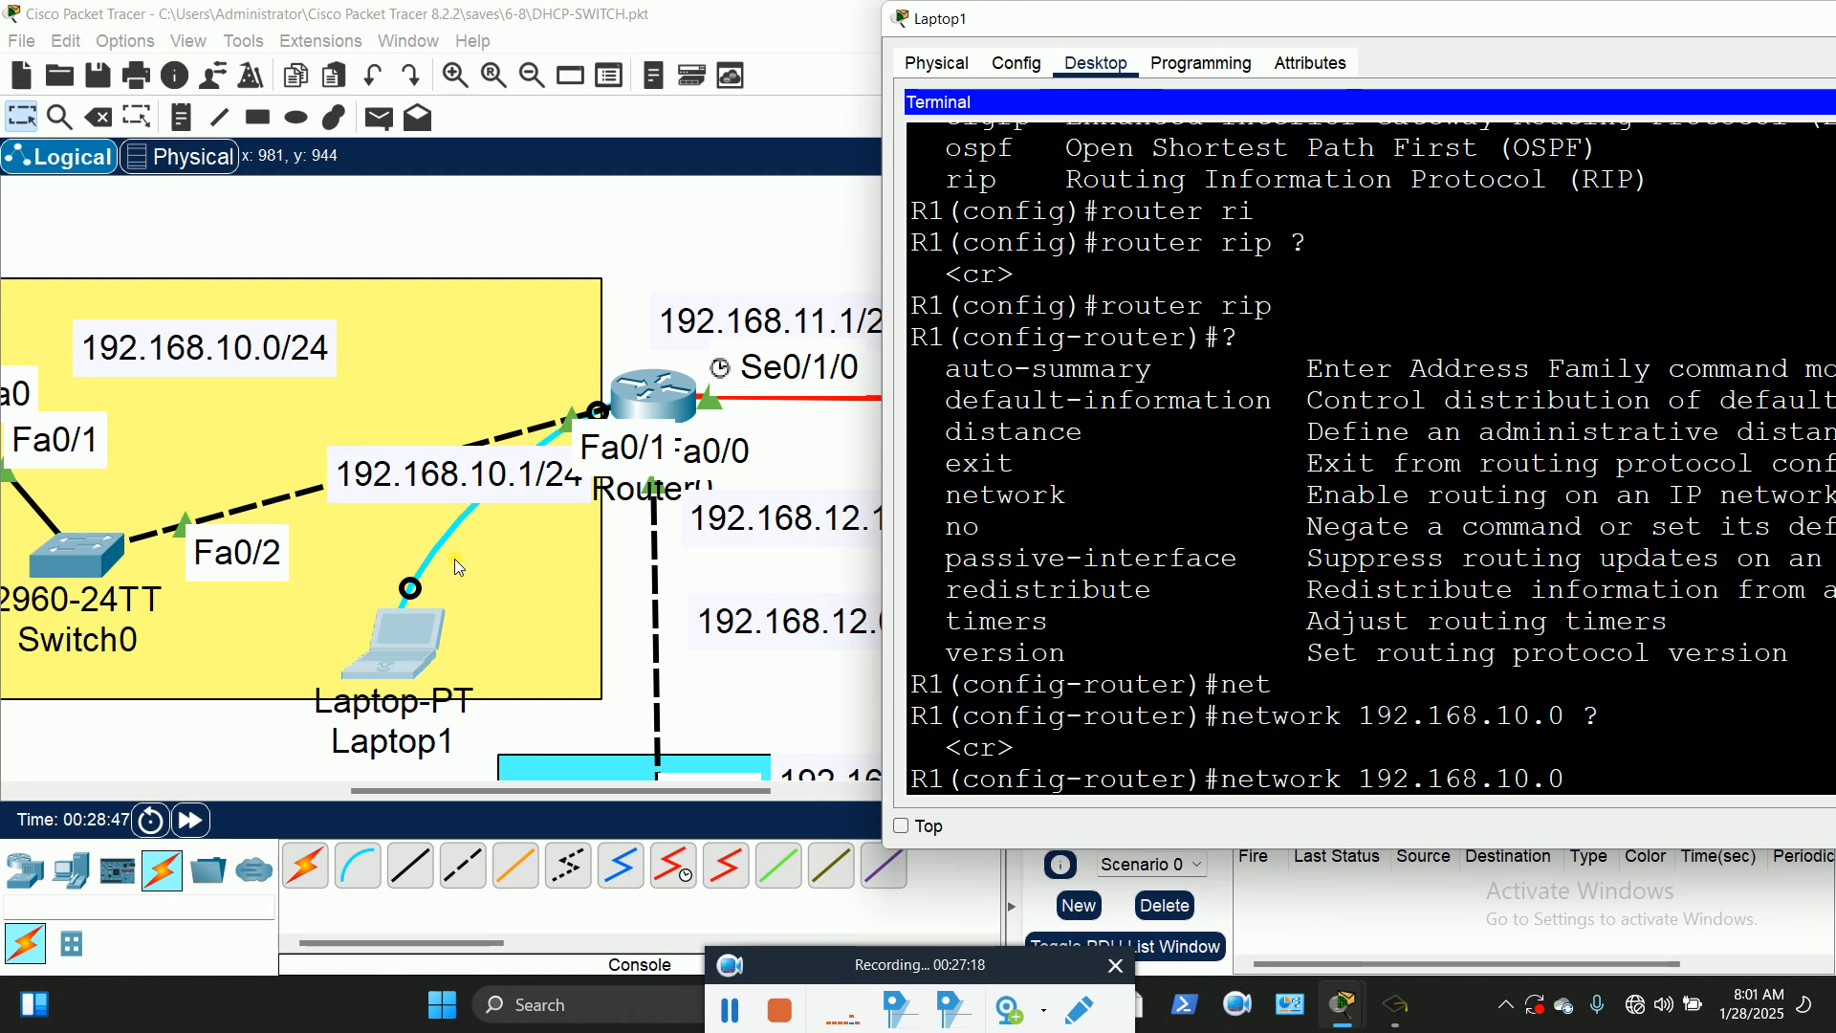
key("Return")
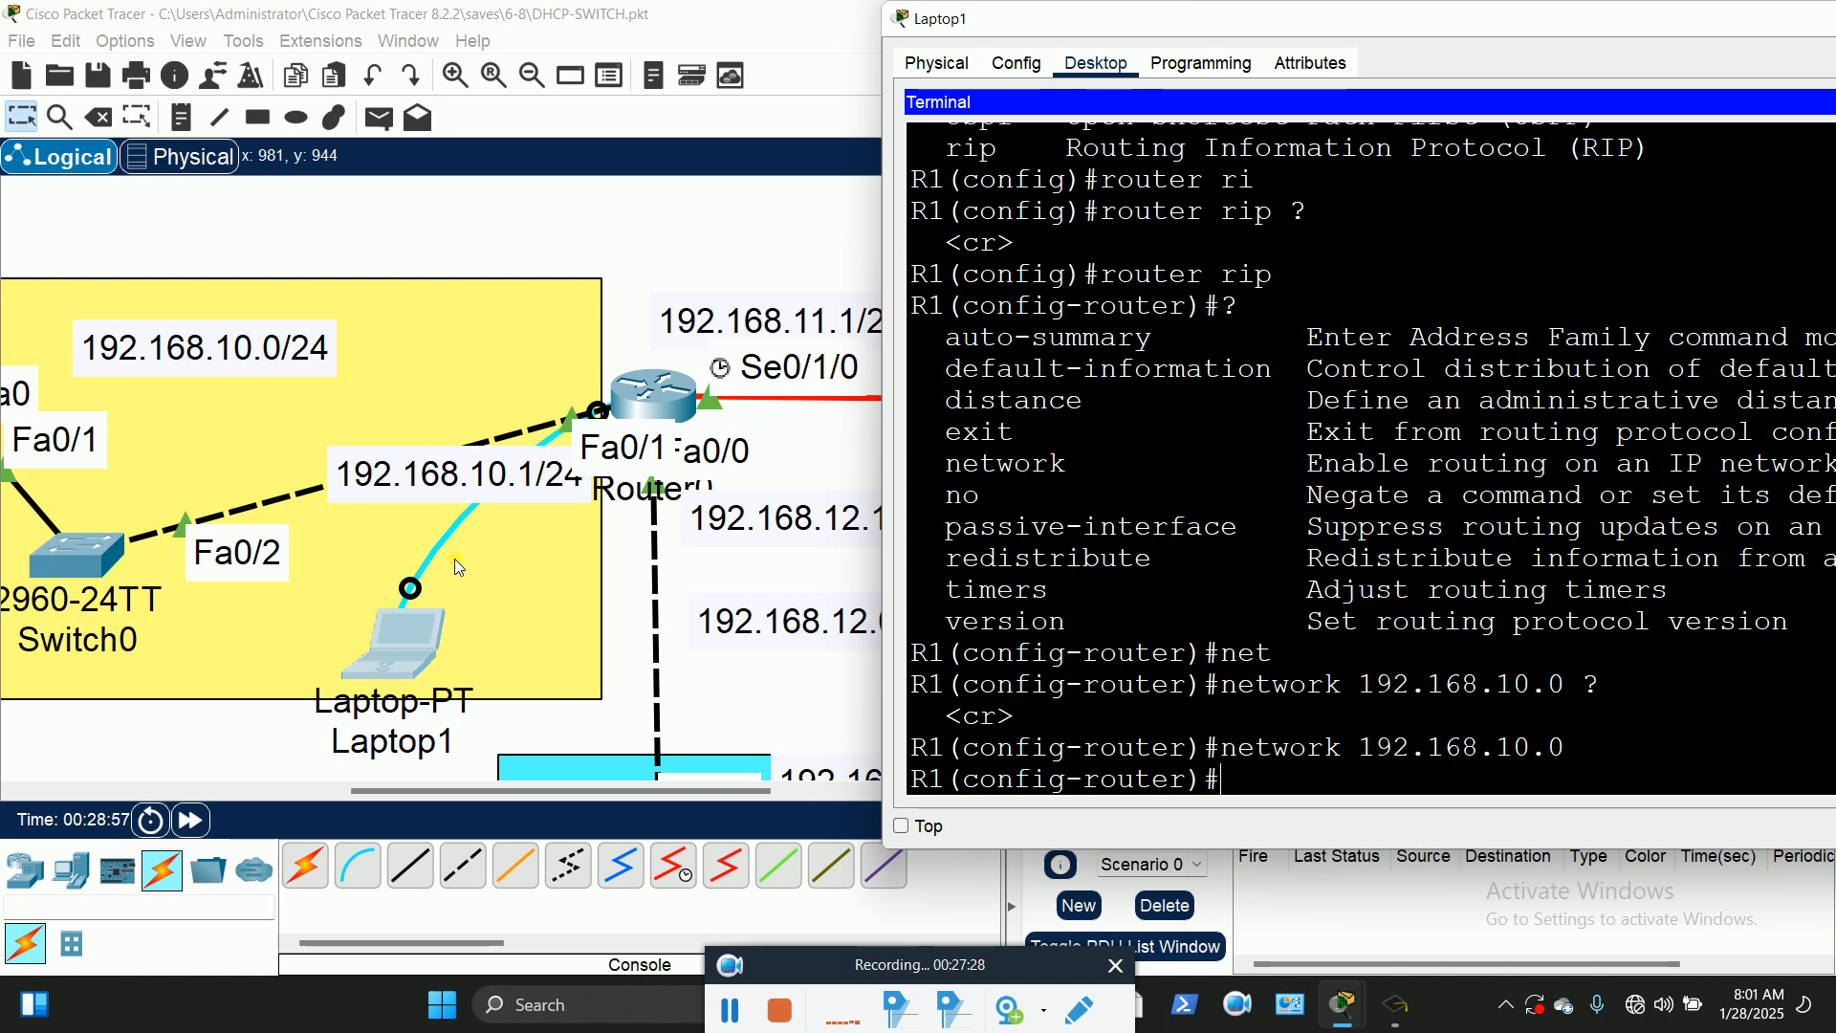
Step: Add network 192.168.11.0 to R1's RIP configuration by editing the previous network command
key("Up")
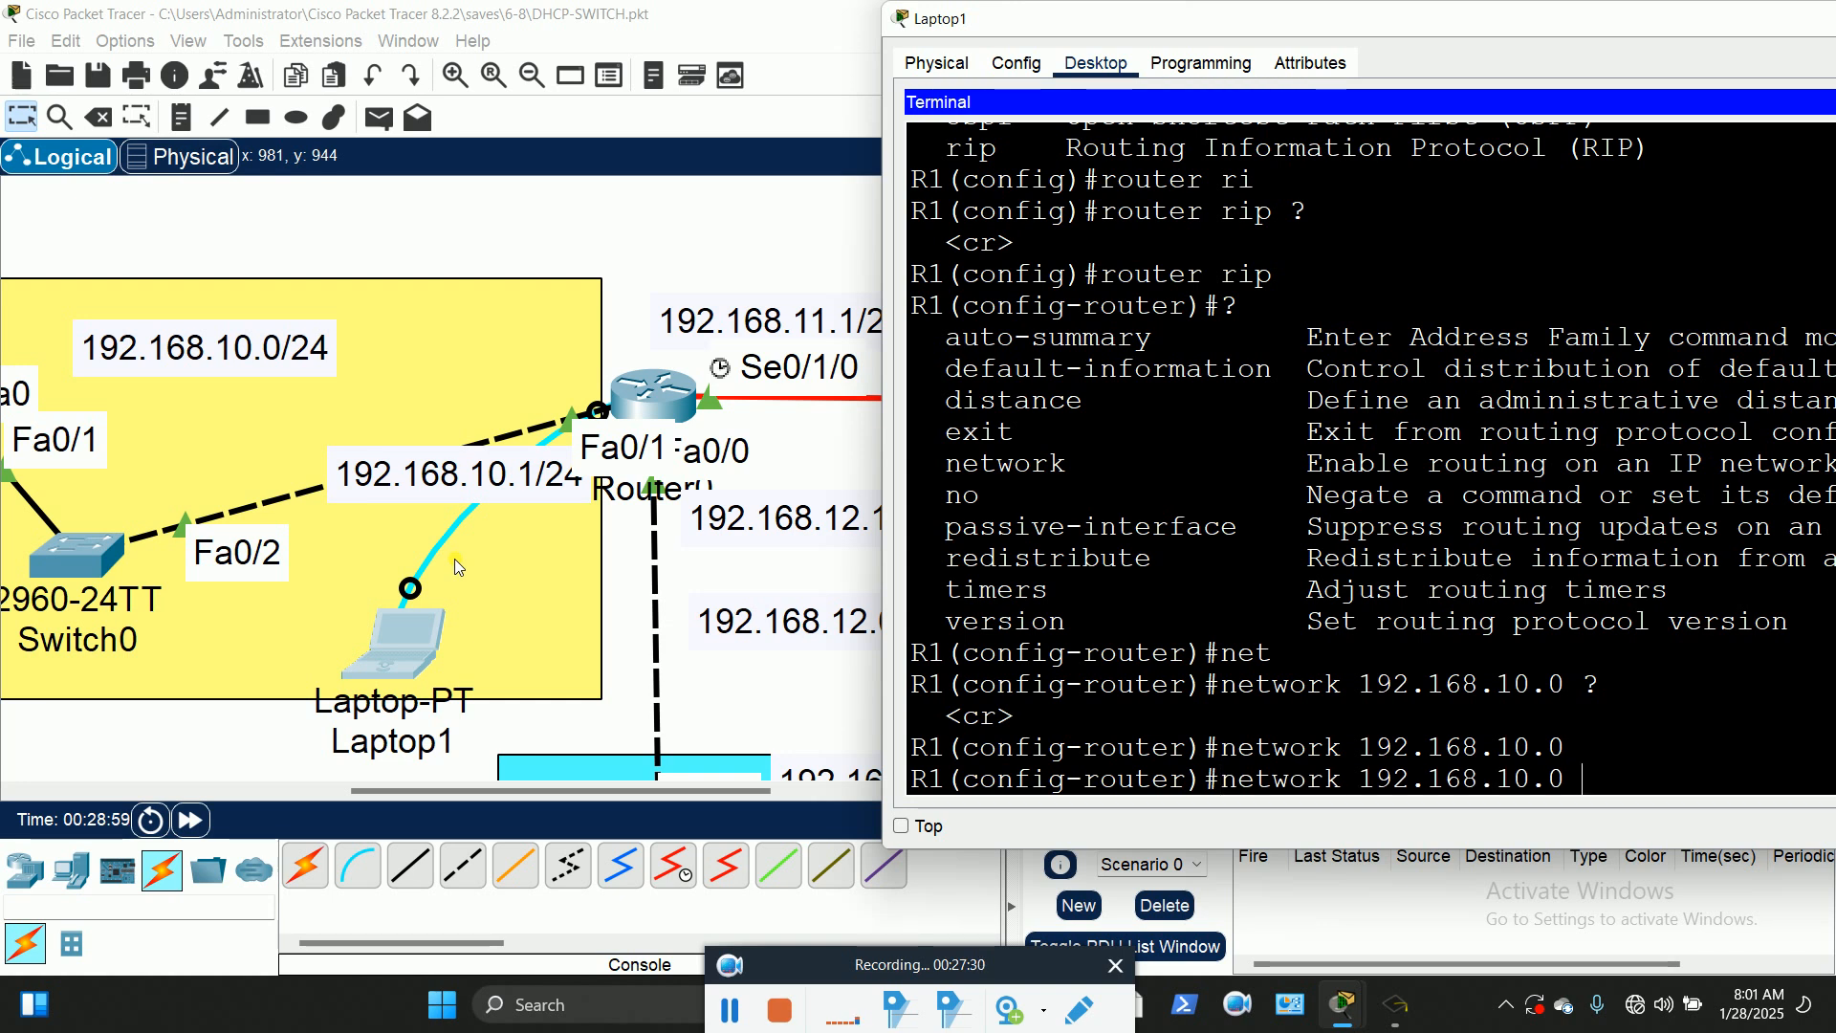
key("Left")
key("Left")
key("BackSpace")
type("1")
key("Return")
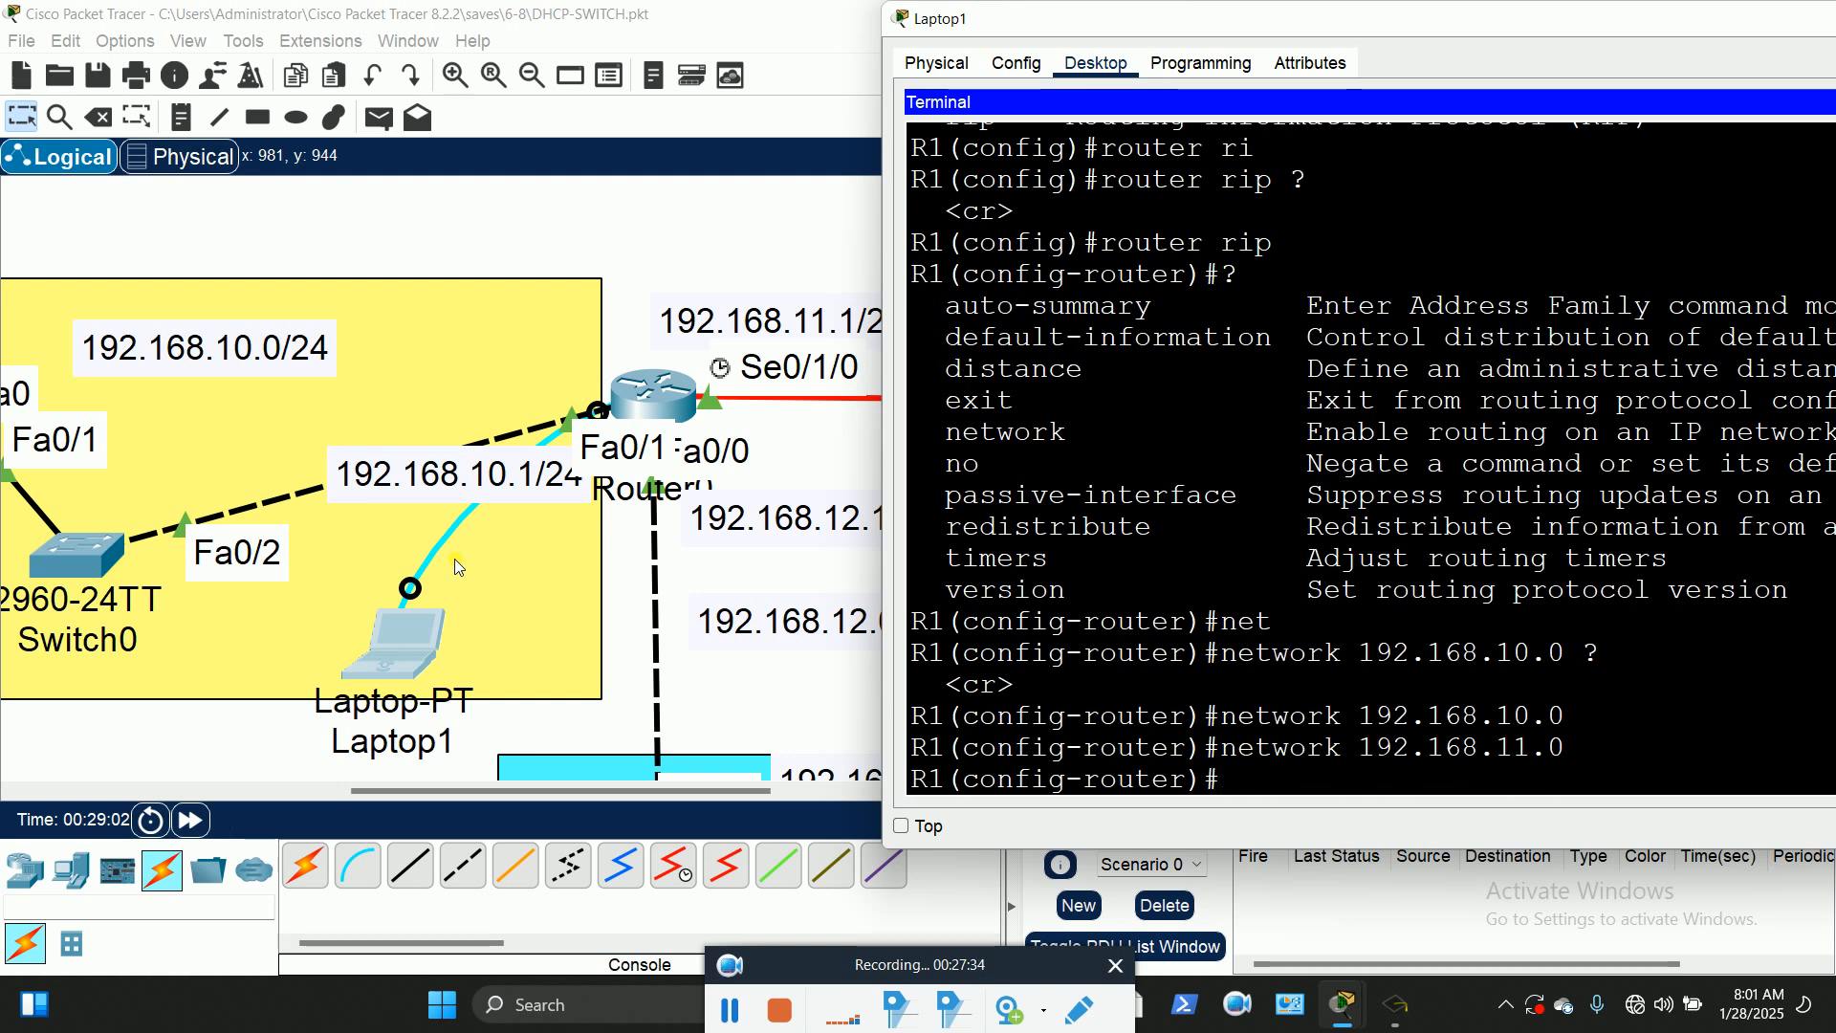
Step: Add network 192.168.12.0 to R1's RIP configuration by editing the recalled network command
key("Up")
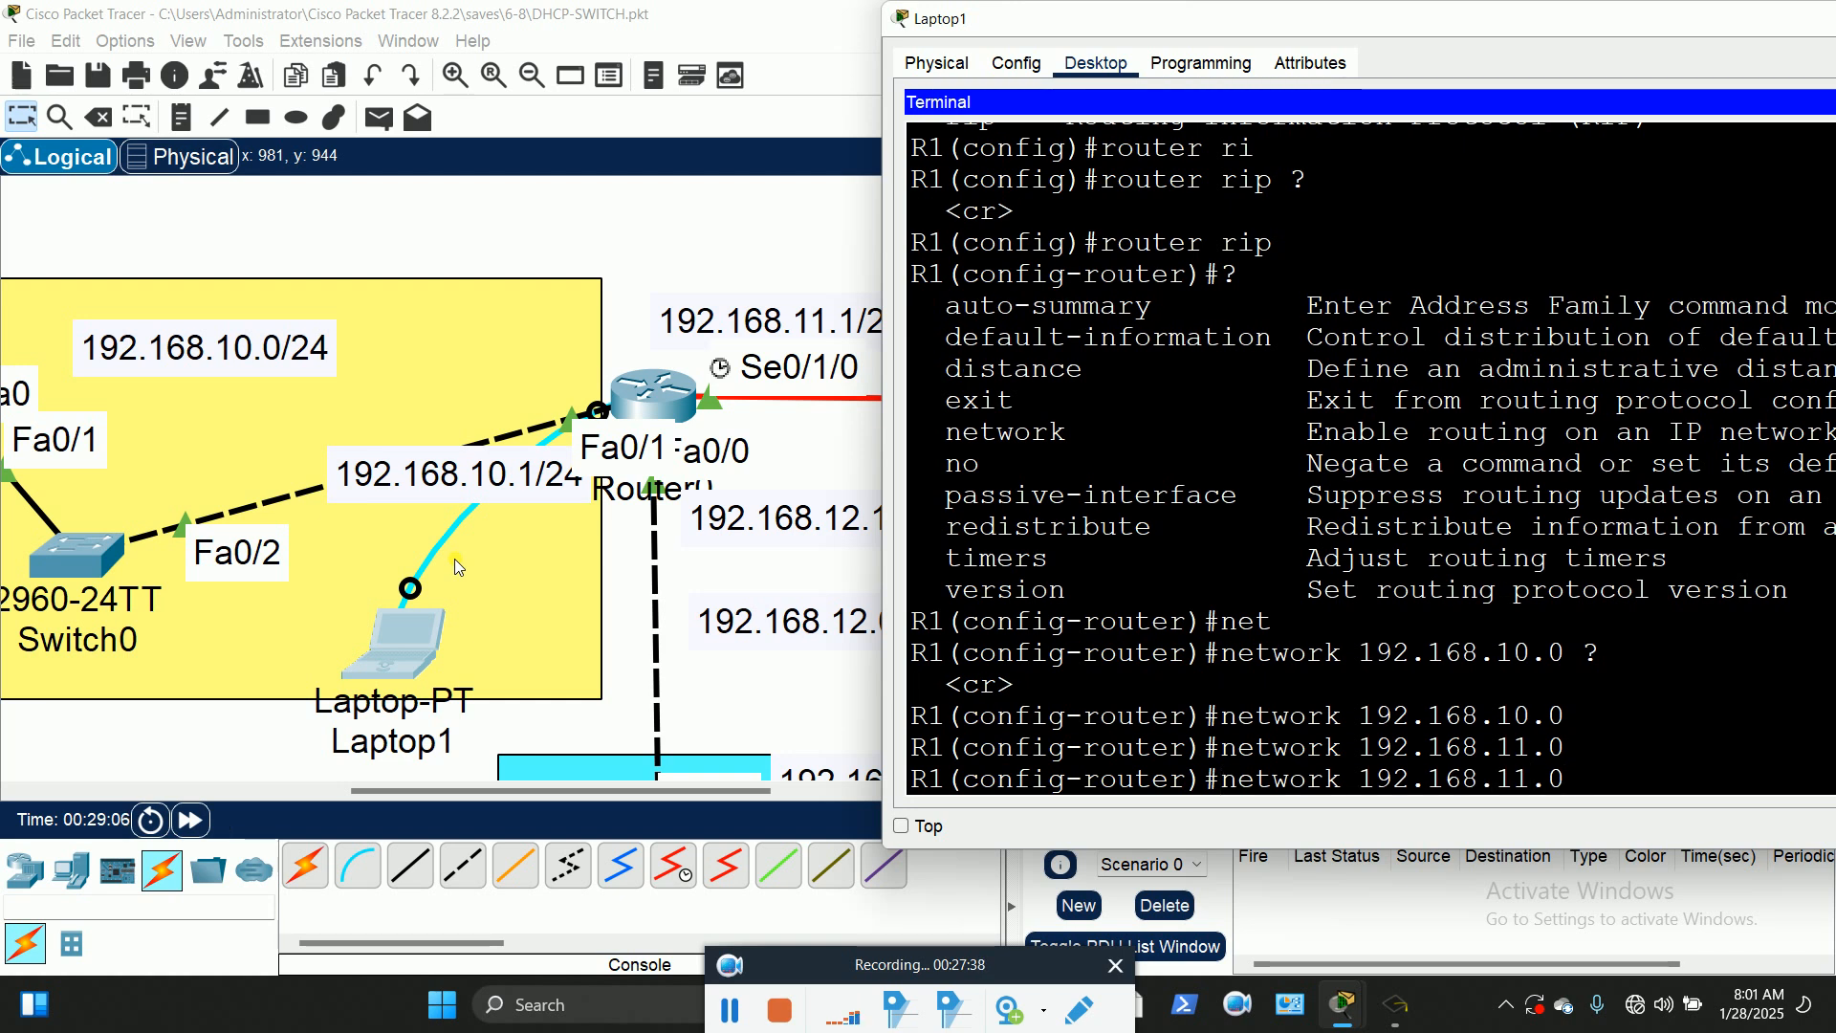
key("Left")
key("Left")
key("Left")
key("BackSpace")
type("2")
key("Return")
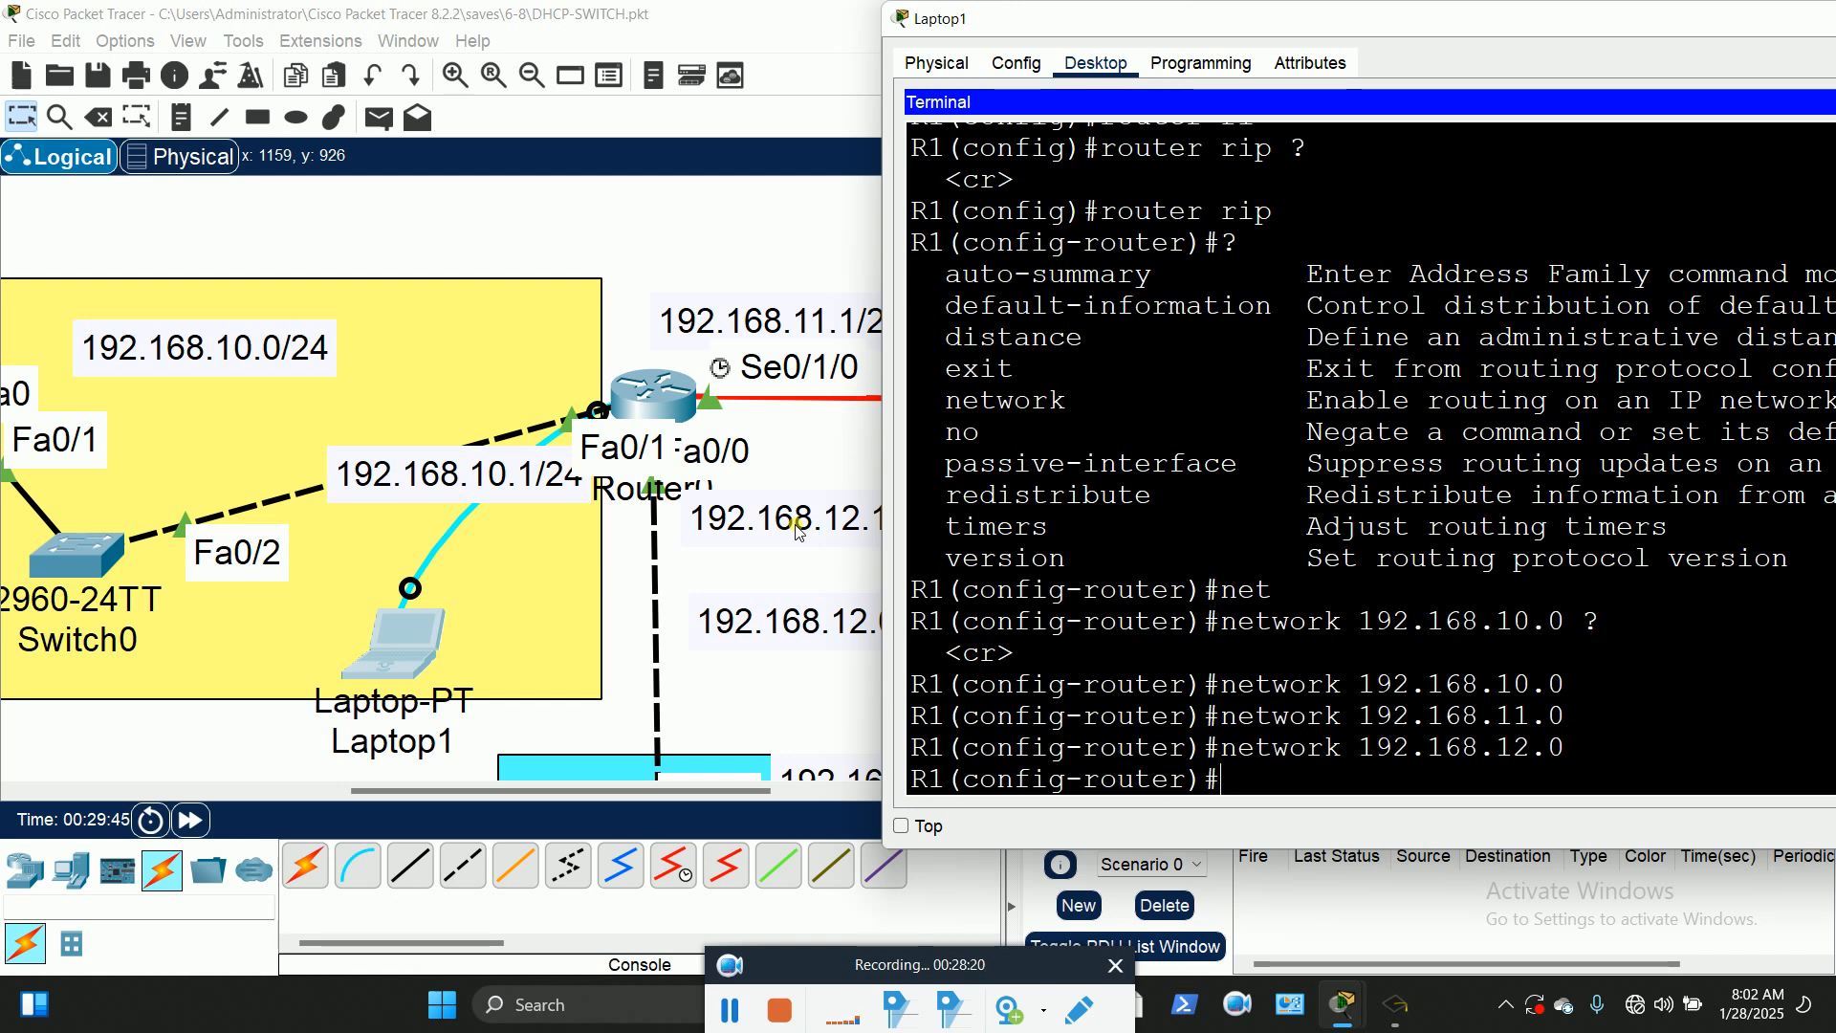
Step: Open R3's console session on Laptop3, exit interface configuration, and enter RIP router configuration mode with router rip
left_click(639, 248)
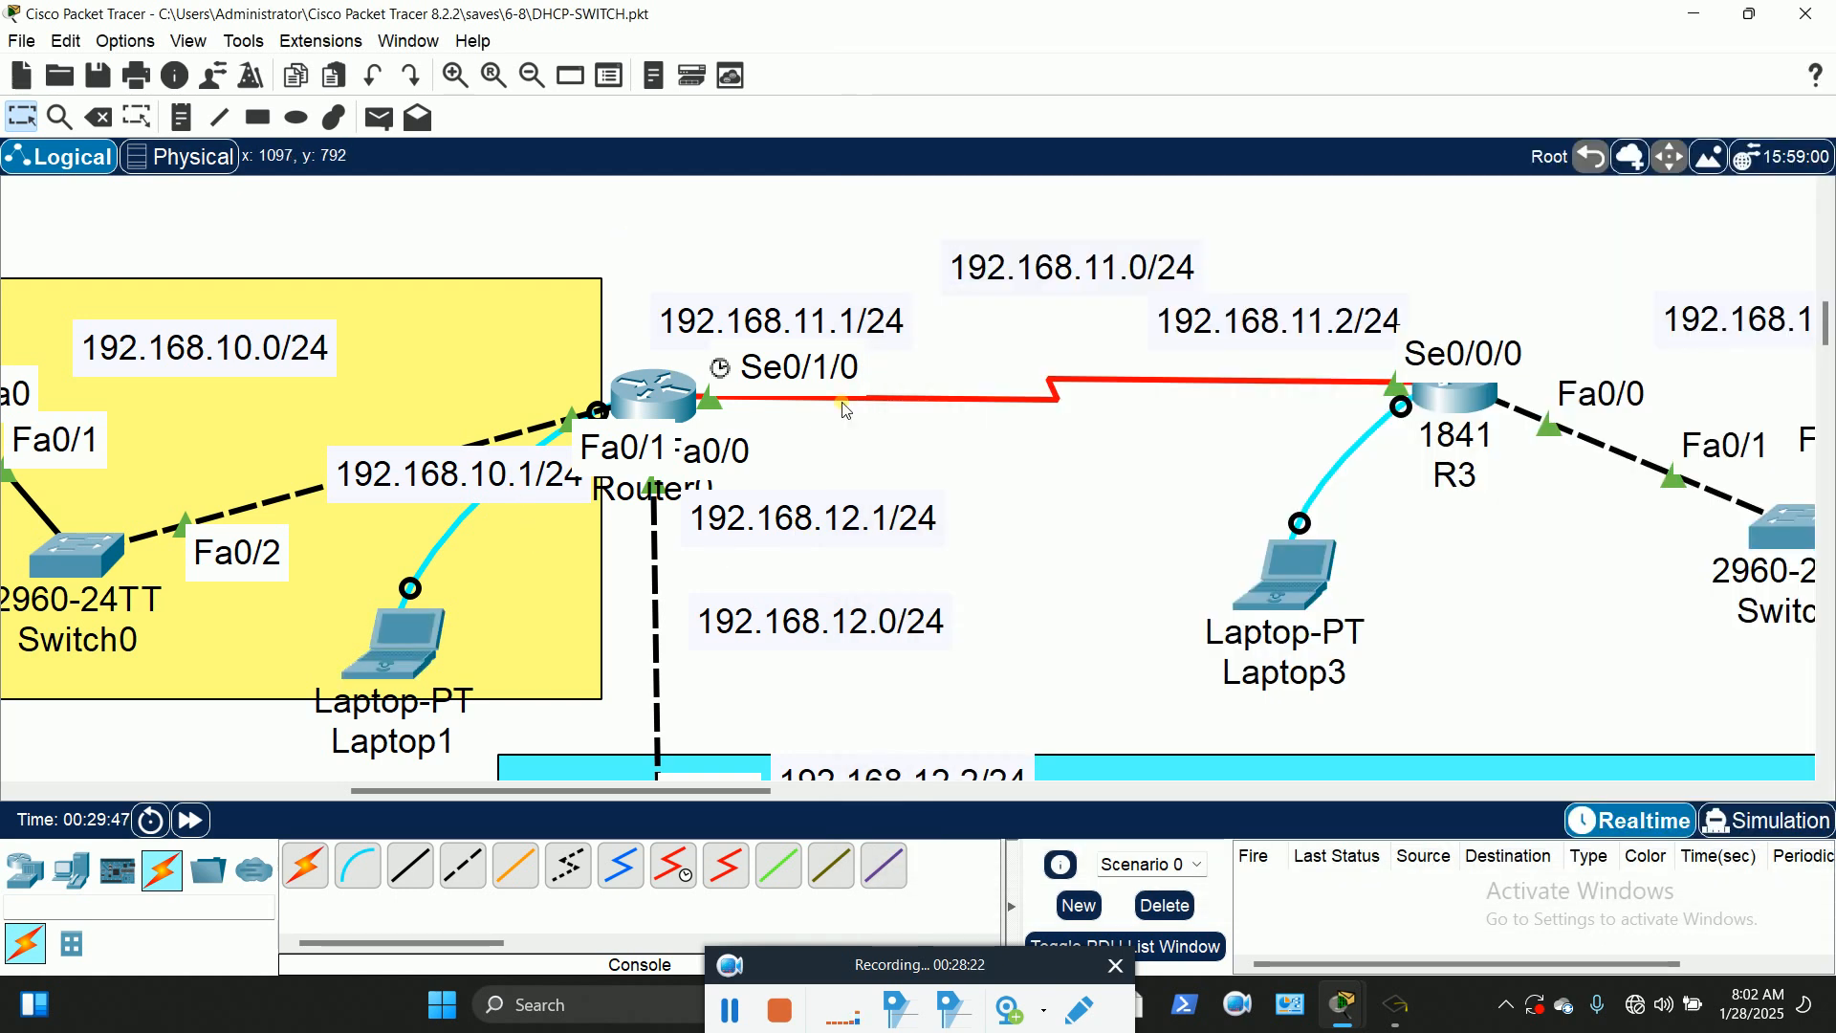
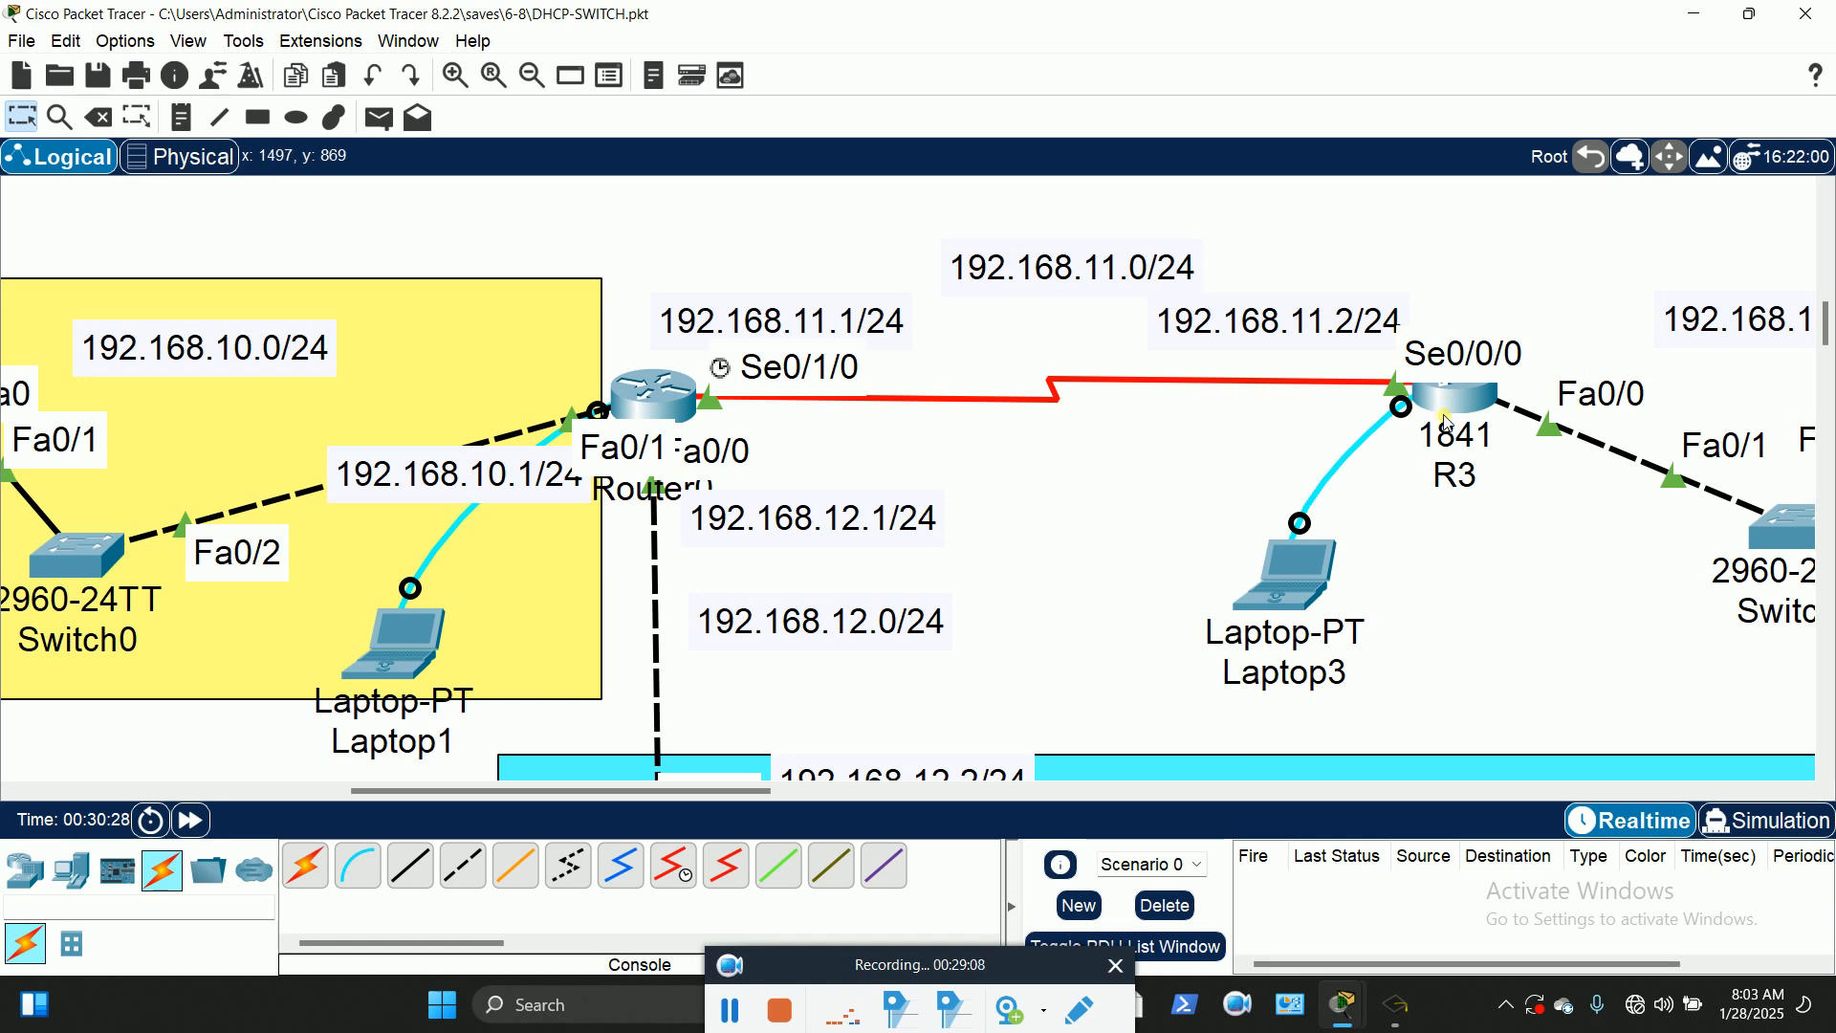
left_click_drag(705, 798, 919, 799)
left_click(300, 575)
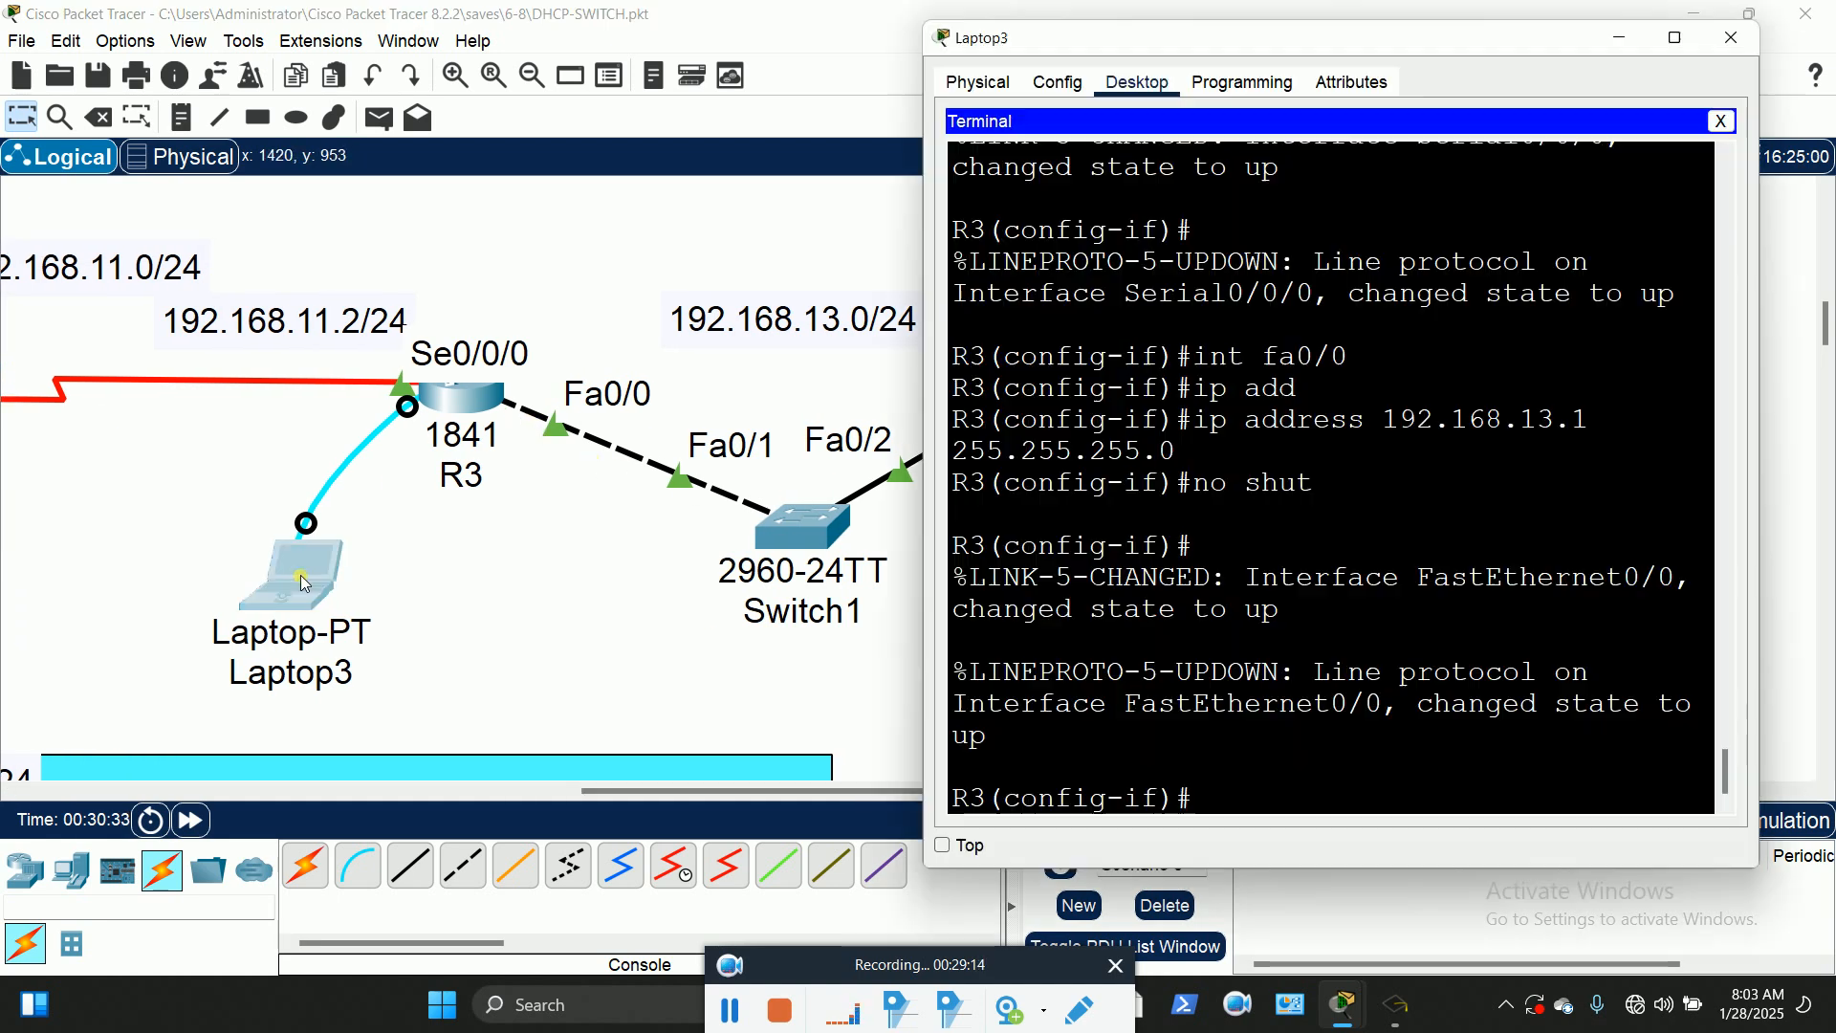
type("exit")
key("Return")
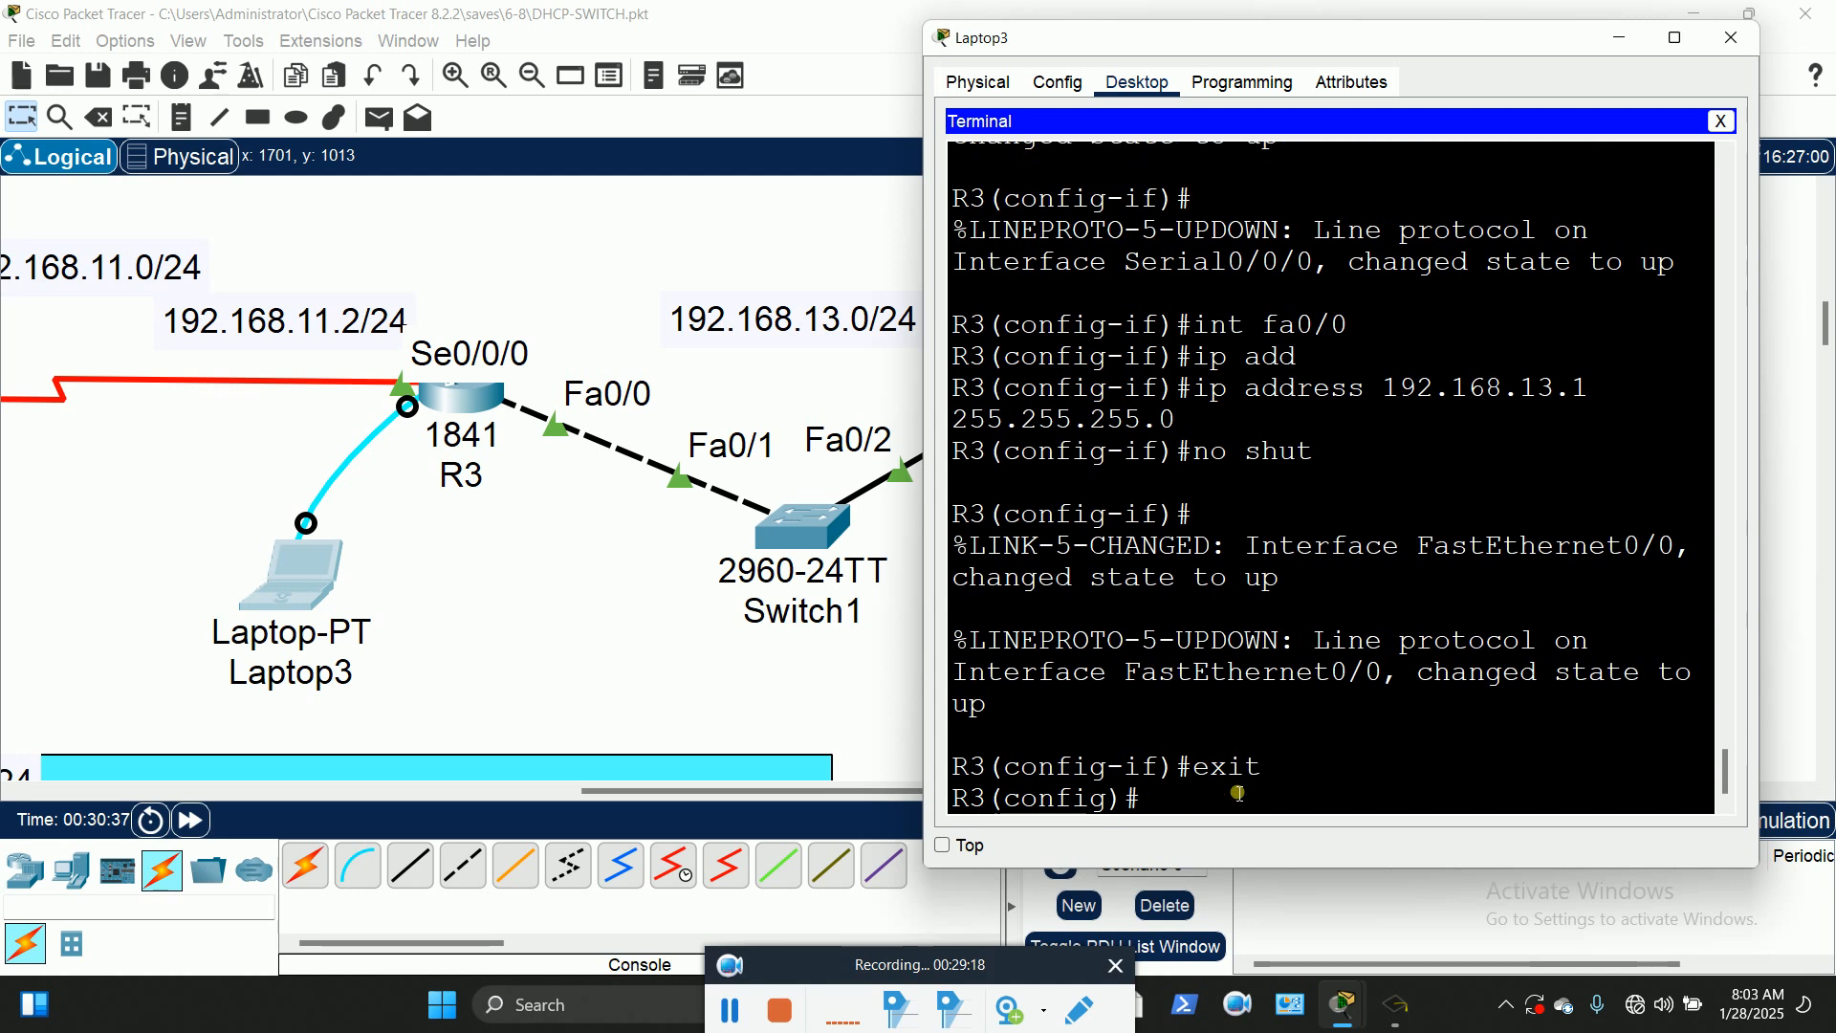
type("rout")
key("Tab")
type("rip")
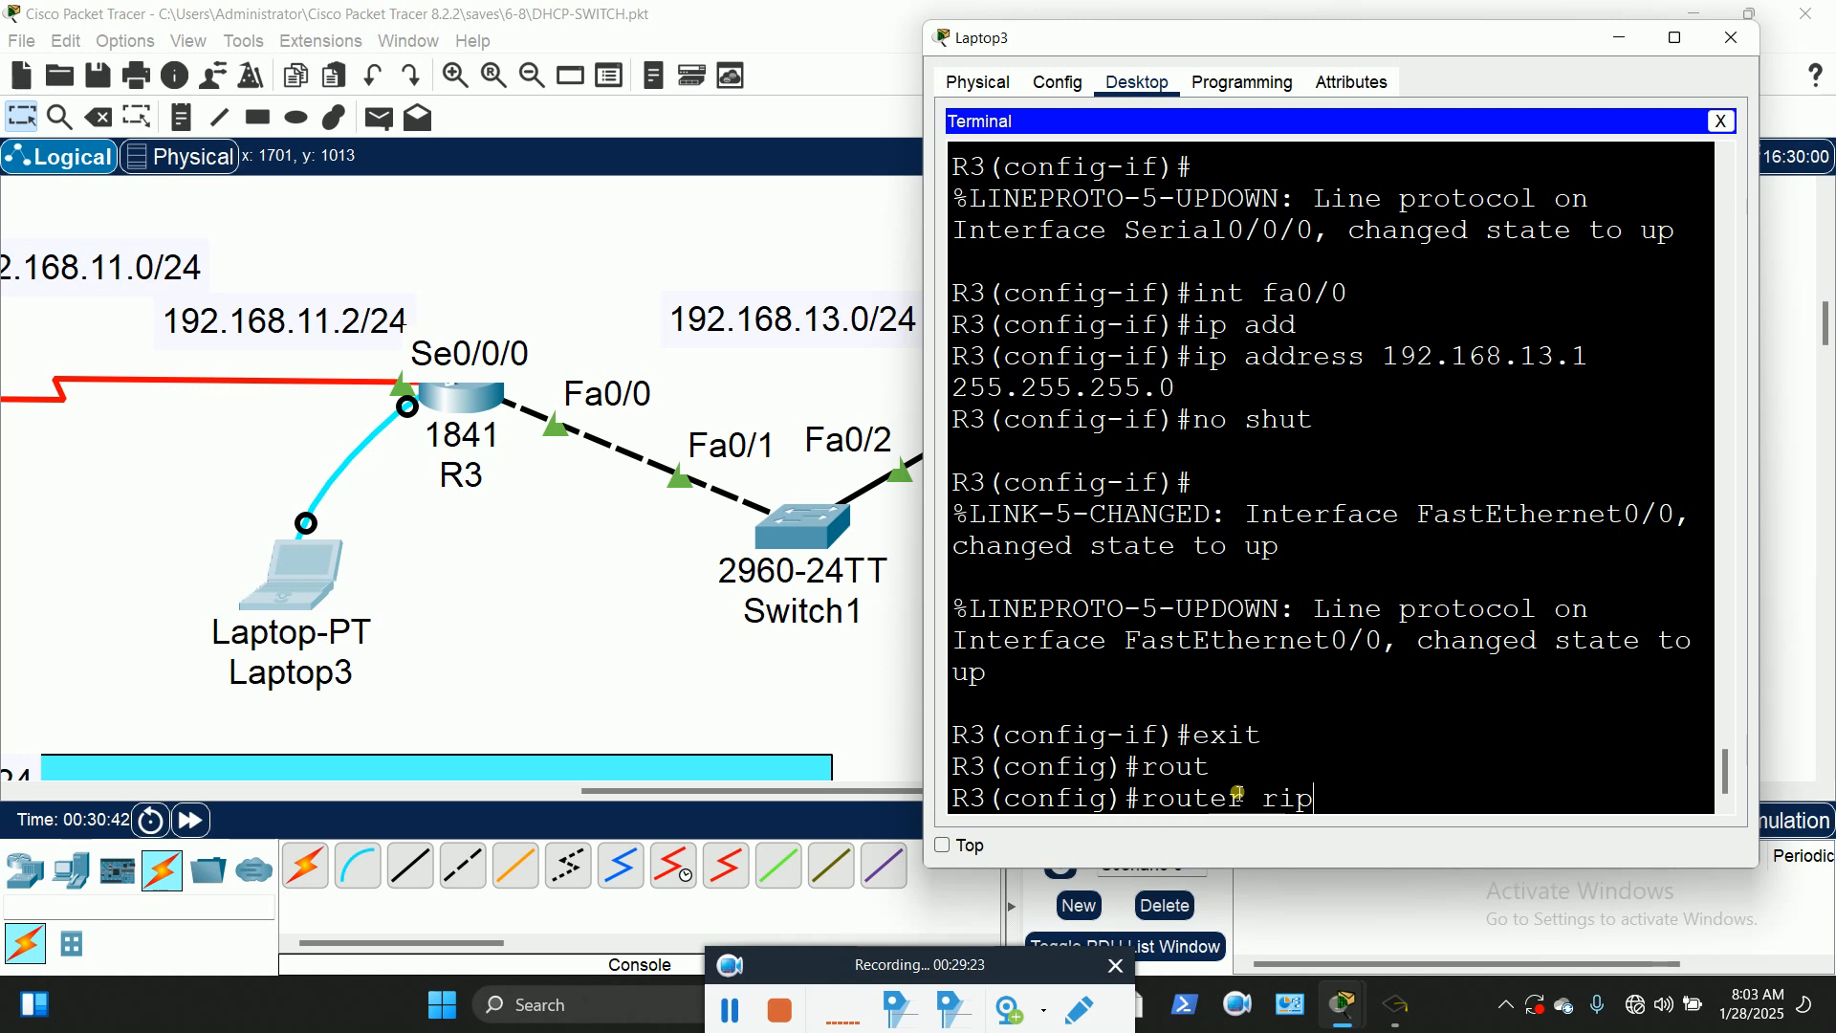
key("Return")
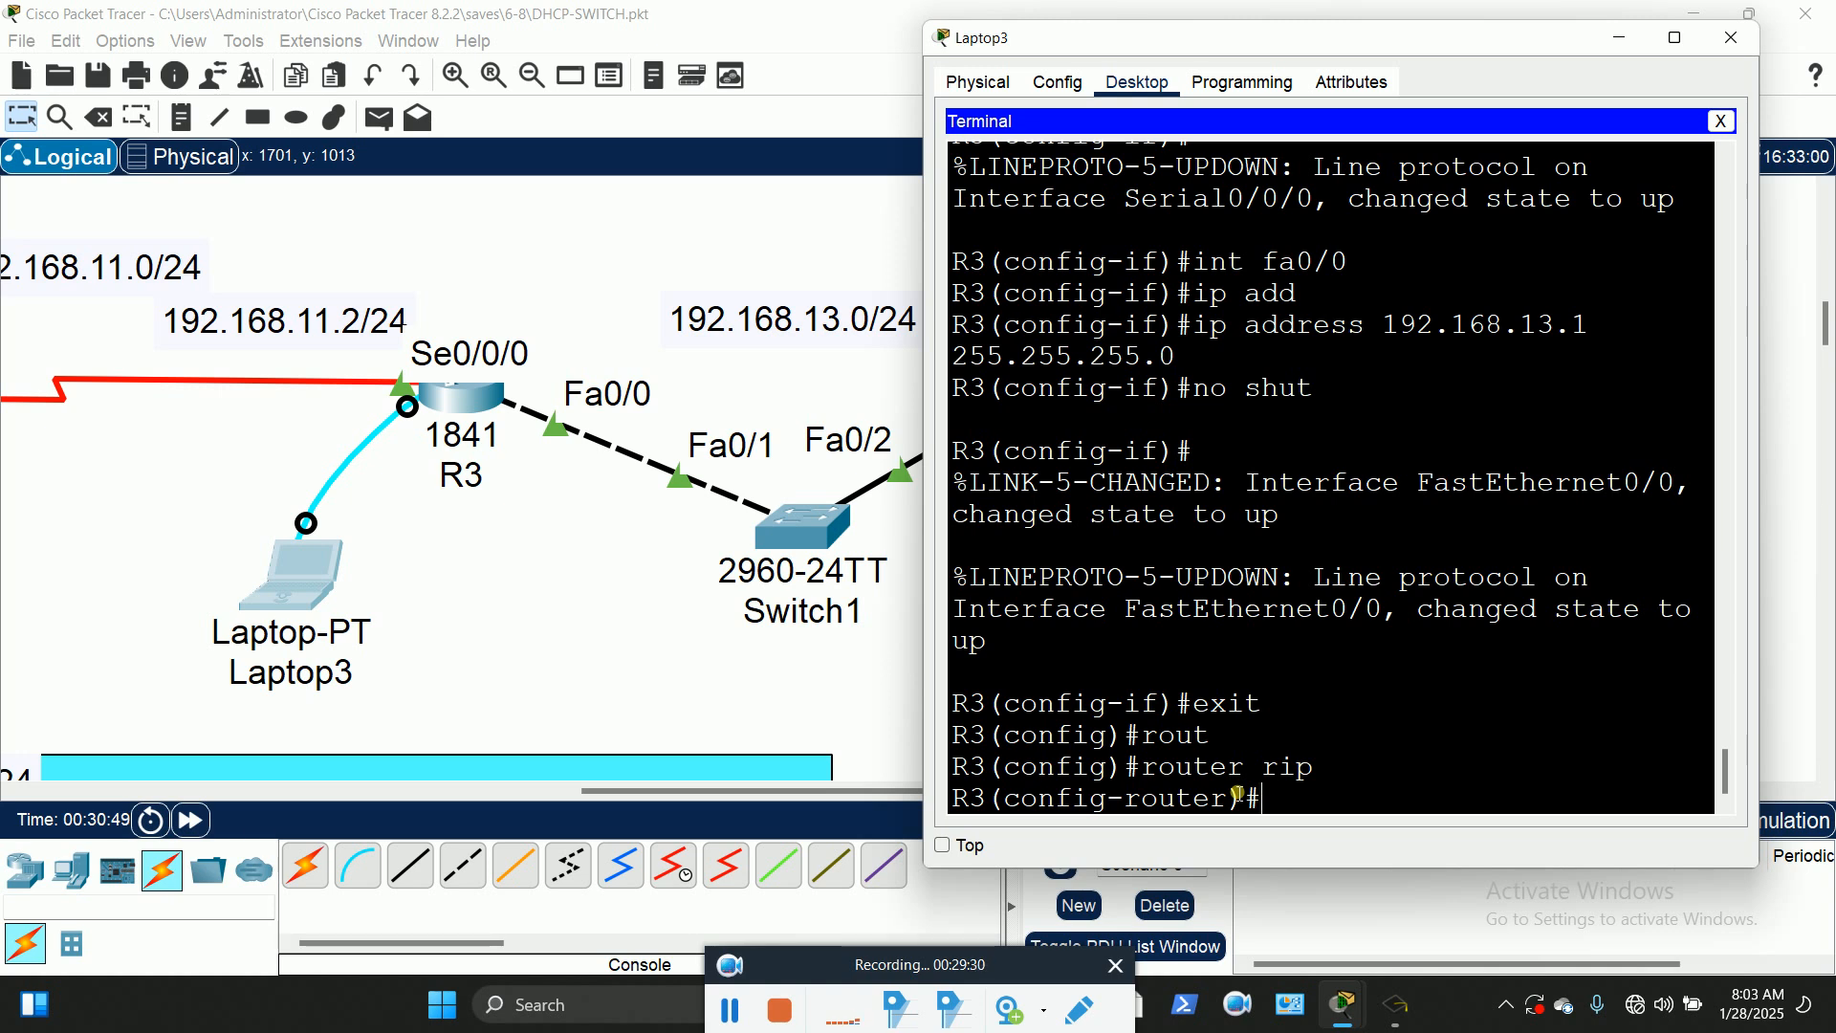
Step: Return to R1's console on Laptop1 and set its RIP version to 2, checking the allowed versions with the help
left_click_drag(753, 790, 529, 798)
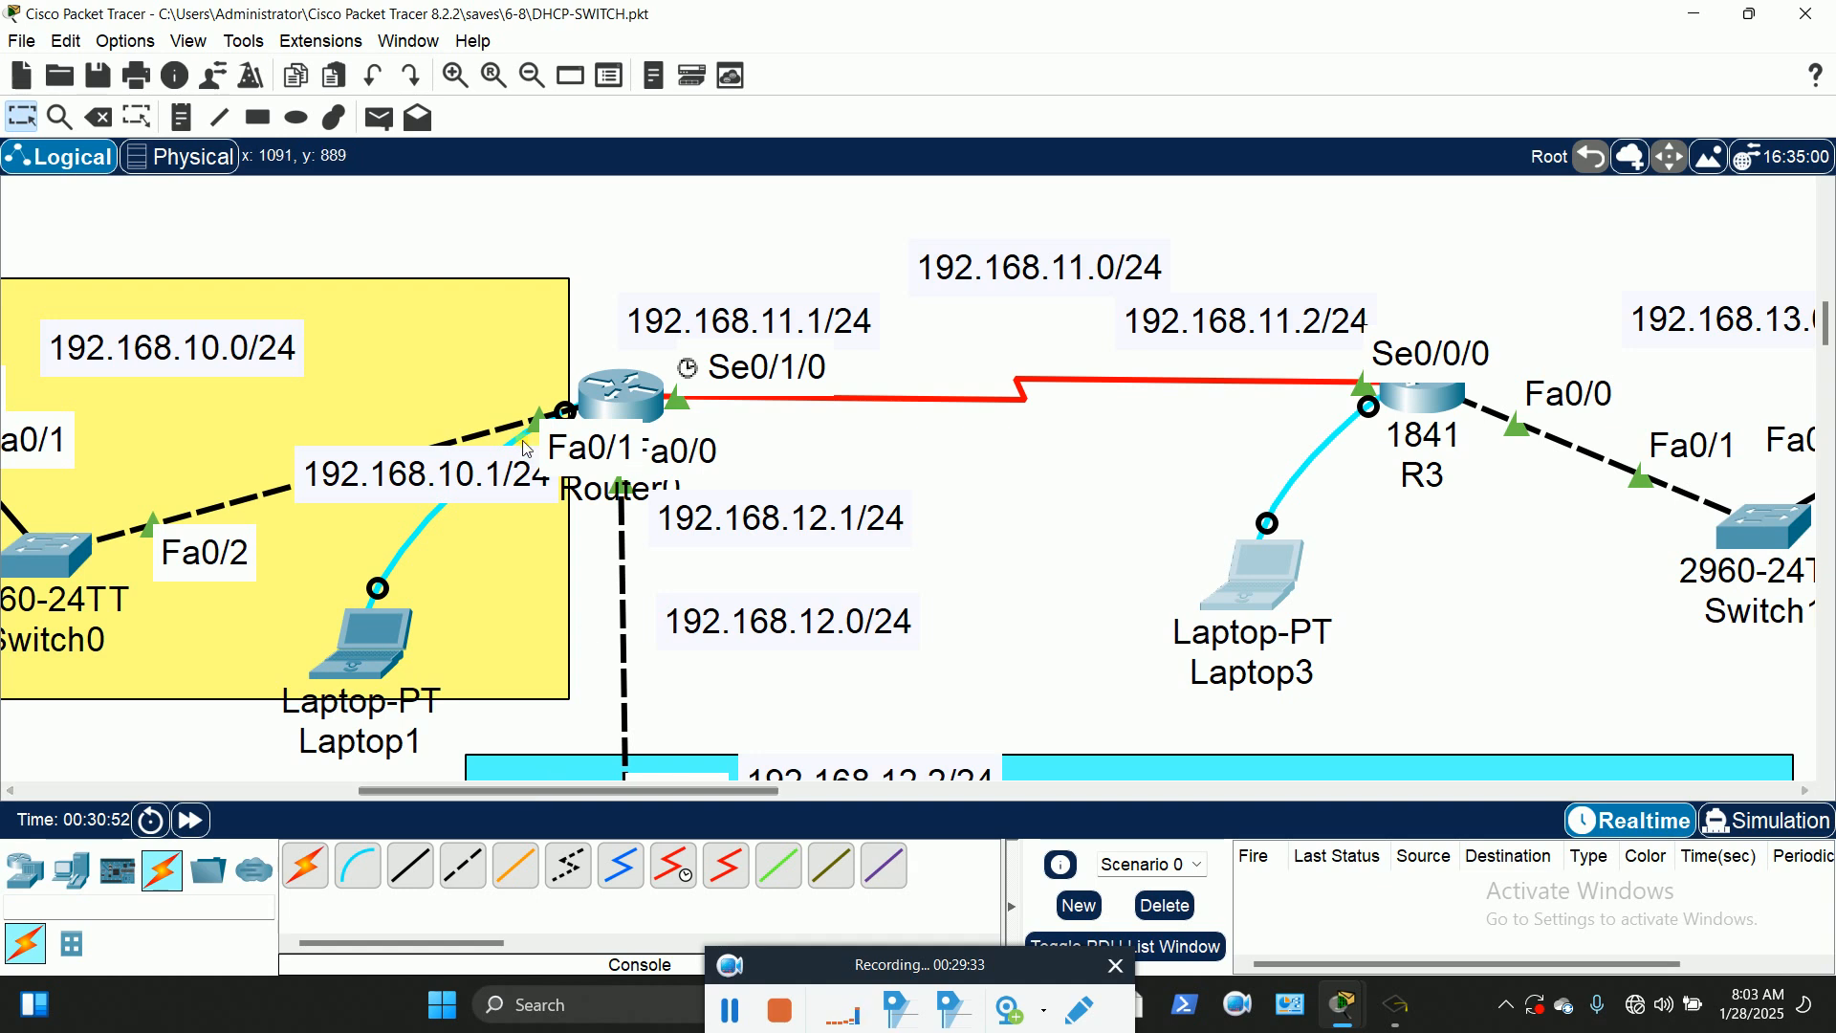
left_click(336, 643)
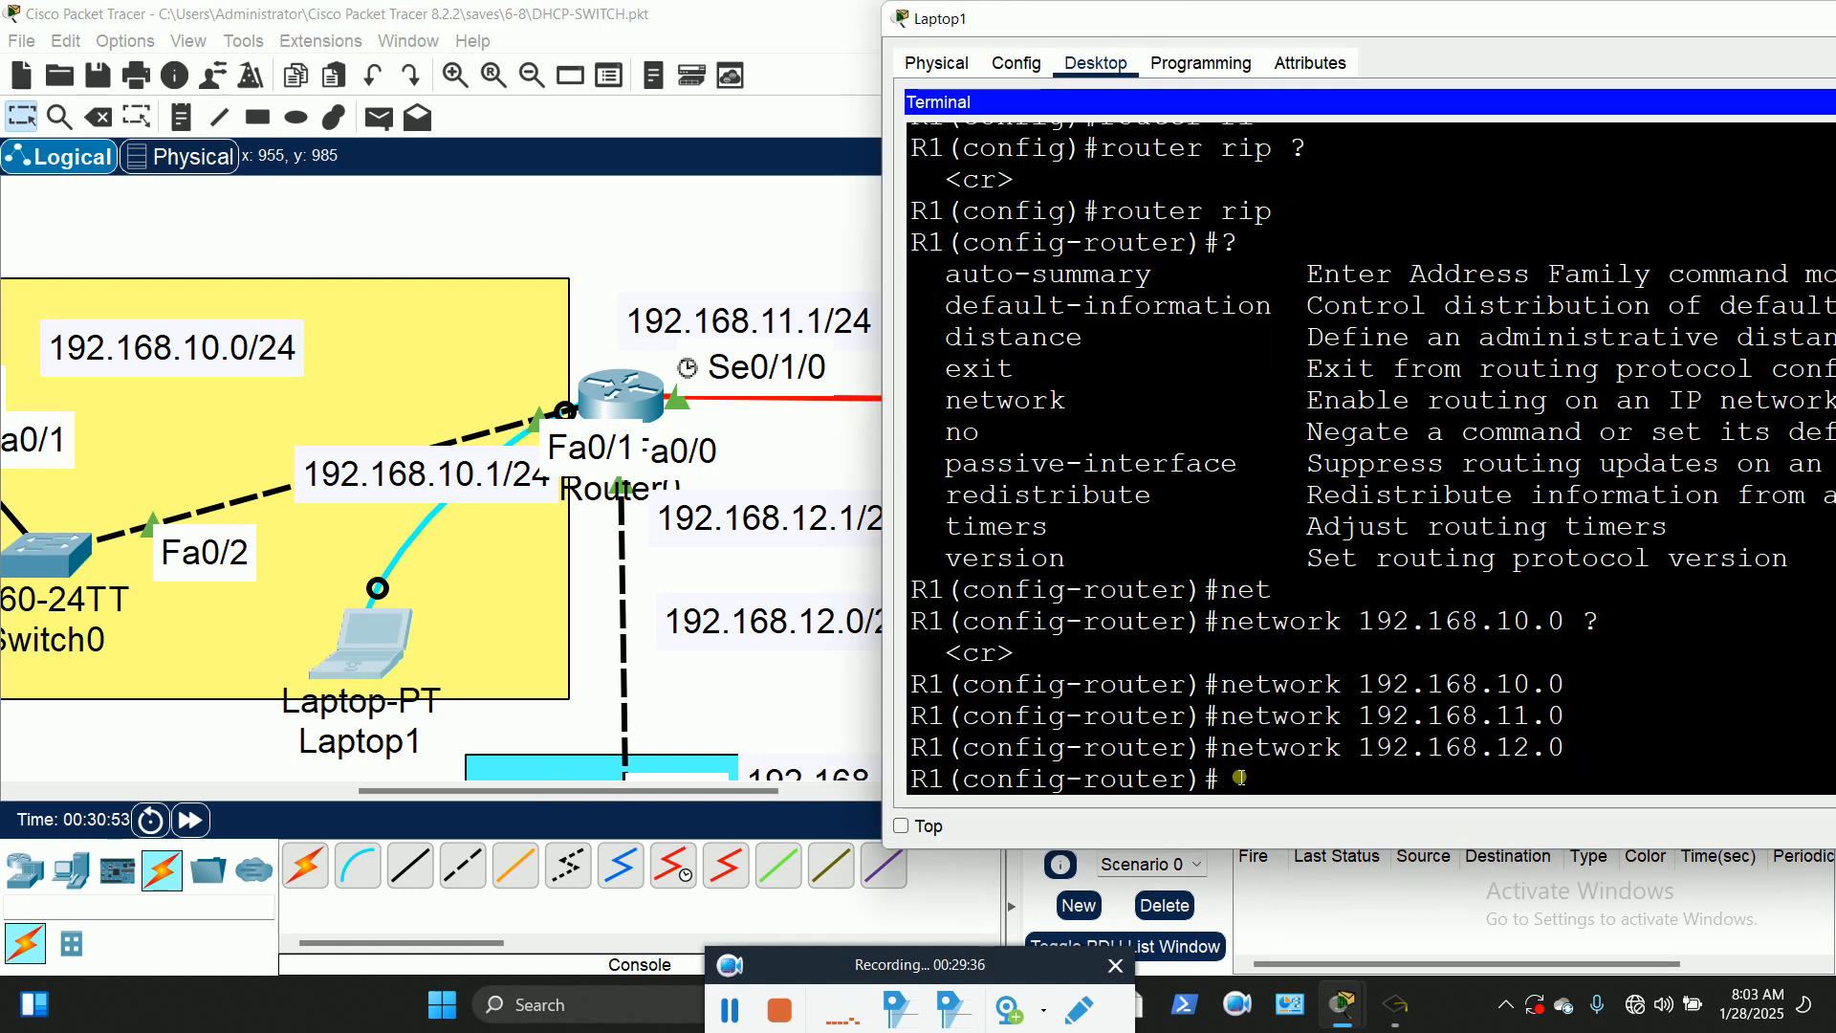
left_click_drag(946, 559, 1073, 560)
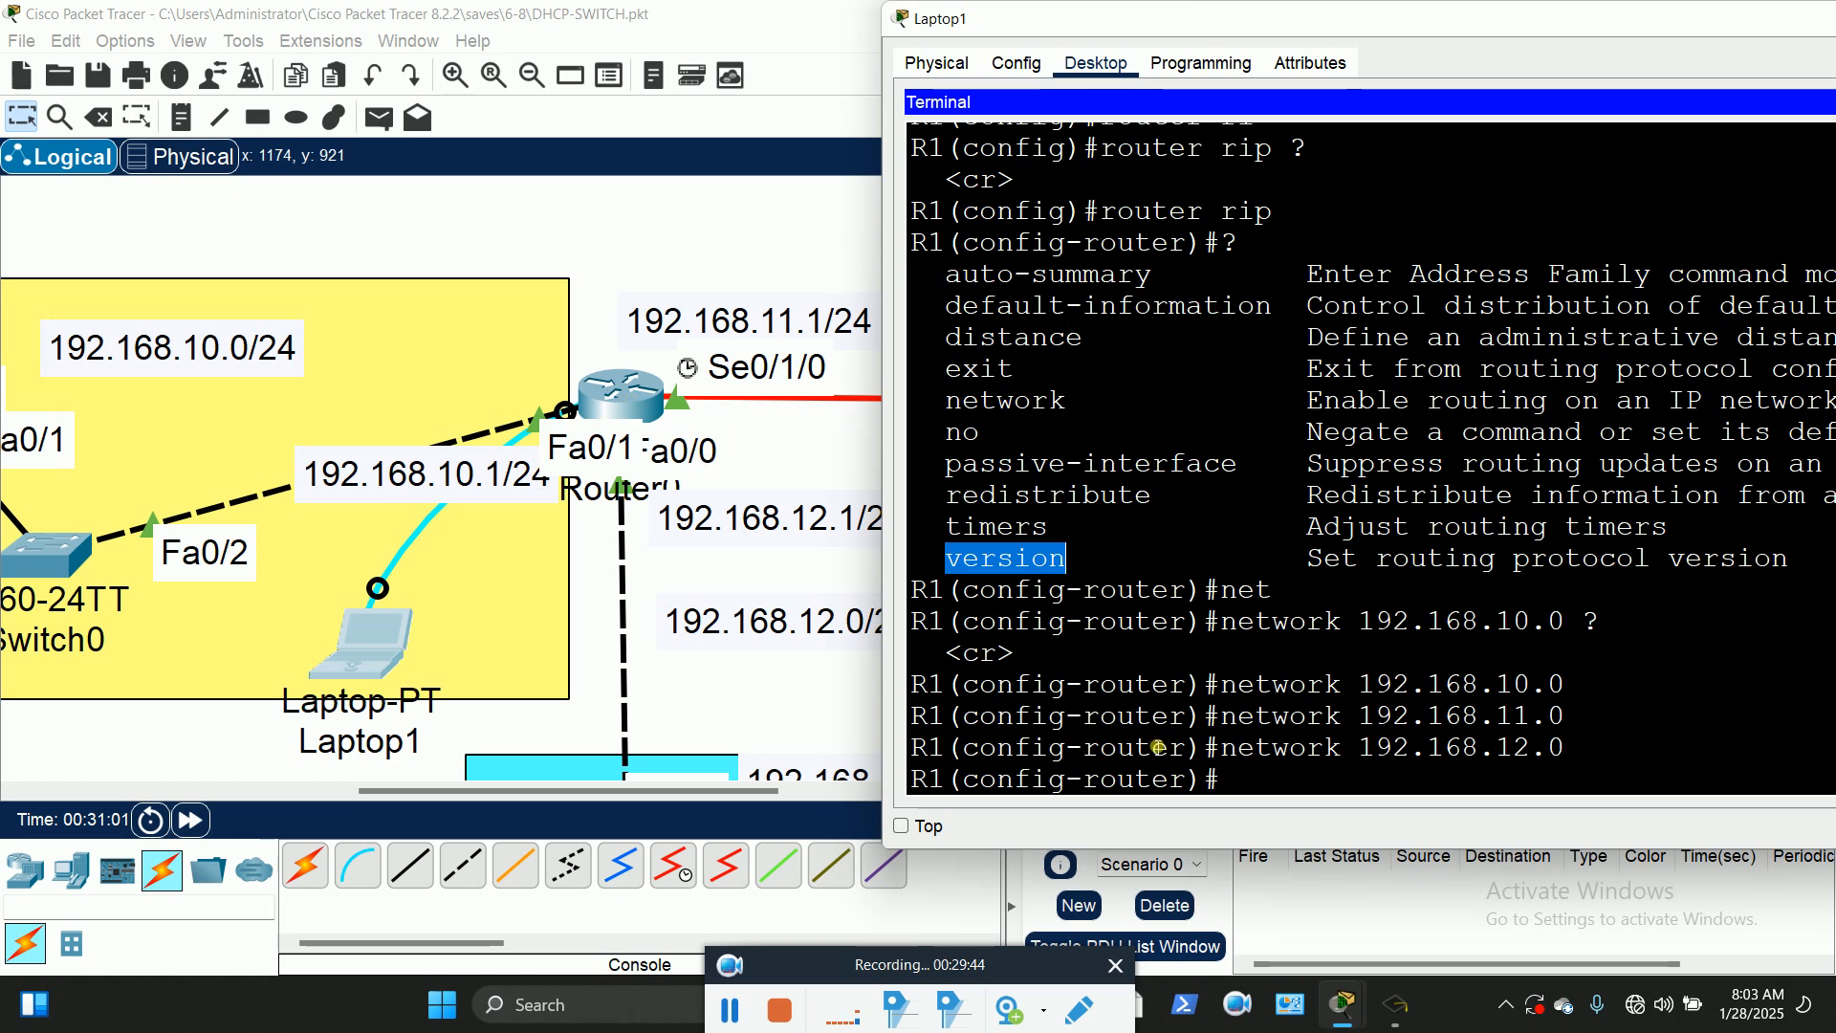
left_click(1263, 784)
type("ver")
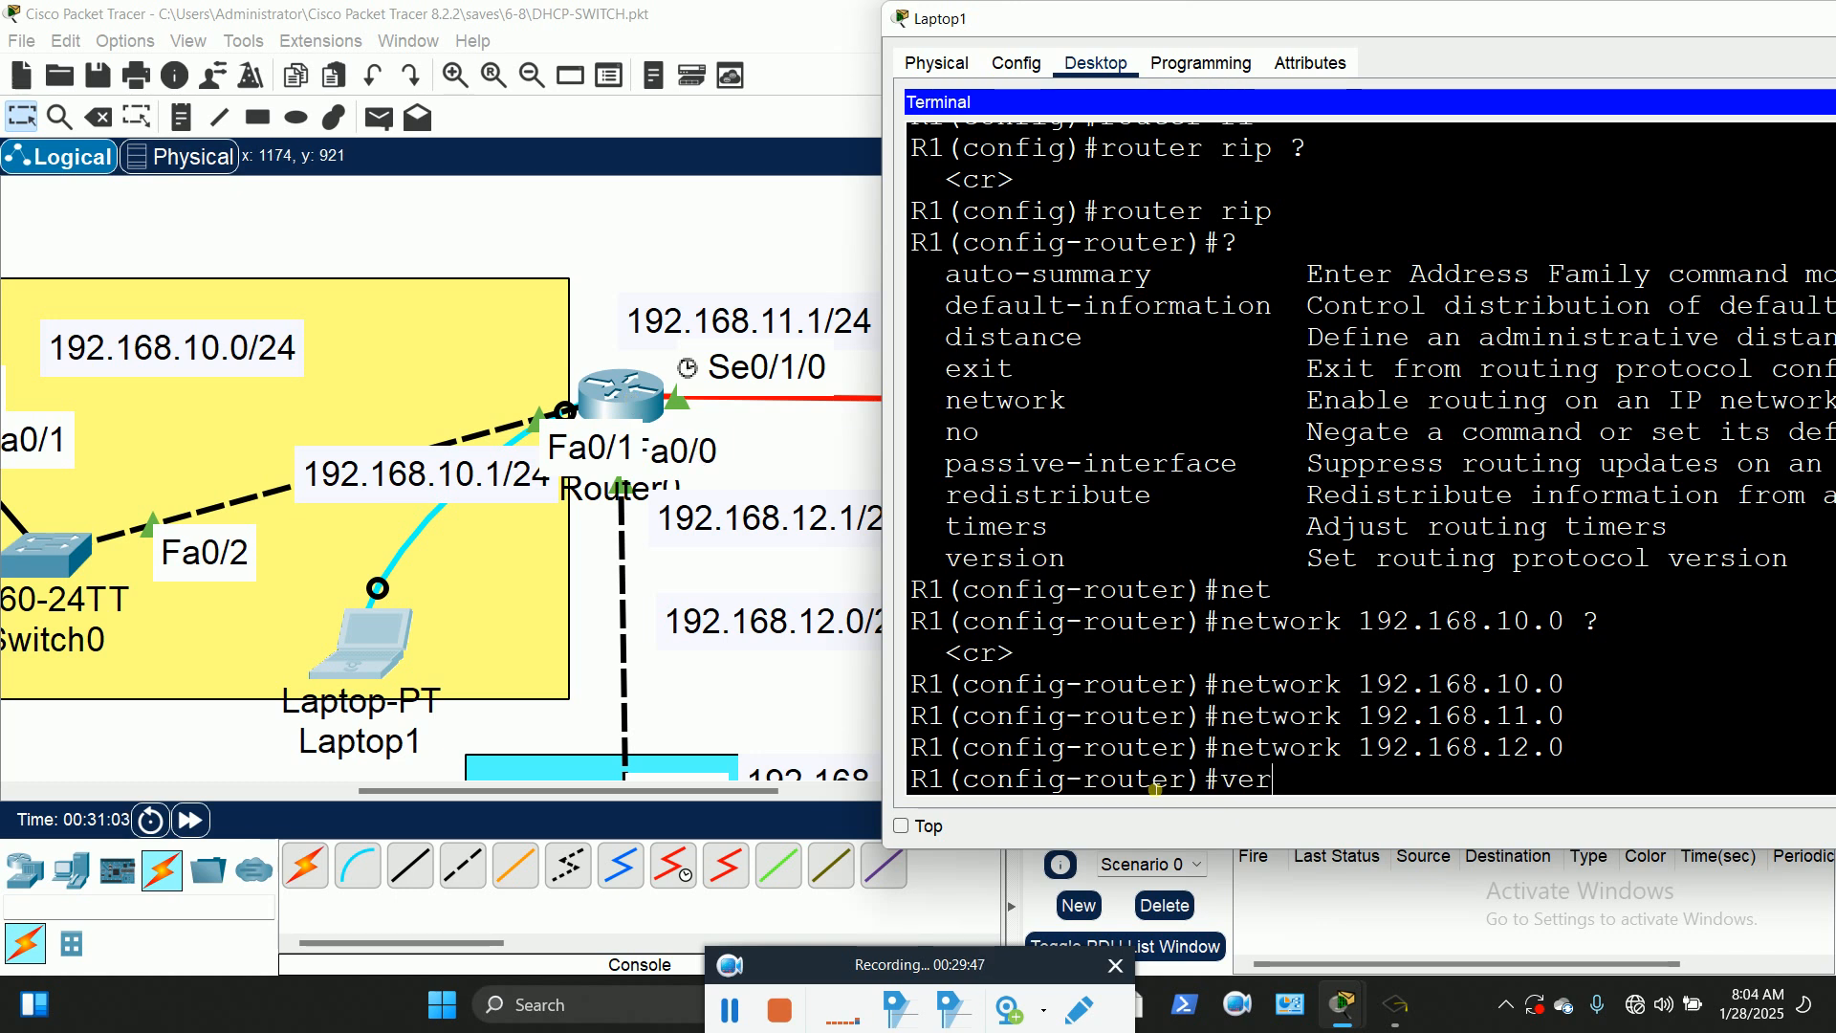
key("Tab")
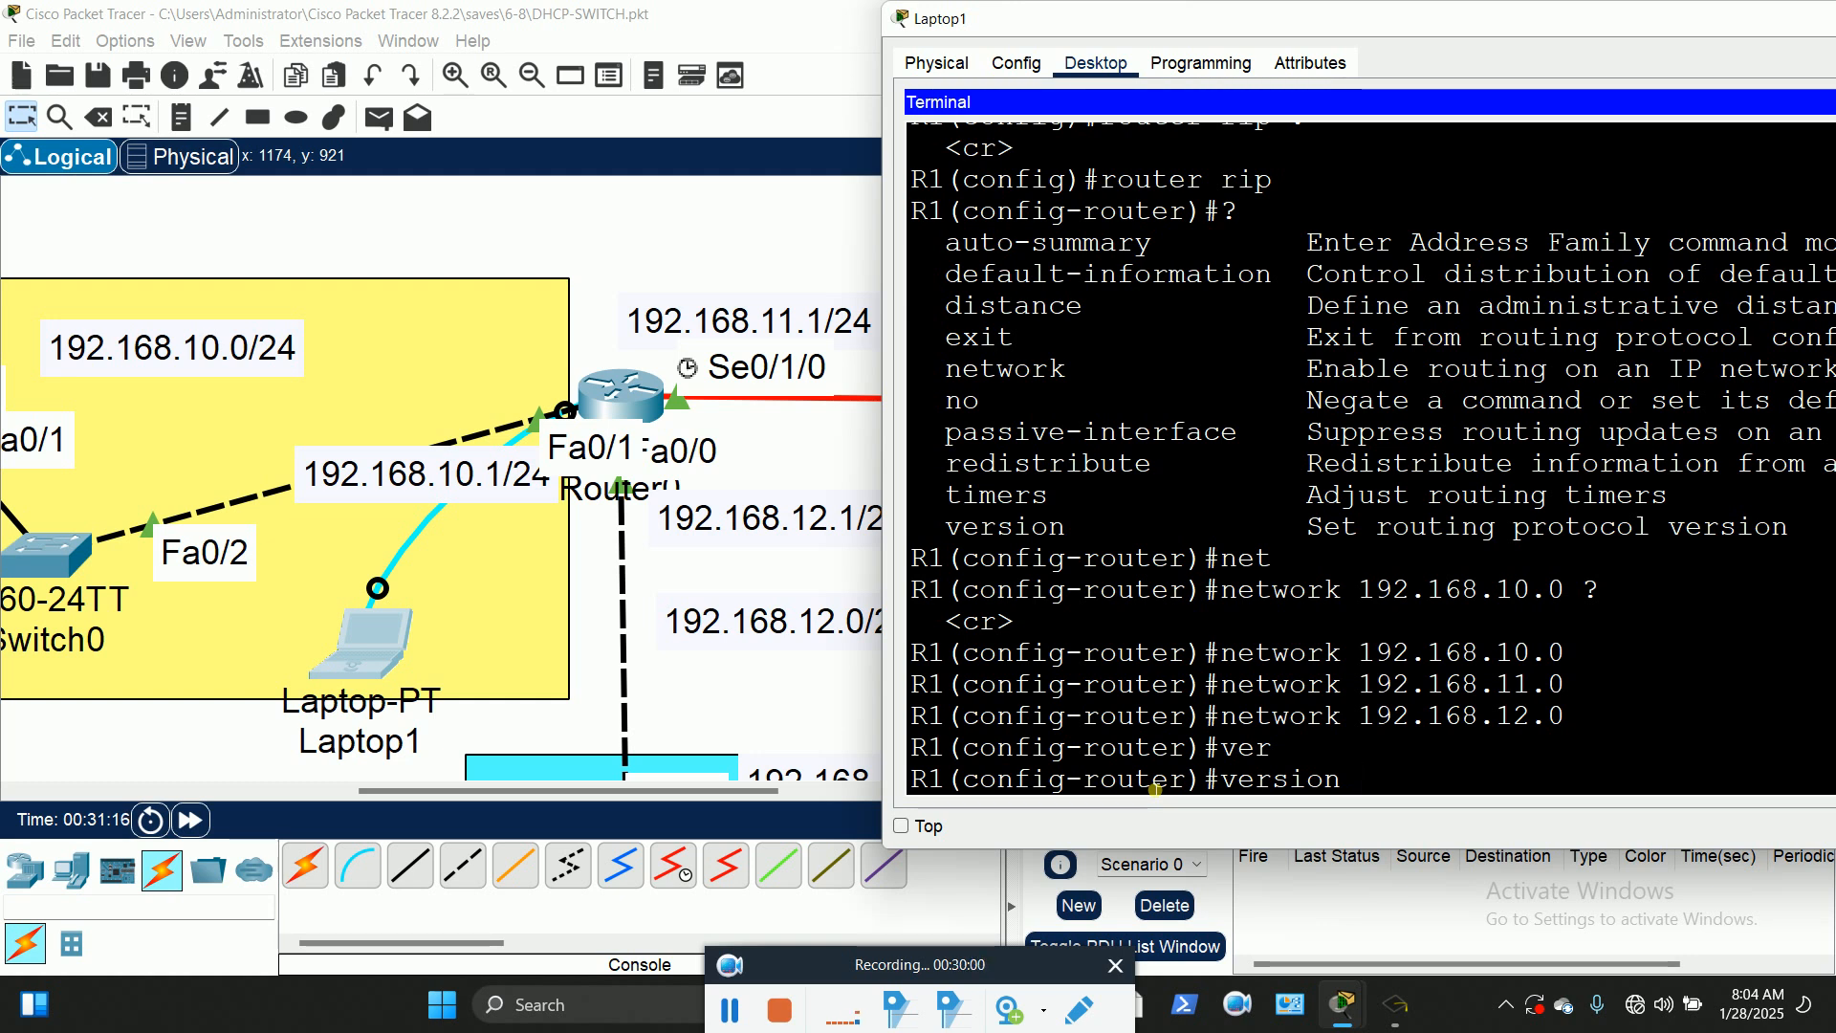
type("?")
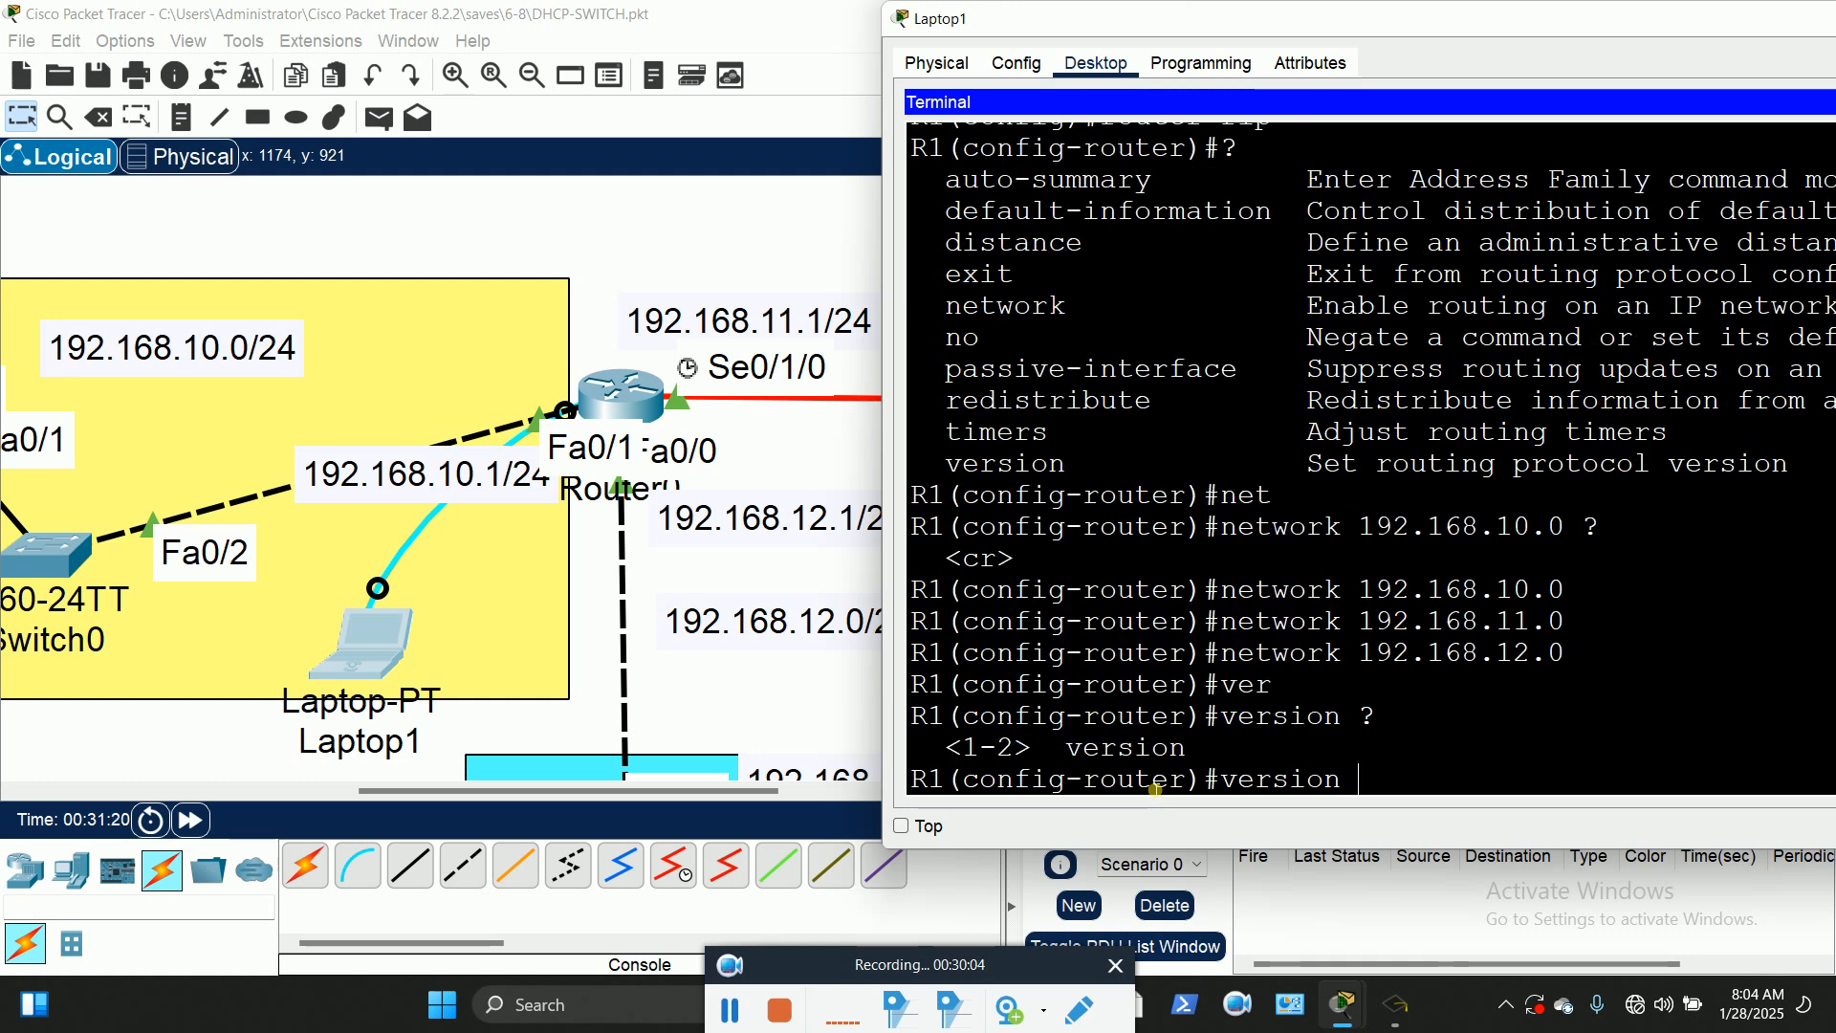
type("2")
key("Return")
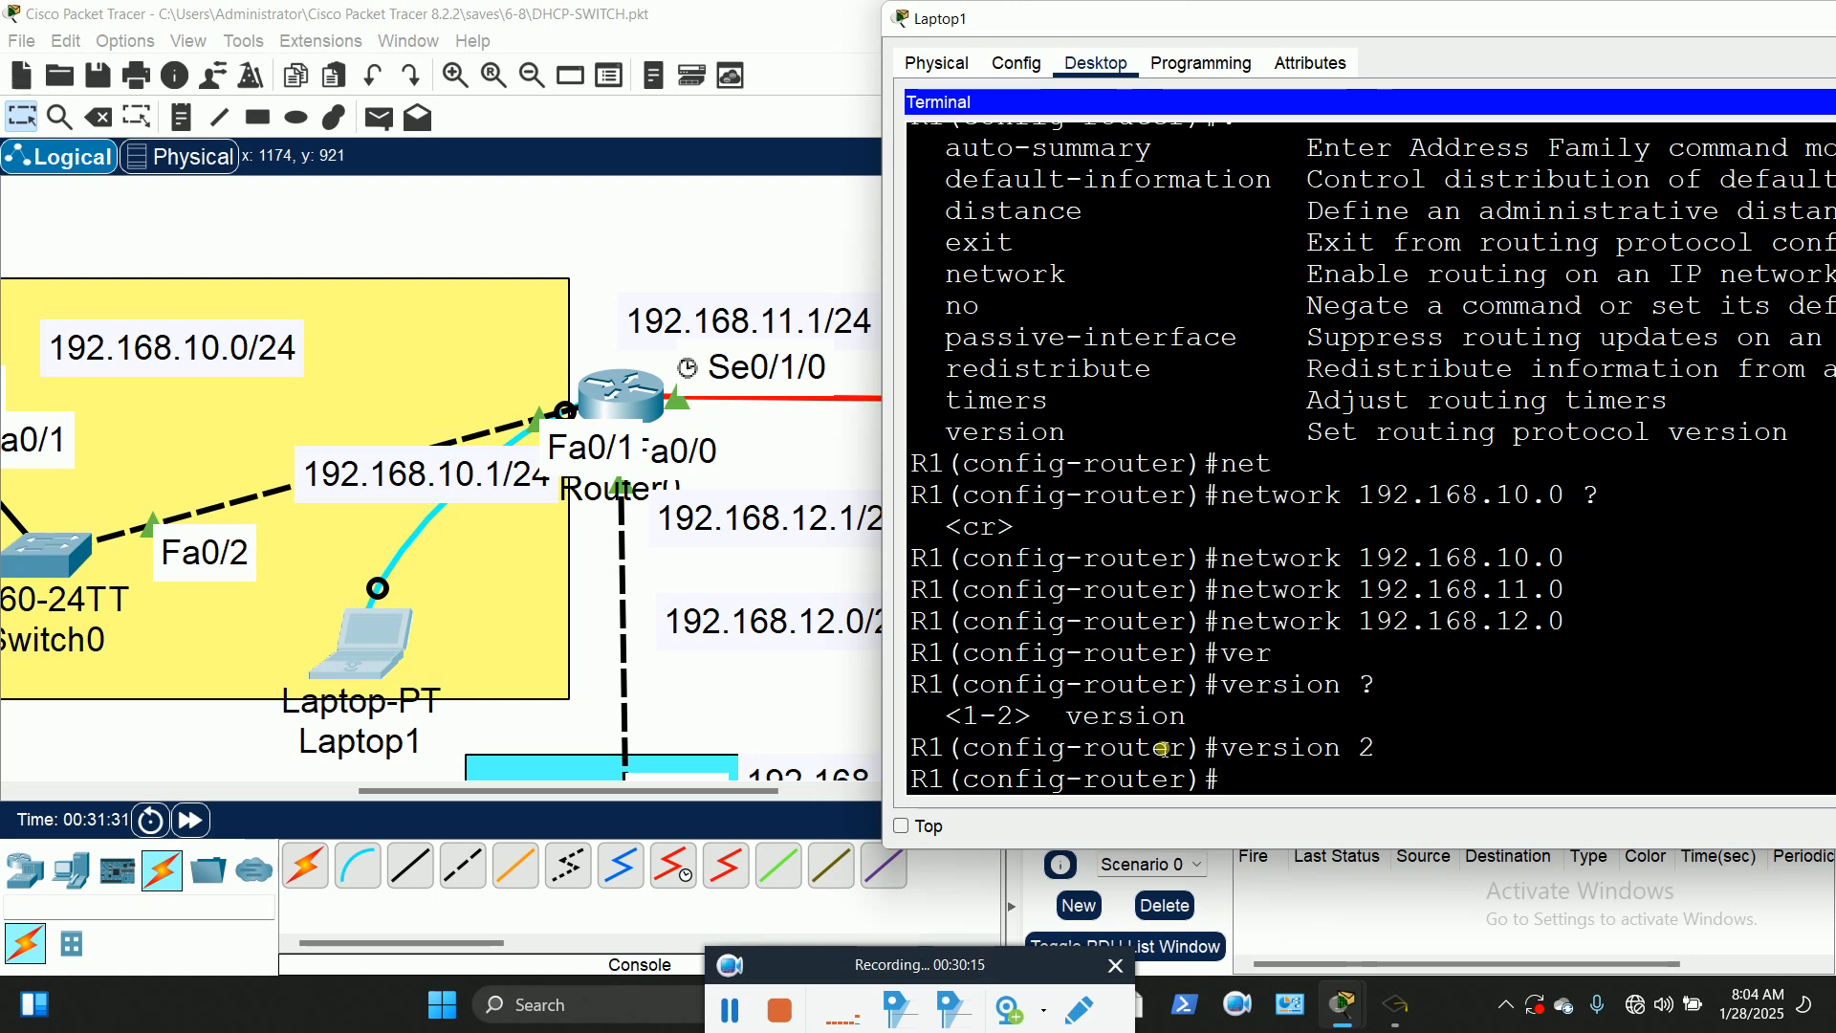
Step: Return to R3's console session on Laptop3 and add network 192.168.13.0 to its RIP configuration
left_click(1663, 400)
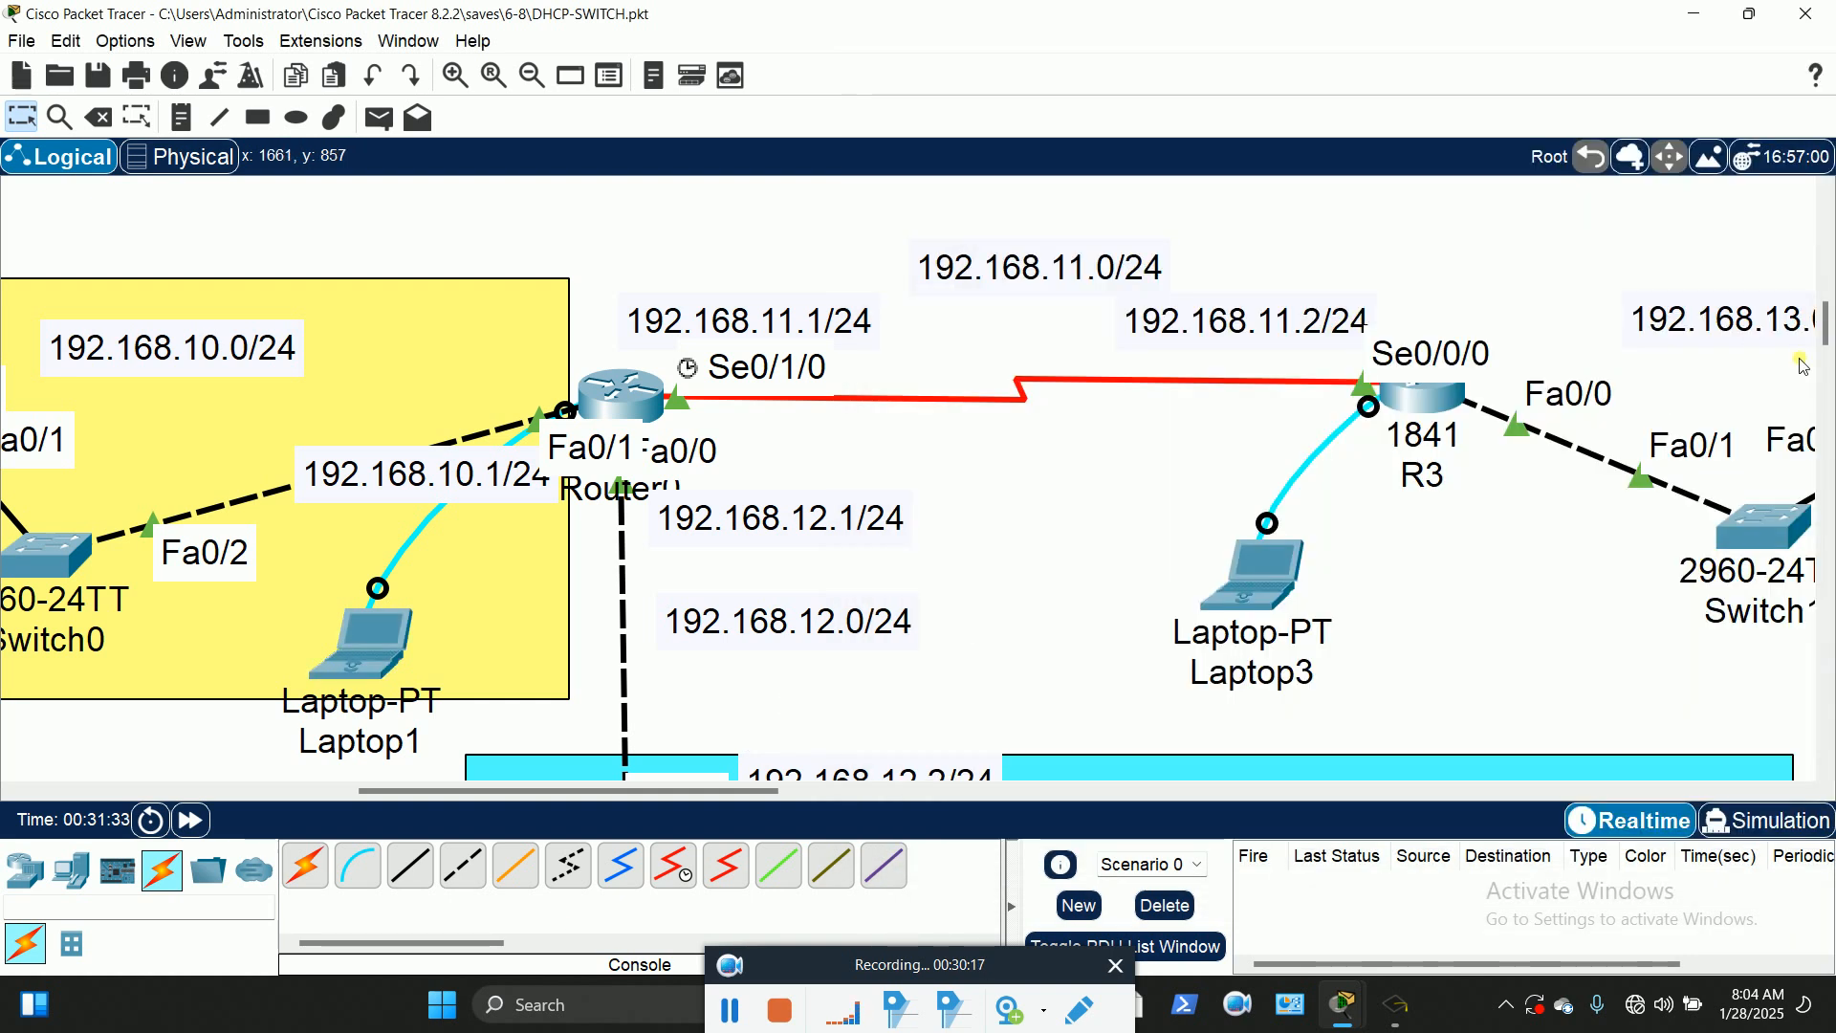
left_click_drag(741, 806, 910, 799)
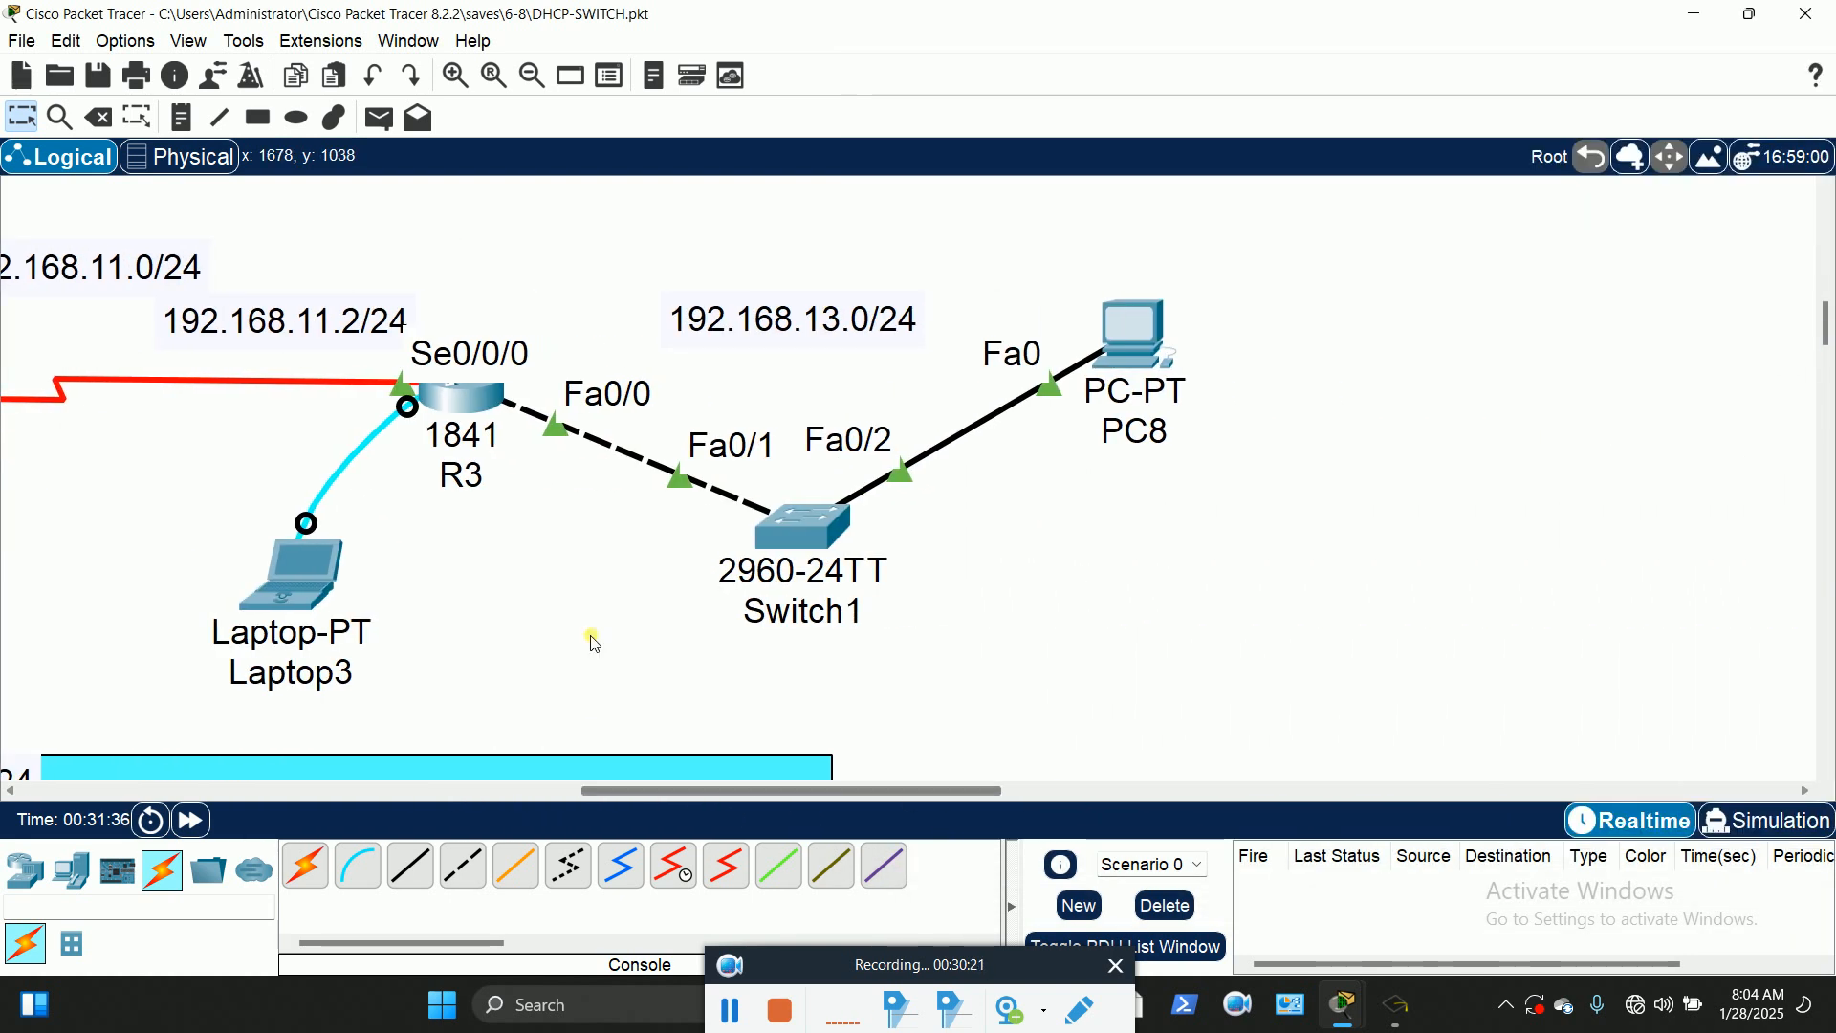
left_click(302, 564)
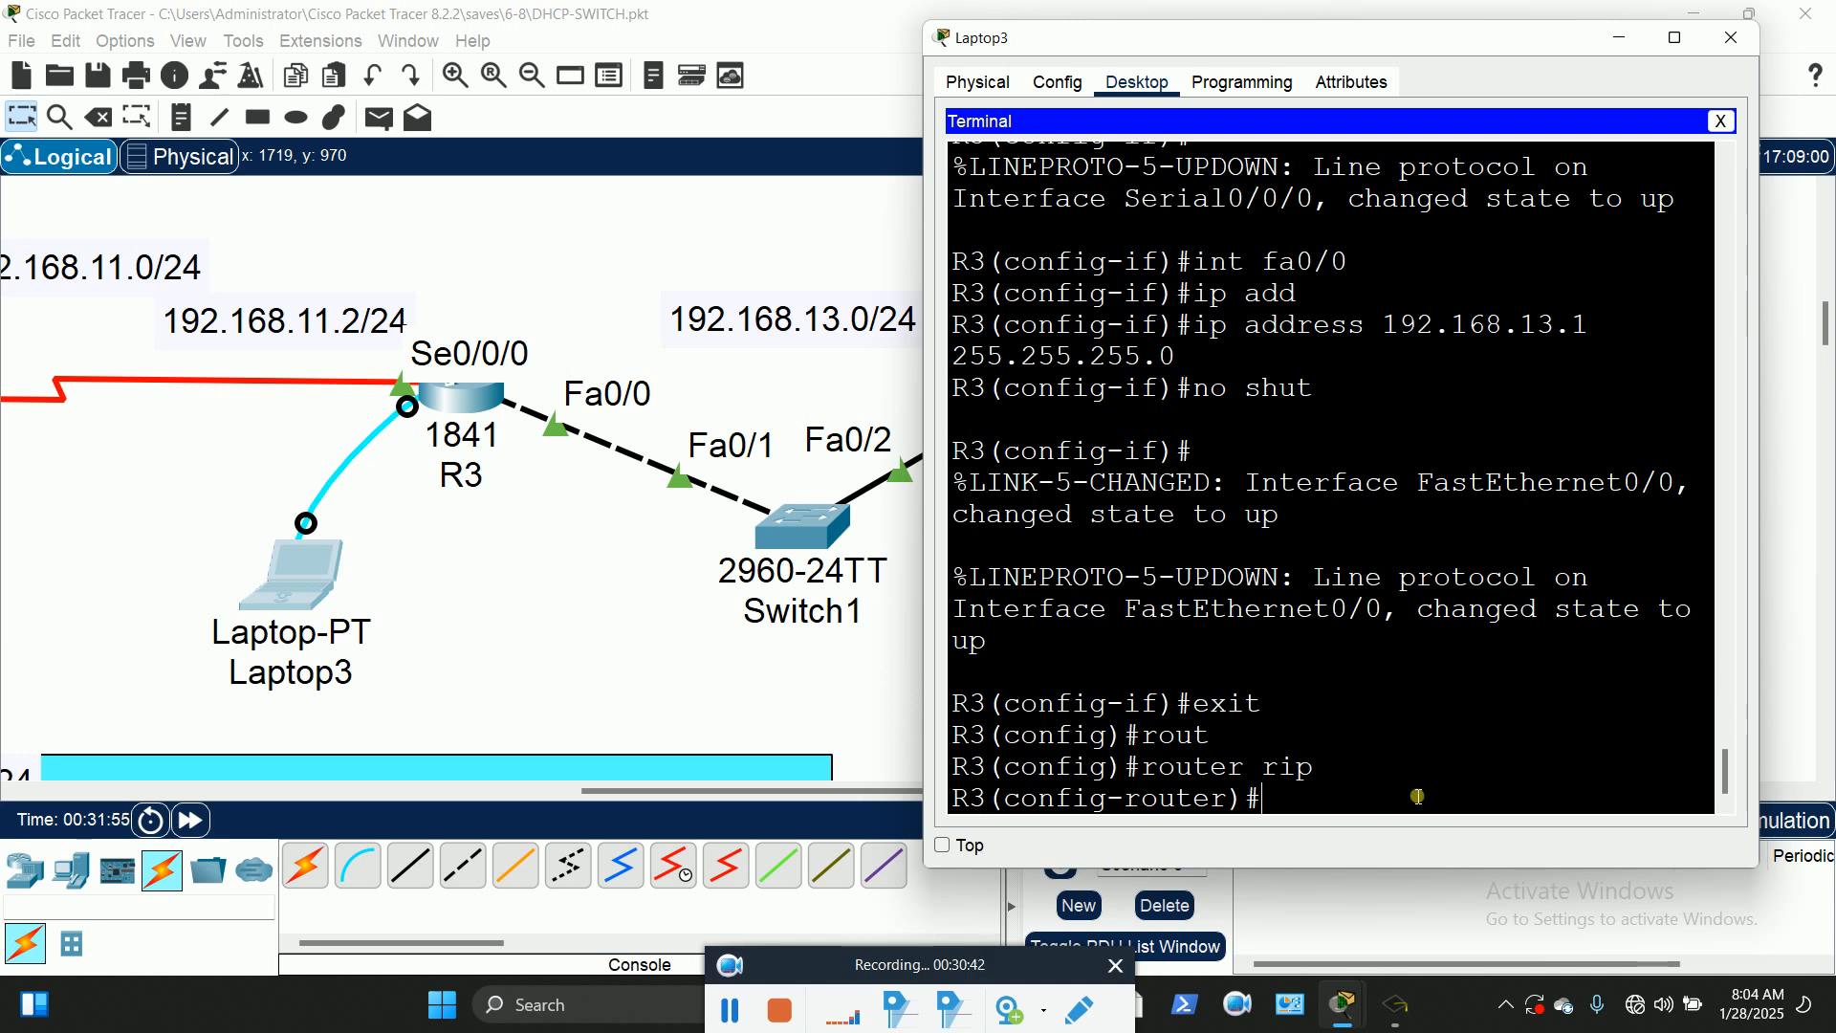
type("net")
key("Tab")
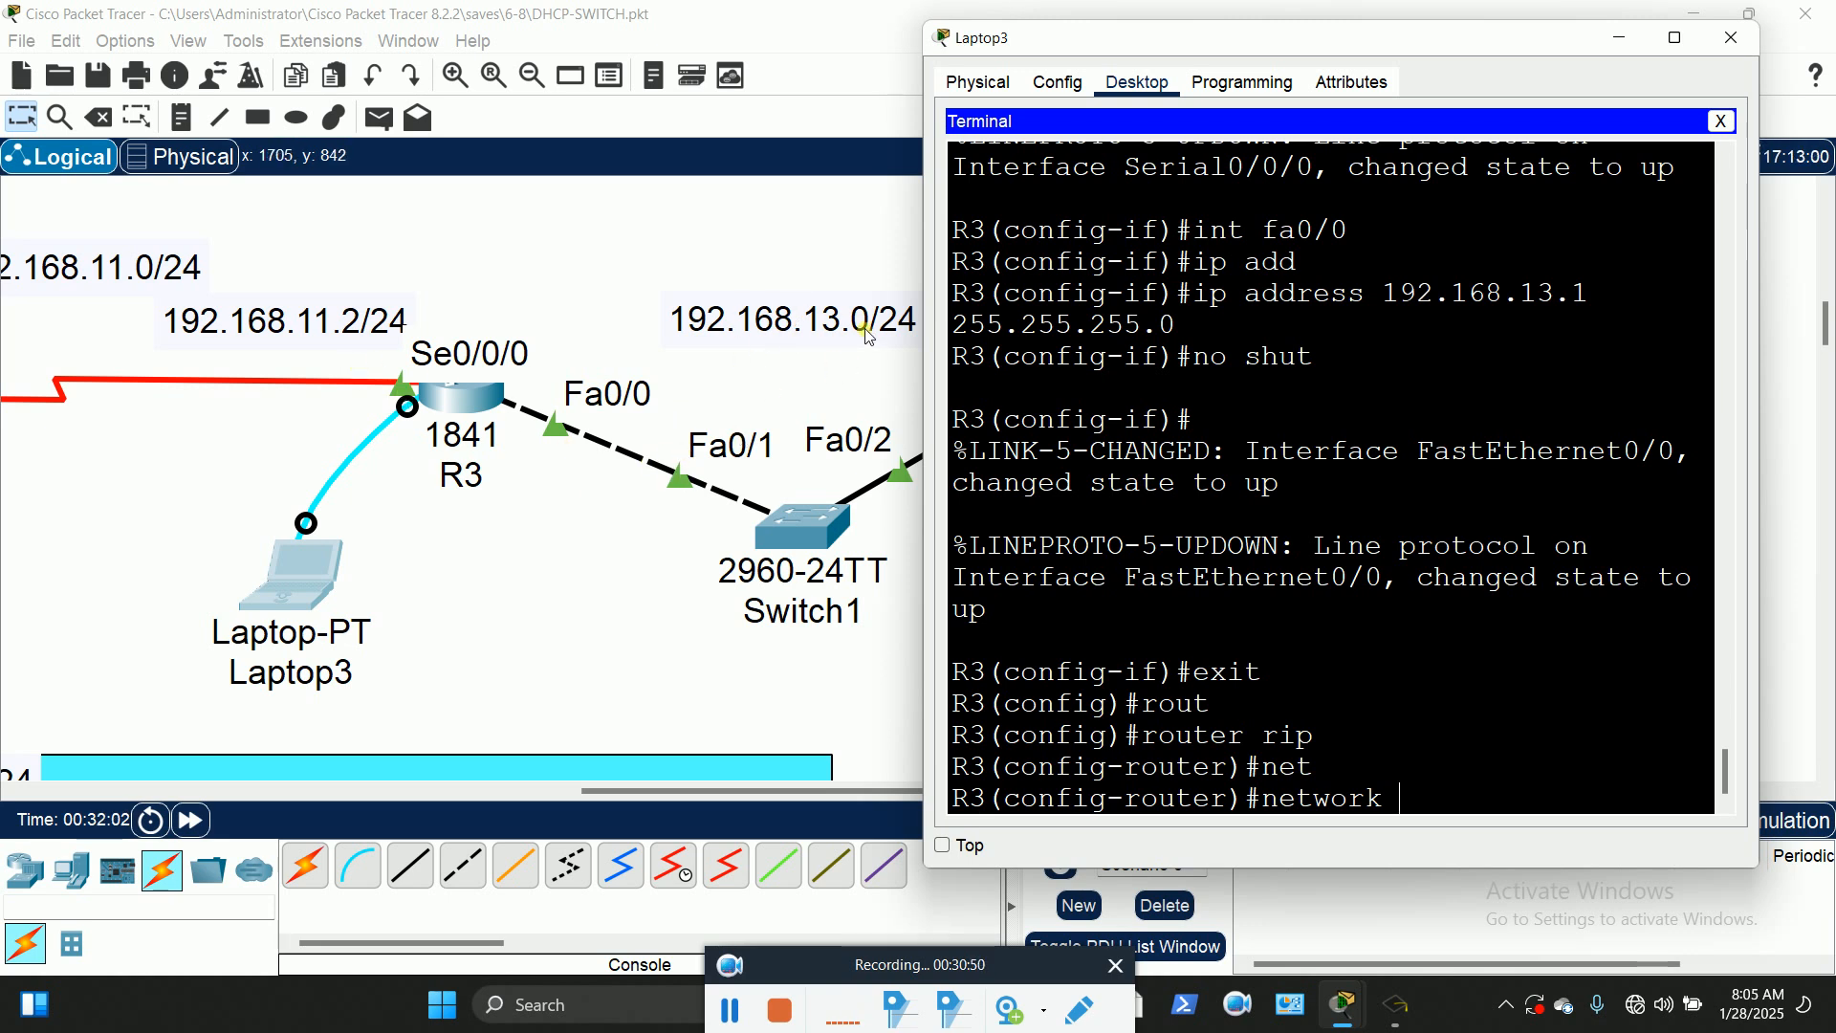
type("1")
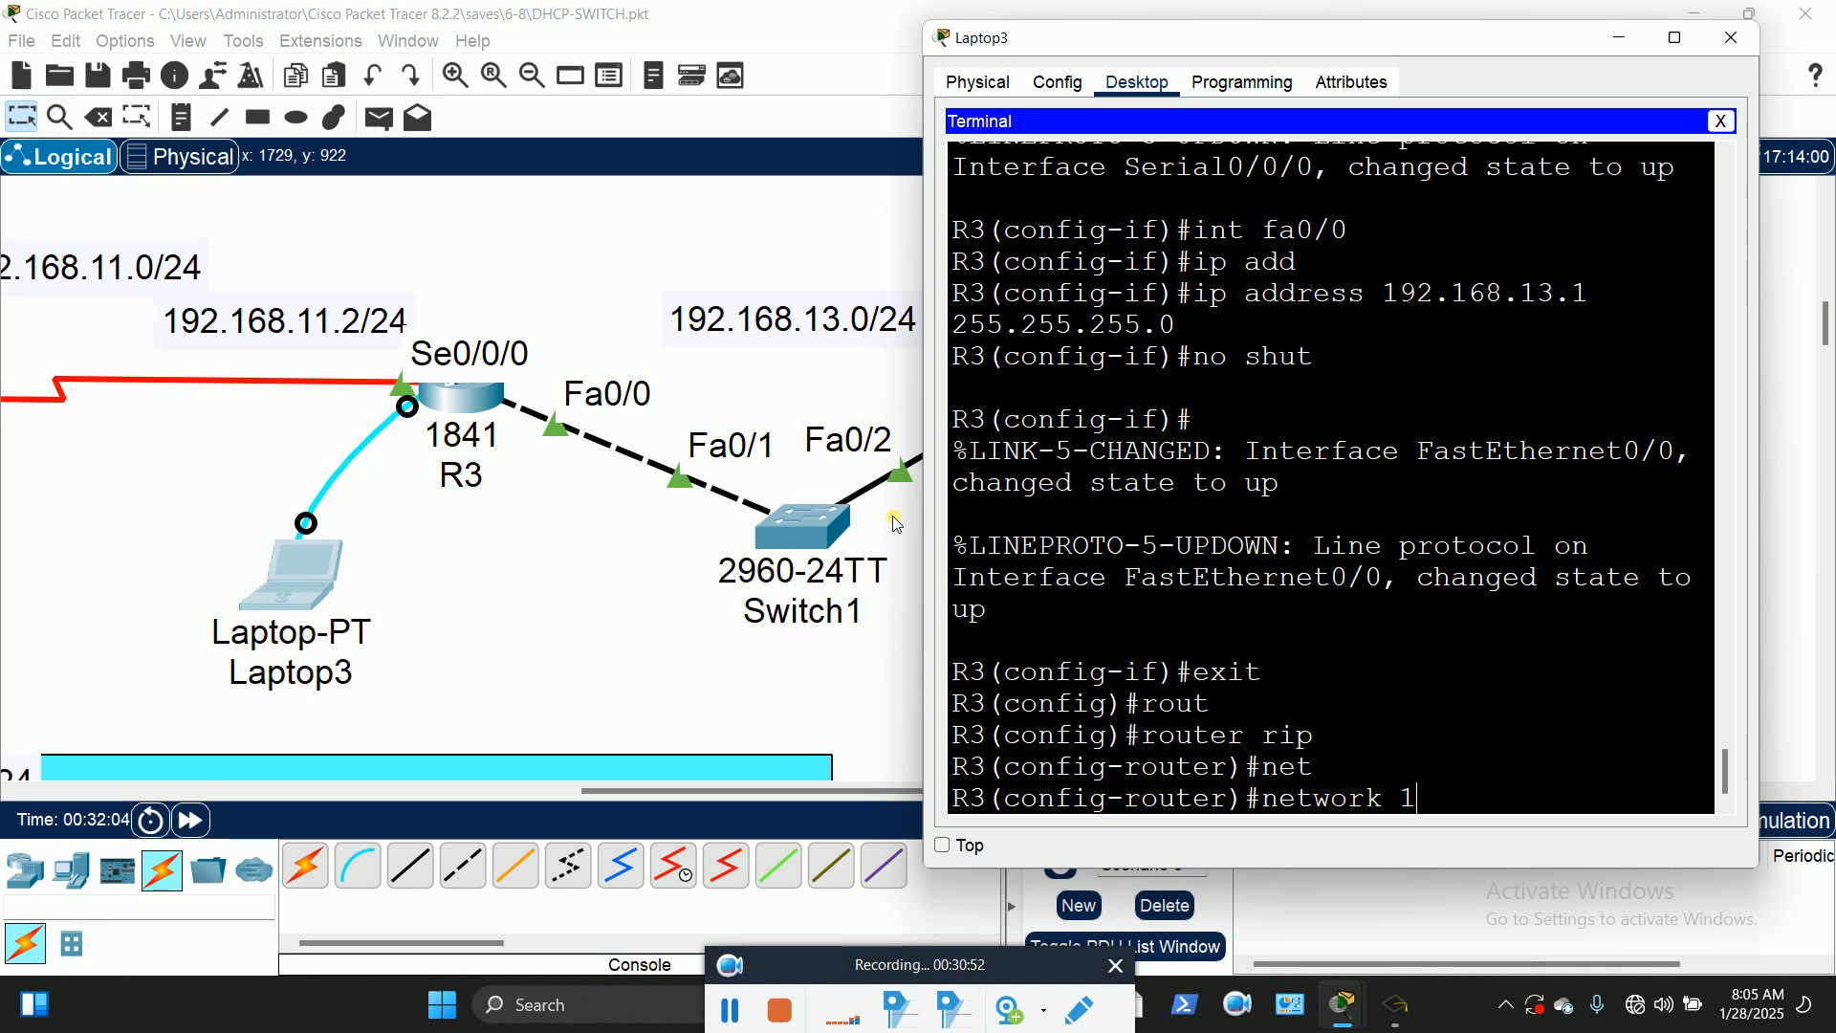
type("92.168")
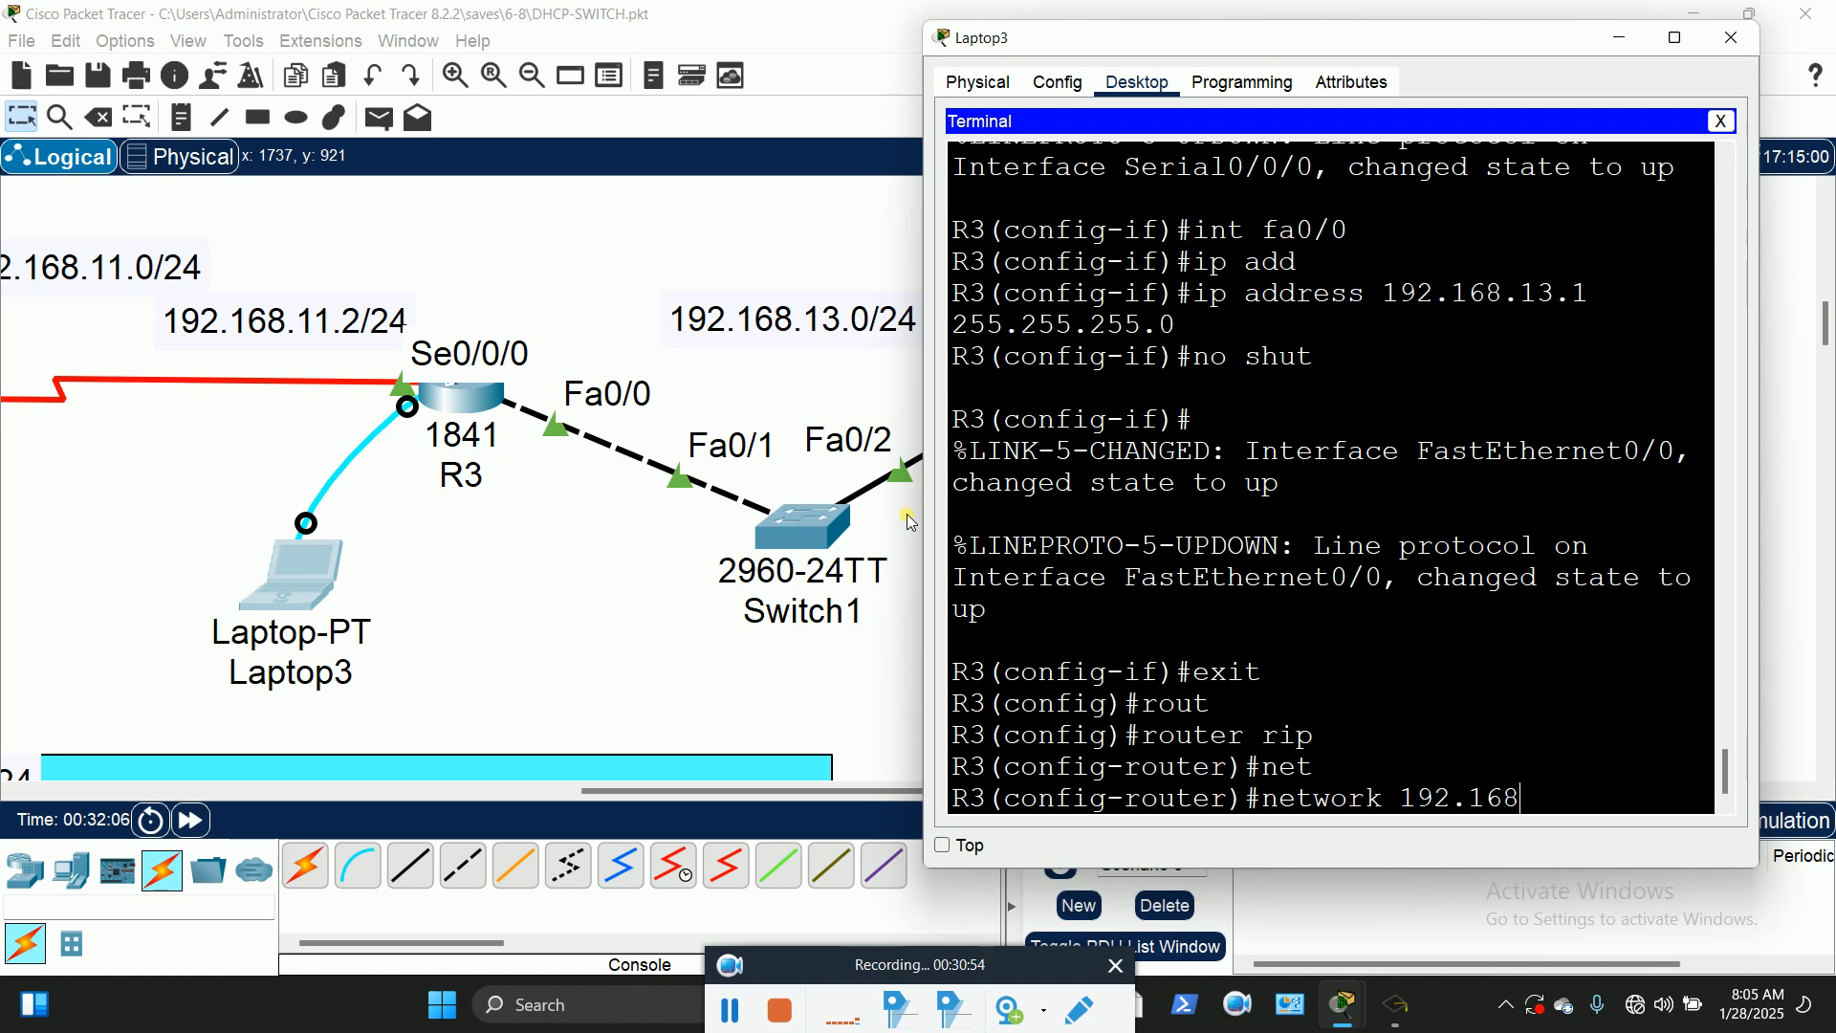
type(".13.0")
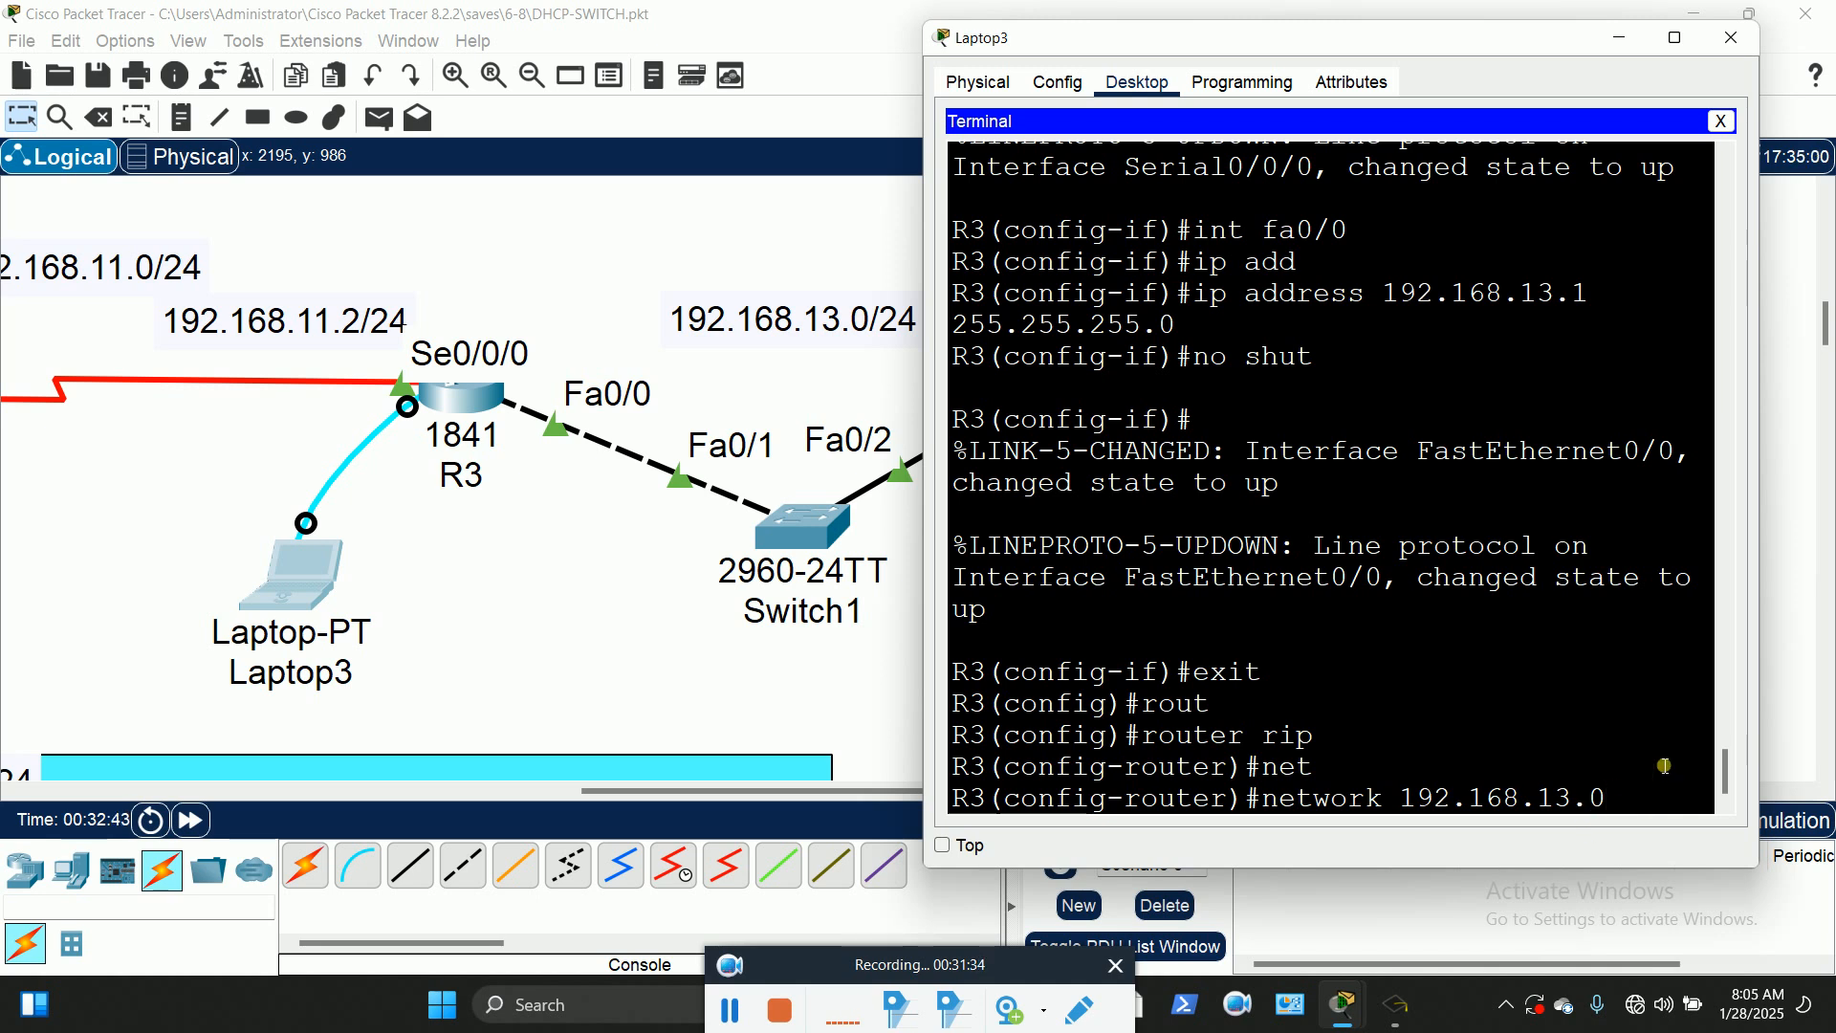
key("Return")
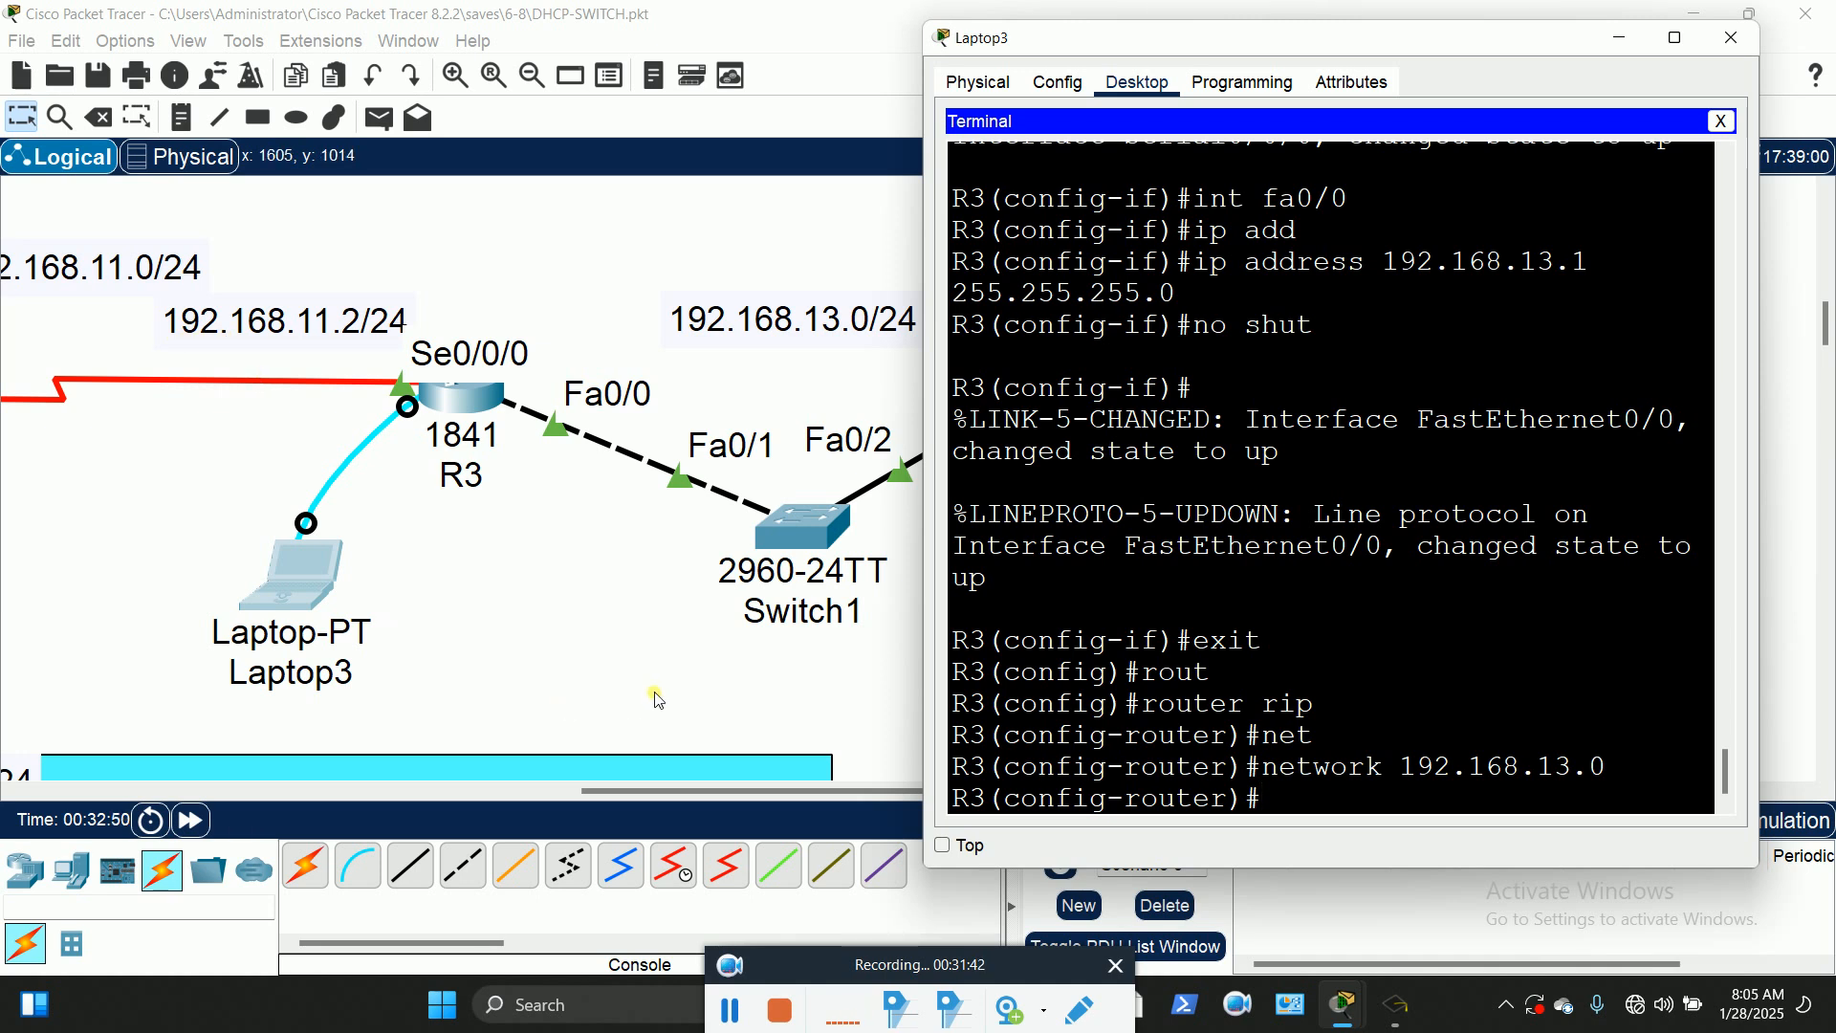
Step: Add network 192.168.11.0 to R3's RIP configuration by editing the previous network command
key("Up")
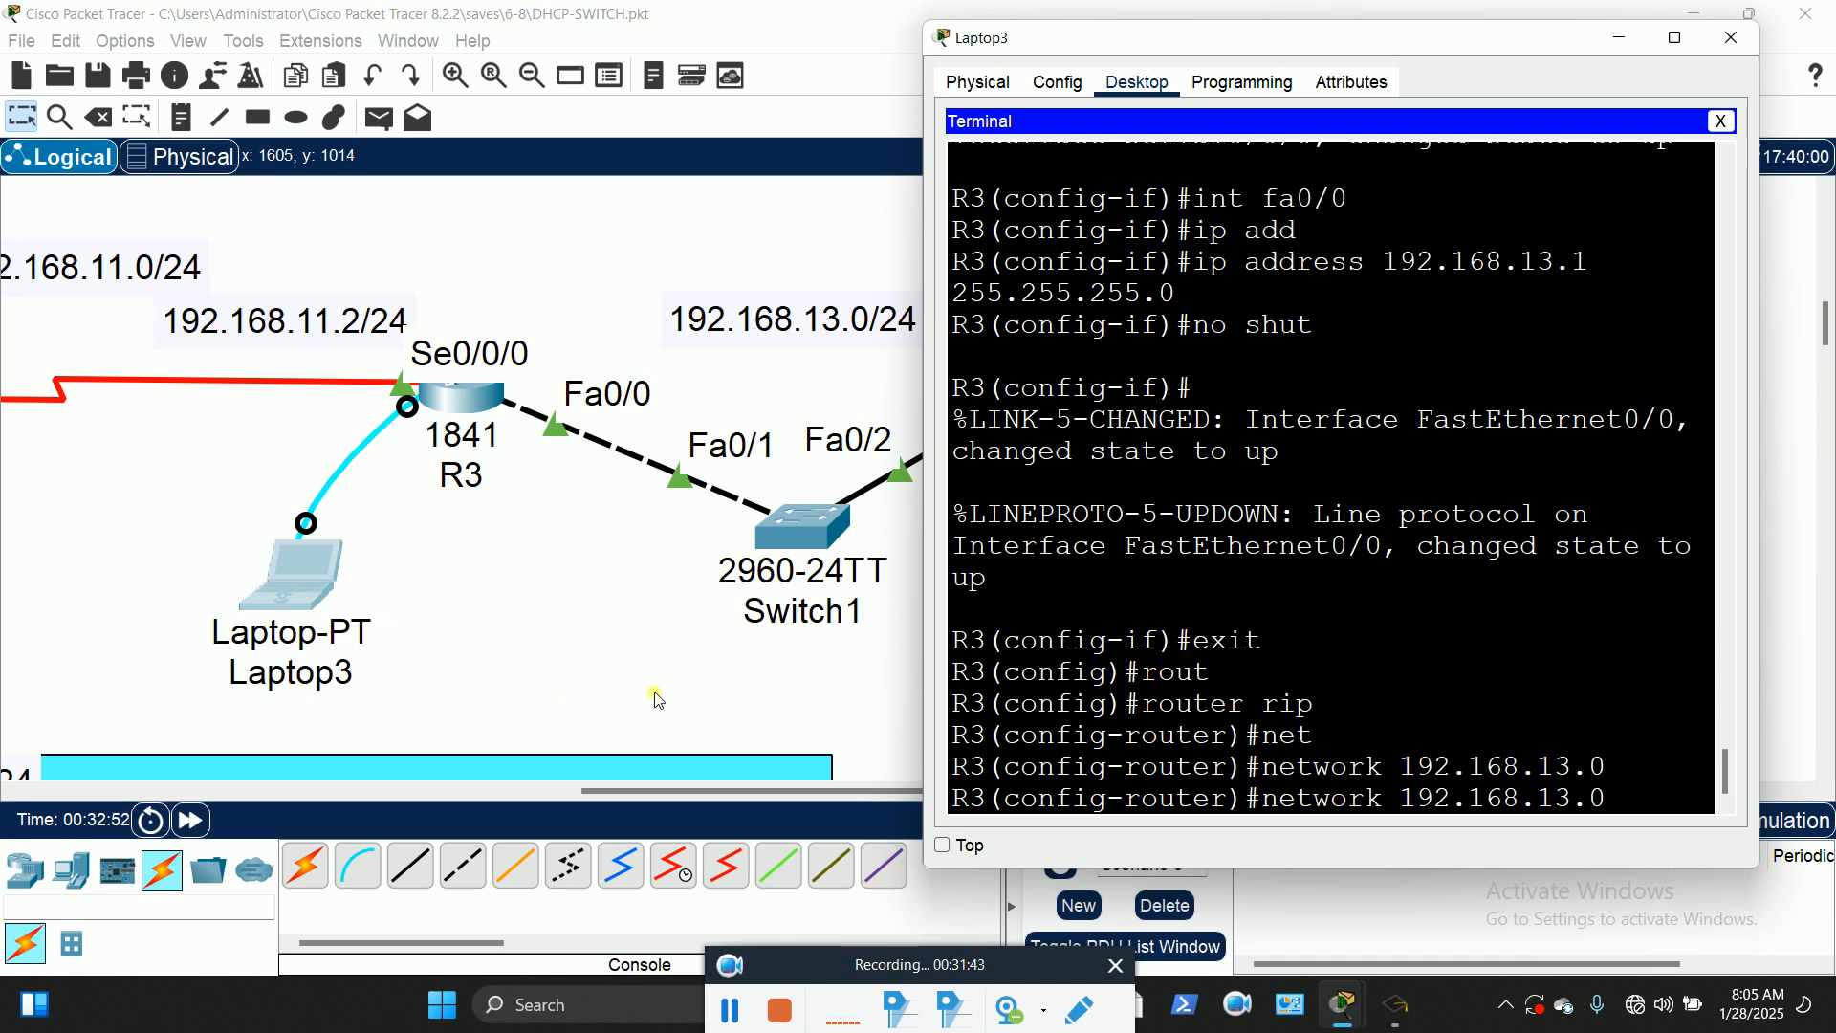
key("BackSpace")
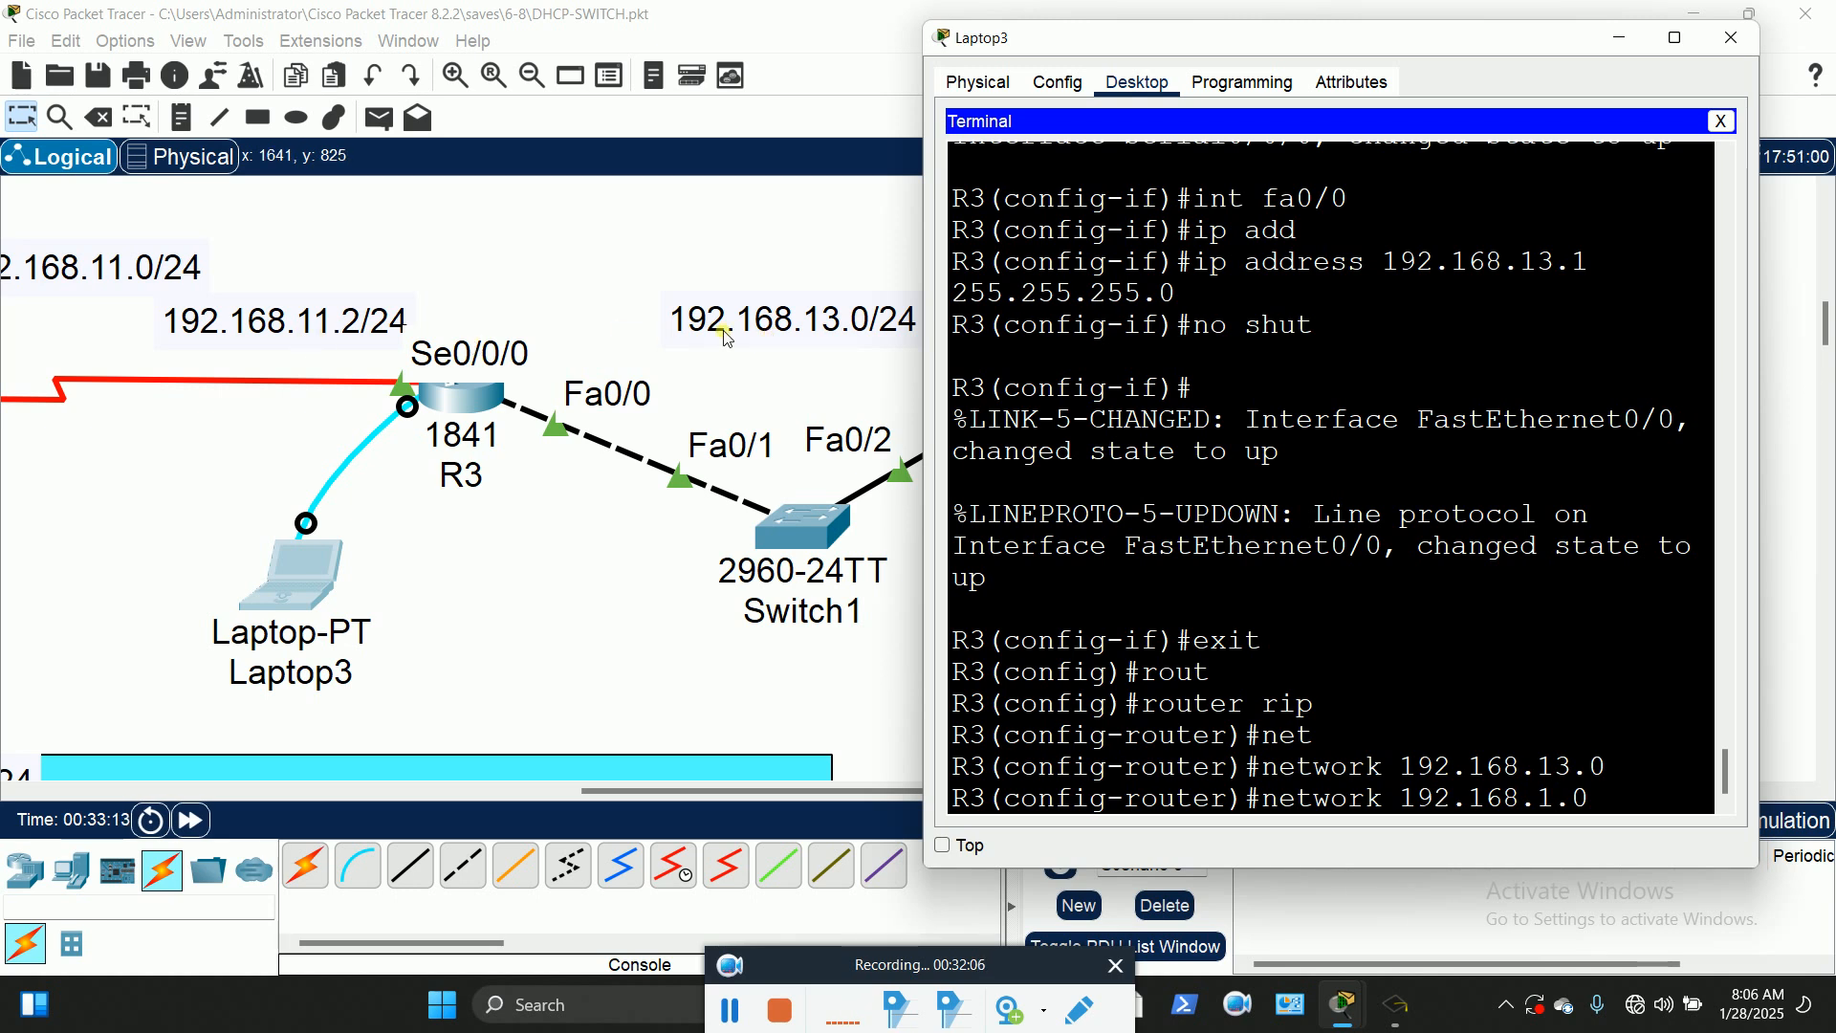
type("1")
key("Return")
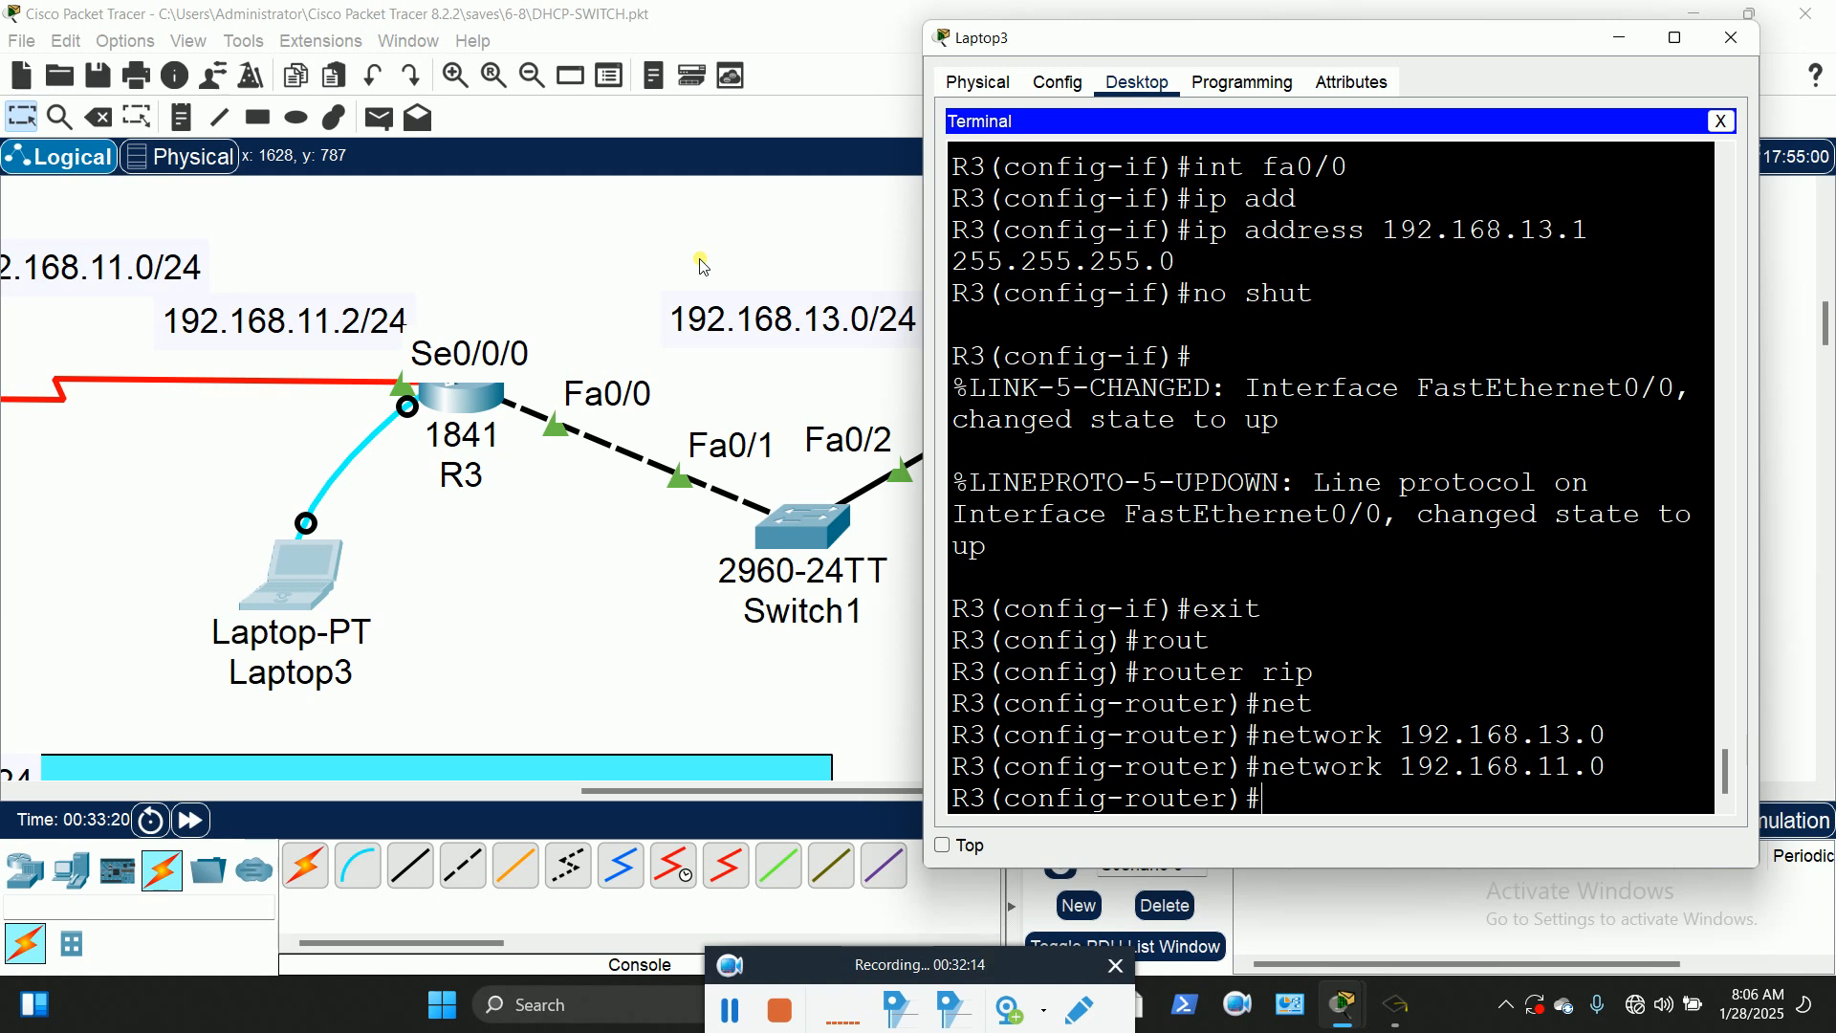
Step: Set R3's RIP version to 2 with the command version 2
type("ver")
key("Tab")
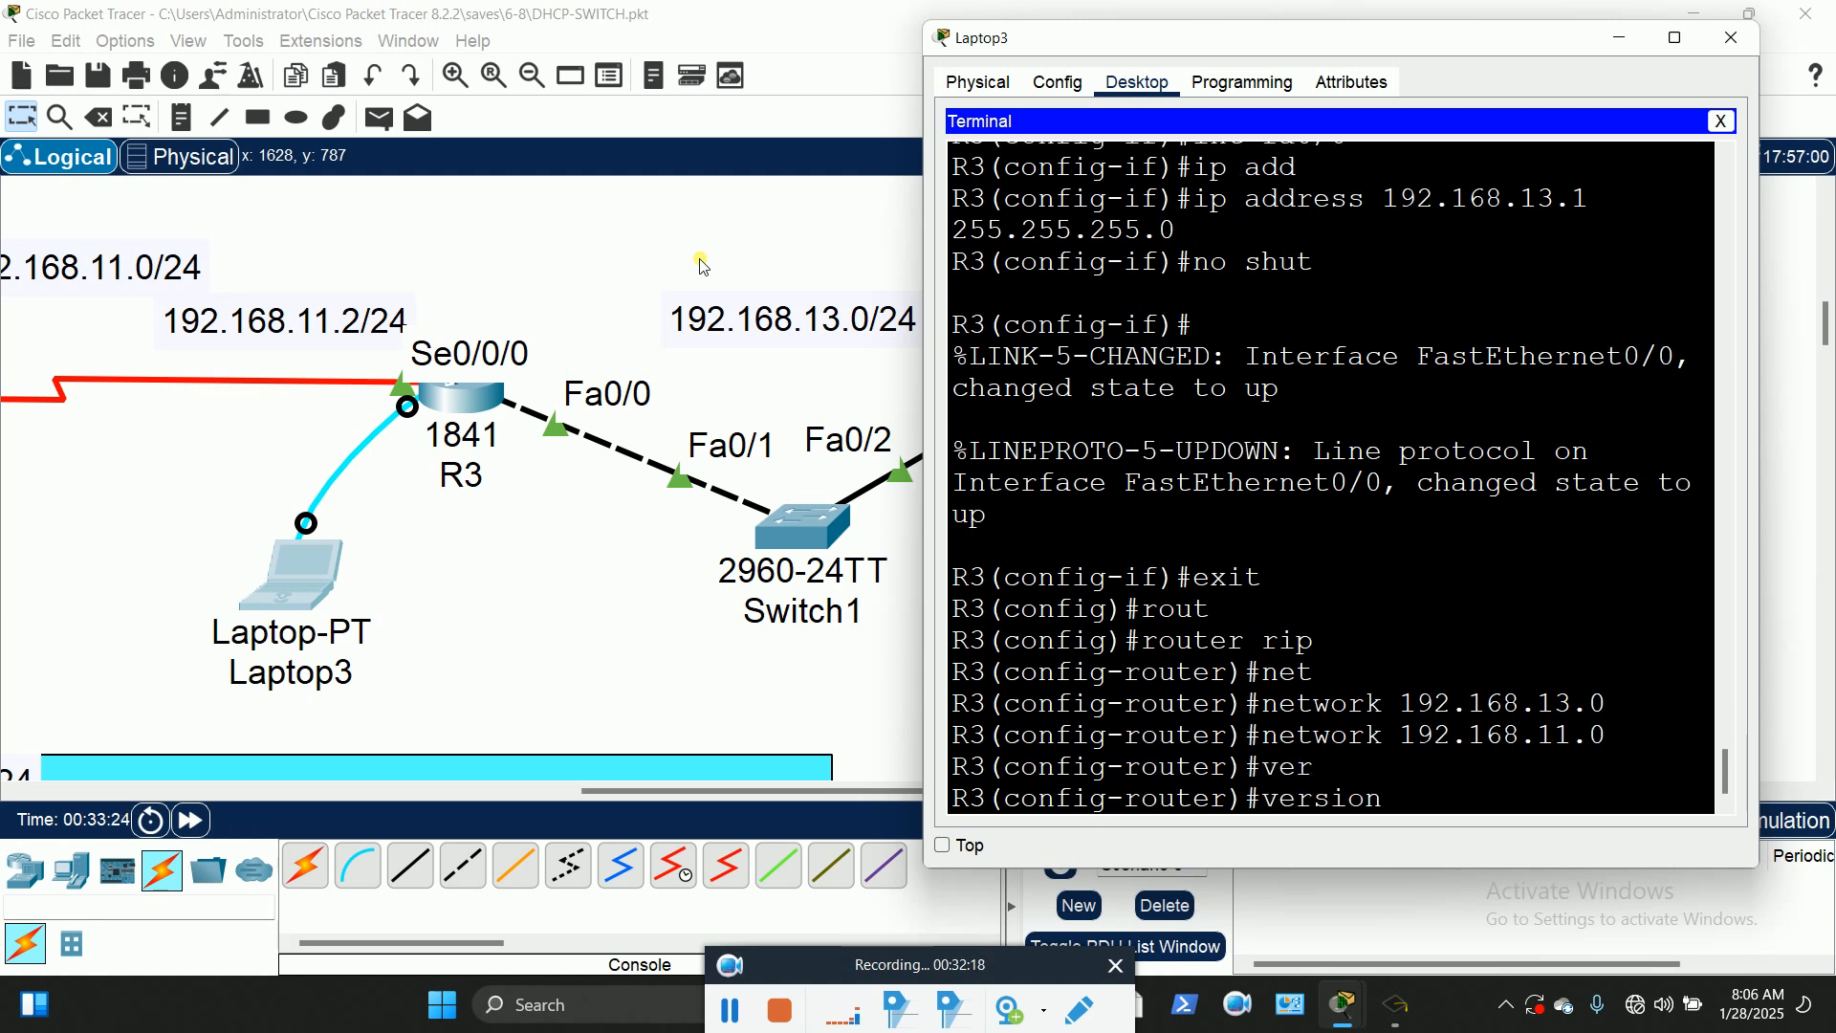
type("2")
key("Return")
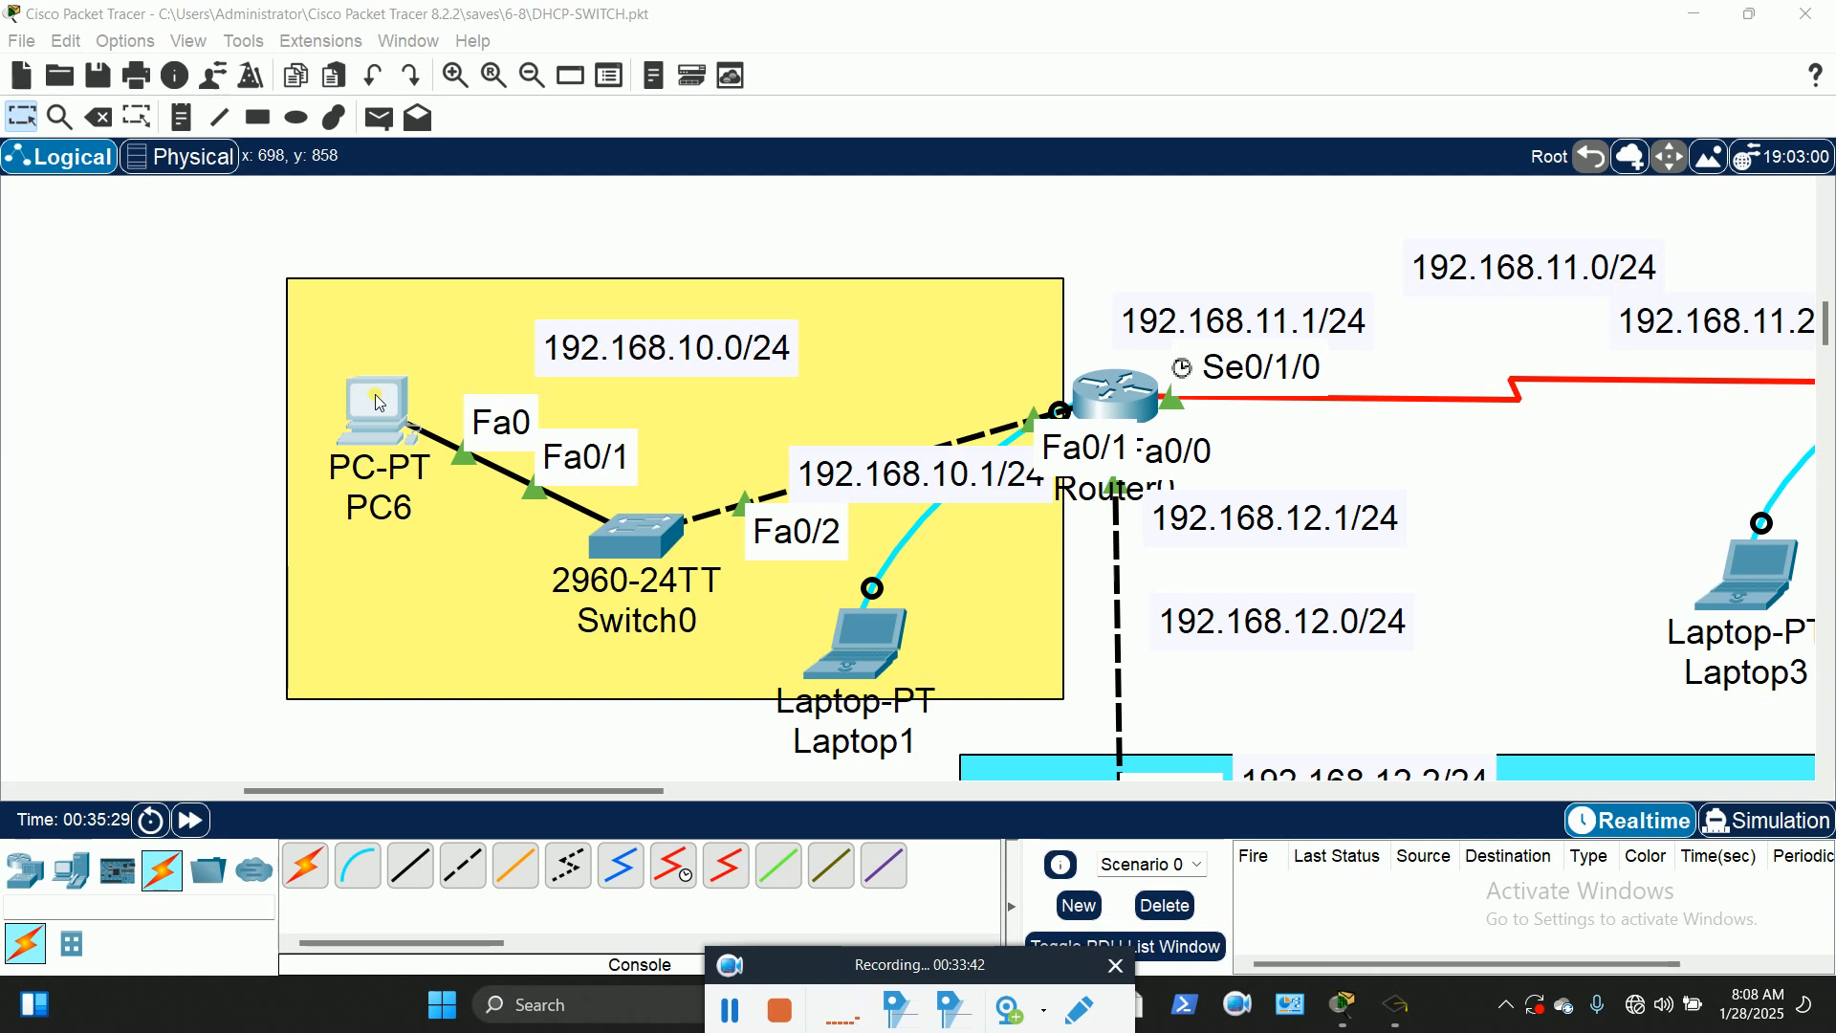
Step: Rename PC6 in the yellow 192.168.10.0/24 area with the person's first name and shift the PC slightly up
left_click(146, 353)
mouse_move(381, 405)
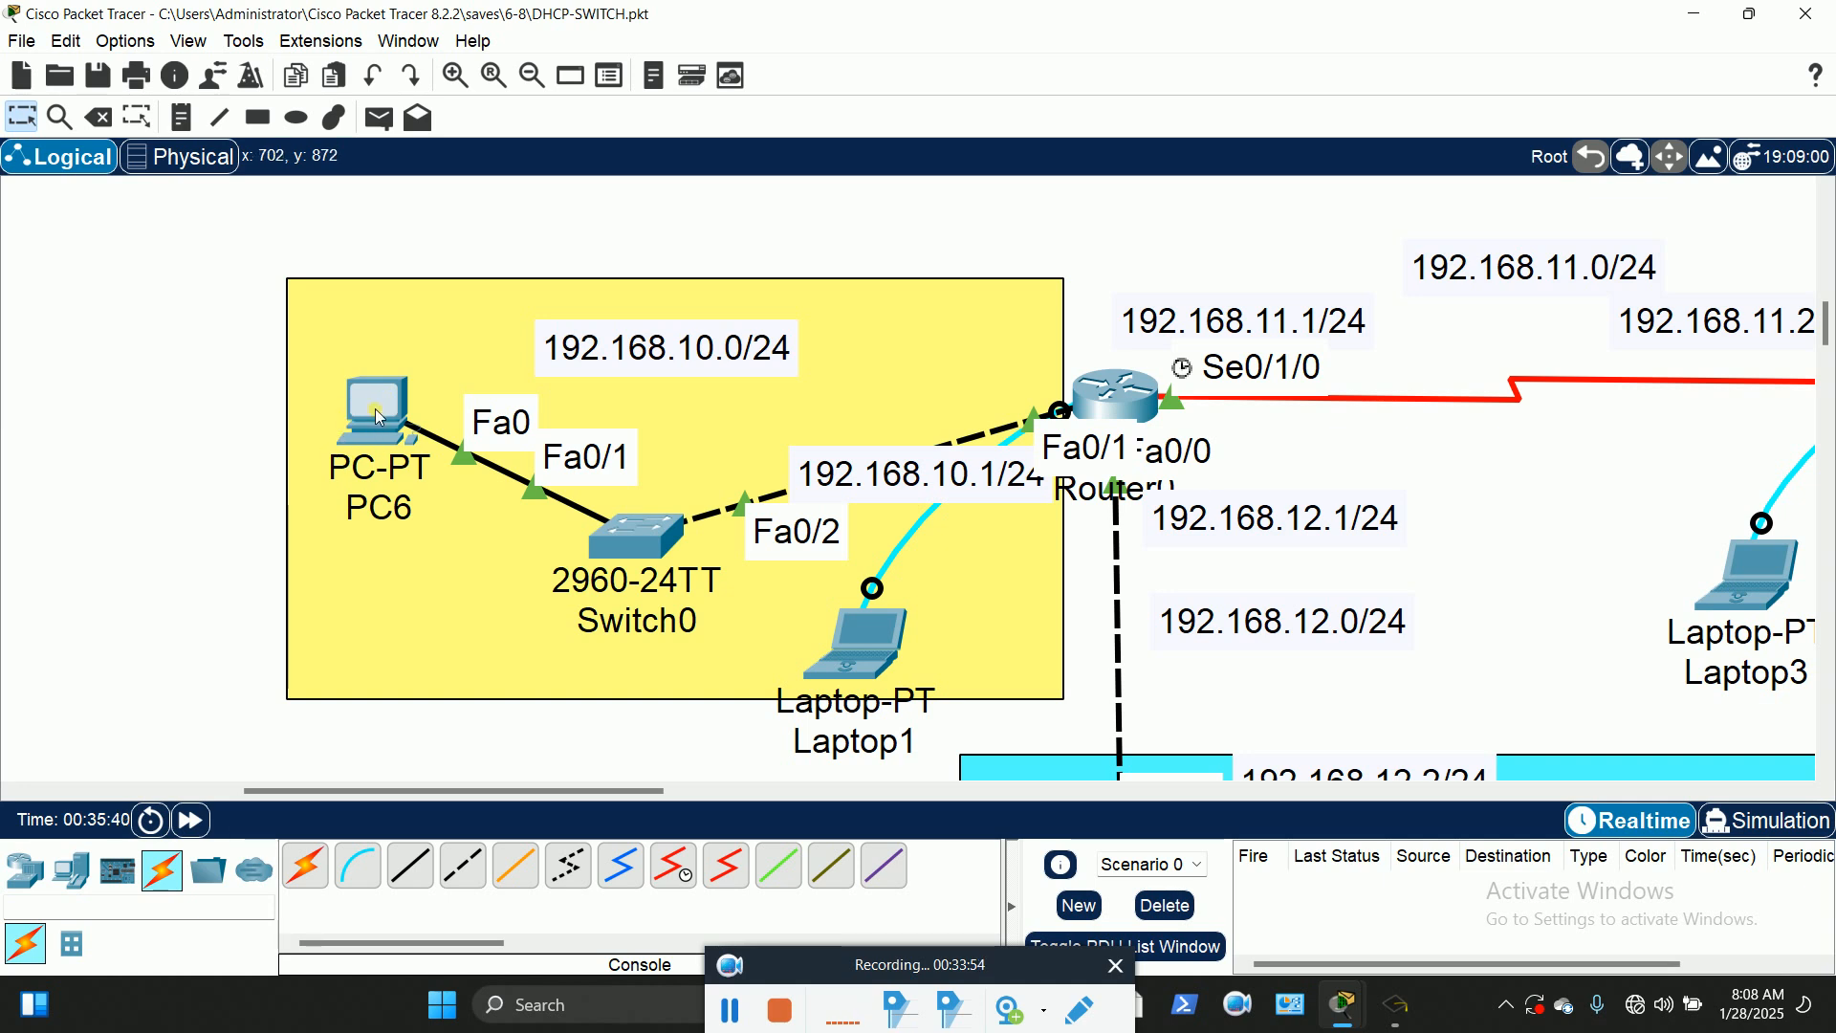
left_click(400, 523)
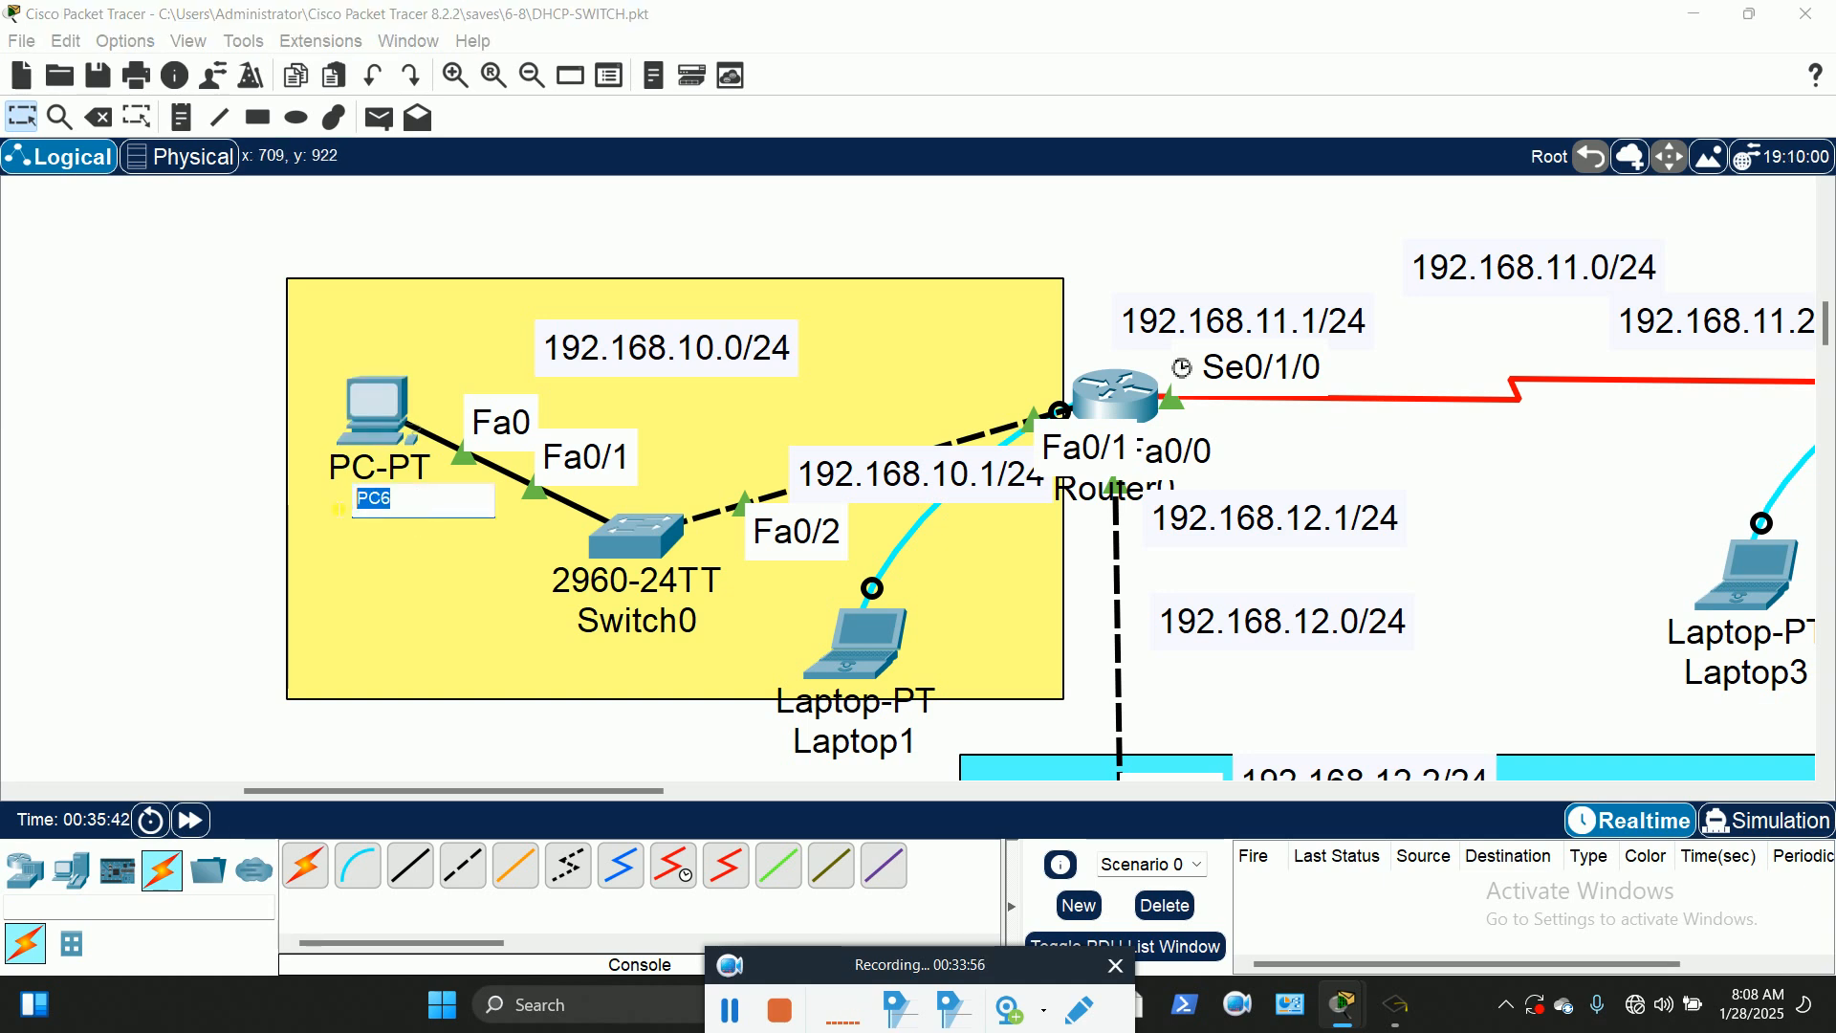
type("TH")
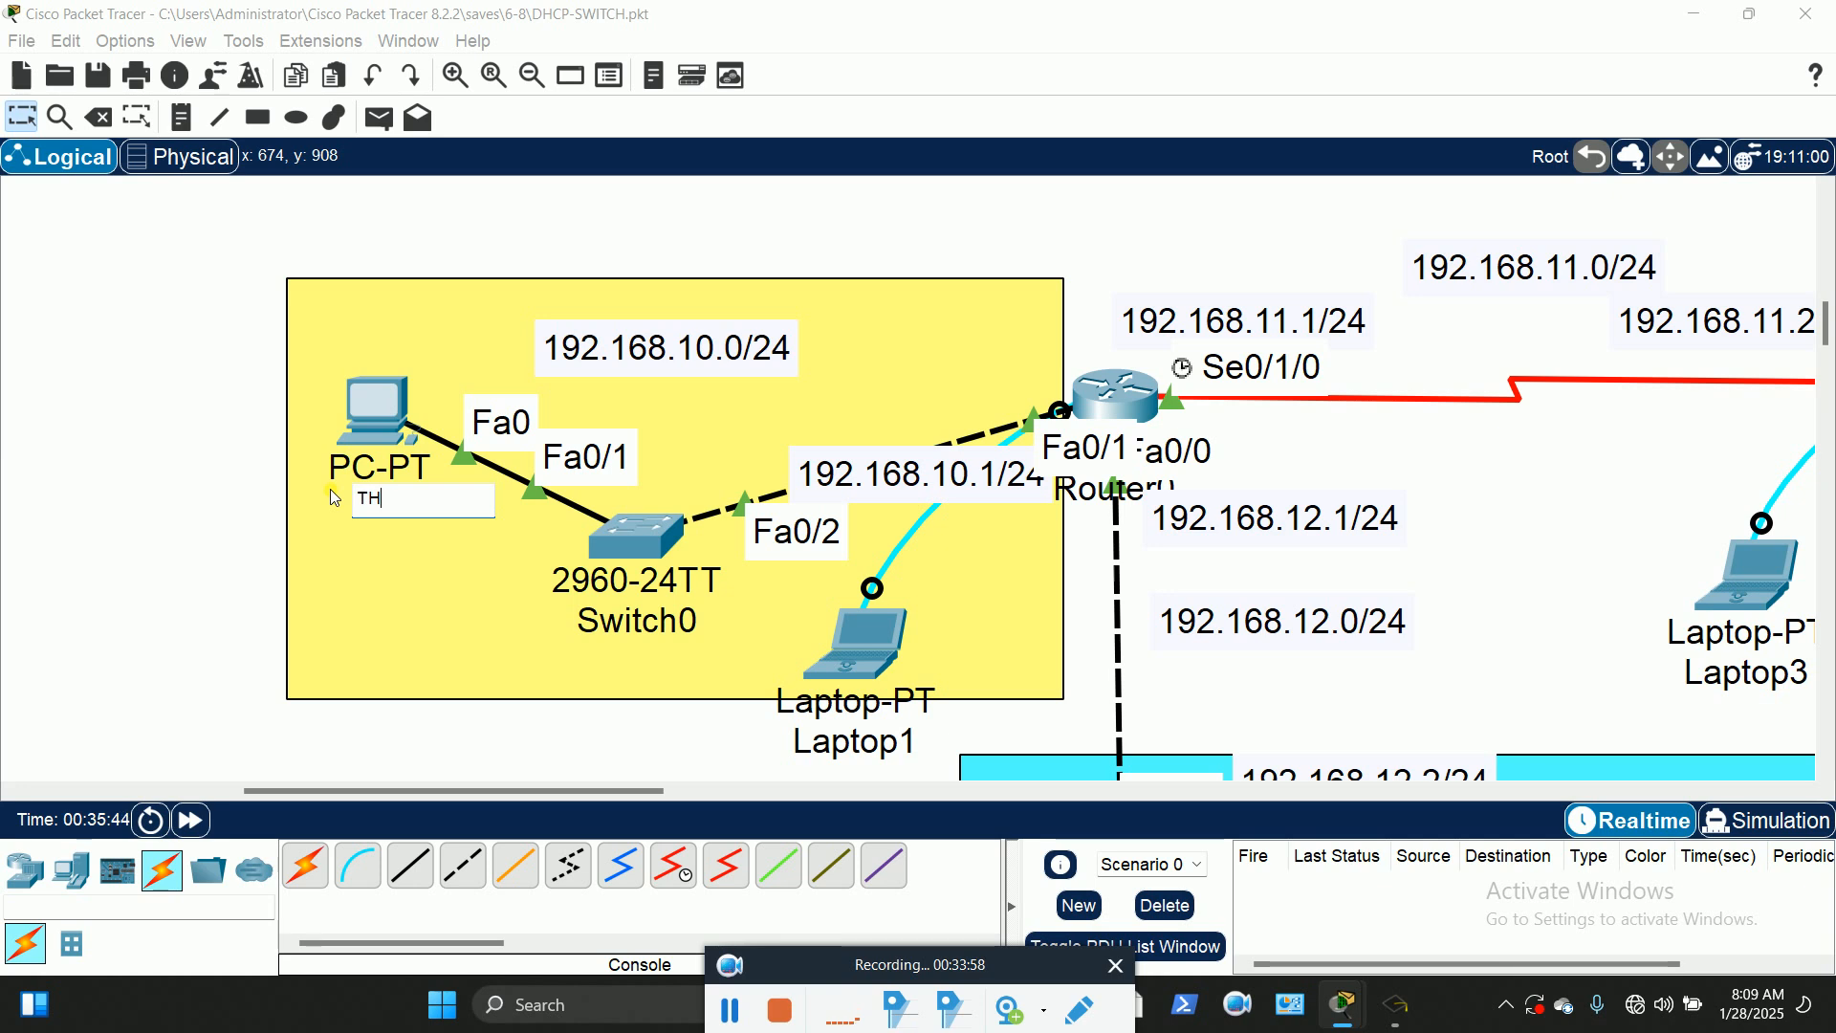
type("ERESAH")
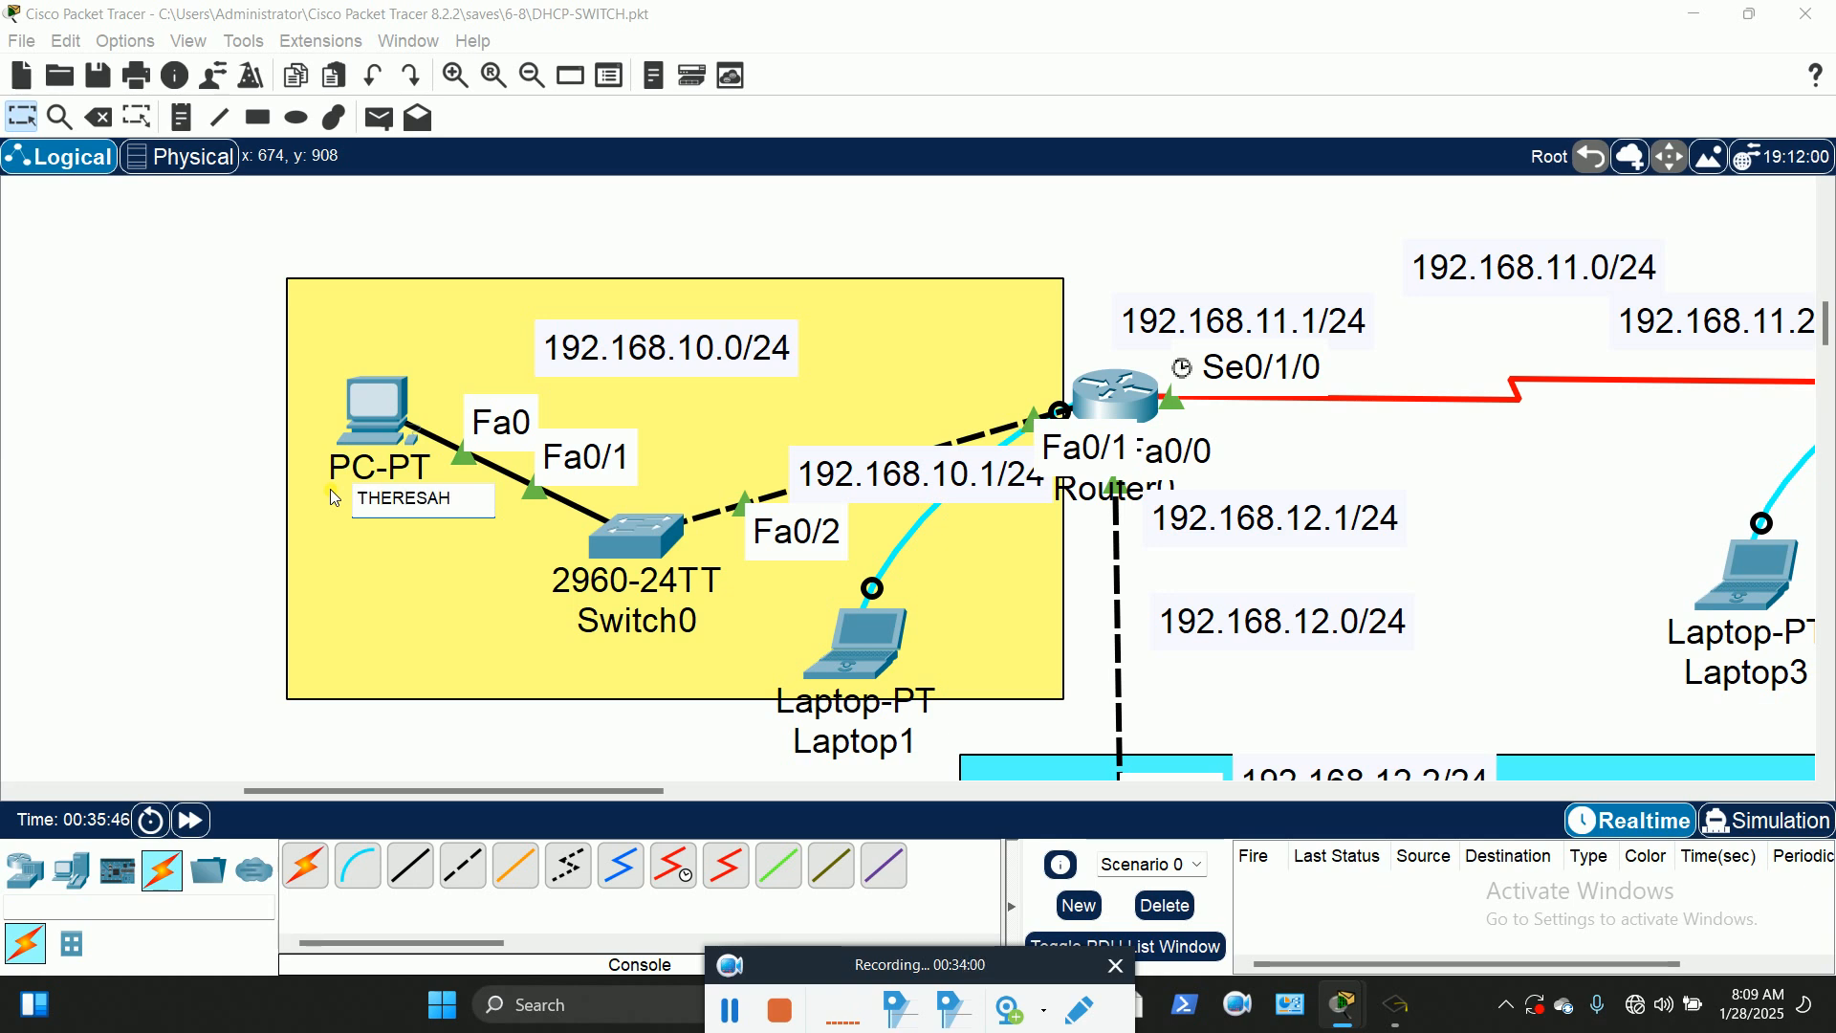
left_click(147, 365)
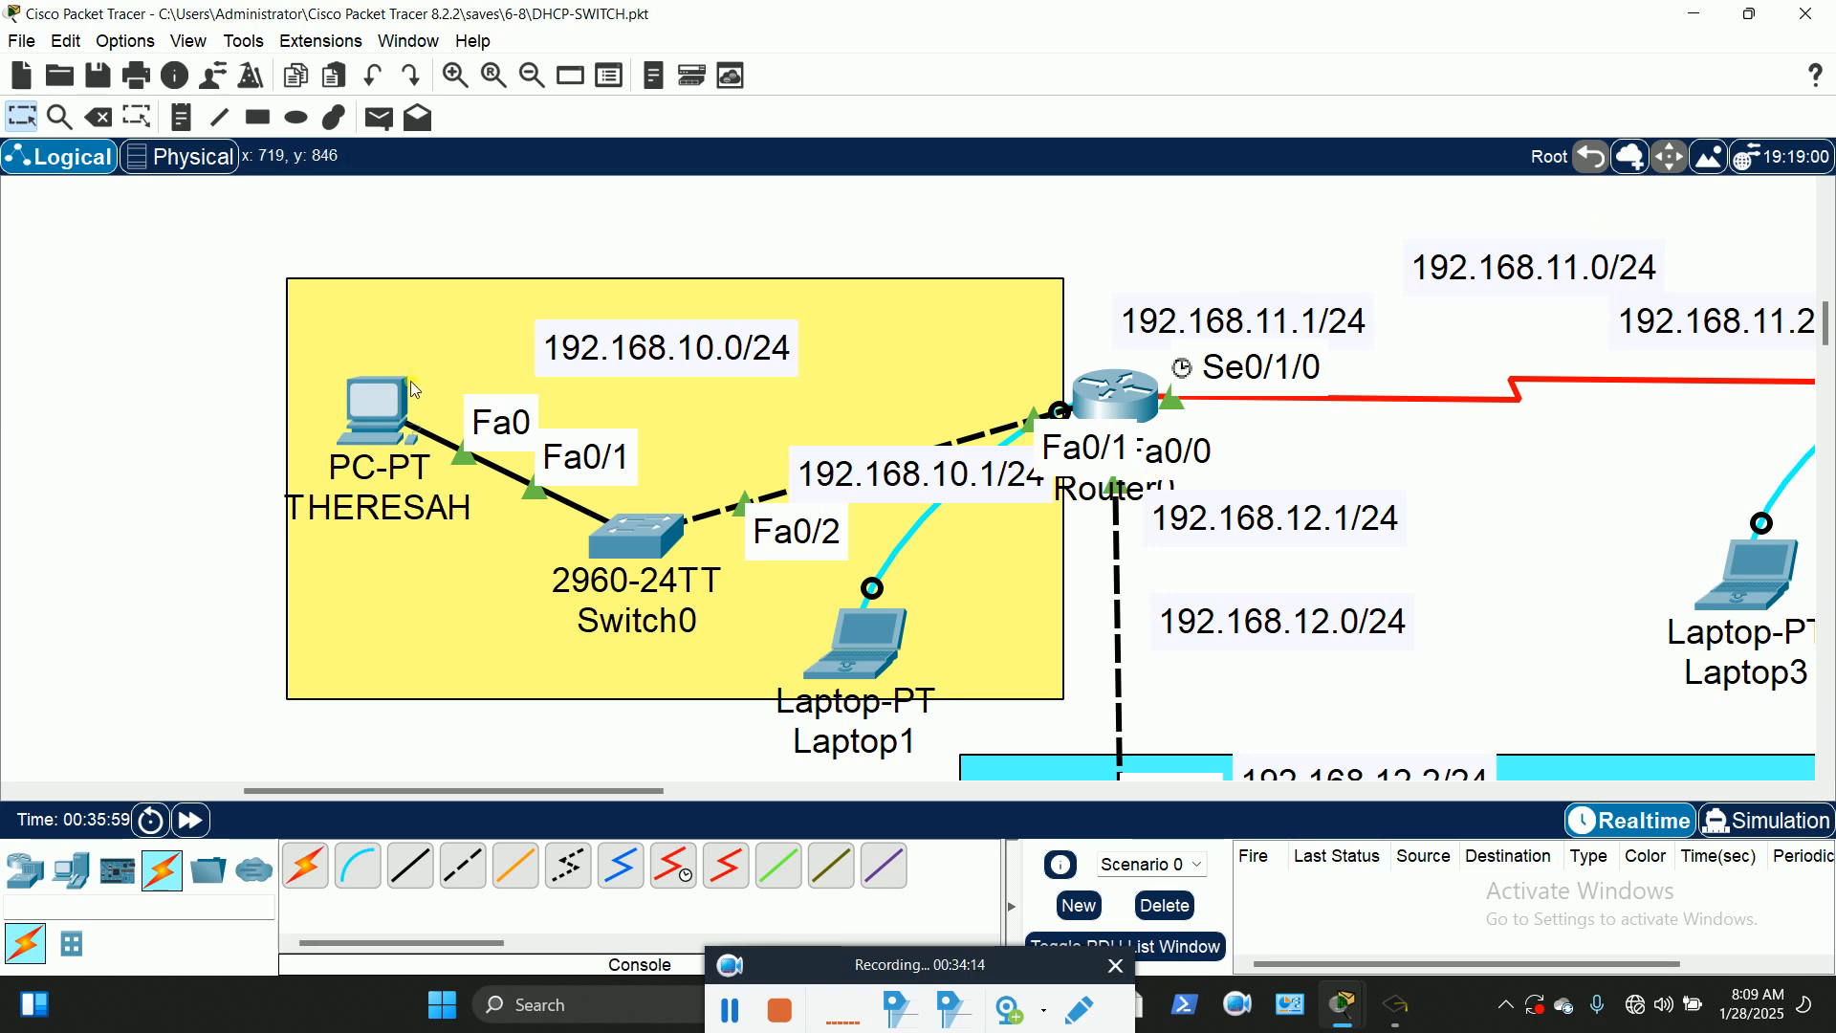
left_click_drag(388, 417, 397, 396)
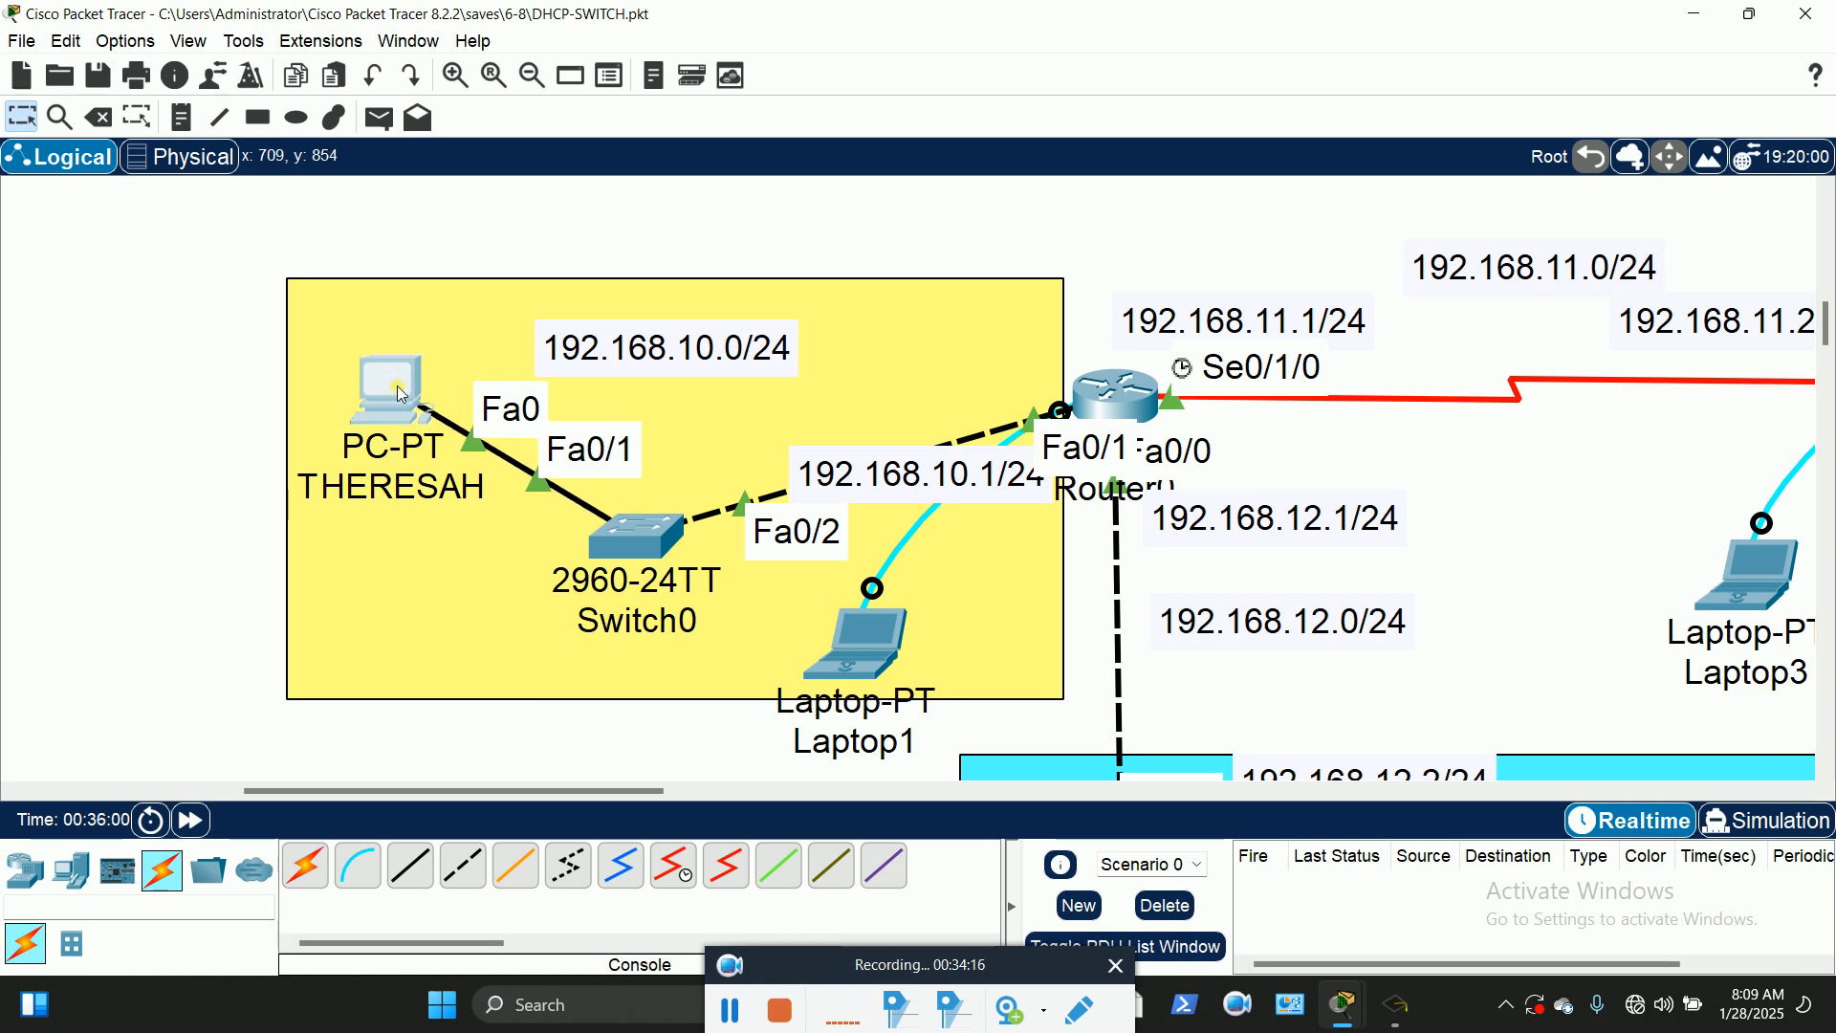
Step: In PC8's IP configuration, set the static IPv4 address to 192.168.13.110 with subnet mask 255.255.255.0
left_click_drag(634, 792, 959, 810)
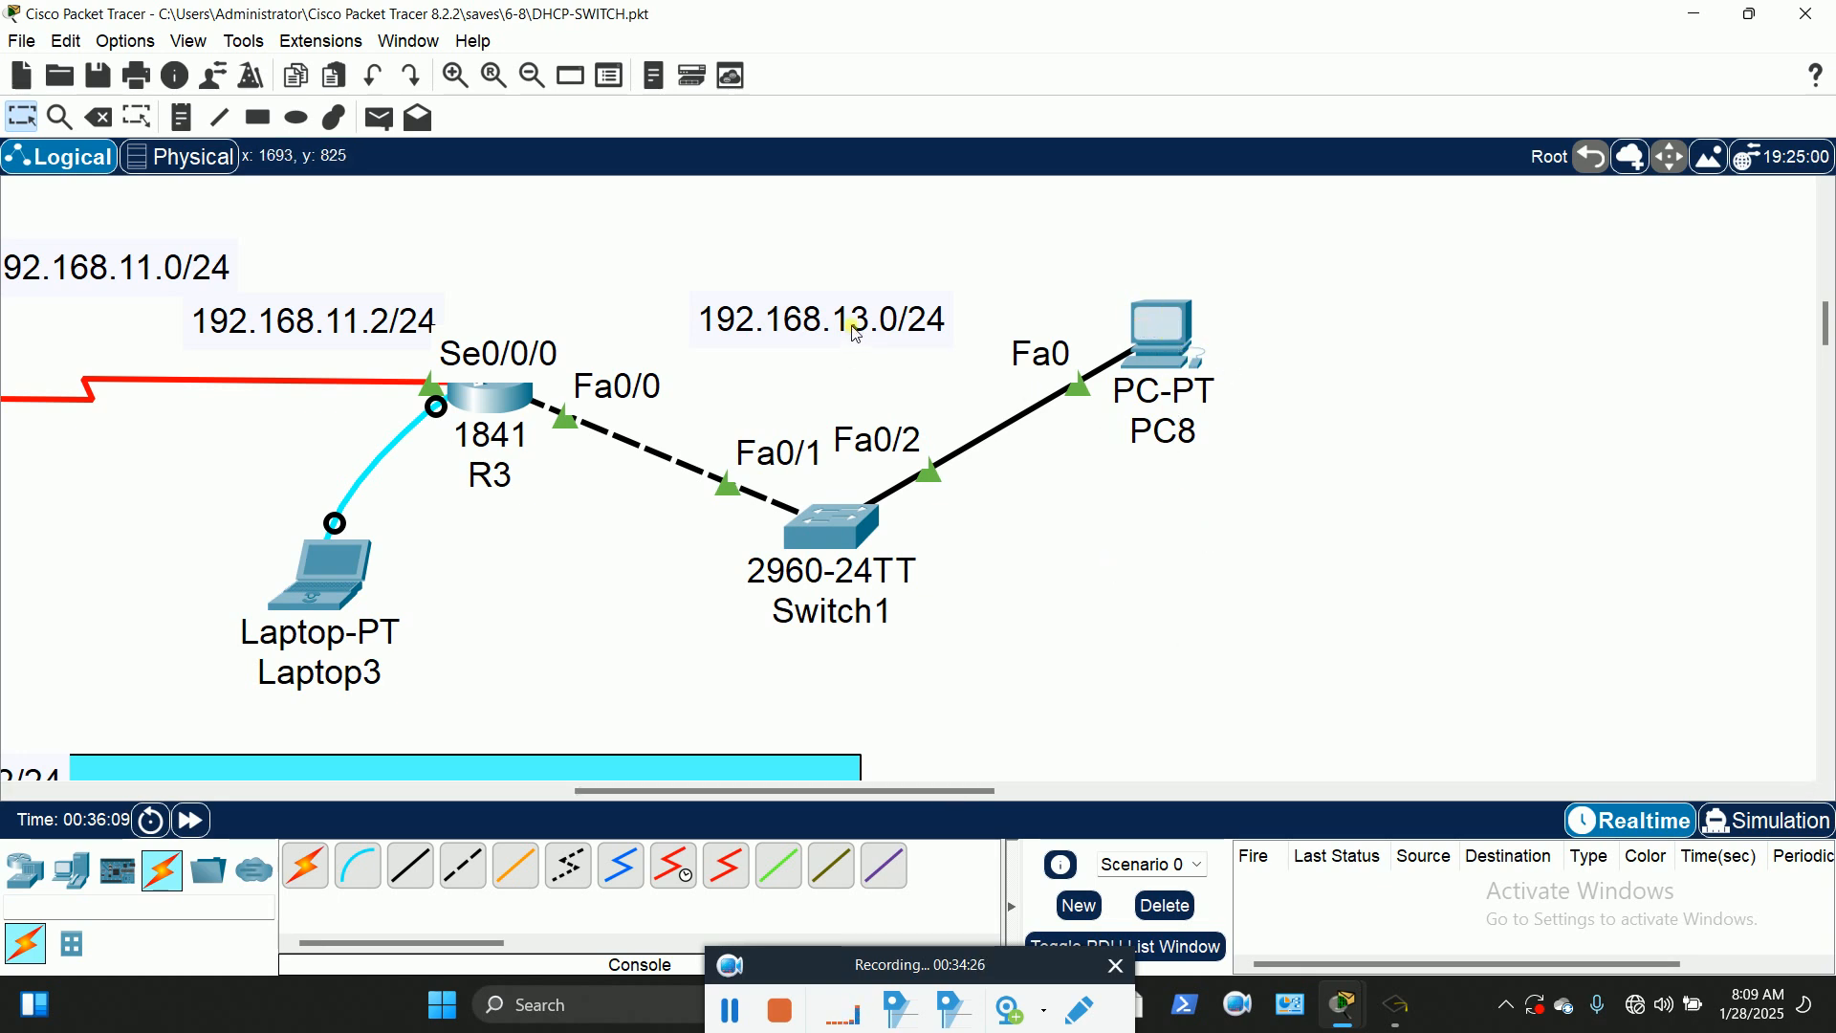
left_click(1178, 326)
left_click(895, 188)
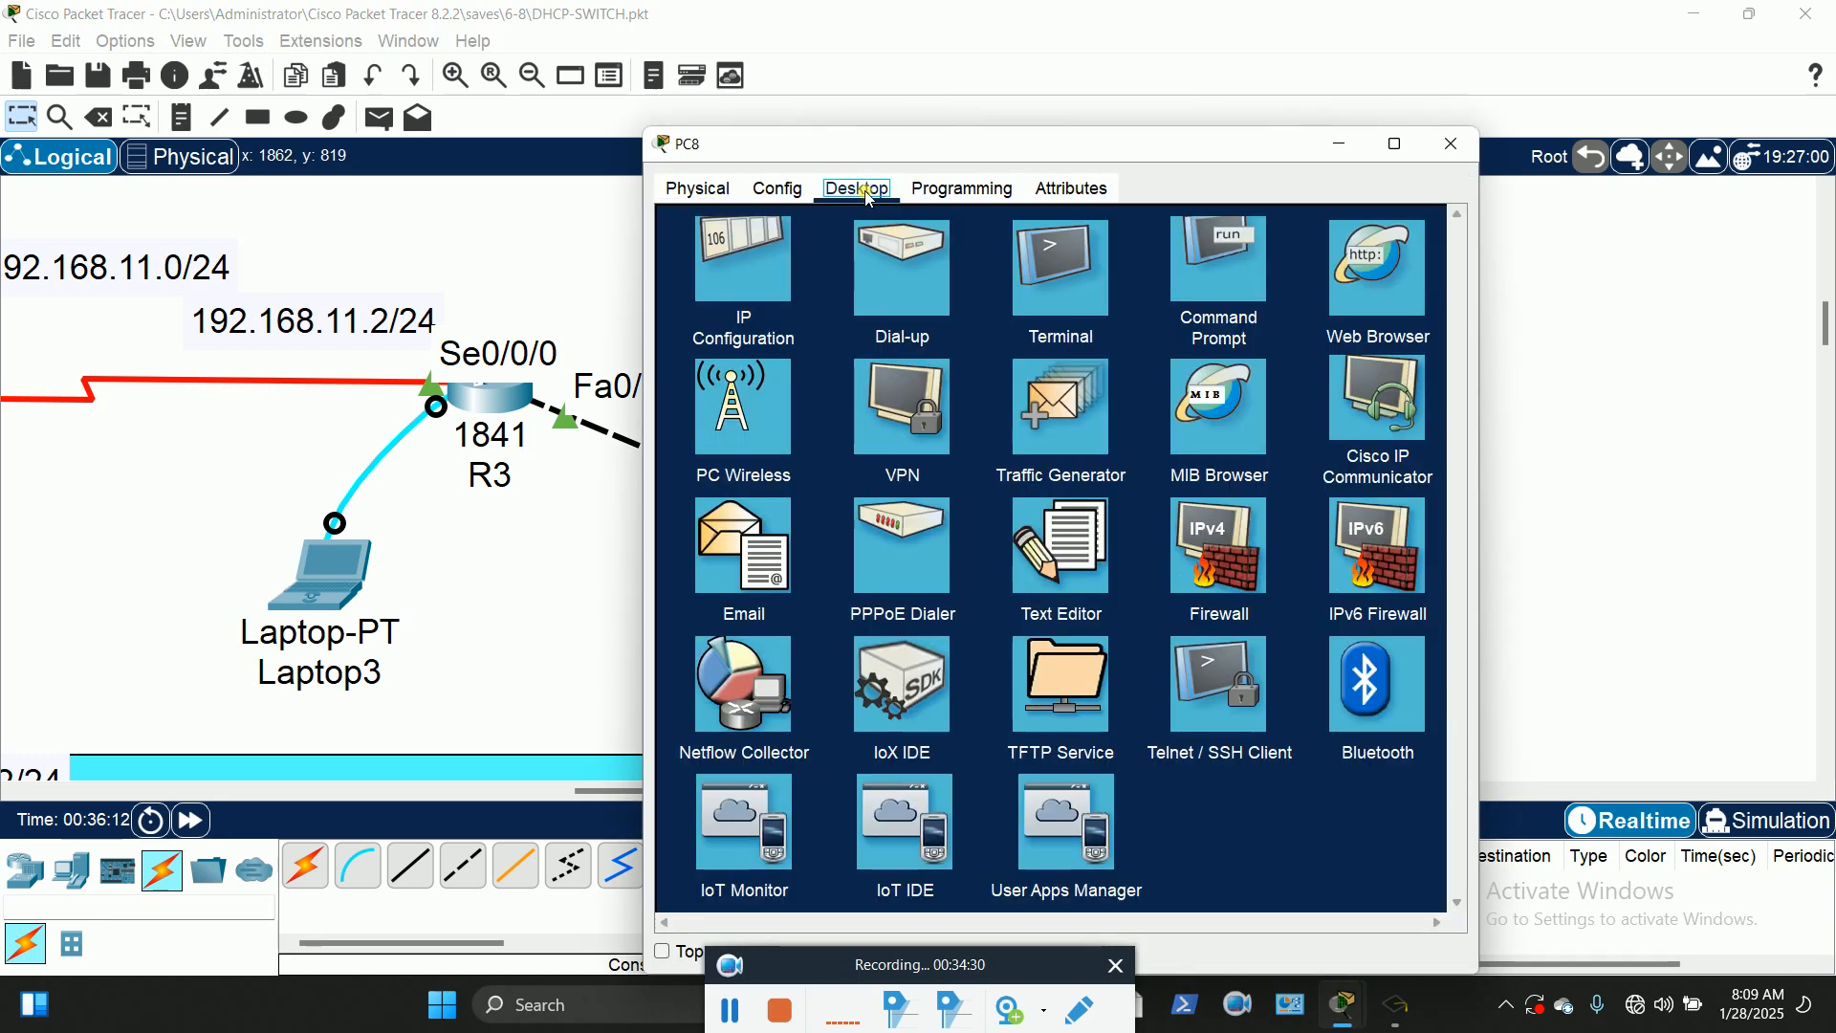
left_click(731, 273)
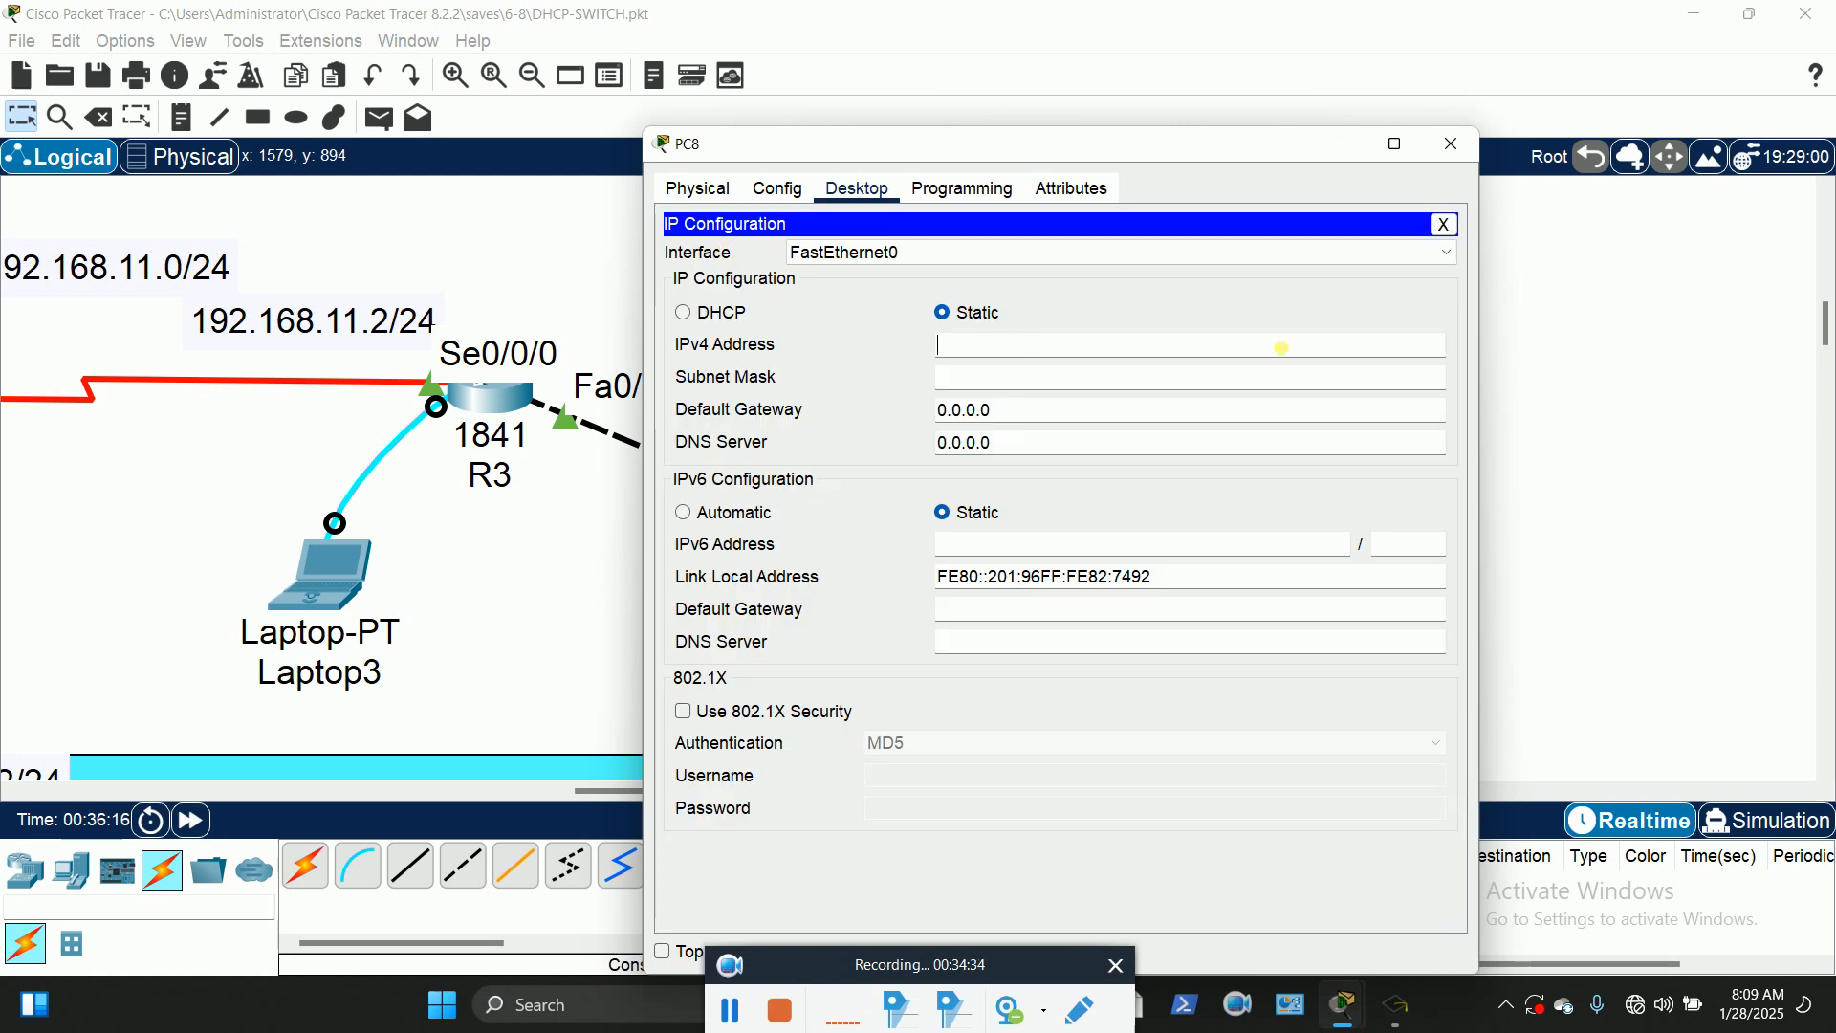
type("192.168")
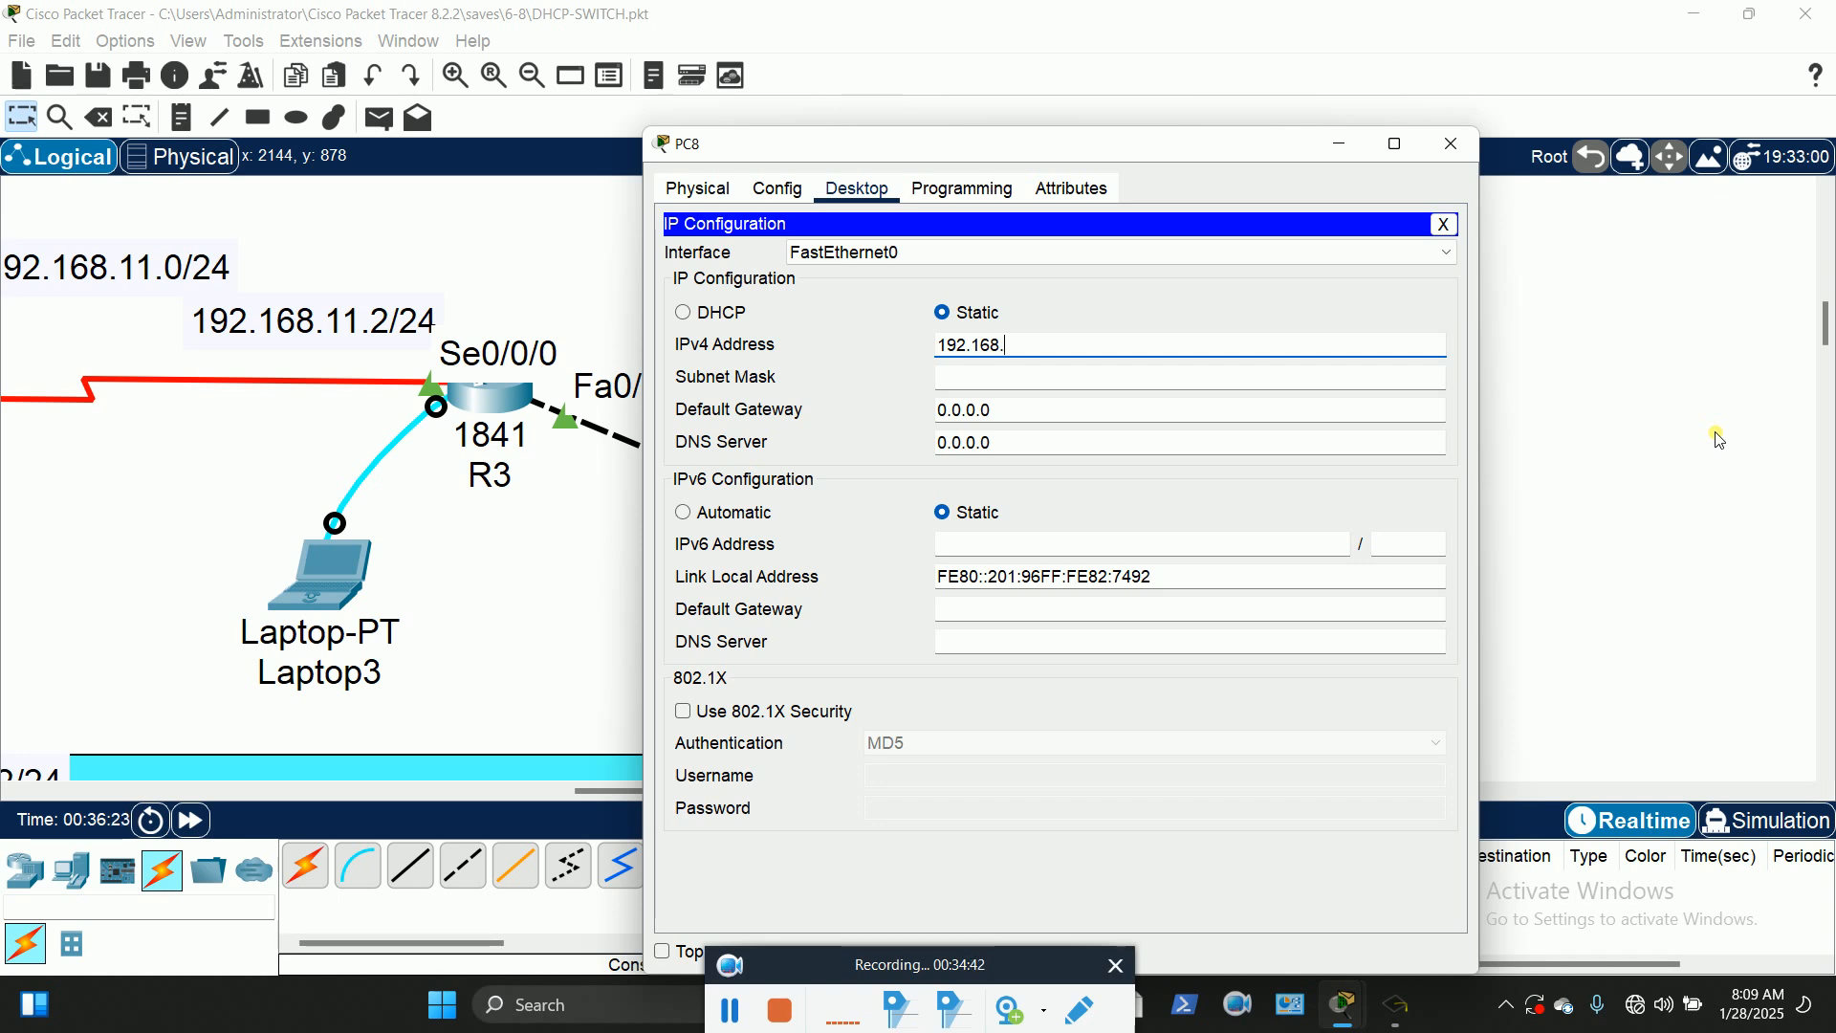
type(".13.110")
key("Tab")
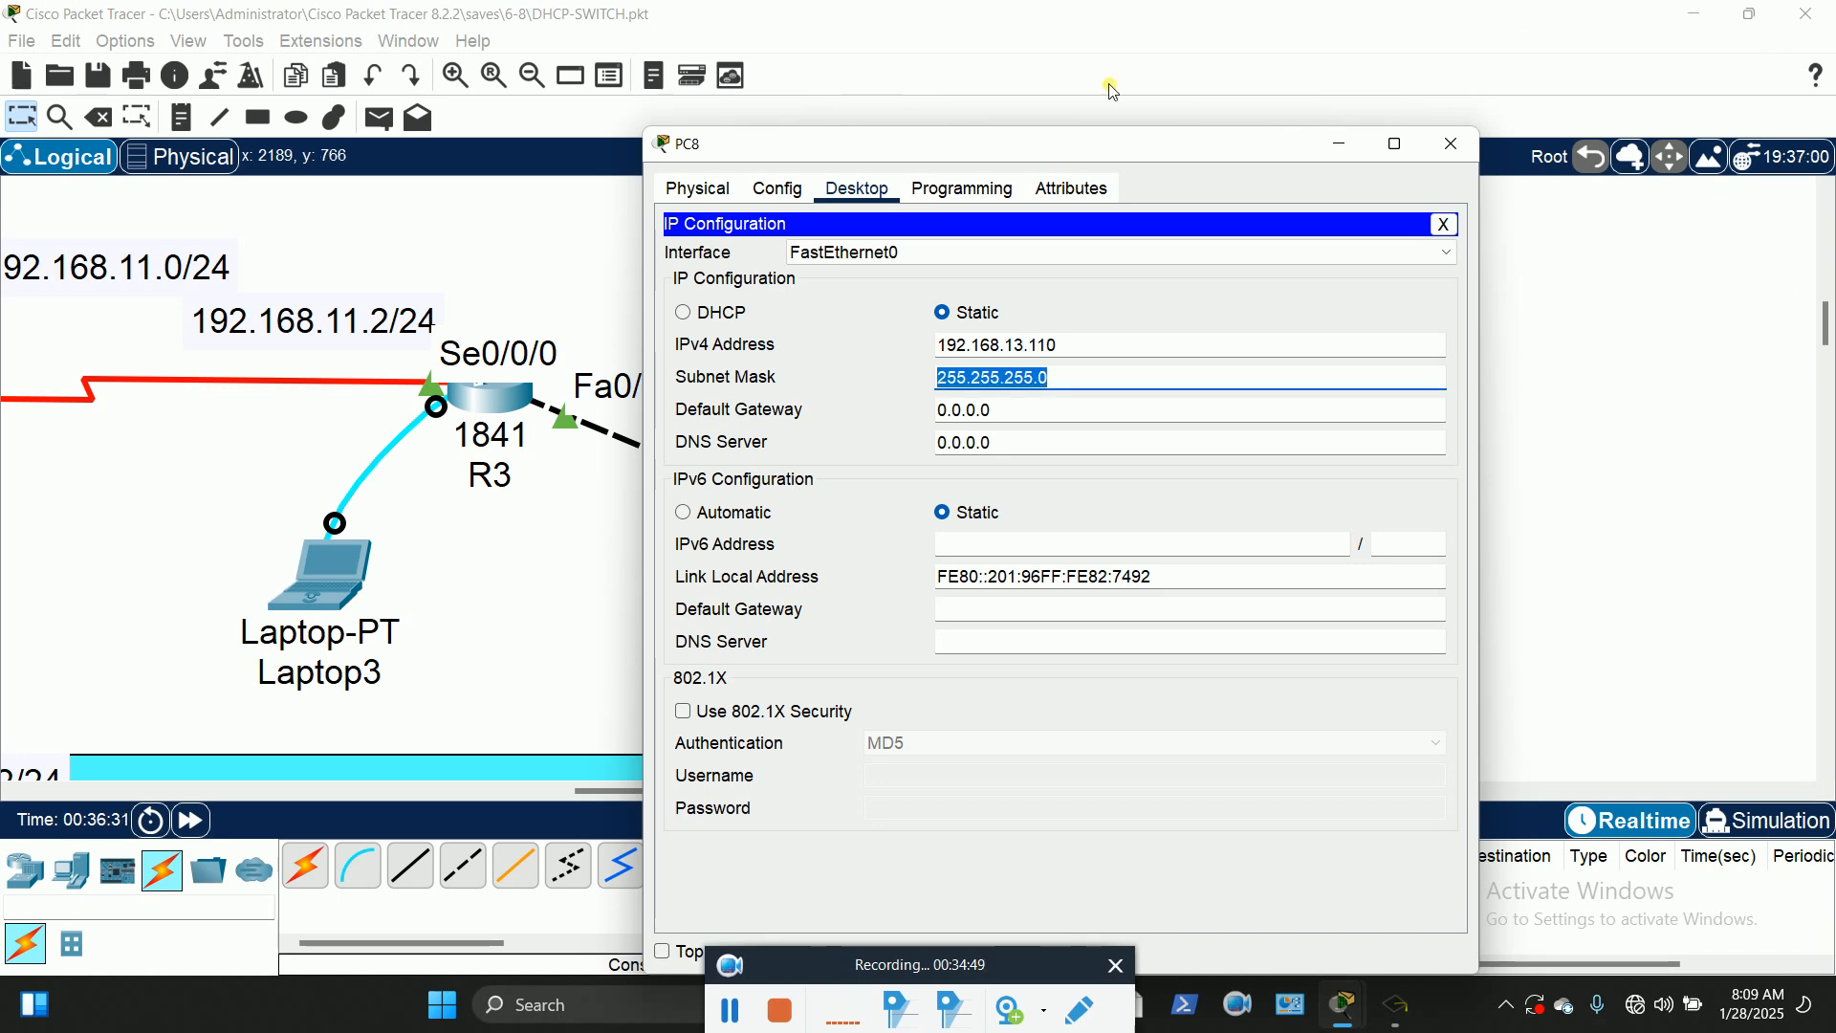
Step: Set PC8's default gateway to 192.168.13.1 and close its configuration window
left_click_drag(1020, 146, 1188, 82)
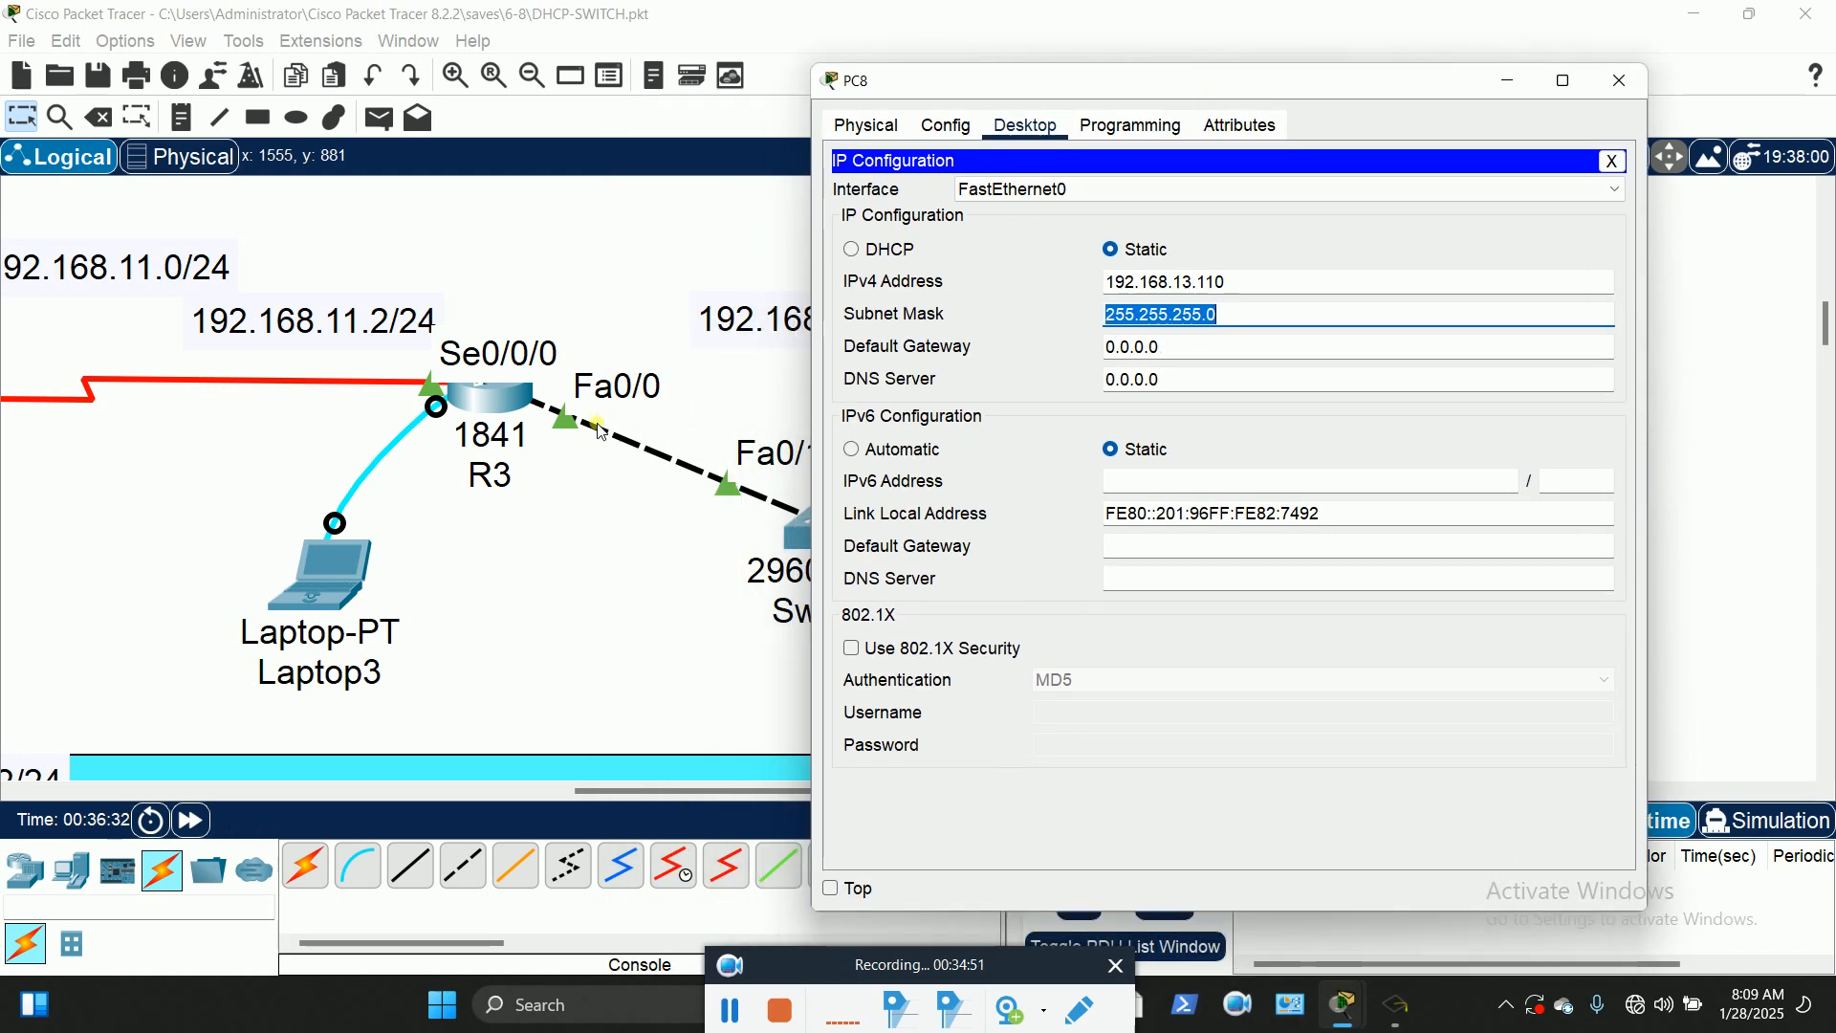
left_click(1215, 355)
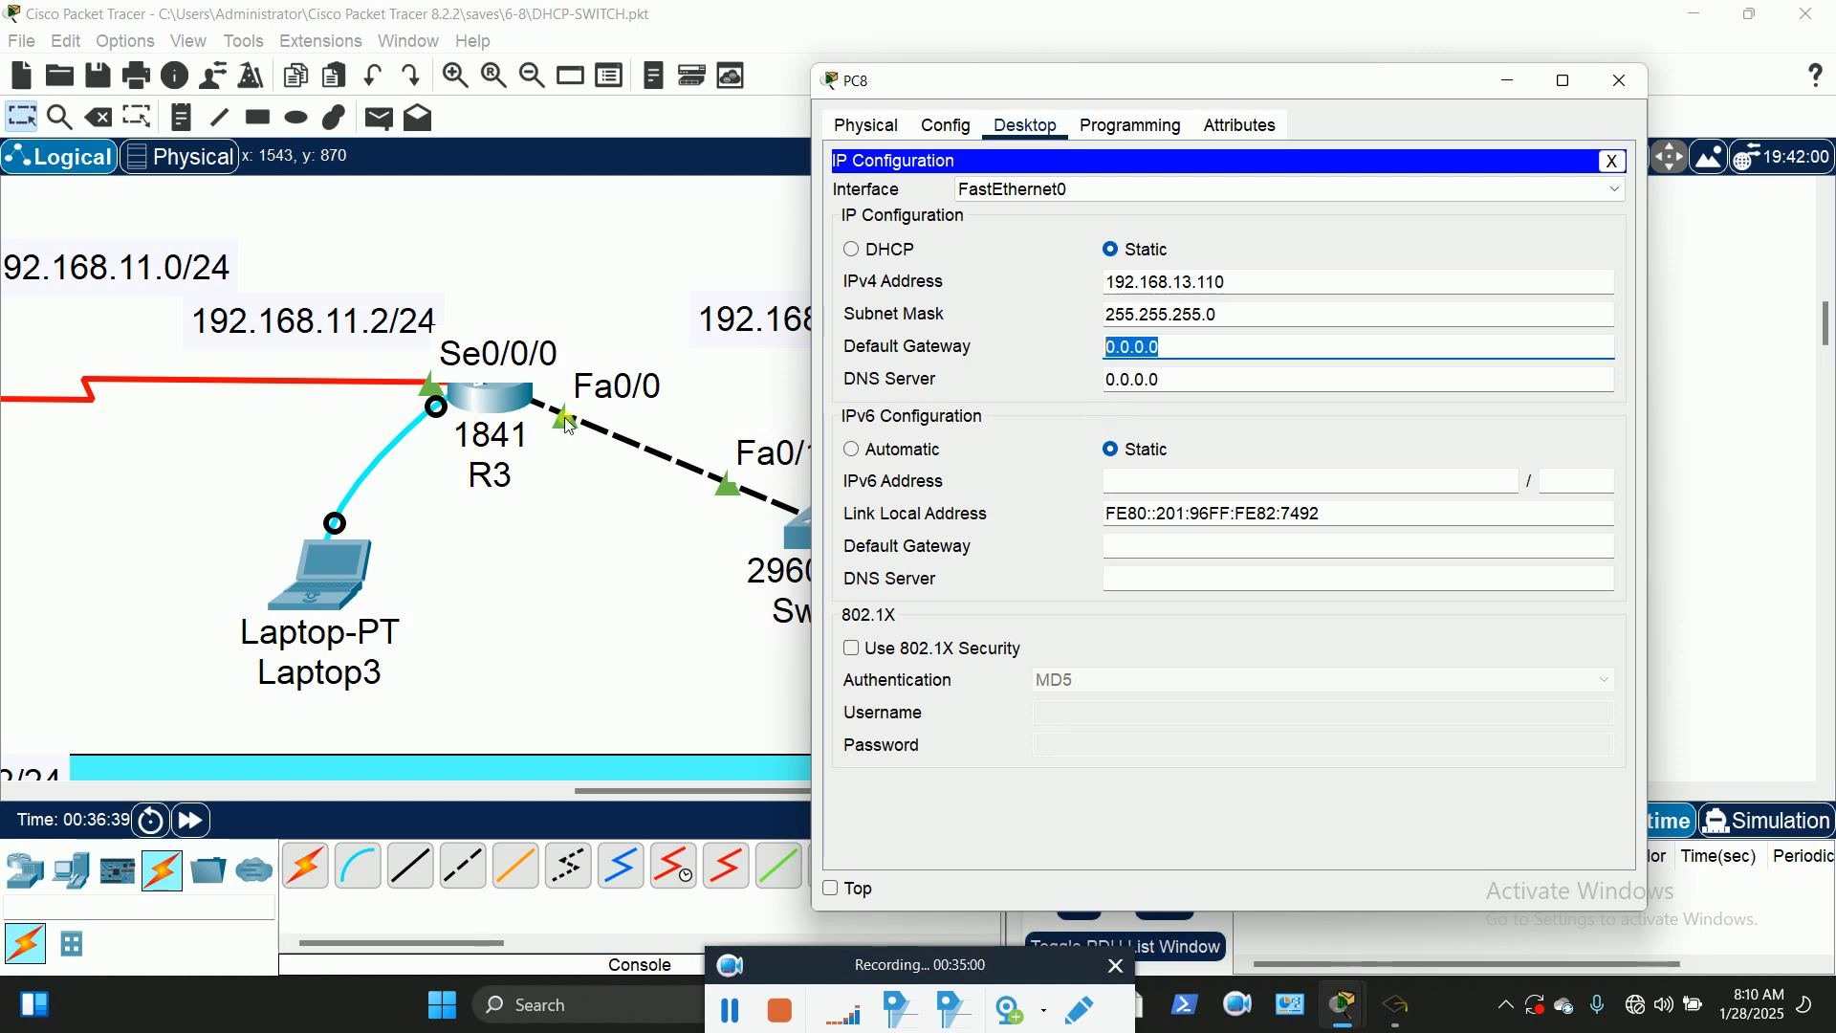
left_click(1195, 353)
type("192")
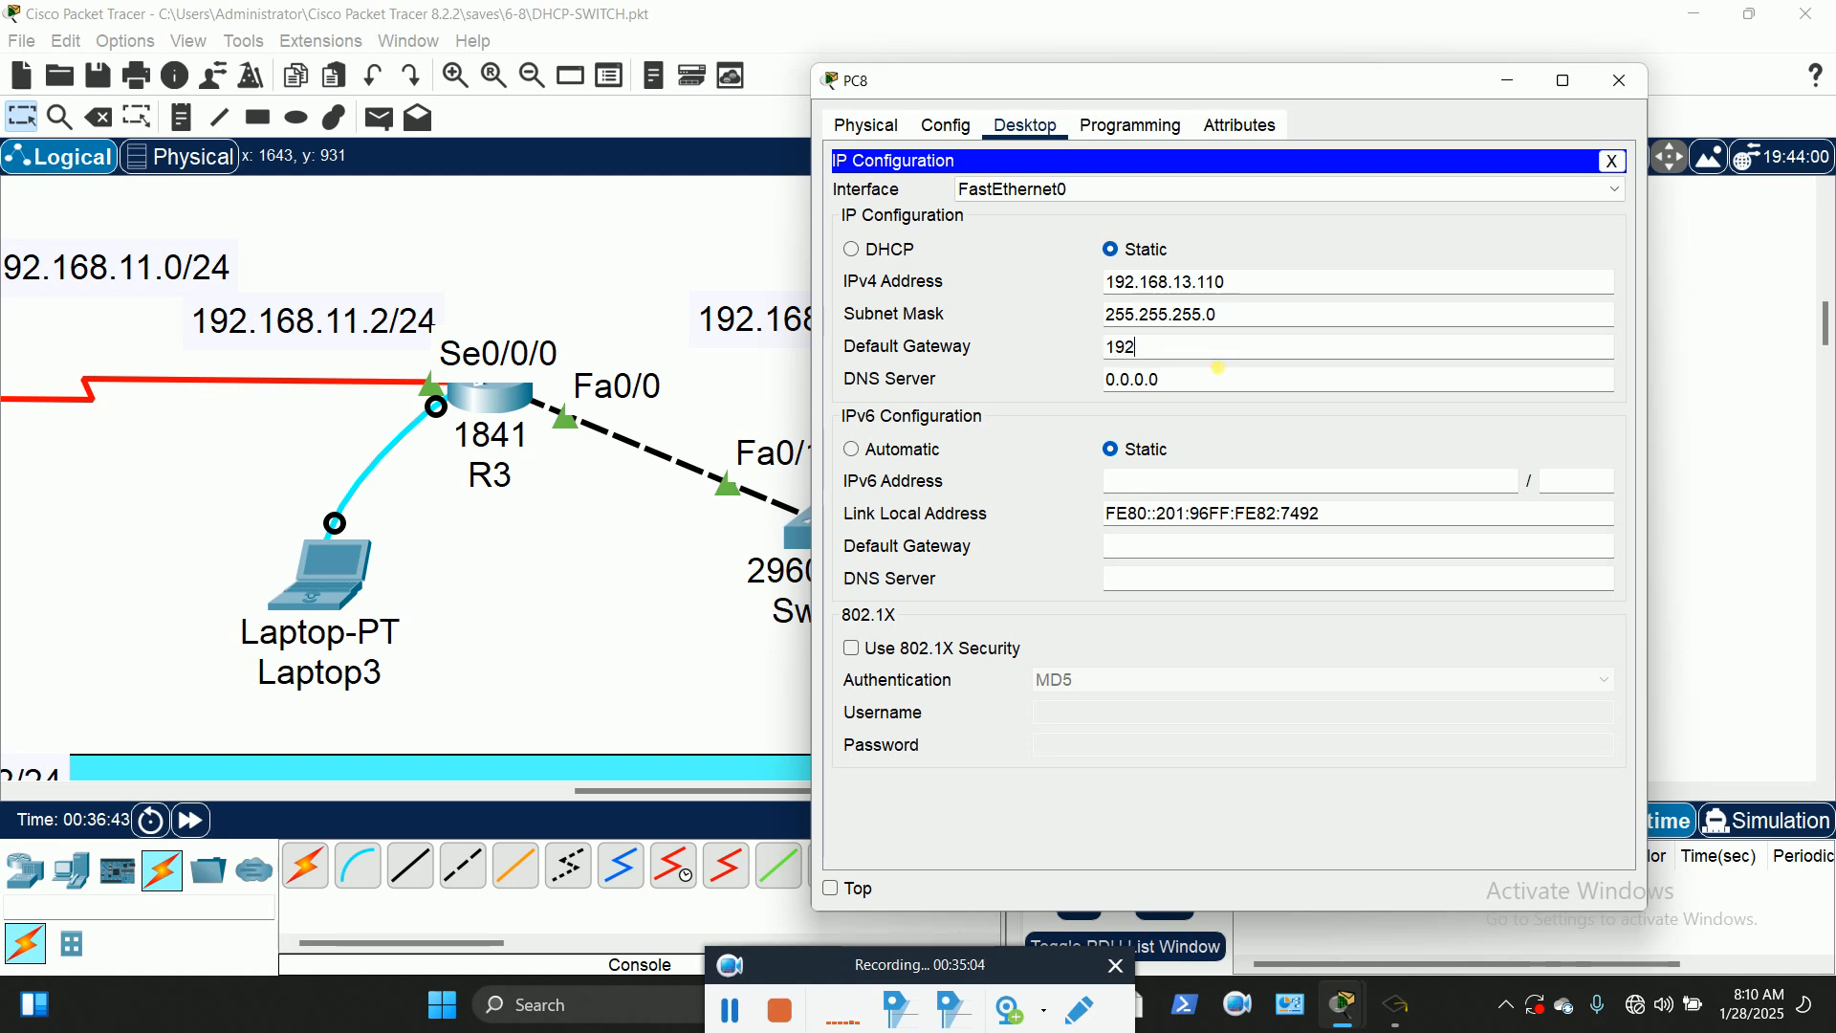
type(".168.13.1")
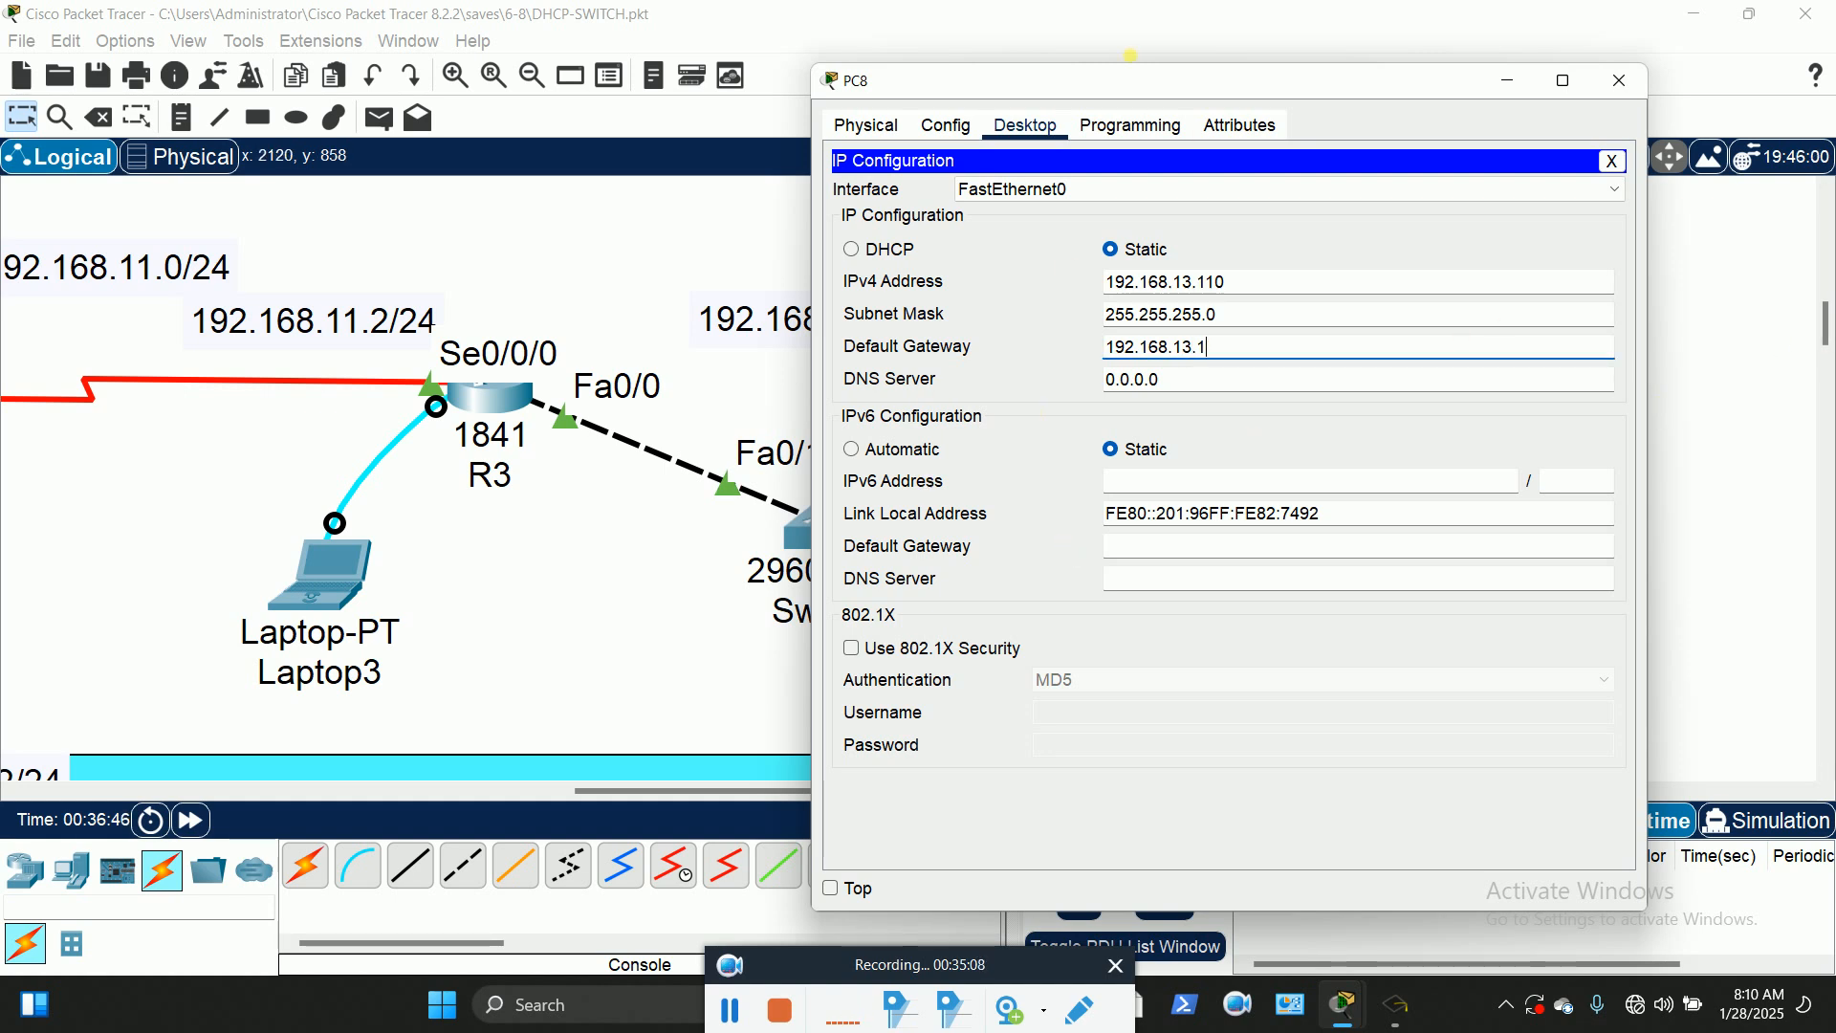
left_click_drag(1230, 91, 1346, 75)
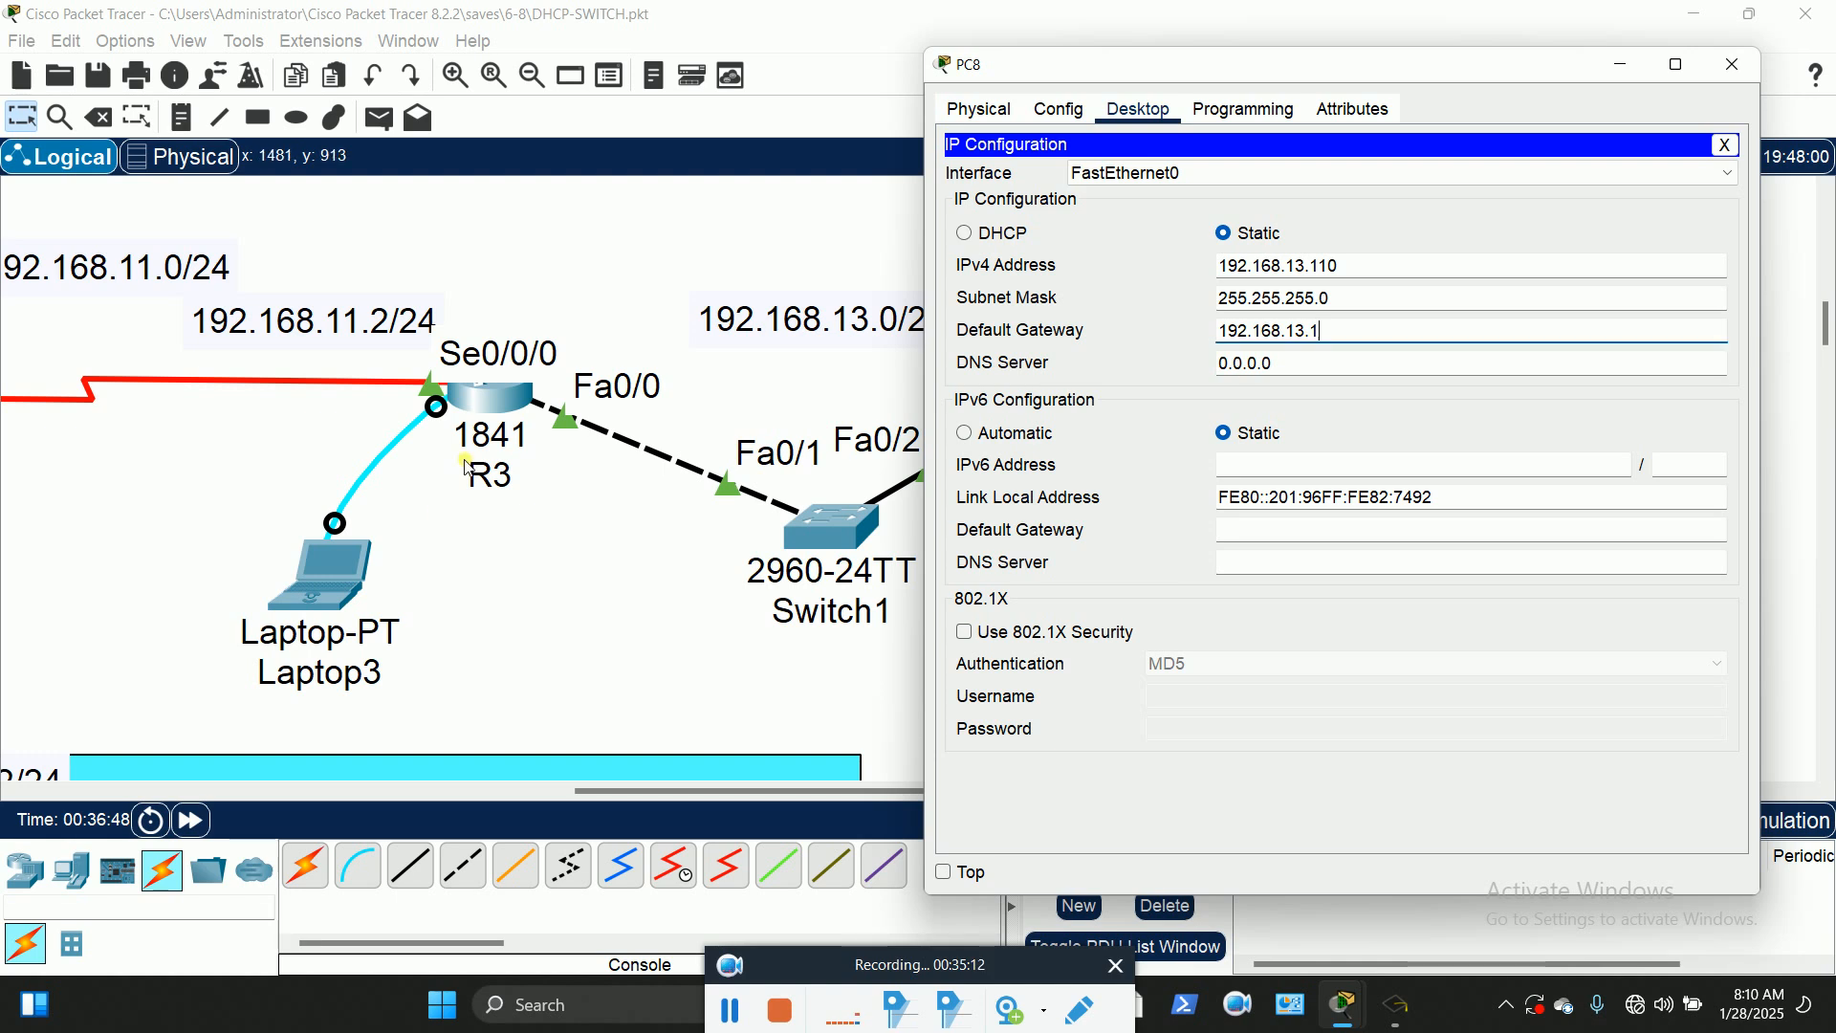
left_click_drag(1348, 269, 1216, 268)
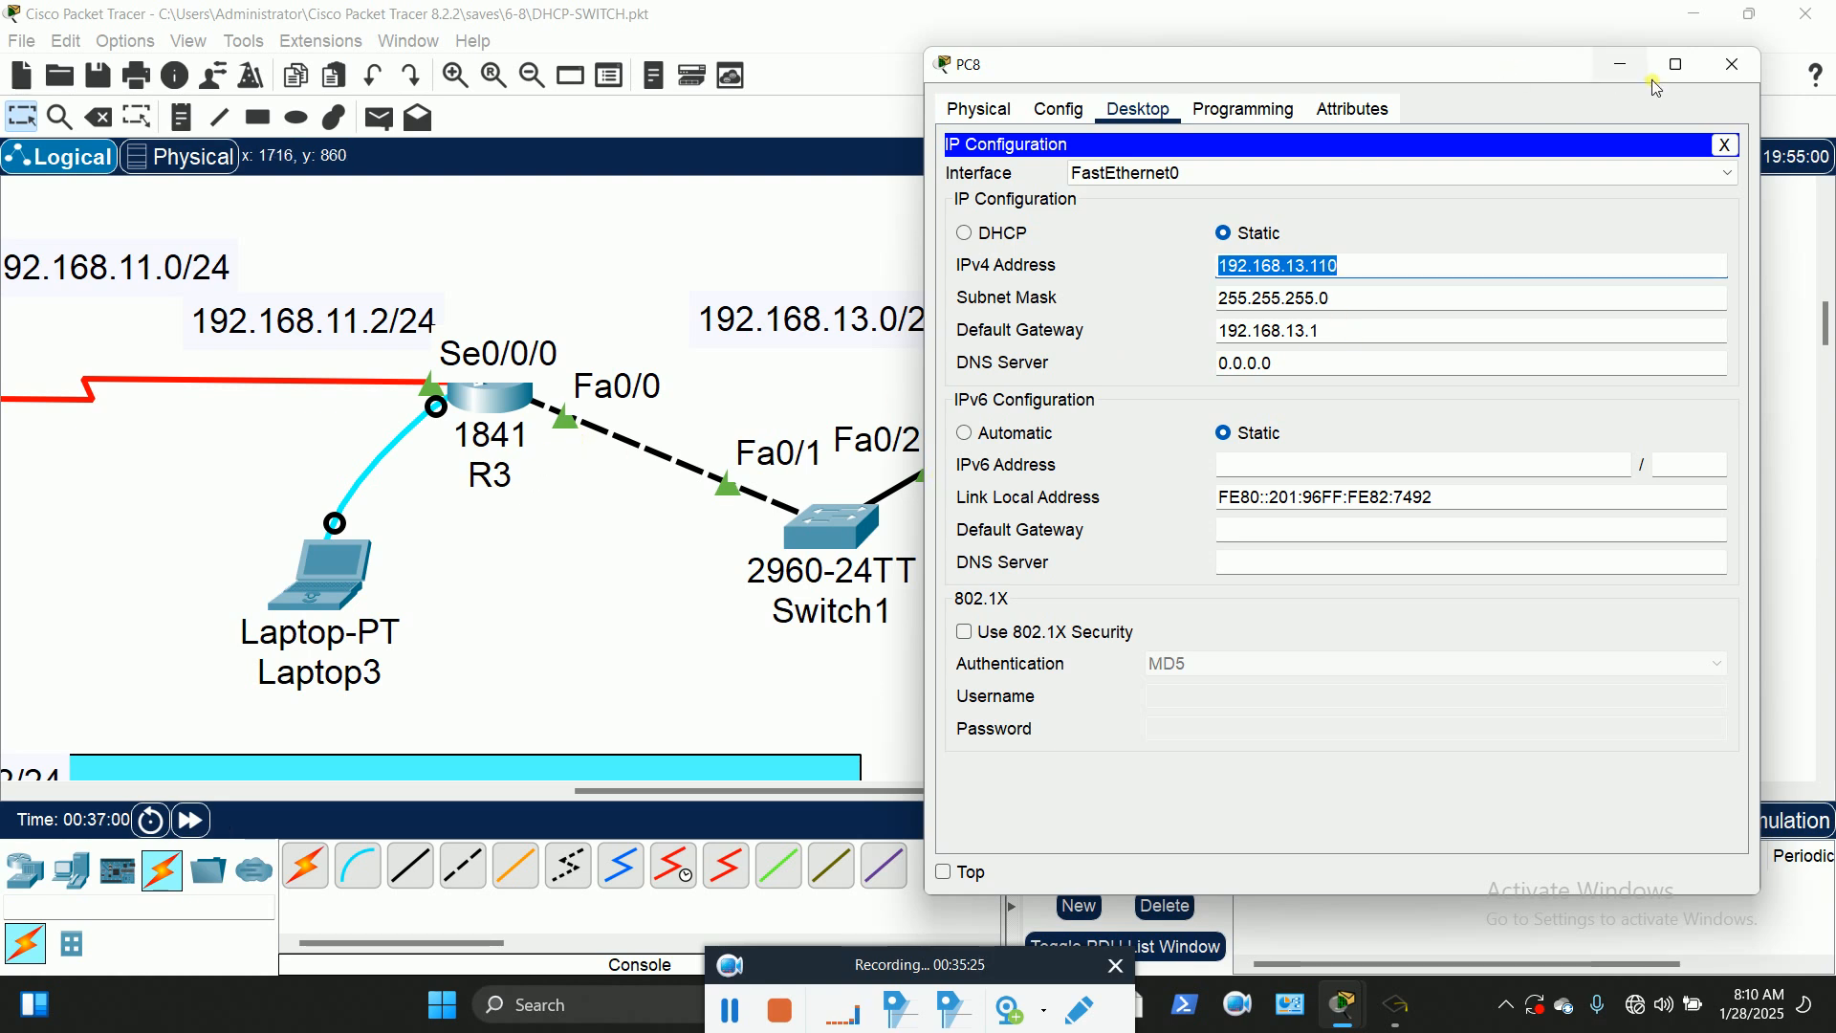
left_click(1735, 67)
Step: Reposition the 192.168.10.0/24 and 192.168.10.1/24 labels inside the yellow area so that they do not overlap
left_click_drag(928, 799, 546, 799)
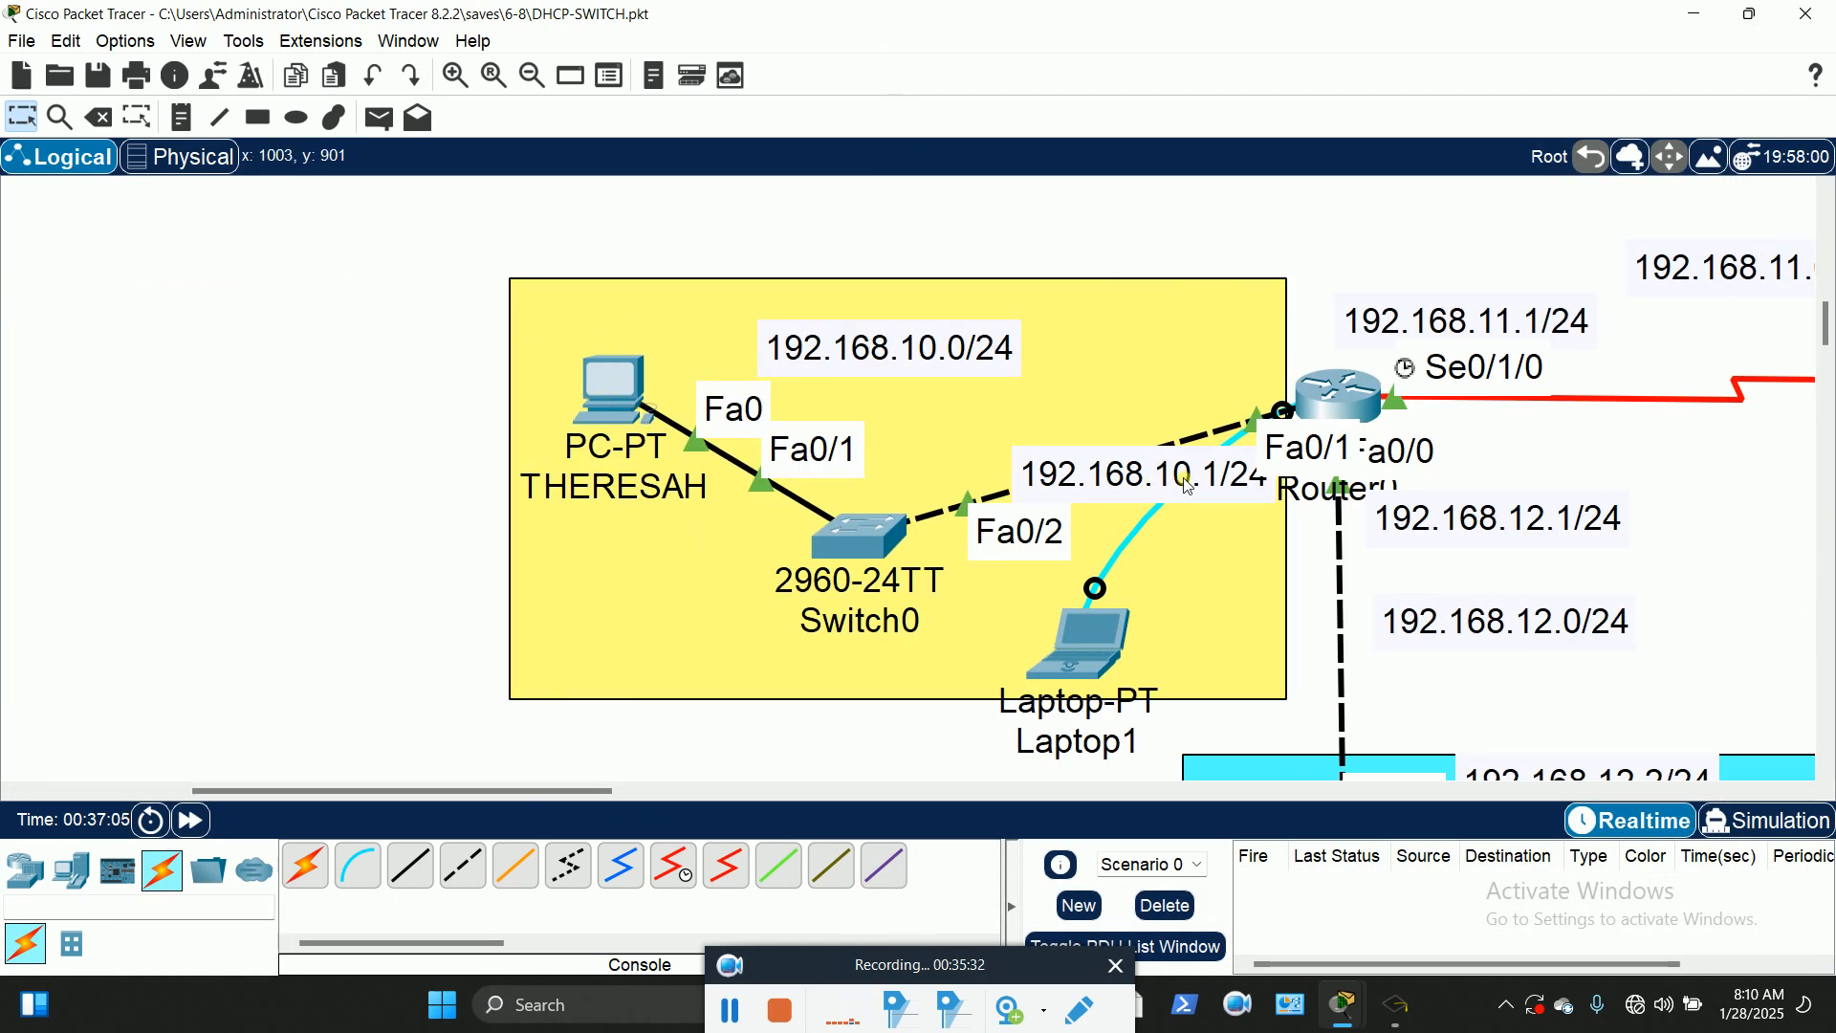
left_click_drag(1224, 480, 1207, 385)
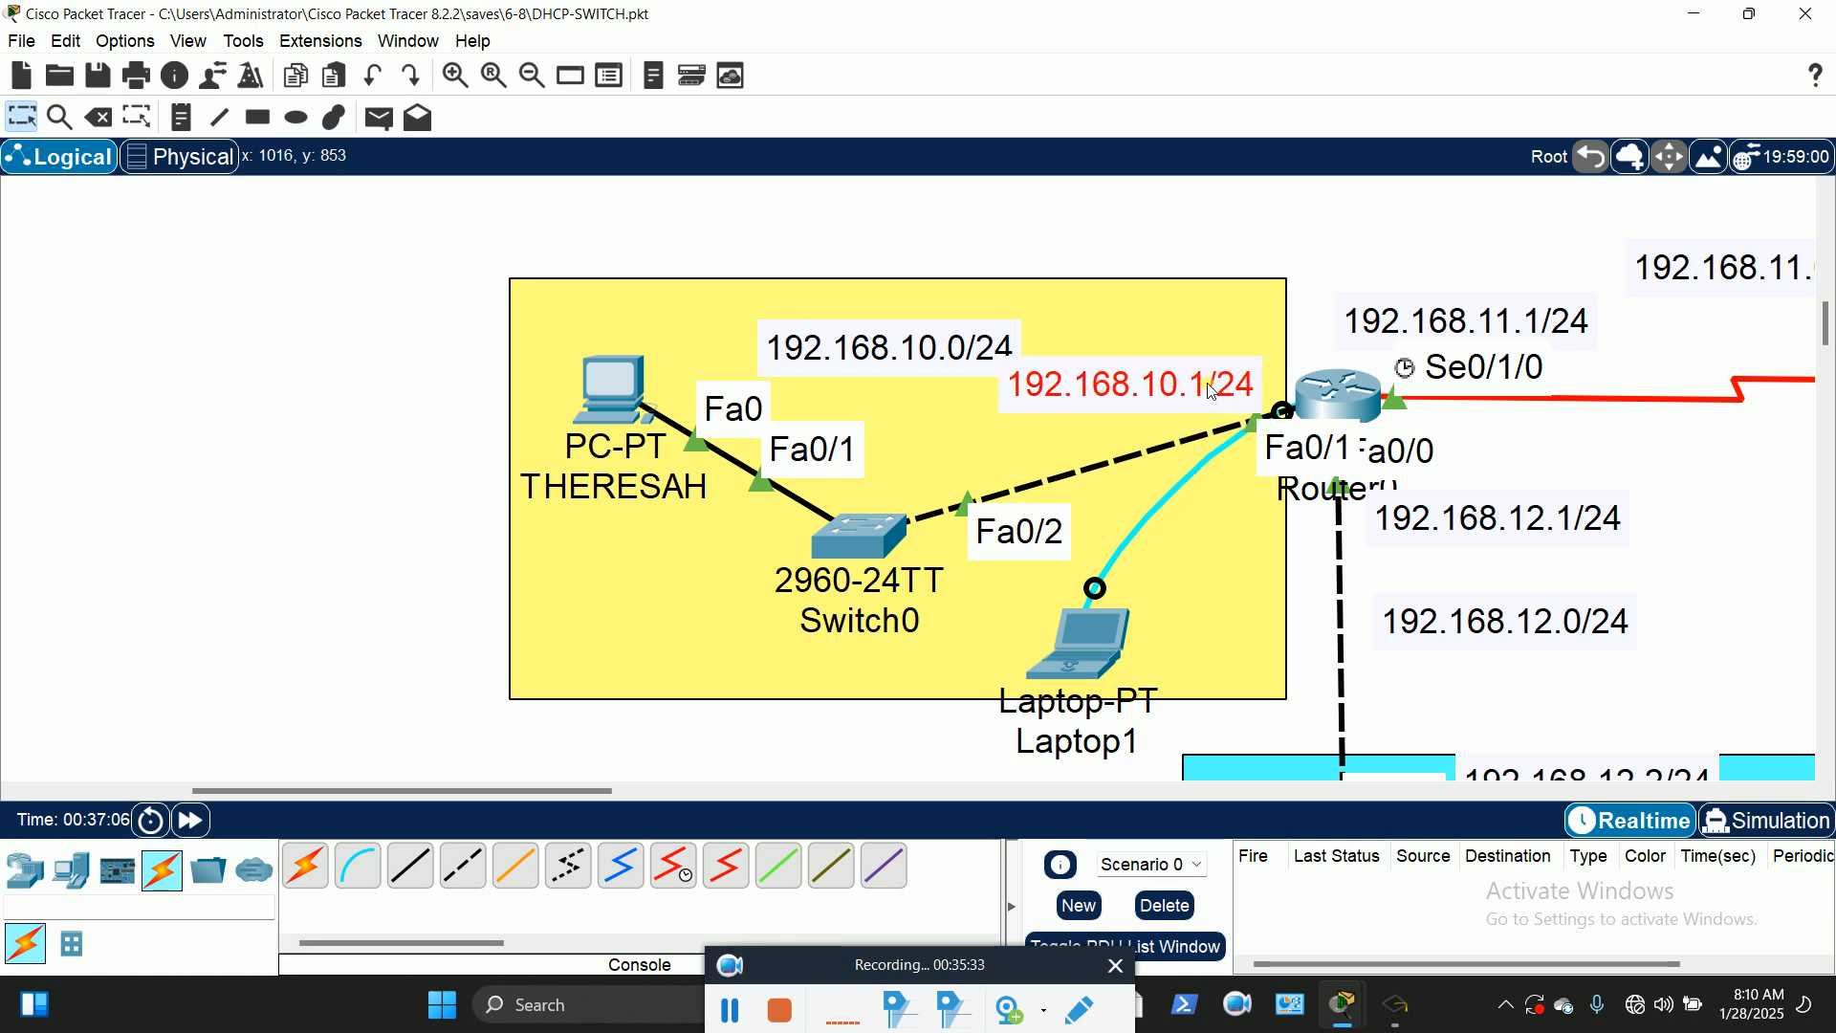
left_click_drag(954, 352, 926, 334)
left_click_drag(1155, 401, 1141, 459)
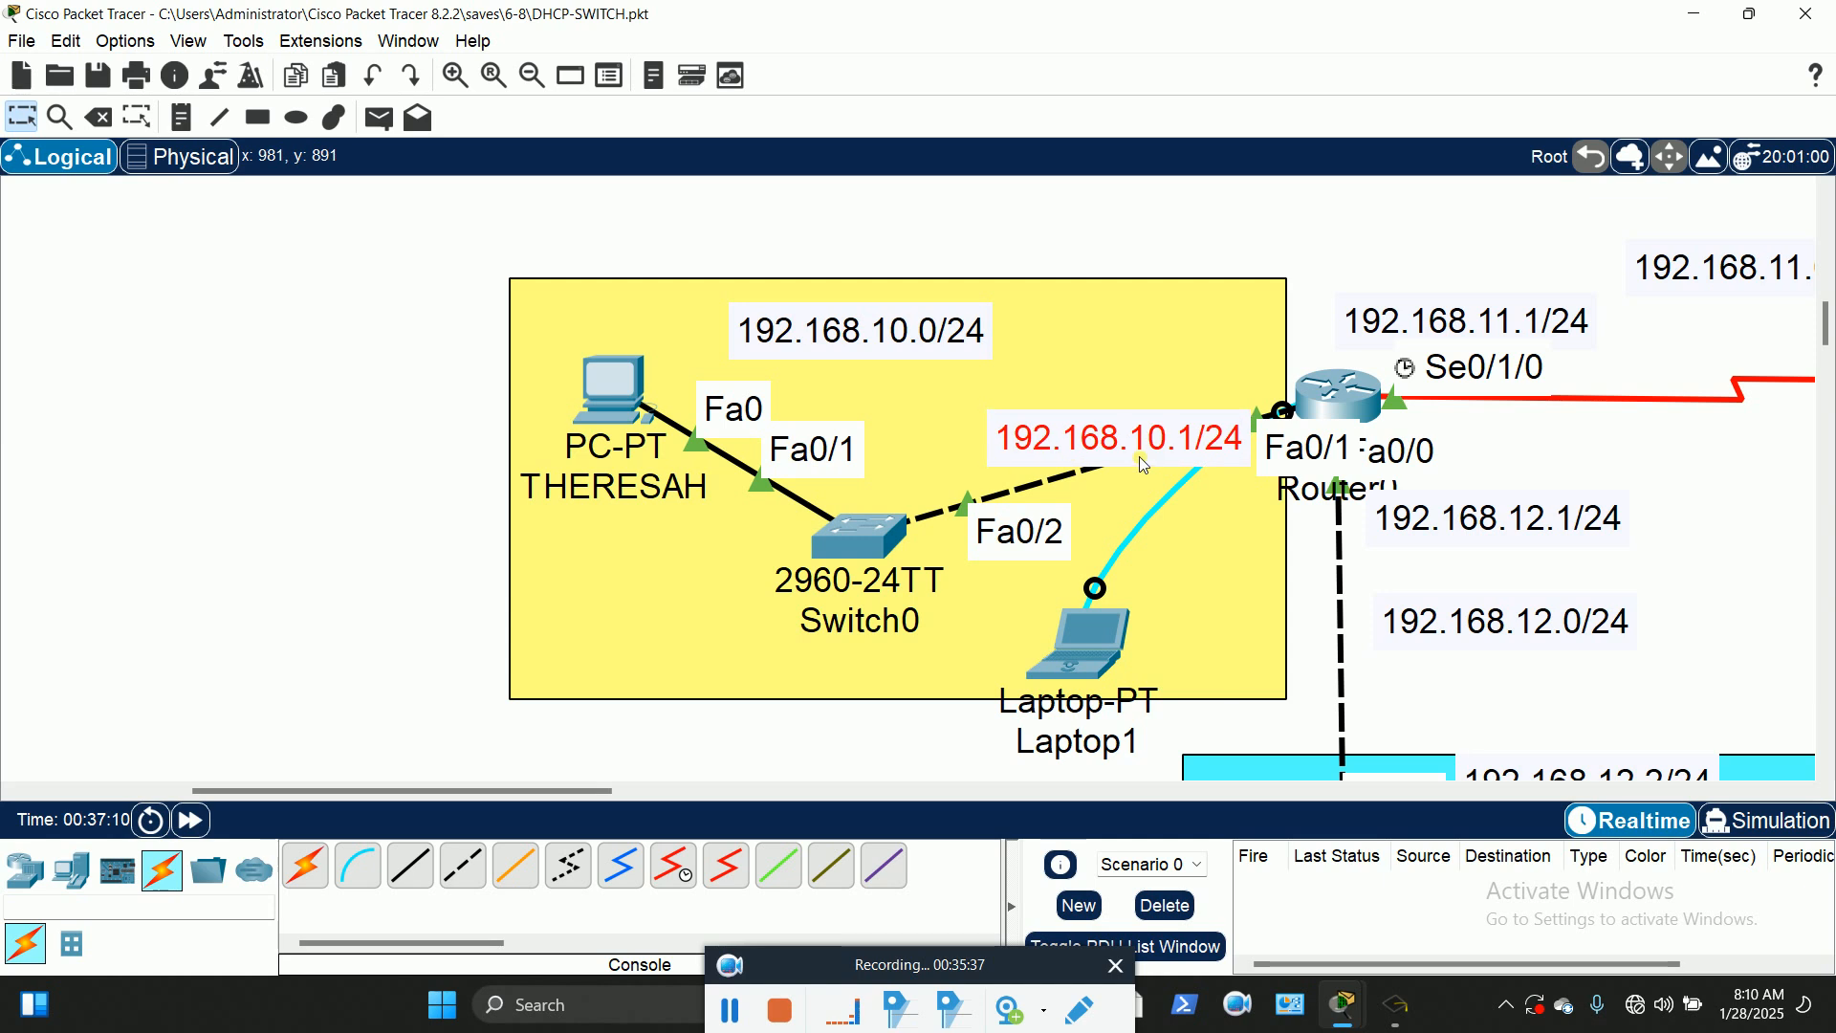
Step: Set the default gateway of the PC in the yellow 192.168.10.0/24 area to 192.168.10.1 and close its IP configuration
left_click(618, 383)
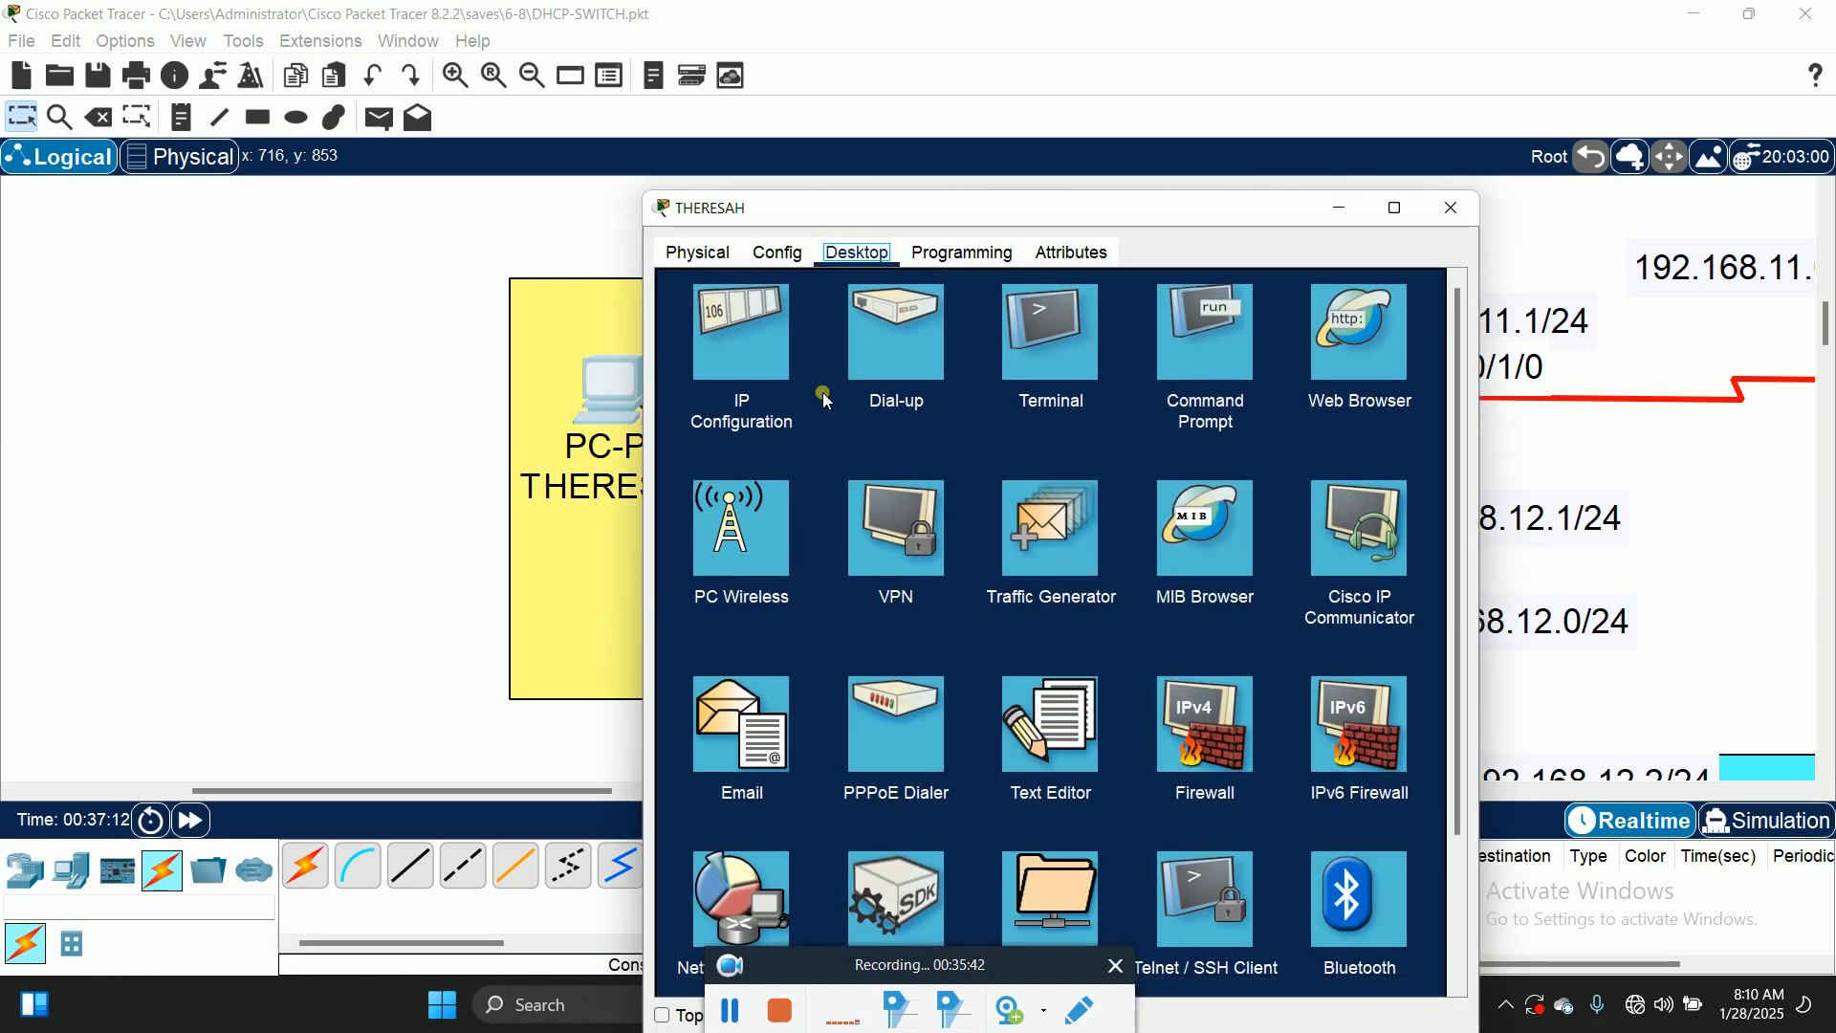
left_click(748, 360)
left_click_drag(1062, 475, 808, 469)
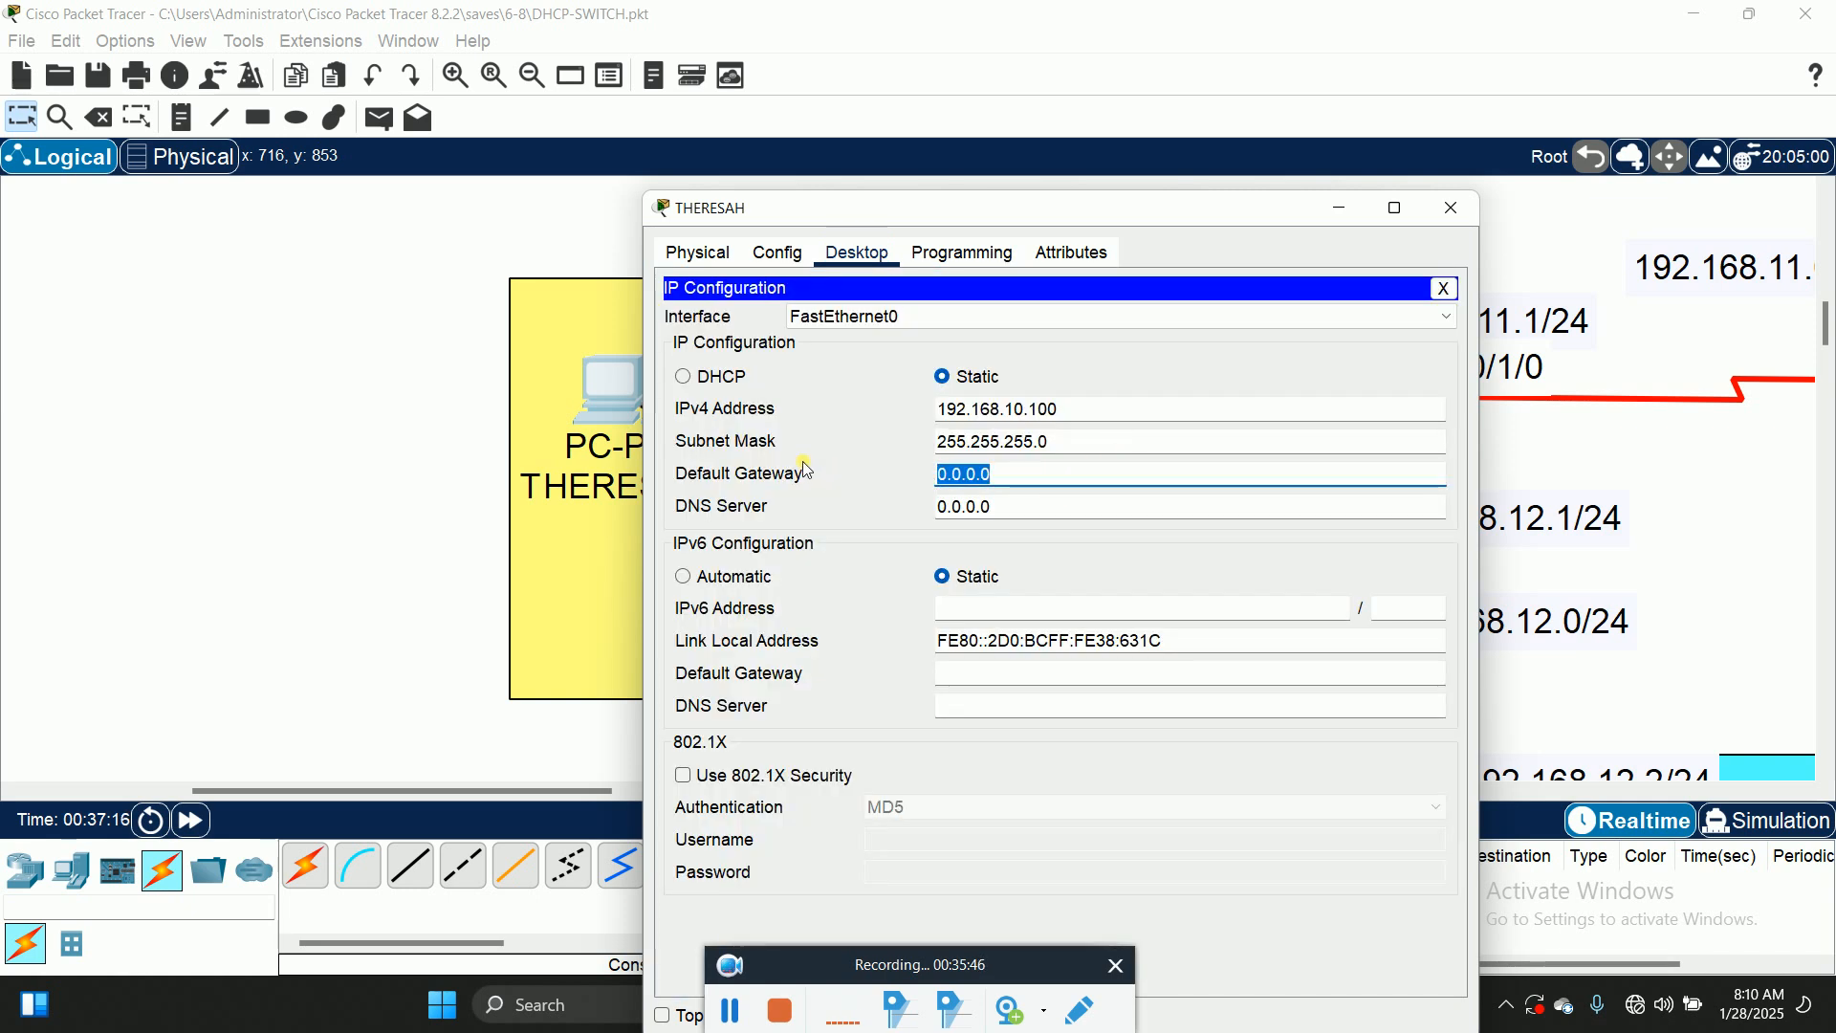
type("192.168")
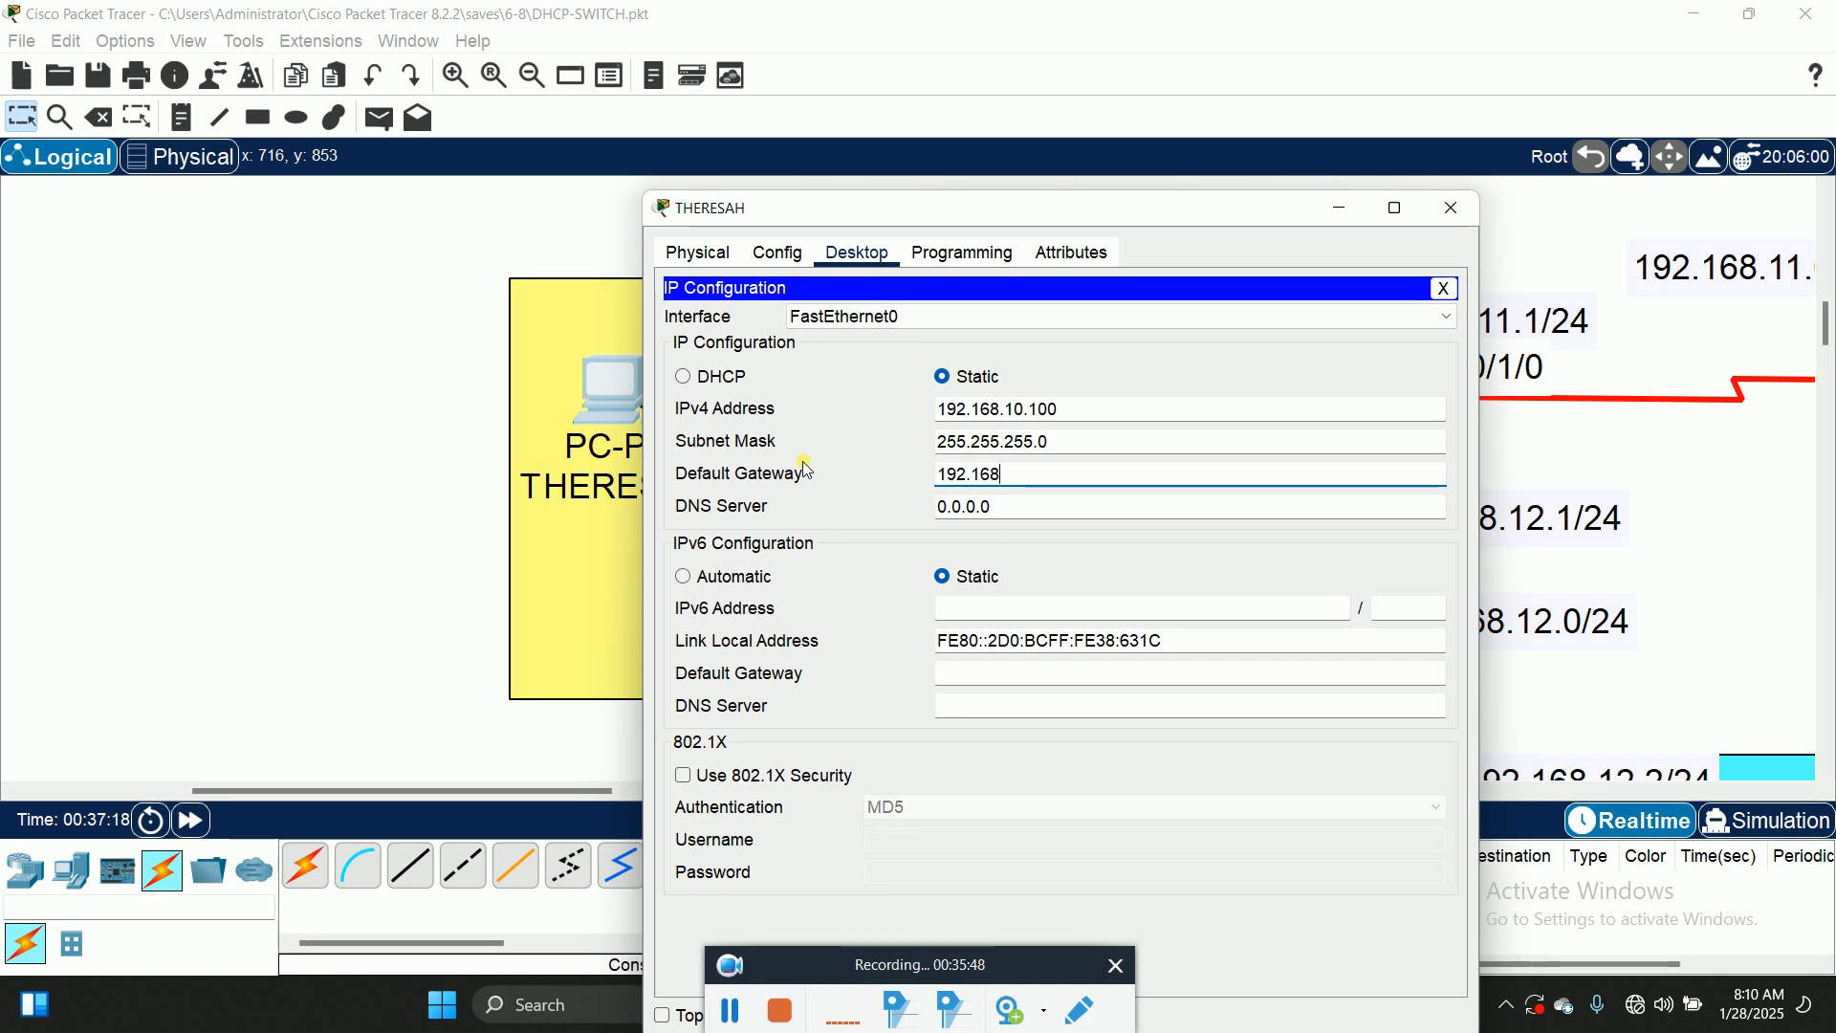
type(".10.1")
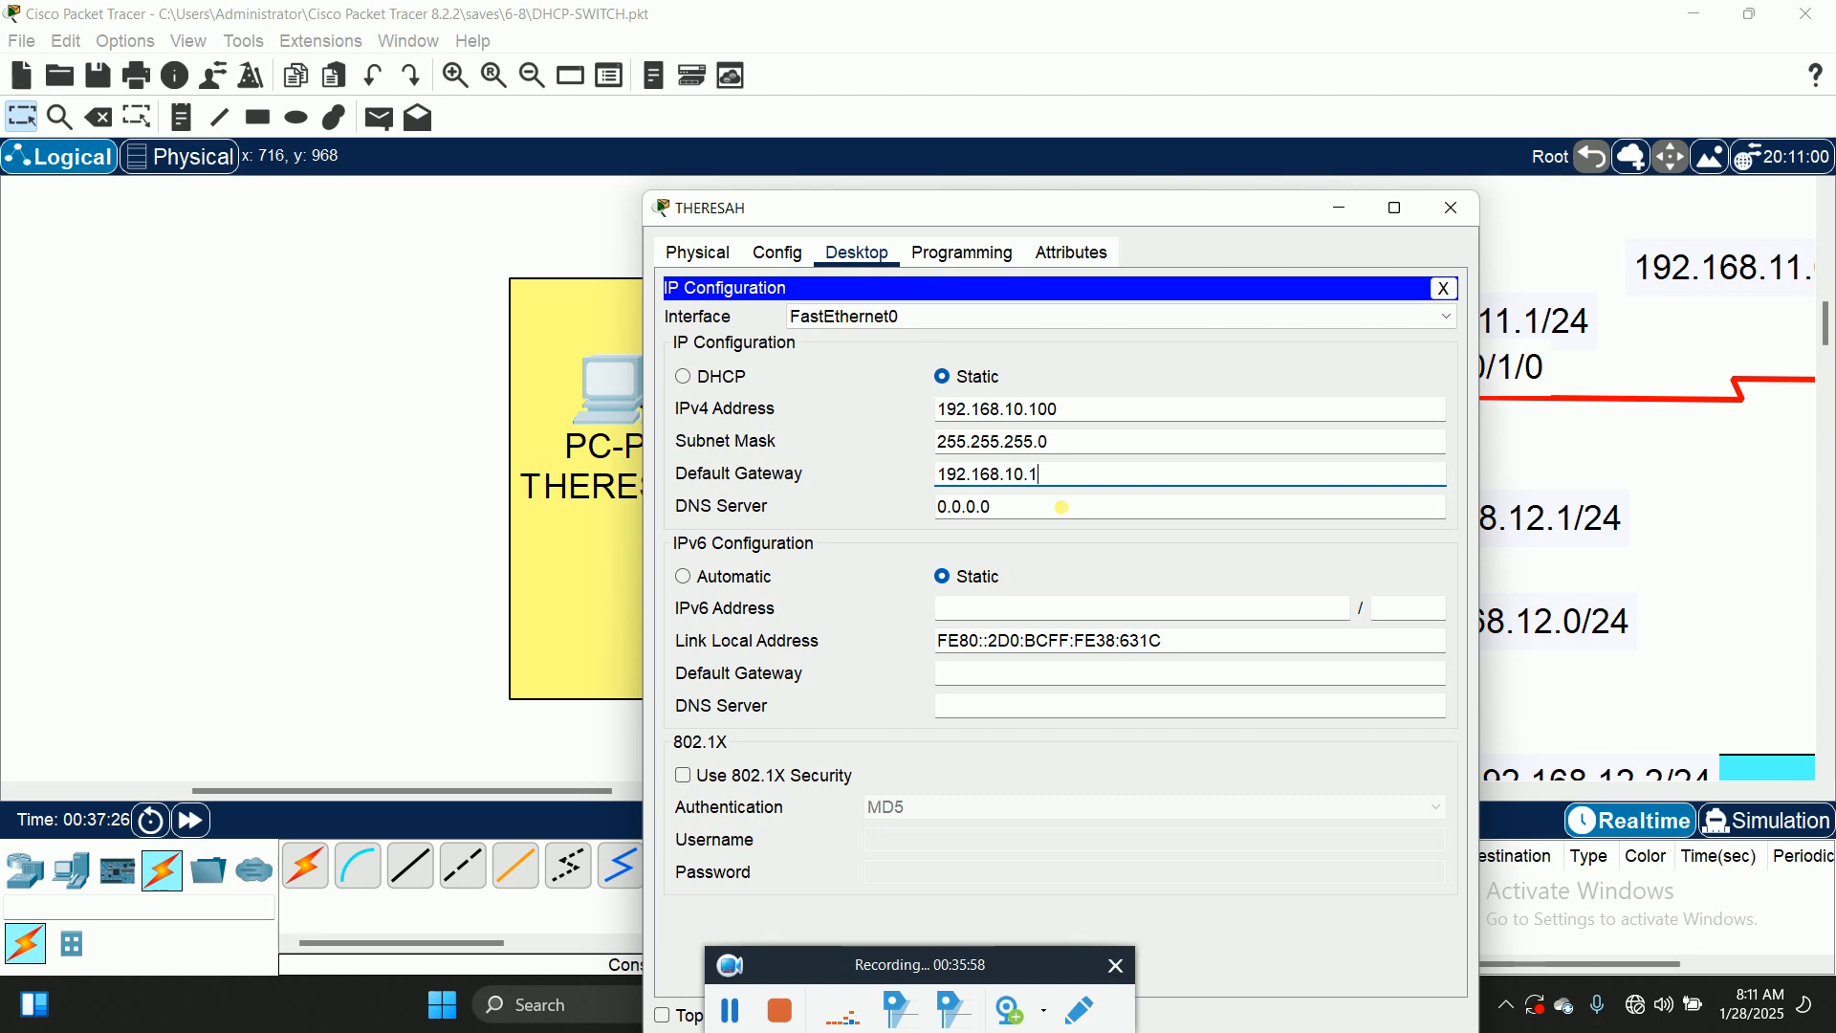
left_click(1443, 288)
Step: From the command prompt of the PC in the yellow area, ping PC8 at 192.168.13.110
left_click_drag(1252, 211, 709, 117)
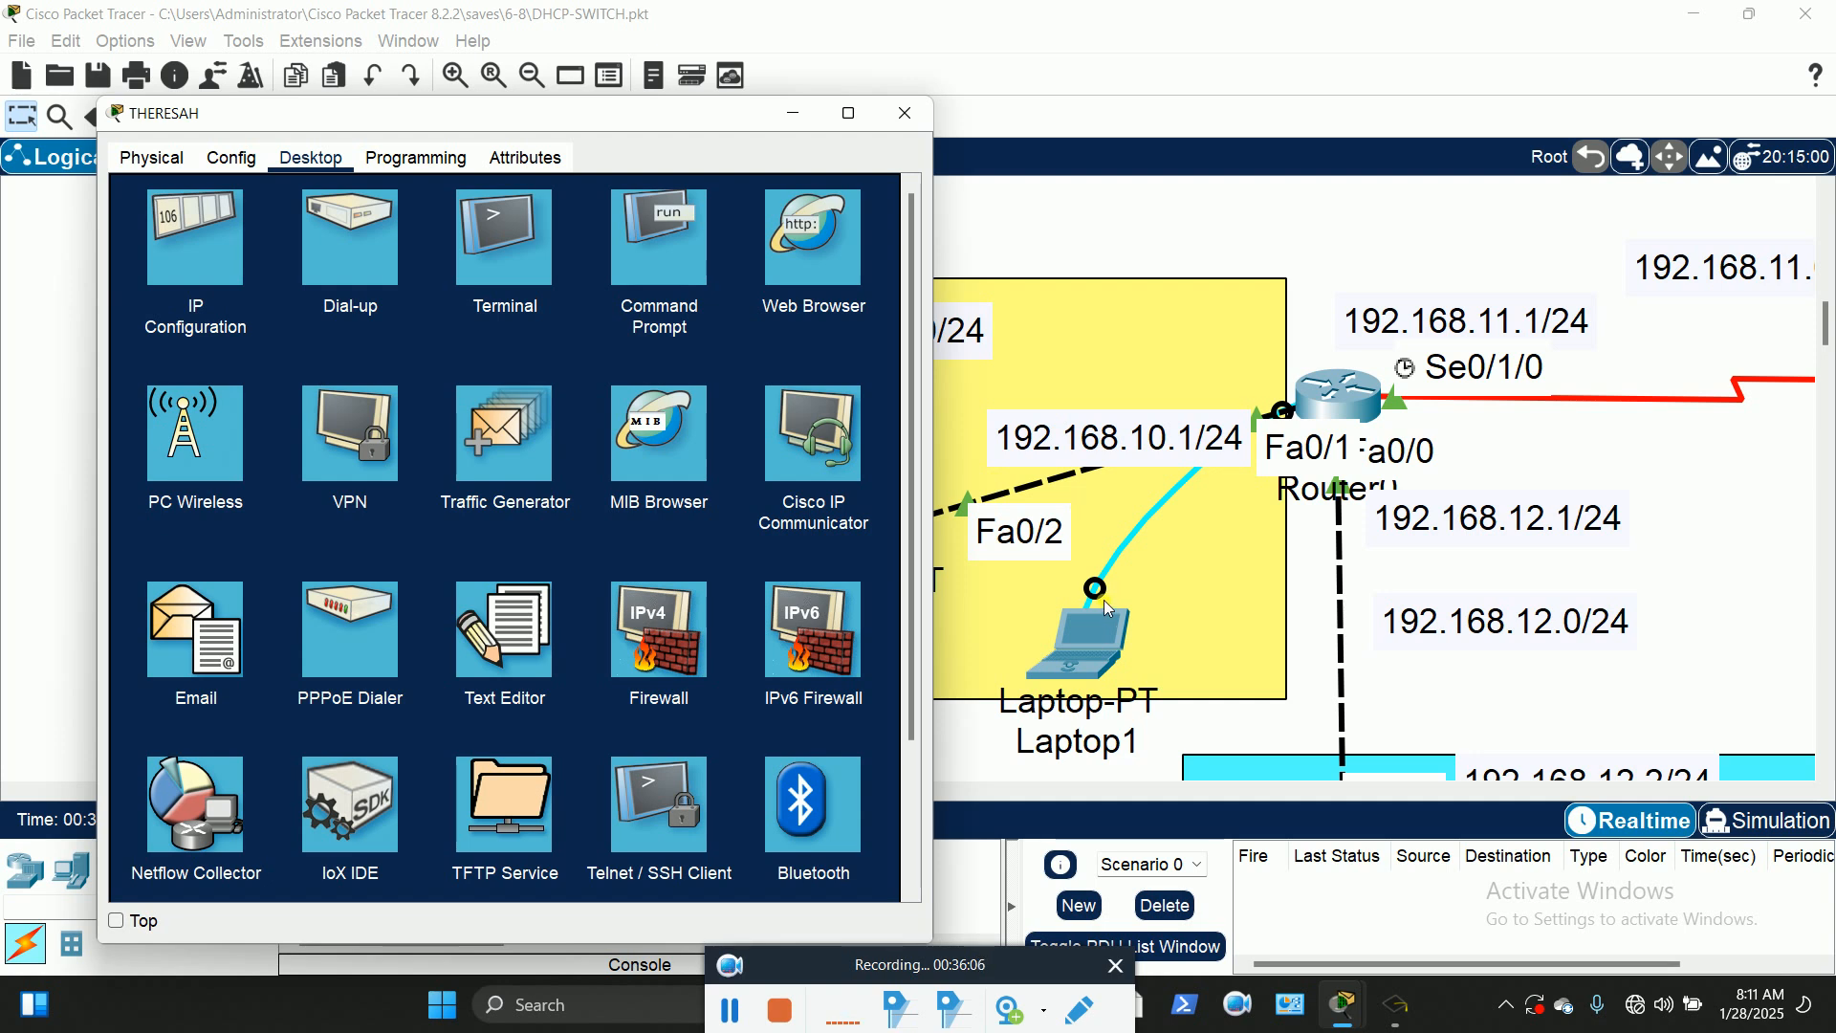
left_click(679, 243)
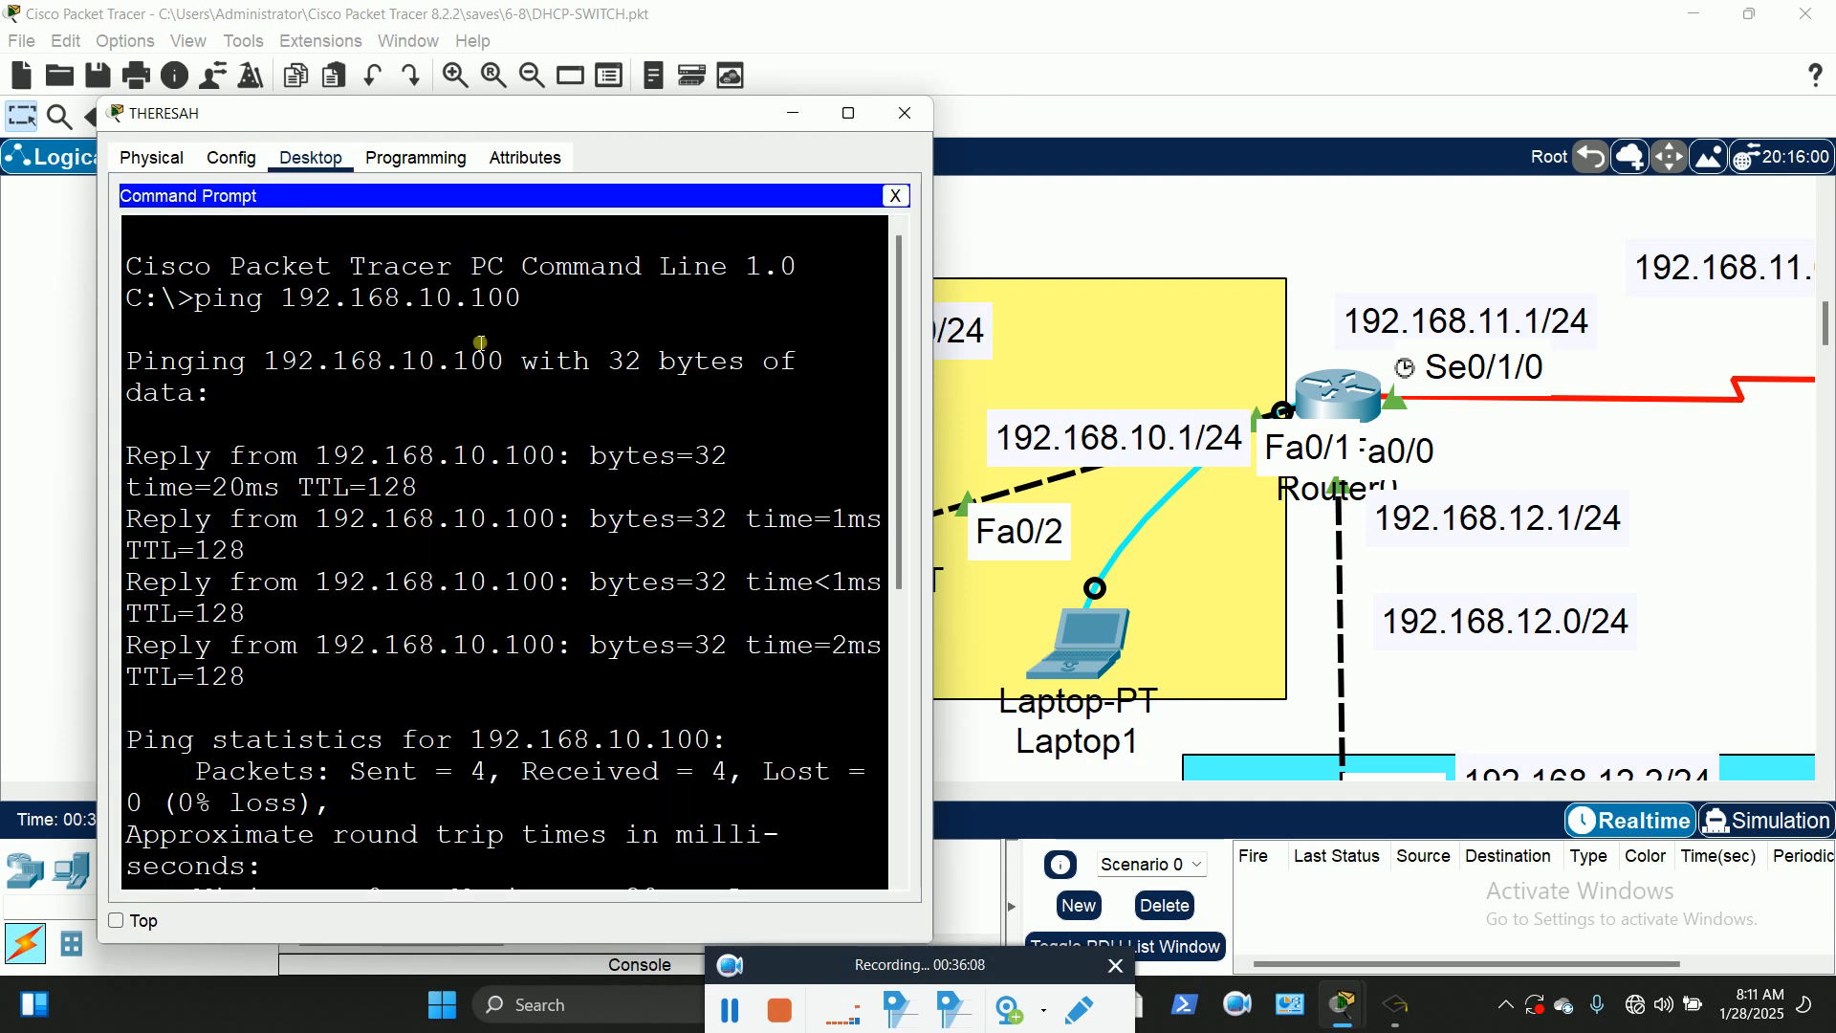
scroll(435, 855, "down", 6)
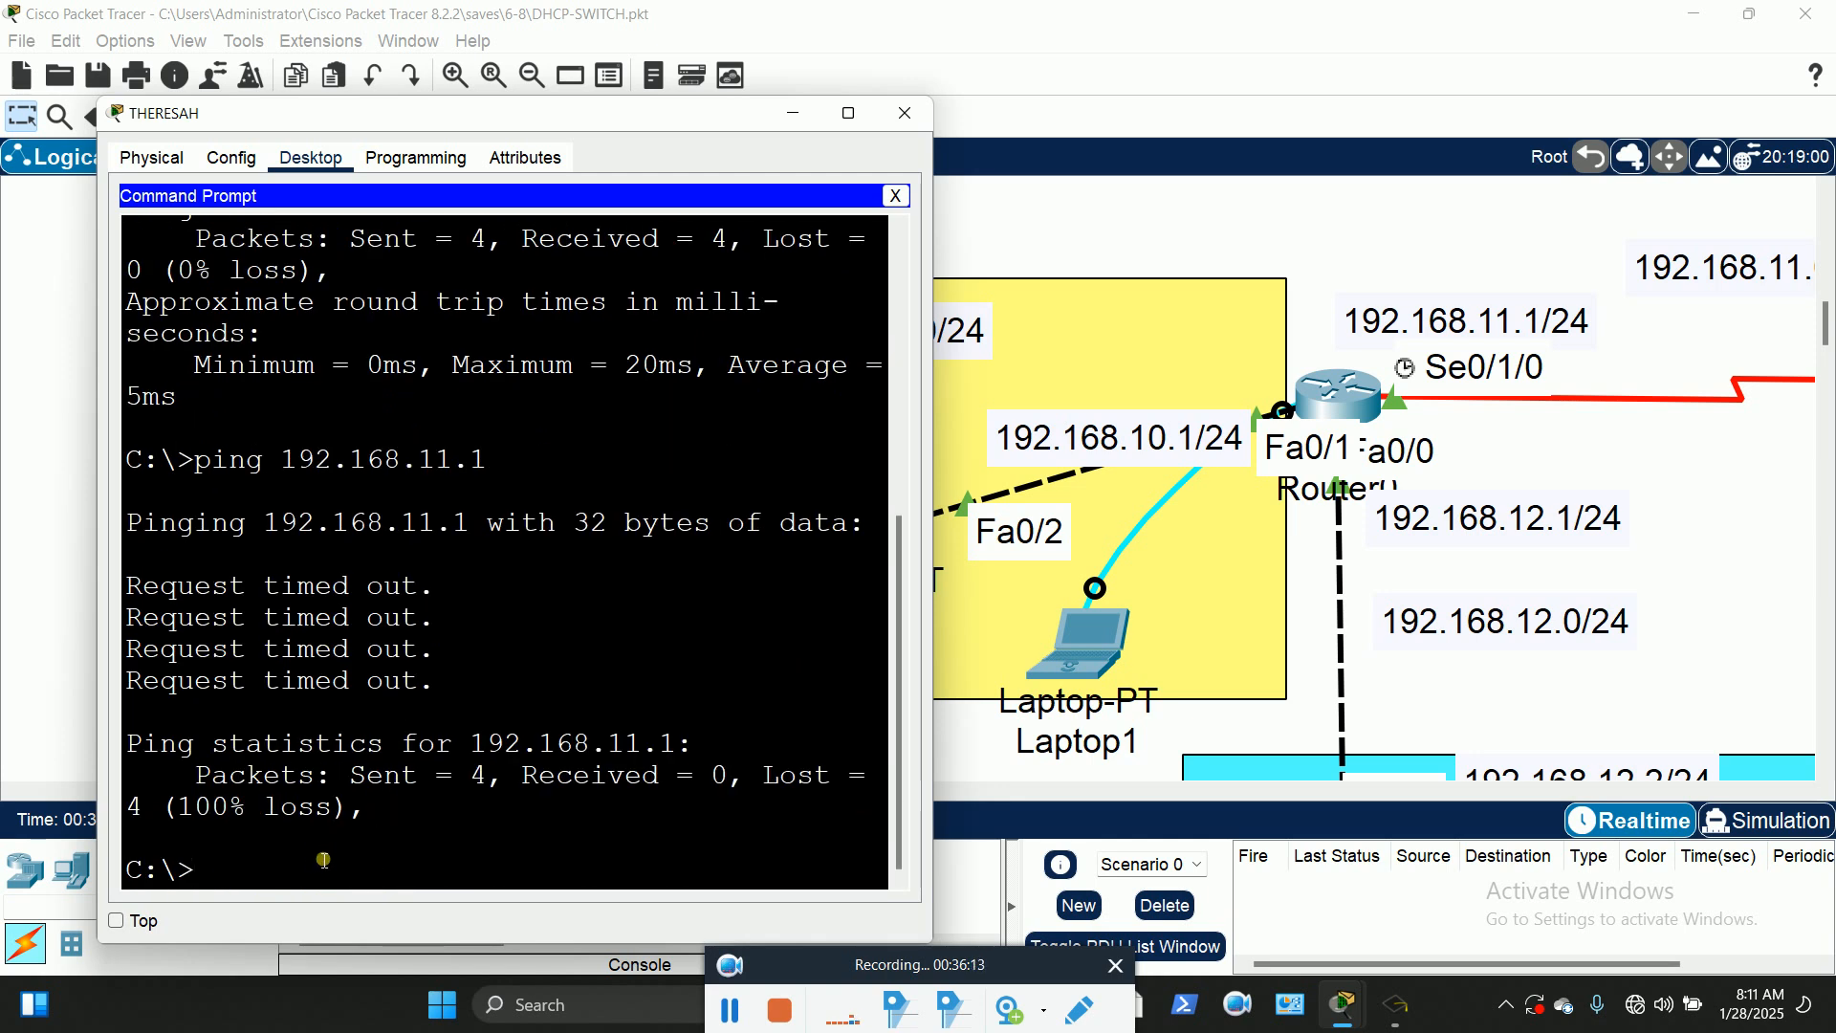
type("NG")
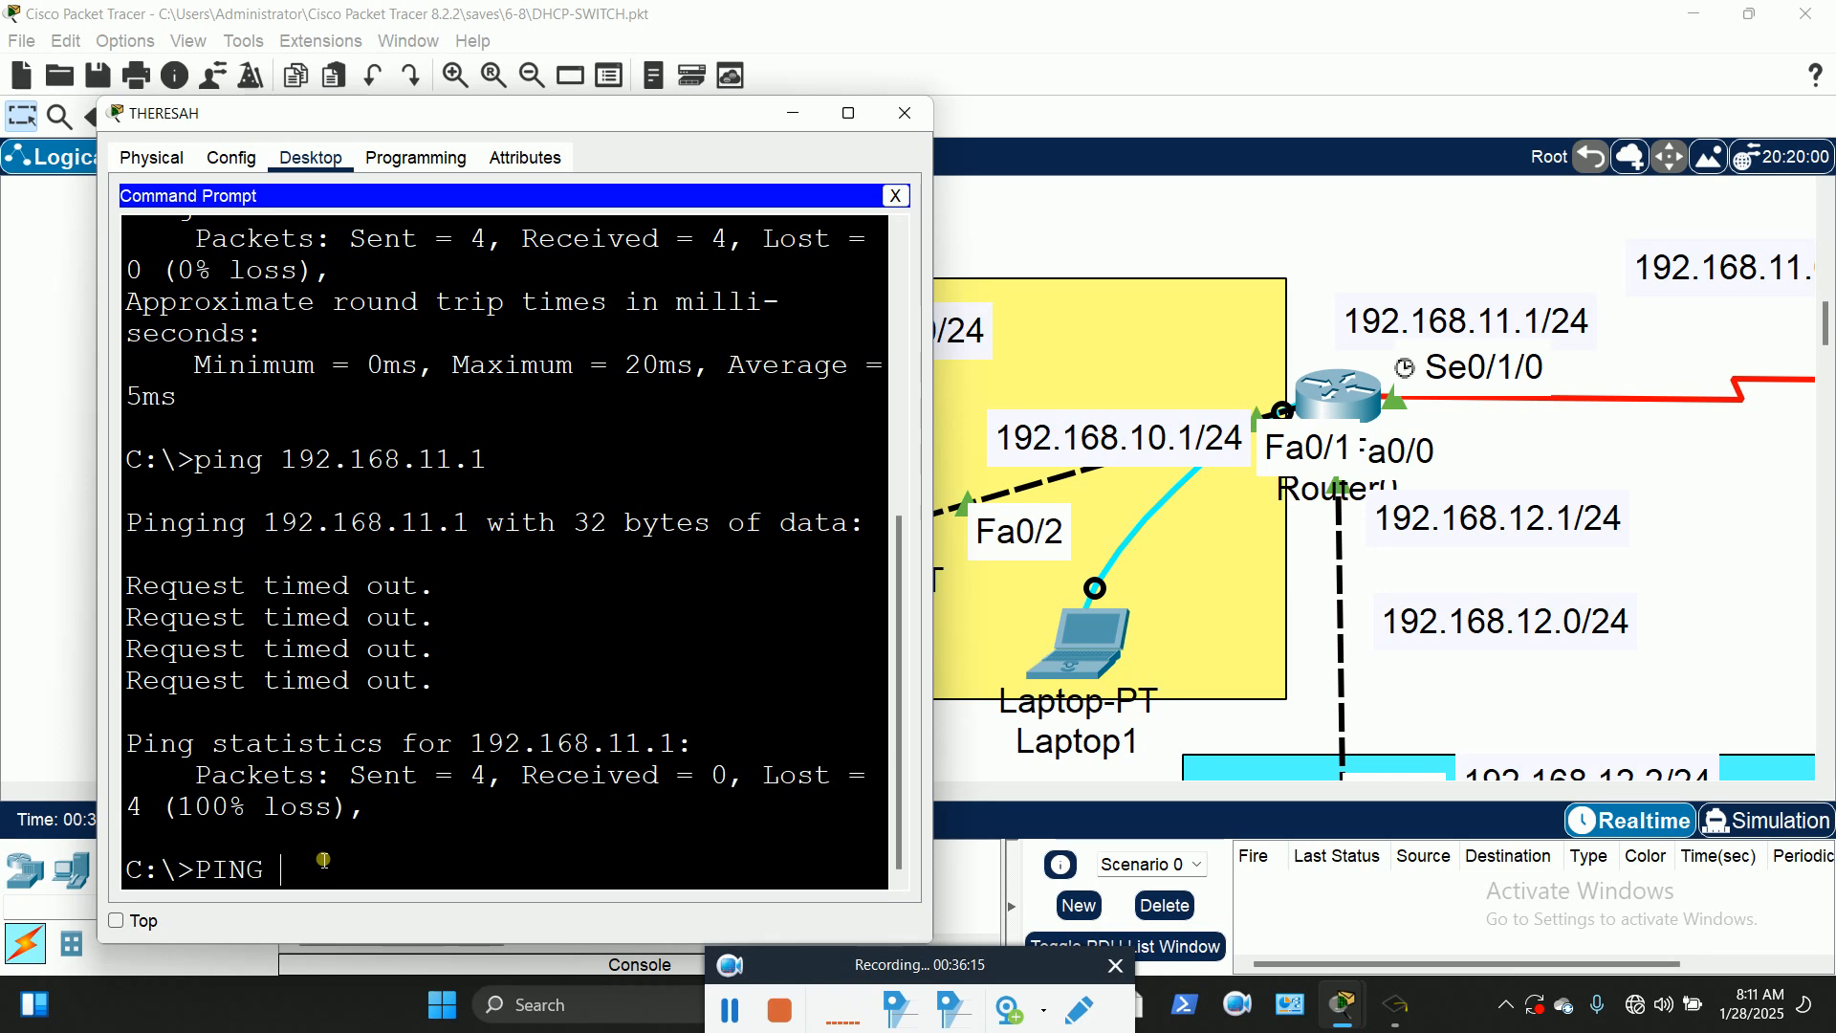
key("BackSpace")
key("BackSpace")
key("BackSpace")
type("ping 192.168")
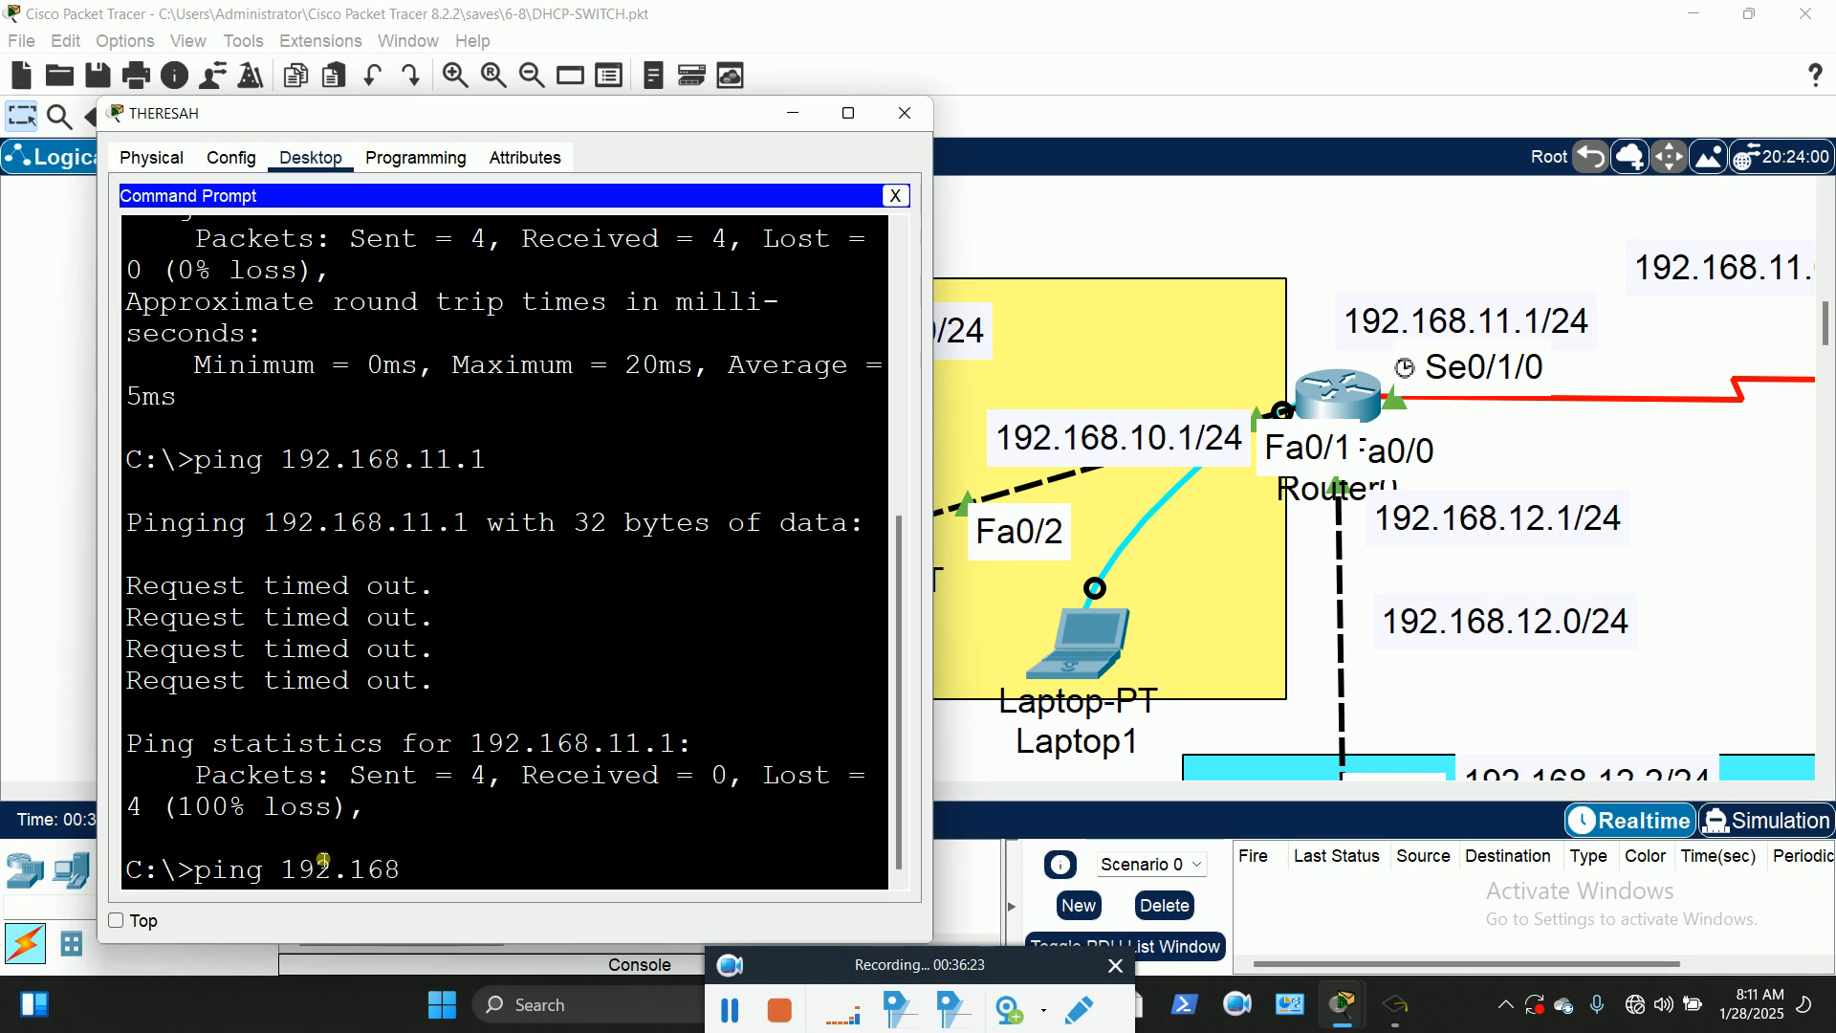
type(".13.110")
key("Return")
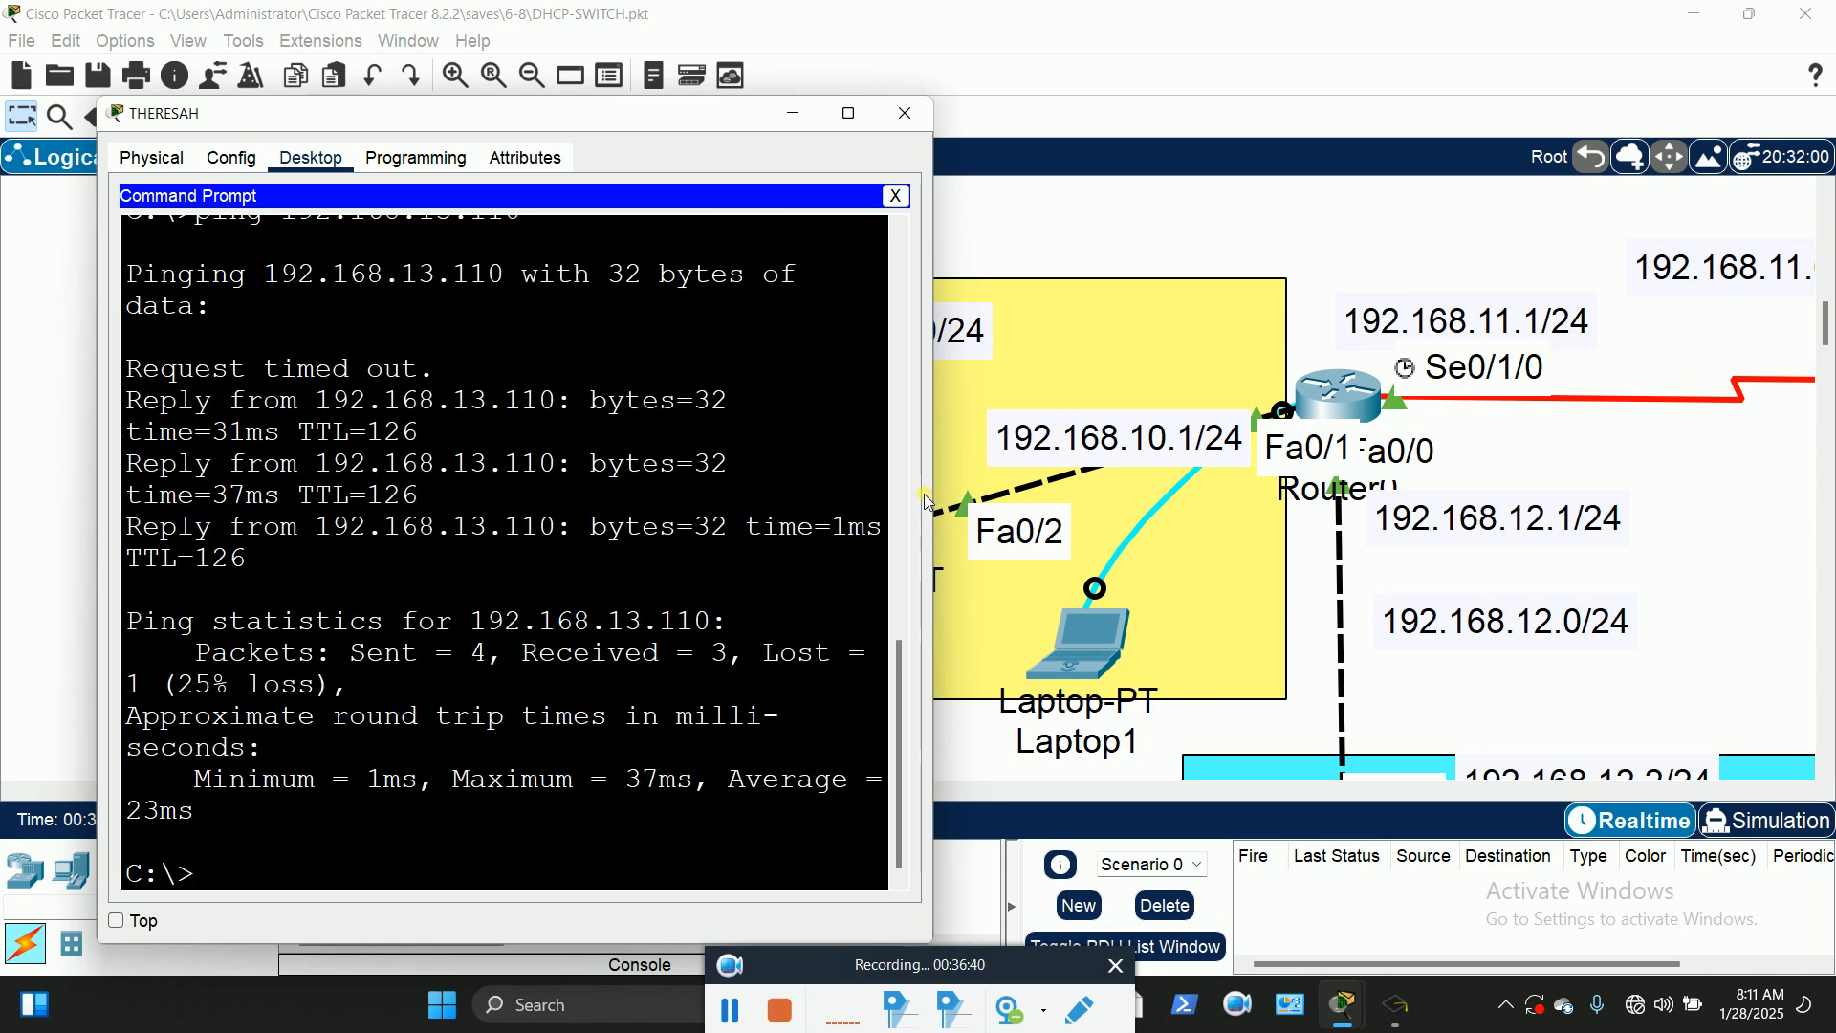
Step: Widen the PC's window to review the ping replies, highlight the first result line, and close the window
left_click_drag(933, 493, 1173, 532)
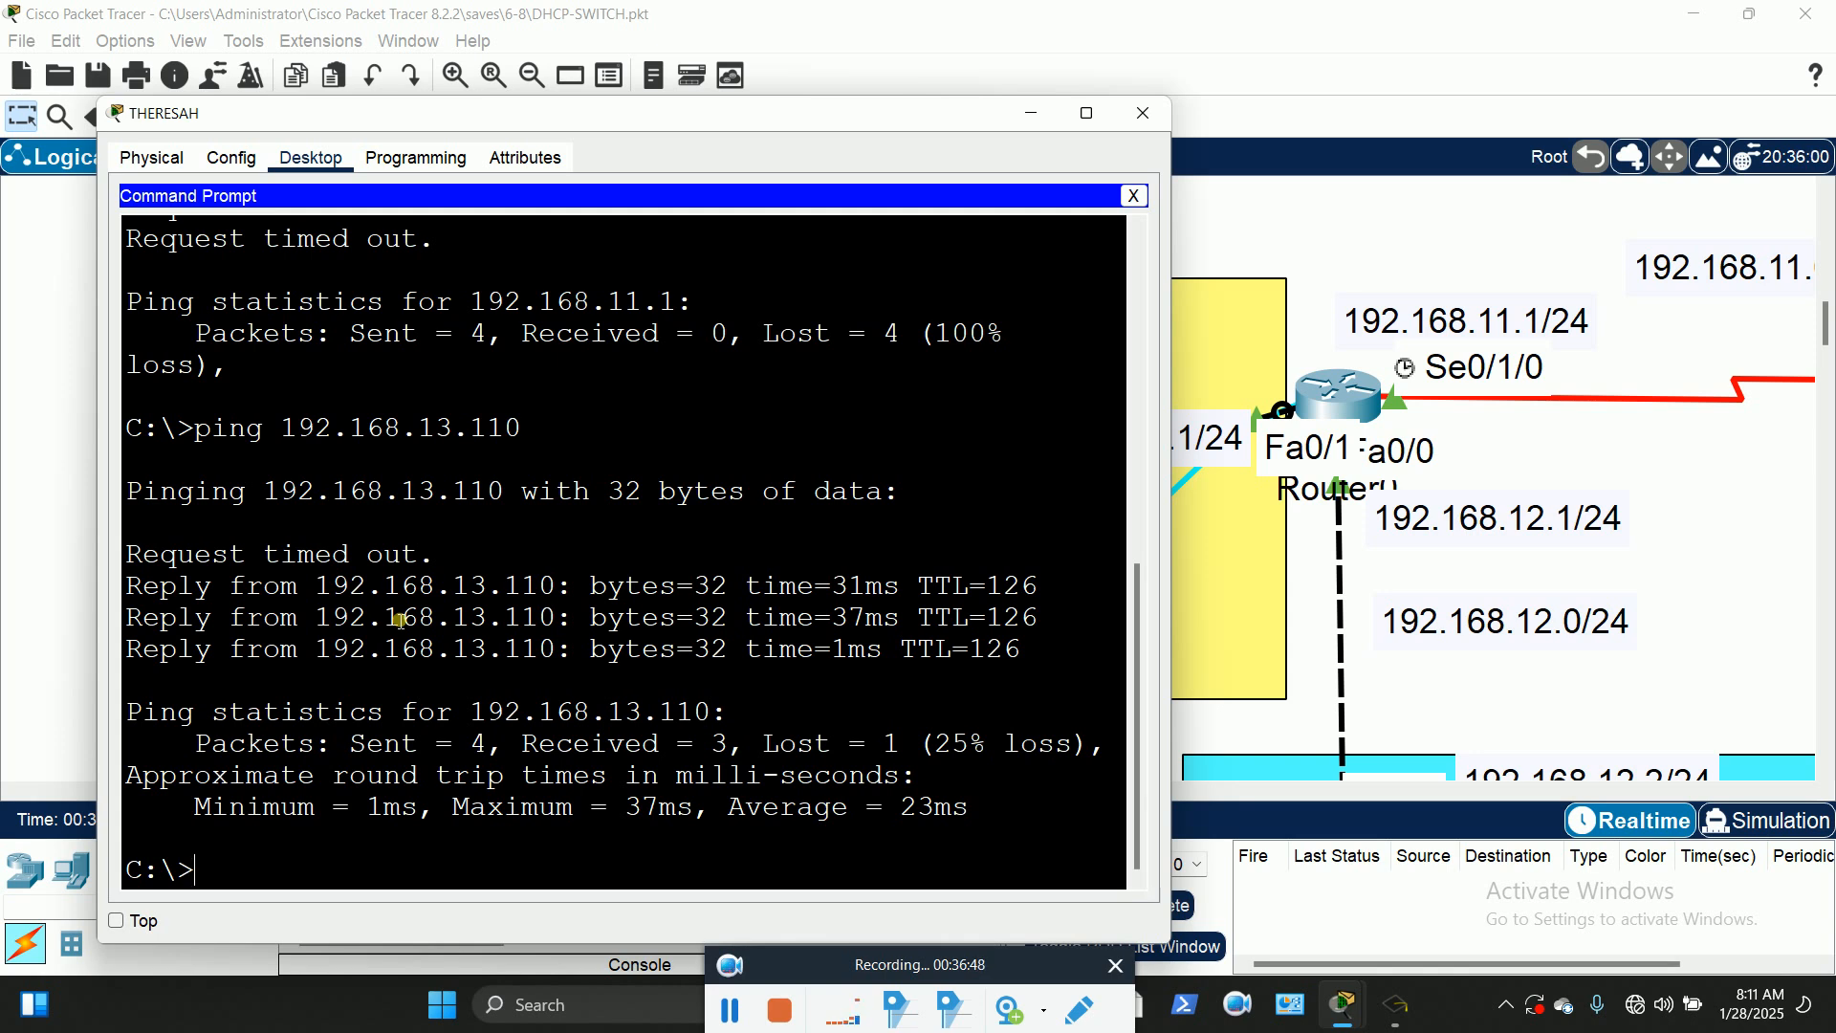
left_click_drag(448, 559, 110, 559)
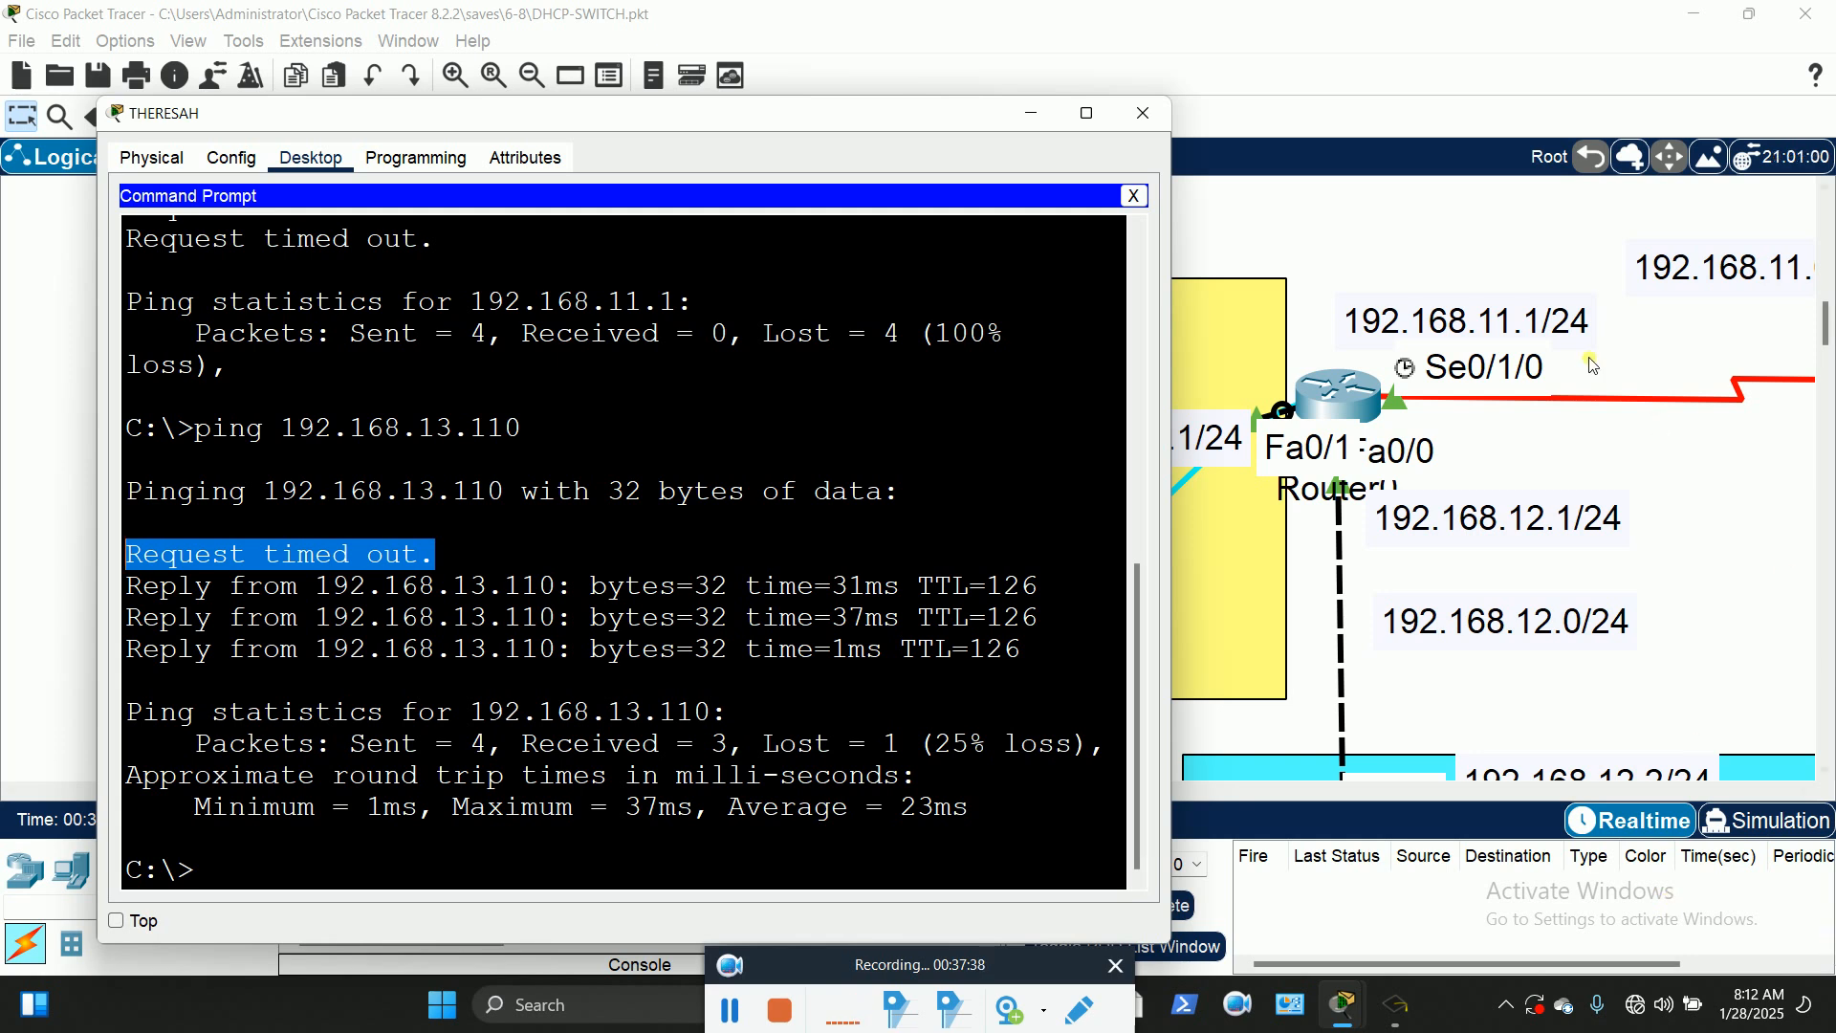
left_click(1135, 117)
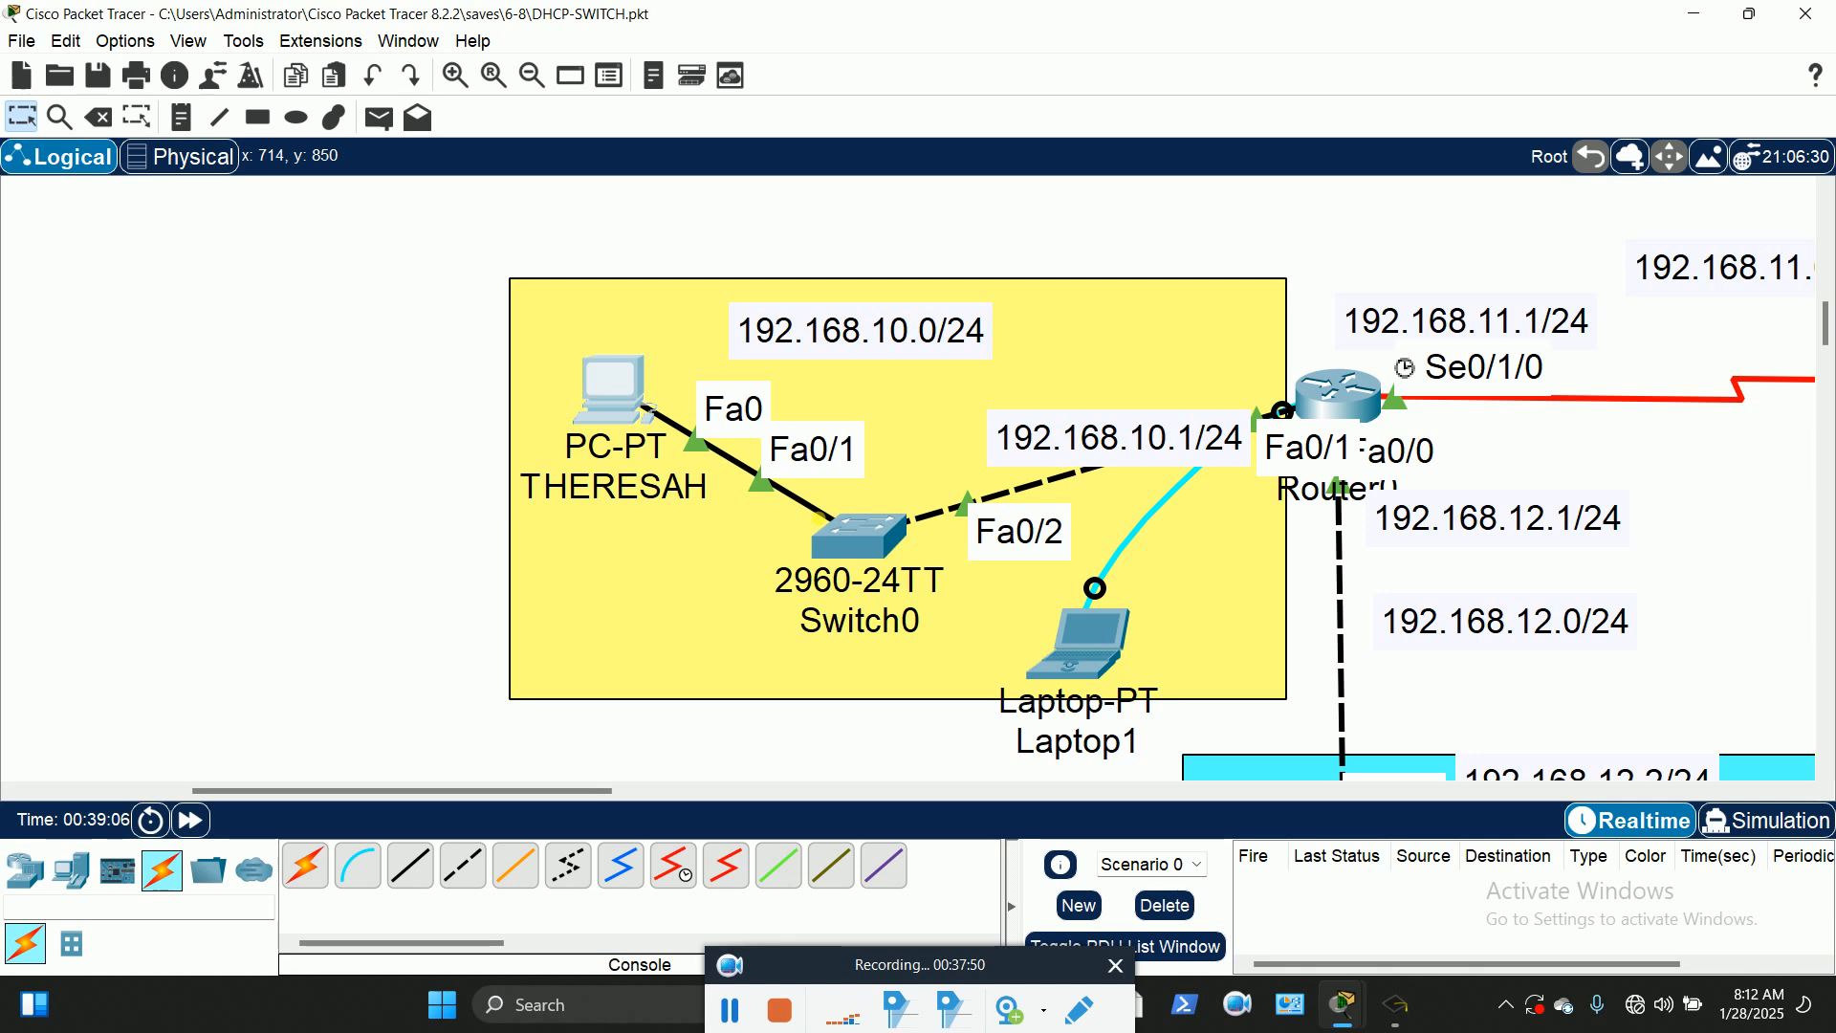
Step: Repeat the ping to 192.168.13.110 from the yellow-area PC, view the output full screen, and put the window away
left_click(572, 381)
left_click(1209, 282)
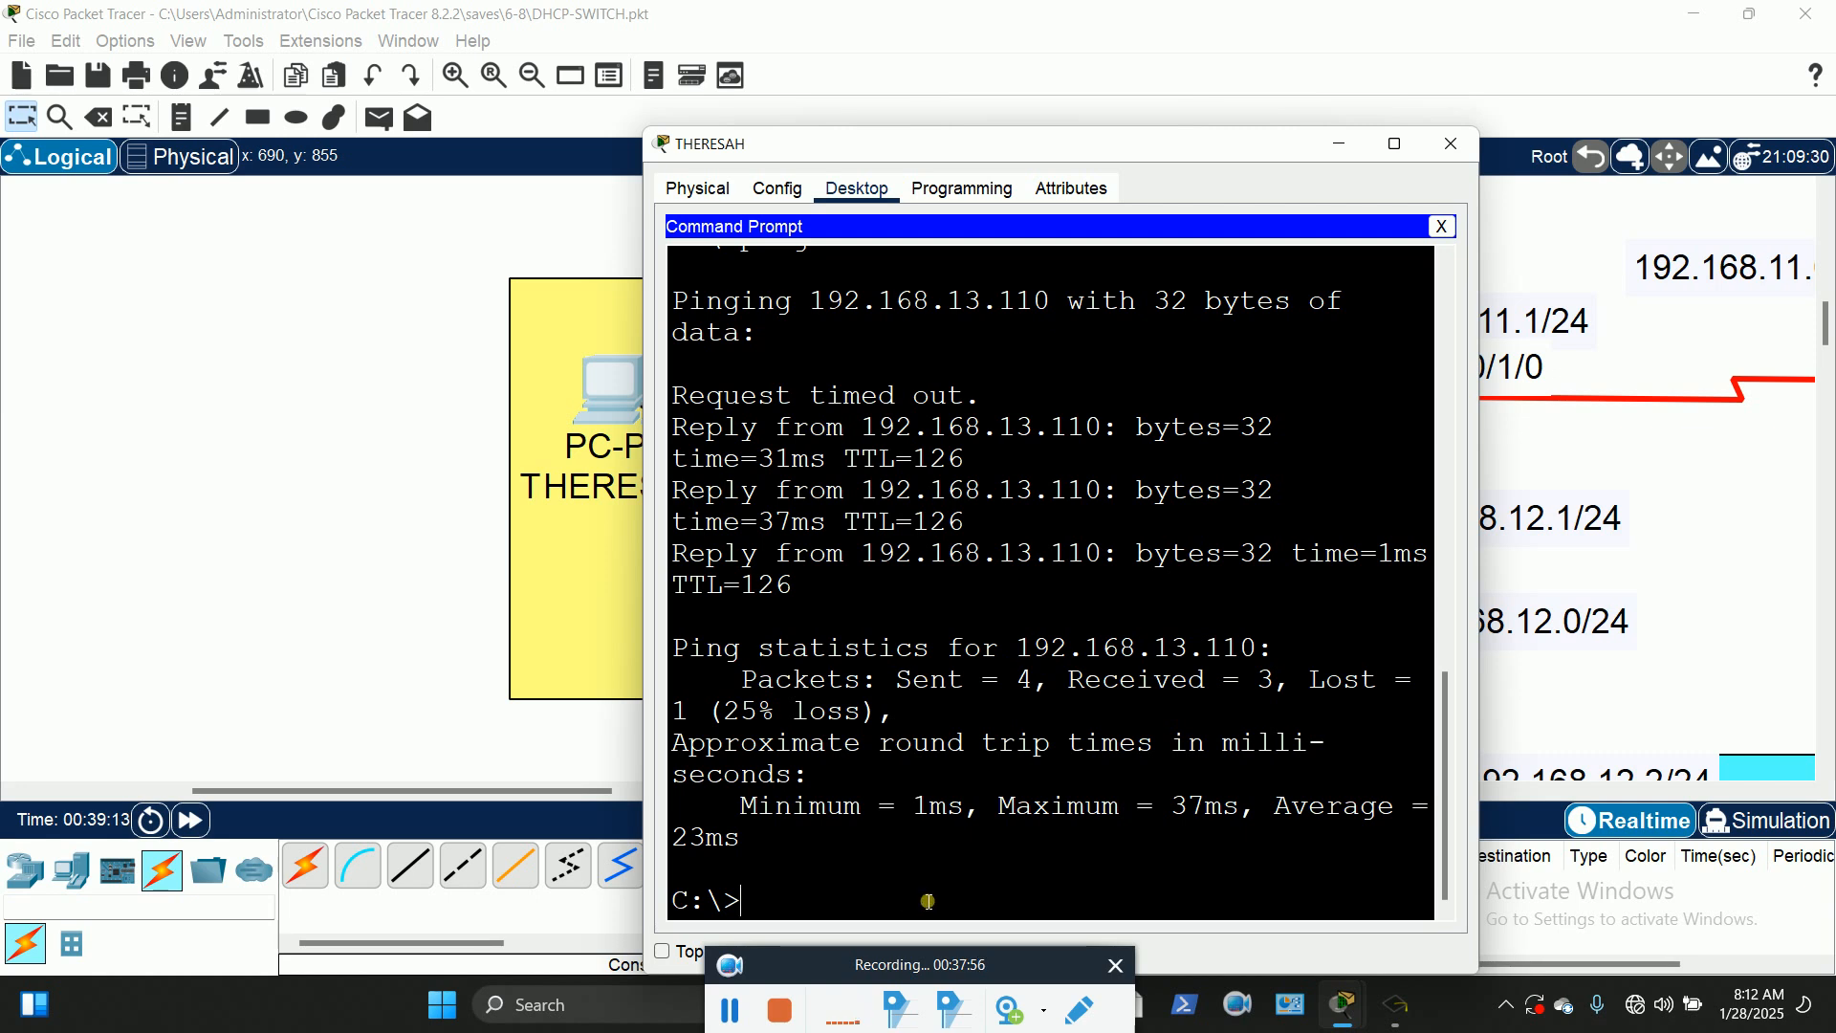
key("Up")
key("Return")
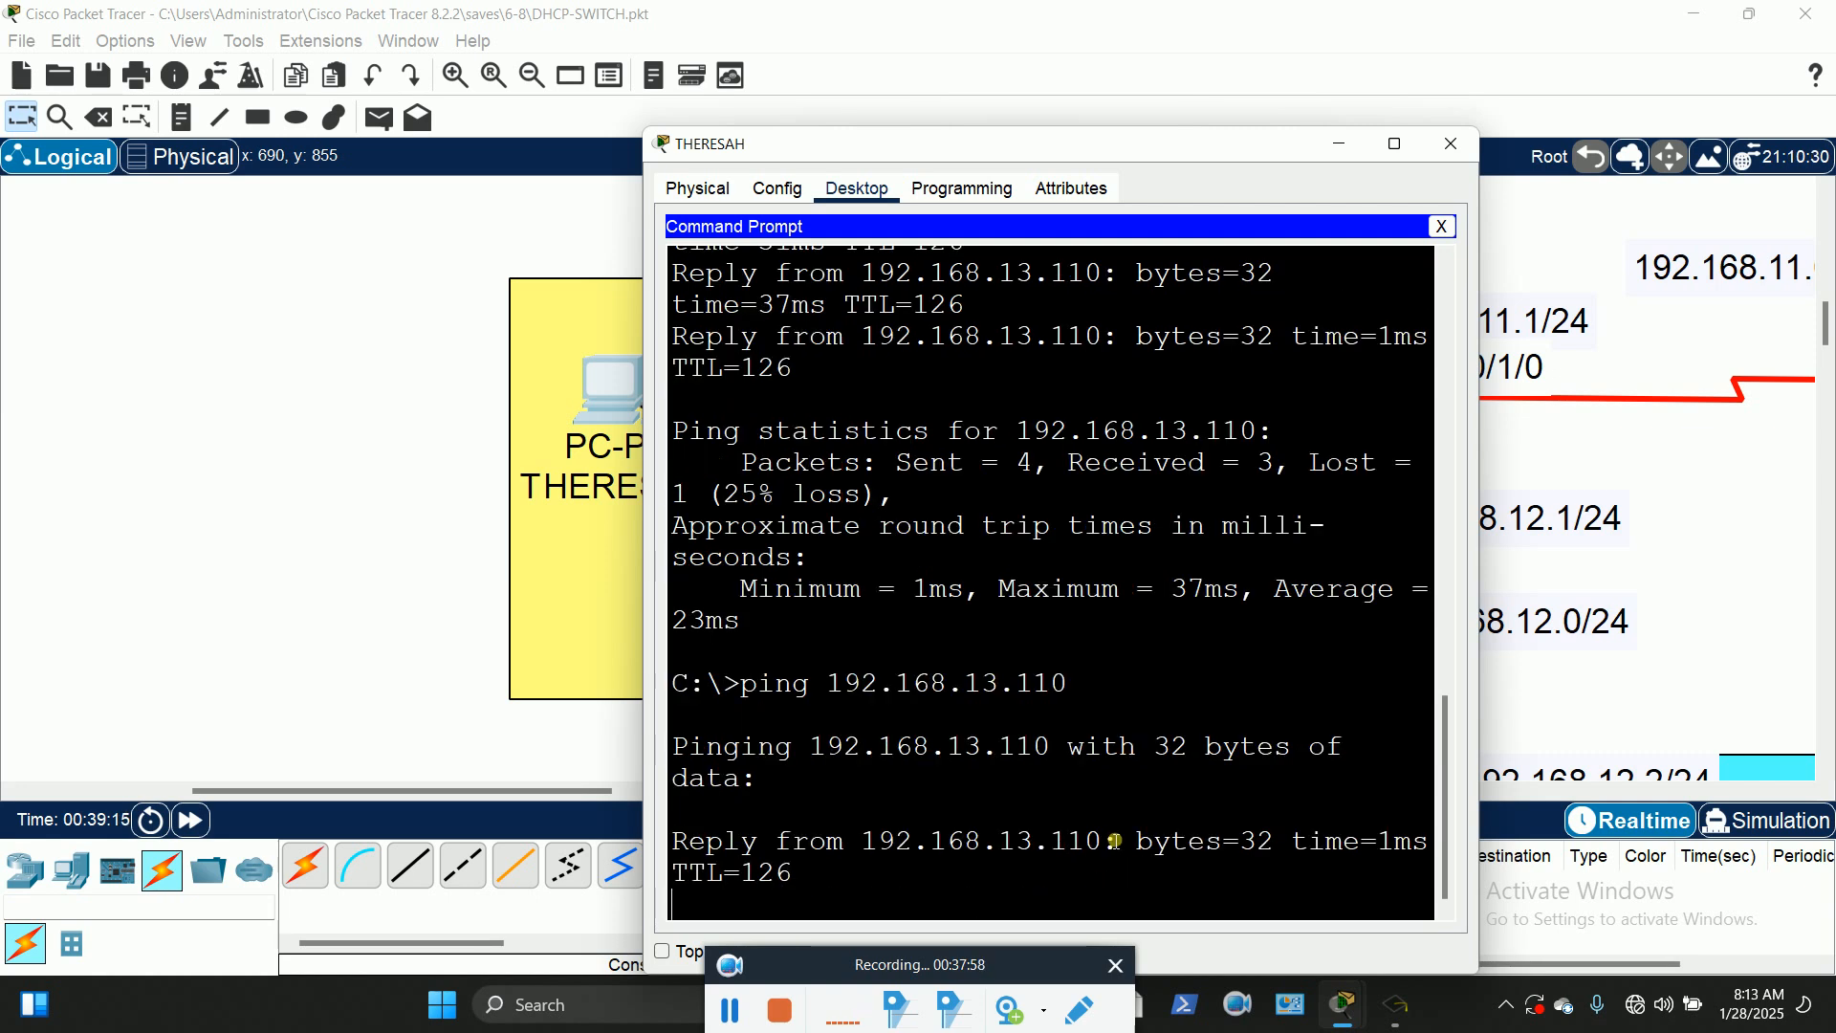
left_click(1400, 150)
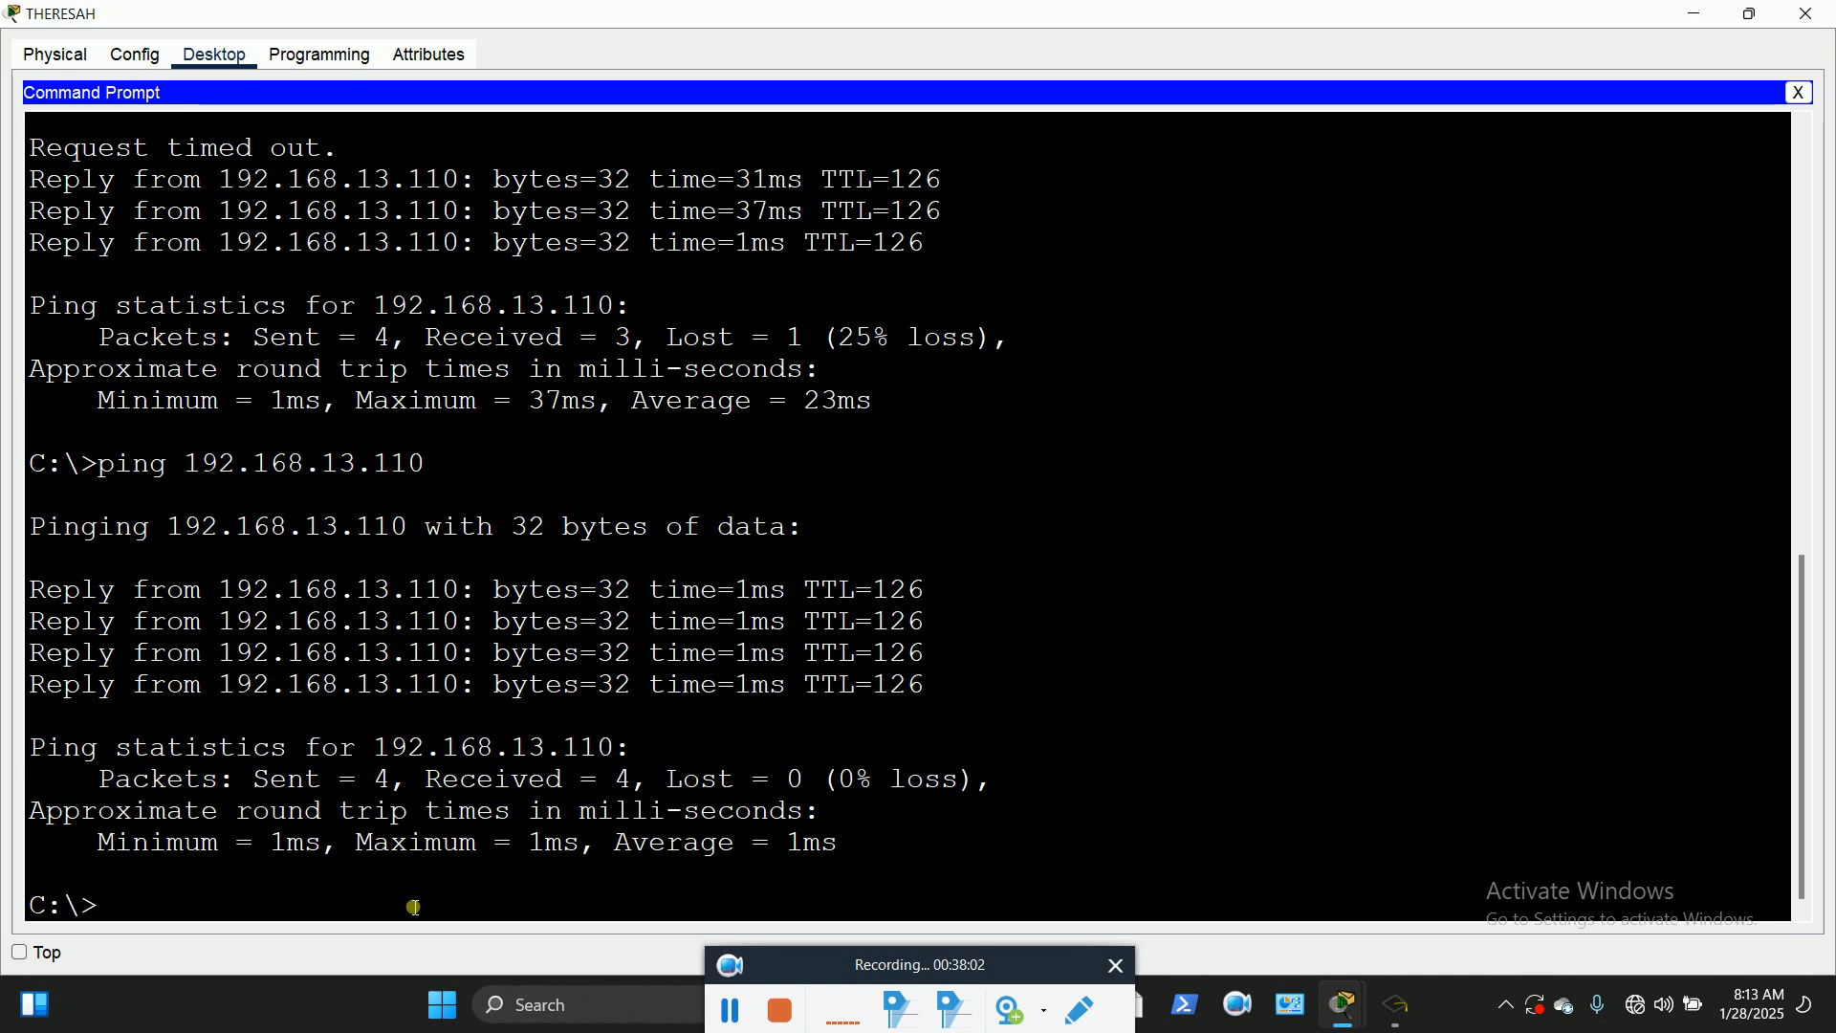
left_click(1694, 14)
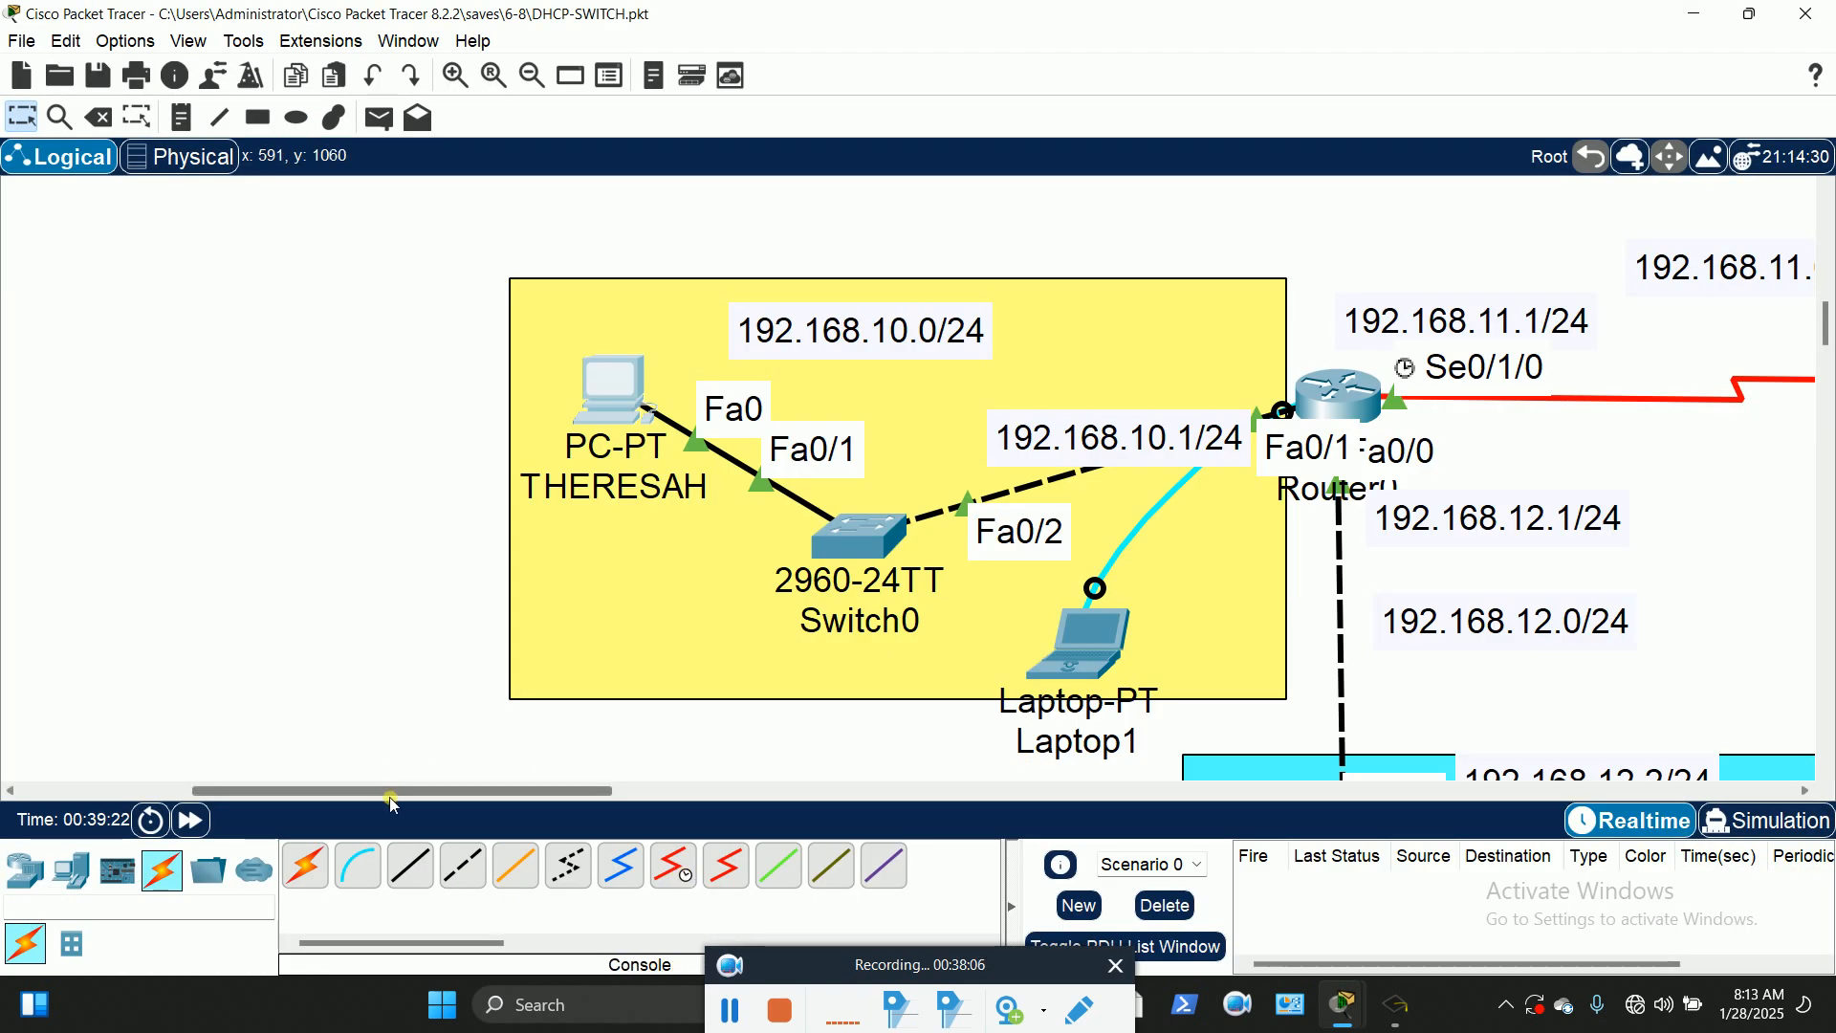
Step: Check the address details of PC8 and the yellow-area PC, review the ping output again, and close the PC's window
left_click_drag(392, 798, 762, 794)
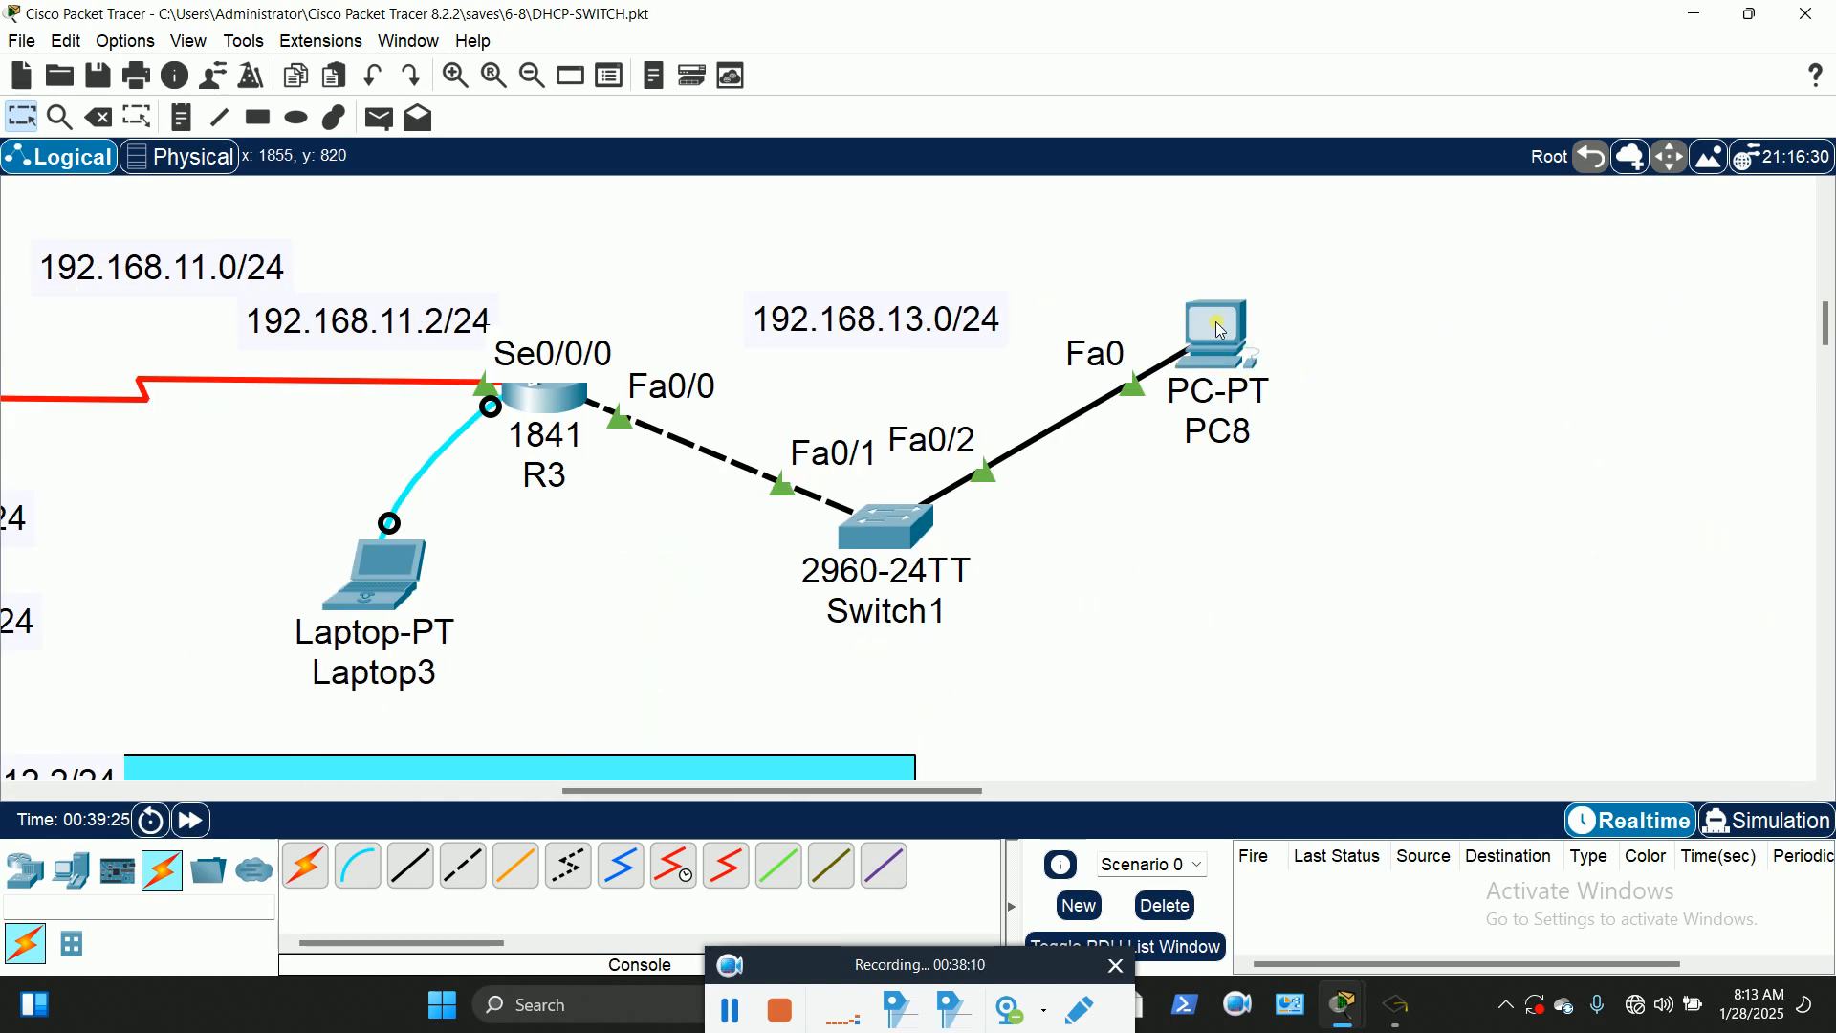
mouse_move(1217, 330)
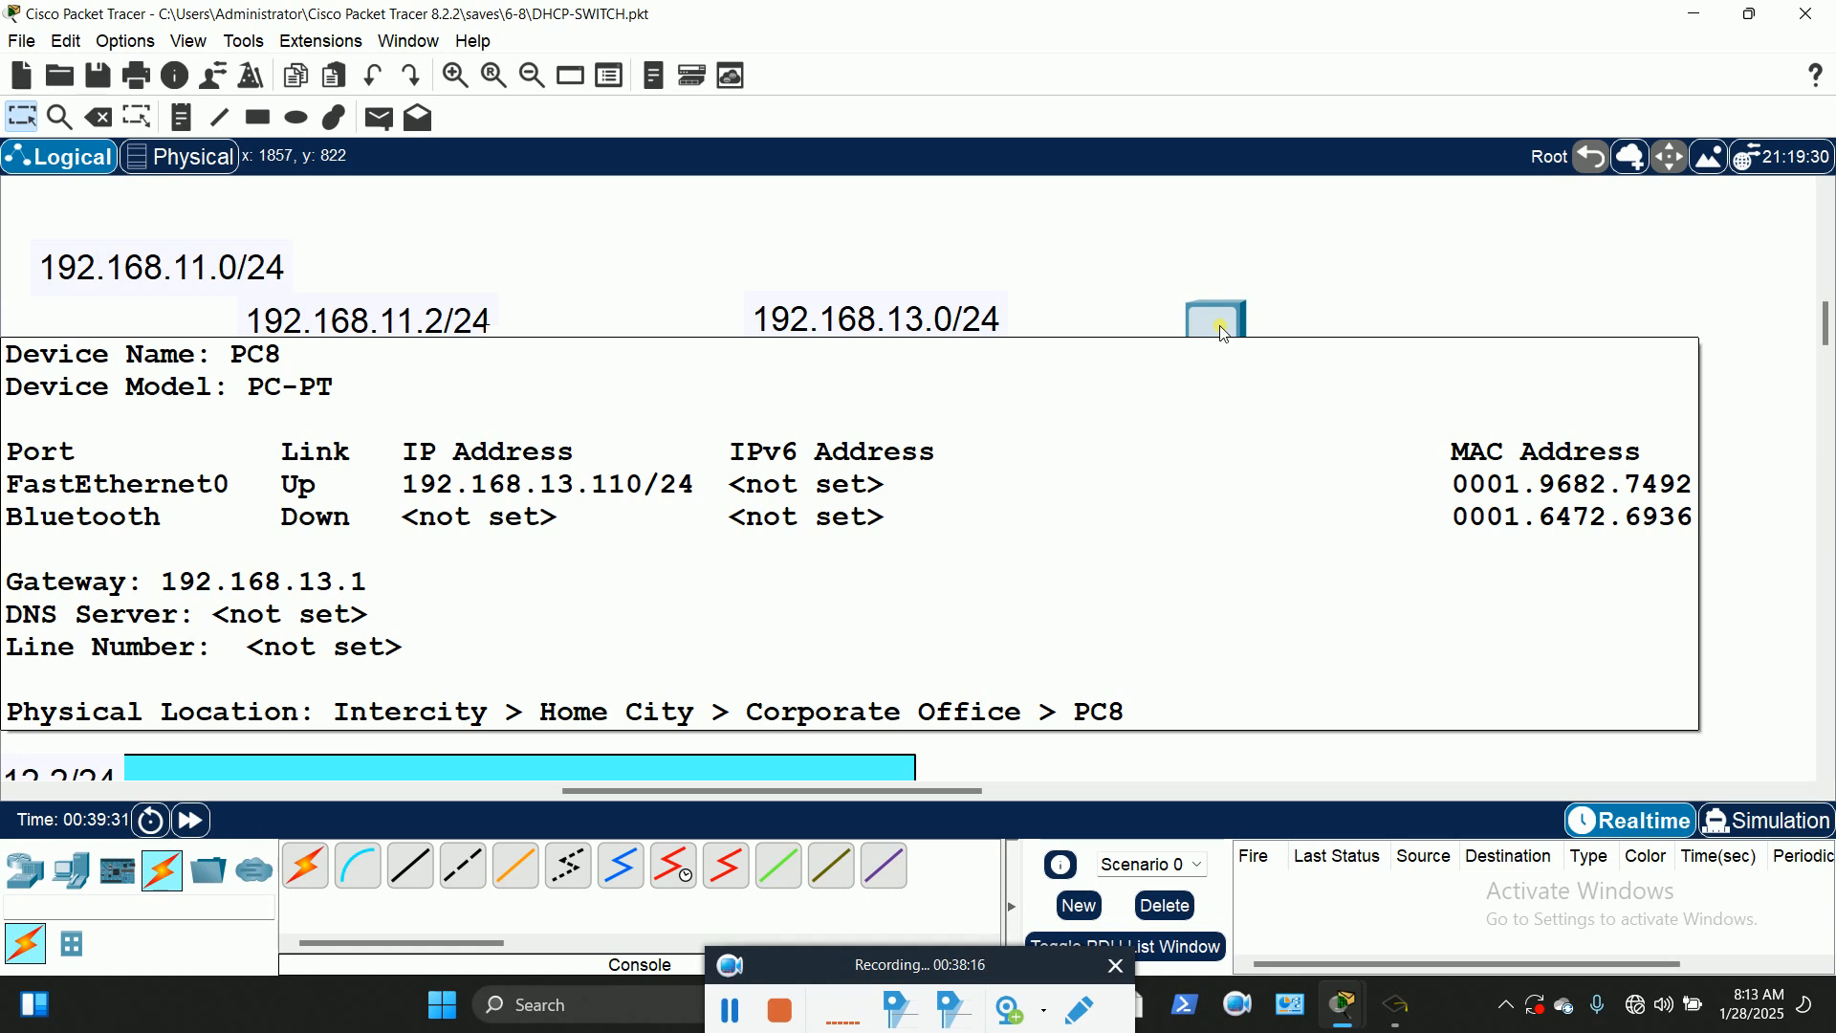
left_click_drag(926, 793, 608, 792)
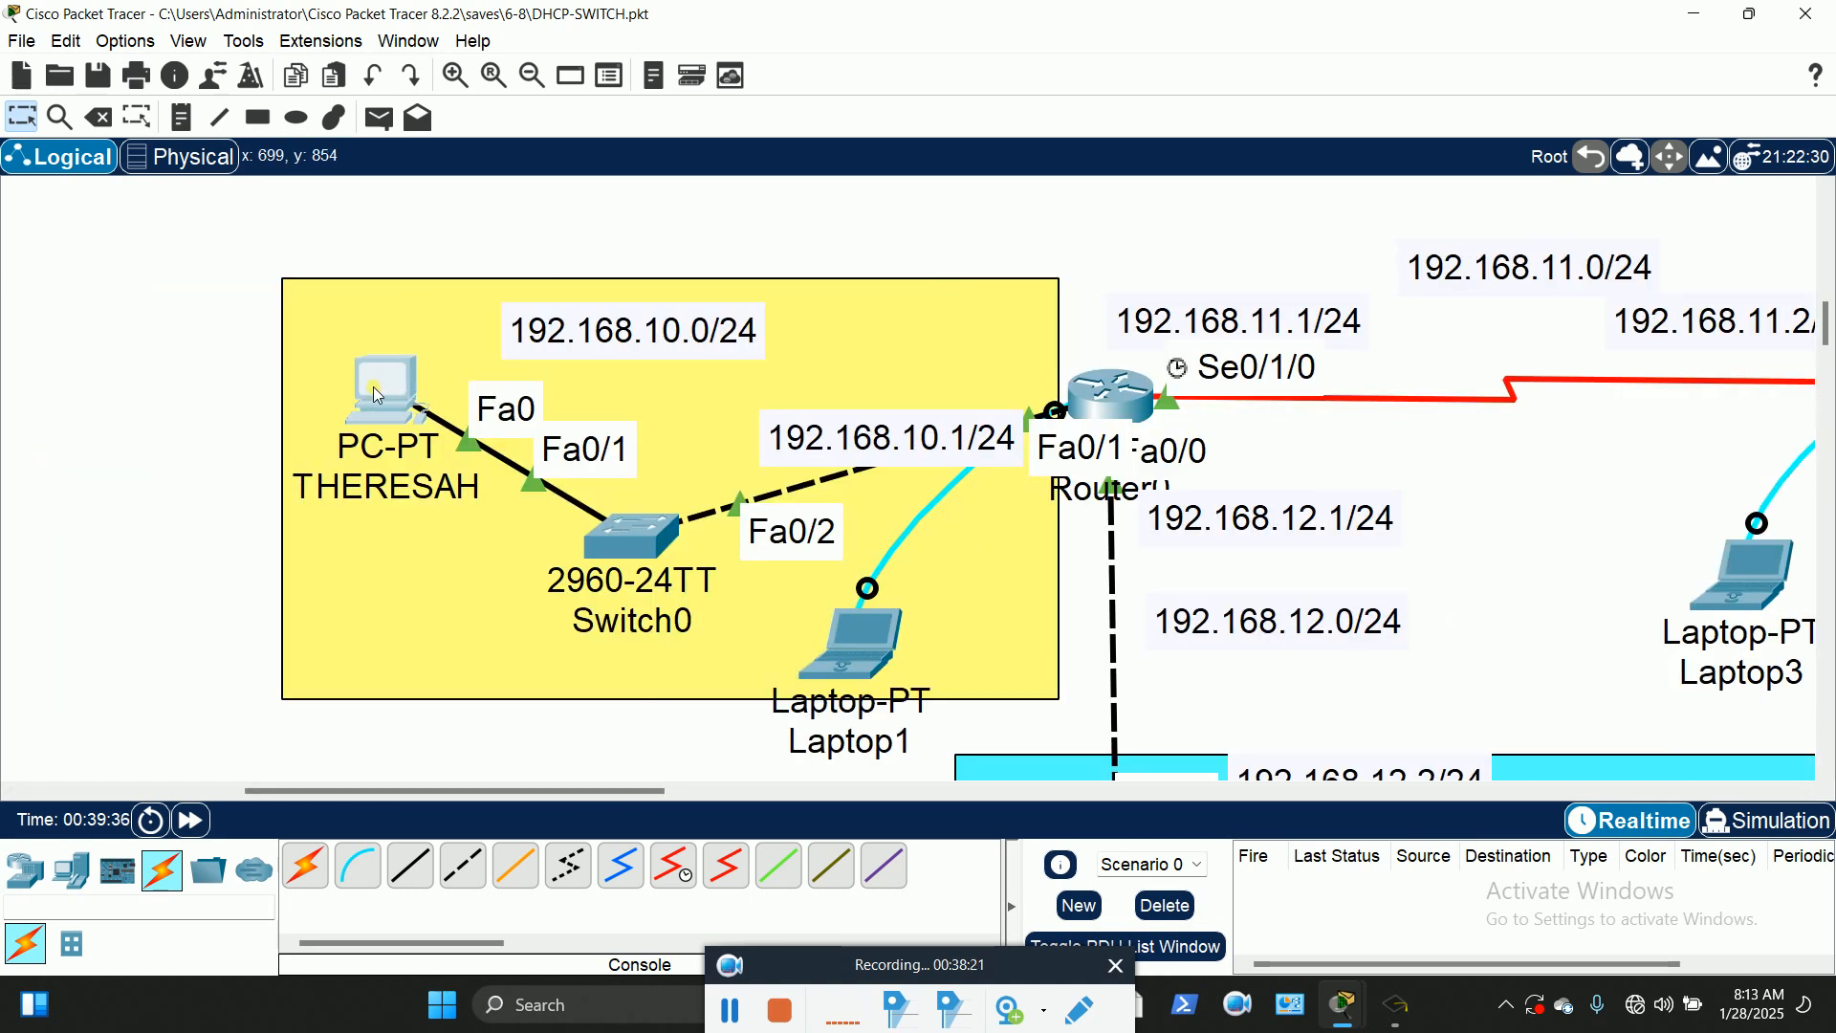
mouse_move(374, 393)
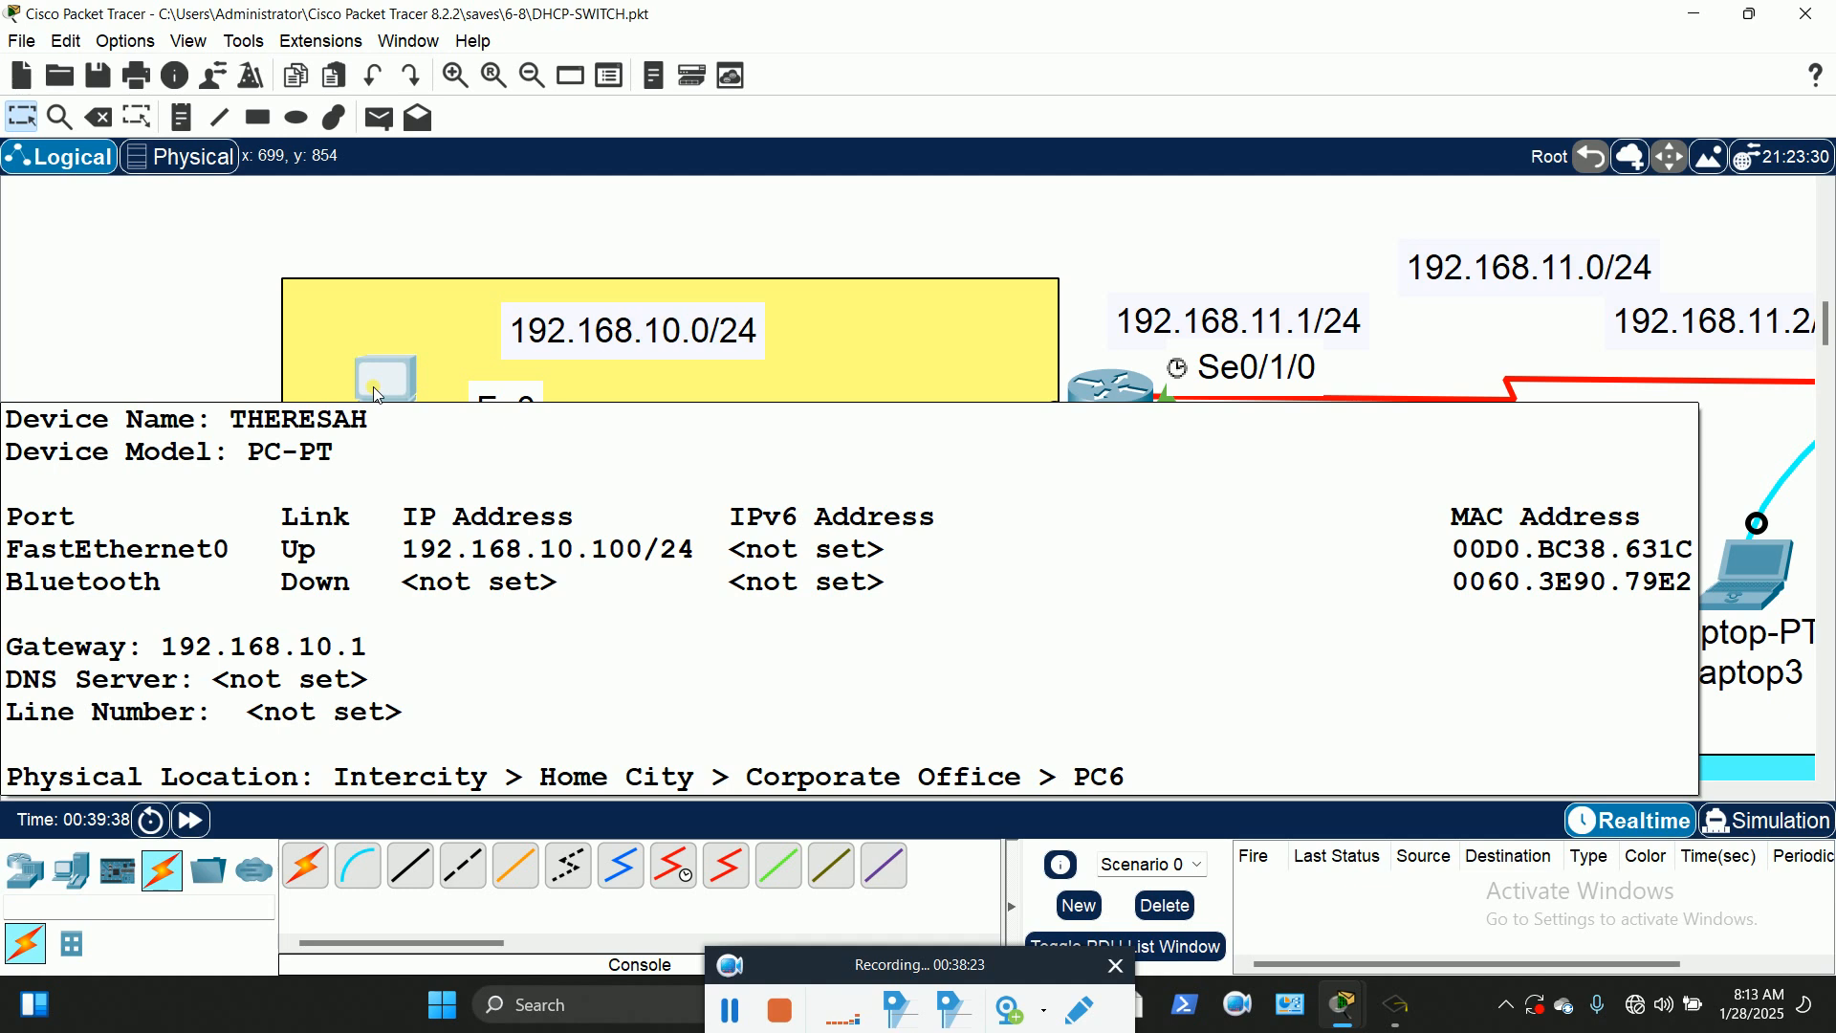
left_click(374, 386)
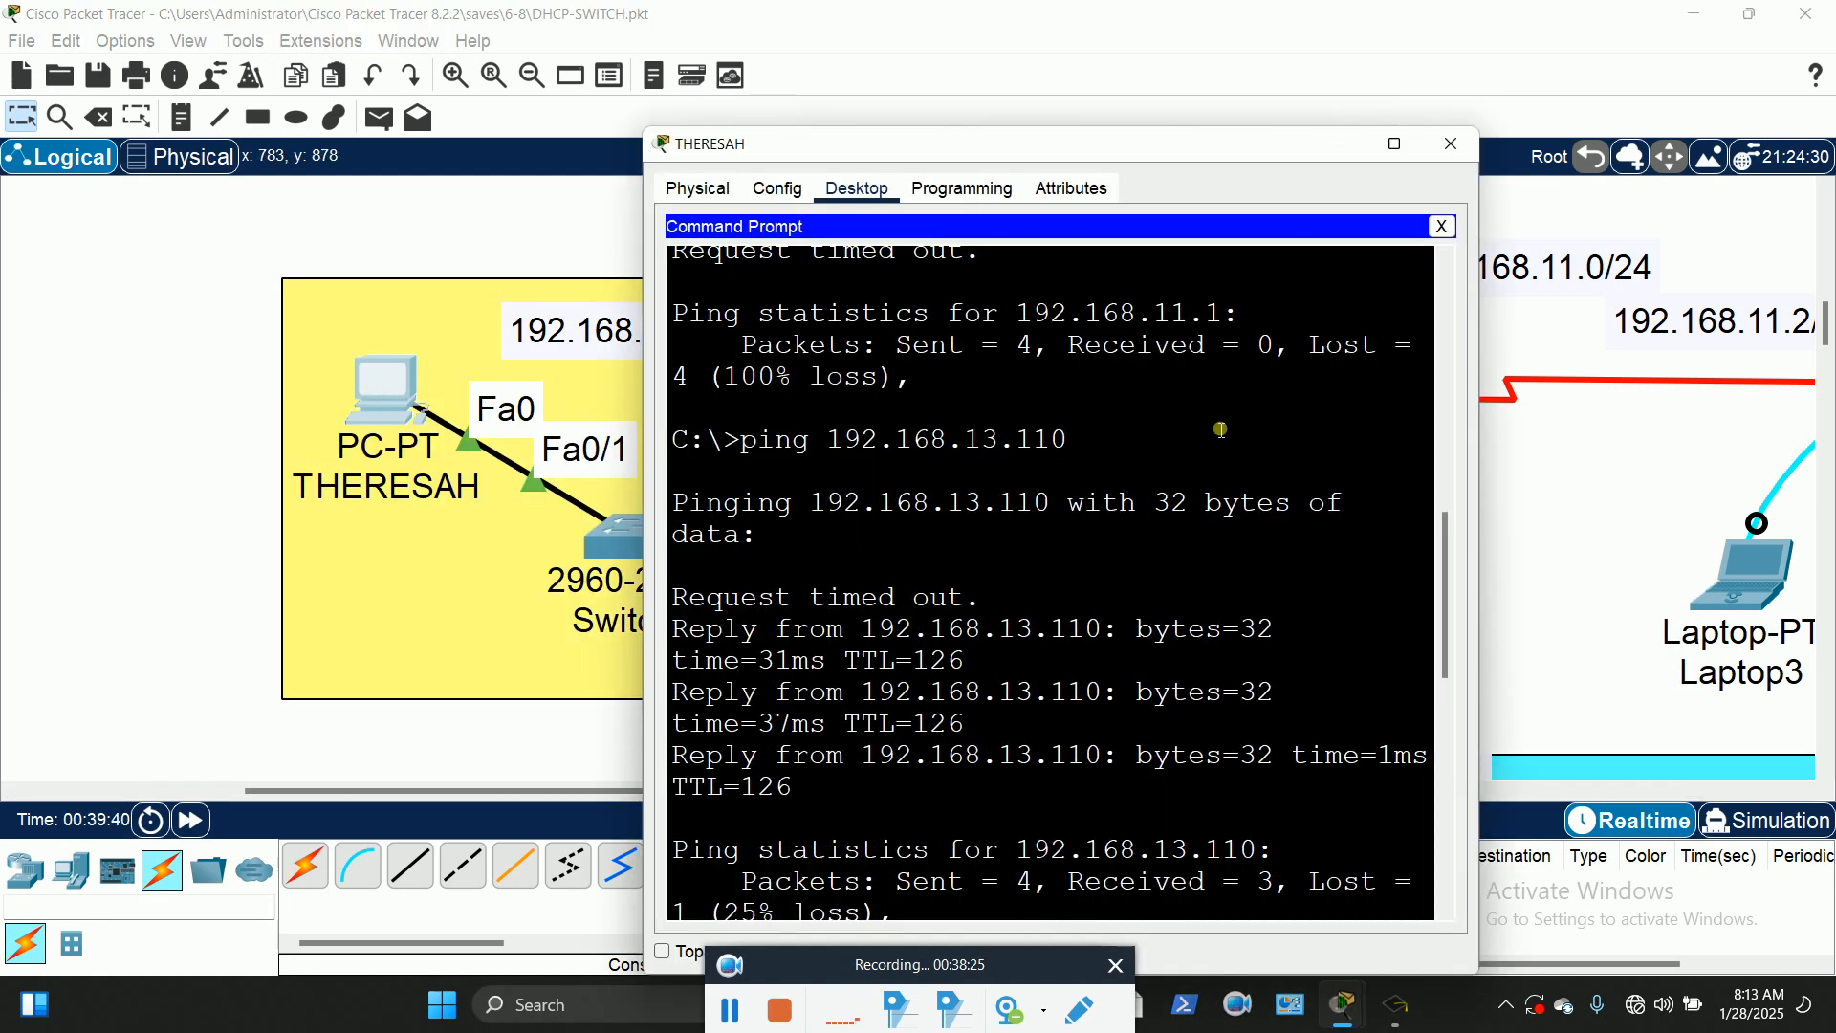
left_click(1395, 144)
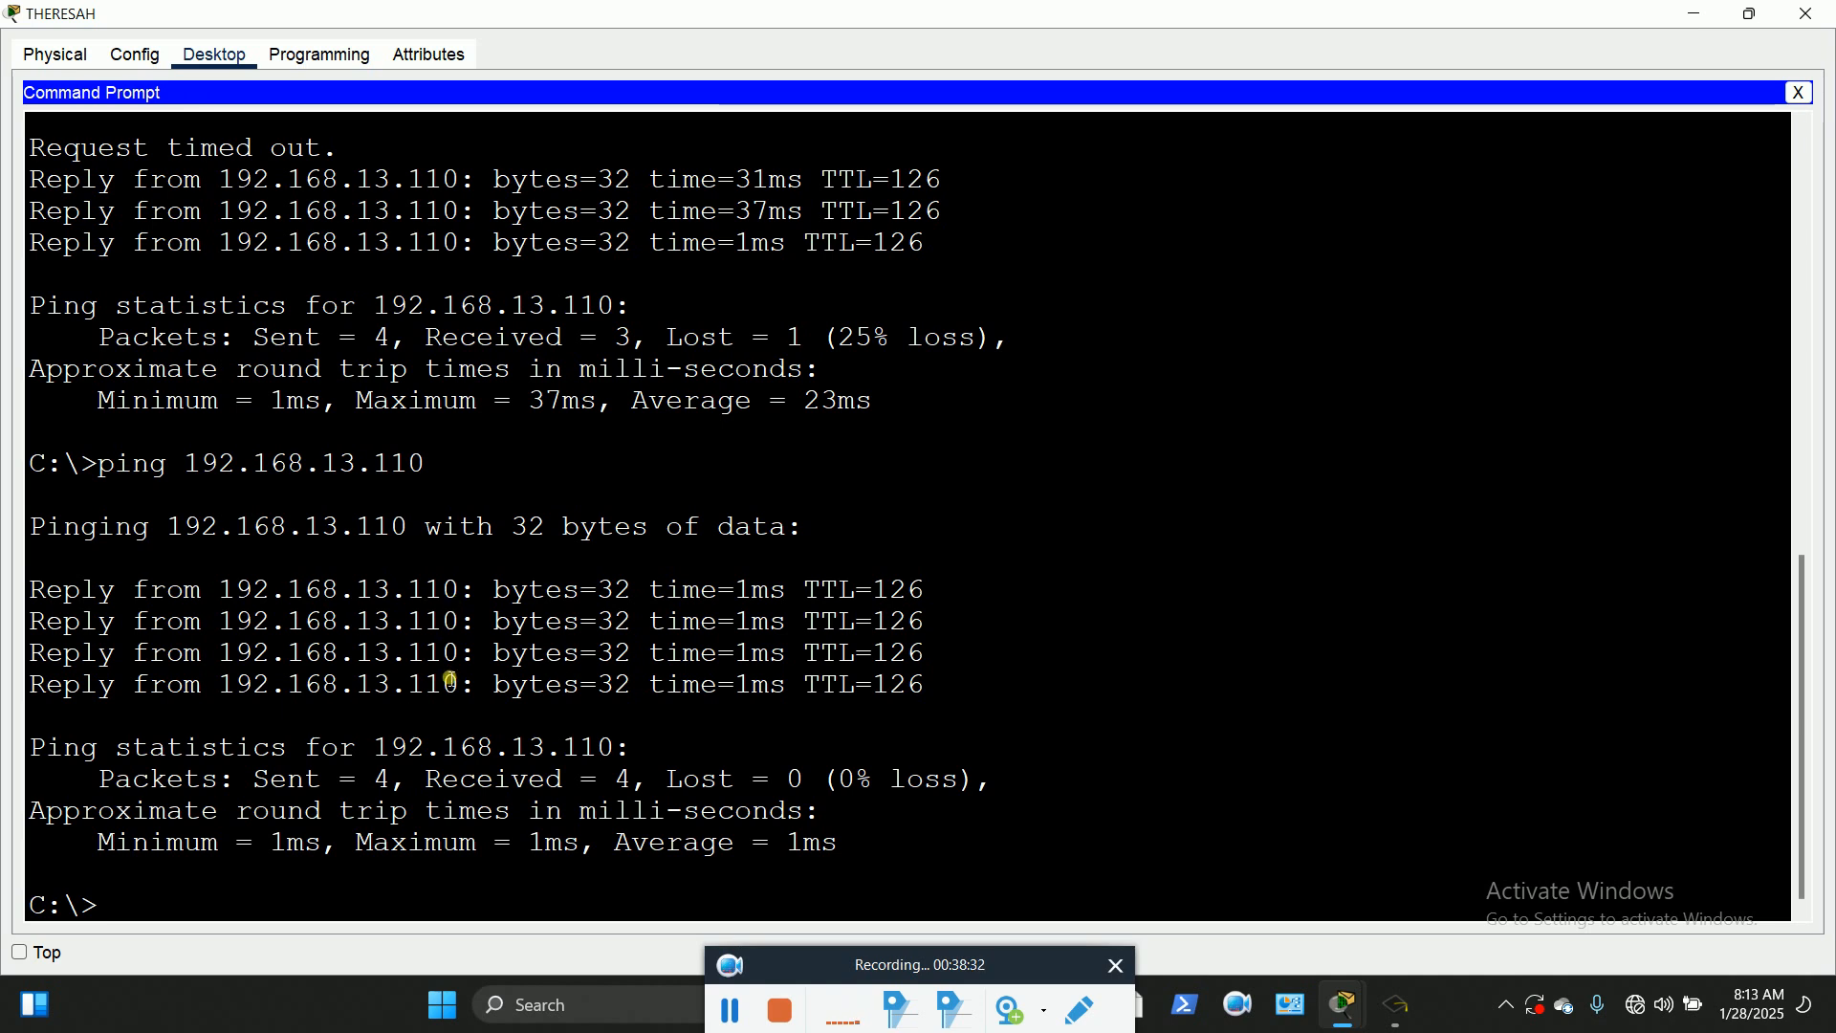
left_click(1808, 13)
Step: Rename PC7 in the cyan 192.168.14.0/24 area with a person's first name
scroll(1291, 440, "down", 5)
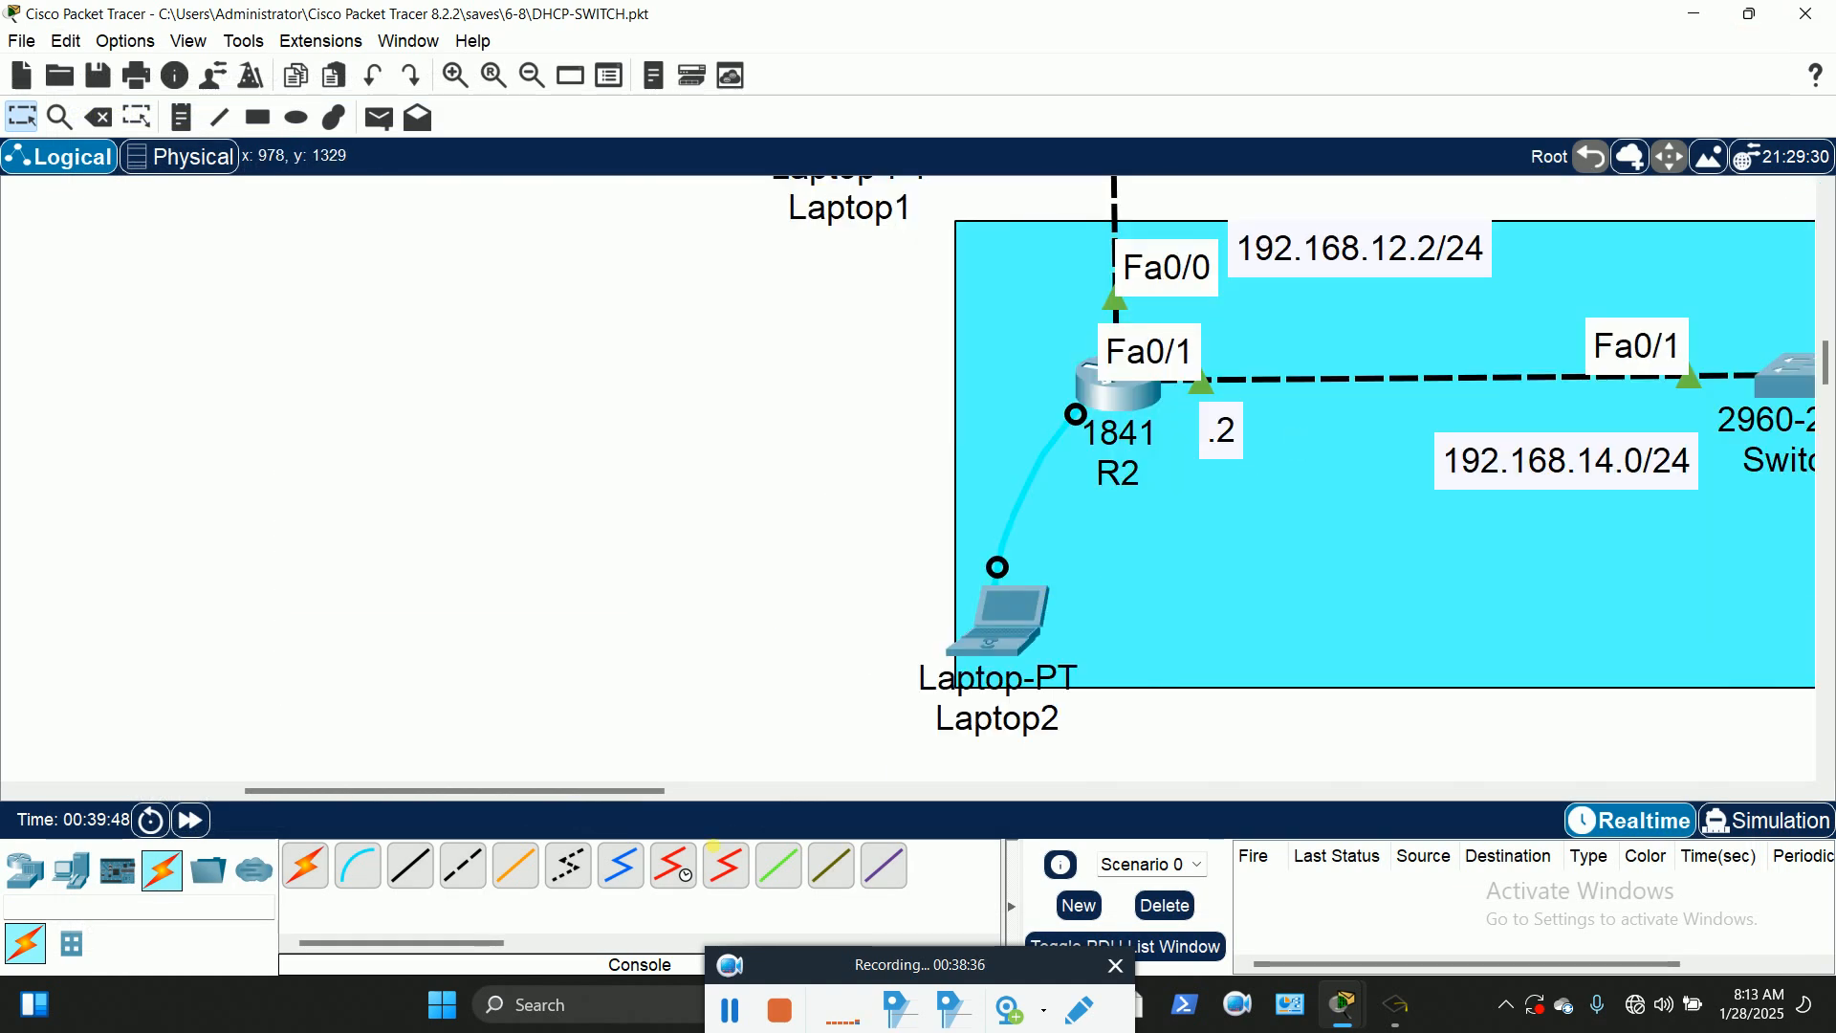
left_click_drag(653, 792, 850, 792)
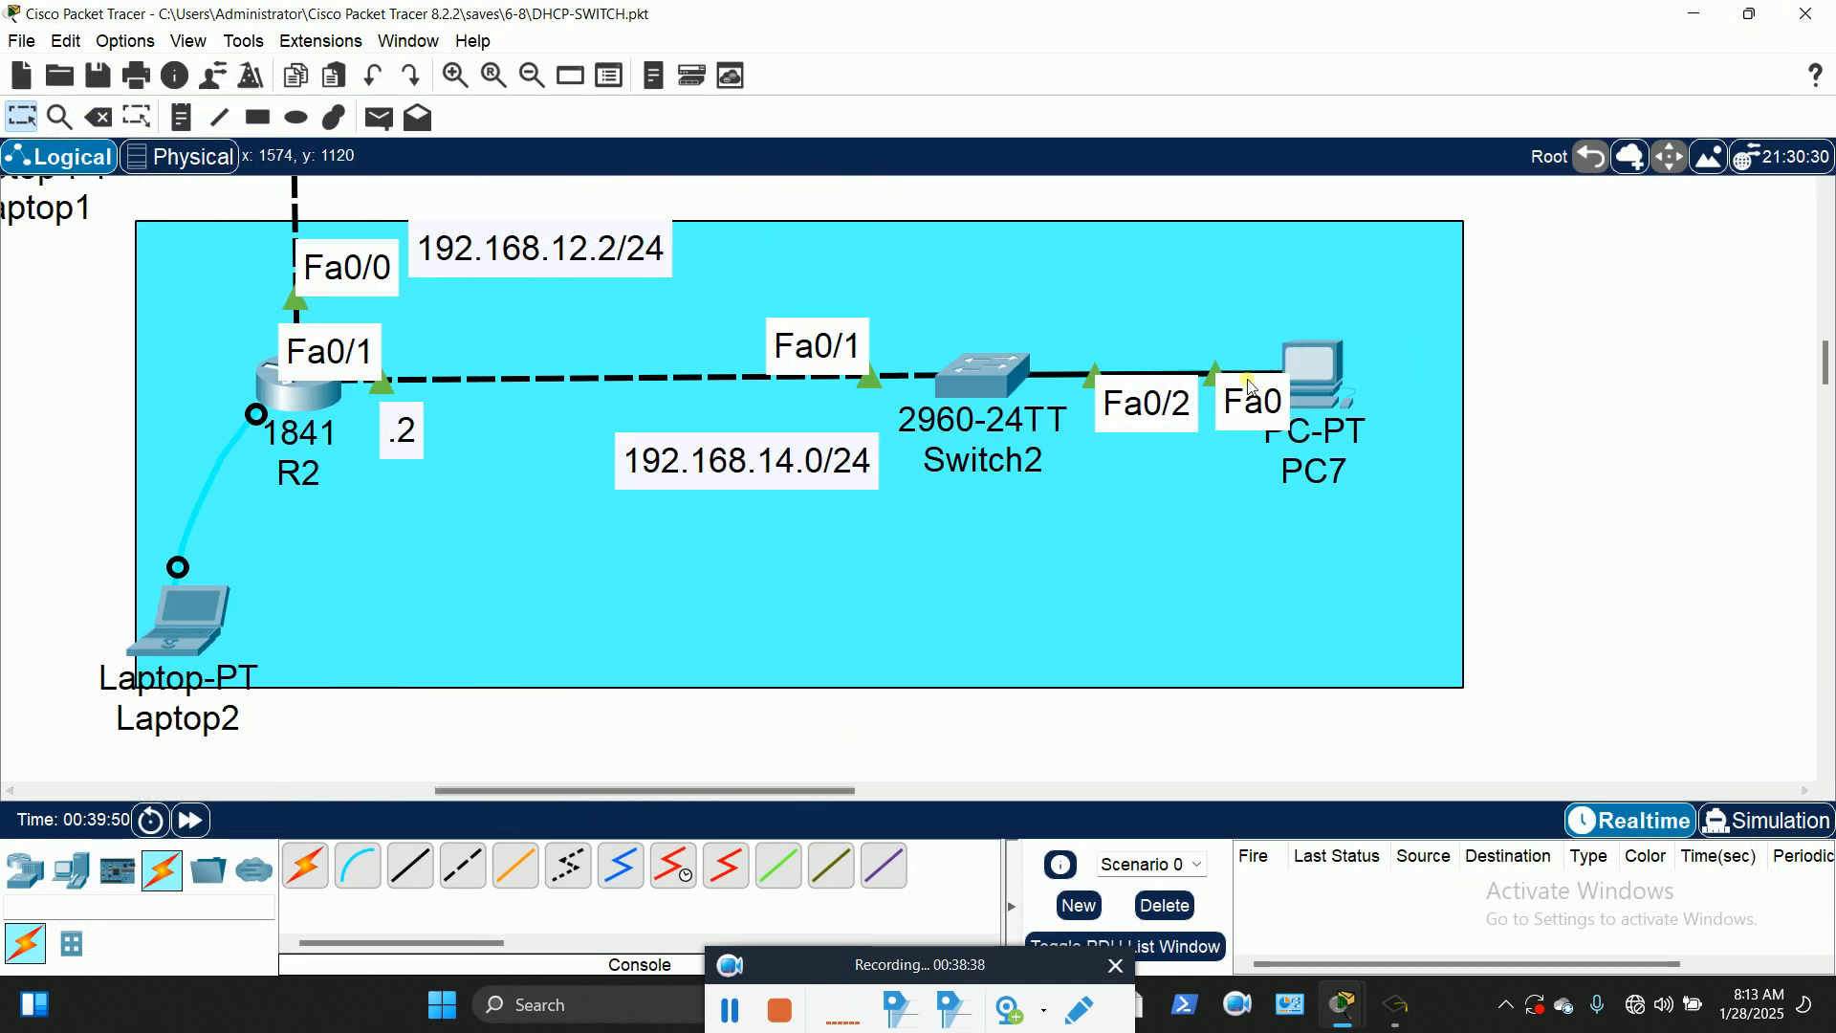
left_click(1314, 472)
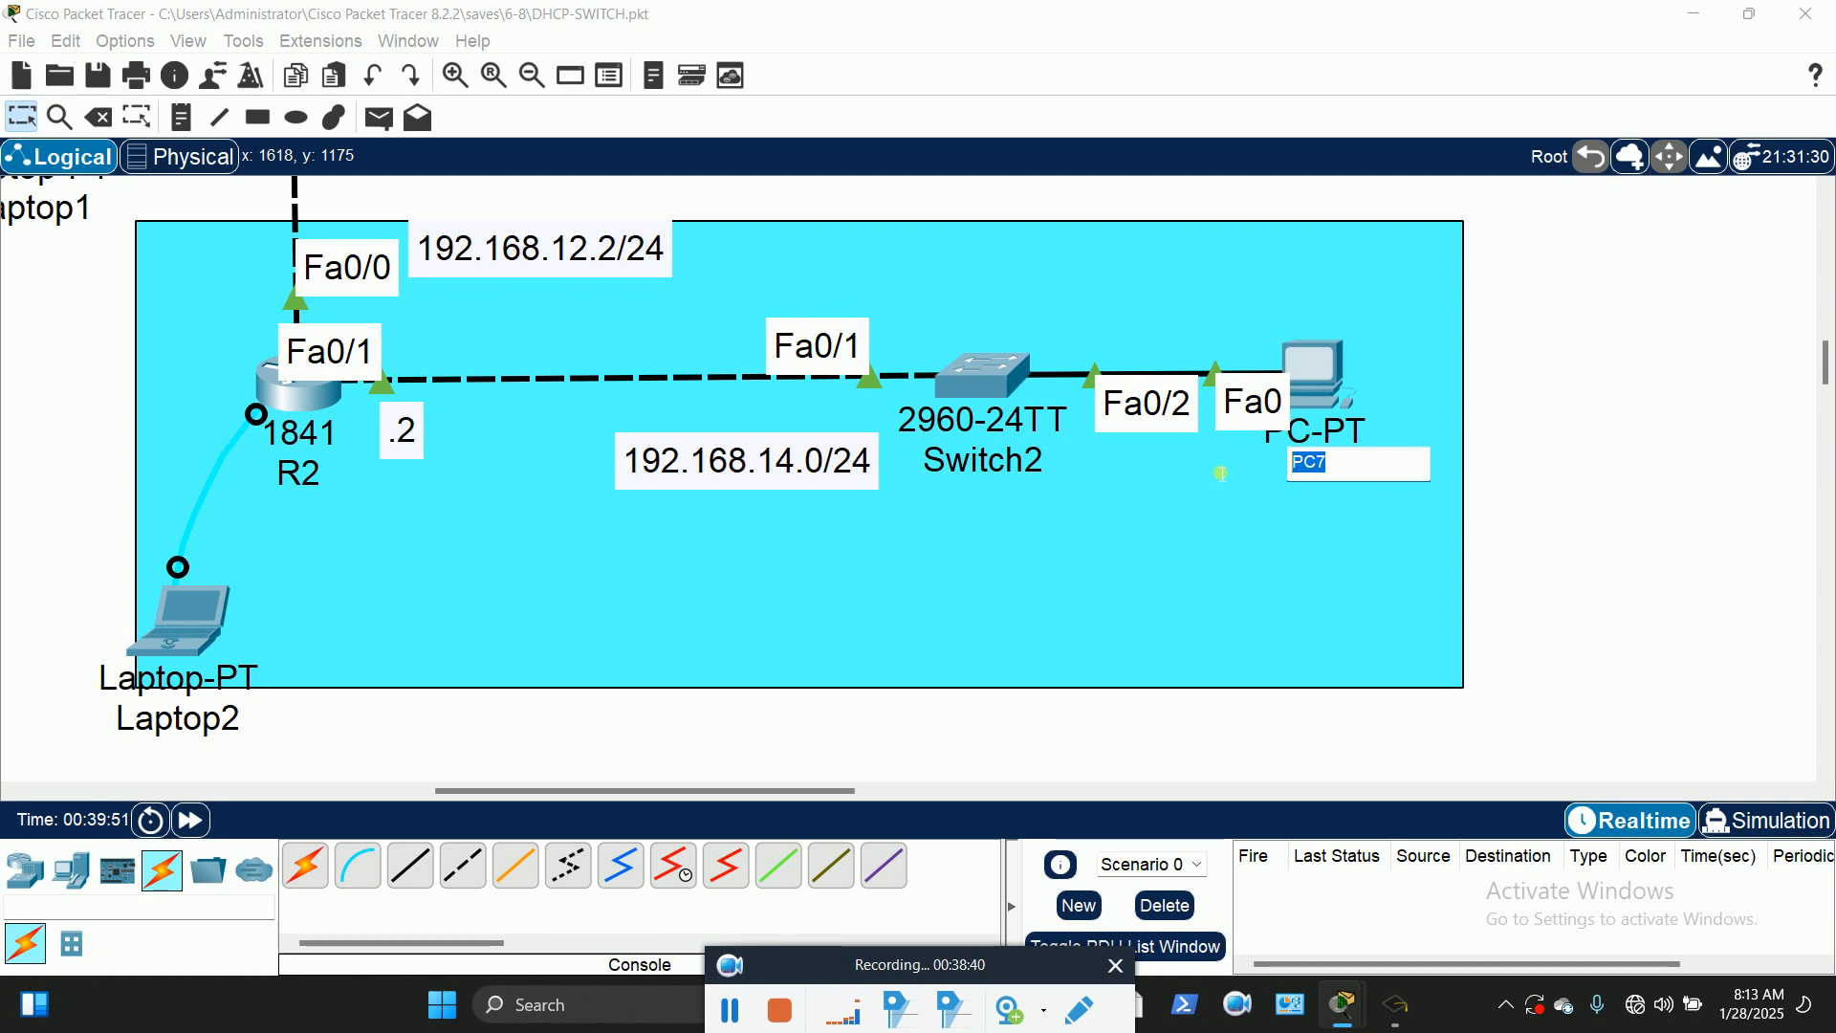
type("KWAME")
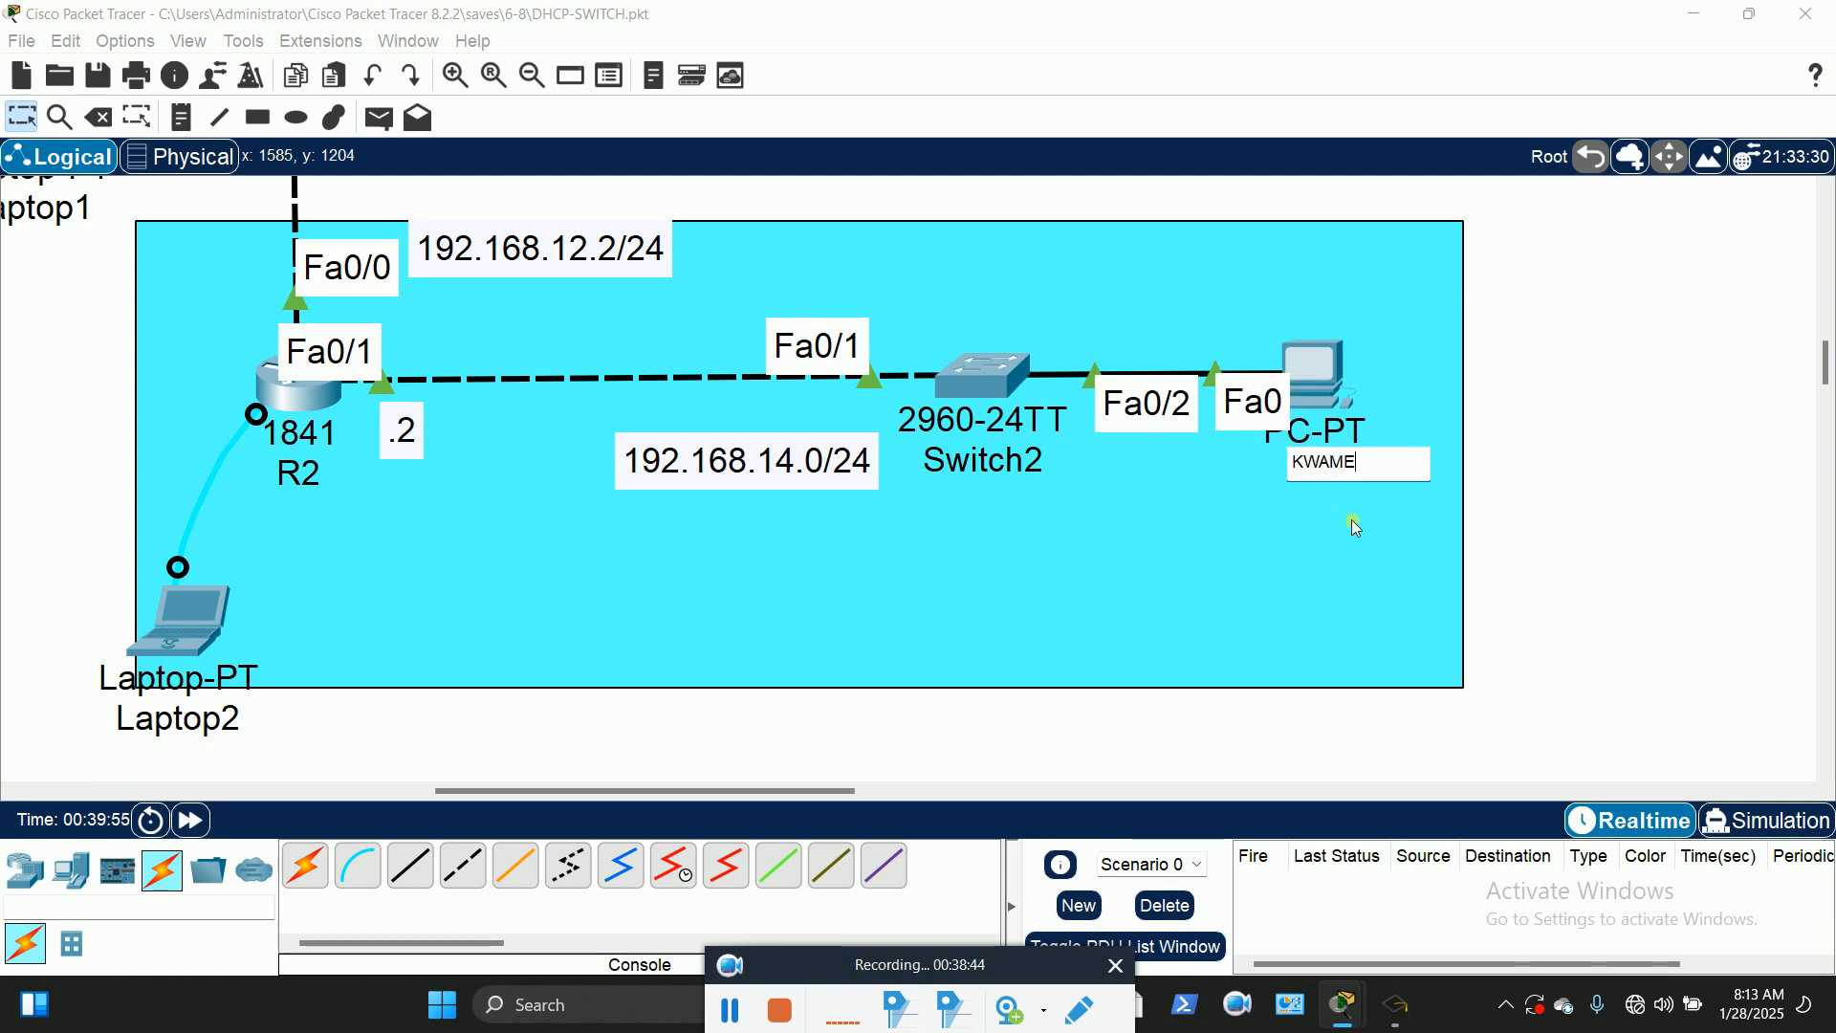
left_click(69, 277)
Step: Shift the 192.168.14.0/24 label slightly and place a copy of it below the PC in the cyan area
mouse_move(799, 471)
left_mouse_down()
mouse_move(710, 437)
mouse_move(777, 455)
left_mouse_up()
key("ctrl+c")
key("ctrl+v")
left_click_drag(672, 363, 1268, 543)
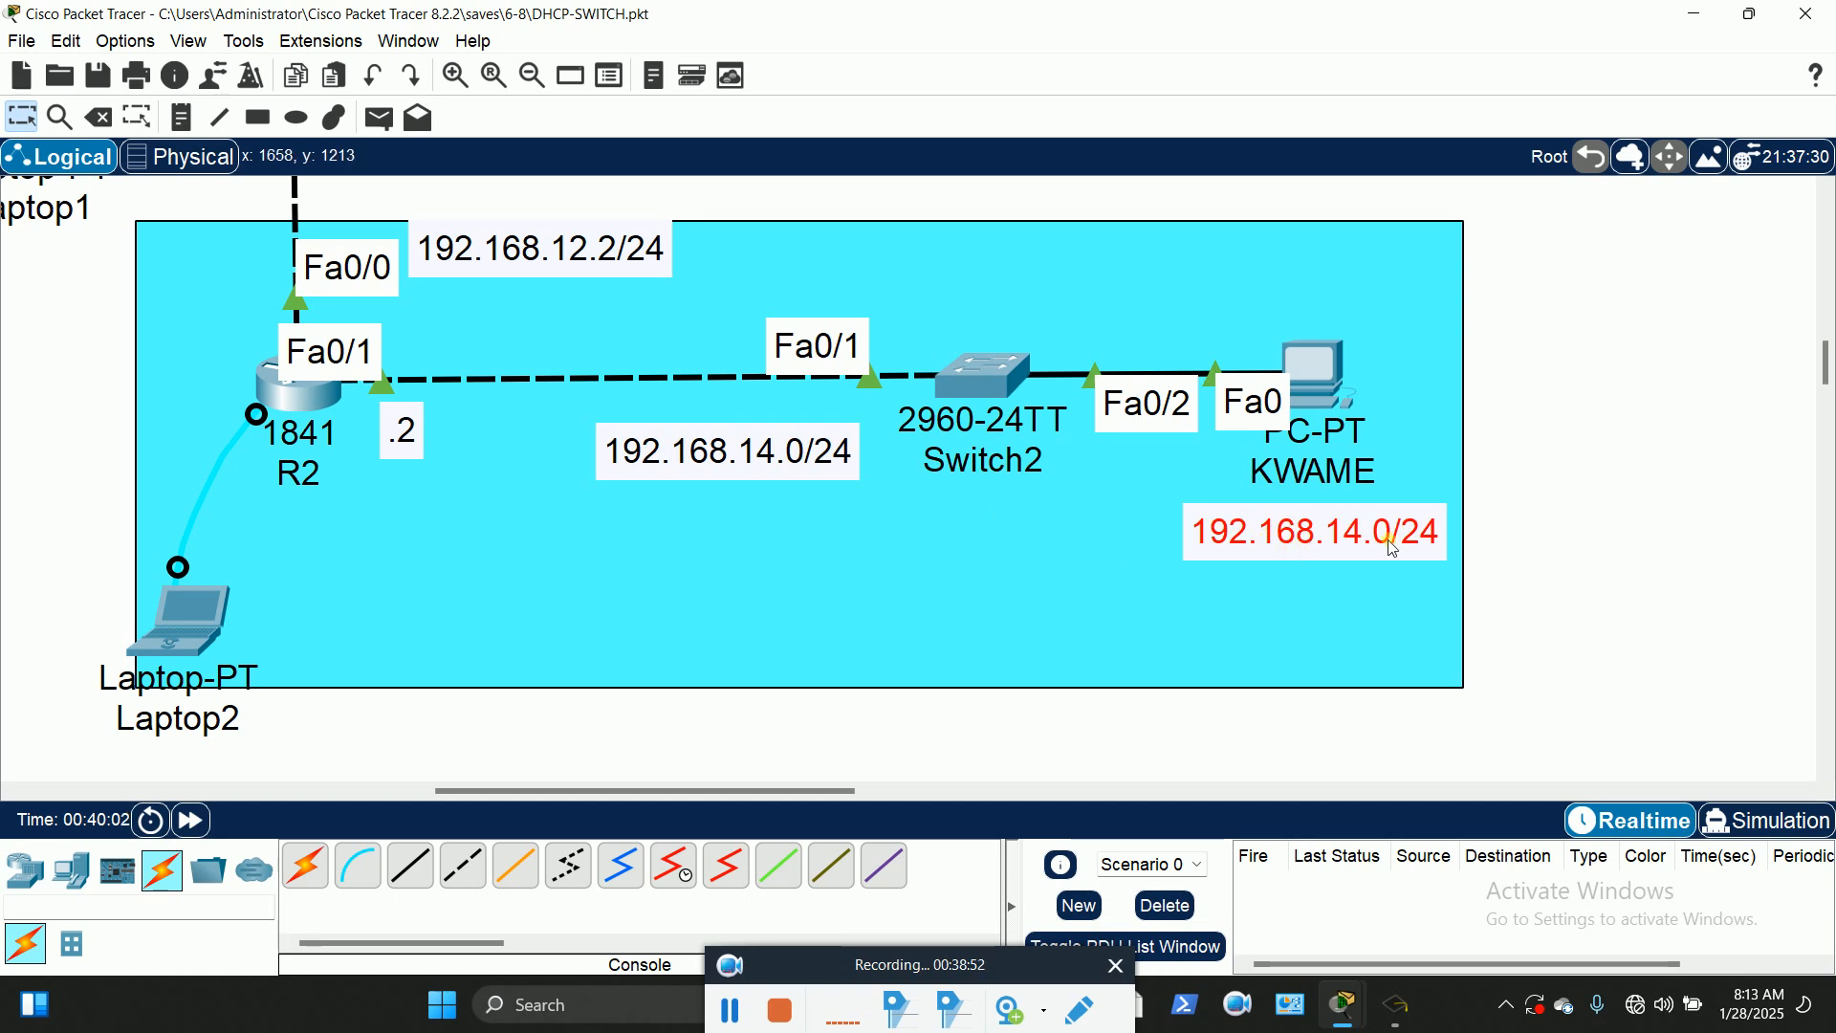
Step: Change the copied label to 192.168.14.120/24 and position it beneath the PC's name
double_click(1268, 542)
left_click(1279, 518)
type("12")
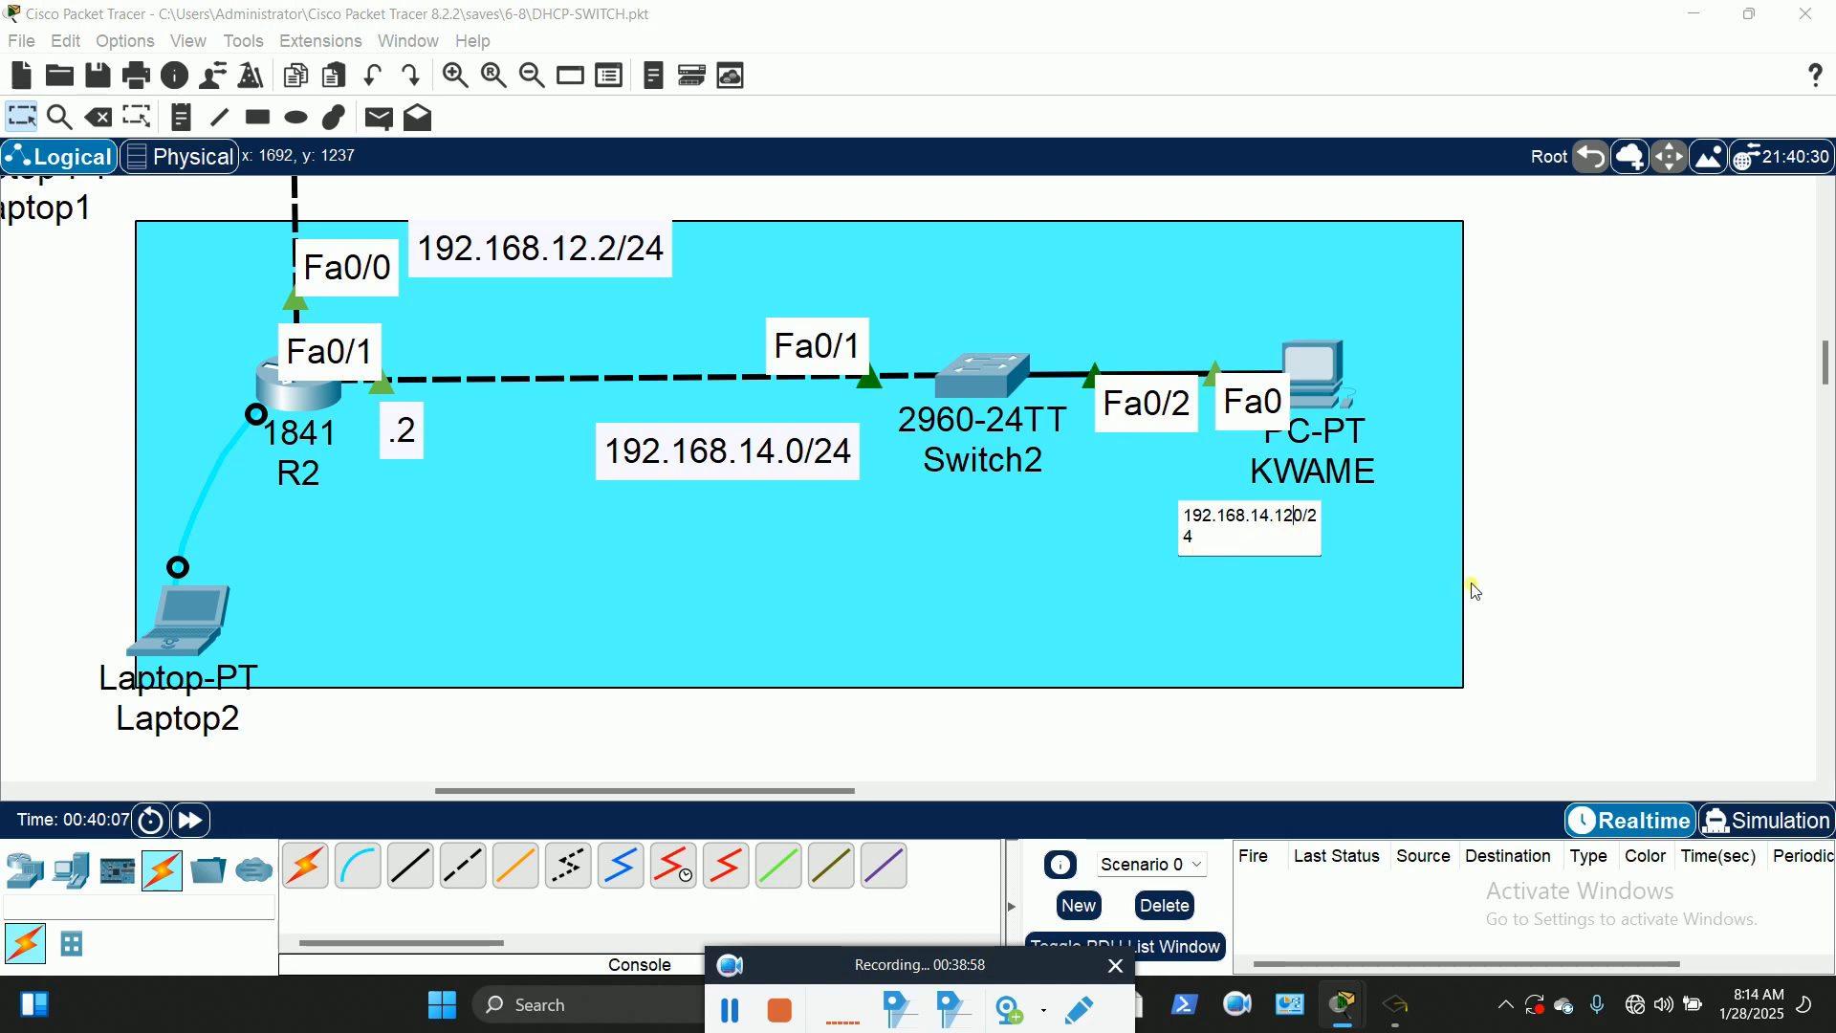
left_click(1605, 490)
left_click_drag(1391, 555, 1329, 542)
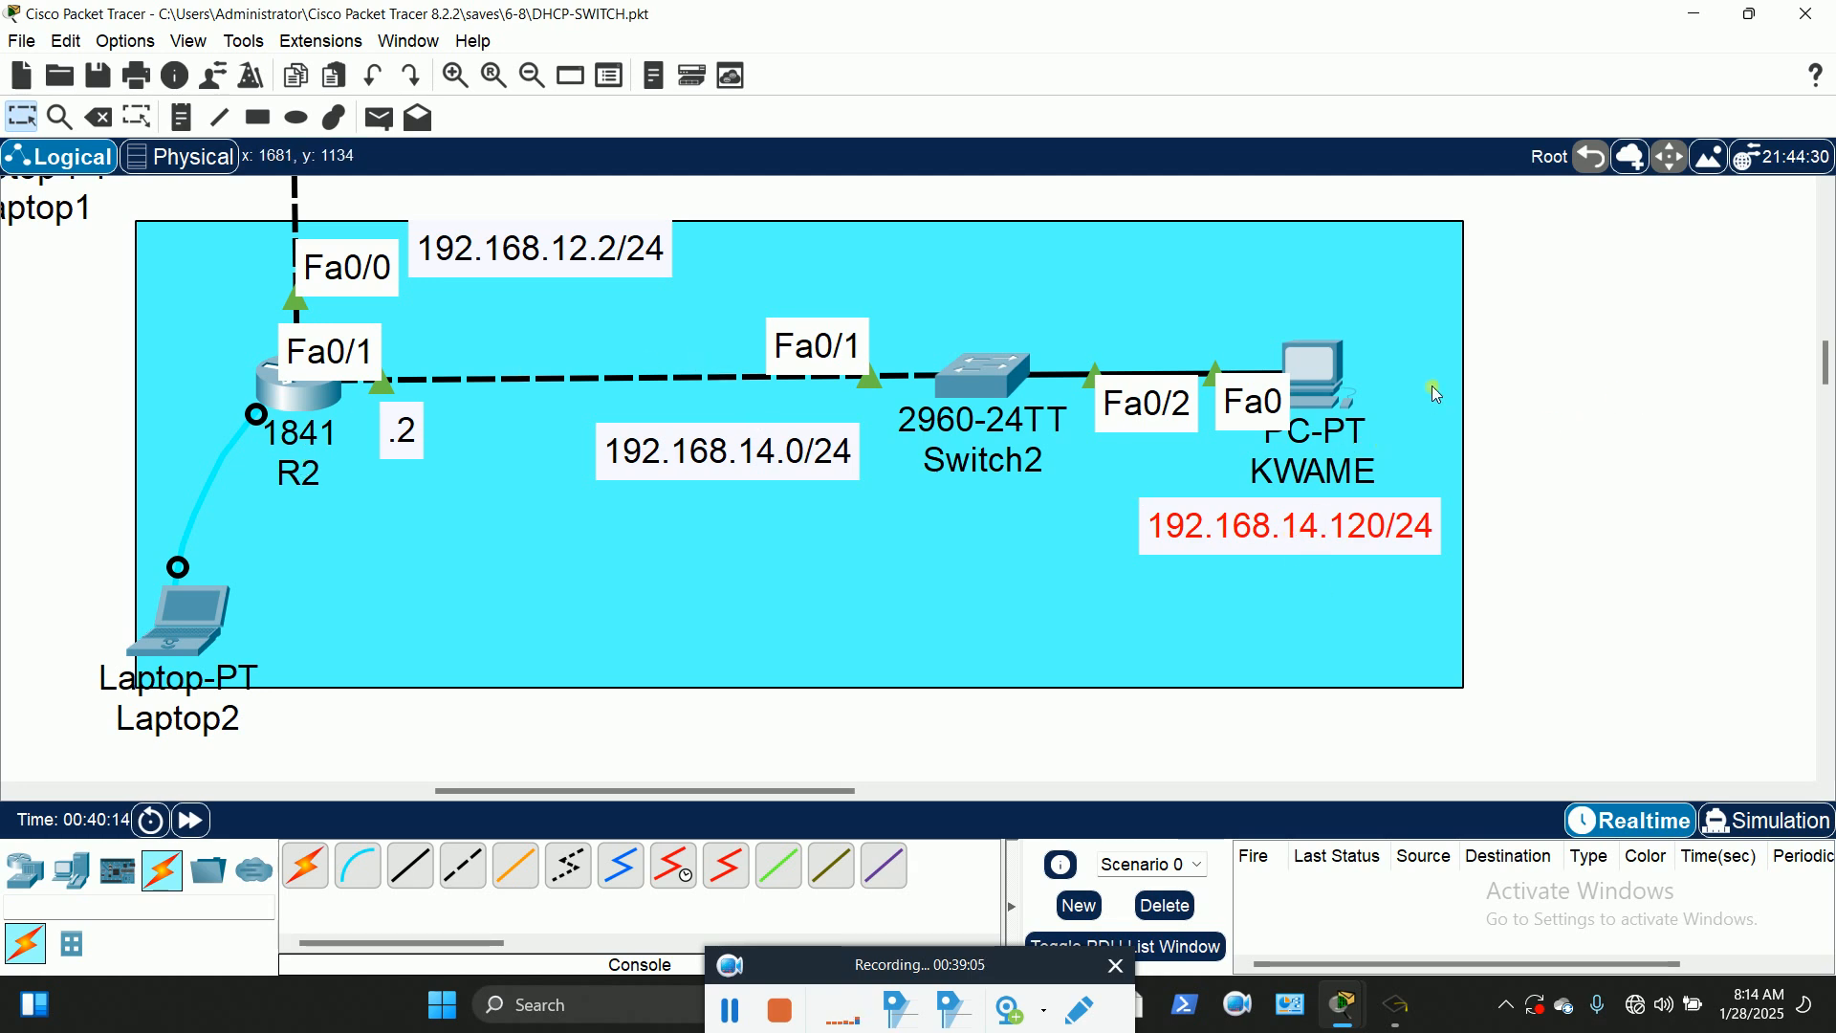
left_click(1630, 418)
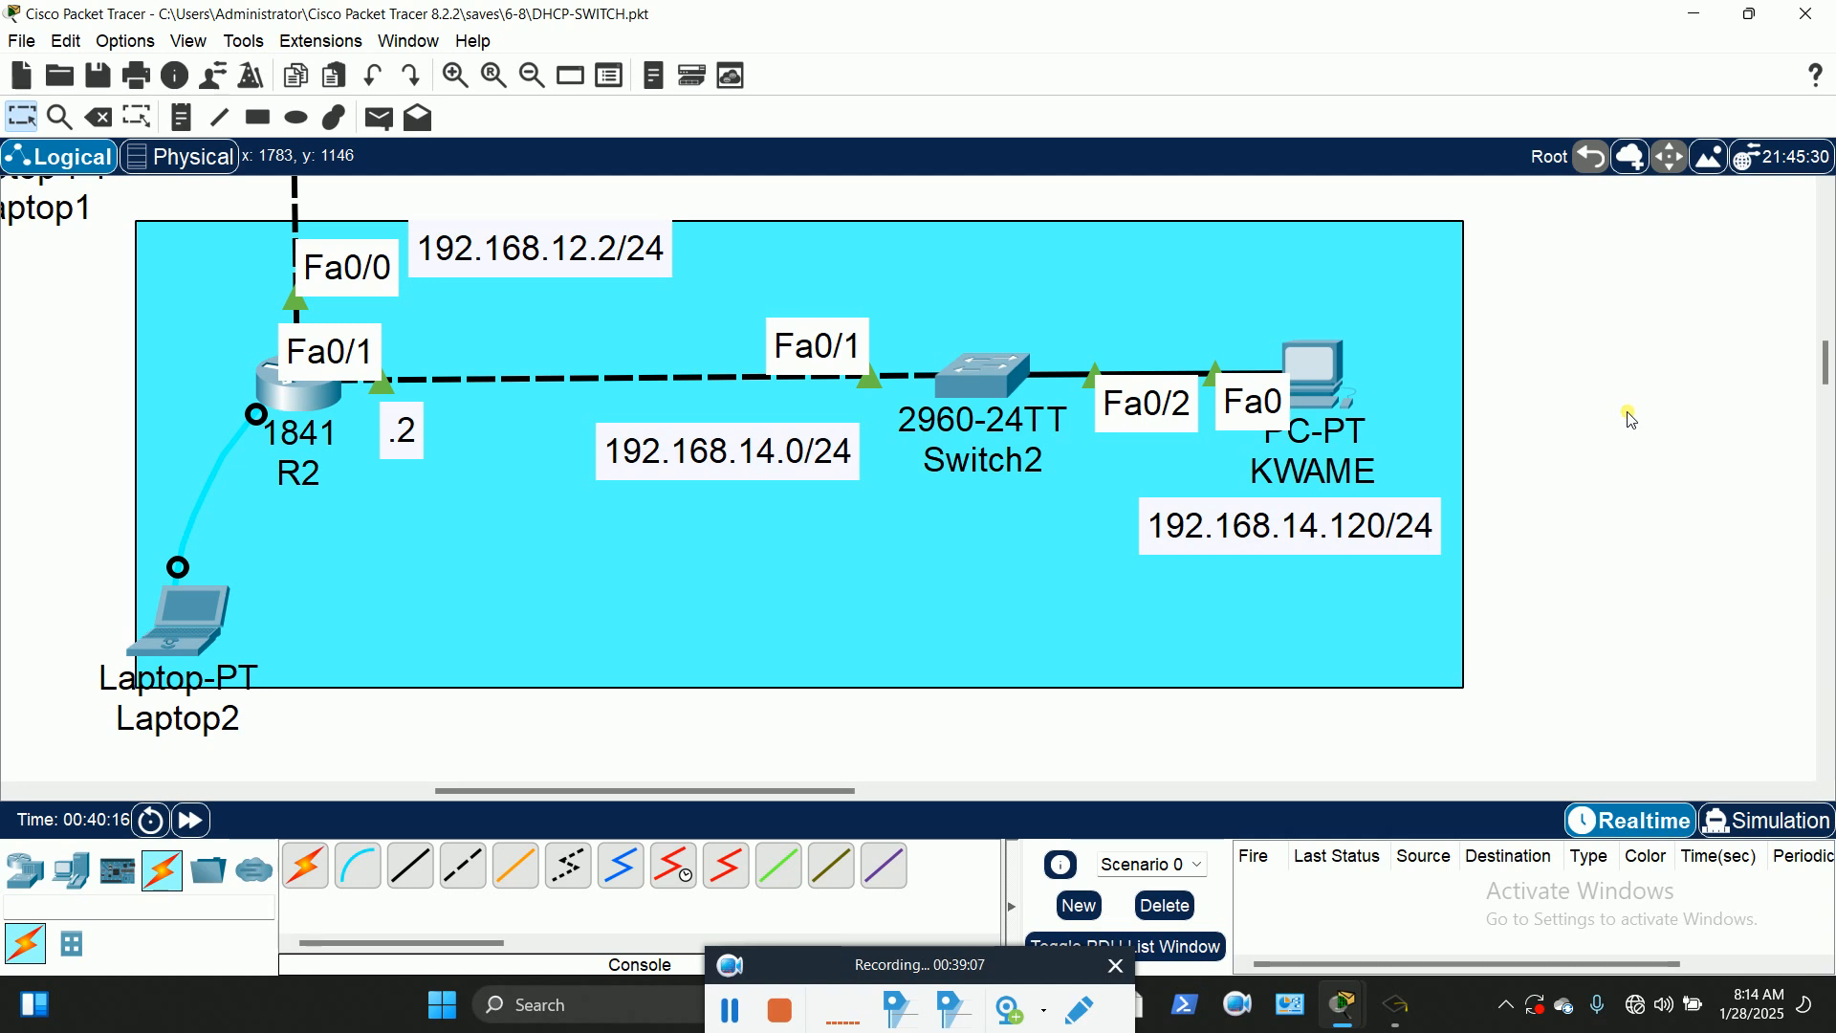